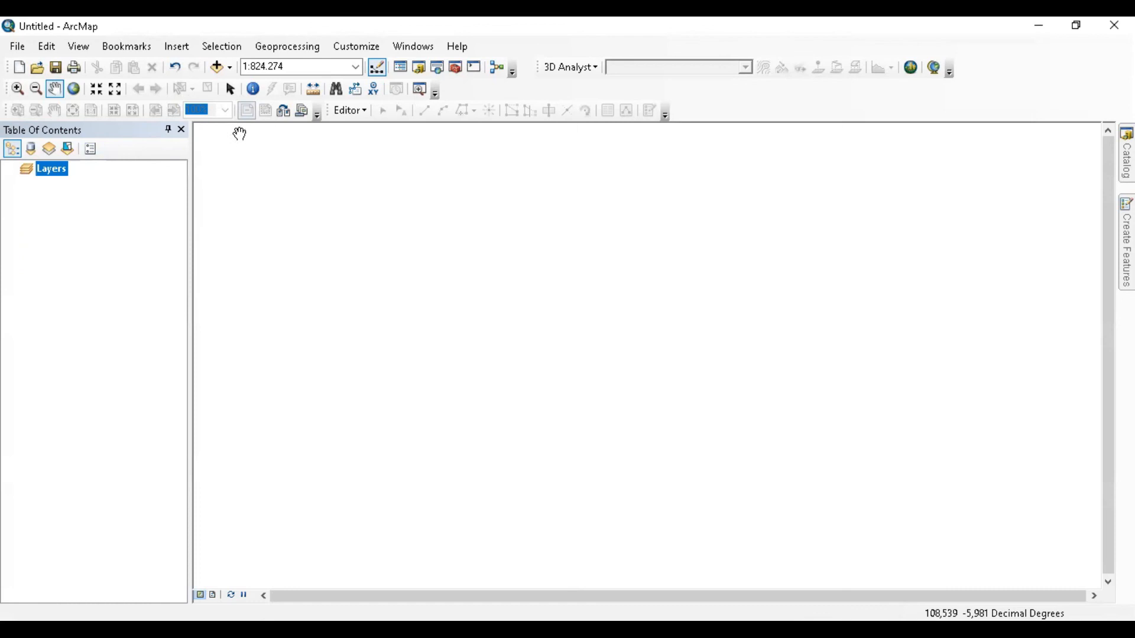
Step: Browse for data to add, opening the Lukulo Kebumen folder inside Database Peta's DEMNAS folder
{"action": "left_click", "coordinate": [230, 66]}
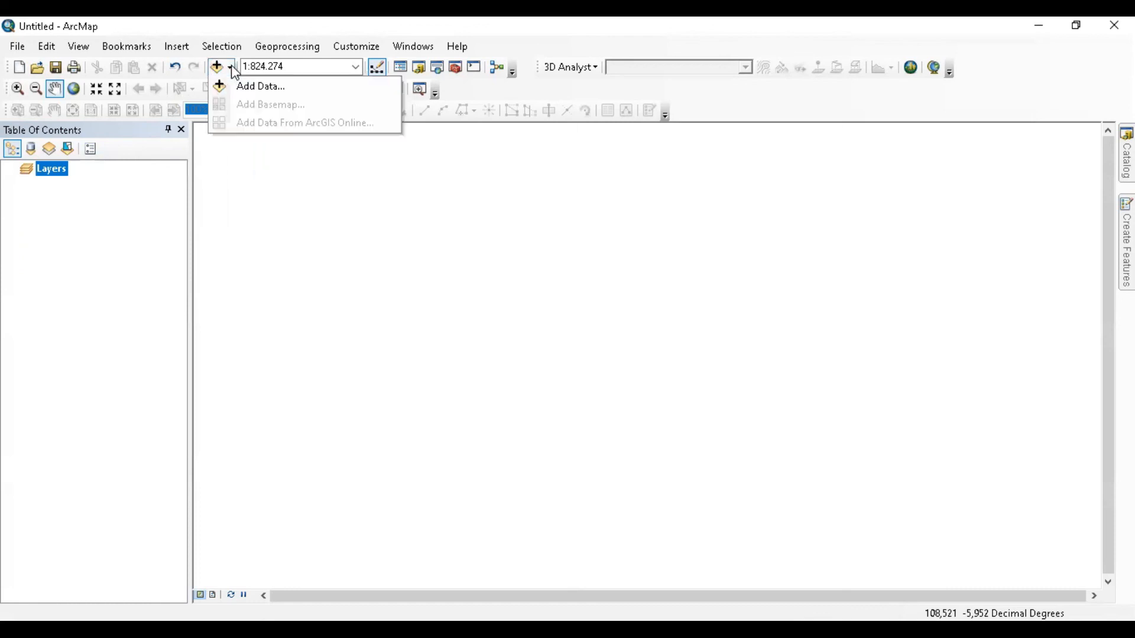
{"action": "left_click", "coordinate": [261, 86]}
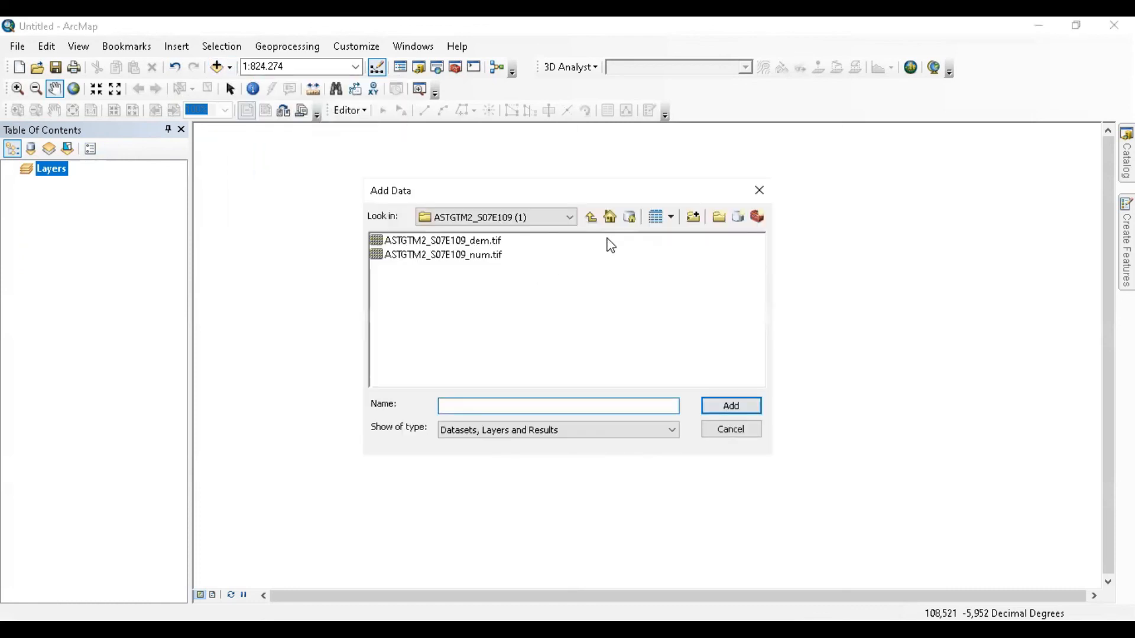
{"action": "left_click", "coordinate": [591, 216]}
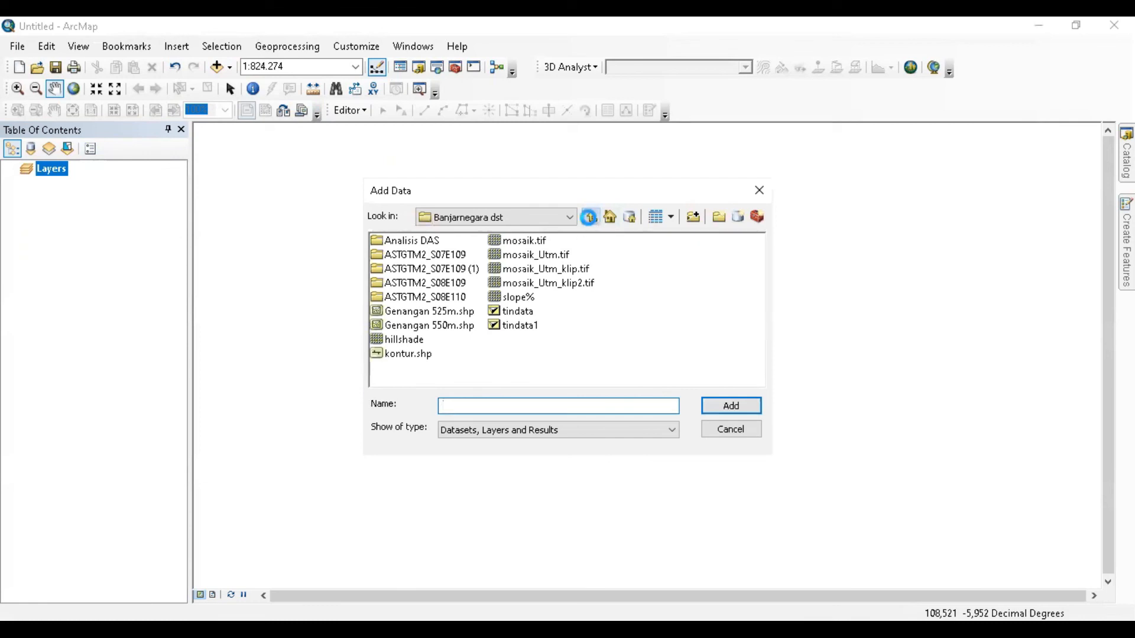
{"action": "left_click", "coordinate": [591, 216]}
{"action": "left_click", "coordinate": [590, 219]}
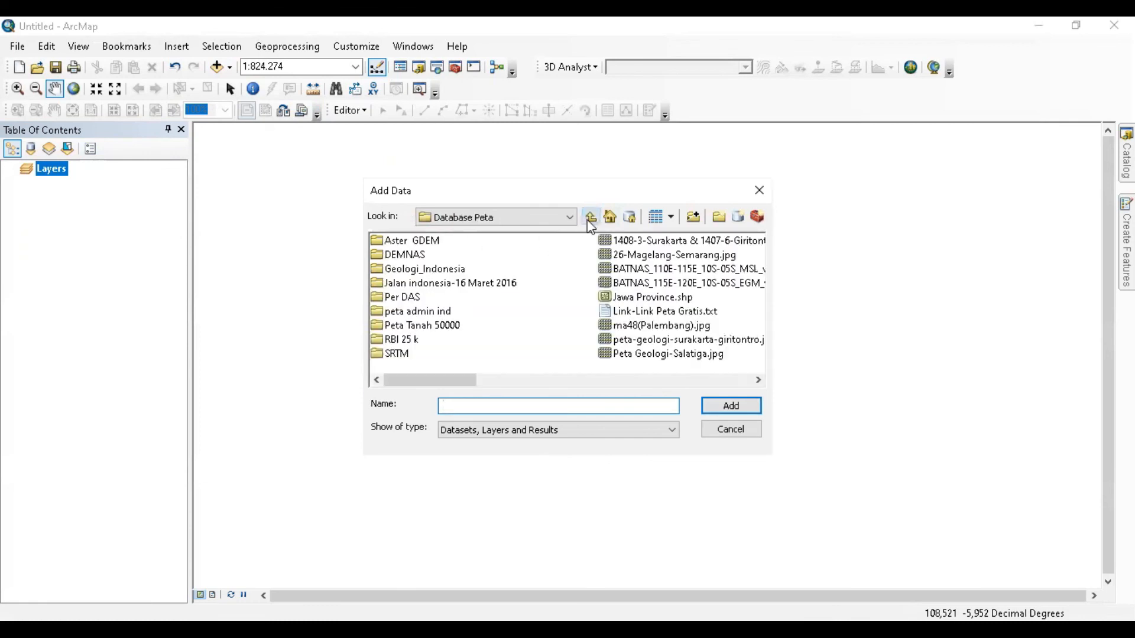
{"action": "left_click", "coordinate": [431, 243]}
{"action": "left_click", "coordinate": [421, 255]}
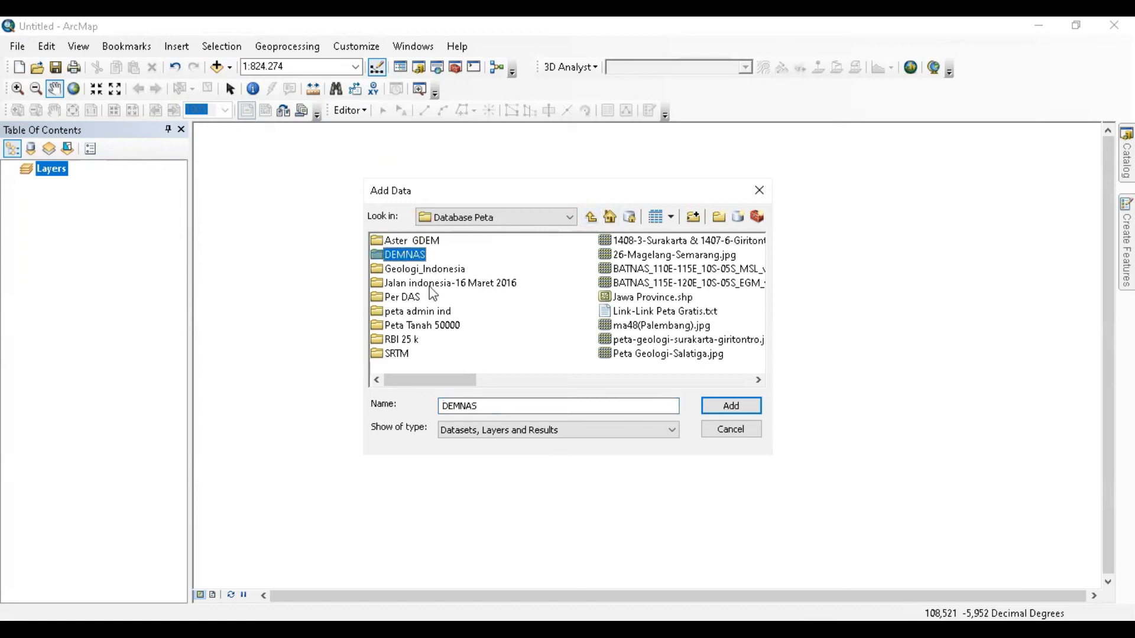
{"action": "left_click", "coordinate": [409, 354]}
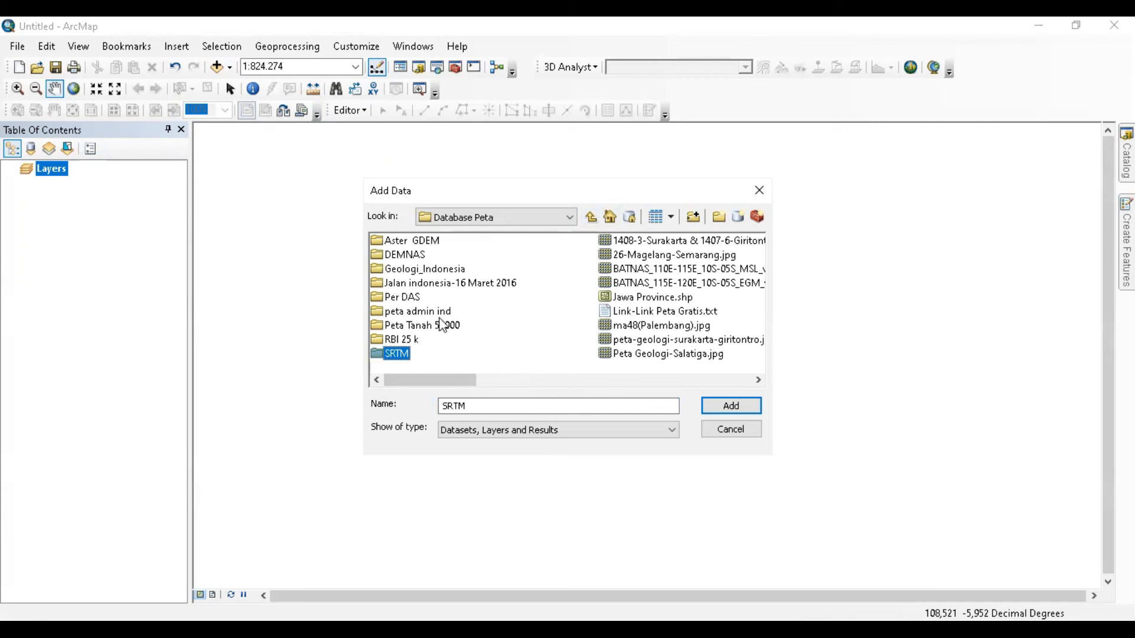
{"action": "double_click", "coordinate": [406, 256]}
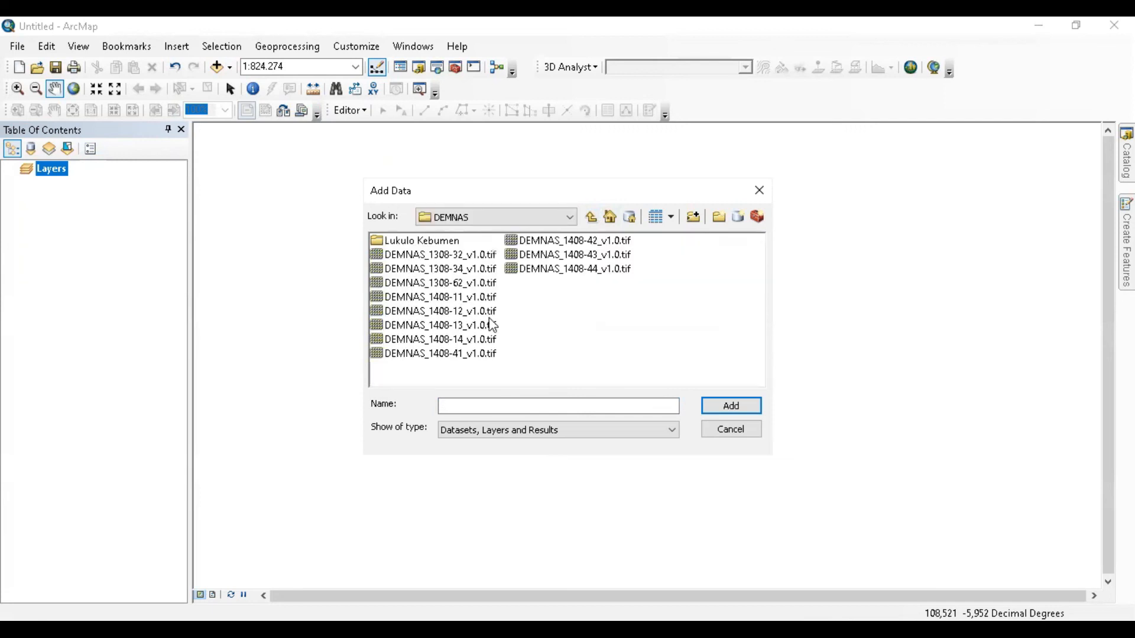
{"action": "double_click", "coordinate": [441, 242]}
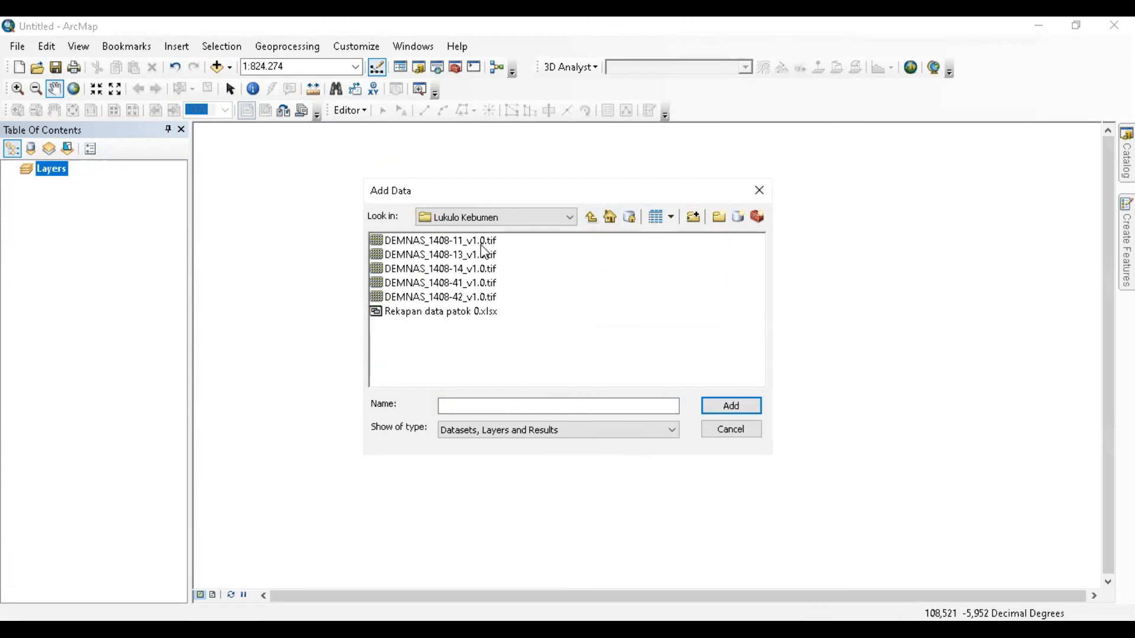
{"action": "left_click", "coordinate": [591, 218]}
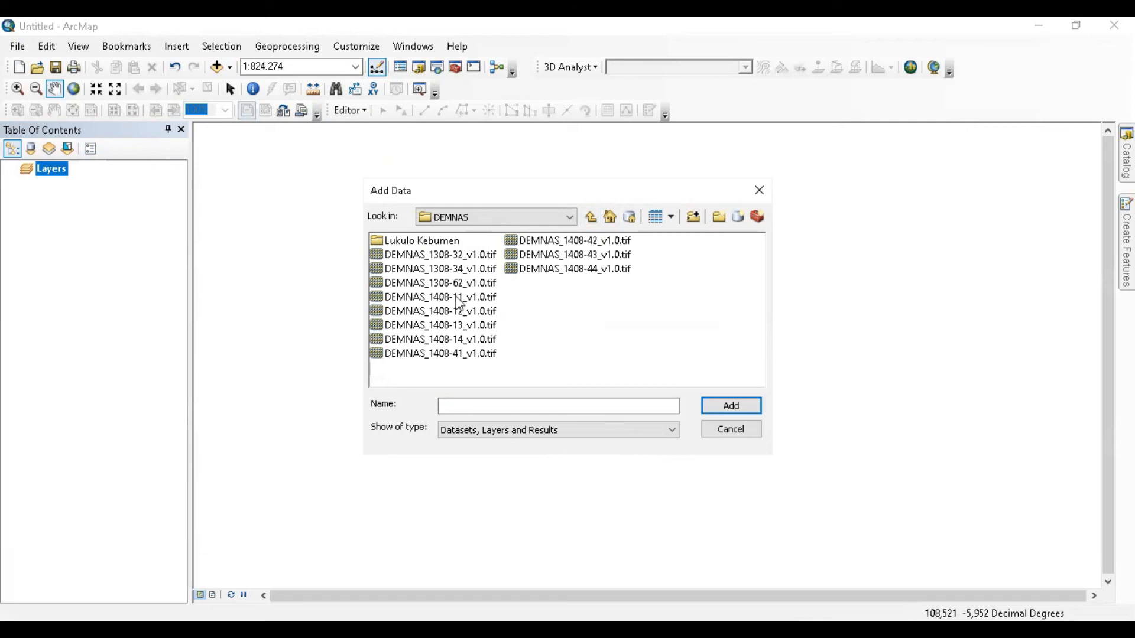
{"action": "double_click", "coordinate": [437, 241]}
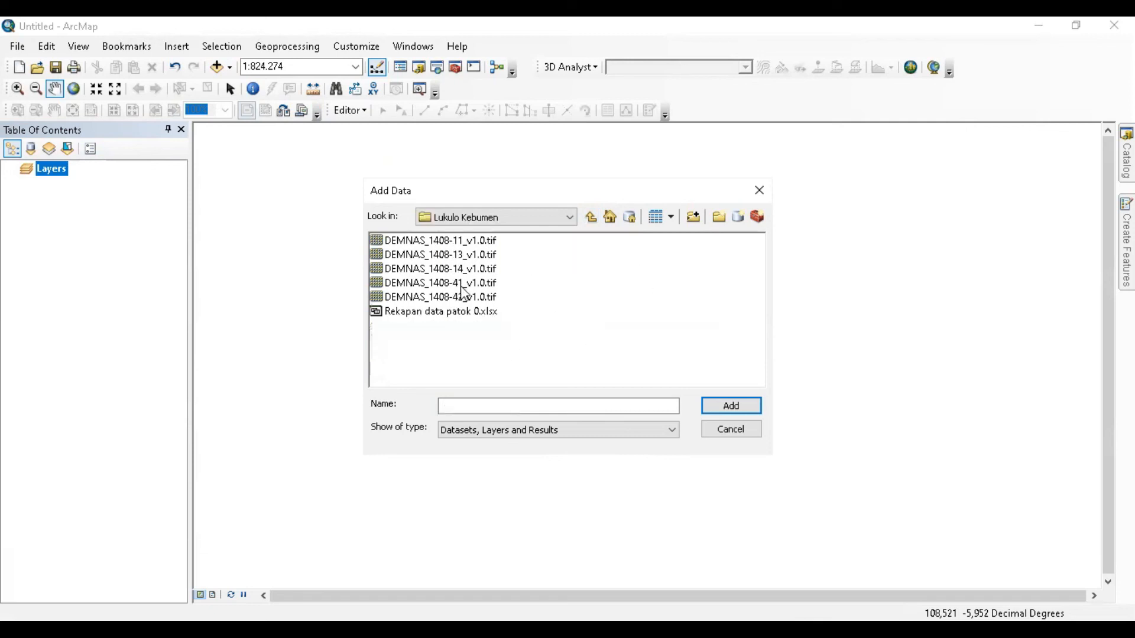
Step: Add the DEMNAS_1408-11, 1408-13, 1408-14, 1408-41 and 1408-42 rasters to the map without building pyramids
{"action": "left_click", "coordinate": [462, 242]}
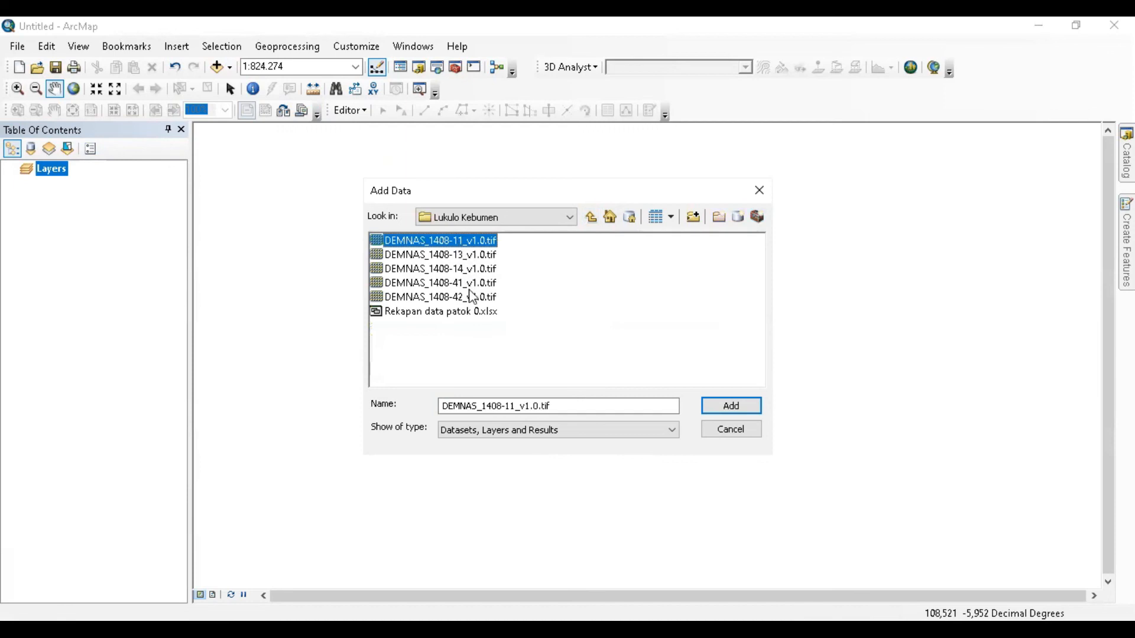
{"action": "left_click", "coordinate": [471, 297], "text": "shift"}
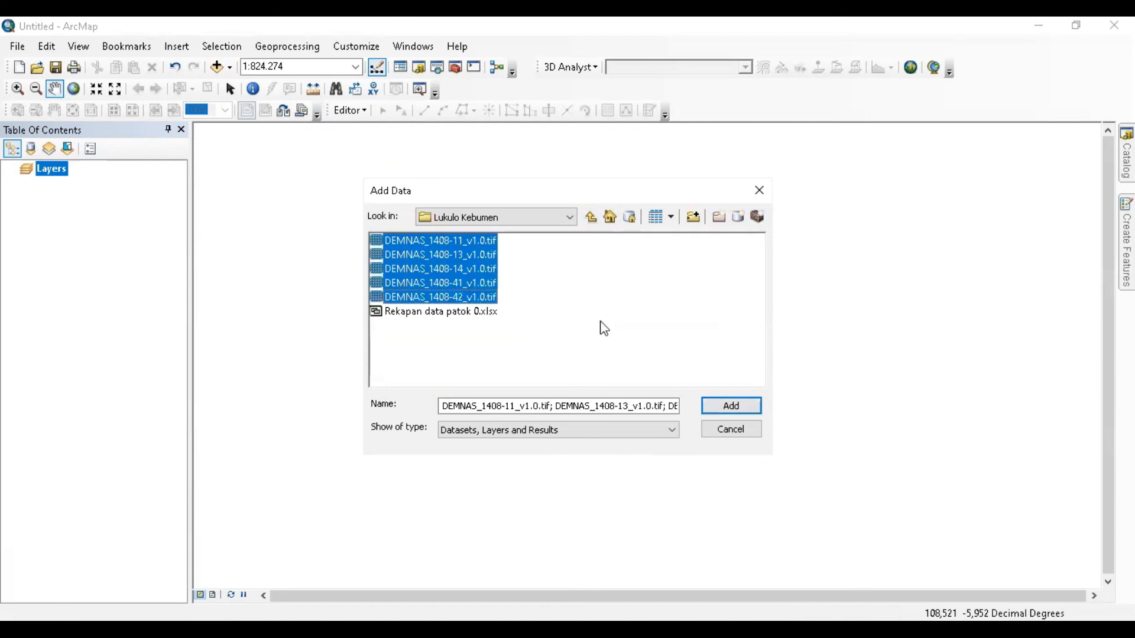
{"action": "left_click", "coordinate": [718, 408]}
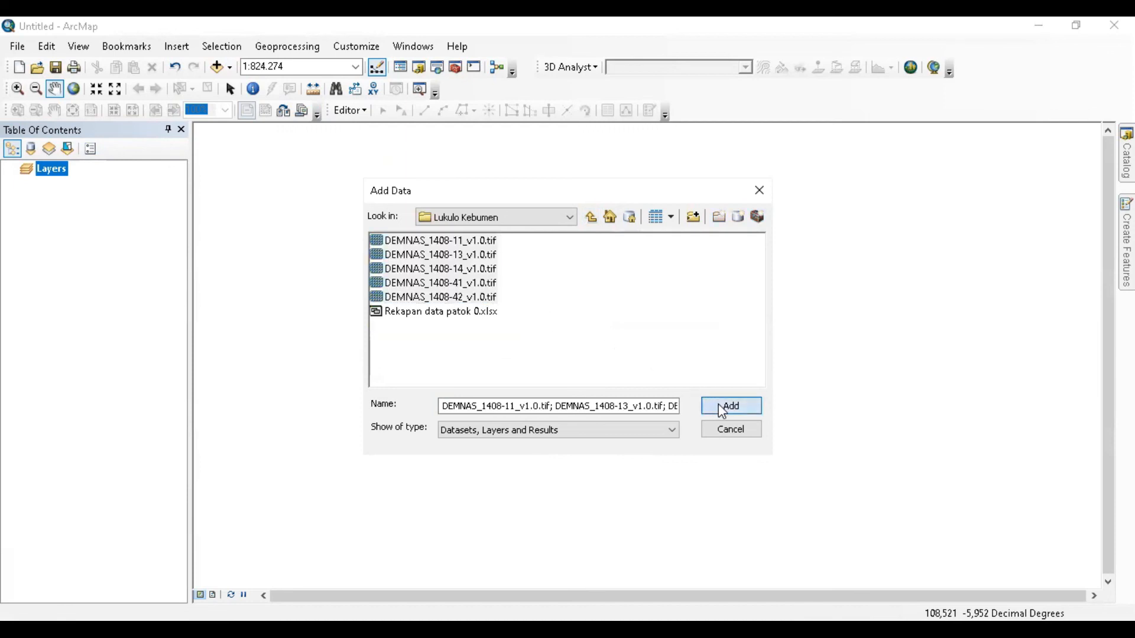
{"action": "left_click", "coordinate": [618, 306]}
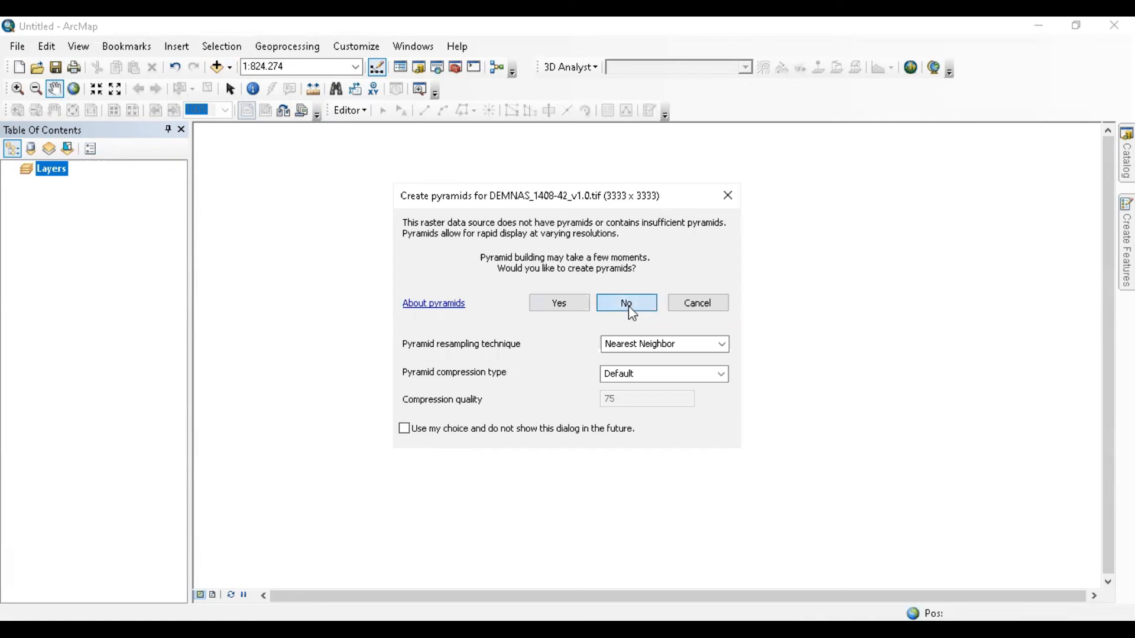
{"action": "left_click", "coordinate": [629, 306]}
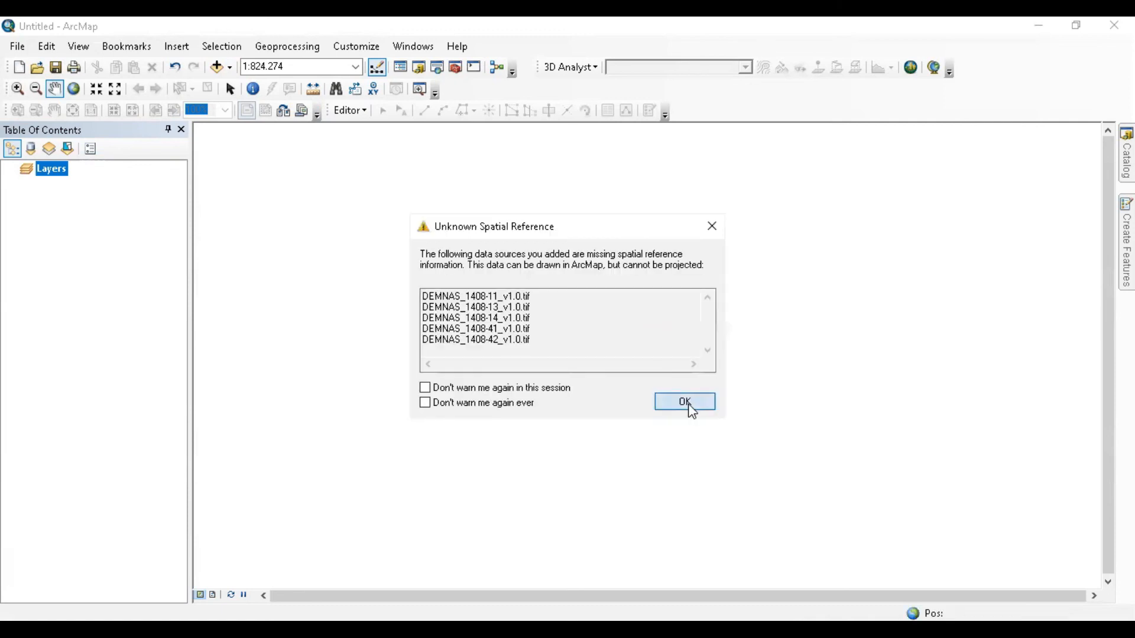
{"action": "left_click", "coordinate": [684, 402]}
Step: Collapse all layer legends in the data frame and display the map at full extent
{"action": "left_click", "coordinate": [52, 170]}
{"action": "right_click", "coordinate": [54, 171]}
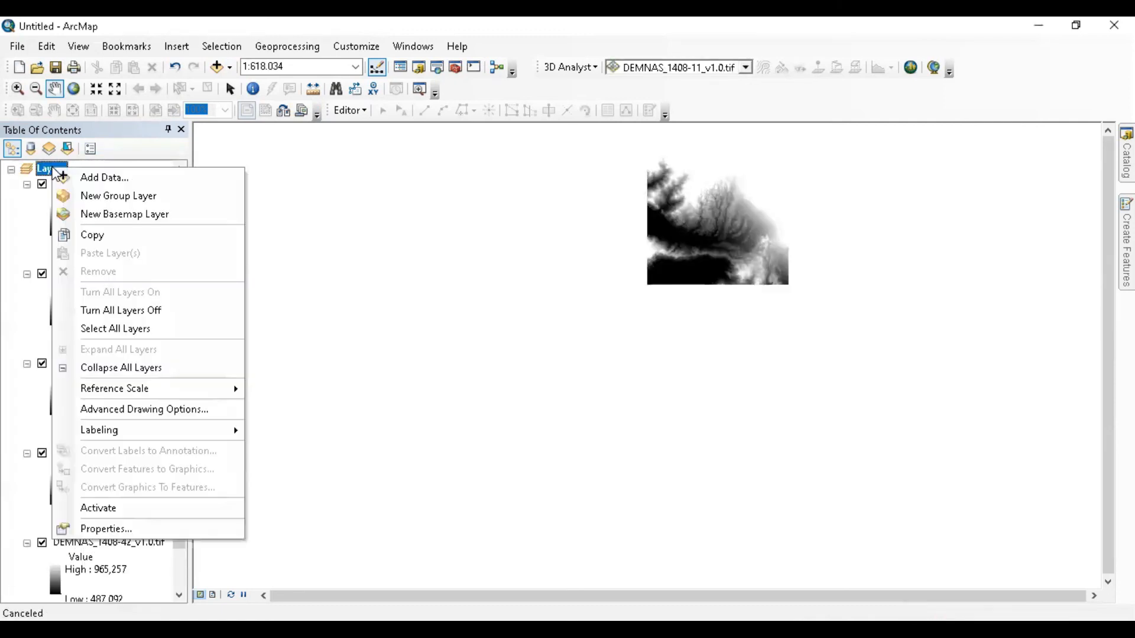
{"action": "left_click", "coordinate": [152, 368]}
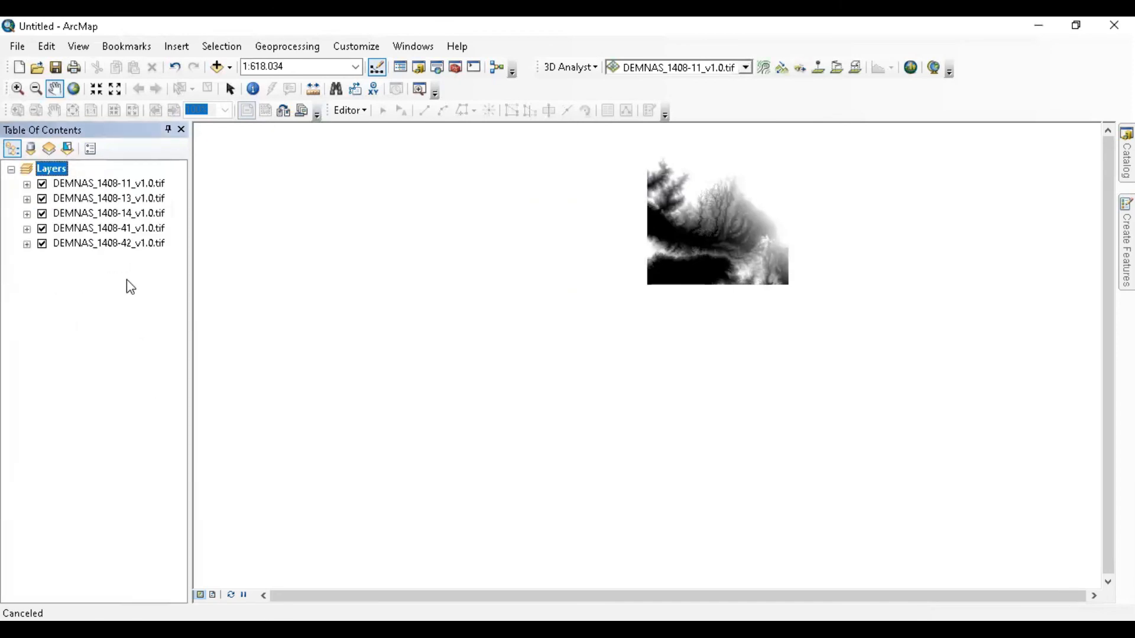
{"action": "left_click", "coordinate": [73, 89]}
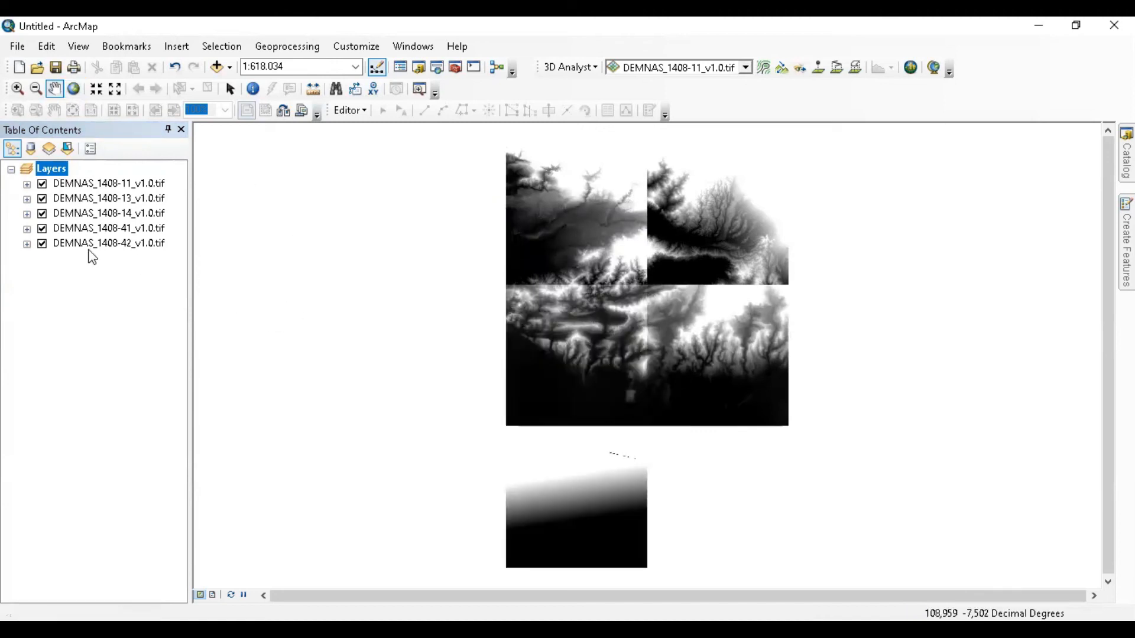
Step: Turn off all five DEMNAS layers, and turn them back on
{"action": "left_click", "coordinate": [42, 199]}
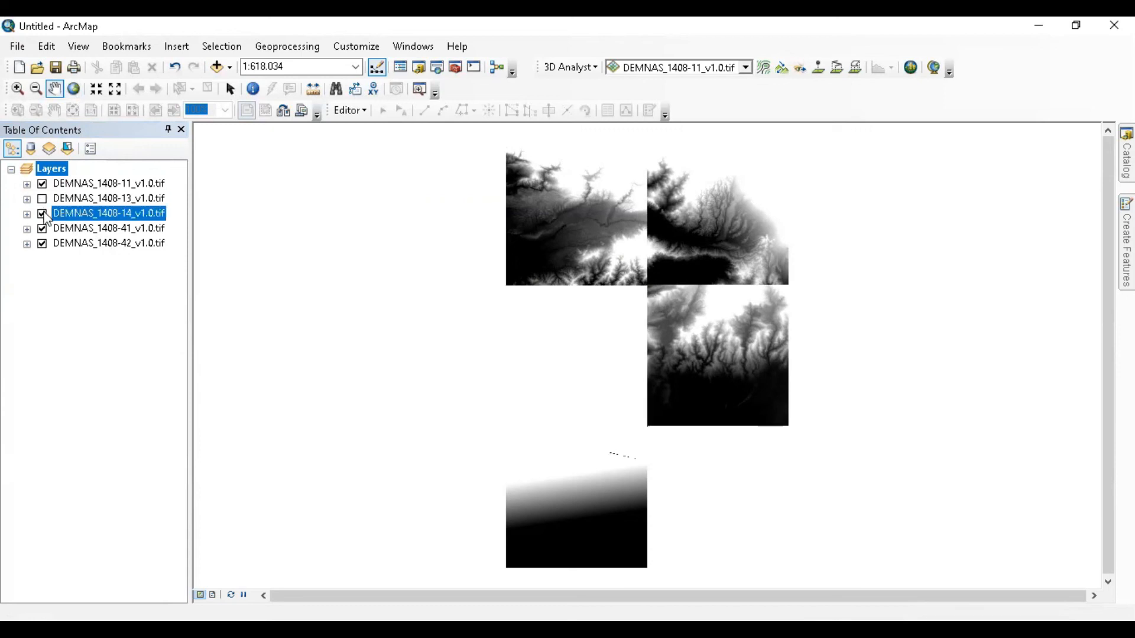
{"action": "left_click", "coordinate": [42, 214]}
{"action": "left_click", "coordinate": [42, 229]}
{"action": "left_click", "coordinate": [42, 244]}
{"action": "left_click", "coordinate": [42, 184]}
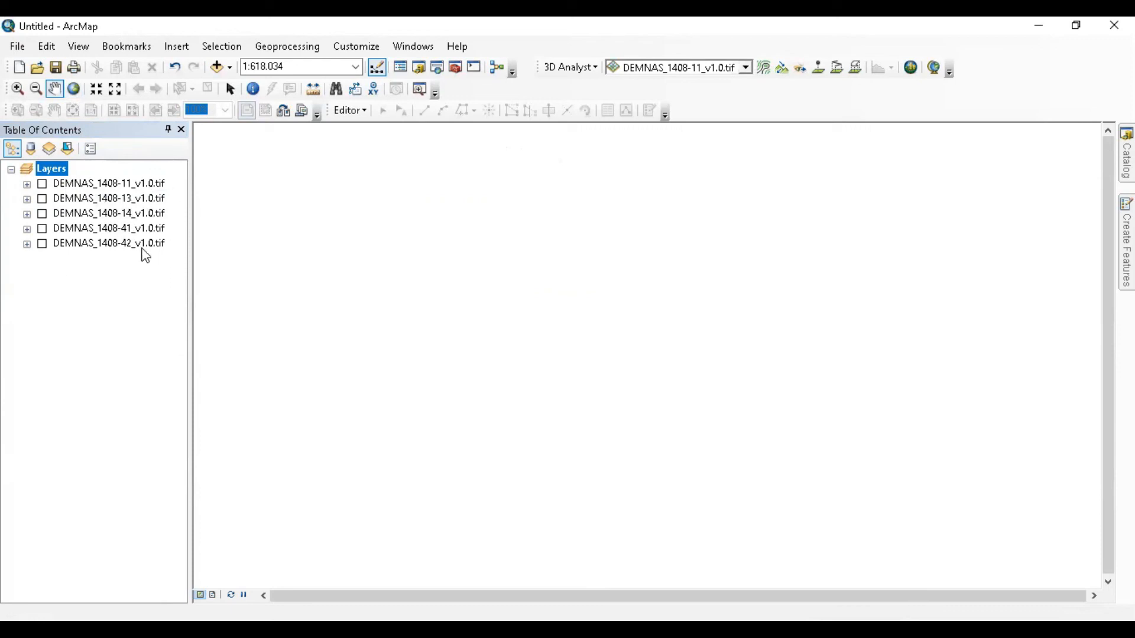
{"action": "left_click", "coordinate": [42, 198]}
{"action": "left_click", "coordinate": [42, 214]}
{"action": "left_click", "coordinate": [42, 228]}
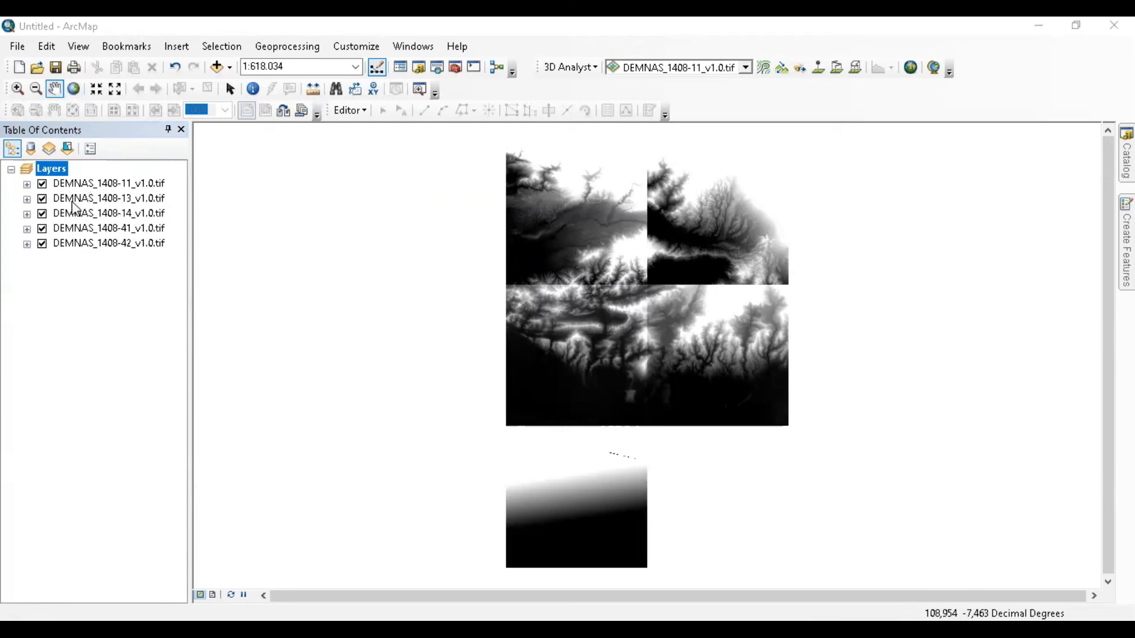
Step: Hide every layer except DEMNAS_1408-11_v1.0.tif and zoom to that layer
{"action": "left_click", "coordinate": [42, 199]}
{"action": "left_click", "coordinate": [42, 213]}
{"action": "left_click", "coordinate": [42, 228]}
{"action": "left_click", "coordinate": [42, 244]}
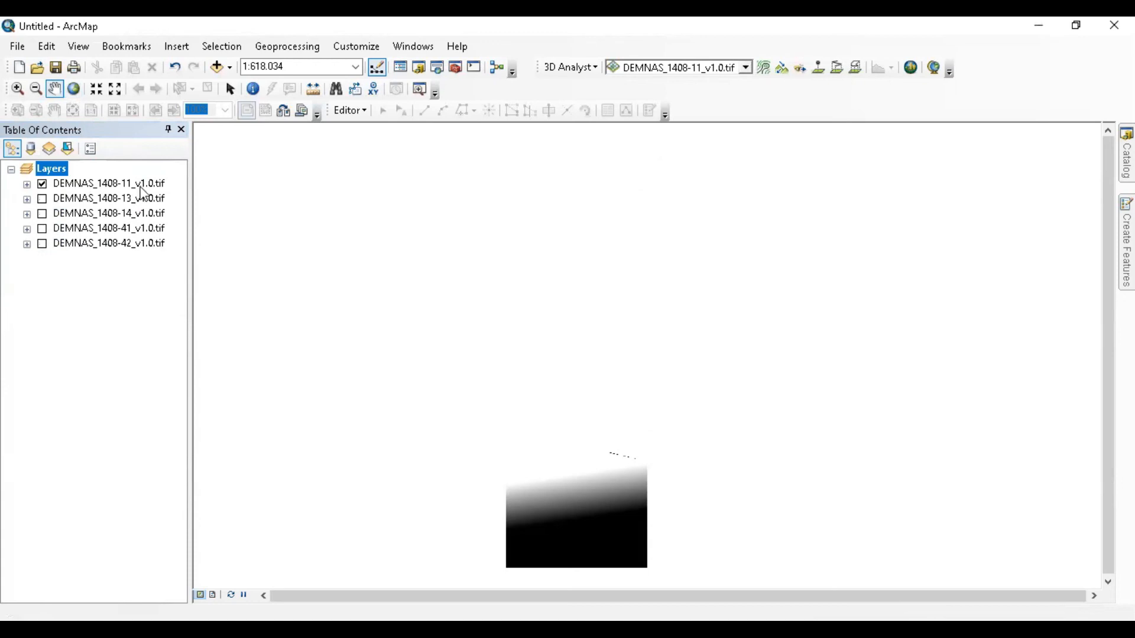
{"action": "left_click", "coordinate": [140, 185]}
{"action": "right_click", "coordinate": [141, 184]}
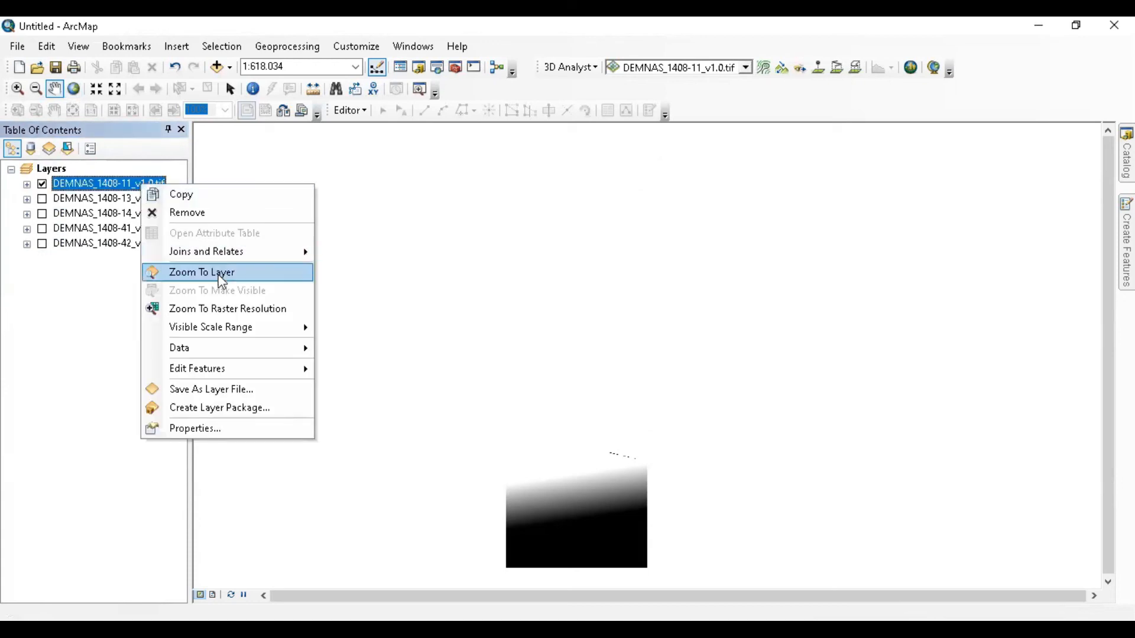
{"action": "right_click", "coordinate": [104, 185]}
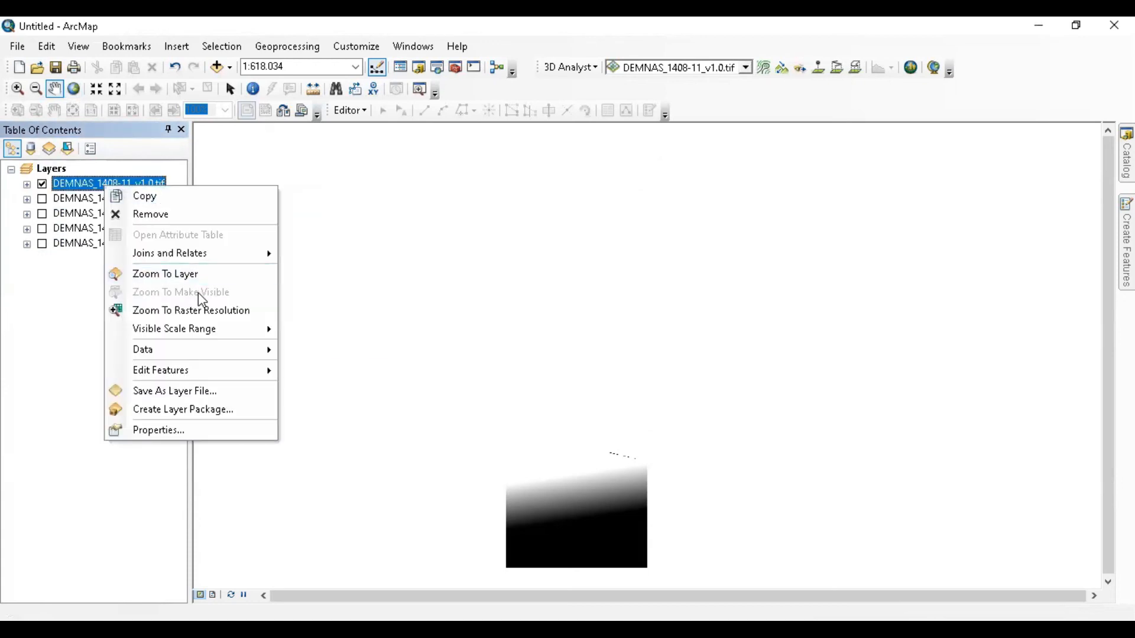
{"action": "left_click", "coordinate": [188, 274]}
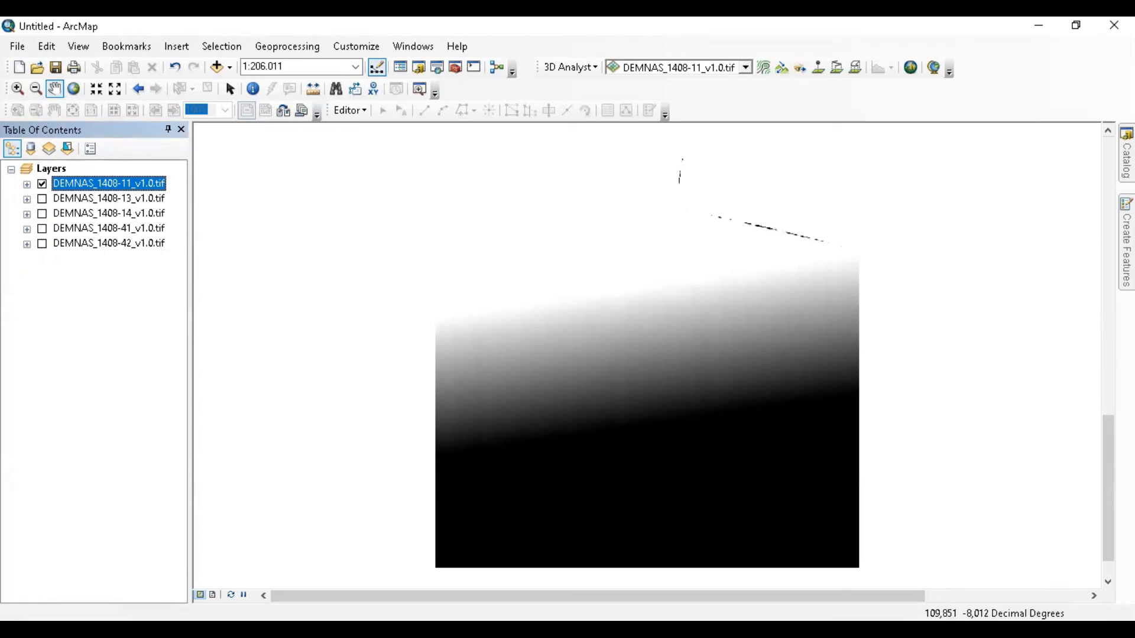
Step: Apply the cyan-green-orange-brown-white elevation color ramp to the stretched symbology of DEMNAS_1408-11_v1.0.tif
{"action": "right_click", "coordinate": [156, 183]}
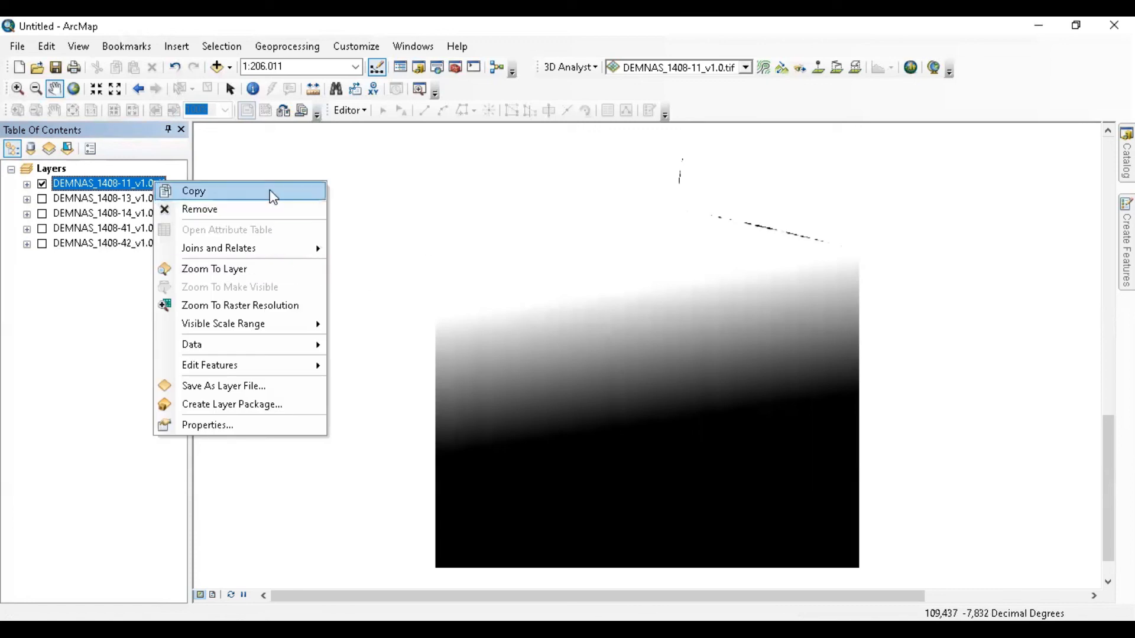
{"action": "left_click", "coordinate": [232, 420]}
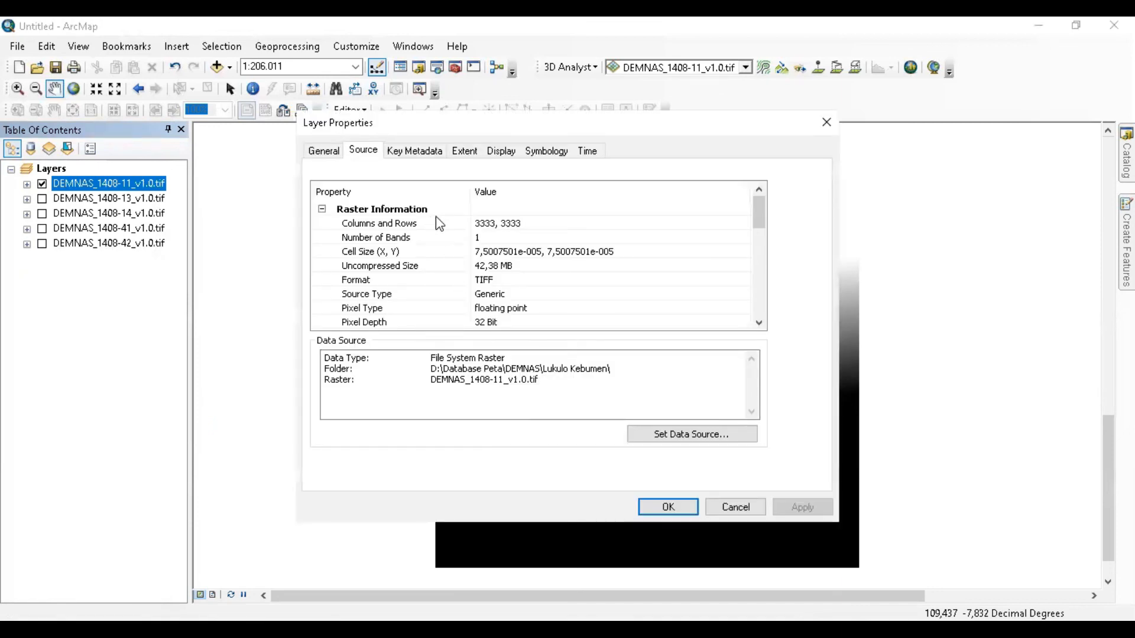
{"action": "left_click", "coordinate": [535, 152]}
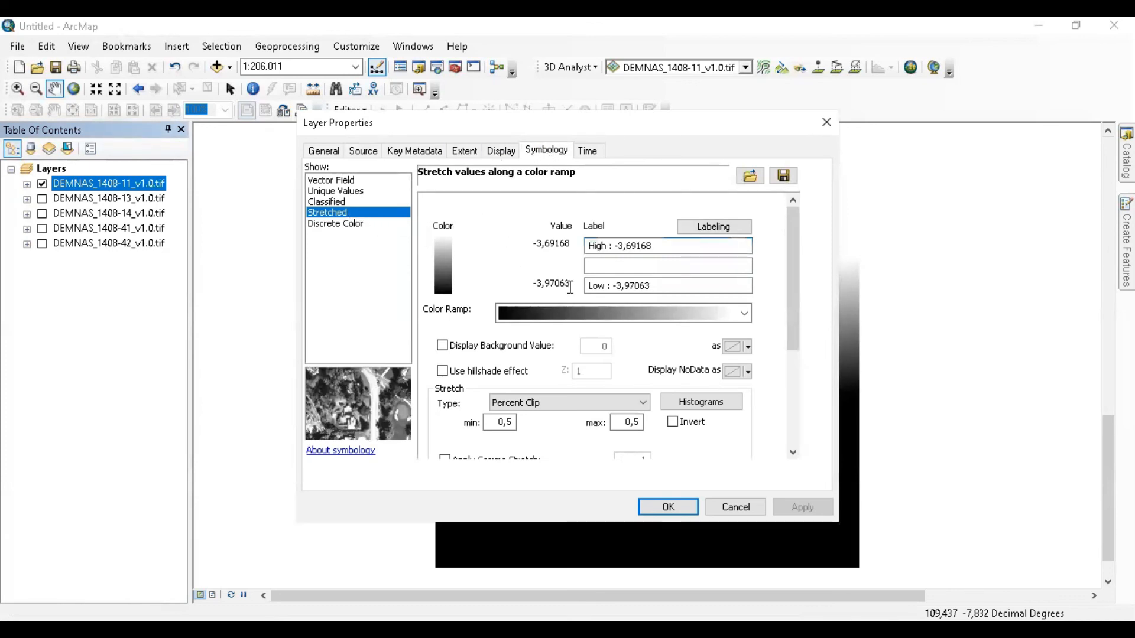
{"action": "left_click", "coordinate": [583, 313]}
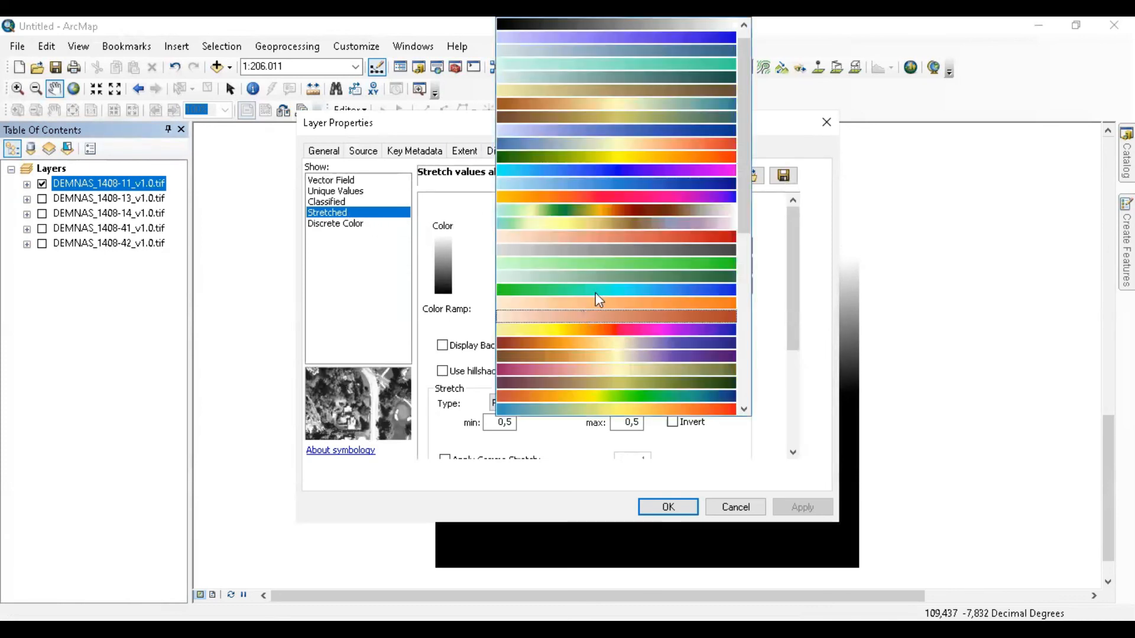
{"action": "left_click", "coordinate": [606, 208]}
{"action": "left_click", "coordinate": [802, 508]}
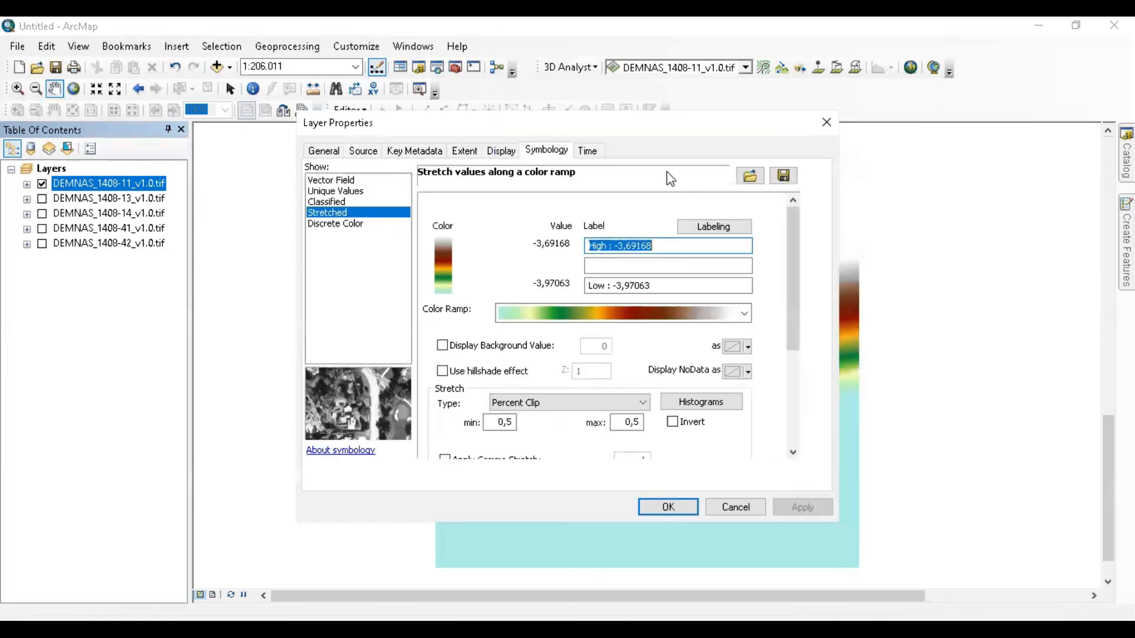
{"action": "left_click_drag", "start_coordinate": [671, 129], "coordinate": [706, 174]}
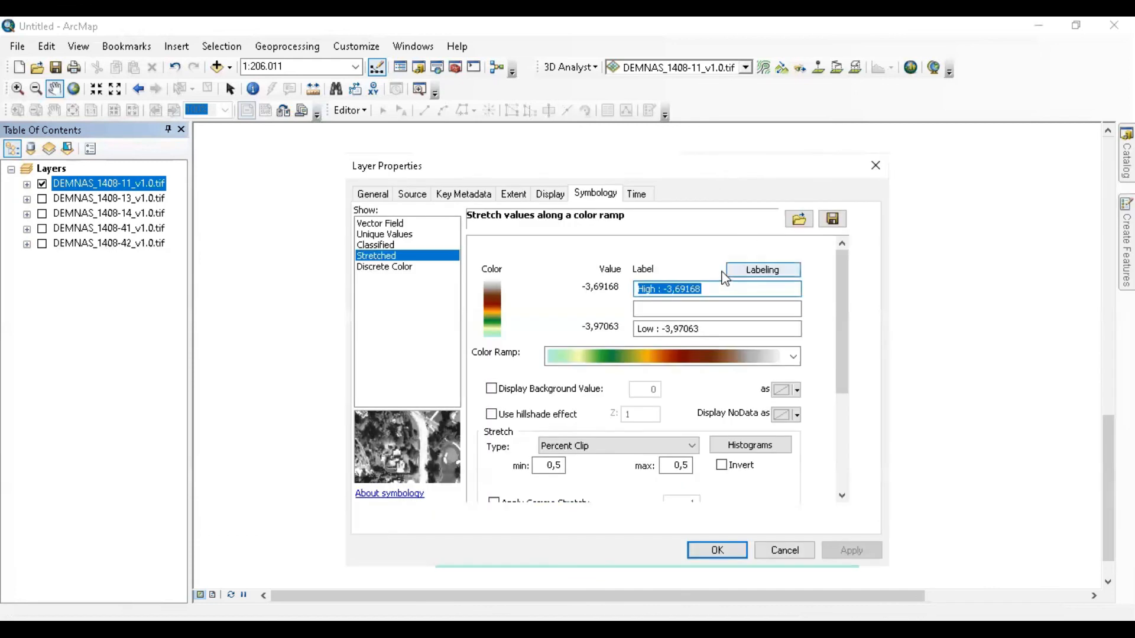
{"action": "left_click", "coordinate": [738, 555]}
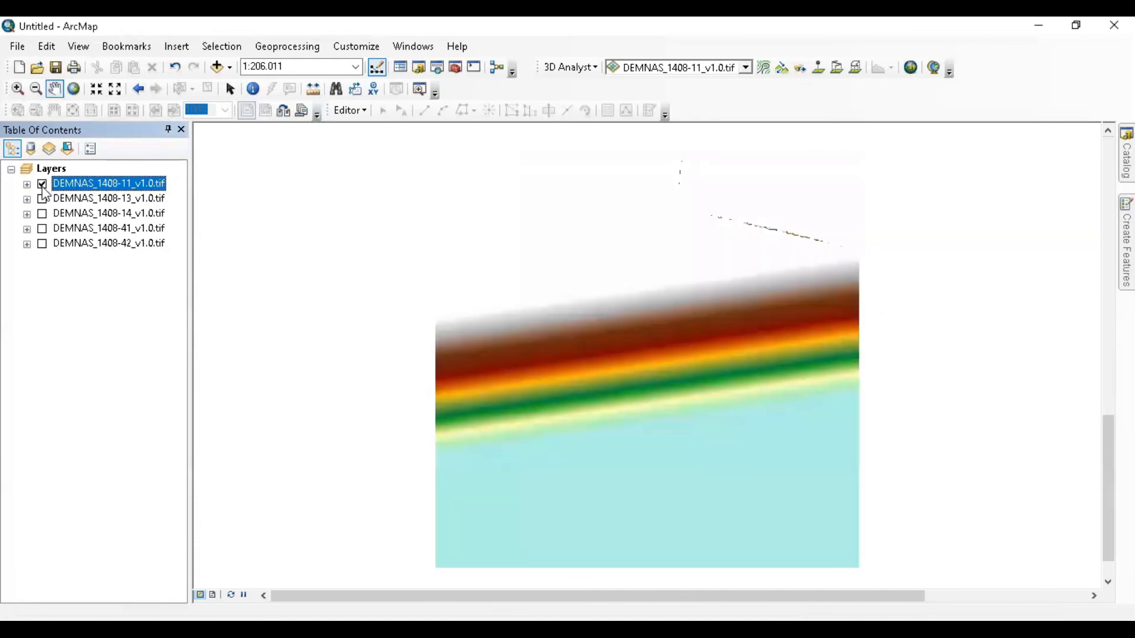
Step: Hide DEMNAS_1408-11_v1.0.tif, show DEMNAS_1408-42_v1.0.tif and zoom to it
{"action": "left_click", "coordinate": [42, 184]}
{"action": "left_click", "coordinate": [42, 243]}
{"action": "right_click", "coordinate": [62, 243]}
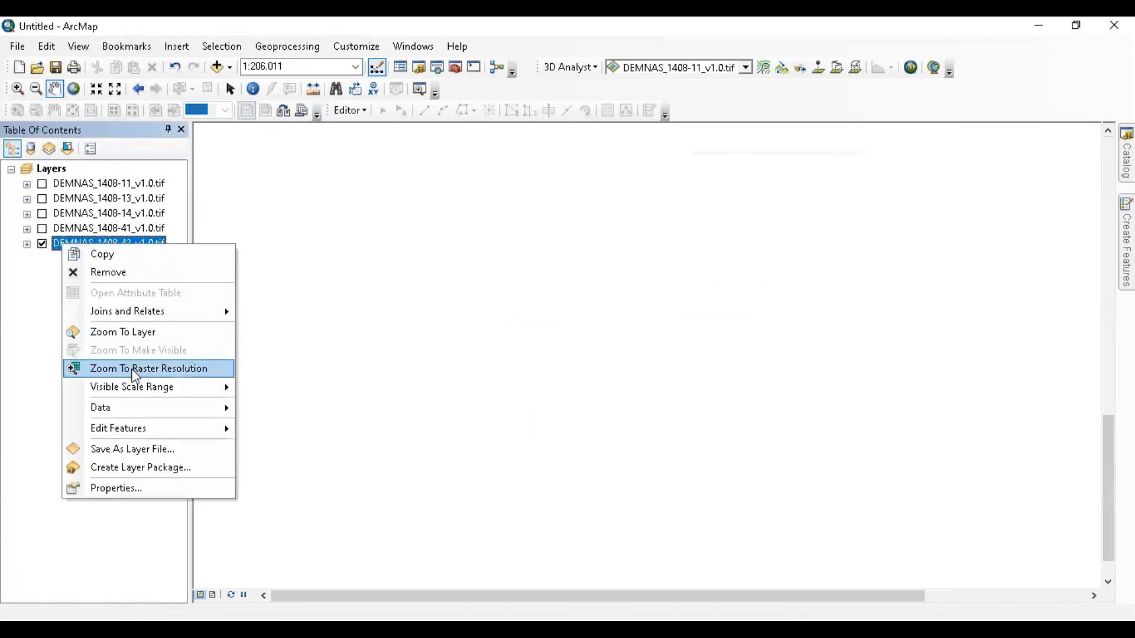
{"action": "left_click", "coordinate": [137, 334]}
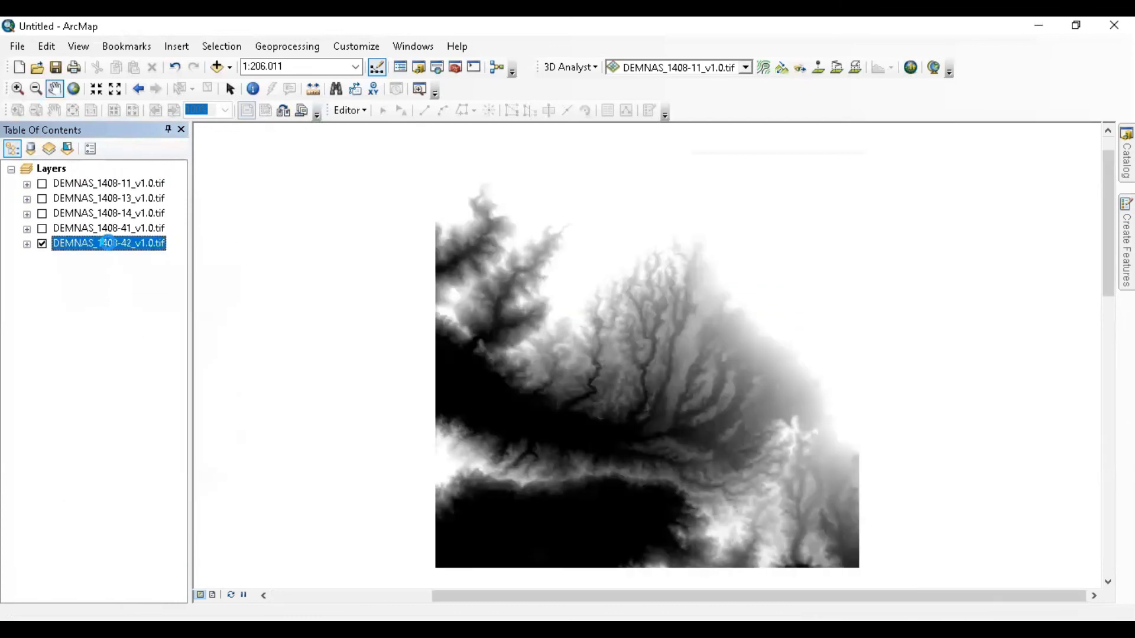
Step: Apply the cyan-green-orange-brown-white elevation color ramp to the stretched symbology of DEMNAS_1408-42_v1.0.tif
{"action": "double_click", "coordinate": [108, 243]}
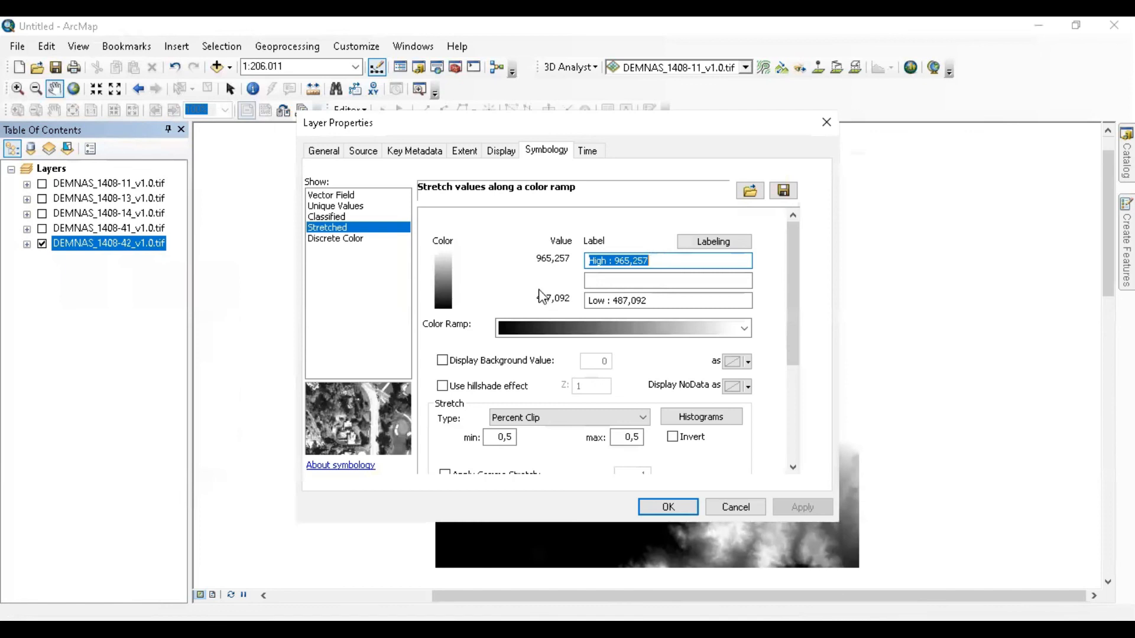
{"action": "left_click", "coordinate": [603, 329]}
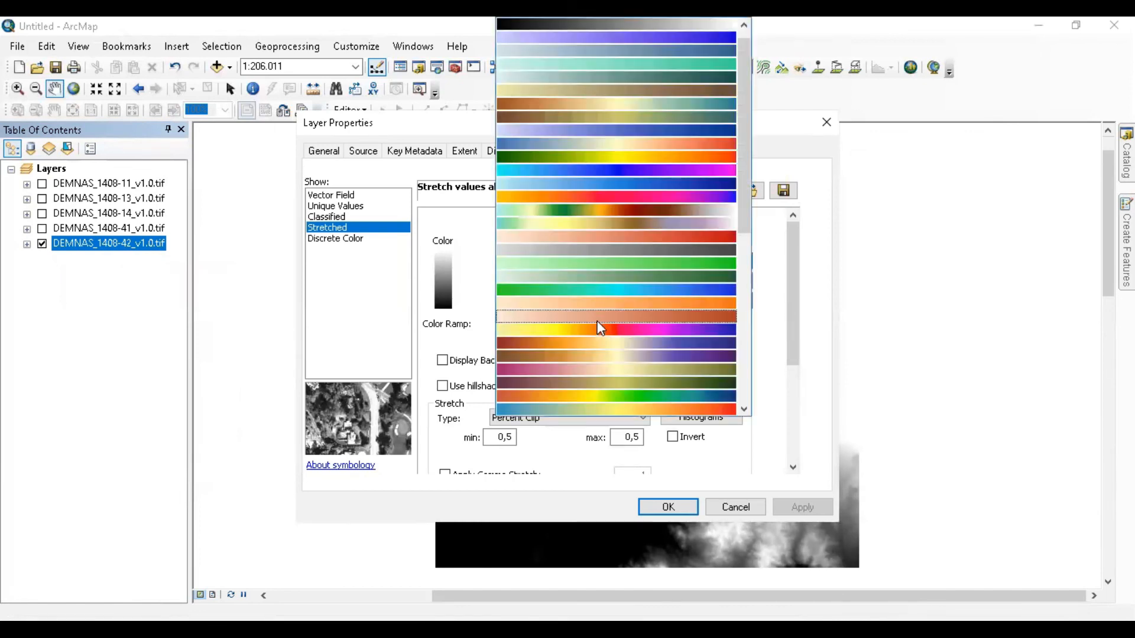
{"action": "left_click", "coordinate": [642, 208]}
{"action": "left_click", "coordinate": [668, 507]}
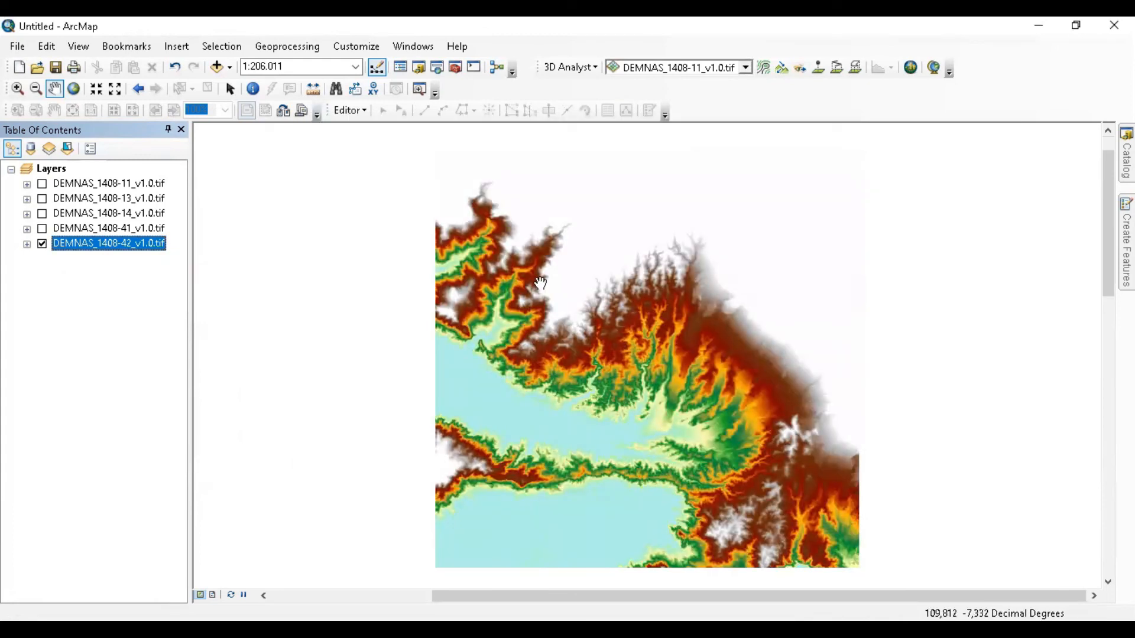
Step: Switch the symbology of DEMNAS_1408-42_v1.0.tif from Stretched to Classified and compute the required histogram
{"action": "double_click", "coordinate": [159, 246]}
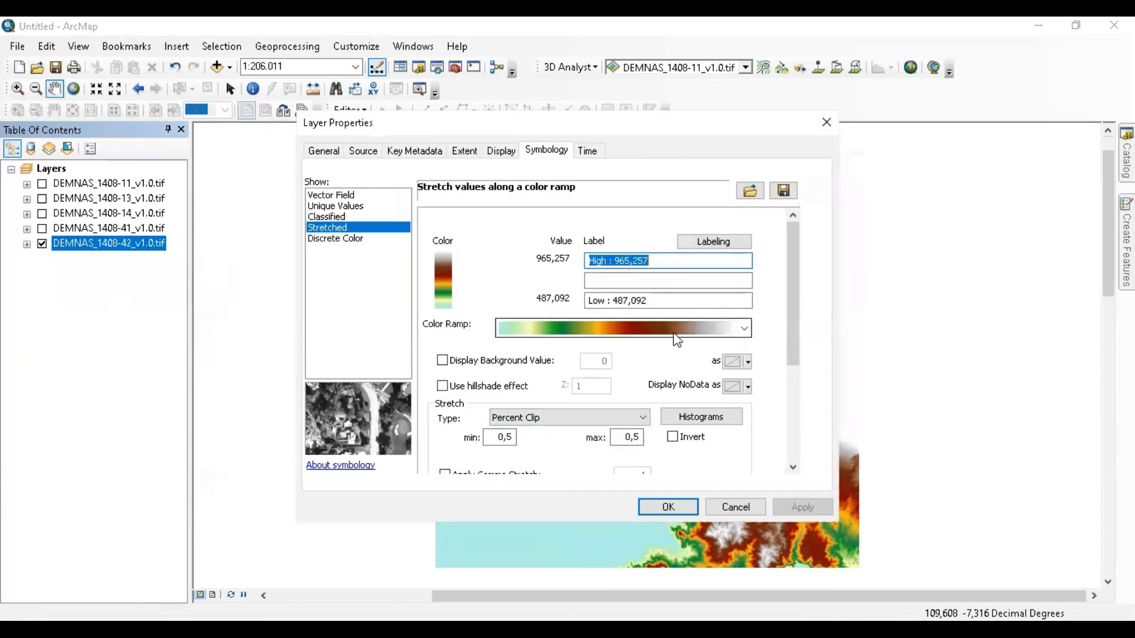
{"action": "left_click", "coordinate": [340, 216]}
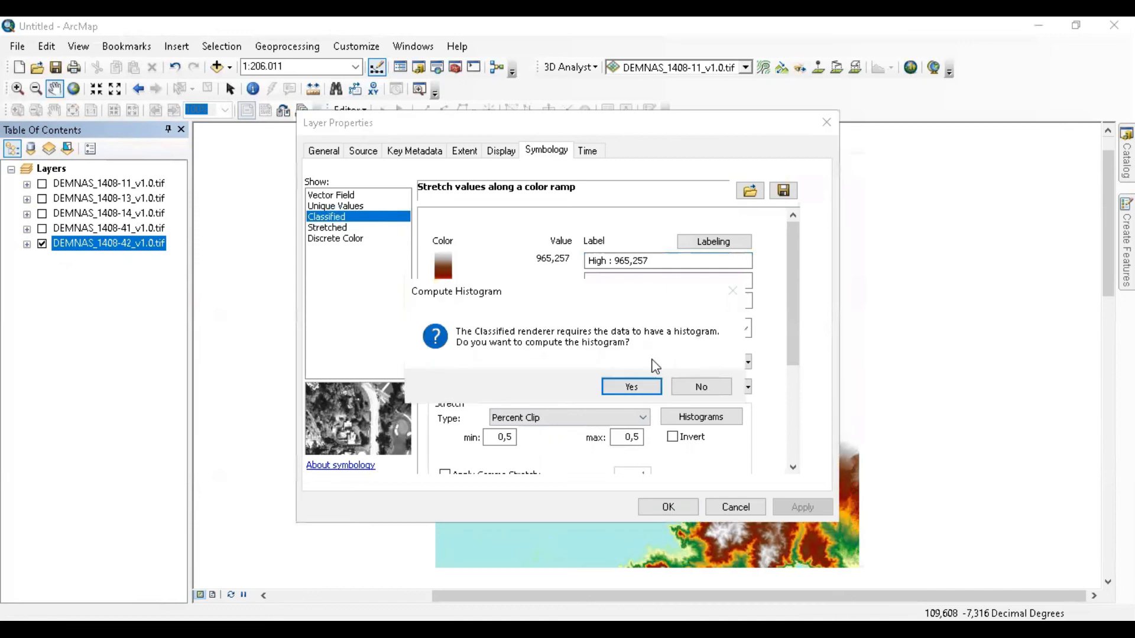
{"action": "left_click", "coordinate": [632, 387]}
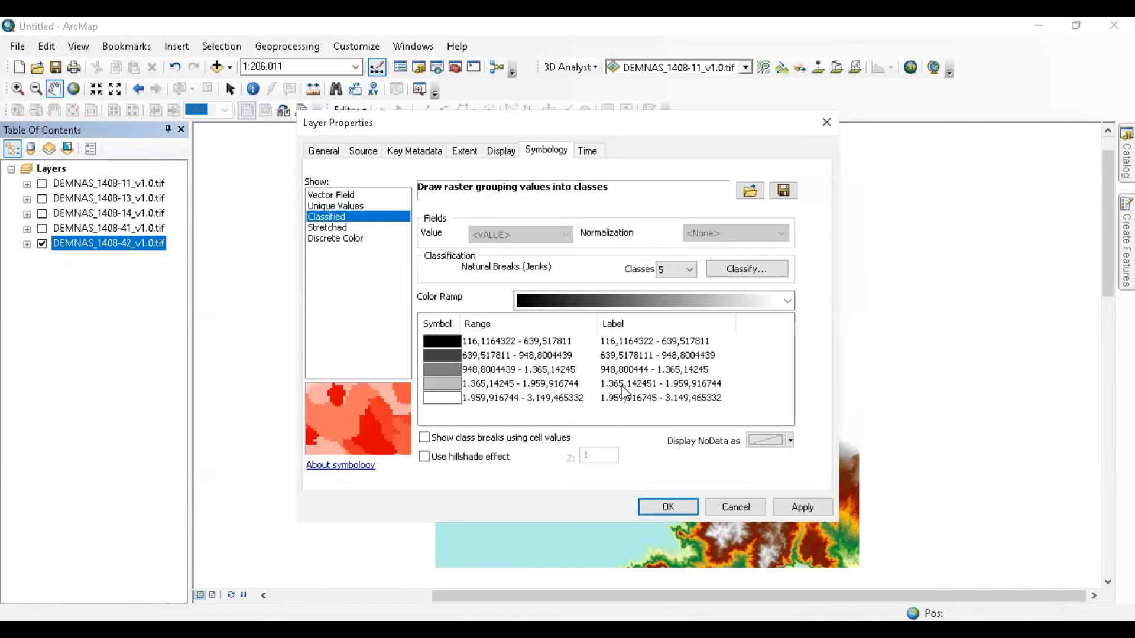
Step: Classify the raster values of DEMNAS_1408-42_v1.0.tif into 5 classes with the Equal Interval method and apply the symbology to the map
{"action": "left_click", "coordinate": [692, 271]}
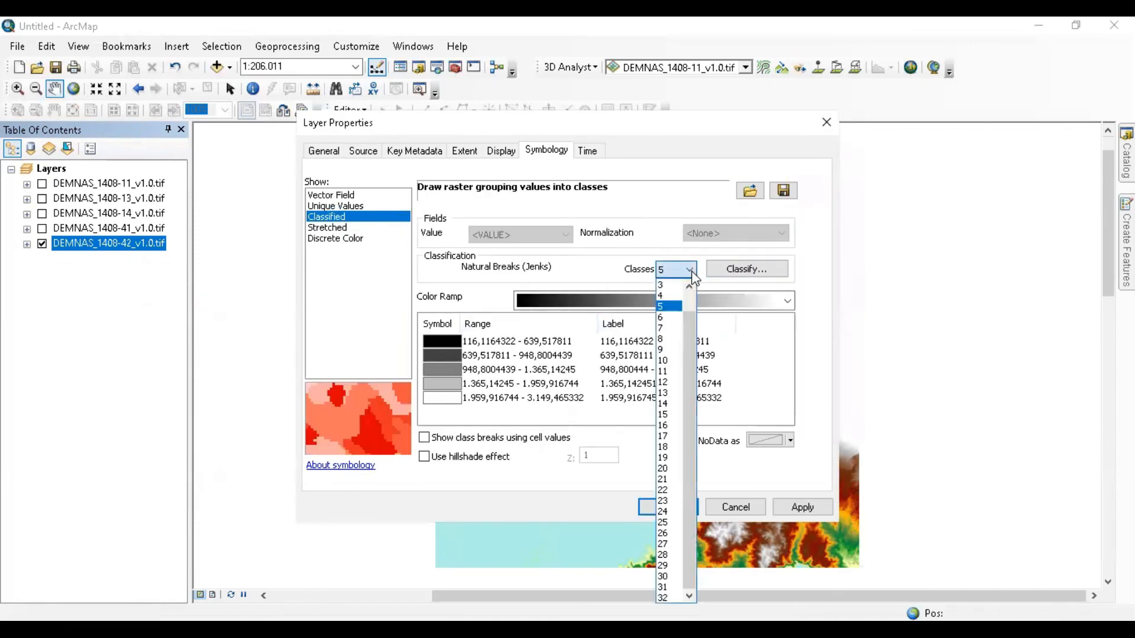
{"action": "left_click", "coordinate": [726, 271]}
{"action": "left_click", "coordinate": [726, 269]}
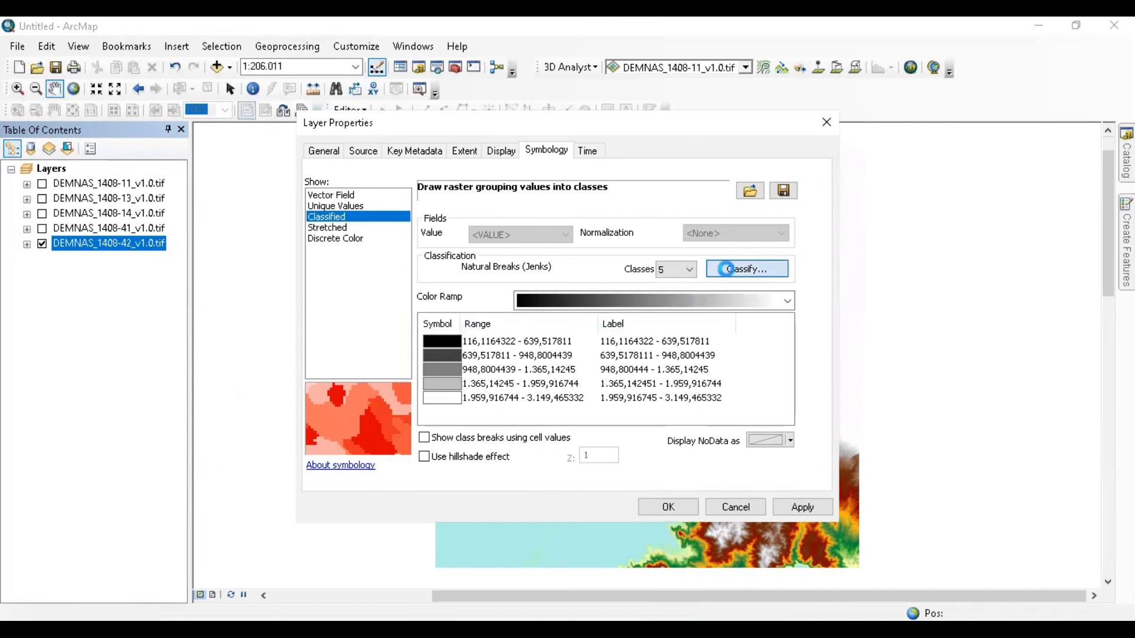
{"action": "left_click", "coordinate": [430, 184]}
{"action": "left_click", "coordinate": [417, 285]}
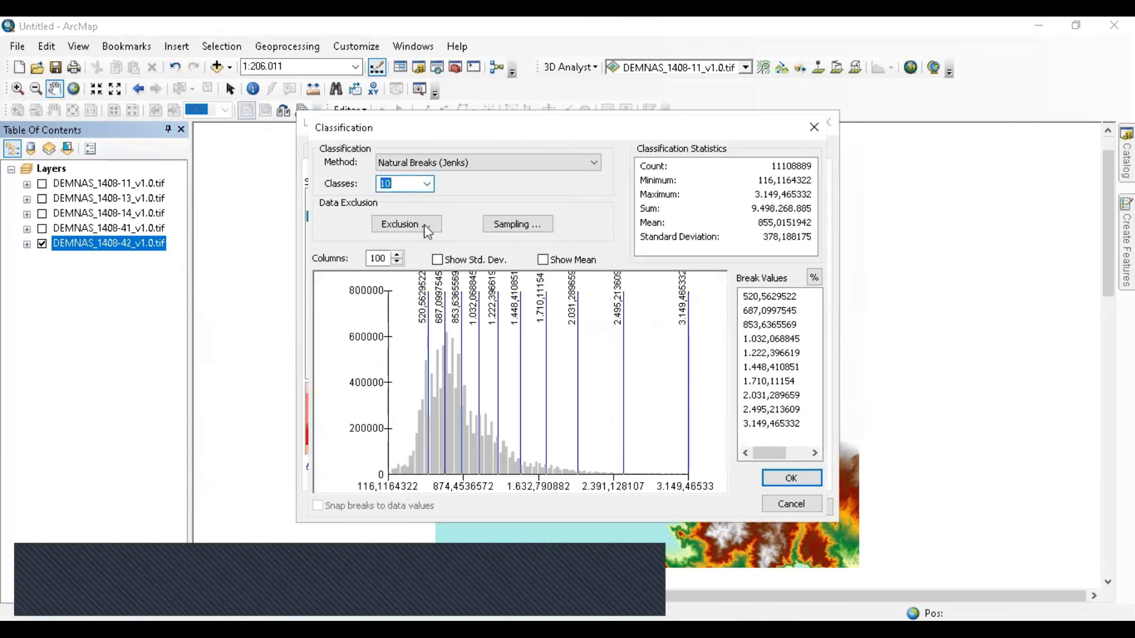
{"action": "left_click", "coordinate": [428, 185]}
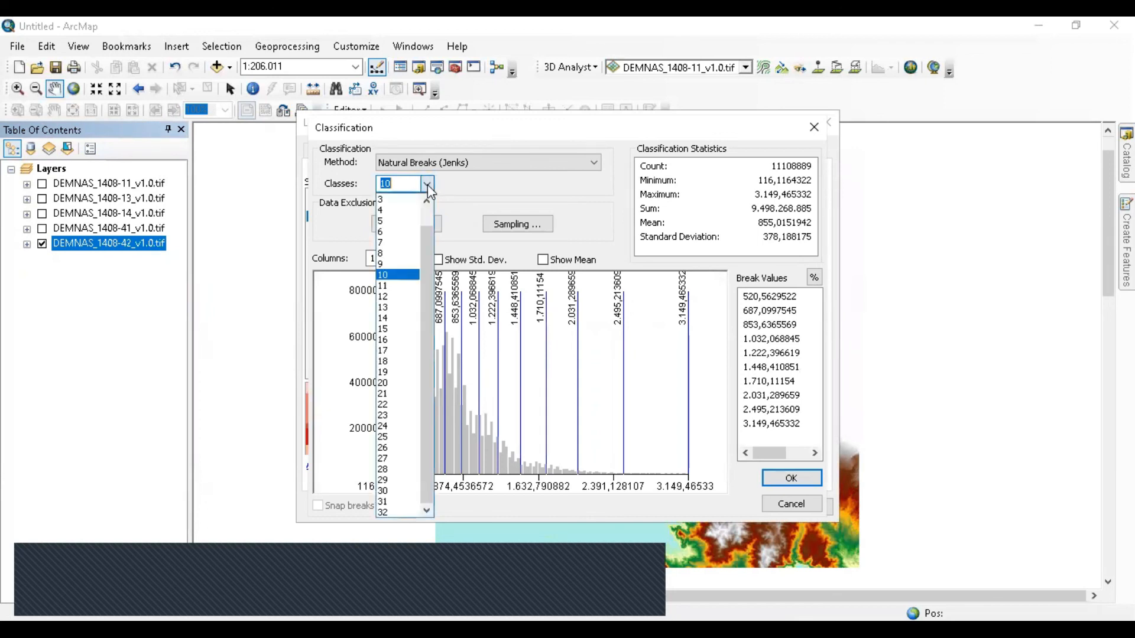
{"action": "left_click", "coordinate": [411, 236]}
{"action": "left_click", "coordinate": [478, 163]}
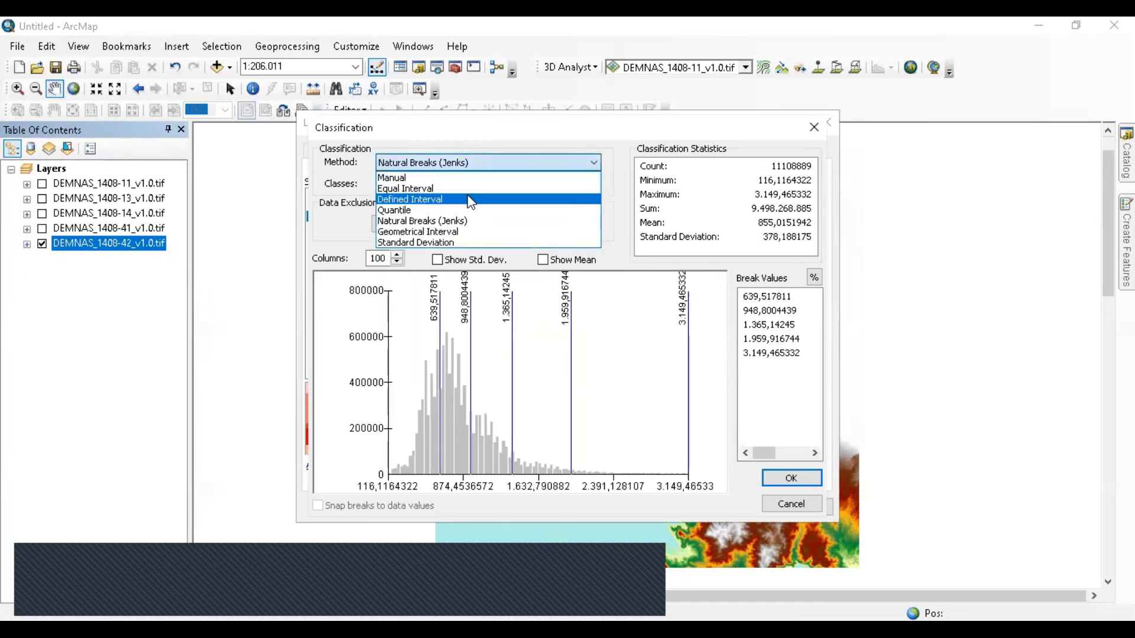
{"action": "left_click", "coordinate": [475, 189]}
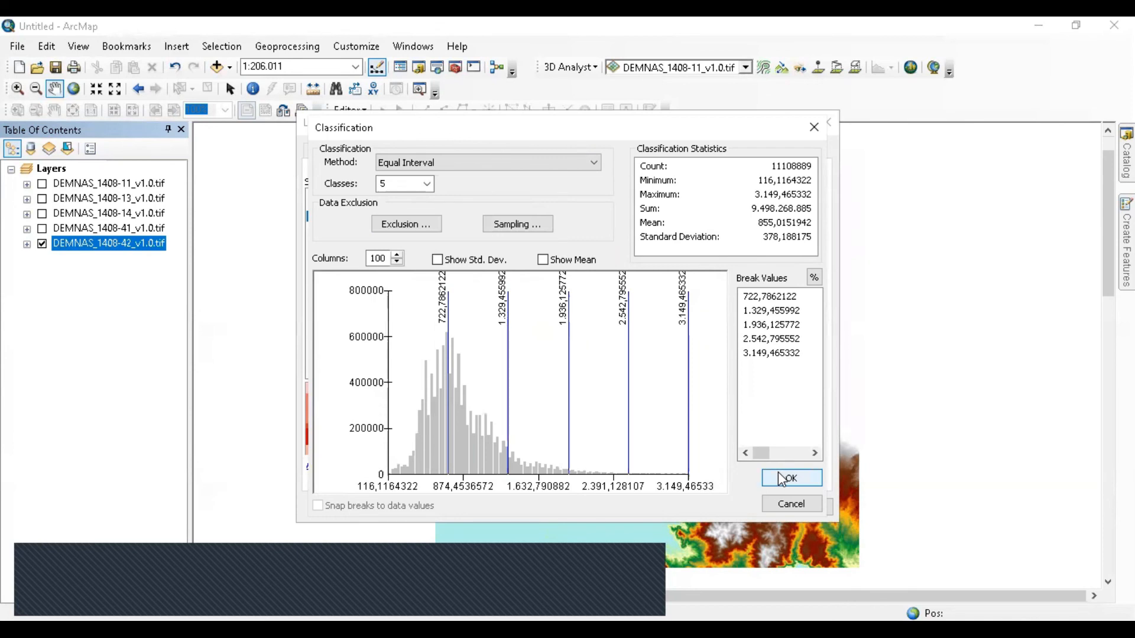
{"action": "left_click", "coordinate": [811, 480]}
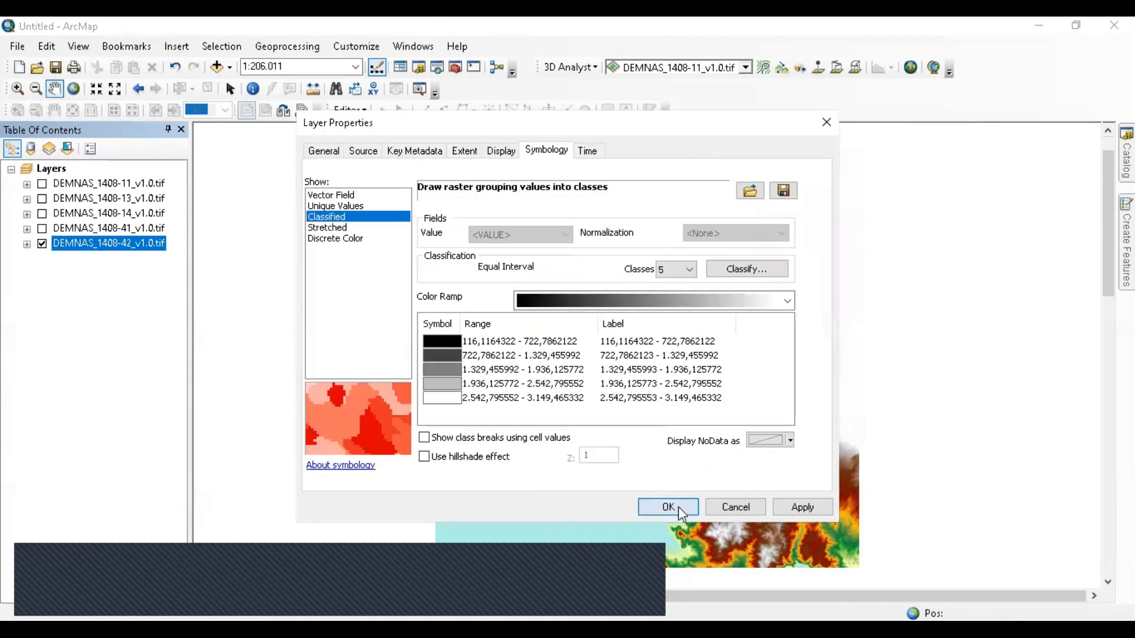
{"action": "left_click", "coordinate": [668, 507]}
Step: Examine the lowest and highest class ranges in the legend of DEMNAS_1408-42_v1.0.tif and review its classification statistics and break values
{"action": "left_click", "coordinate": [78, 276]}
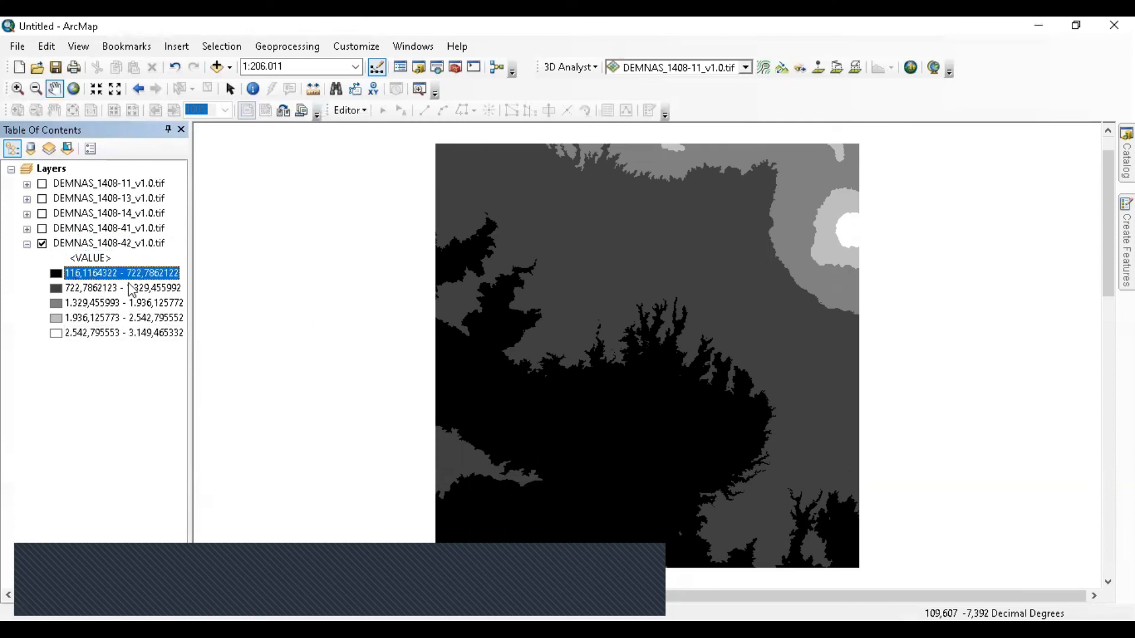
{"action": "left_click", "coordinate": [159, 334]}
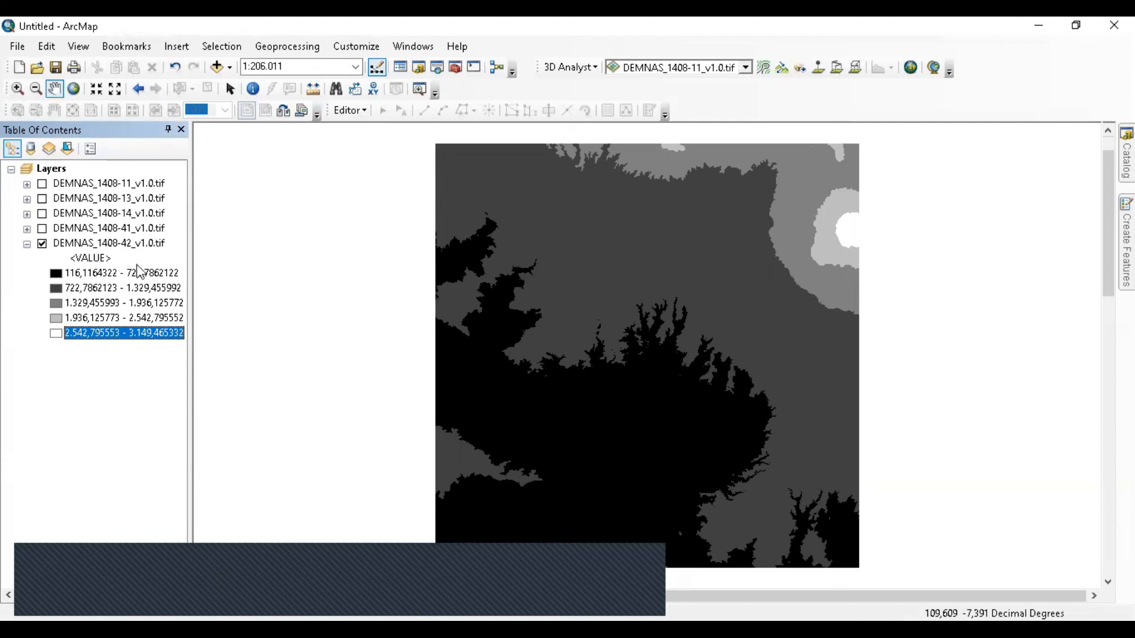
{"action": "left_click", "coordinate": [162, 242]}
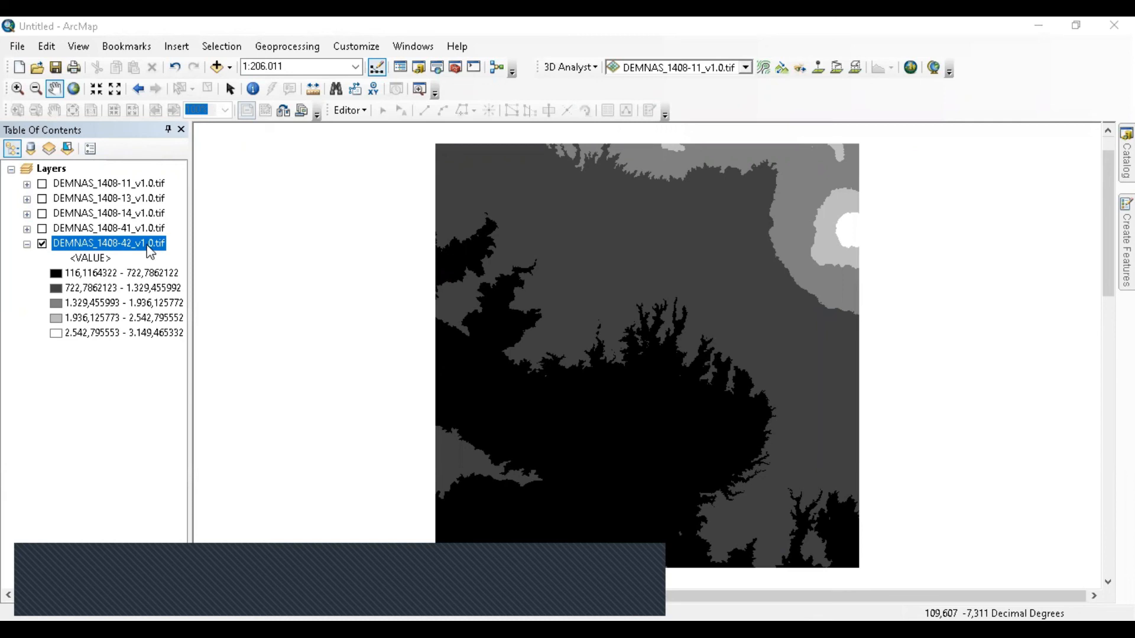
{"action": "right_click", "coordinate": [147, 247]}
{"action": "left_click", "coordinate": [224, 490]}
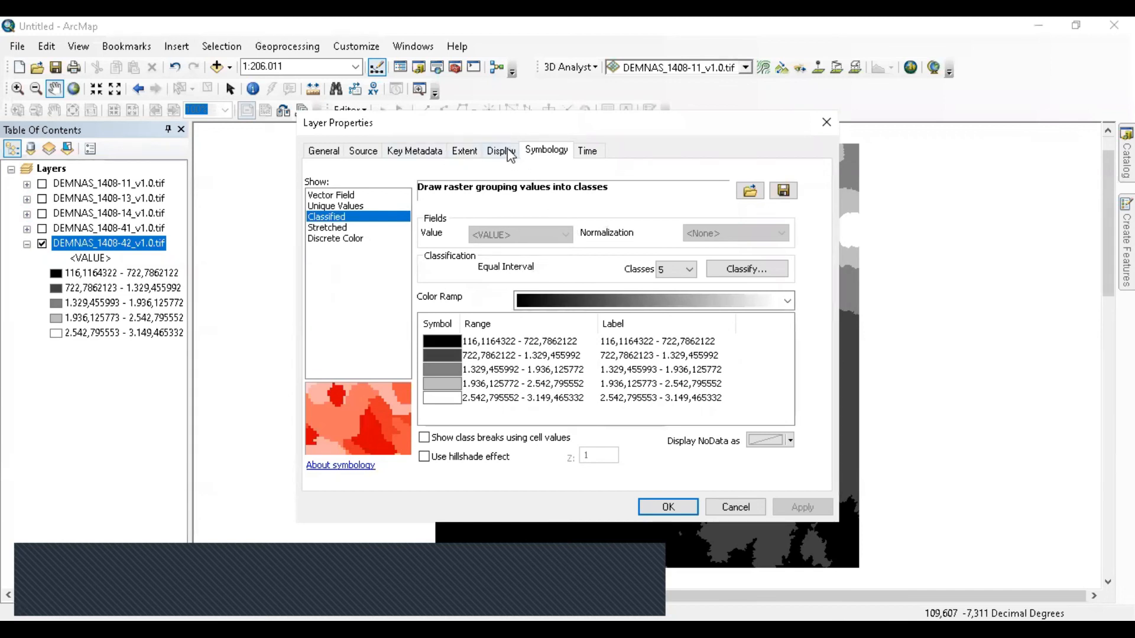
{"action": "left_click", "coordinate": [740, 269]}
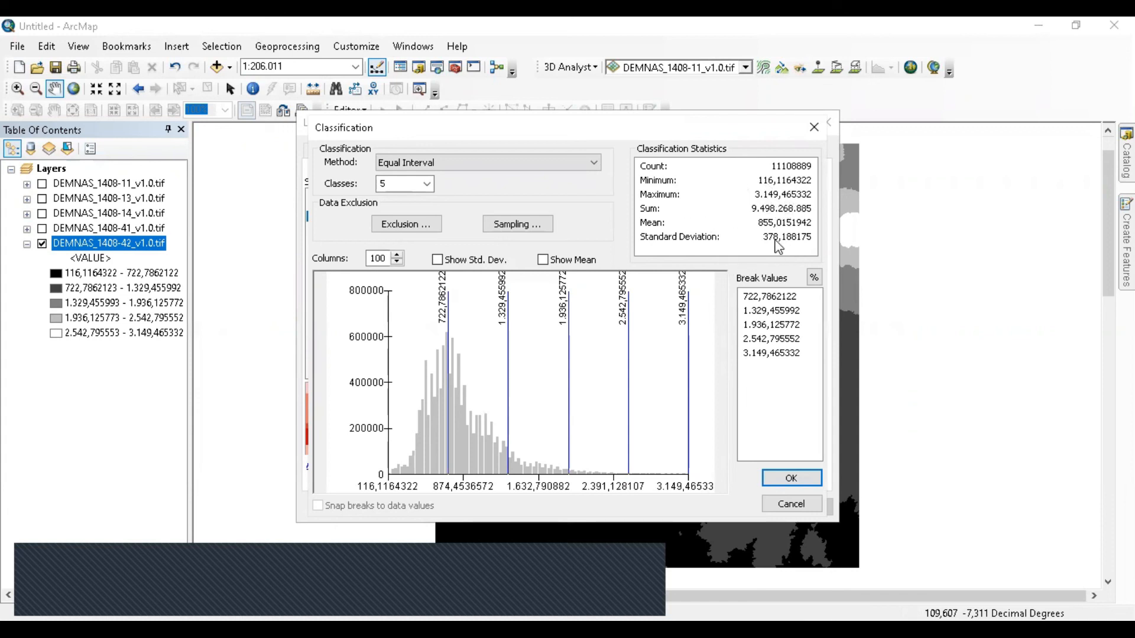
{"action": "left_click", "coordinate": [807, 499]}
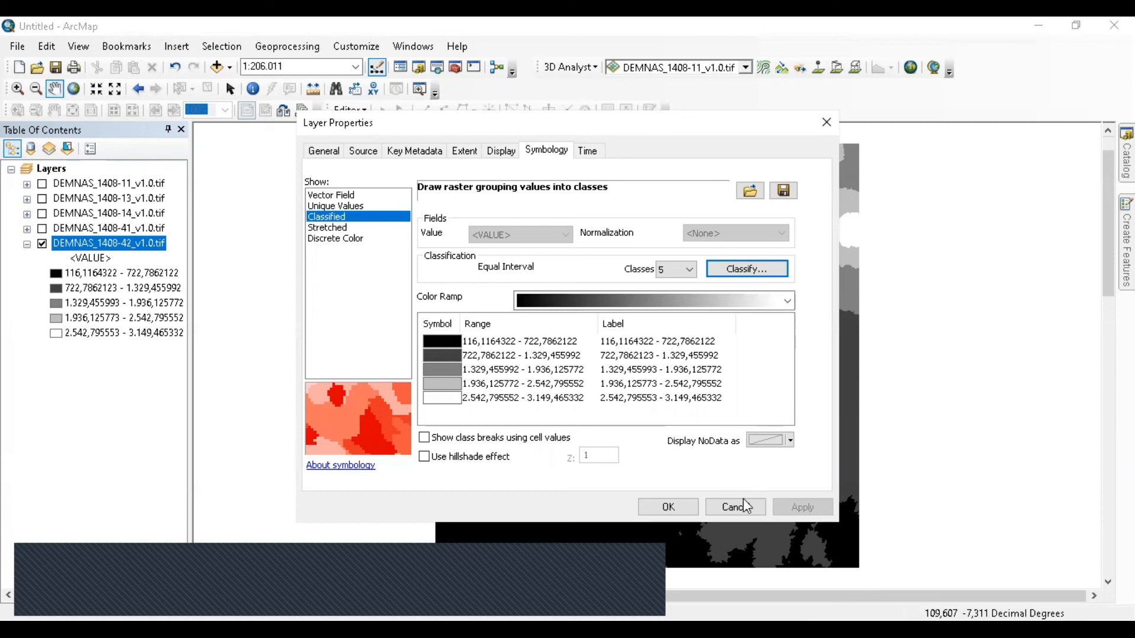
{"action": "left_click", "coordinate": [668, 507]}
Step: Apply the cyan-green-orange-brown-white elevation color ramp to the five classes of DEMNAS_1408-42_v1.0.tif
{"action": "double_click", "coordinate": [131, 244]}
{"action": "left_click", "coordinate": [682, 271]}
{"action": "left_click", "coordinate": [682, 271]}
{"action": "left_click", "coordinate": [616, 299]}
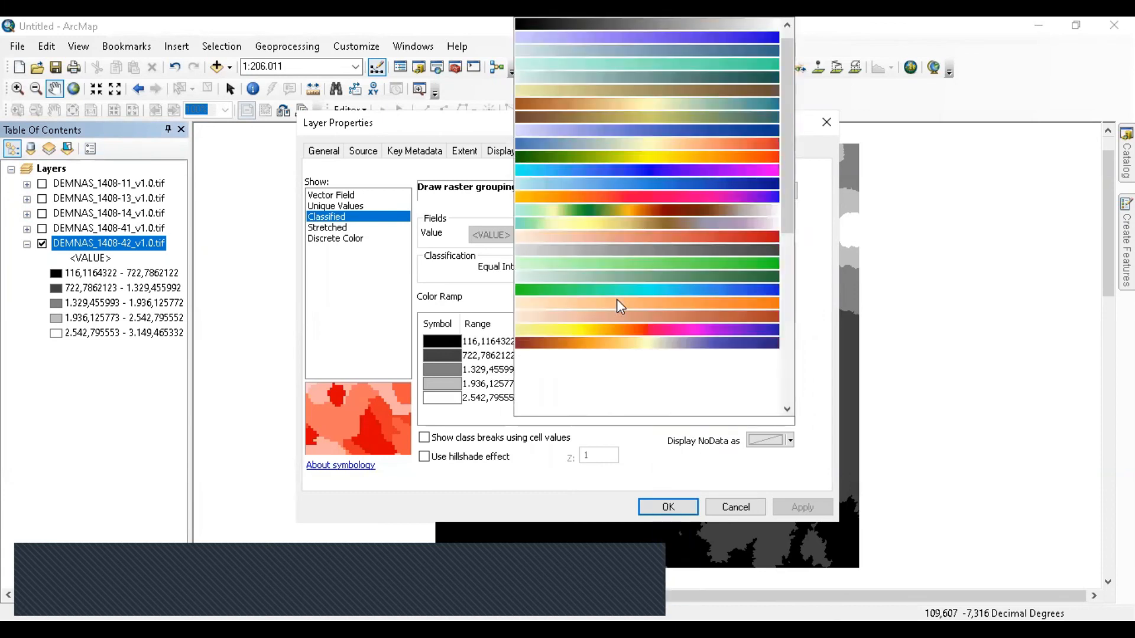
{"action": "left_click", "coordinate": [629, 211]}
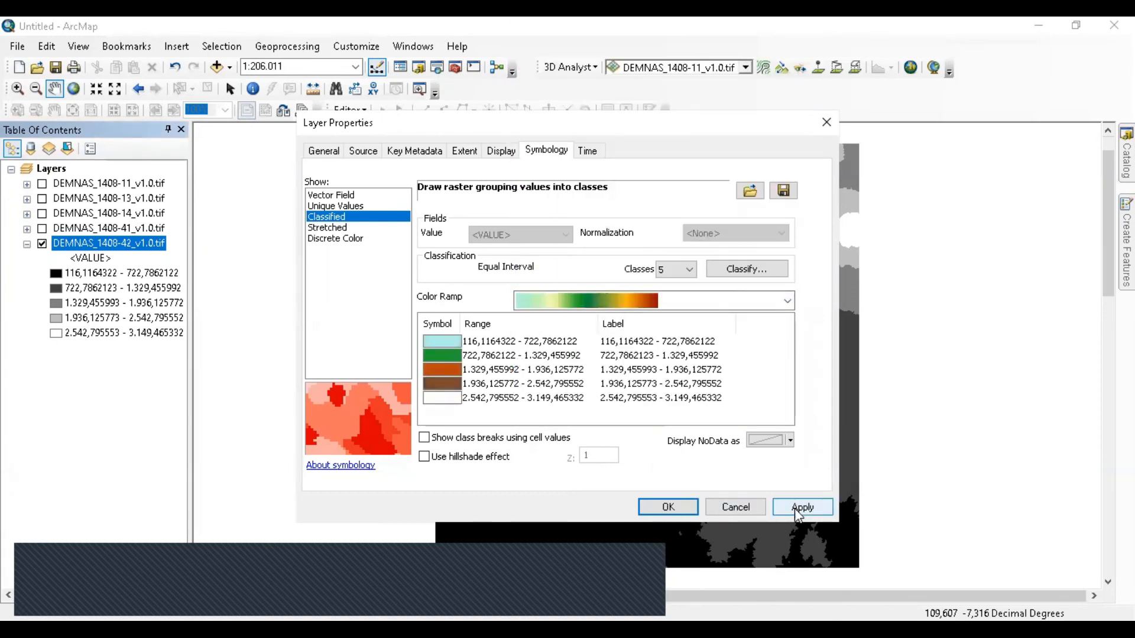
{"action": "left_click", "coordinate": [802, 507]}
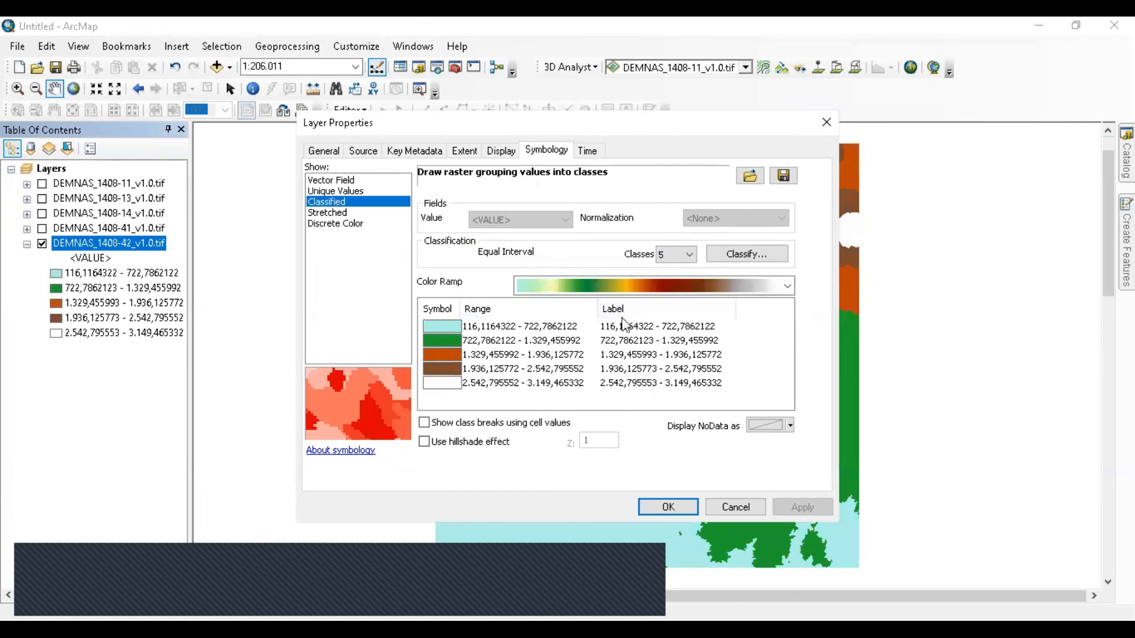
Step: Format the class labels of DEMNAS_1408-42_v1.0.tif as numbers with 0 decimal places and apply the layer properties
{"action": "right_click", "coordinate": [650, 319]}
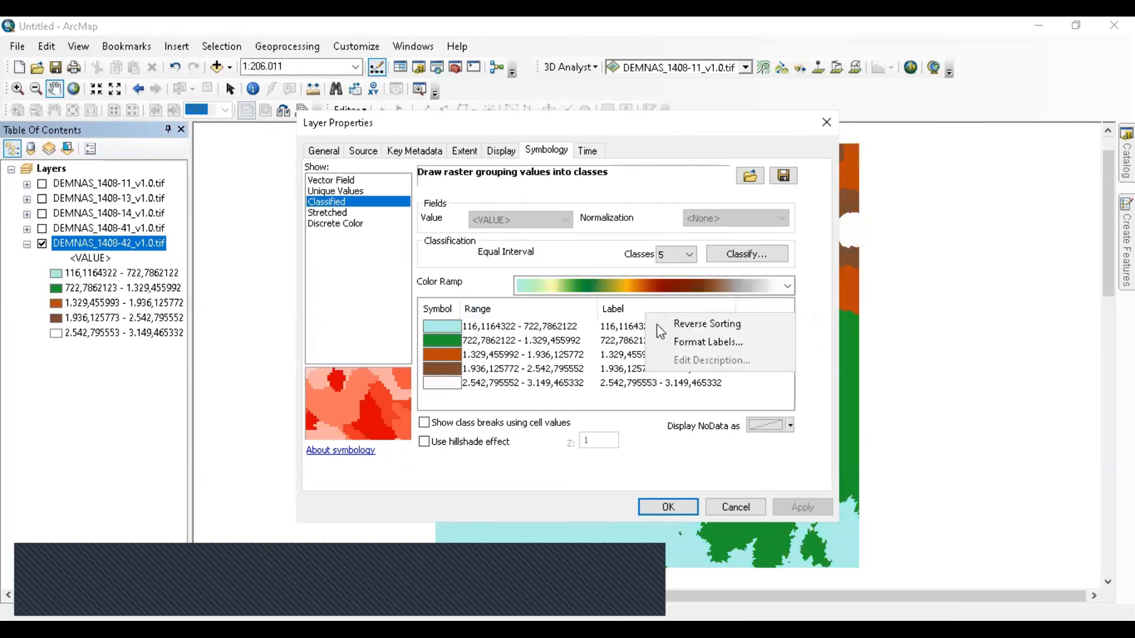
{"action": "left_click", "coordinate": [671, 334]}
{"action": "left_click", "coordinate": [590, 229]}
{"action": "double_click", "coordinate": [553, 262]}
{"action": "type", "text": "0"}
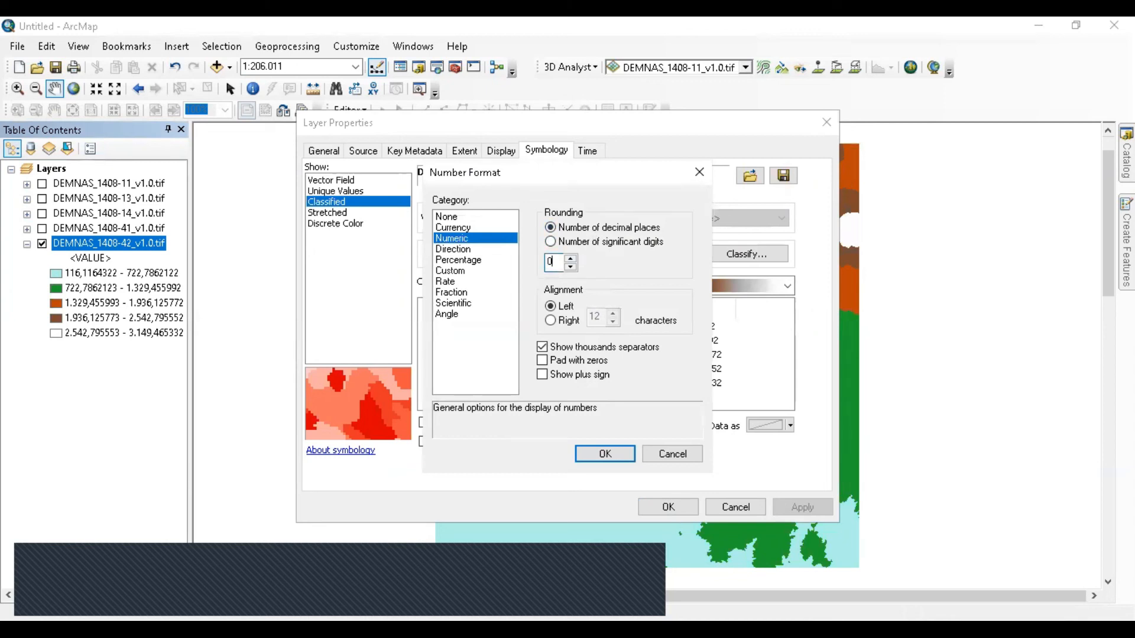
{"action": "left_click", "coordinate": [620, 460]}
{"action": "left_click", "coordinate": [667, 507]}
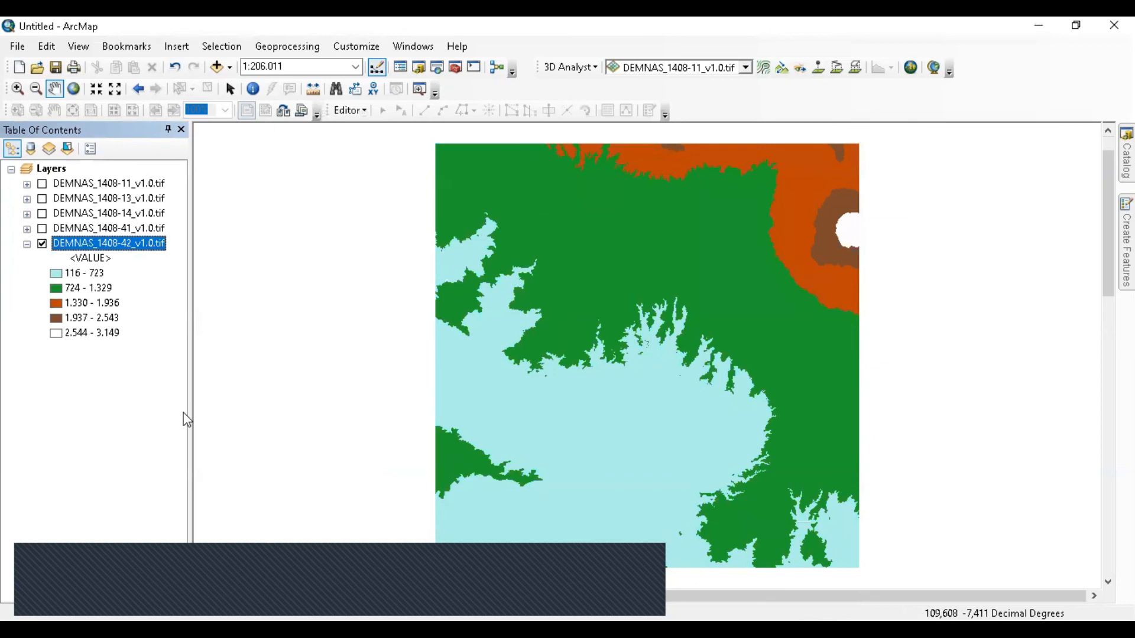
Step: Show the other four DEMNAS layers together with DEMNAS_1408-42_v1.0.tif, and hide those four again
{"action": "left_click", "coordinate": [41, 229]}
{"action": "left_click", "coordinate": [41, 214]}
{"action": "left_click", "coordinate": [41, 200]}
{"action": "left_click", "coordinate": [41, 185]}
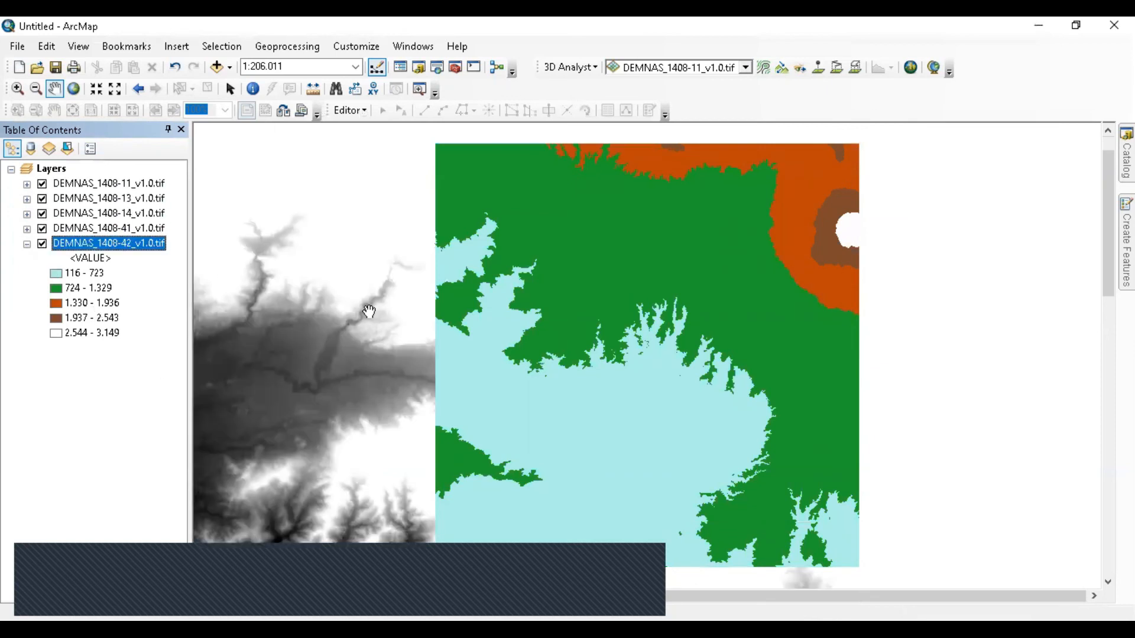
{"action": "left_click", "coordinate": [41, 229]}
{"action": "left_click", "coordinate": [40, 214]}
{"action": "left_click", "coordinate": [41, 200]}
{"action": "left_click", "coordinate": [40, 184]}
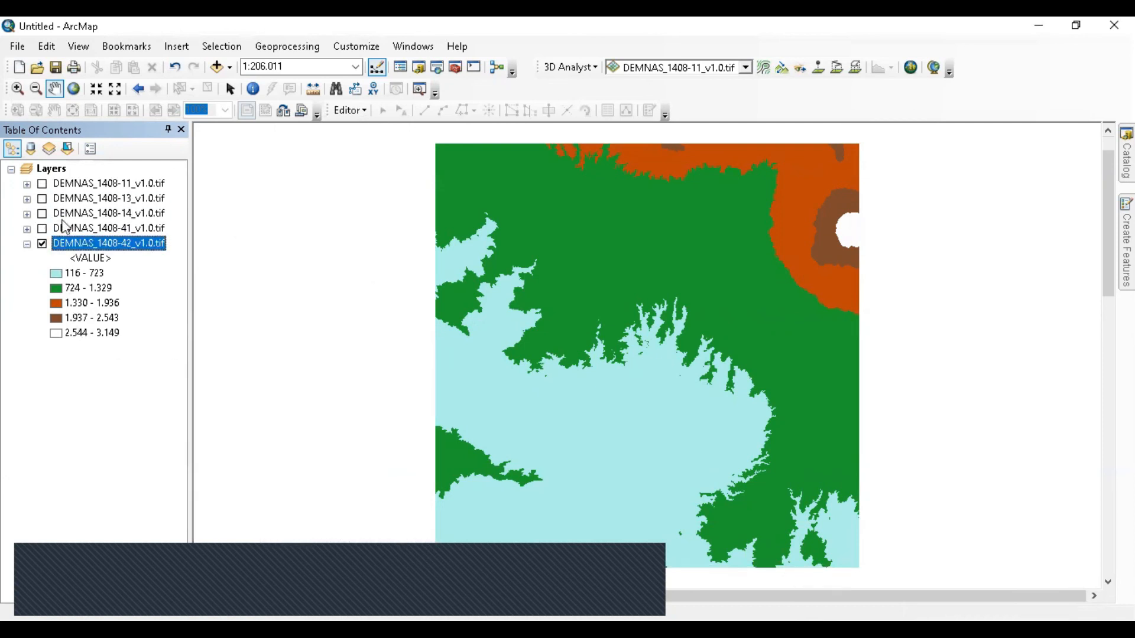
Step: Open the source properties of DEMNAS_1408-42_v1.0.tif and examine its columns and rows and number of bands
{"action": "right_click", "coordinate": [90, 255]}
{"action": "left_click", "coordinate": [122, 495]}
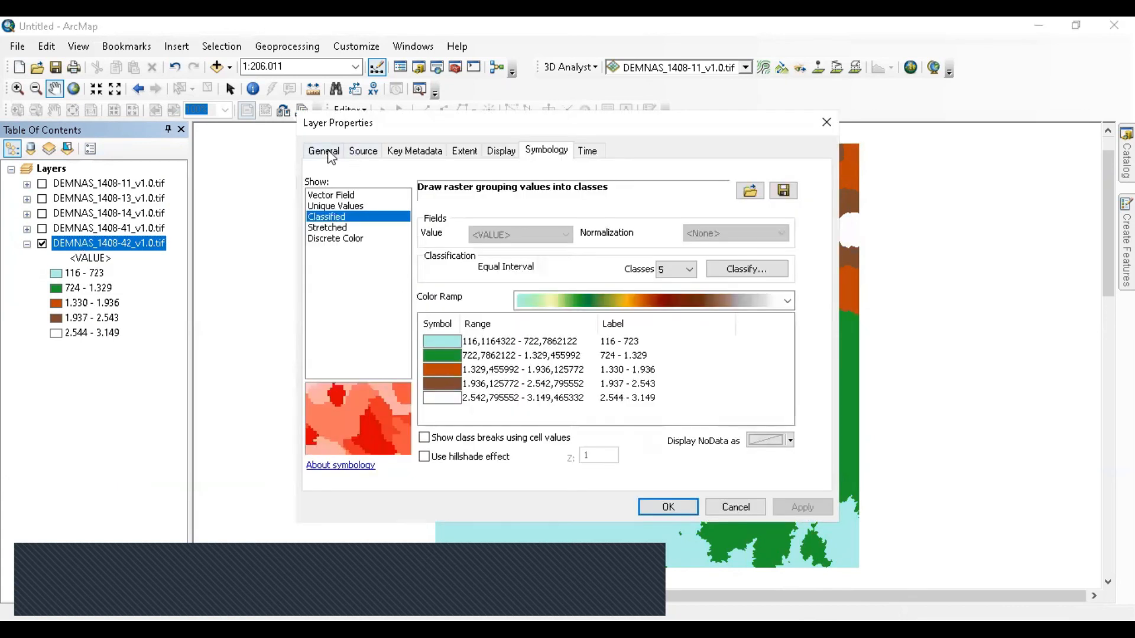
{"action": "left_click", "coordinate": [325, 151]}
{"action": "left_click", "coordinate": [372, 152]}
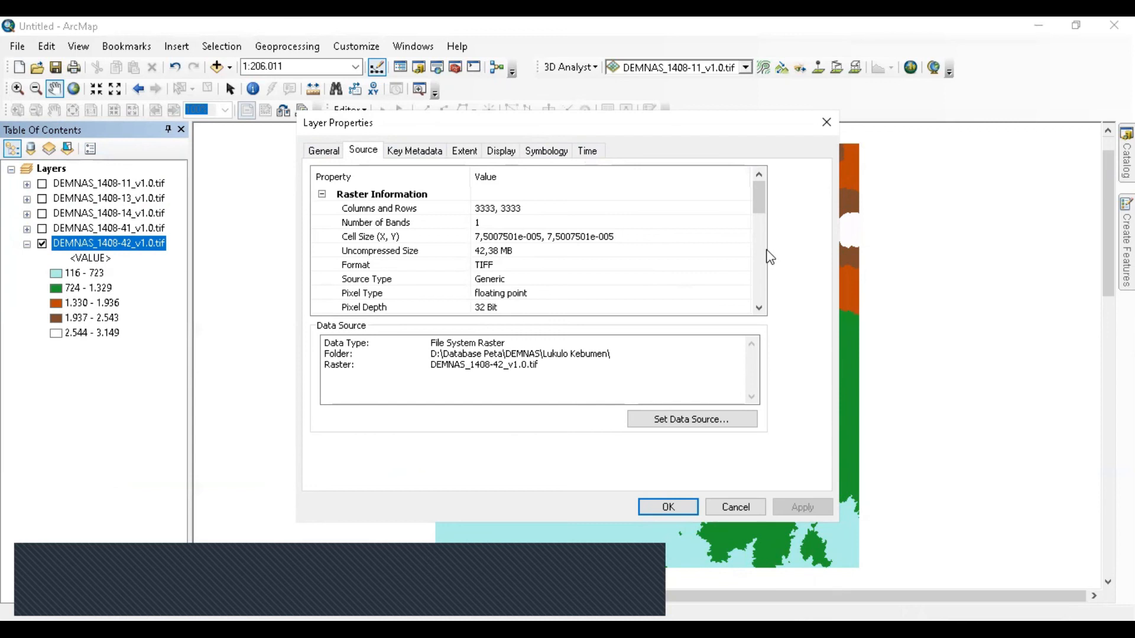
{"action": "left_click", "coordinate": [424, 210]}
{"action": "left_click", "coordinate": [519, 208]}
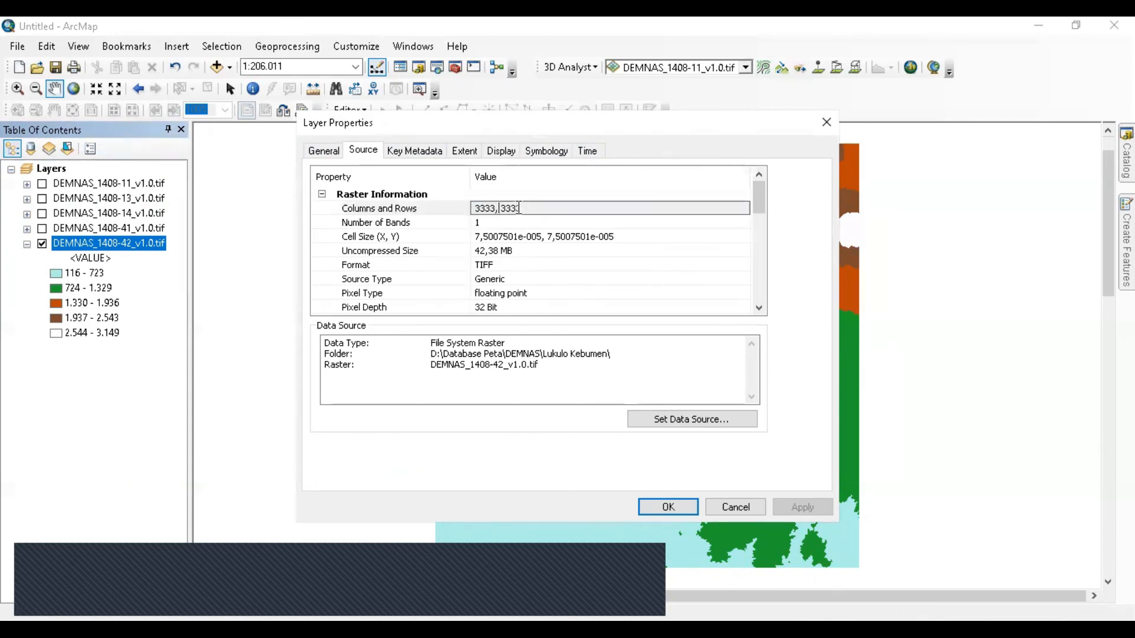
{"action": "key", "text": "ctrl+a"}
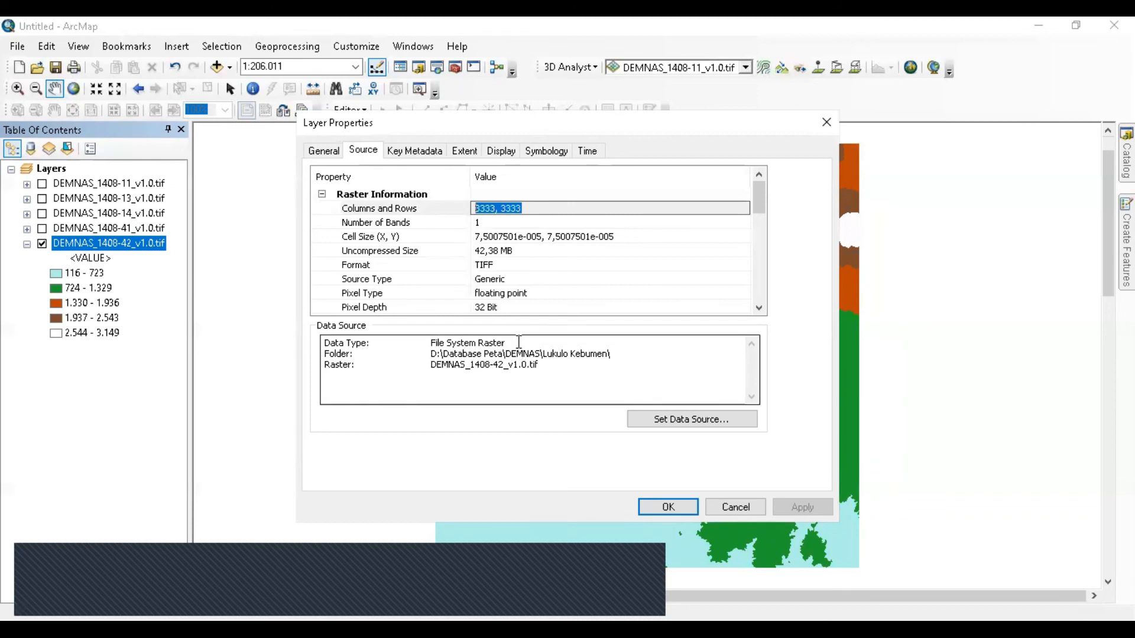
{"action": "left_click", "coordinate": [521, 208]}
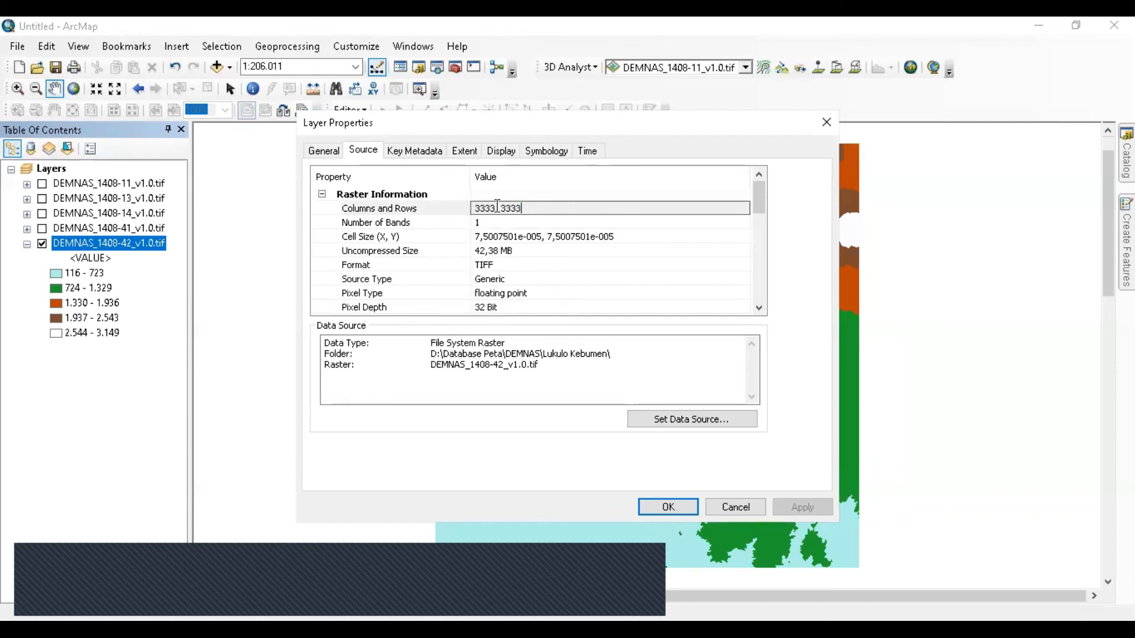
{"action": "left_click_drag", "start_coordinate": [495, 208], "coordinate": [472, 208]}
{"action": "mouse_move", "coordinate": [505, 214]}
{"action": "left_mouse_down"}
{"action": "mouse_move", "coordinate": [544, 214]}
{"action": "mouse_move", "coordinate": [504, 217]}
{"action": "left_mouse_up"}
{"action": "left_click", "coordinate": [532, 222]}
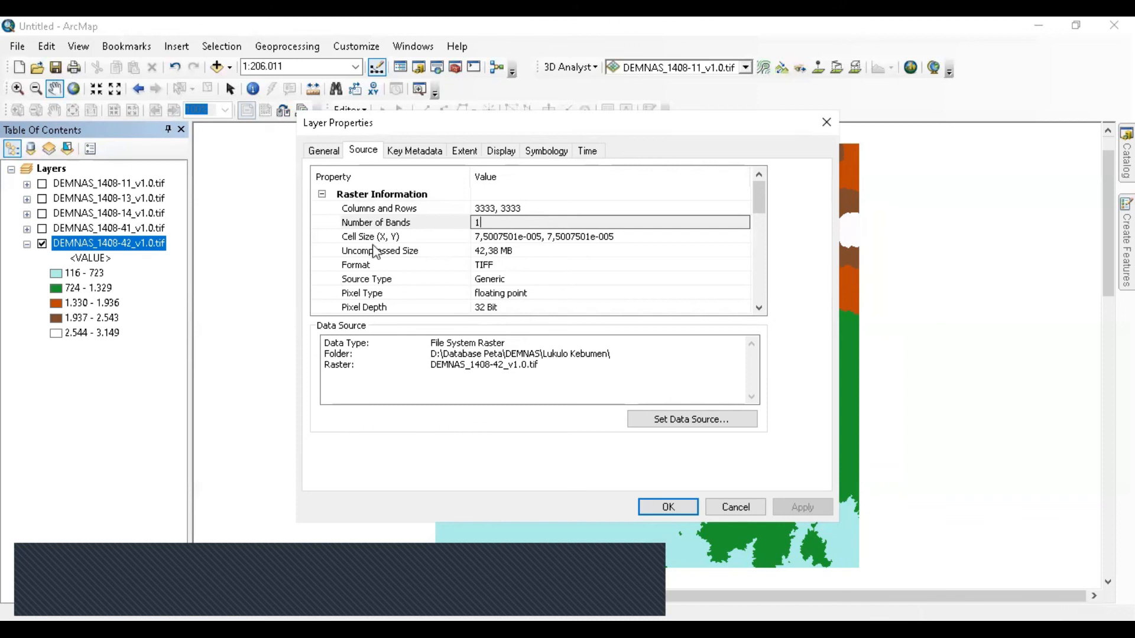
Step: Examine the X and Y cell size values in the raster information of DEMNAS_1408-42_v1.0.tif
{"action": "left_click", "coordinate": [393, 238]}
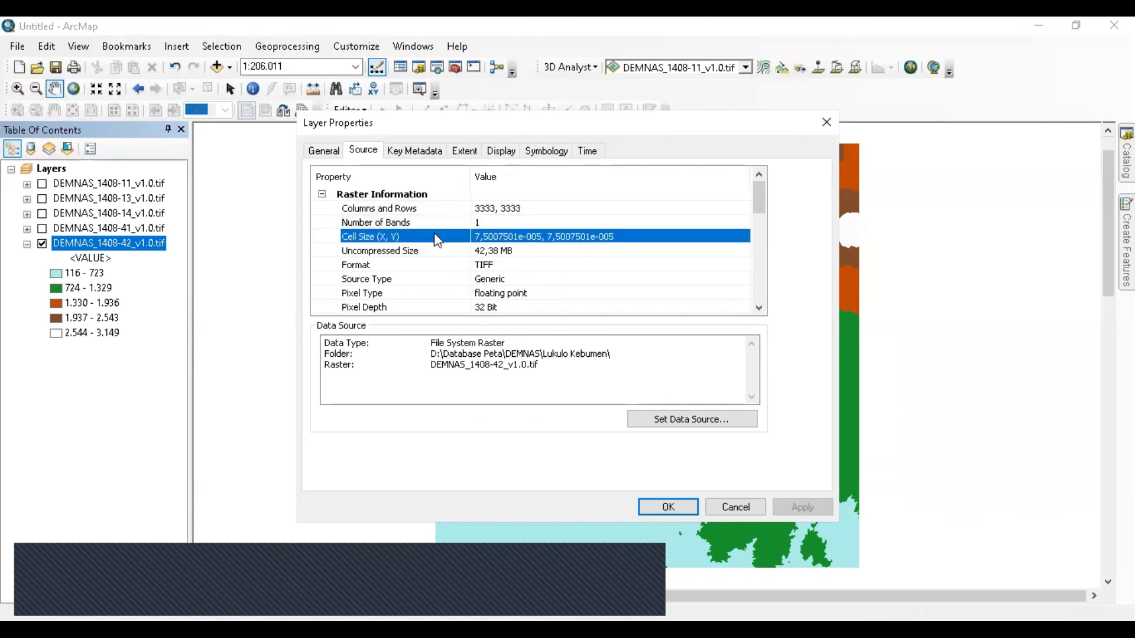
{"action": "left_click", "coordinate": [496, 236]}
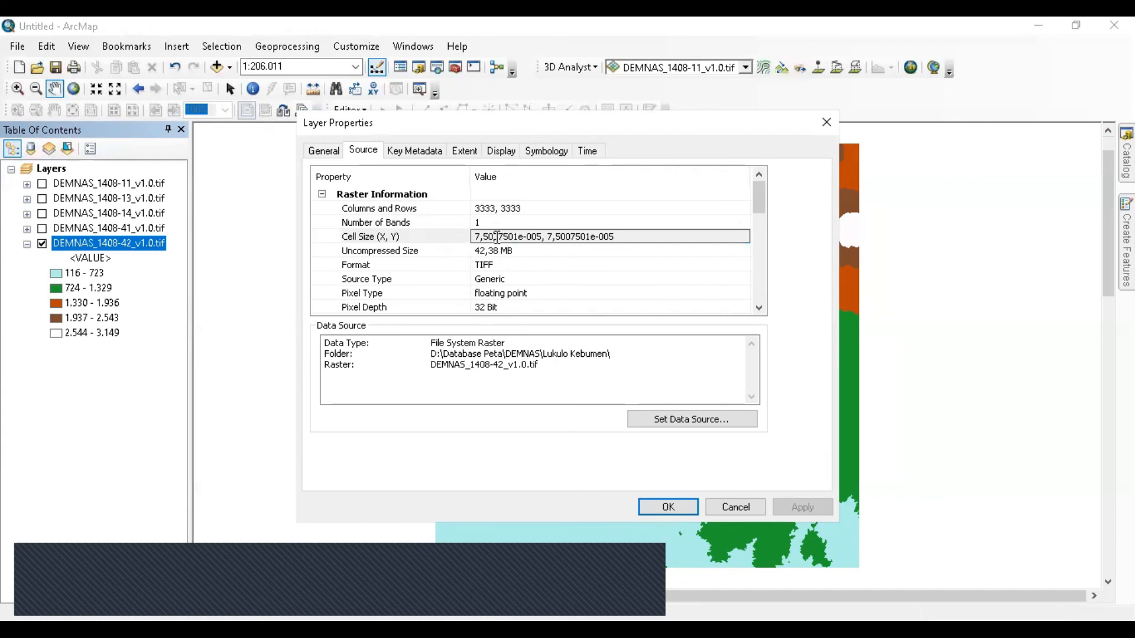
{"action": "left_click_drag", "start_coordinate": [473, 235], "coordinate": [542, 234]}
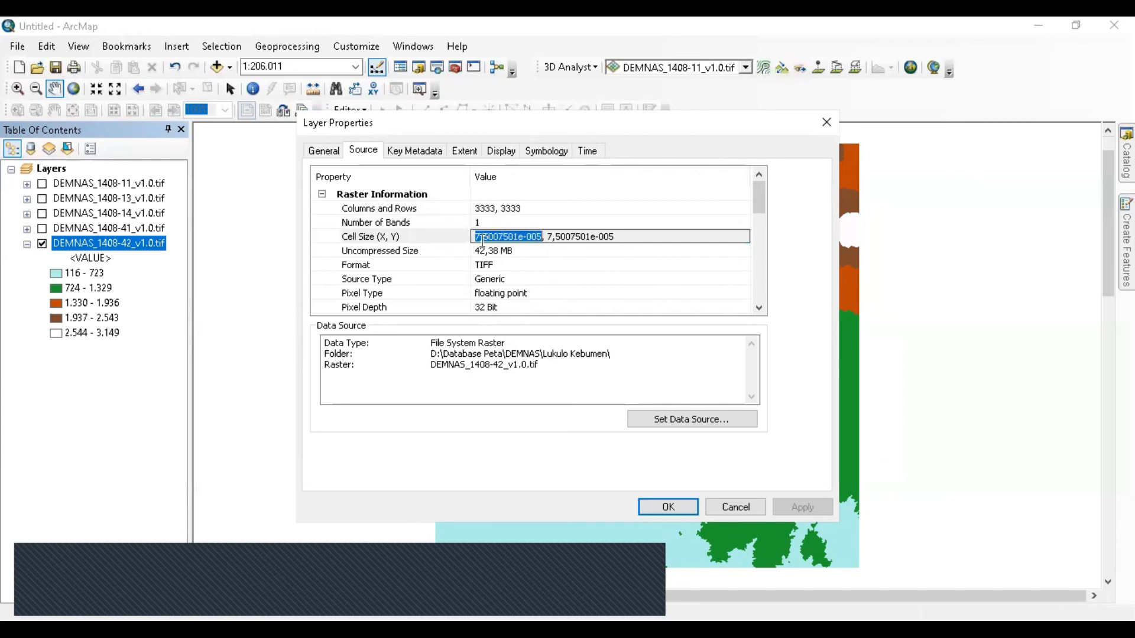
{"action": "left_click_drag", "start_coordinate": [545, 237], "coordinate": [619, 243]}
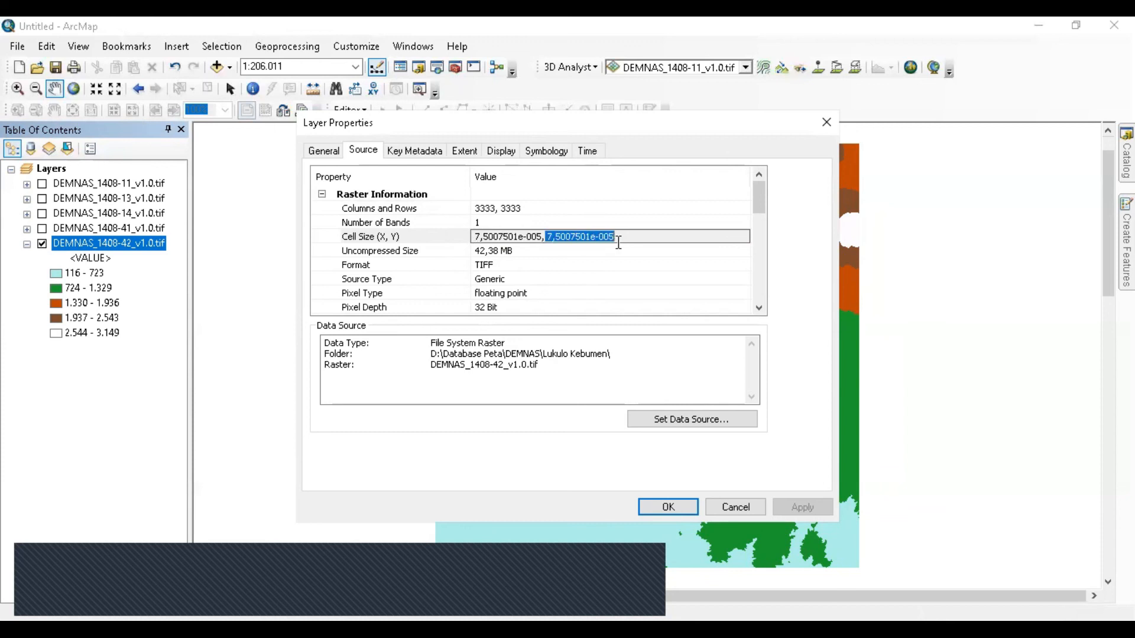
Step: Review the uncompressed size, format, source type and pixel type of the raster, and recheck its cell size
{"action": "left_click", "coordinate": [515, 251]}
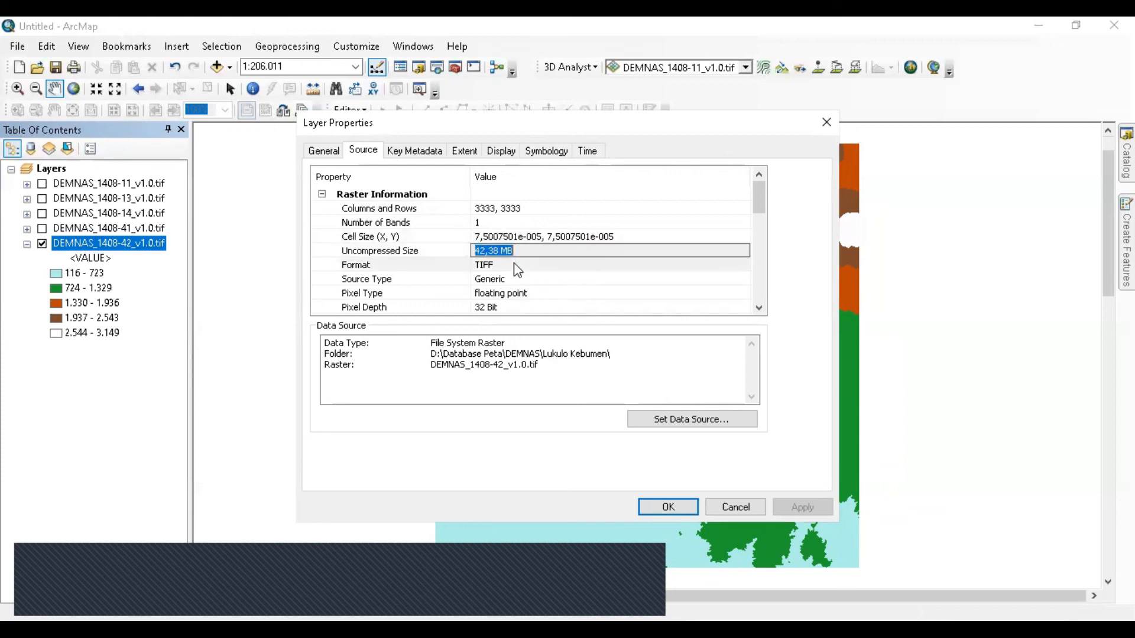
{"action": "left_click", "coordinate": [515, 263]}
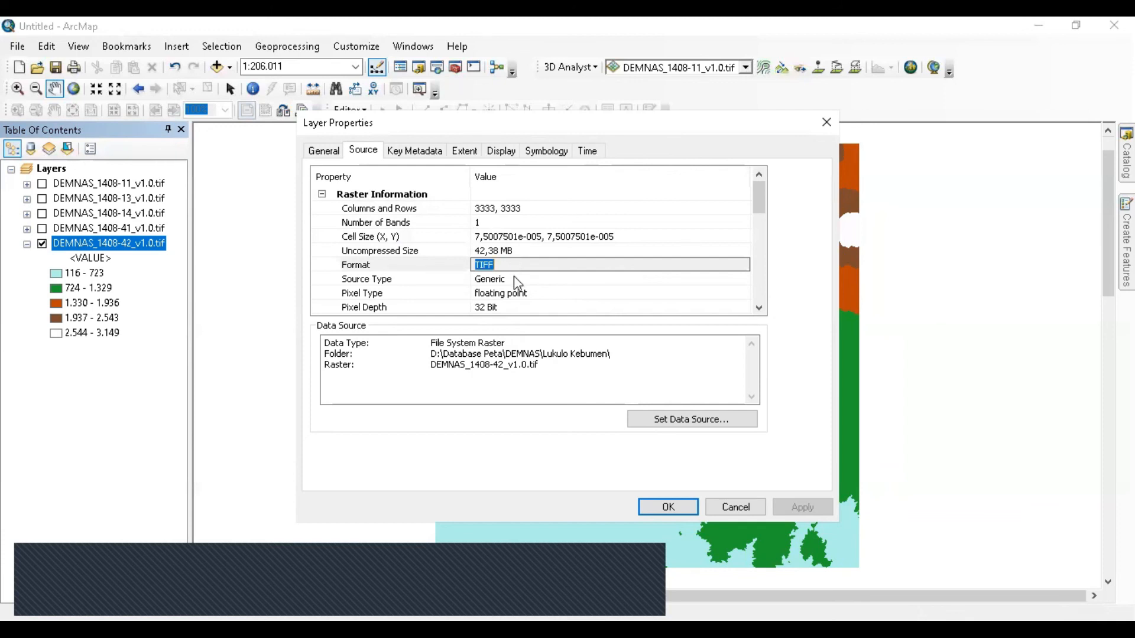
{"action": "left_click", "coordinate": [513, 278]}
{"action": "left_click", "coordinate": [529, 293]}
{"action": "left_click", "coordinate": [537, 293]}
{"action": "left_click_drag", "start_coordinate": [536, 292], "coordinate": [466, 286]}
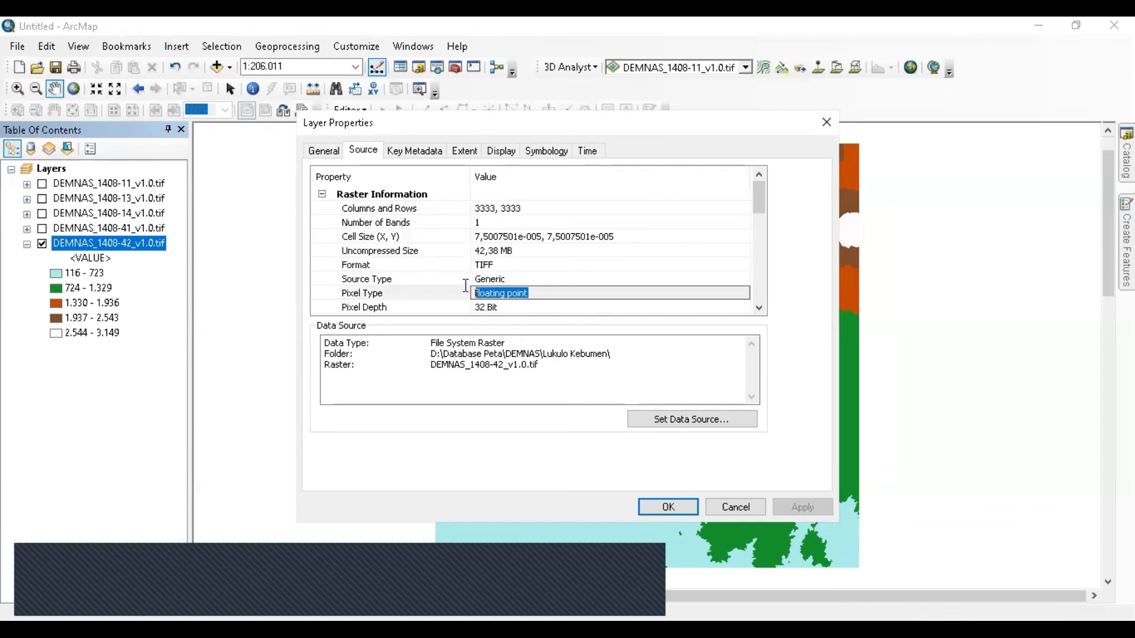
{"action": "left_click", "coordinate": [528, 236]}
{"action": "left_click_drag", "start_coordinate": [624, 228], "coordinate": [461, 234]}
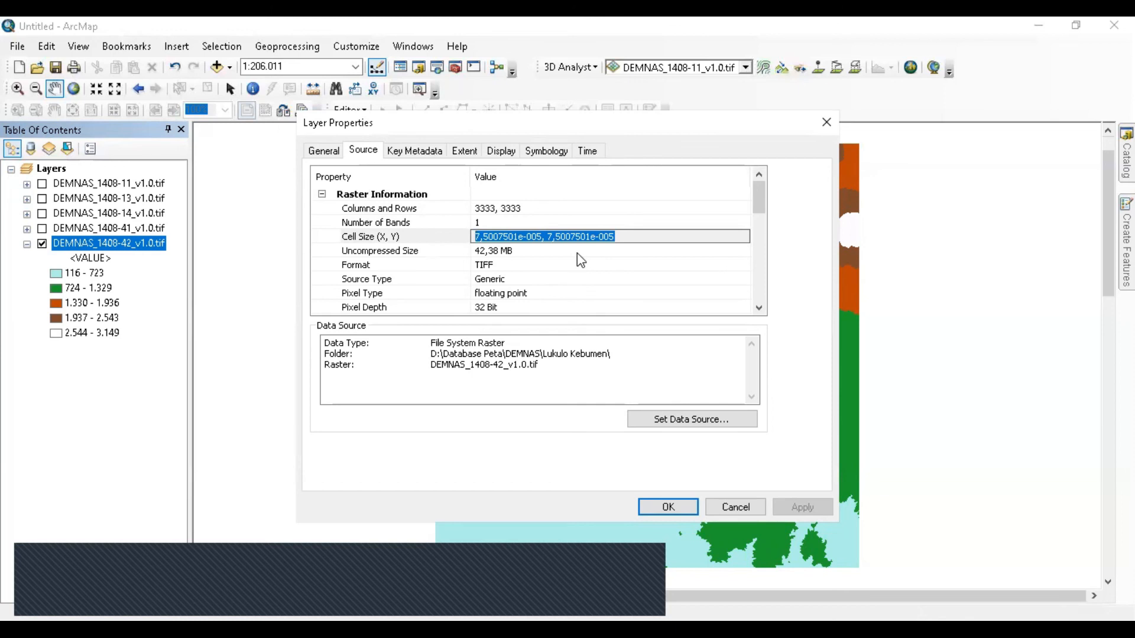
Step: Examine the top, left, right and bottom extent coordinates of DEMNAS_1408-42_v1.0.tif
{"action": "scroll", "coordinate": [577, 253], "scroll_direction": "down", "scroll_amount": 1}
{"action": "scroll", "coordinate": [549, 279], "scroll_direction": "down", "scroll_amount": 1}
{"action": "scroll", "coordinate": [550, 279], "scroll_direction": "down", "scroll_amount": 3}
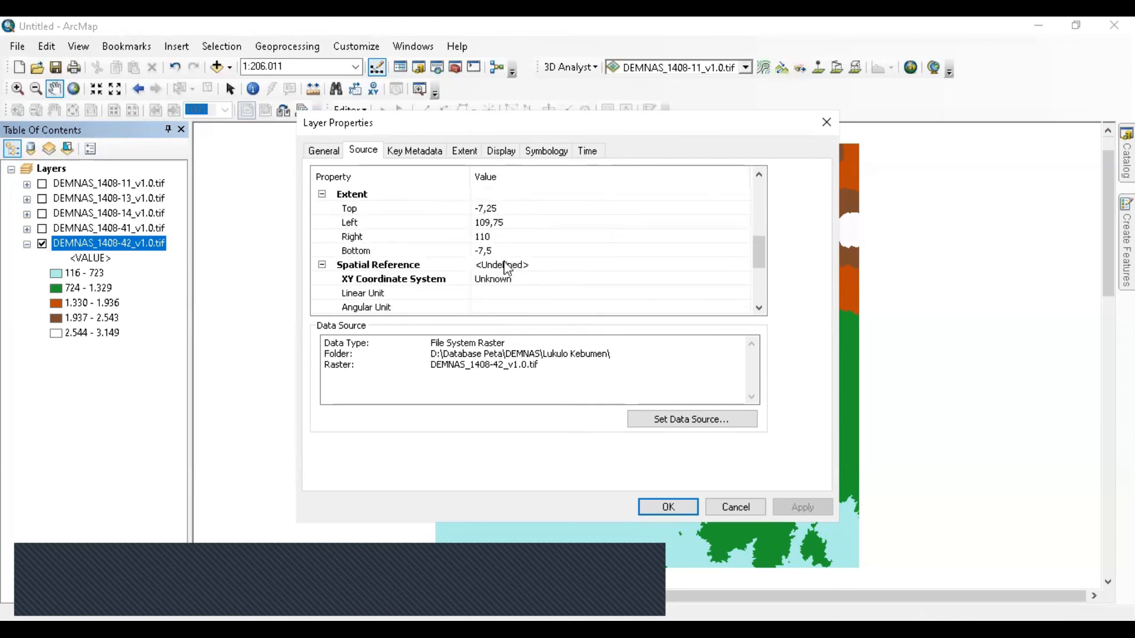
{"action": "left_click", "coordinate": [507, 237]}
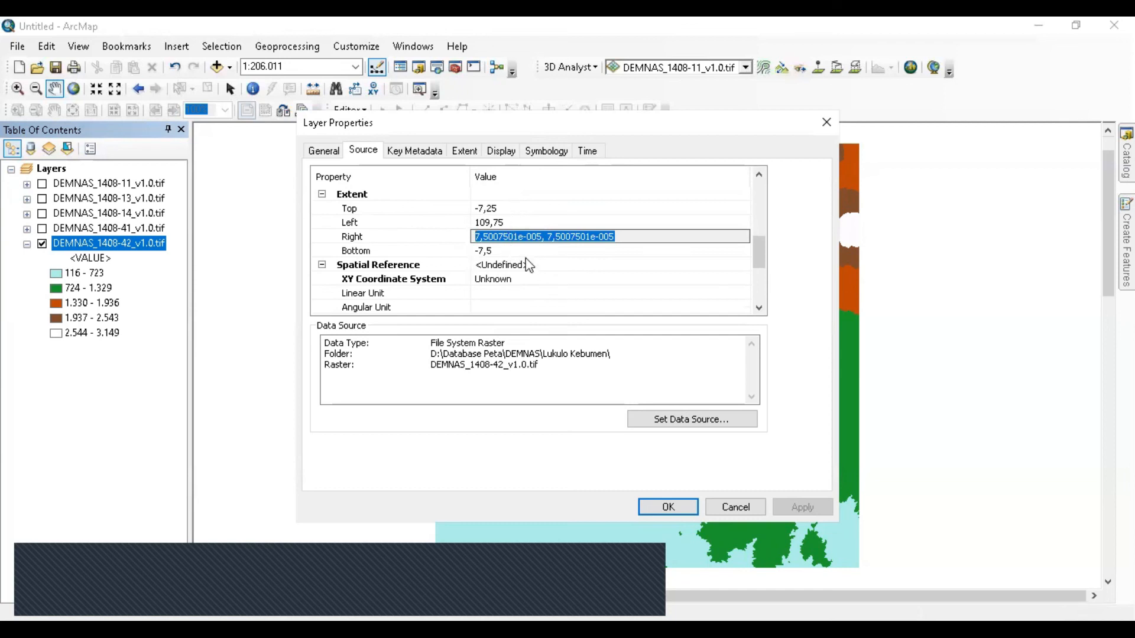
{"action": "left_click", "coordinate": [528, 265]}
{"action": "left_click", "coordinate": [532, 222]}
{"action": "left_click", "coordinate": [532, 220]}
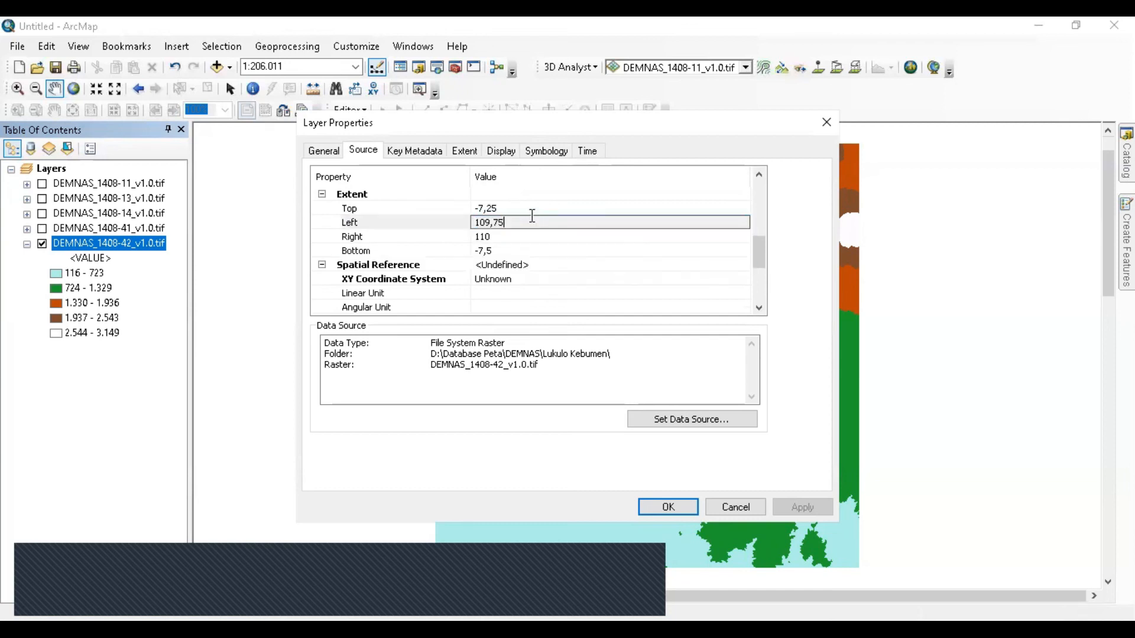
{"action": "left_click", "coordinate": [532, 211]}
{"action": "scroll", "coordinate": [515, 271], "scroll_direction": "down", "scroll_amount": 1}
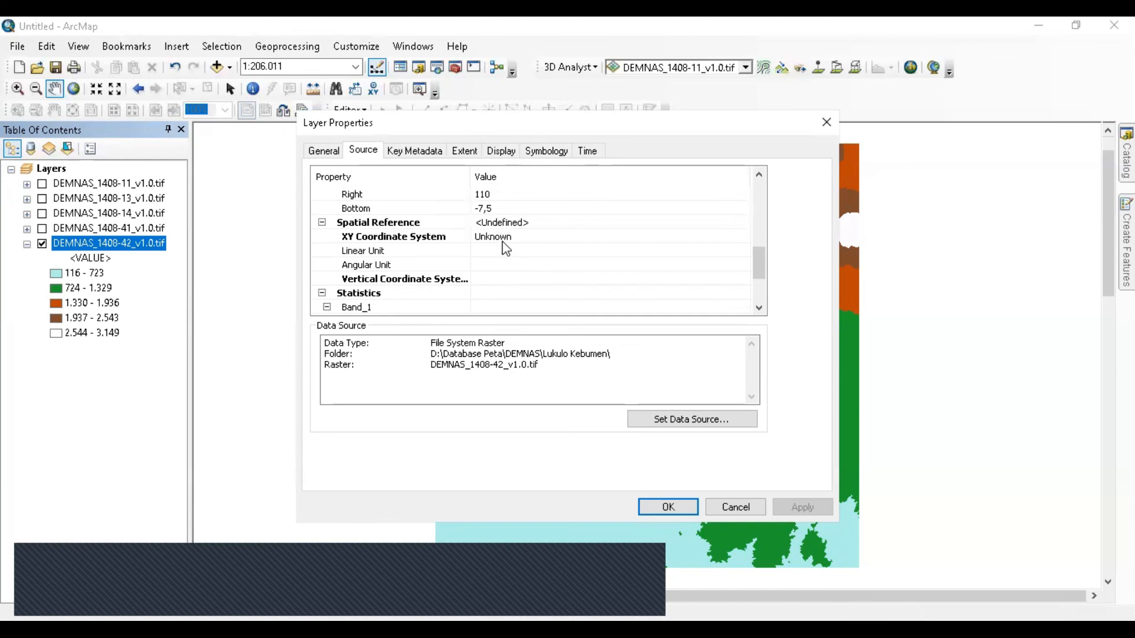
Step: Check the raster's spatial reference, including its linear and angular units, and close the layer properties without changes
{"action": "left_click", "coordinate": [430, 253]}
{"action": "left_click", "coordinate": [432, 264]}
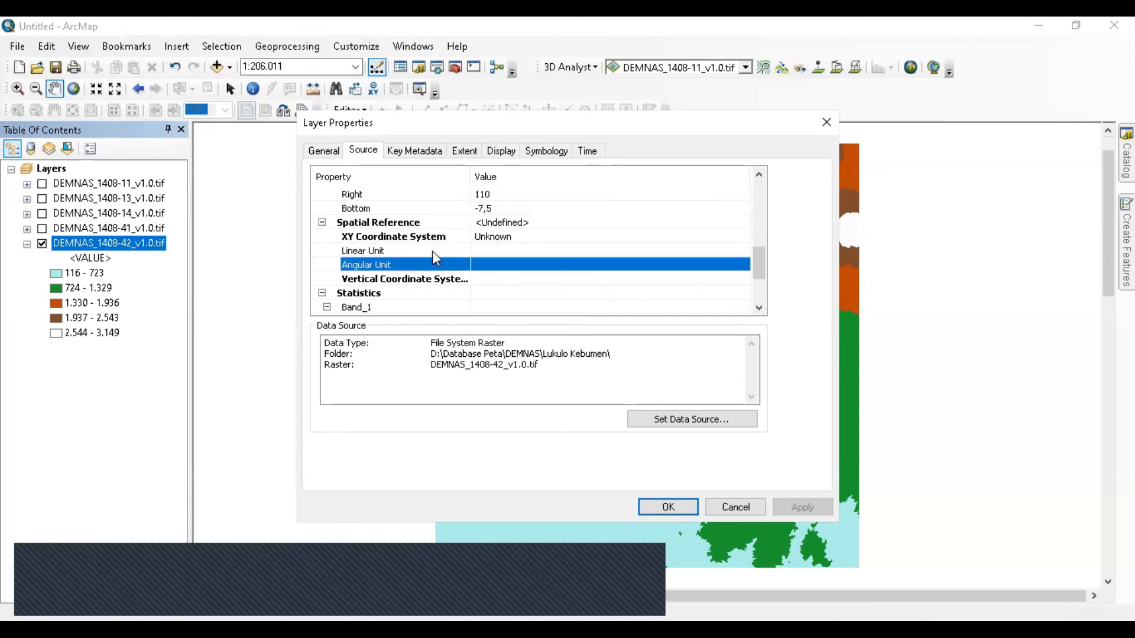
{"action": "left_click", "coordinate": [444, 251]}
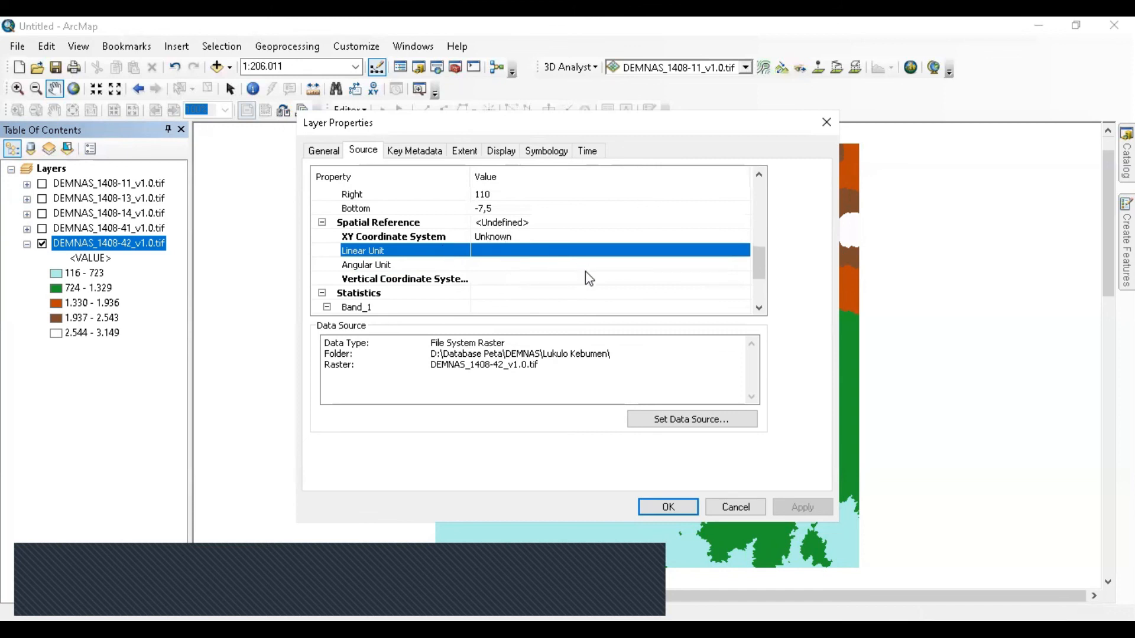
{"action": "scroll", "coordinate": [632, 290], "scroll_direction": "down", "scroll_amount": 2}
{"action": "scroll", "coordinate": [539, 273], "scroll_direction": "up", "scroll_amount": 1}
{"action": "scroll", "coordinate": [539, 269], "scroll_direction": "up", "scroll_amount": 1}
{"action": "left_click", "coordinate": [750, 508]}
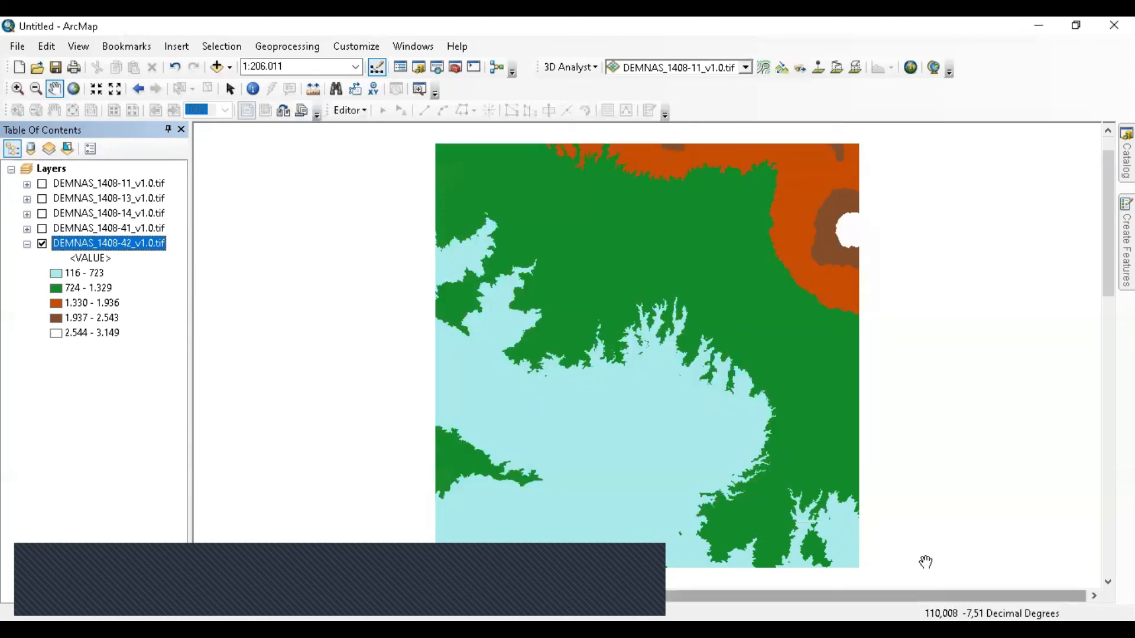
Step: Review the coordinate system and display units of the Layers data frame and close its properties
{"action": "left_click", "coordinate": [53, 170]}
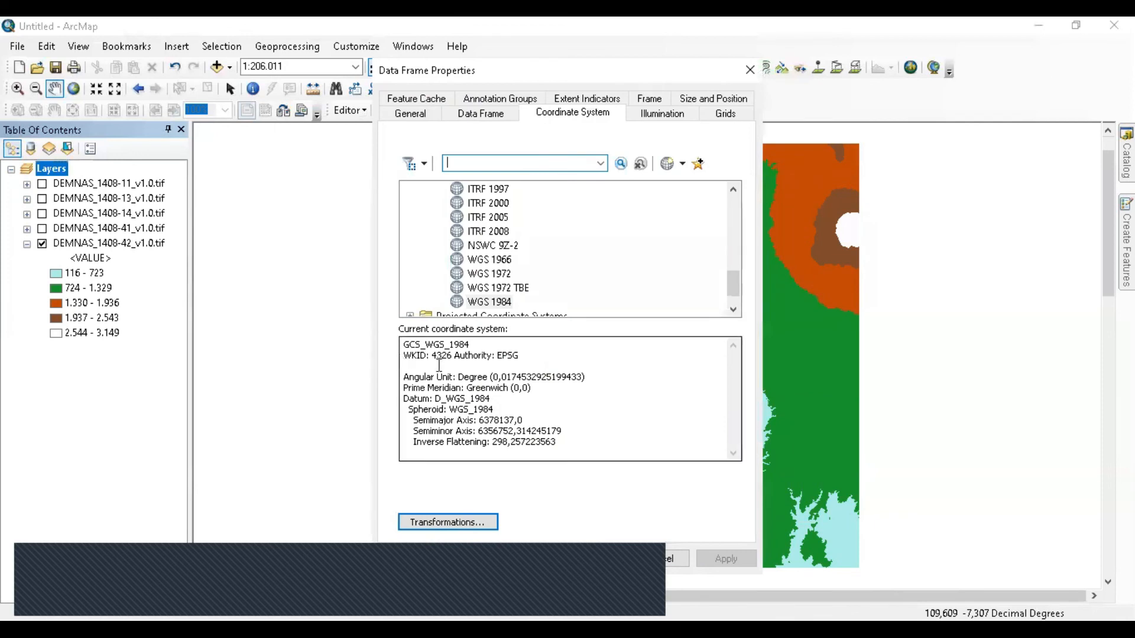
{"action": "left_click", "coordinate": [421, 115]}
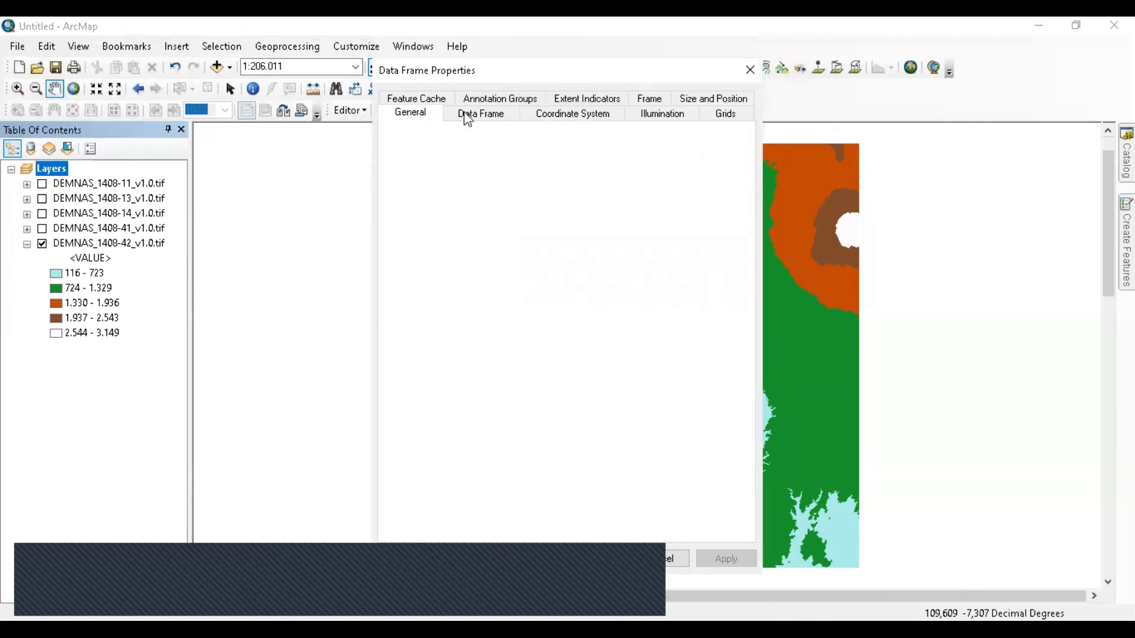
{"action": "left_click", "coordinate": [511, 304]}
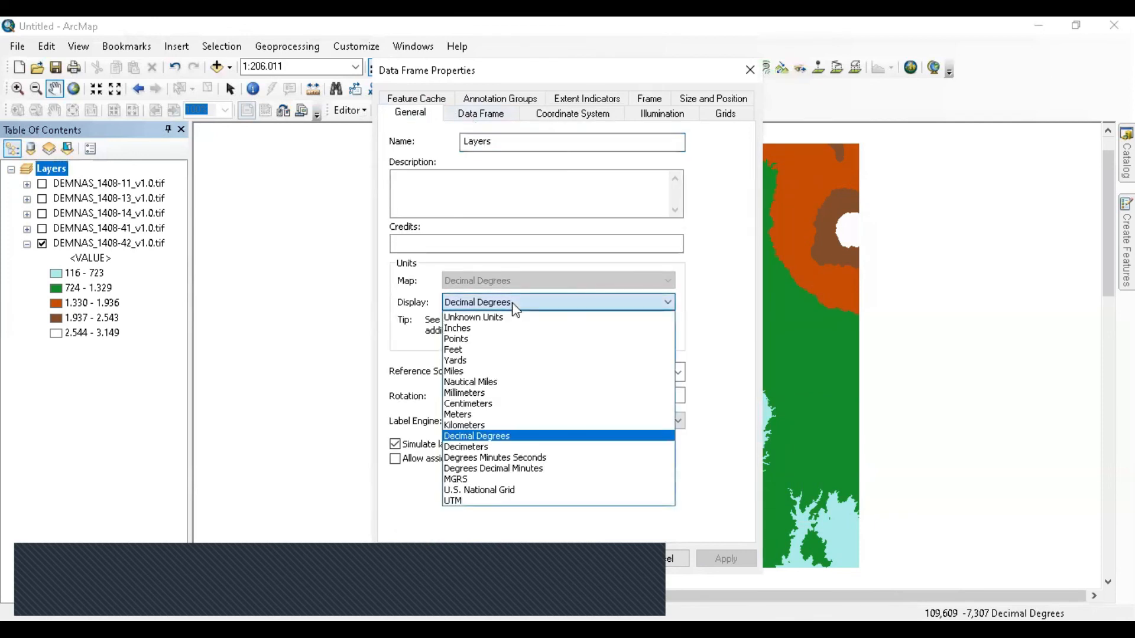
{"action": "left_click", "coordinate": [516, 304]}
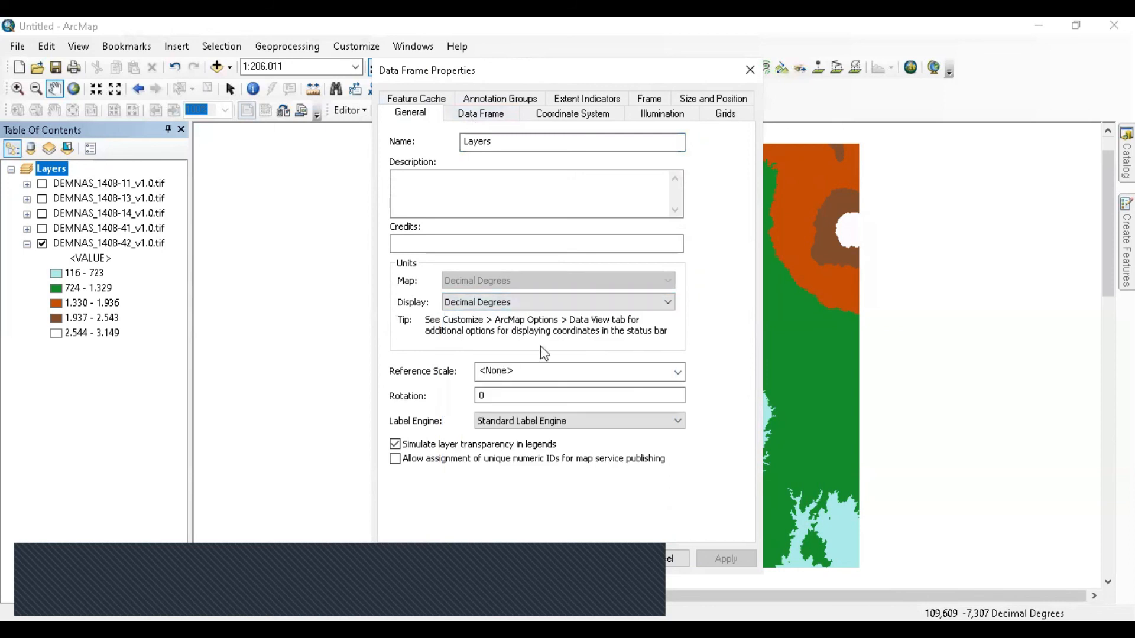
{"action": "left_click", "coordinate": [585, 558]}
Step: Reopen the source properties of DEMNAS_1408-42_v1.0.tif and examine both cell size values
{"action": "left_click", "coordinate": [101, 246]}
{"action": "right_click", "coordinate": [101, 246]}
{"action": "left_click", "coordinate": [190, 481]}
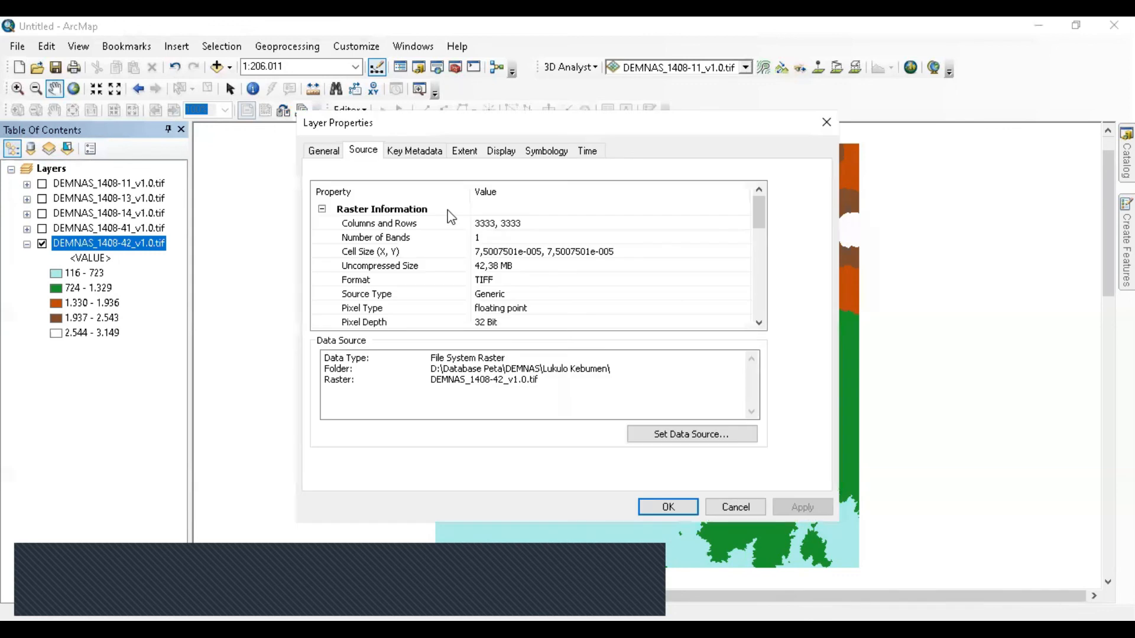
{"action": "left_click", "coordinate": [497, 252]}
{"action": "left_click", "coordinate": [497, 251]}
{"action": "left_click_drag", "start_coordinate": [474, 252], "coordinate": [645, 251]}
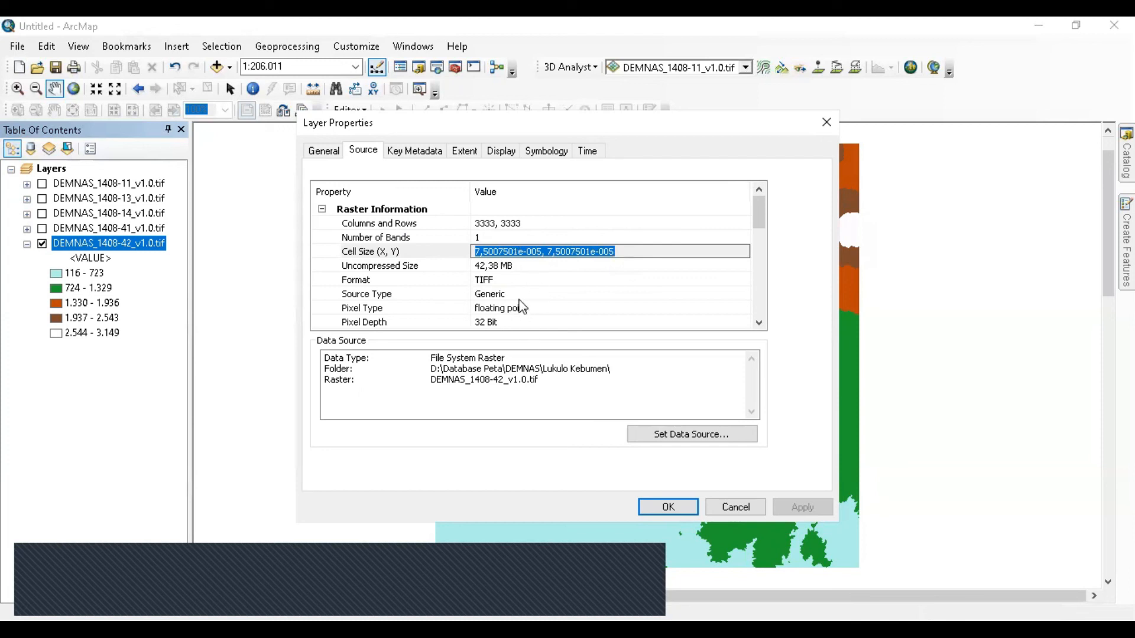
Step: Review the raster's uncompressed size, format, pixel type, pixel depth and NoData value
{"action": "left_click", "coordinate": [509, 267]}
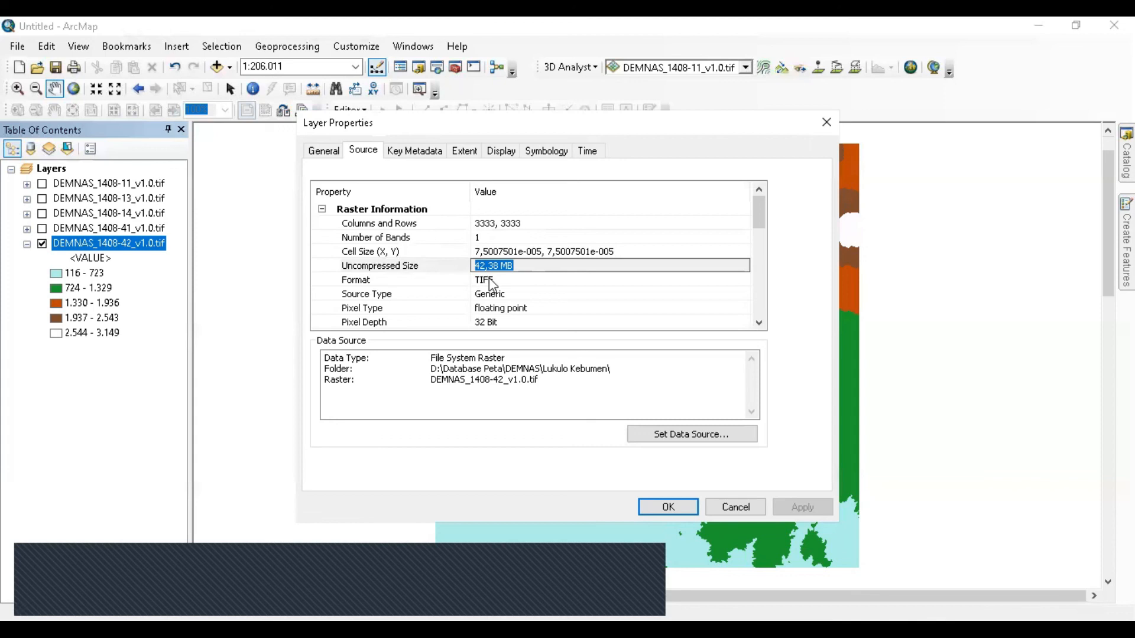
{"action": "left_click", "coordinate": [490, 282]}
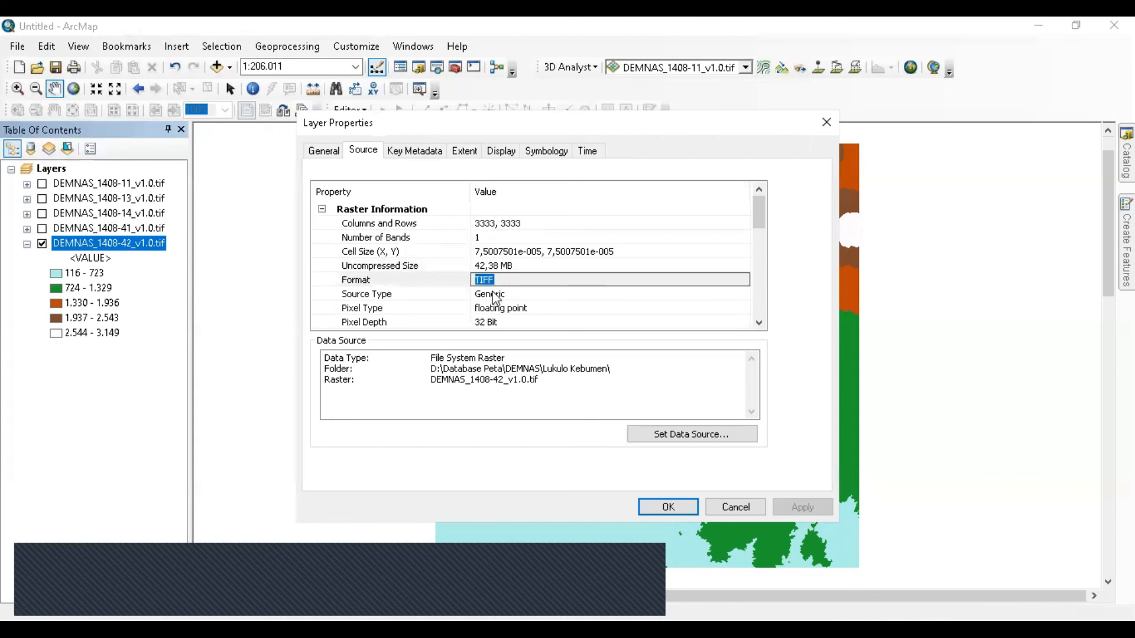
{"action": "scroll", "coordinate": [495, 299], "scroll_direction": "down", "scroll_amount": 1}
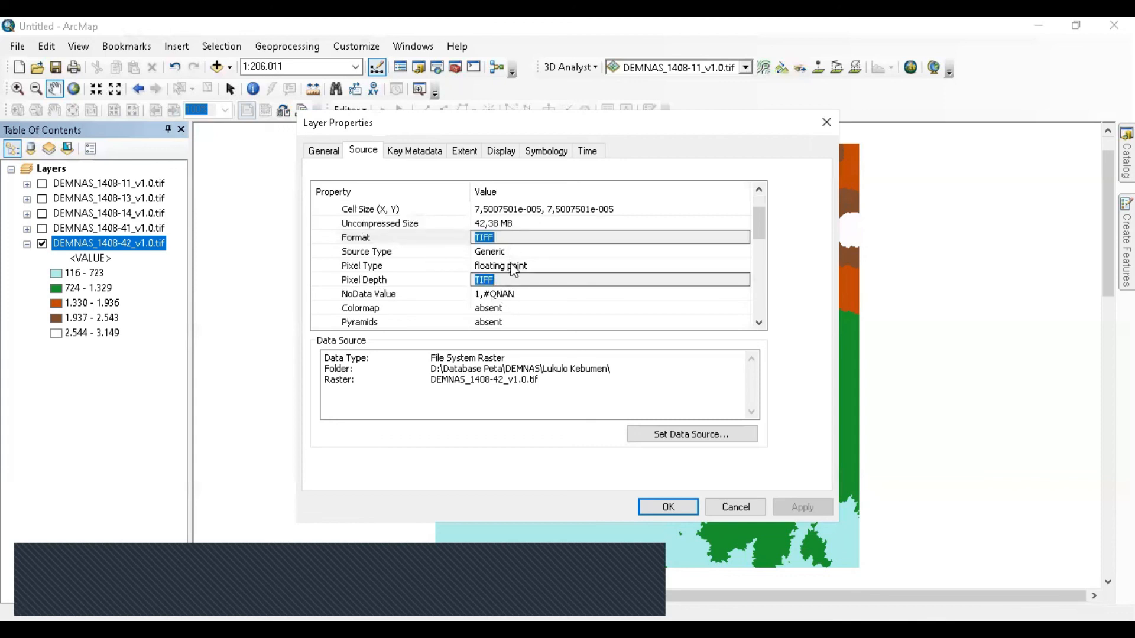
{"action": "left_click", "coordinate": [512, 267]}
{"action": "left_click", "coordinate": [512, 282]}
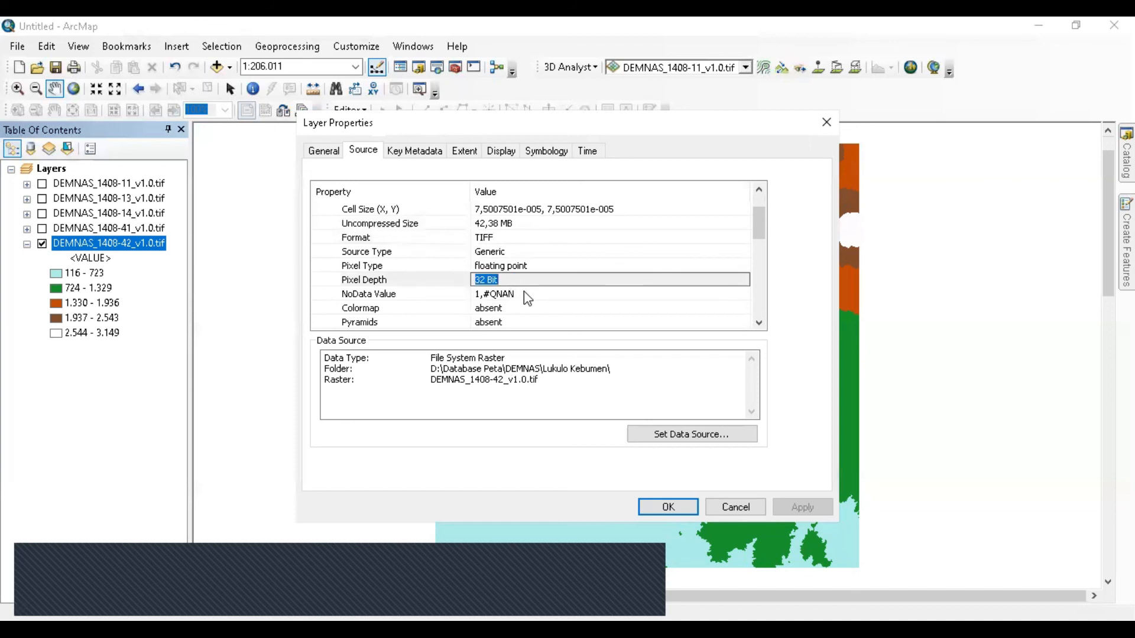
{"action": "left_click", "coordinate": [525, 292]}
Step: Look through the raster's compression, extent and Band_1 statistics, and return to the start of the raster information
{"action": "scroll", "coordinate": [525, 290], "scroll_direction": "down", "scroll_amount": 1}
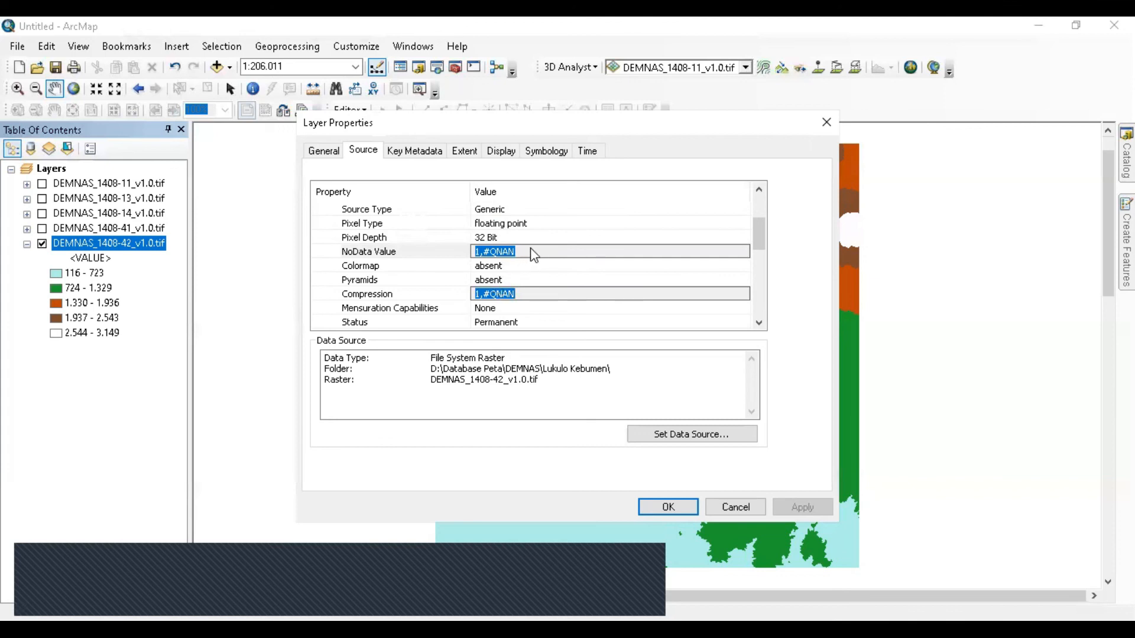
{"action": "scroll", "coordinate": [564, 278], "scroll_direction": "down", "scroll_amount": 1}
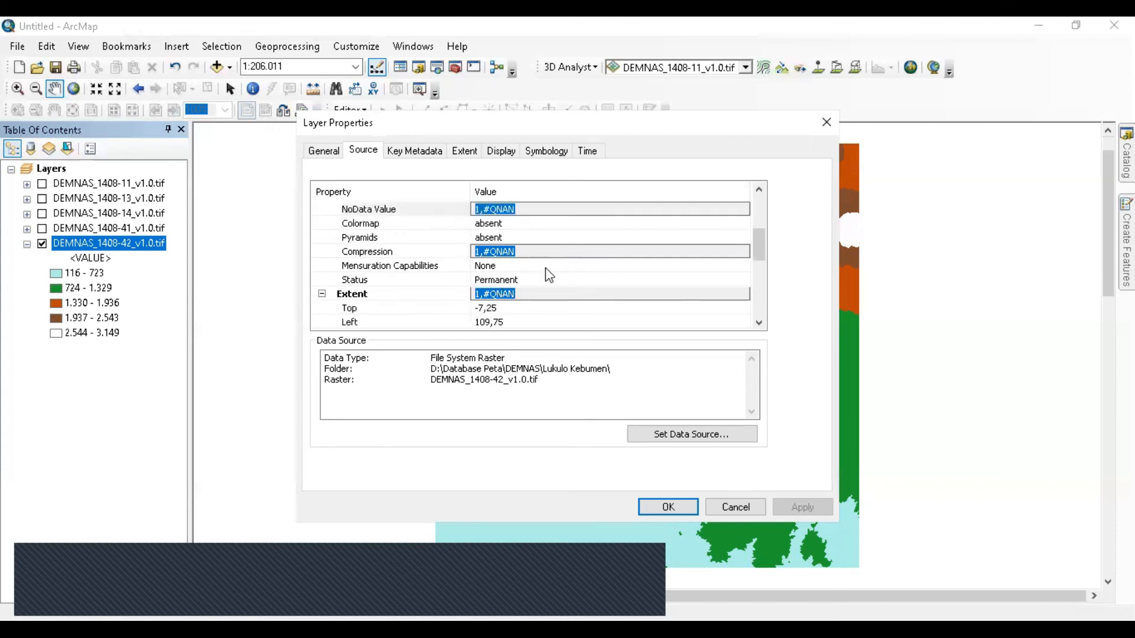
{"action": "scroll", "coordinate": [541, 266], "scroll_direction": "down", "scroll_amount": 5}
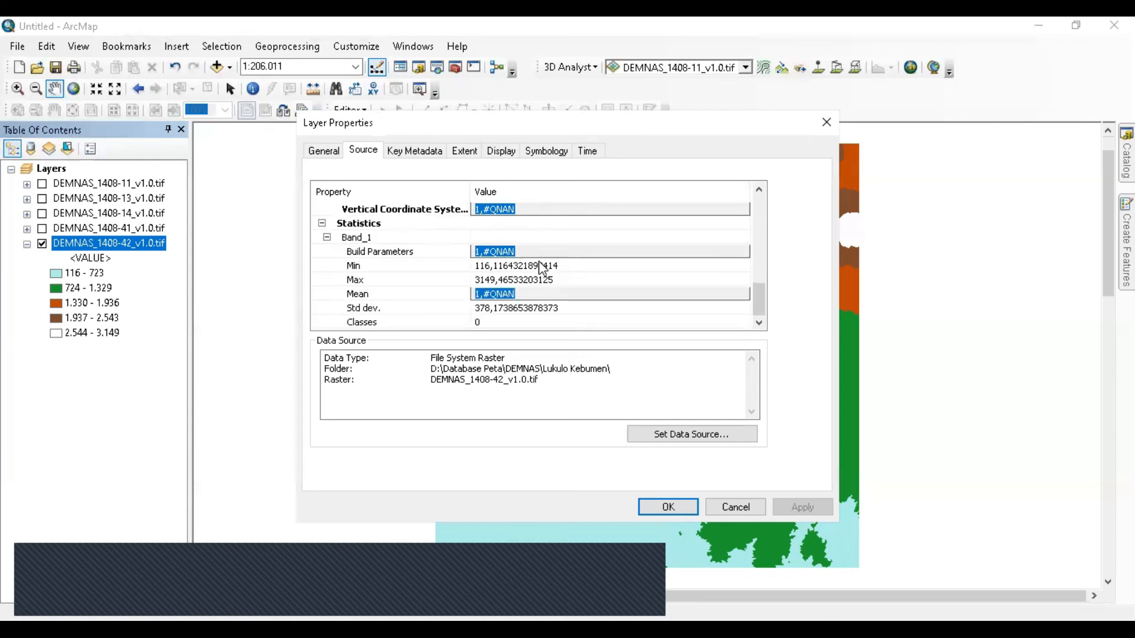
{"action": "scroll", "coordinate": [542, 267], "scroll_direction": "up", "scroll_amount": 3}
{"action": "scroll", "coordinate": [536, 266], "scroll_direction": "up", "scroll_amount": 5}
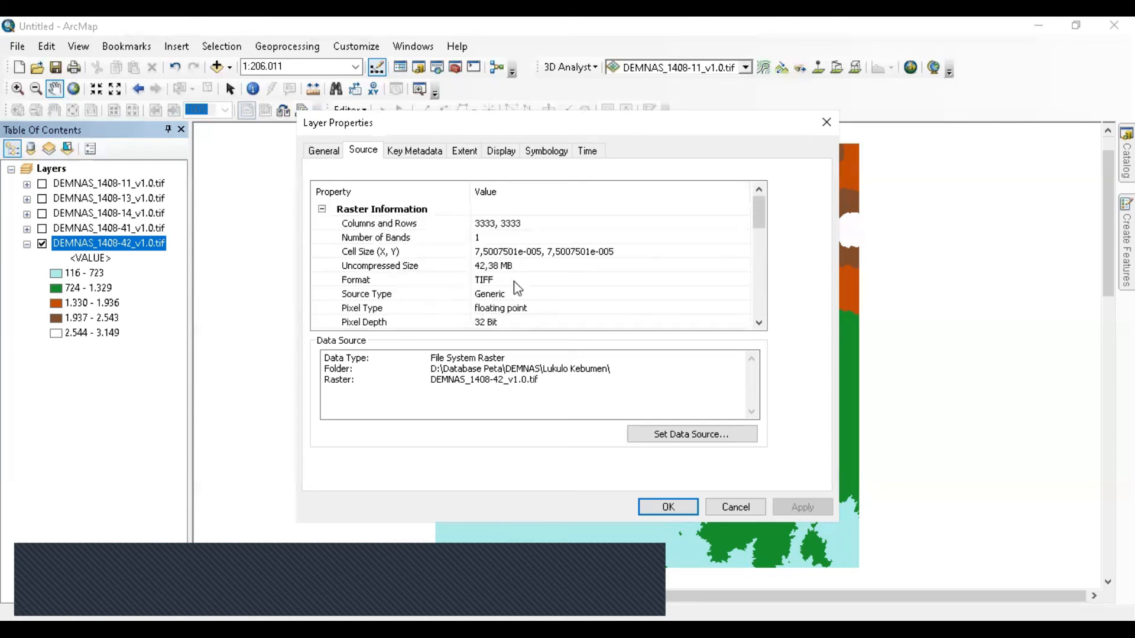
Step: Review the raster's NoData value, extent, coordinate system and Band_1 statistics, and close the layer properties without changes
{"action": "left_click", "coordinate": [541, 294]}
{"action": "scroll", "coordinate": [560, 314], "scroll_direction": "down", "scroll_amount": 3}
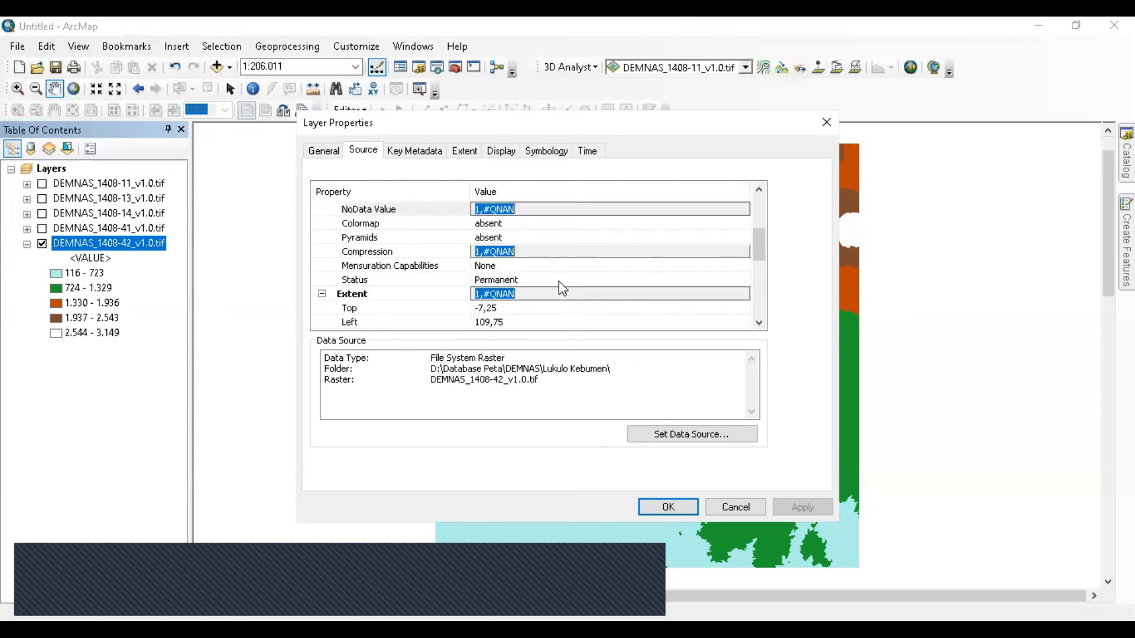
{"action": "scroll", "coordinate": [559, 281], "scroll_direction": "down", "scroll_amount": 2}
{"action": "scroll", "coordinate": [558, 272], "scroll_direction": "down", "scroll_amount": 2}
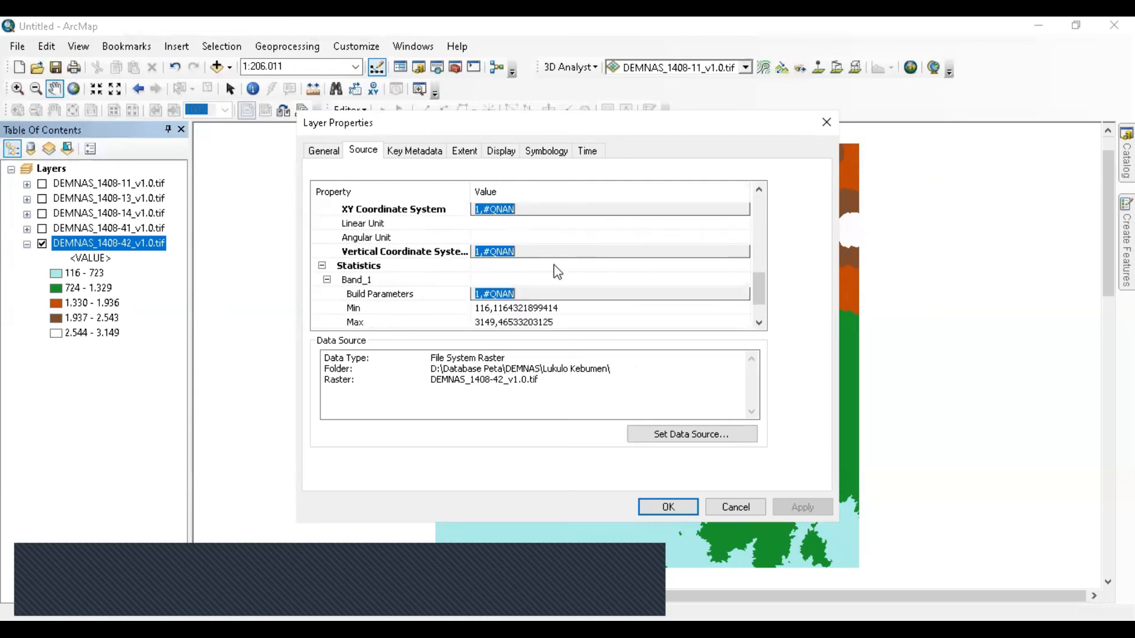
{"action": "scroll", "coordinate": [602, 258], "scroll_direction": "down", "scroll_amount": 1}
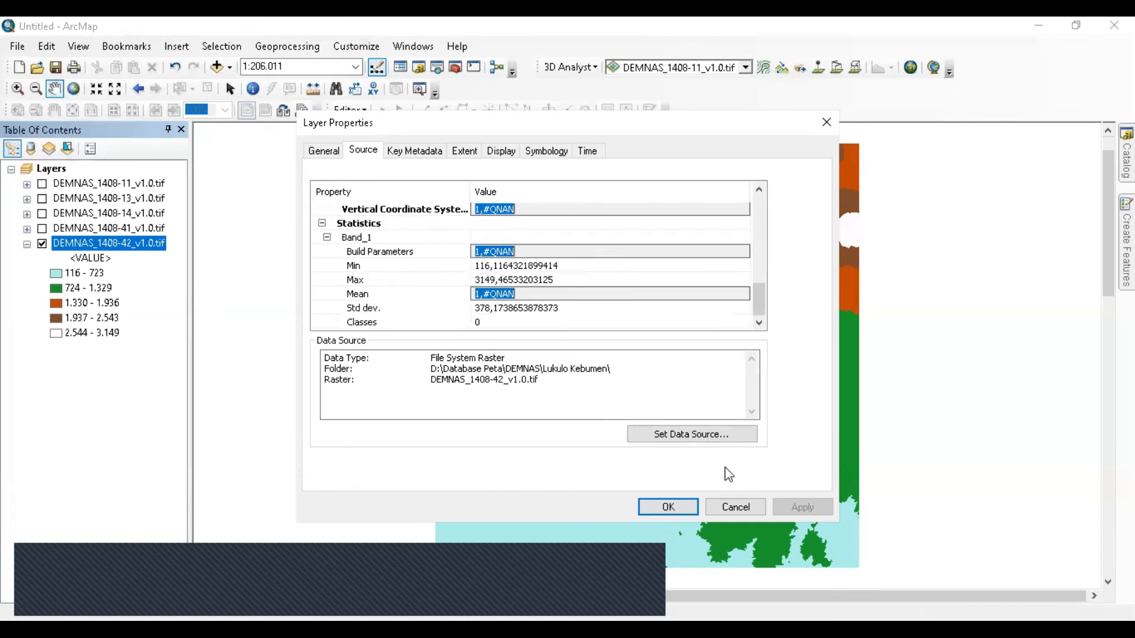
{"action": "left_click", "coordinate": [735, 508]}
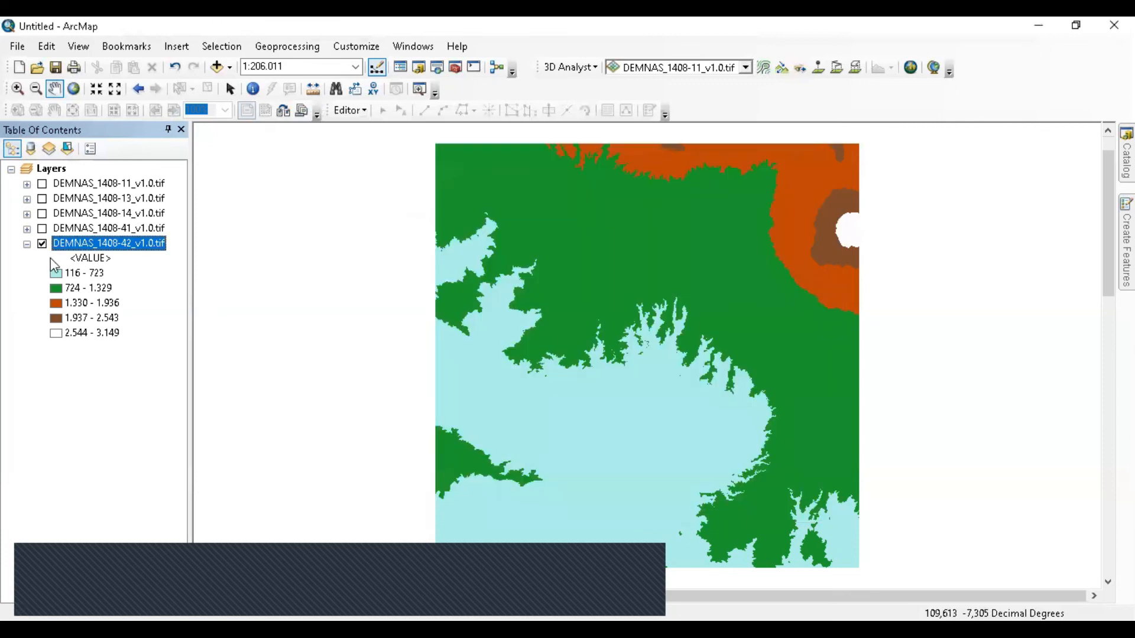
Step: Display only DEMNAS_1408-11_v1.0.tif at full extent and check its source properties down to the Band_1 statistics
{"action": "left_click", "coordinate": [41, 244]}
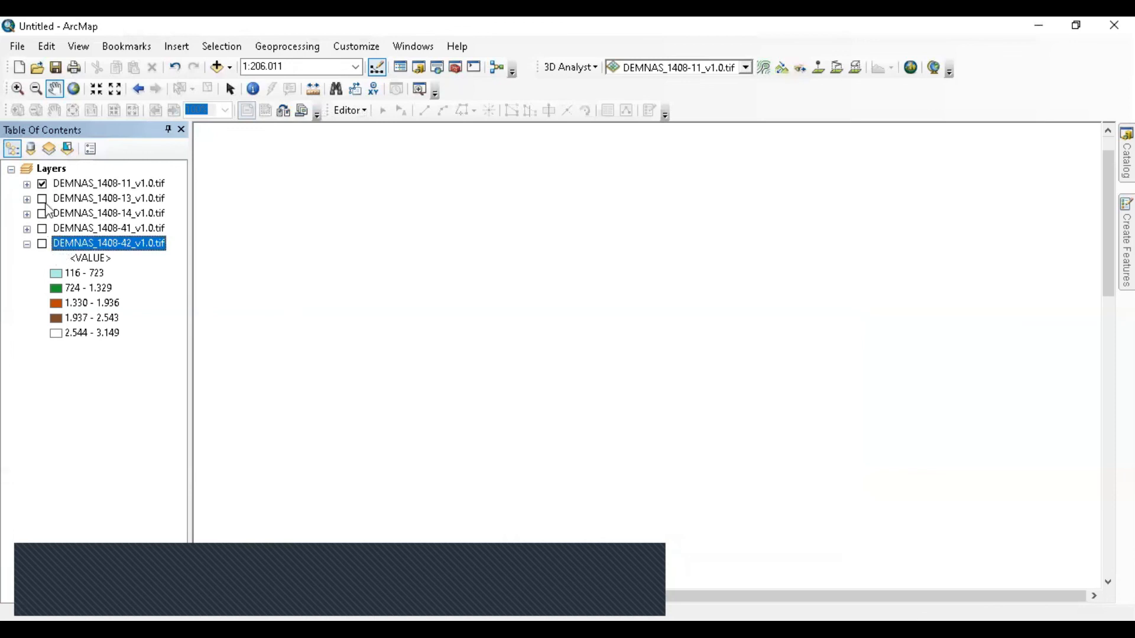
{"action": "left_click", "coordinate": [71, 90]}
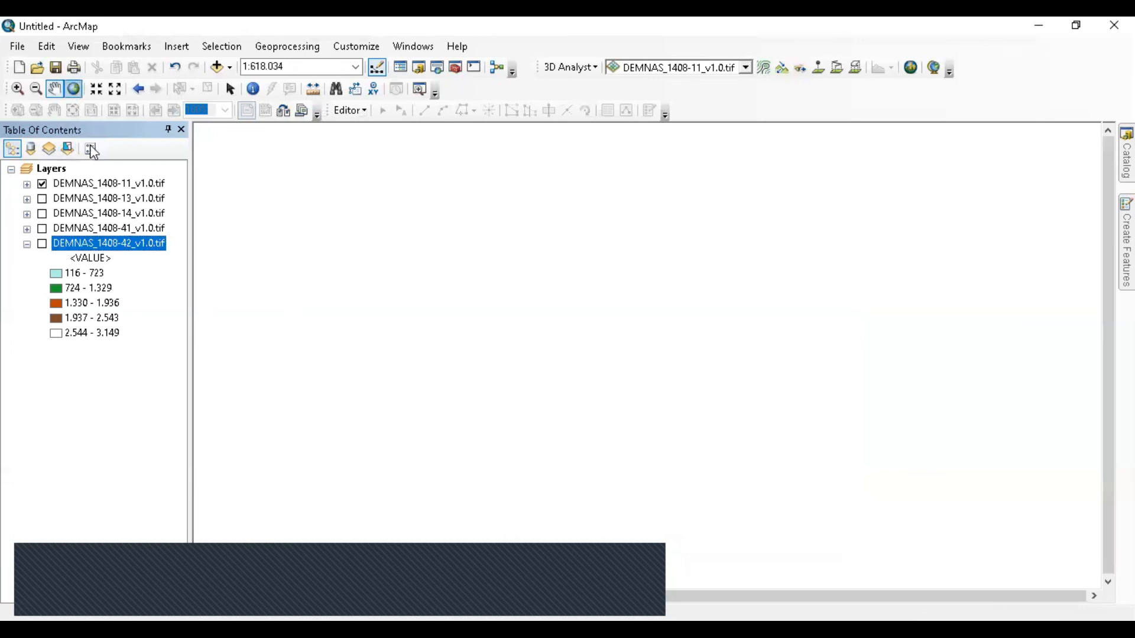
{"action": "right_click", "coordinate": [75, 183]}
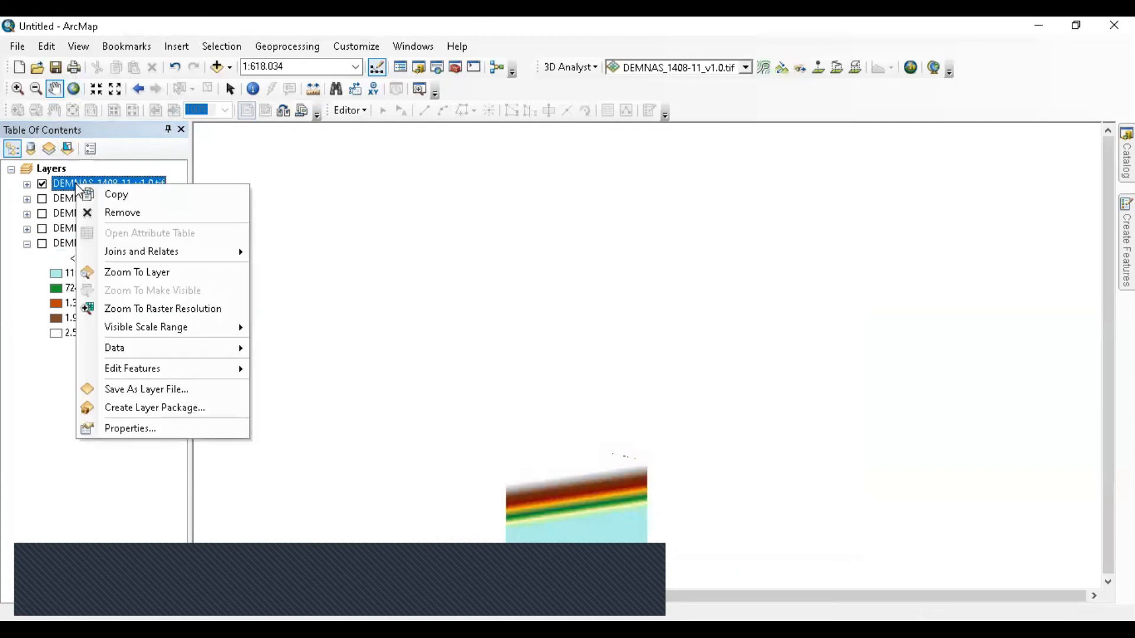
{"action": "left_click", "coordinate": [172, 428]}
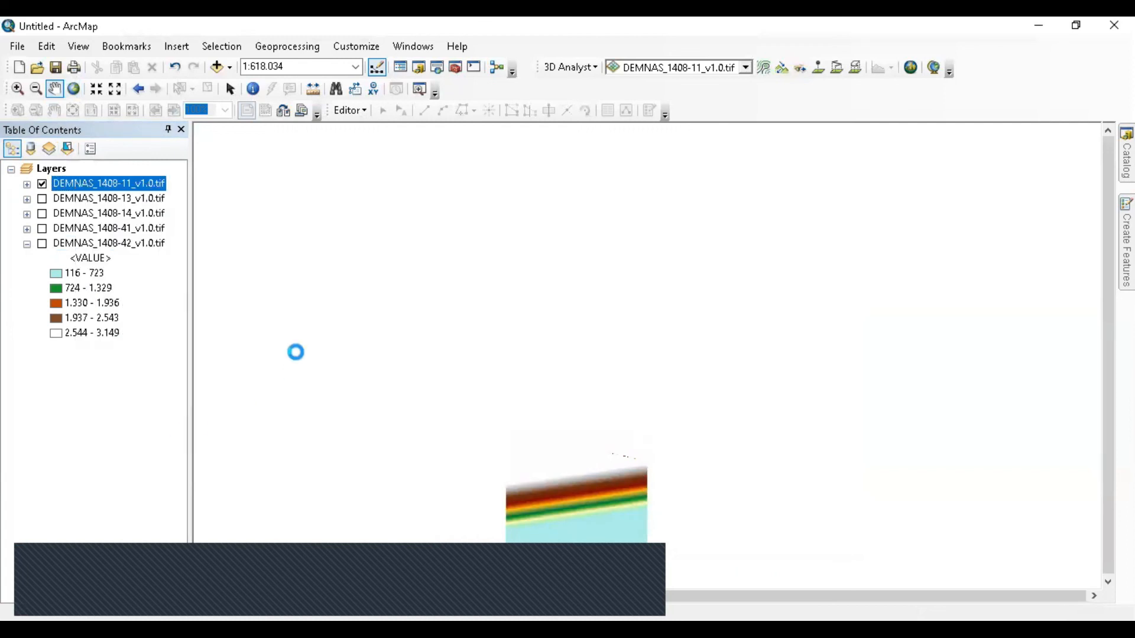
{"action": "scroll", "coordinate": [547, 287], "scroll_direction": "down", "scroll_amount": 5}
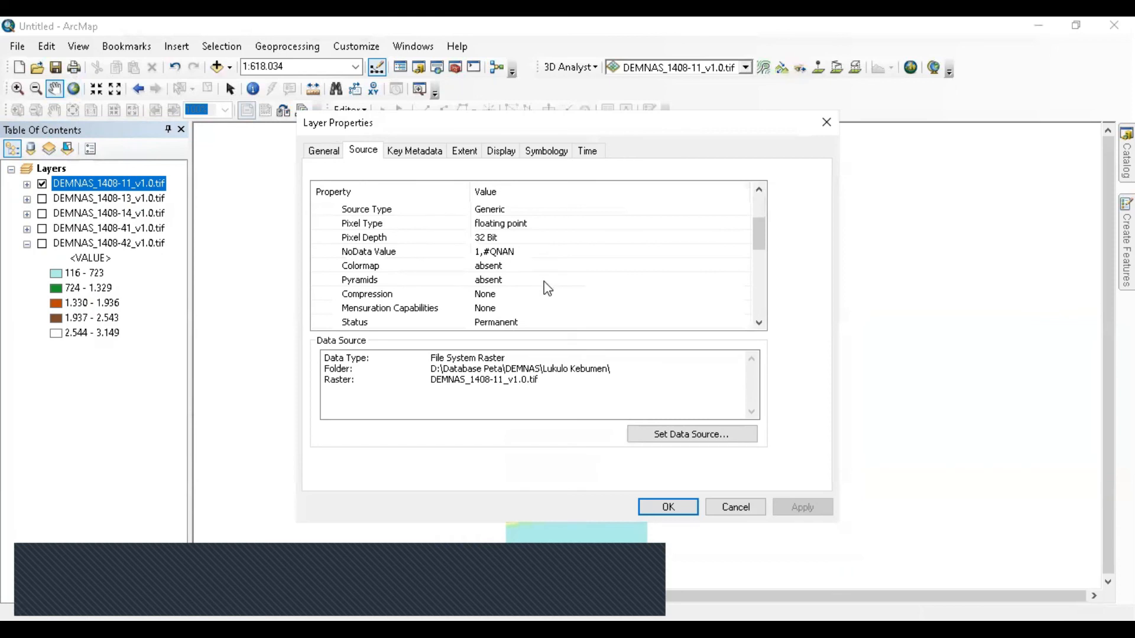
{"action": "scroll", "coordinate": [543, 294], "scroll_direction": "down", "scroll_amount": 3}
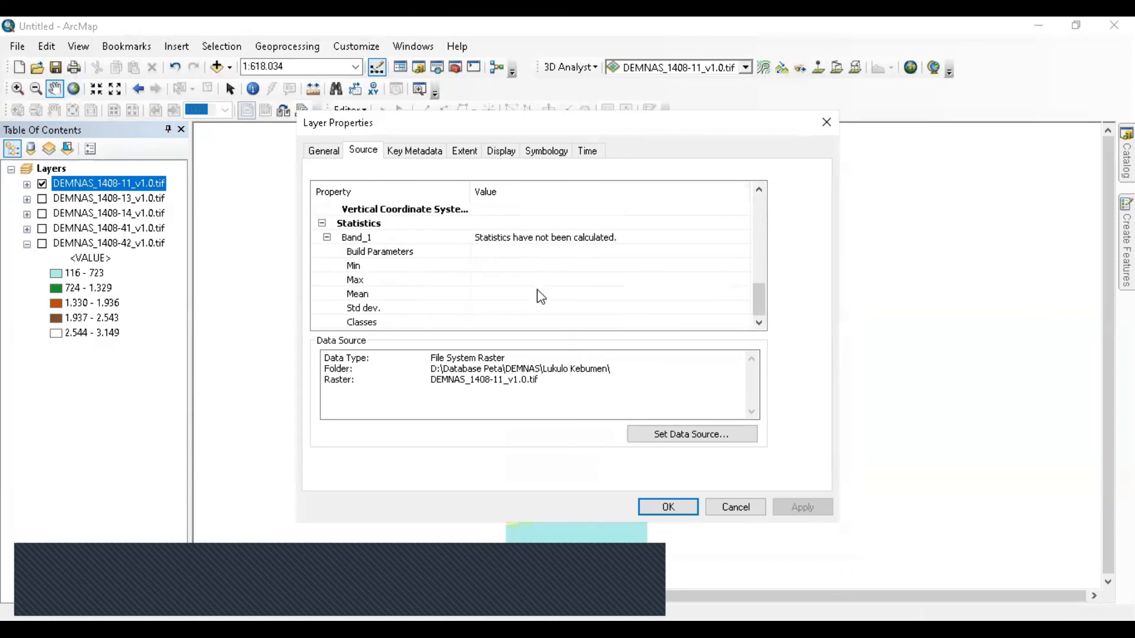
{"action": "left_click", "coordinate": [729, 508]}
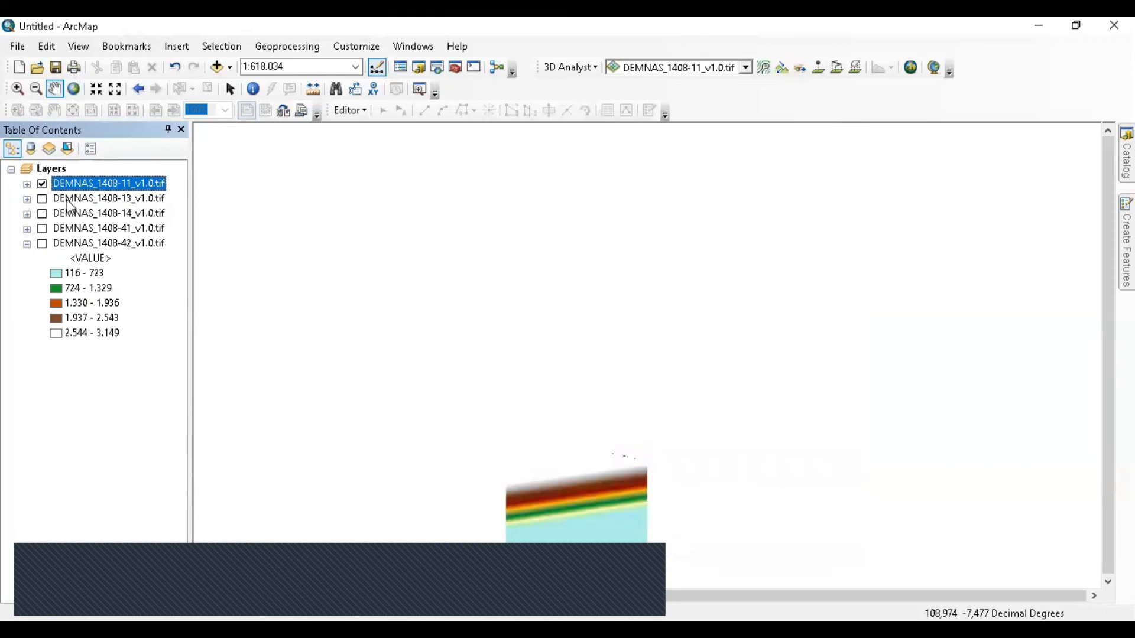
Step: Check the coordinate system and statistics of DEMNAS_1408-13_v1.0.tif in its source properties, and hide the DEMNAS_1408-11_v1.0.tif layer
{"action": "double_click", "coordinate": [66, 200]}
{"action": "scroll", "coordinate": [562, 264], "scroll_direction": "down", "scroll_amount": 3}
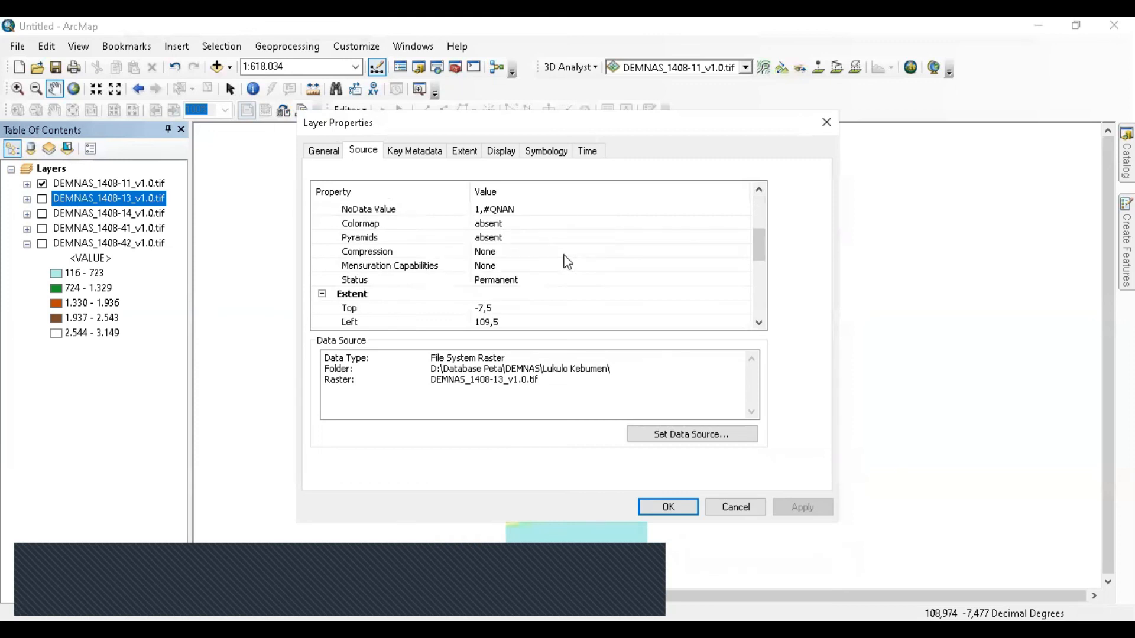
{"action": "scroll", "coordinate": [564, 262], "scroll_direction": "down", "scroll_amount": 3}
{"action": "scroll", "coordinate": [560, 262], "scroll_direction": "up", "scroll_amount": 1}
{"action": "scroll", "coordinate": [561, 261], "scroll_direction": "down", "scroll_amount": 3}
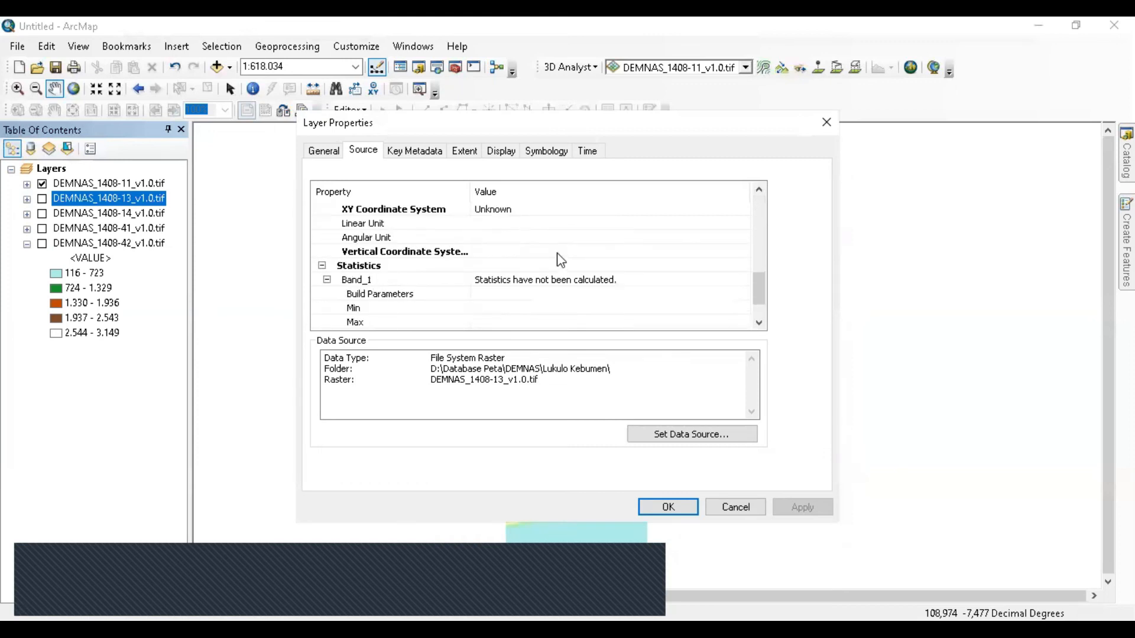
{"action": "left_click", "coordinate": [734, 507]}
{"action": "left_click", "coordinate": [42, 184]}
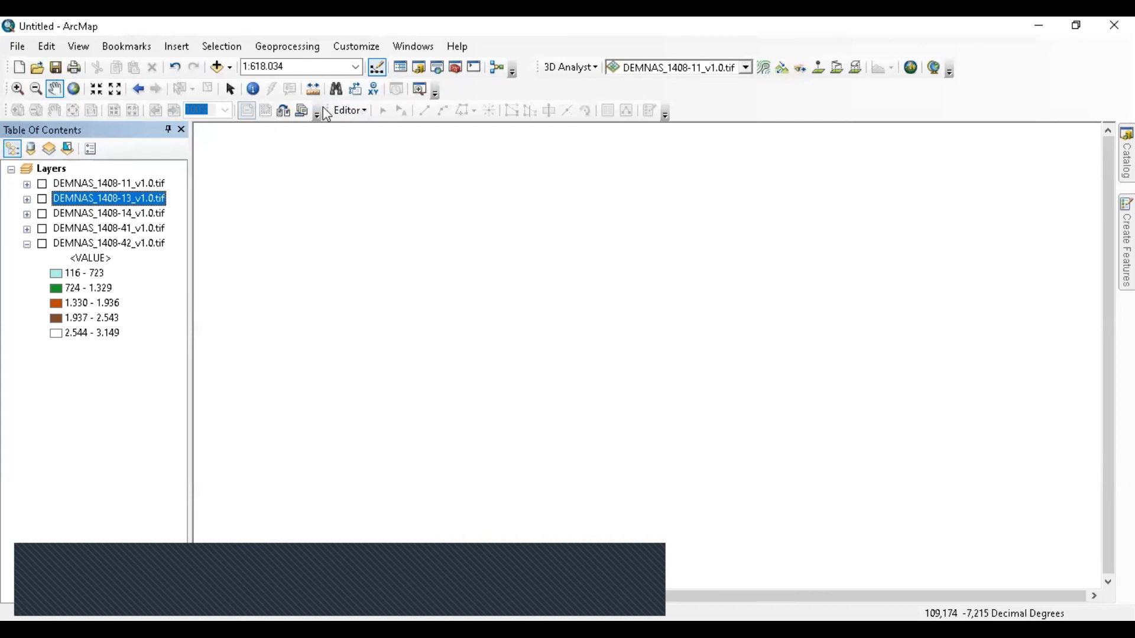
Step: Annotate the screen with a red freehand terrain profile, a horizontal baseline and marker symbols, and clear the annotations
{"action": "left_click", "coordinate": [568, 581]}
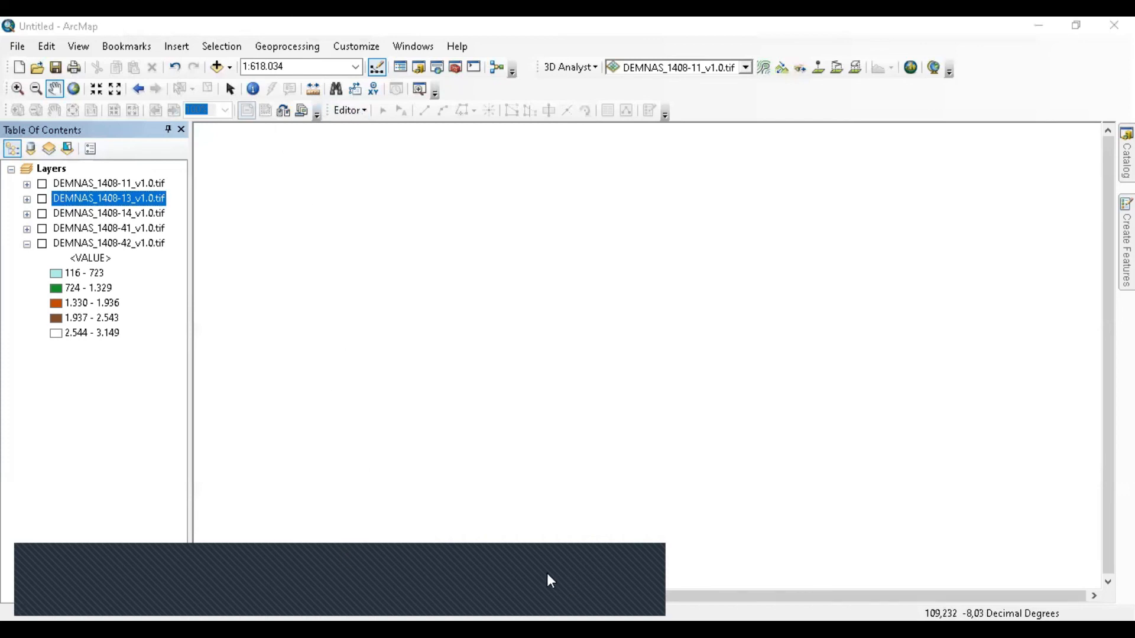
{"action": "mouse_move", "coordinate": [278, 399]}
{"action": "left_mouse_down"}
{"action": "mouse_move", "coordinate": [324, 343]}
{"action": "mouse_move", "coordinate": [461, 277]}
{"action": "mouse_move", "coordinate": [827, 169]}
{"action": "mouse_move", "coordinate": [909, 117]}
{"action": "left_mouse_up"}
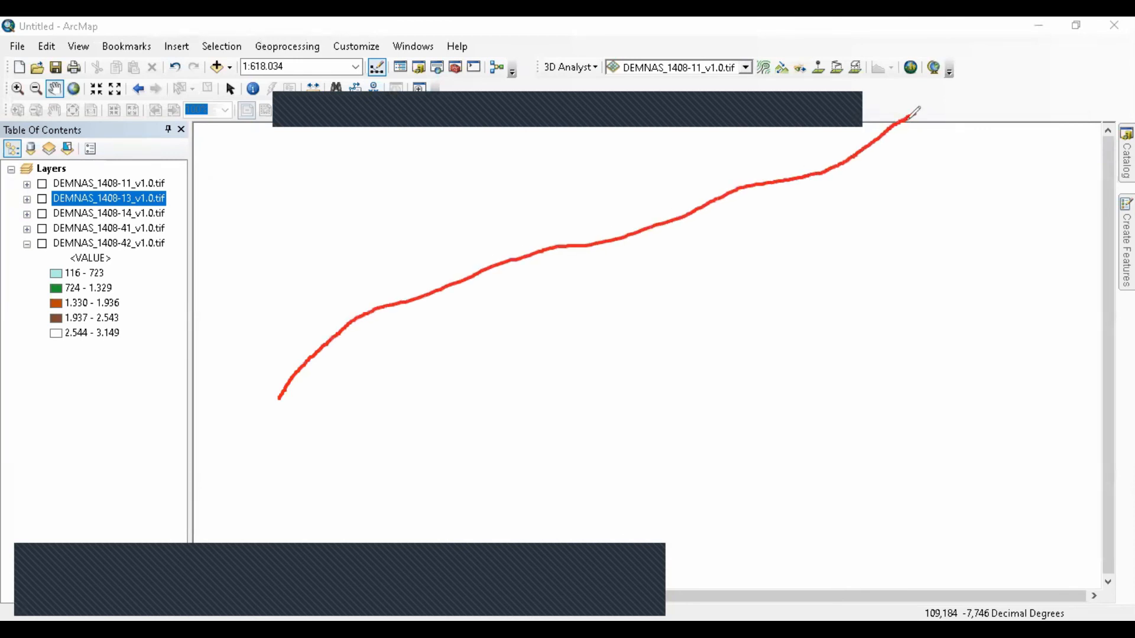
{"action": "left_click_drag", "start_coordinate": [106, 408], "coordinate": [903, 408]}
{"action": "mouse_move", "coordinate": [110, 390]}
{"action": "left_mouse_down"}
{"action": "mouse_move", "coordinate": [124, 427]}
{"action": "mouse_move", "coordinate": [118, 385]}
{"action": "left_mouse_up"}
{"action": "left_click_drag", "start_coordinate": [123, 447], "coordinate": [128, 491]}
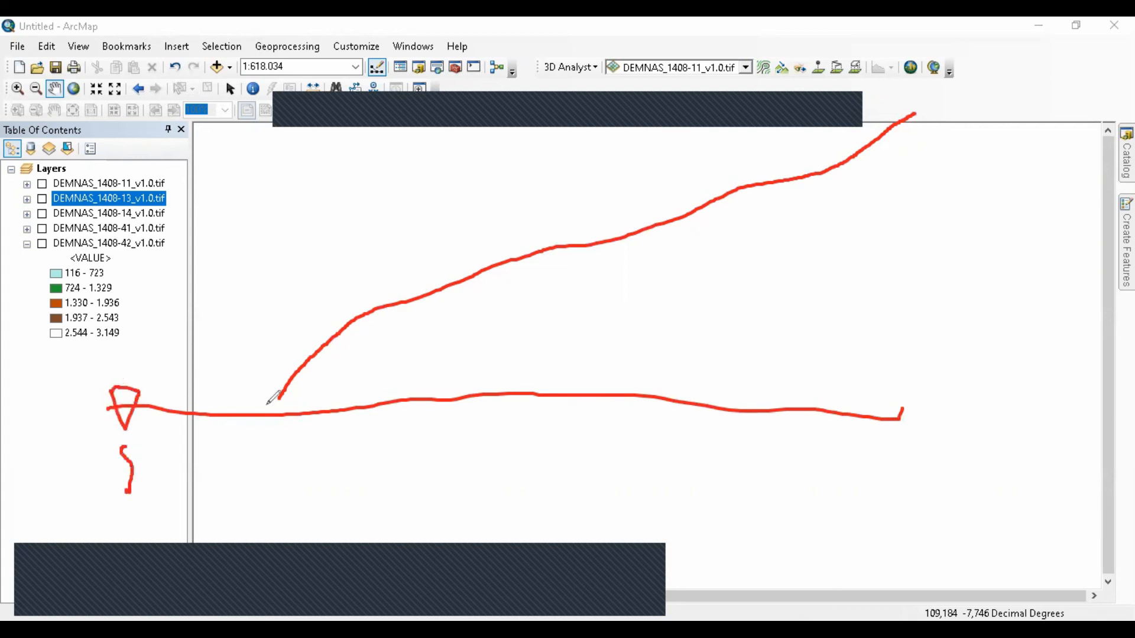
{"action": "left_click_drag", "start_coordinate": [277, 401], "coordinate": [243, 413]}
{"action": "mouse_move", "coordinate": [245, 393]}
{"action": "left_mouse_down"}
{"action": "mouse_move", "coordinate": [247, 412]}
{"action": "mouse_move", "coordinate": [267, 380]}
{"action": "left_mouse_up"}
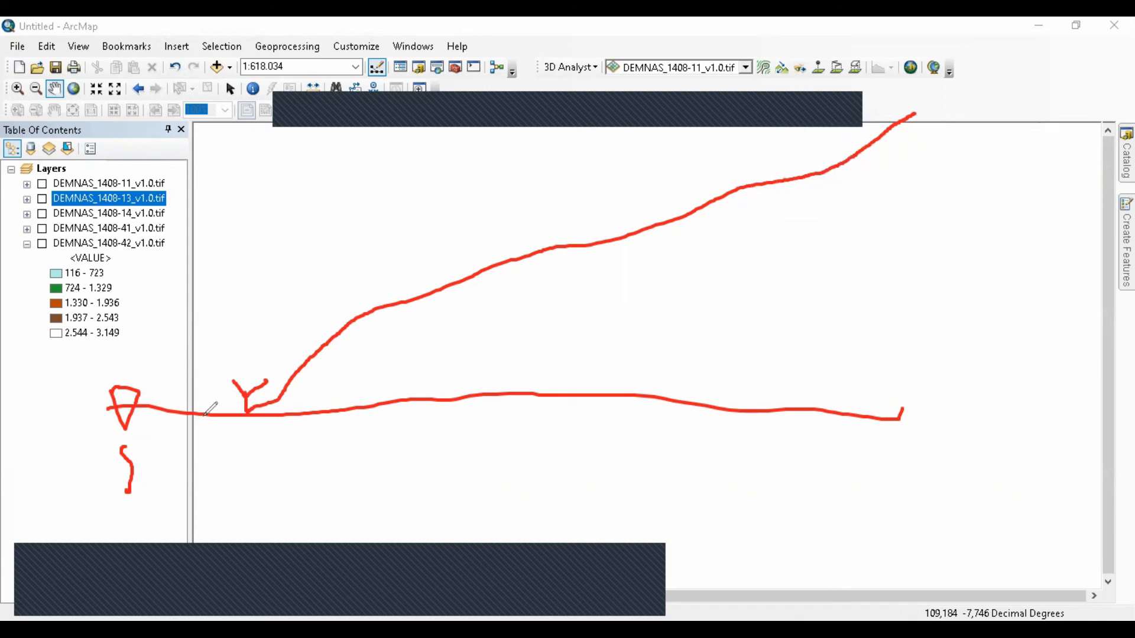
{"action": "mouse_move", "coordinate": [235, 381]}
{"action": "left_mouse_down"}
{"action": "mouse_move", "coordinate": [276, 384]}
{"action": "mouse_move", "coordinate": [116, 525]}
{"action": "mouse_move", "coordinate": [52, 535]}
{"action": "left_mouse_up"}
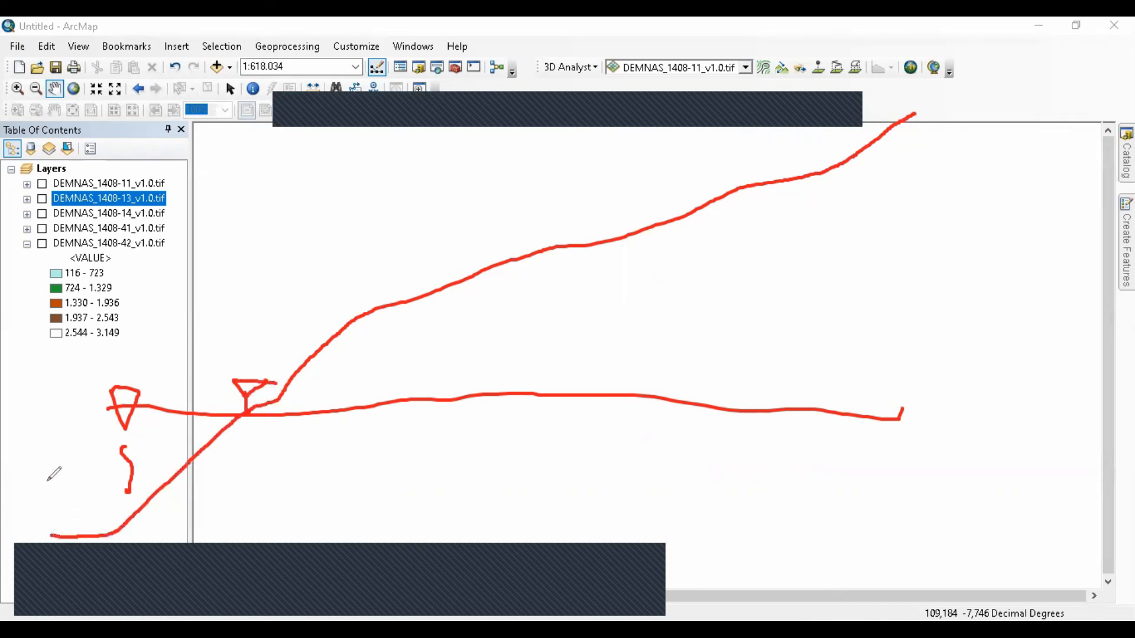
{"action": "left_click_drag", "start_coordinate": [165, 543], "coordinate": [212, 542]}
{"action": "left_click", "coordinate": [845, 109]}
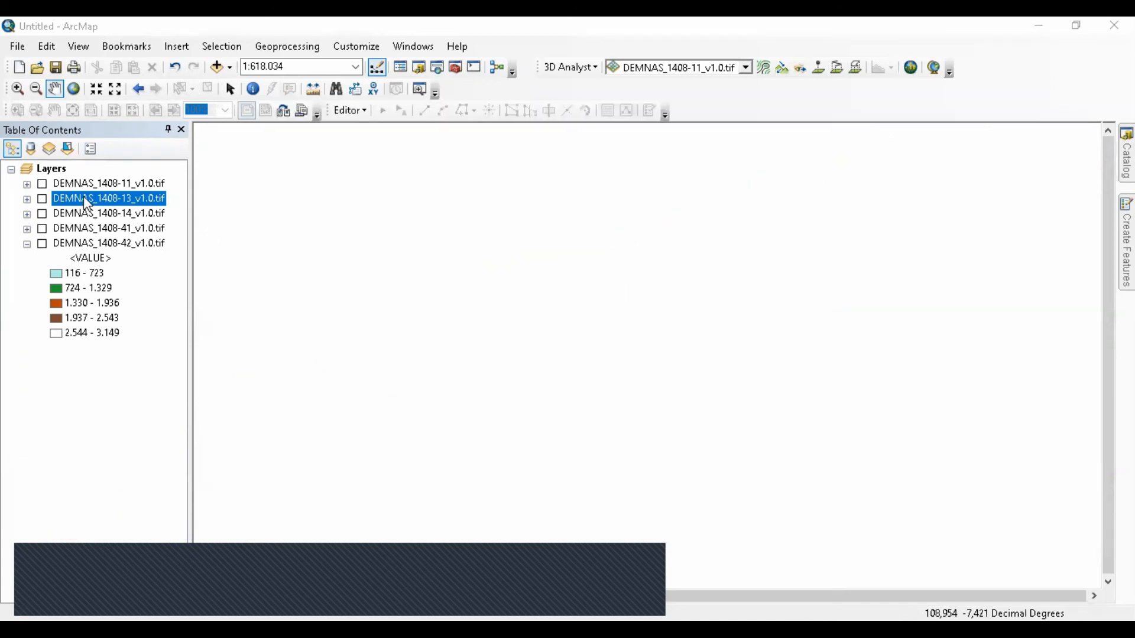
Step: Show DEMNAS_1408-42_v1.0.tif and examine the pixel depth in its source properties
{"action": "left_click", "coordinate": [42, 243]}
{"action": "right_click", "coordinate": [57, 242]}
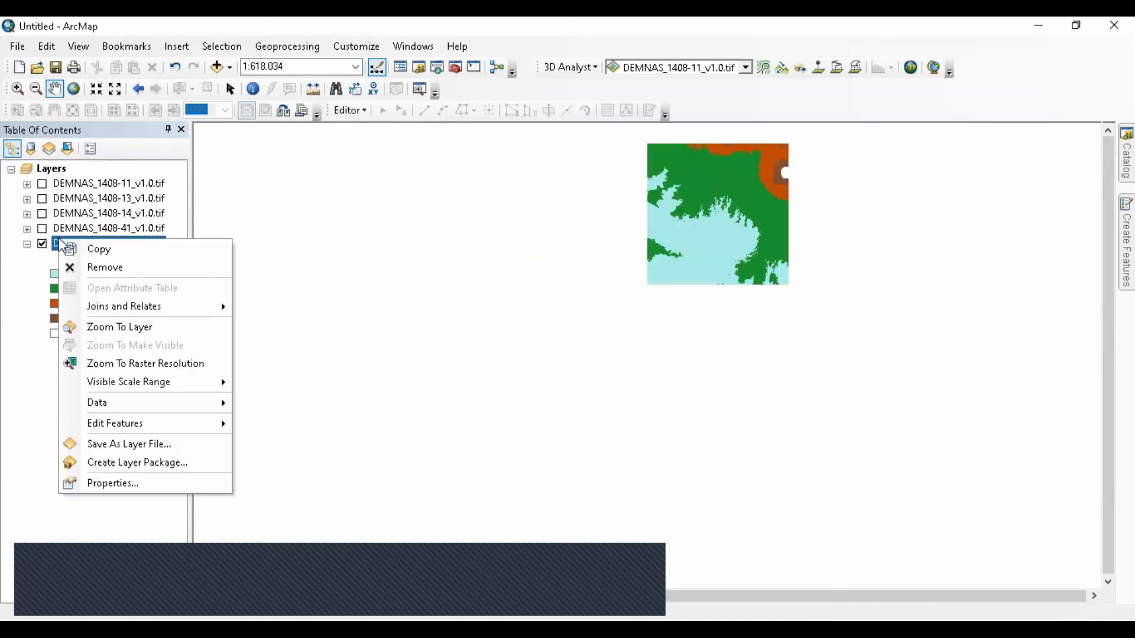
{"action": "left_click", "coordinate": [116, 482]}
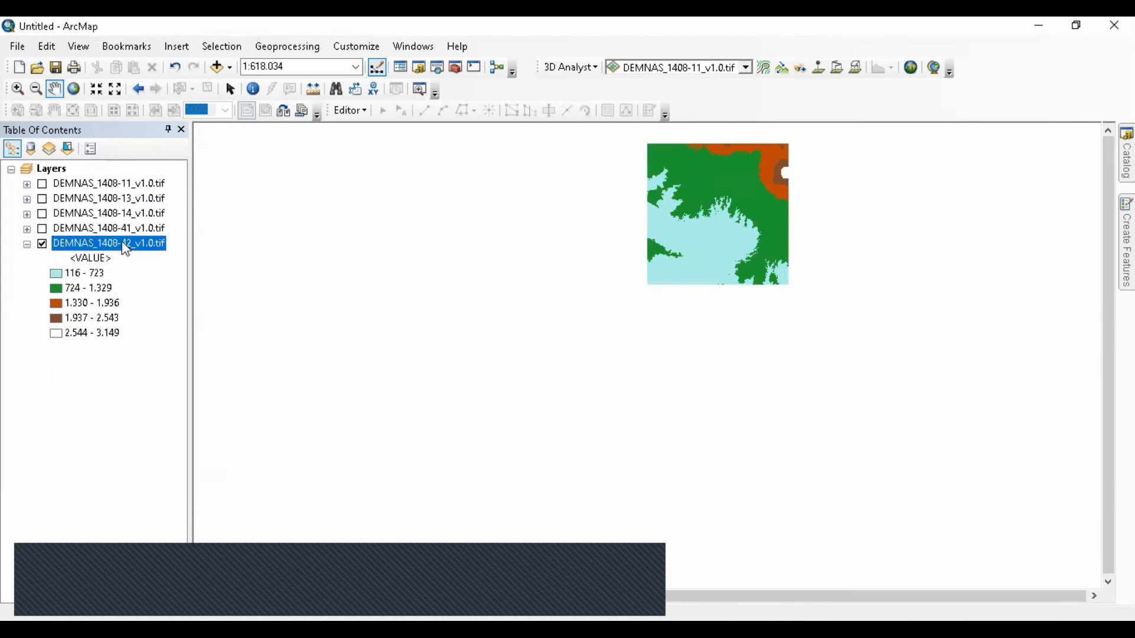
{"action": "scroll", "coordinate": [564, 266], "scroll_direction": "down", "scroll_amount": 1}
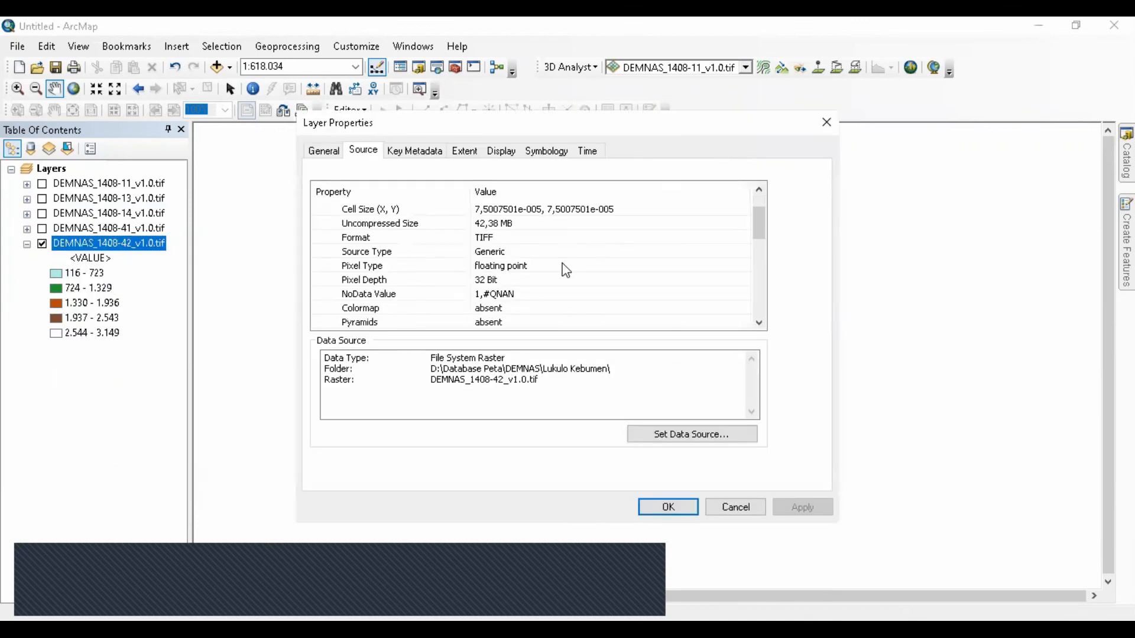
{"action": "left_click", "coordinate": [529, 280]}
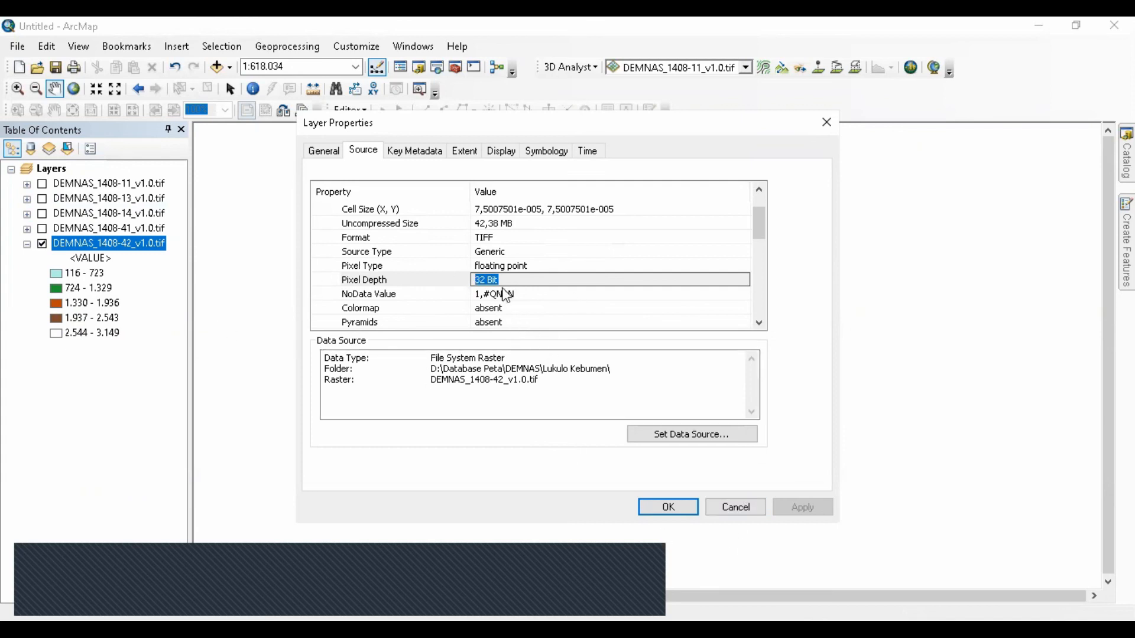
{"action": "left_click", "coordinate": [732, 508]}
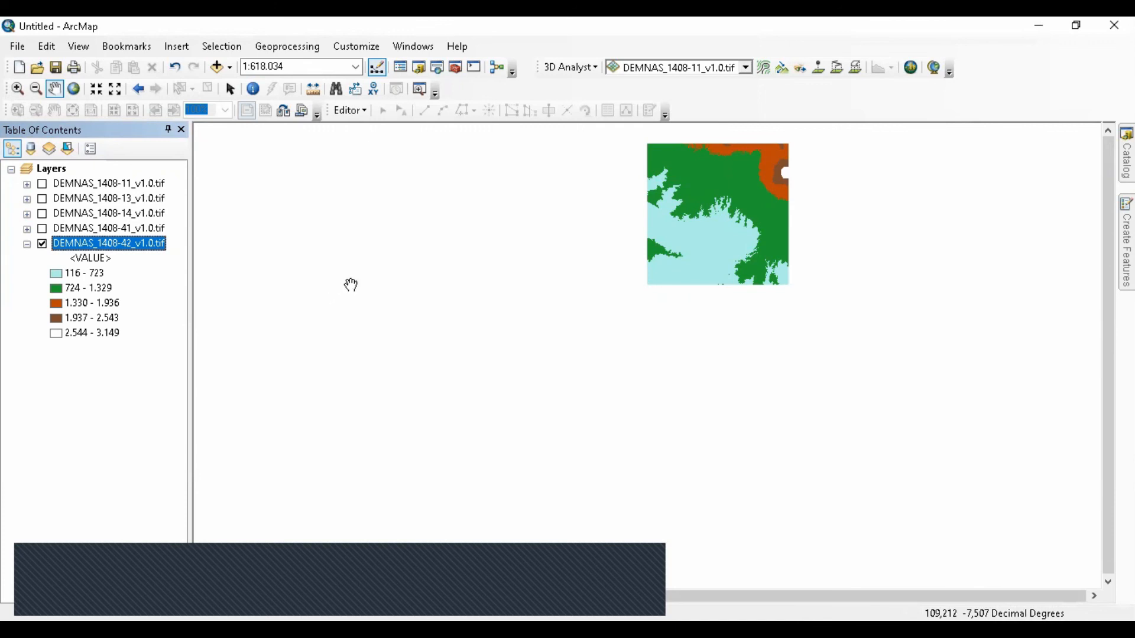
{"action": "key", "text": "F2"}
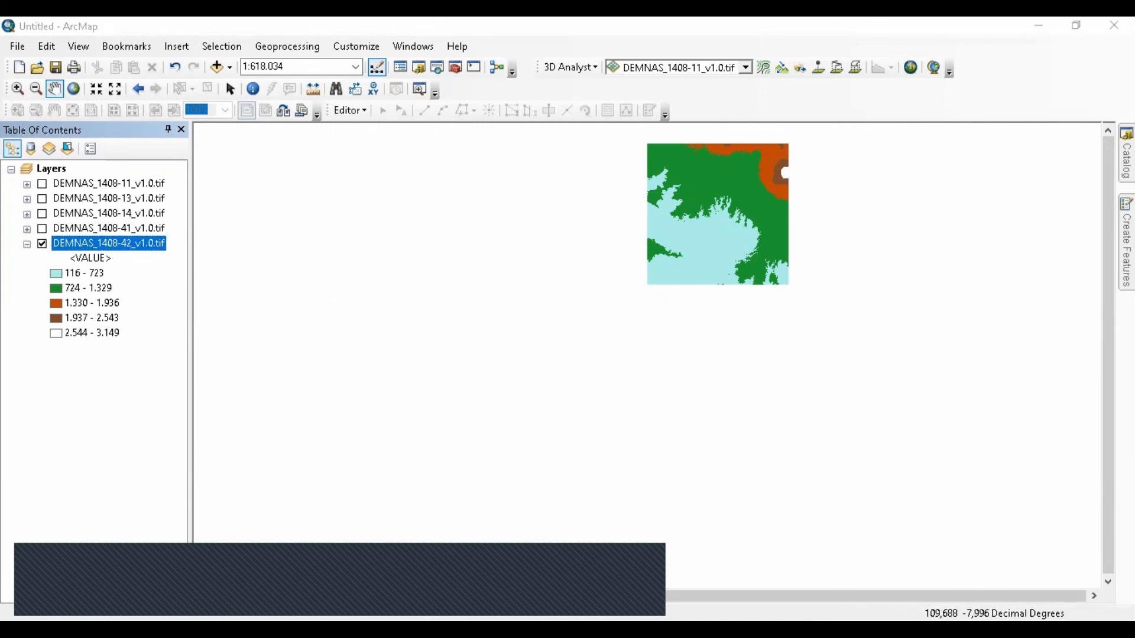
Step: Make all five DEMNAS layers visible and collapse the legend of DEMNAS_1408-42_v1.0.tif
{"action": "left_click", "coordinate": [55, 260]}
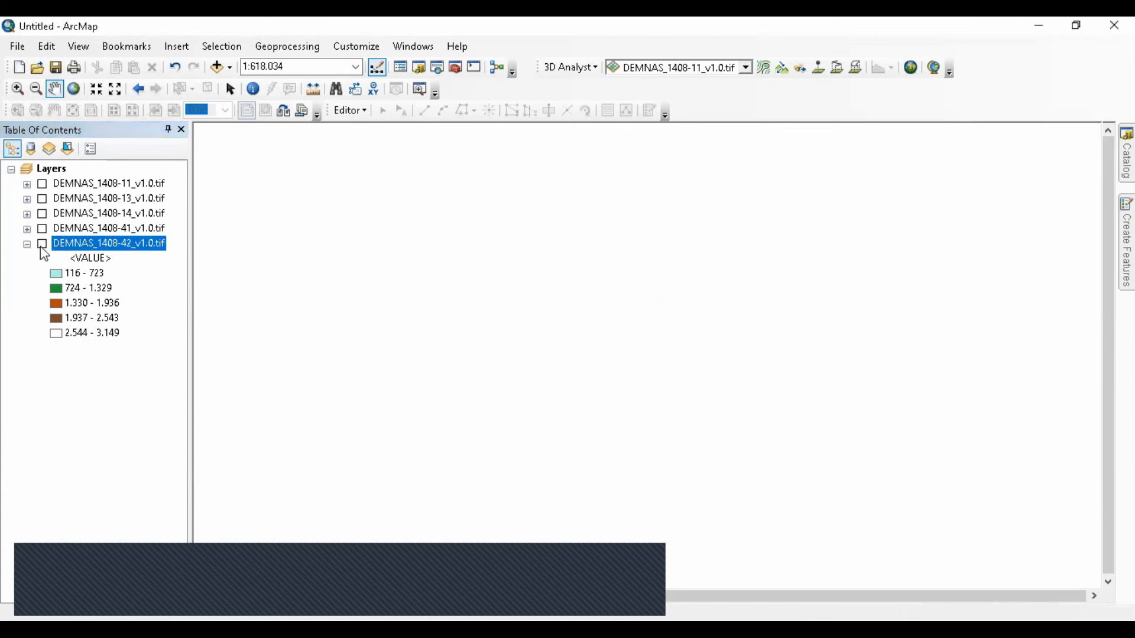
{"action": "left_click", "coordinate": [42, 244]}
{"action": "left_click", "coordinate": [42, 228]}
{"action": "left_click", "coordinate": [42, 213]}
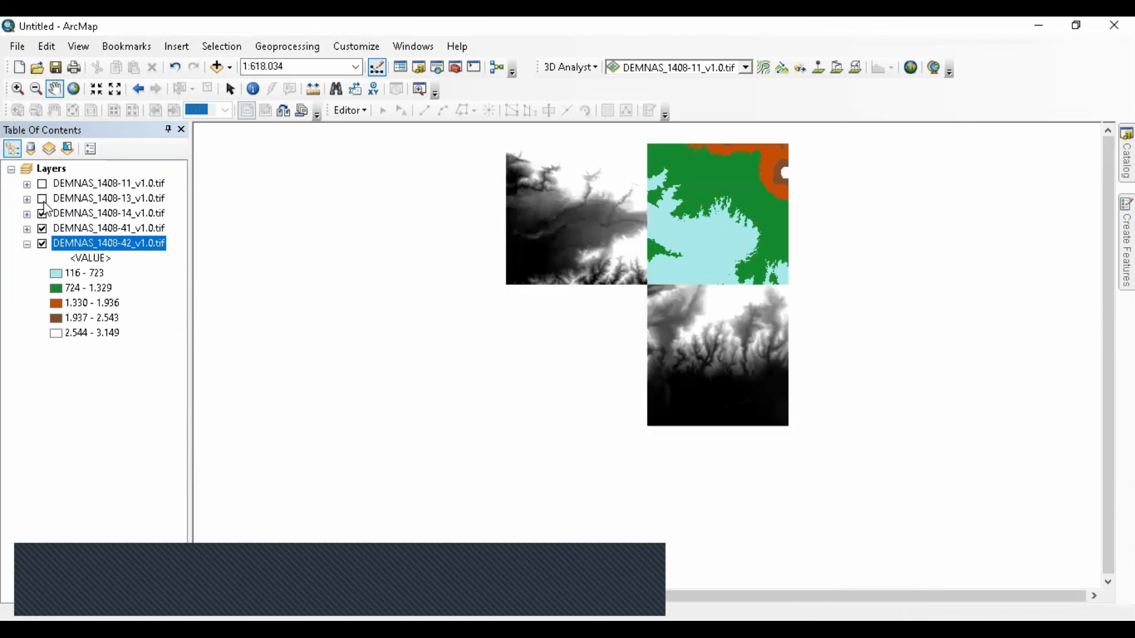
{"action": "left_click", "coordinate": [42, 199]}
{"action": "left_click", "coordinate": [42, 183]}
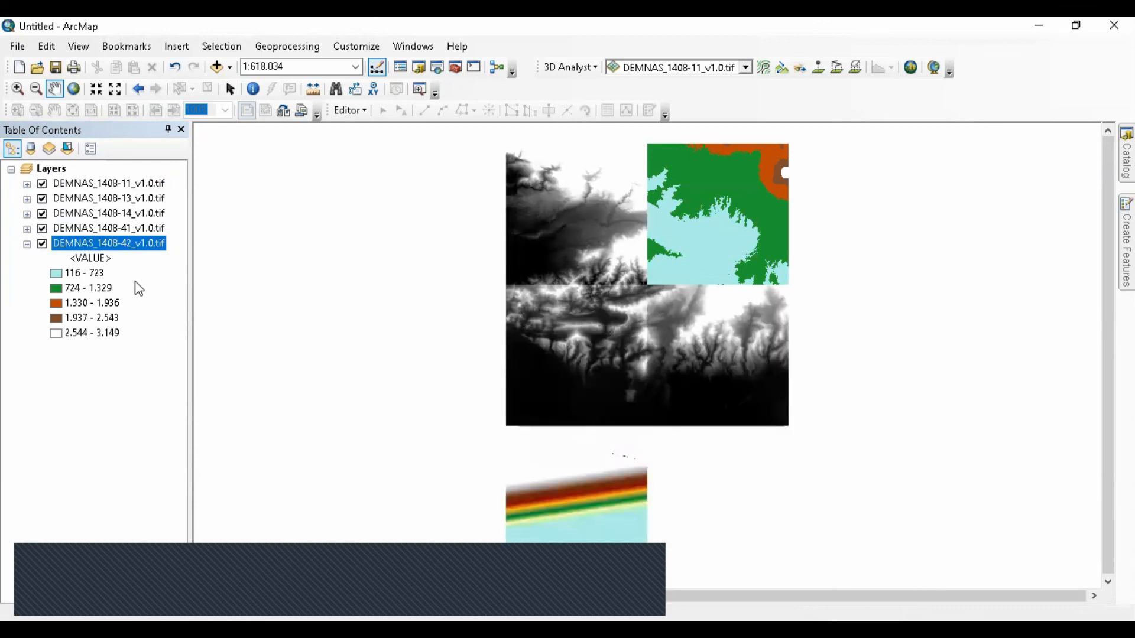
{"action": "left_click", "coordinate": [27, 244]}
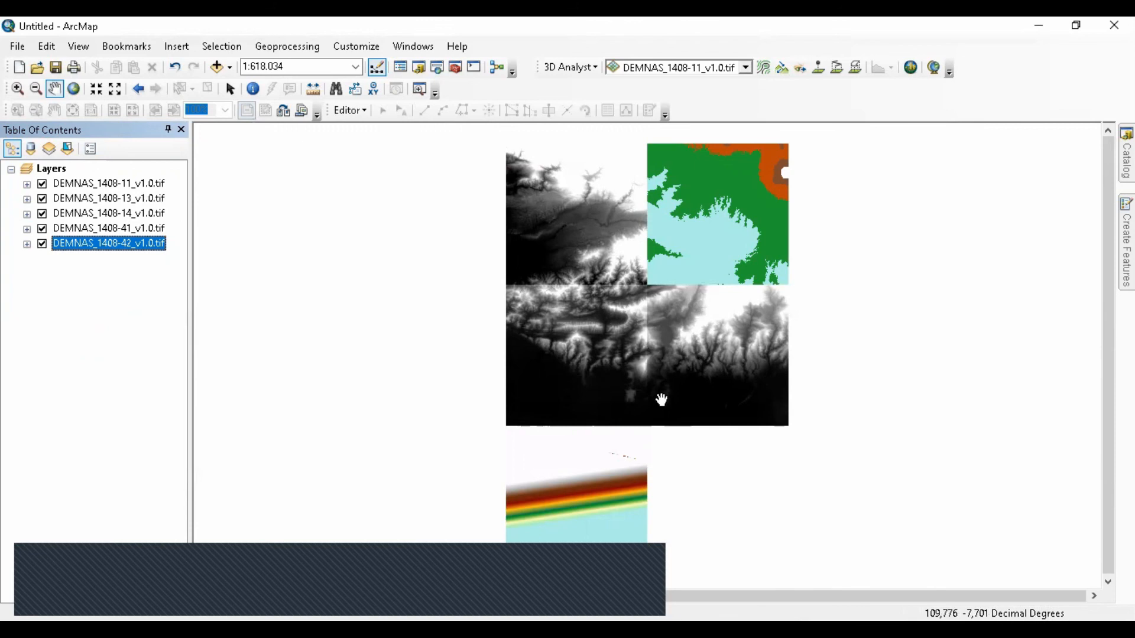
Step: Inspect the seams where the four adjoining DEMNAS tiles meet, and return to a view of all four
{"action": "left_click", "coordinate": [17, 88]}
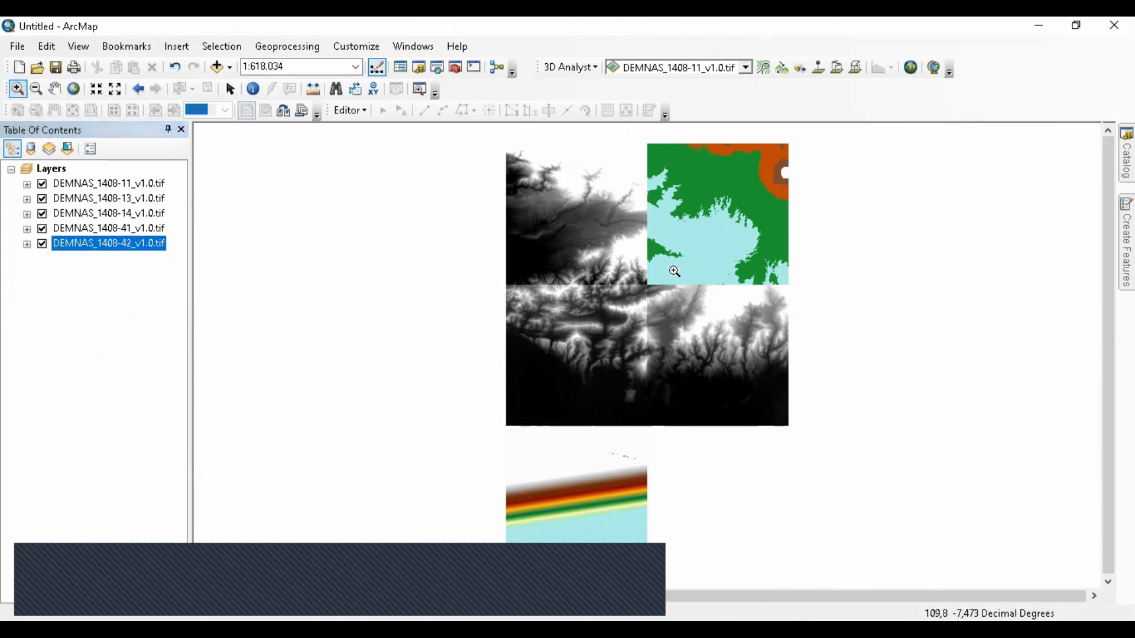
{"action": "left_click_drag", "start_coordinate": [629, 267], "coordinate": [667, 300]}
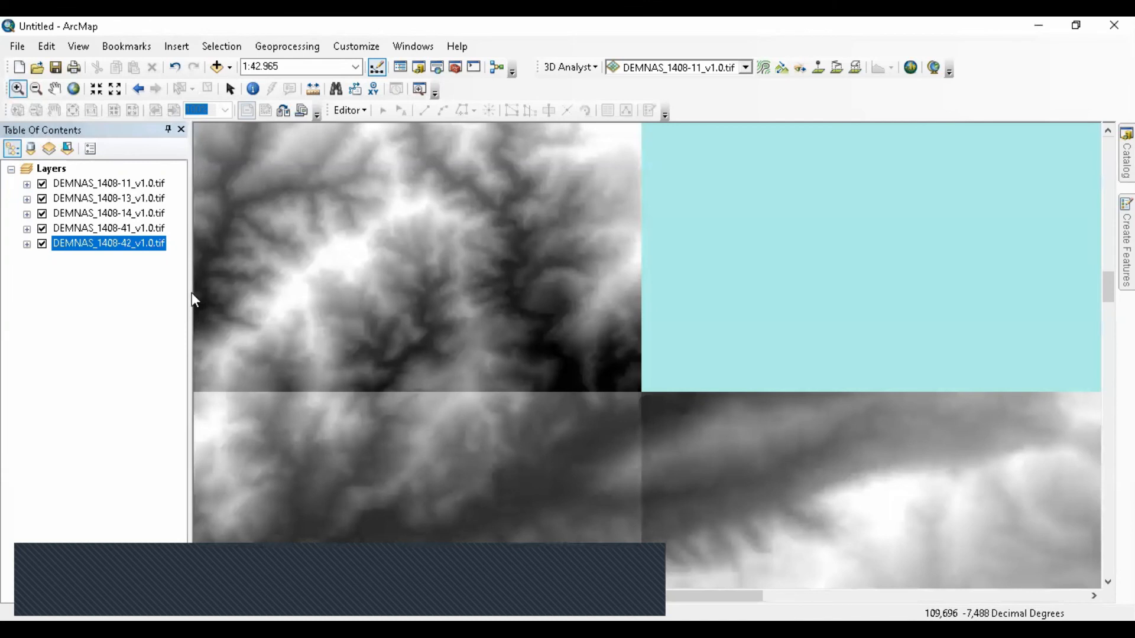
{"action": "scroll", "coordinate": [479, 291], "scroll_direction": "up", "scroll_amount": 5}
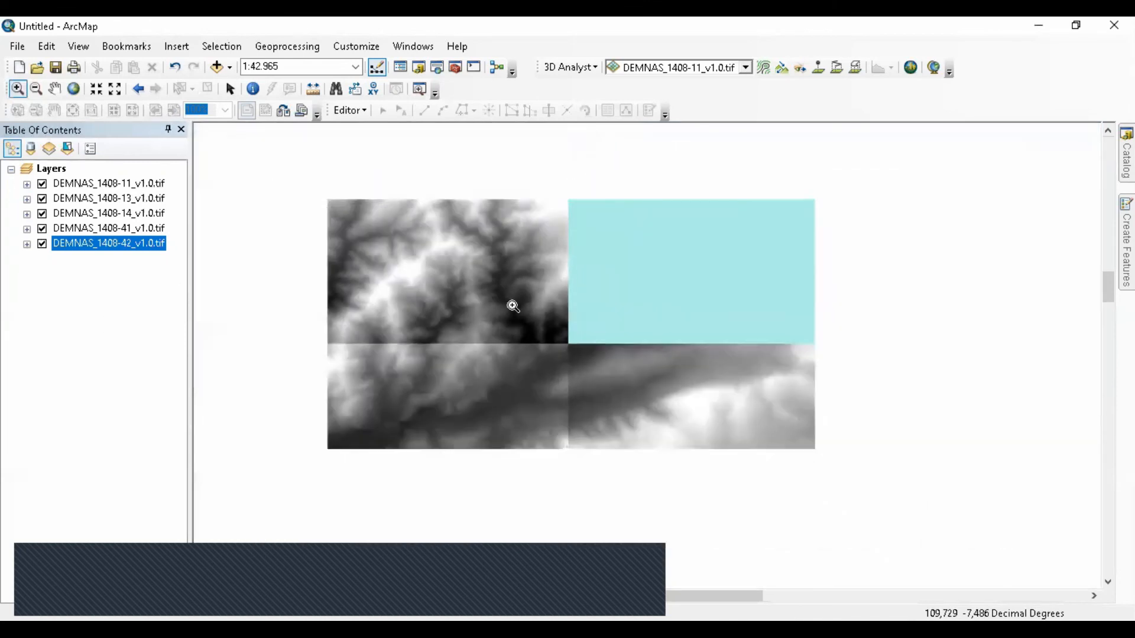
{"action": "scroll", "coordinate": [597, 360], "scroll_direction": "up", "scroll_amount": 4}
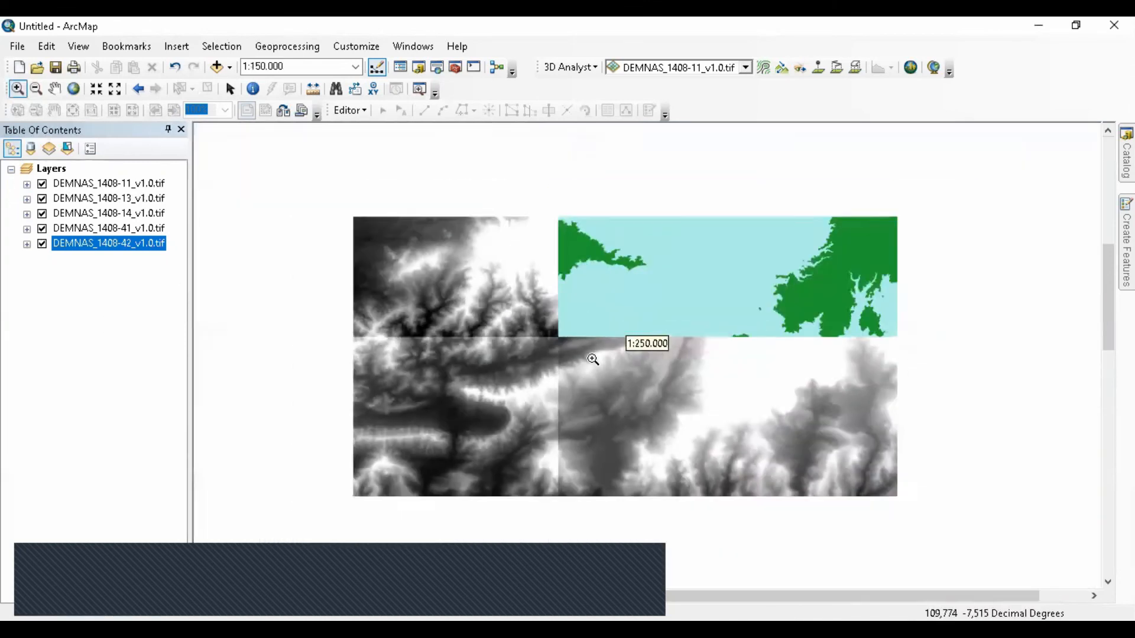
{"action": "scroll", "coordinate": [597, 358], "scroll_direction": "up", "scroll_amount": 2}
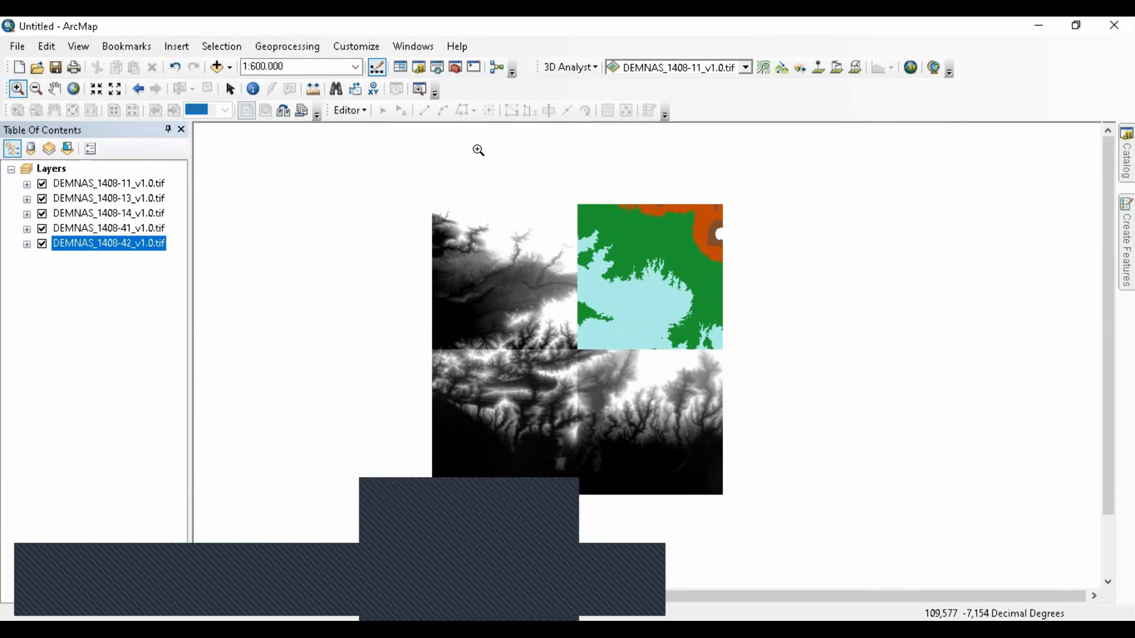
Step: Show ArcToolbox and expand the Raster toolset within Data Management Tools
{"action": "left_click", "coordinate": [456, 68]}
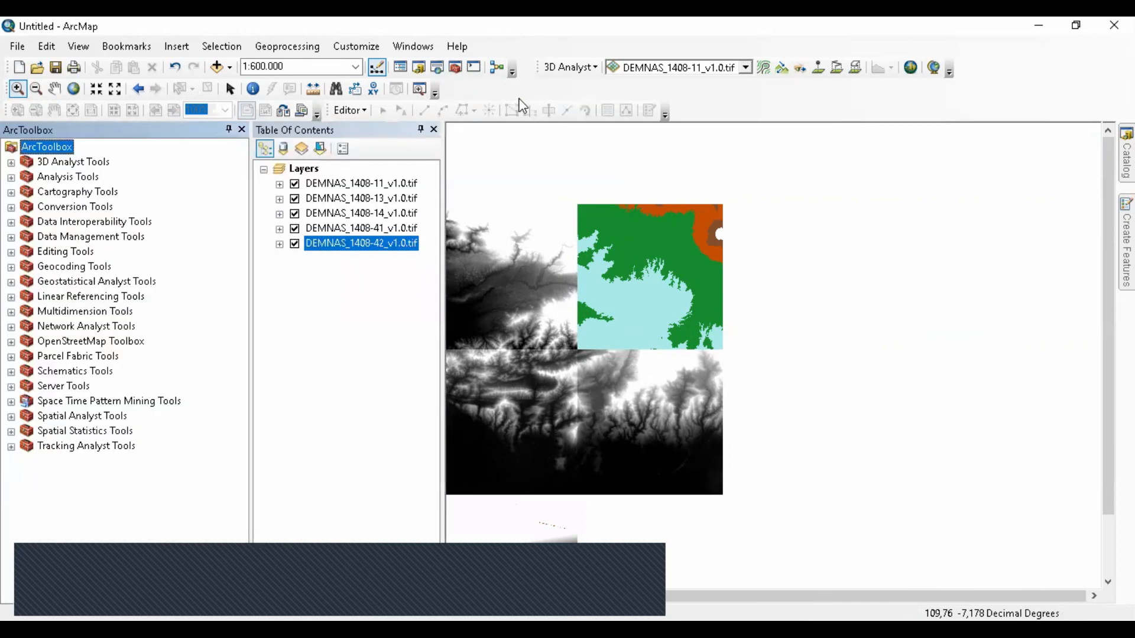
{"action": "double_click", "coordinate": [123, 238]}
{"action": "scroll", "coordinate": [159, 254], "scroll_direction": "down", "scroll_amount": 1}
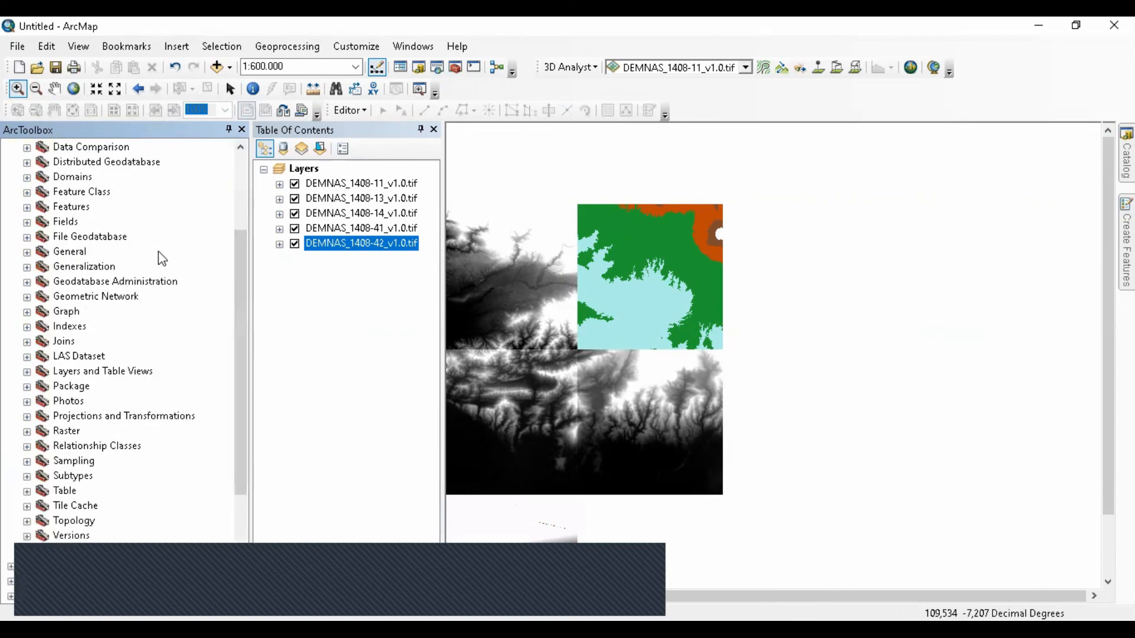
{"action": "double_click", "coordinate": [82, 432]}
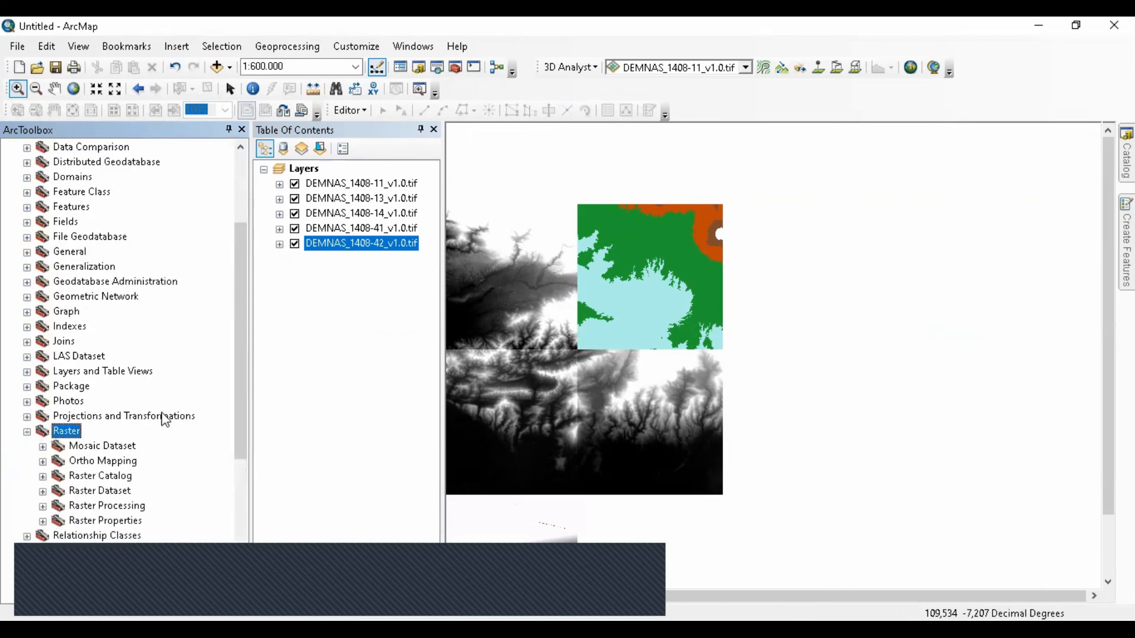
{"action": "scroll", "coordinate": [238, 392], "scroll_direction": "down", "scroll_amount": 1}
{"action": "scroll", "coordinate": [132, 303], "scroll_direction": "up", "scroll_amount": 1}
{"action": "scroll", "coordinate": [133, 304], "scroll_direction": "up", "scroll_amount": 1}
{"action": "left_click", "coordinate": [92, 147]}
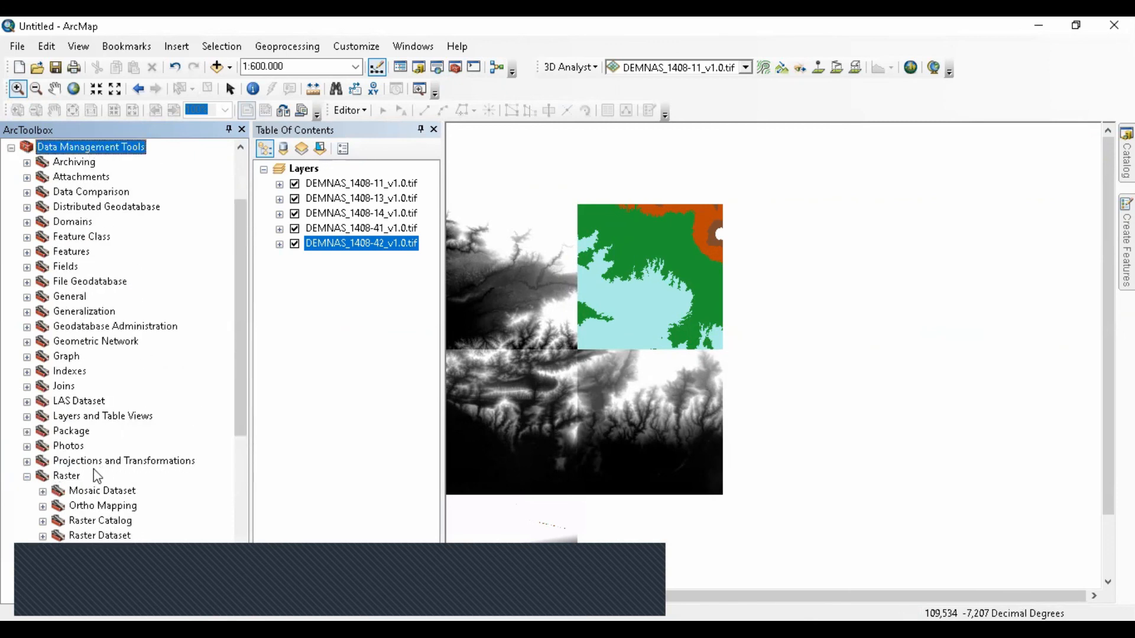
{"action": "left_click", "coordinate": [79, 475]}
{"action": "scroll", "coordinate": [169, 450], "scroll_direction": "down", "scroll_amount": 2}
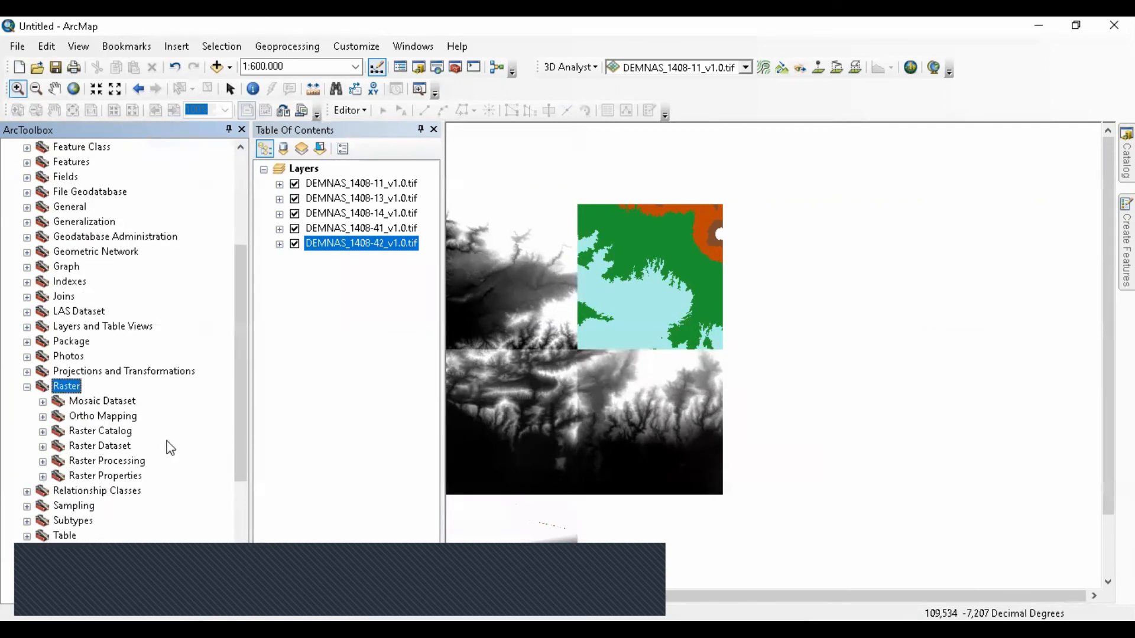
Step: Look through the Mosaic Dataset tools in the Raster toolset for a way to combine the tiles
{"action": "double_click", "coordinate": [127, 402]}
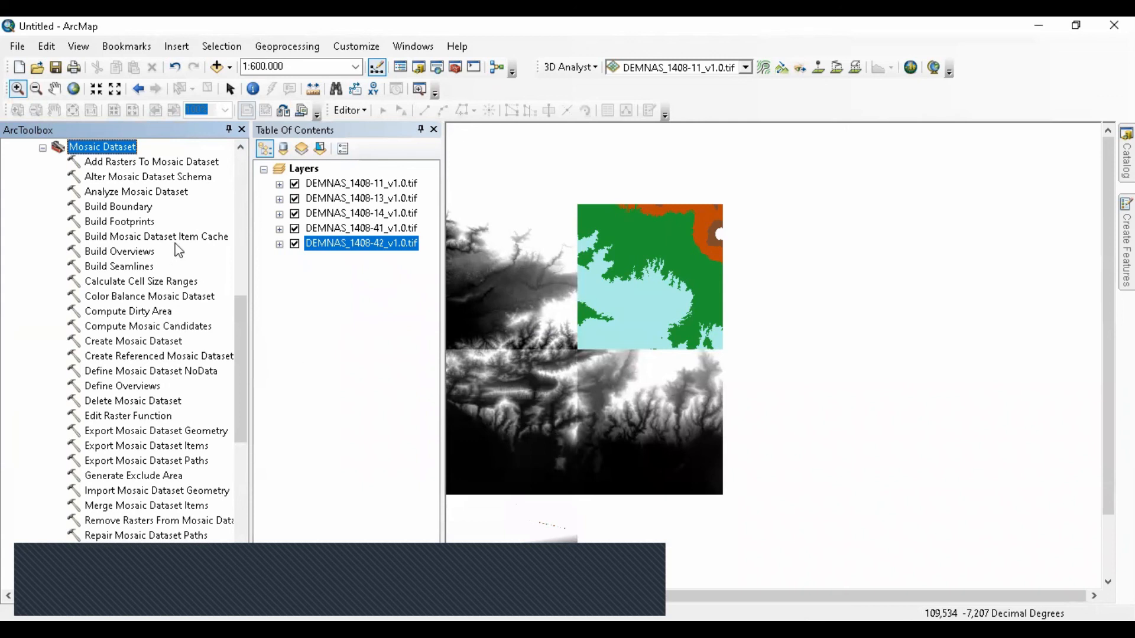
{"action": "left_click", "coordinate": [152, 163]}
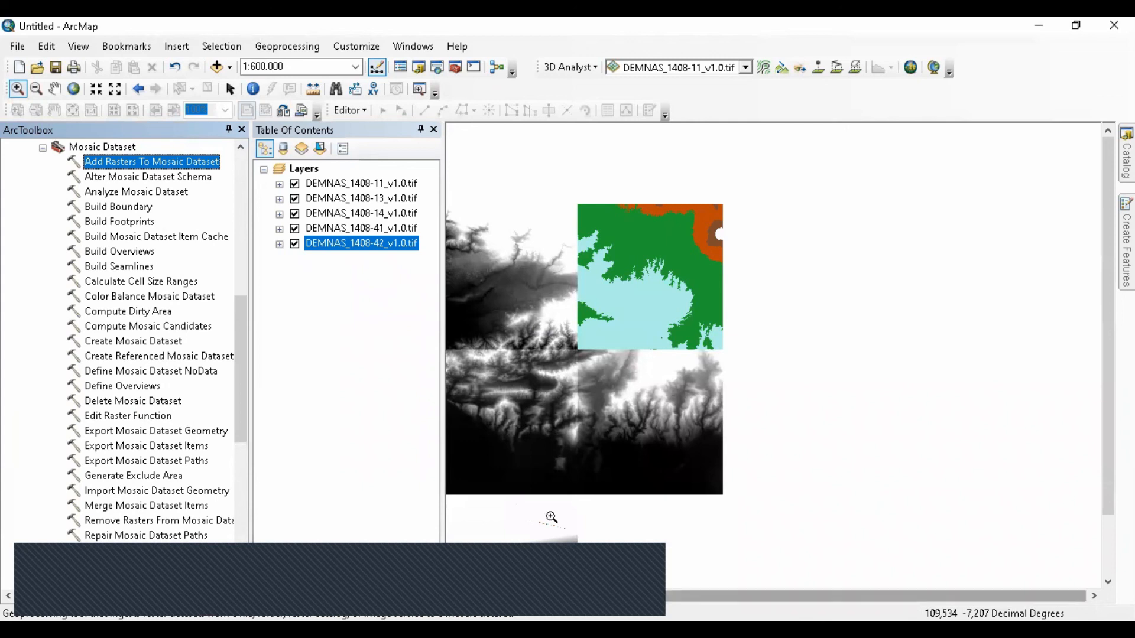
{"action": "scroll", "coordinate": [180, 338], "scroll_direction": "down", "scroll_amount": 3}
{"action": "scroll", "coordinate": [159, 384], "scroll_direction": "up", "scroll_amount": 4}
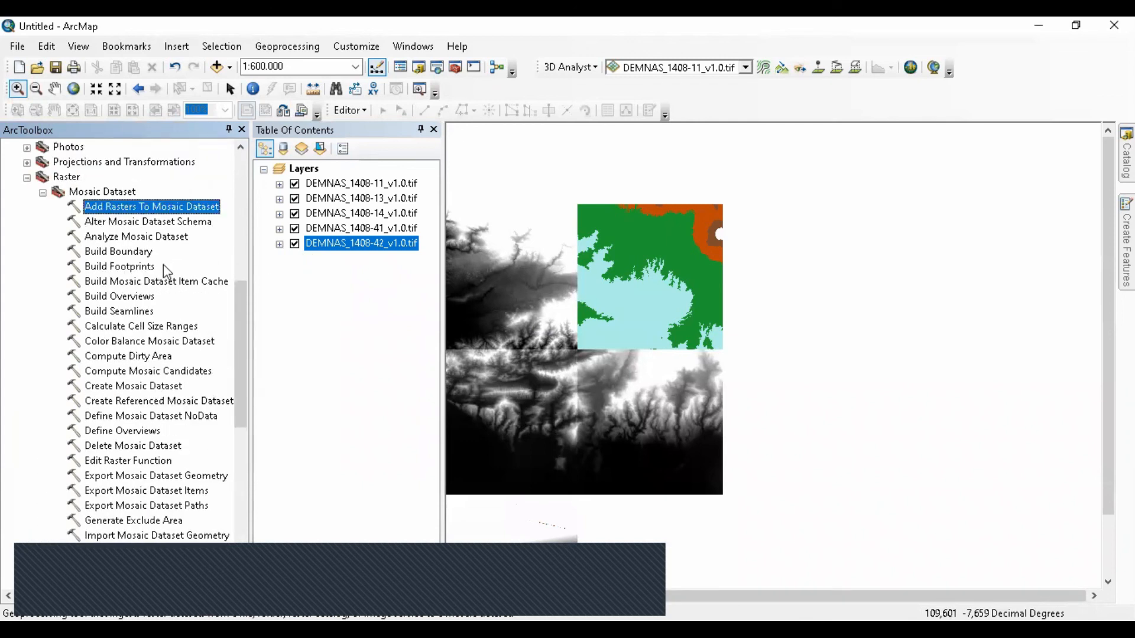
{"action": "scroll", "coordinate": [158, 392], "scroll_direction": "down", "scroll_amount": 1}
{"action": "scroll", "coordinate": [159, 391], "scroll_direction": "down", "scroll_amount": 1}
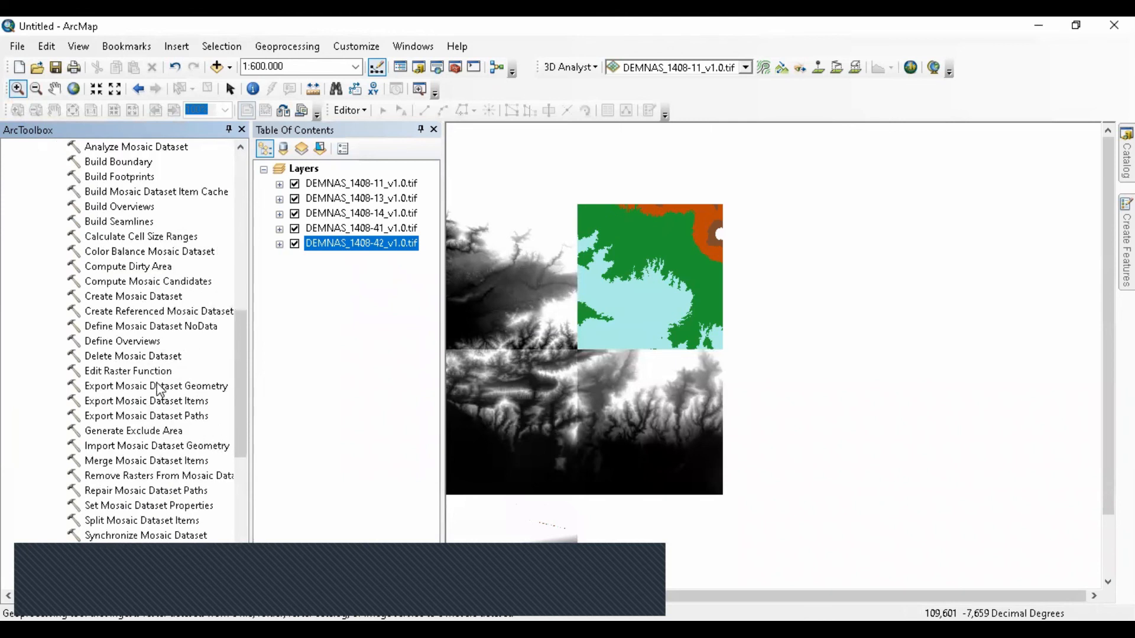
{"action": "scroll", "coordinate": [161, 390], "scroll_direction": "up", "scroll_amount": 2}
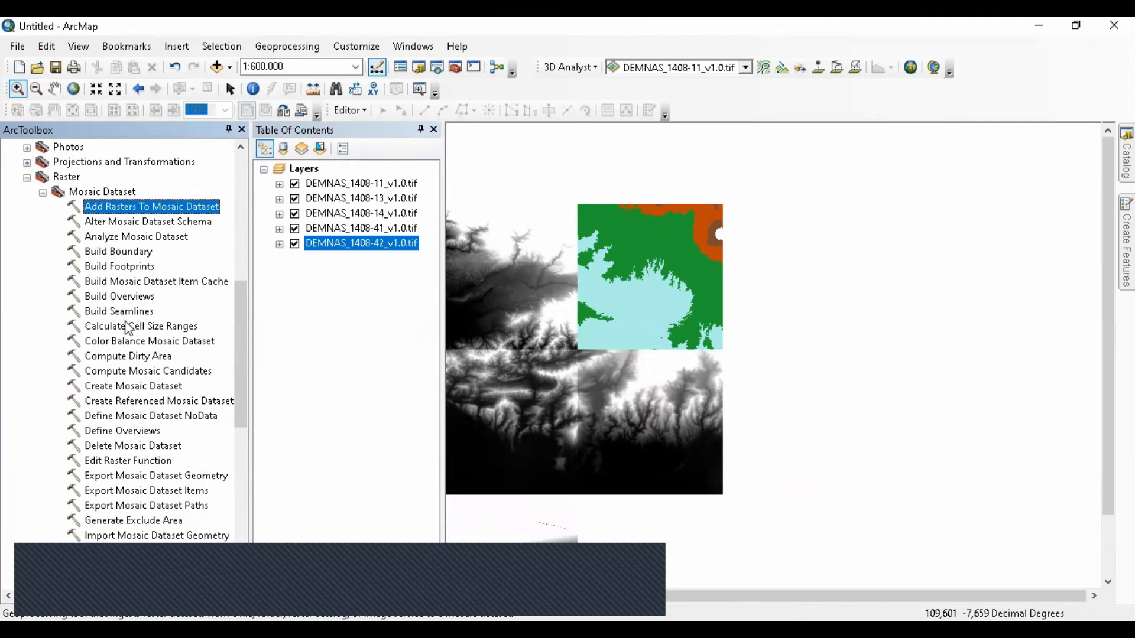
{"action": "scroll", "coordinate": [145, 359], "scroll_direction": "down", "scroll_amount": 3}
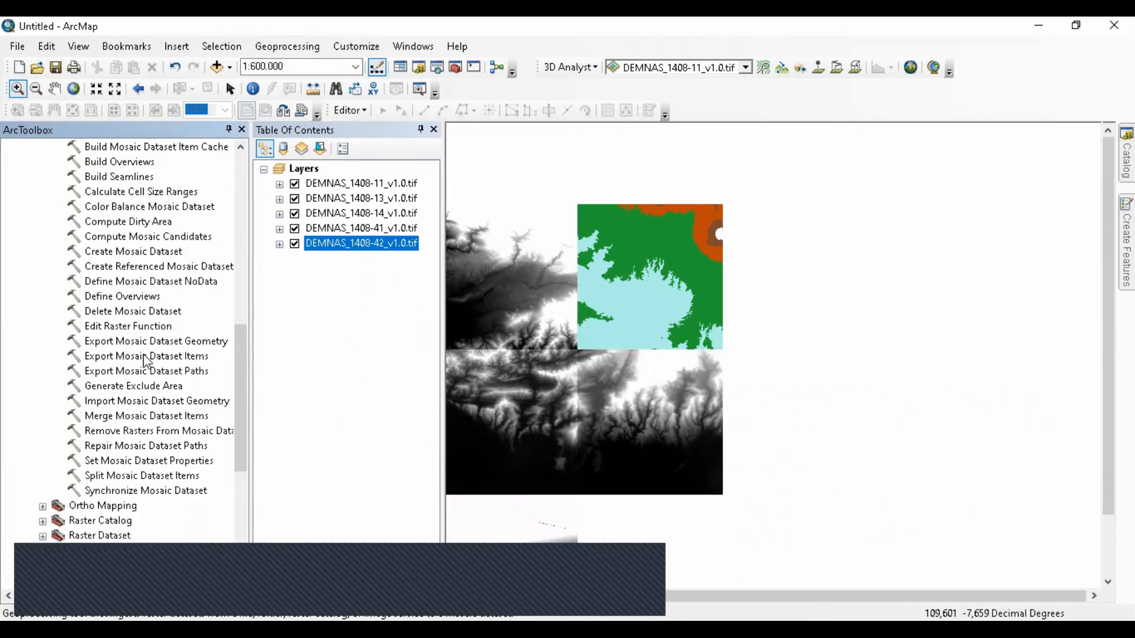
{"action": "scroll", "coordinate": [147, 360], "scroll_direction": "up", "scroll_amount": 5}
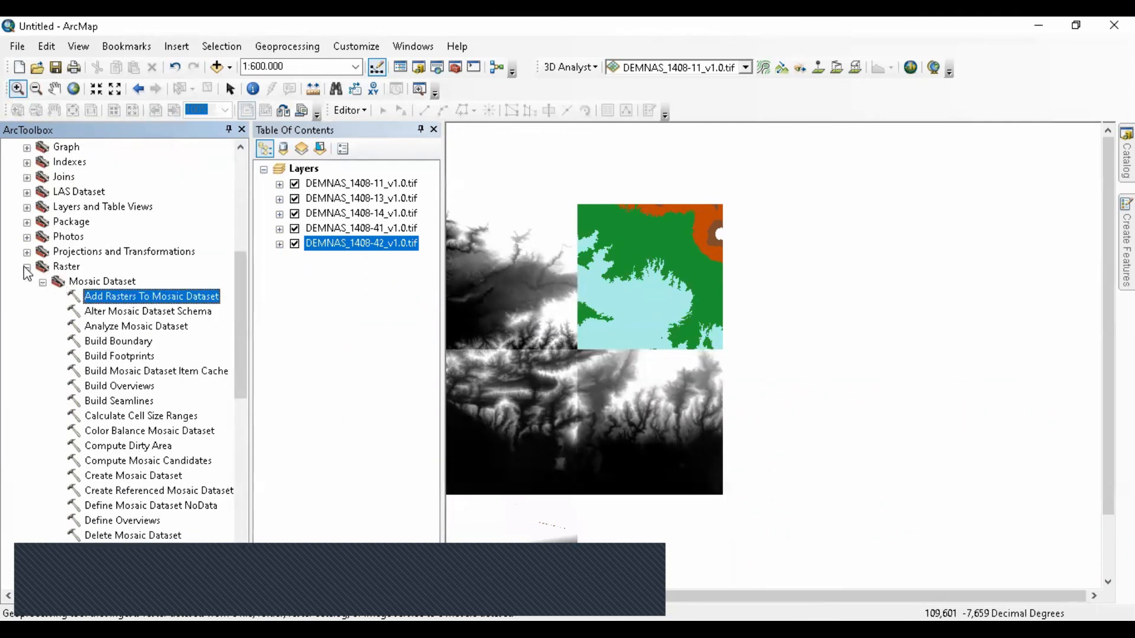
{"action": "left_click", "coordinate": [27, 269]}
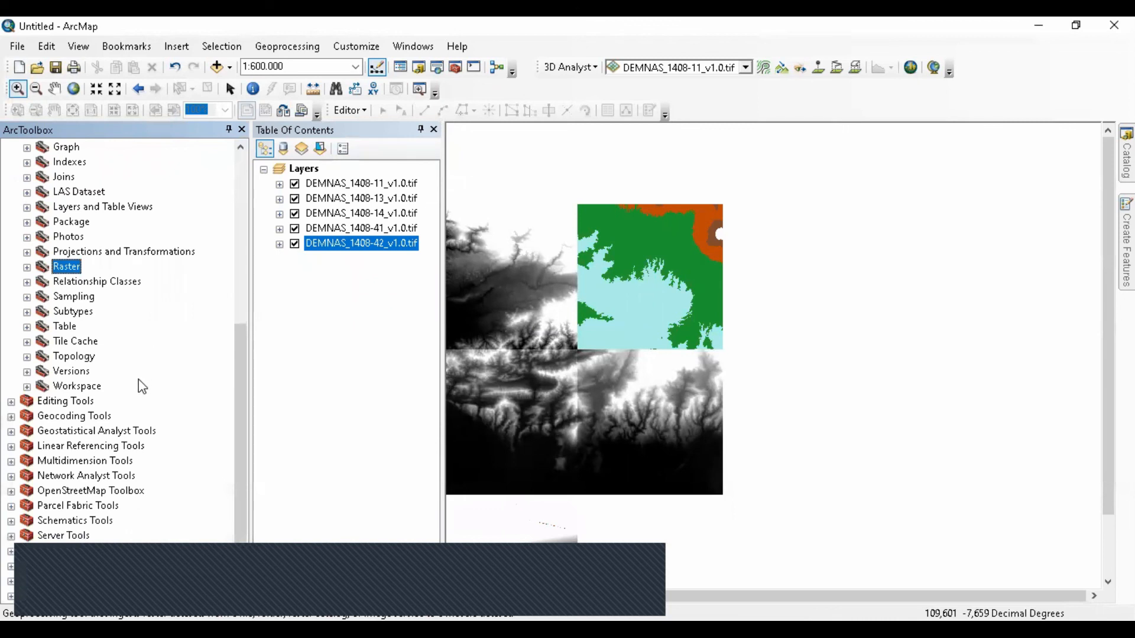
{"action": "scroll", "coordinate": [129, 499], "scroll_direction": "up", "scroll_amount": 6}
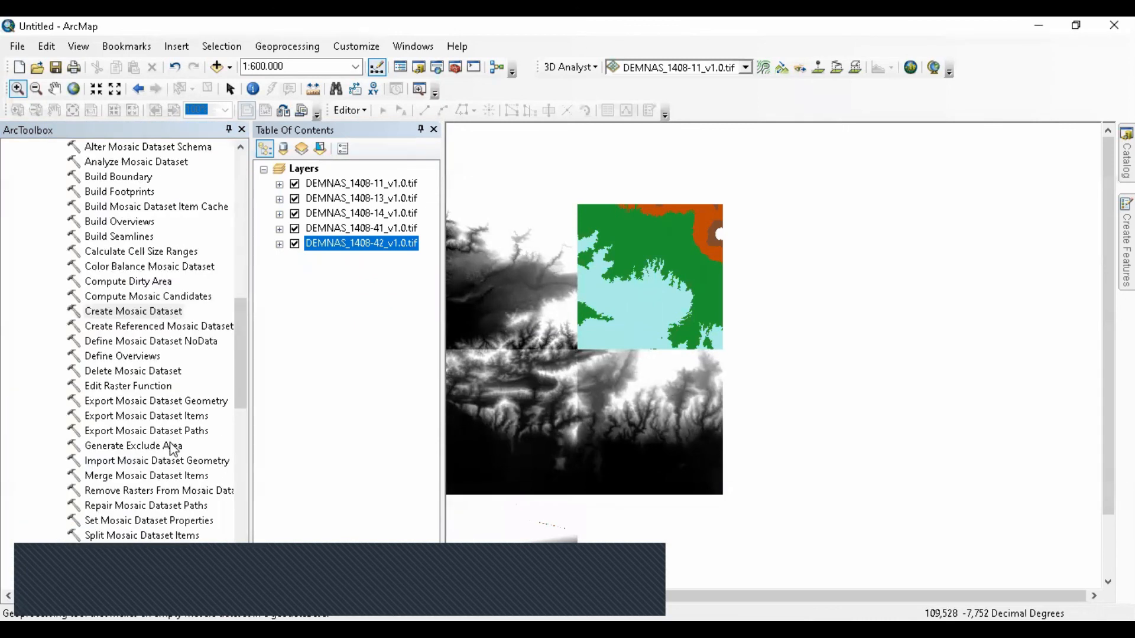
Step: Find Mosaic To New Raster in the Raster Dataset toolset and open the tool
{"action": "scroll", "coordinate": [170, 441], "scroll_direction": "down", "scroll_amount": 2}
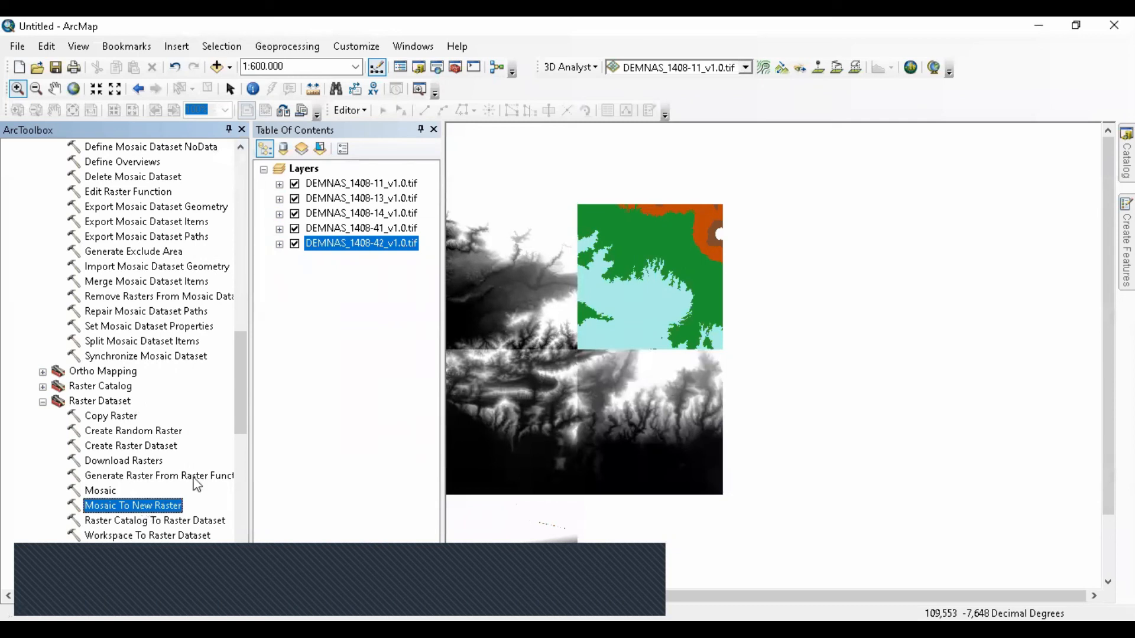
{"action": "scroll", "coordinate": [237, 410], "scroll_direction": "down", "scroll_amount": 1}
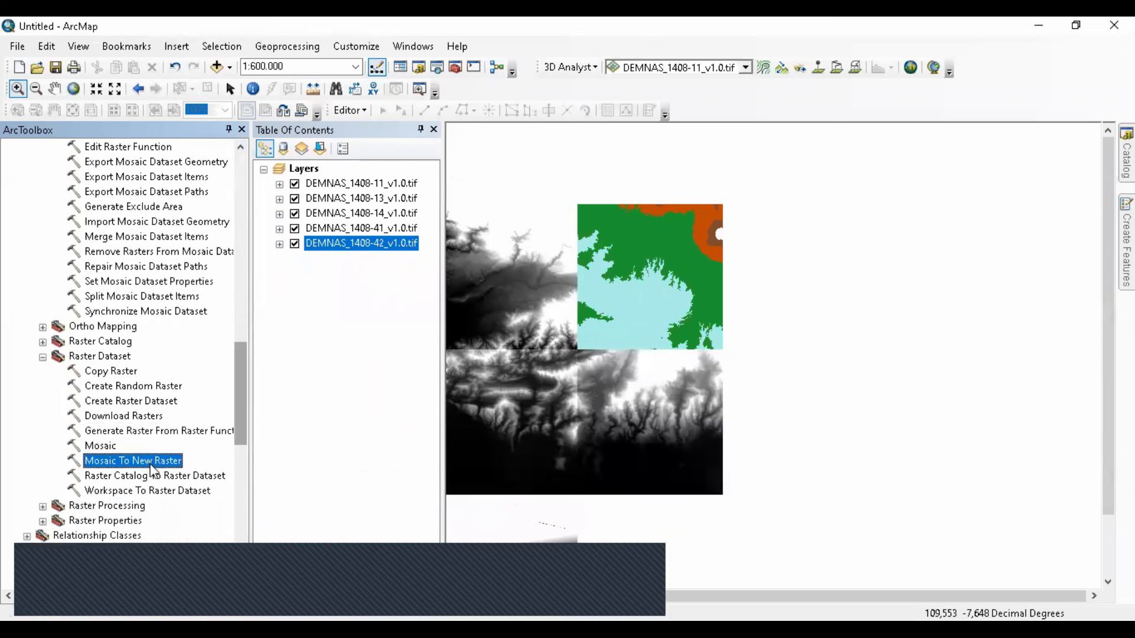
{"action": "scroll", "coordinate": [147, 473], "scroll_direction": "up", "scroll_amount": 7}
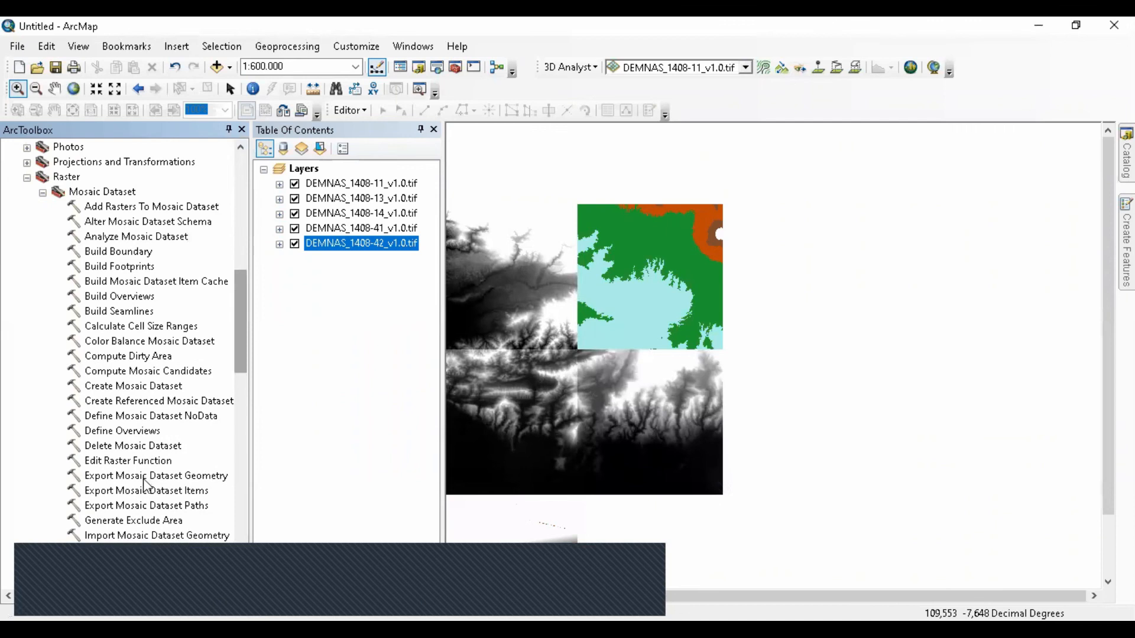
{"action": "scroll", "coordinate": [145, 484], "scroll_direction": "down", "scroll_amount": 5}
{"action": "left_click", "coordinate": [132, 552]}
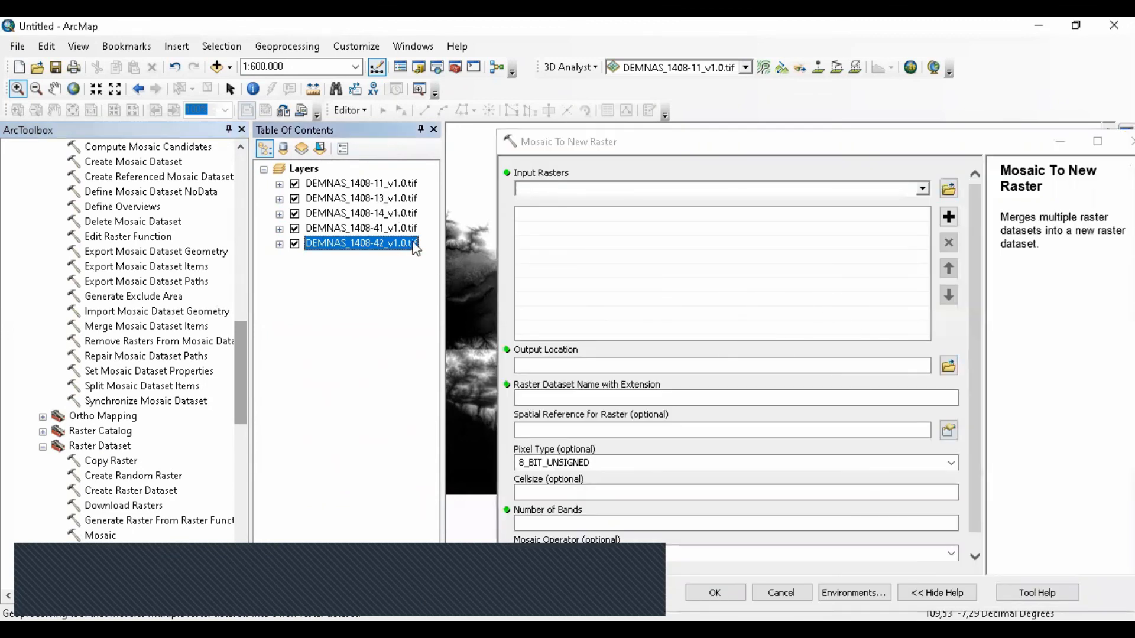
Step: Add the DEMNAS tiles 1408-11, 1408-13, 1408-14, 1408-41 and 1408-42 as input rasters for the mosaic
{"action": "left_click", "coordinate": [310, 315]}
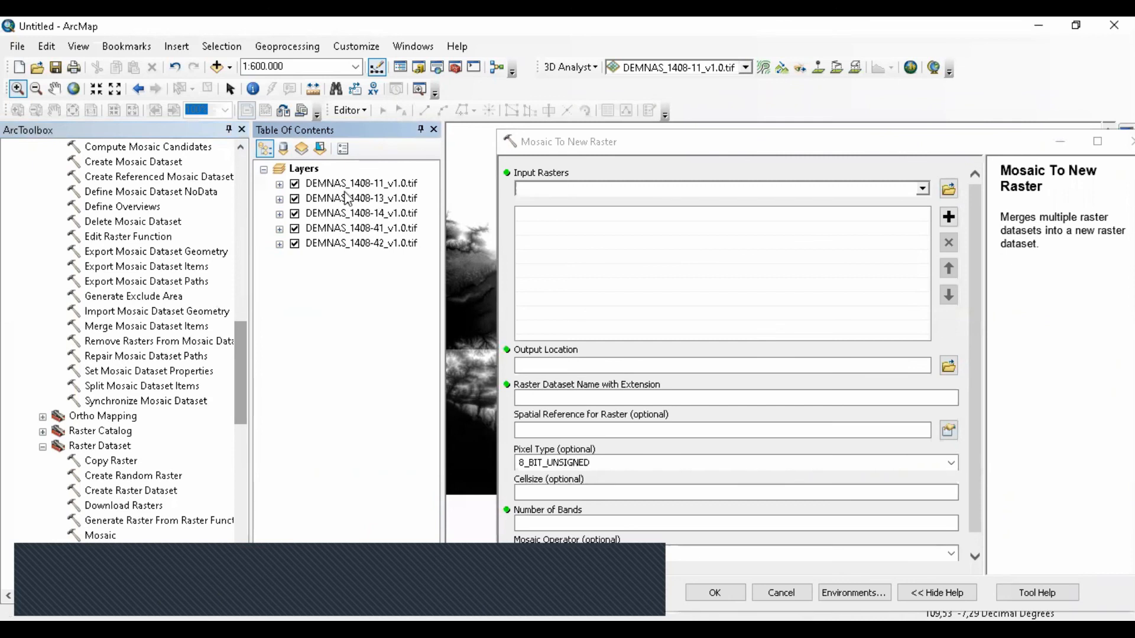
{"action": "left_click_drag", "start_coordinate": [347, 184], "coordinate": [561, 232]}
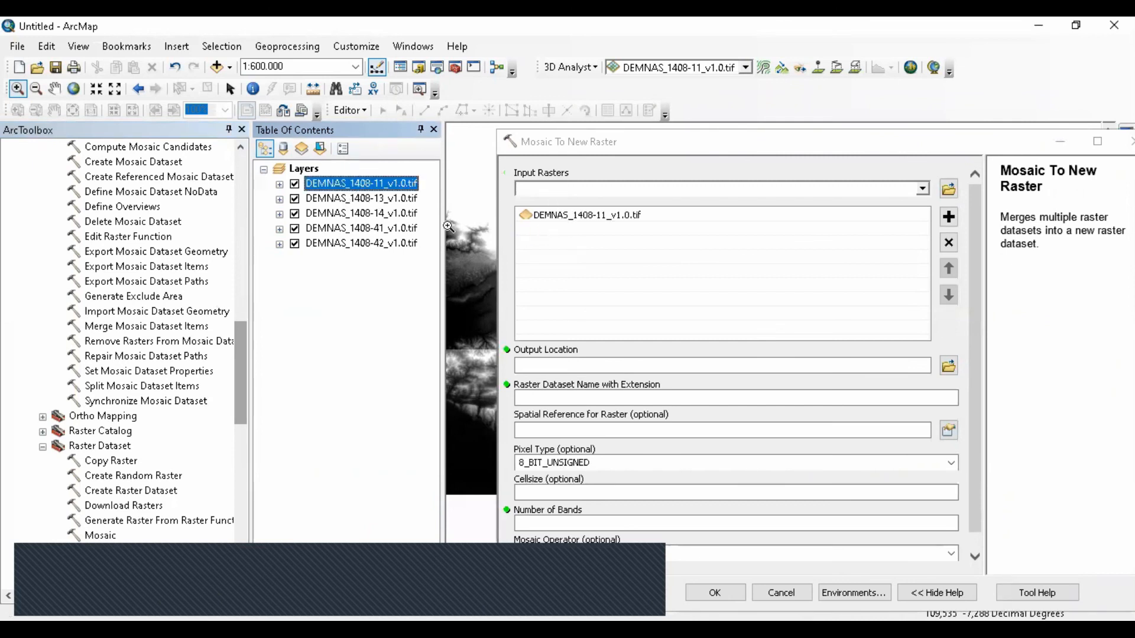
{"action": "left_click_drag", "start_coordinate": [360, 198], "coordinate": [518, 251]}
{"action": "left_click_drag", "start_coordinate": [347, 212], "coordinate": [557, 250]}
{"action": "left_click_drag", "start_coordinate": [367, 237], "coordinate": [532, 266]}
{"action": "left_click", "coordinate": [373, 244], "text": "ctrl"}
{"action": "left_click_drag", "start_coordinate": [379, 257], "coordinate": [548, 292]}
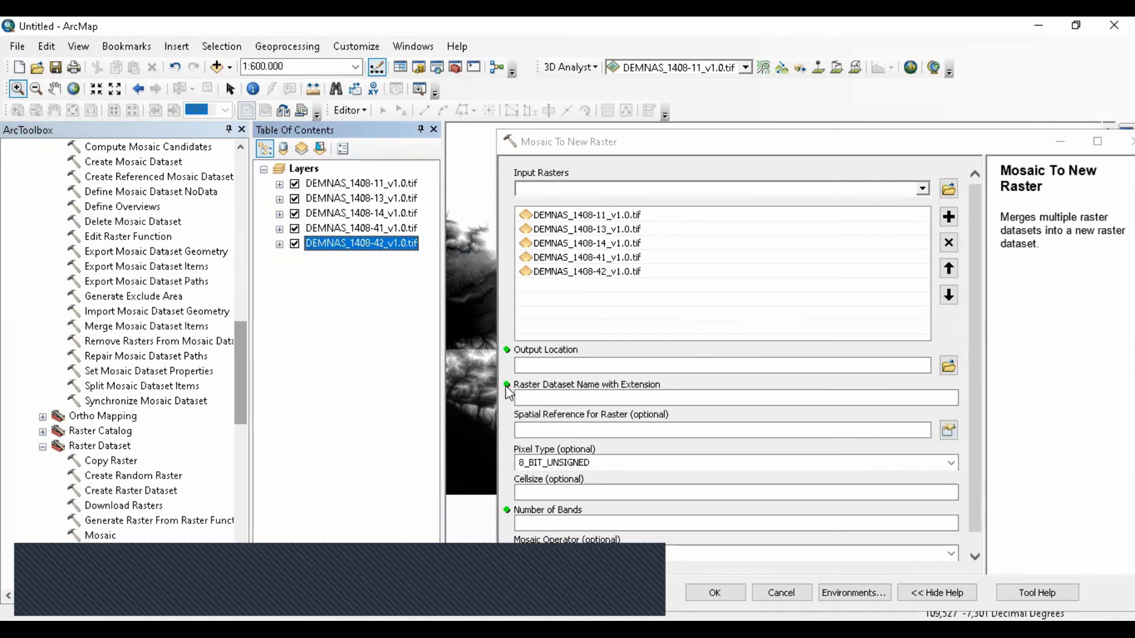
Step: Set the mosaic's output location to the folder E:\SIg Terapan Raster
{"action": "left_click", "coordinate": [949, 367]}
{"action": "left_click", "coordinate": [819, 271]}
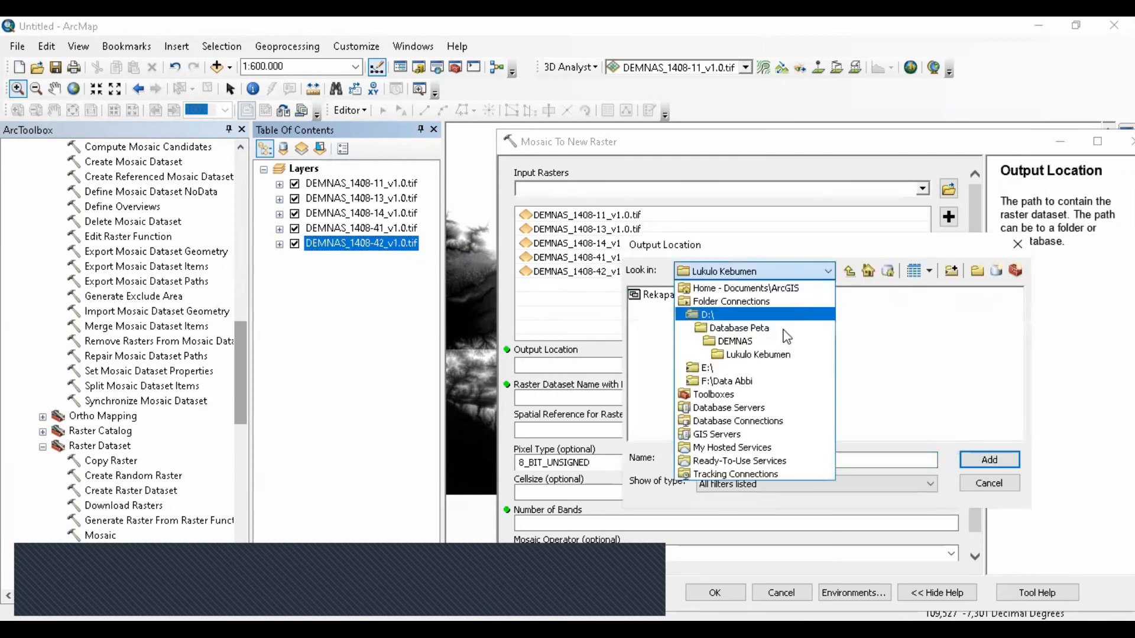
{"action": "left_click", "coordinate": [772, 368]}
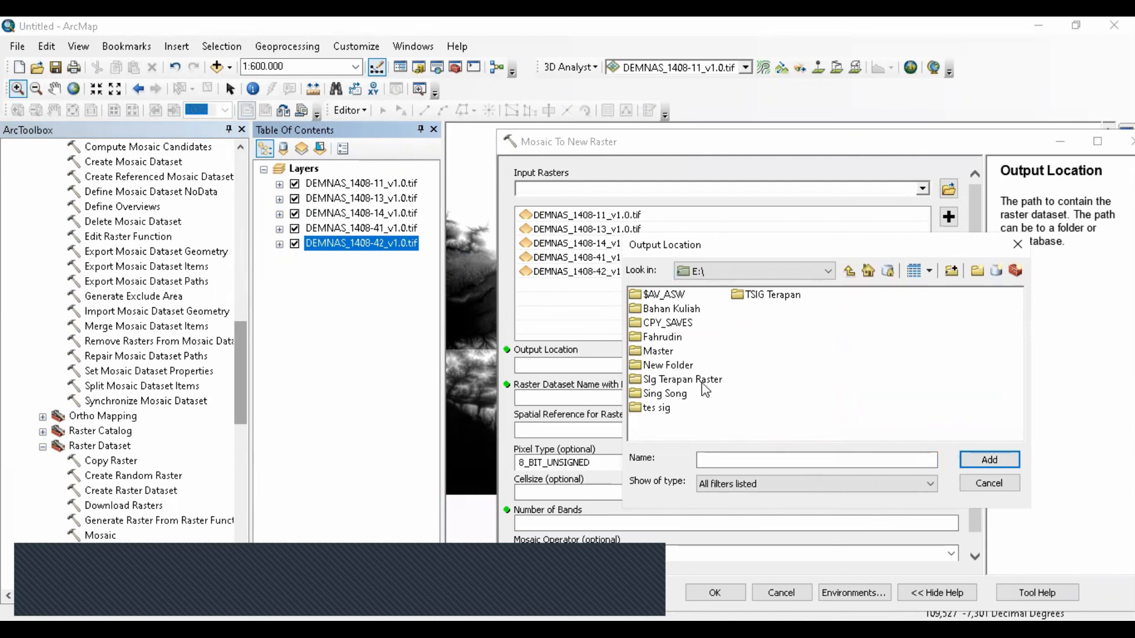
{"action": "double_click", "coordinate": [762, 292]}
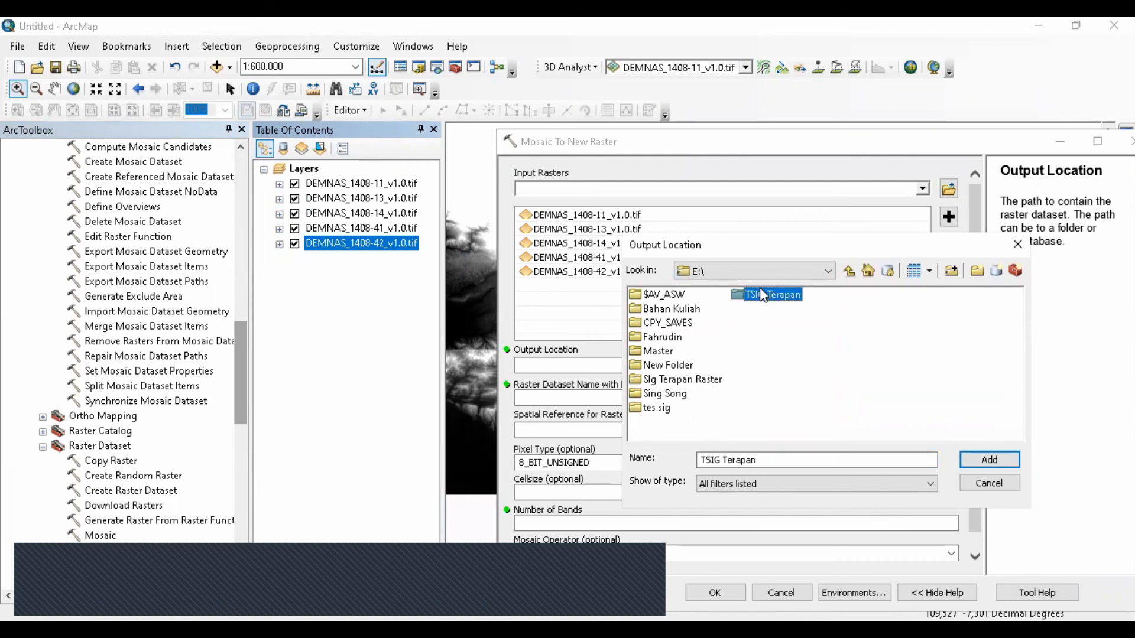
{"action": "left_click", "coordinate": [849, 271]}
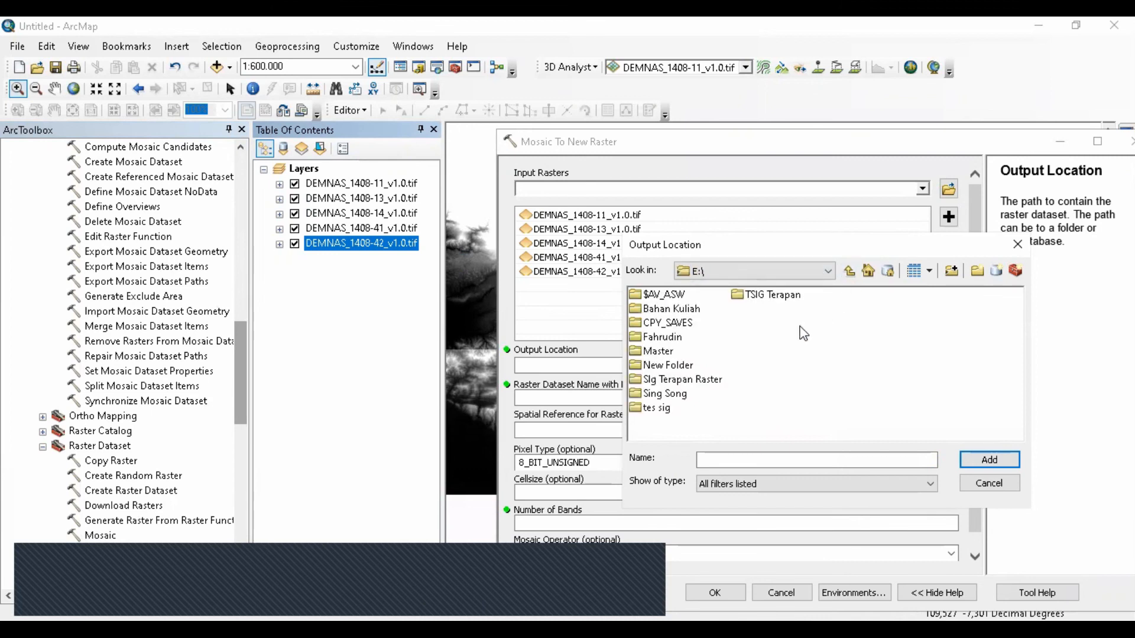
{"action": "double_click", "coordinate": [685, 381]}
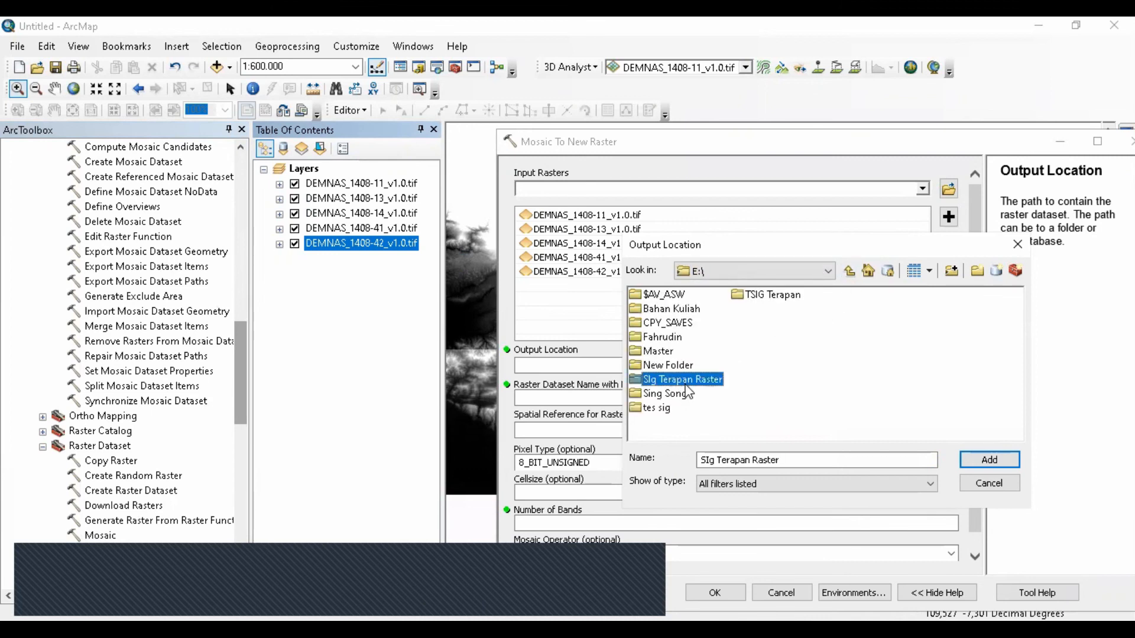
{"action": "left_click", "coordinate": [848, 272]}
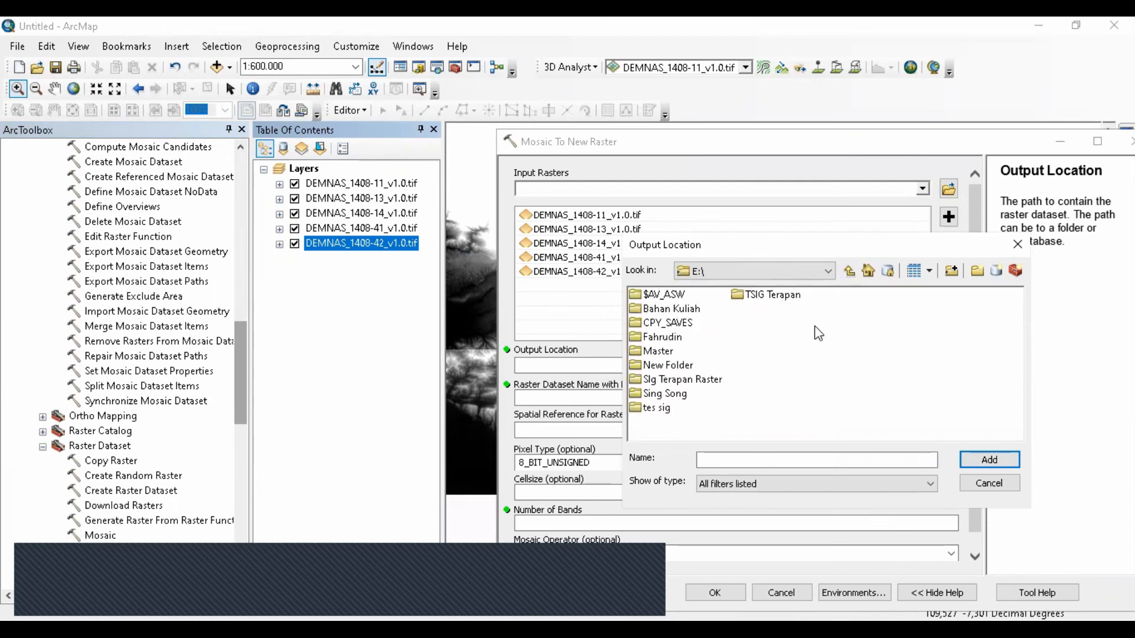
{"action": "left_click", "coordinate": [702, 380]}
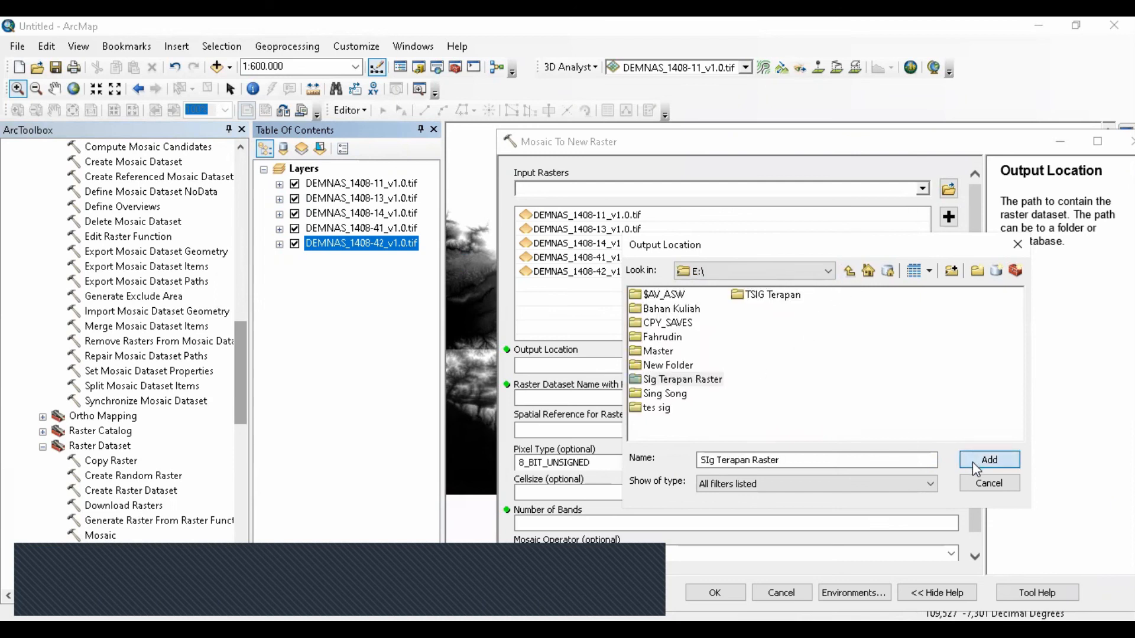
{"action": "left_click", "coordinate": [973, 461]}
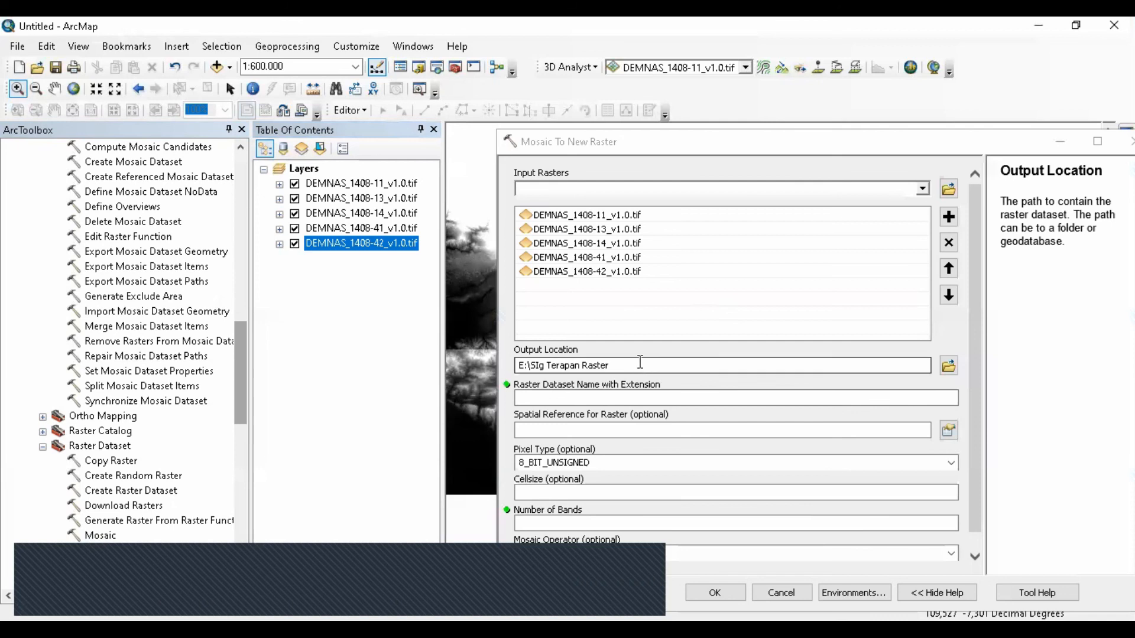
Step: Name the output raster dataset Kebumen.tif
{"action": "left_click", "coordinate": [590, 398]}
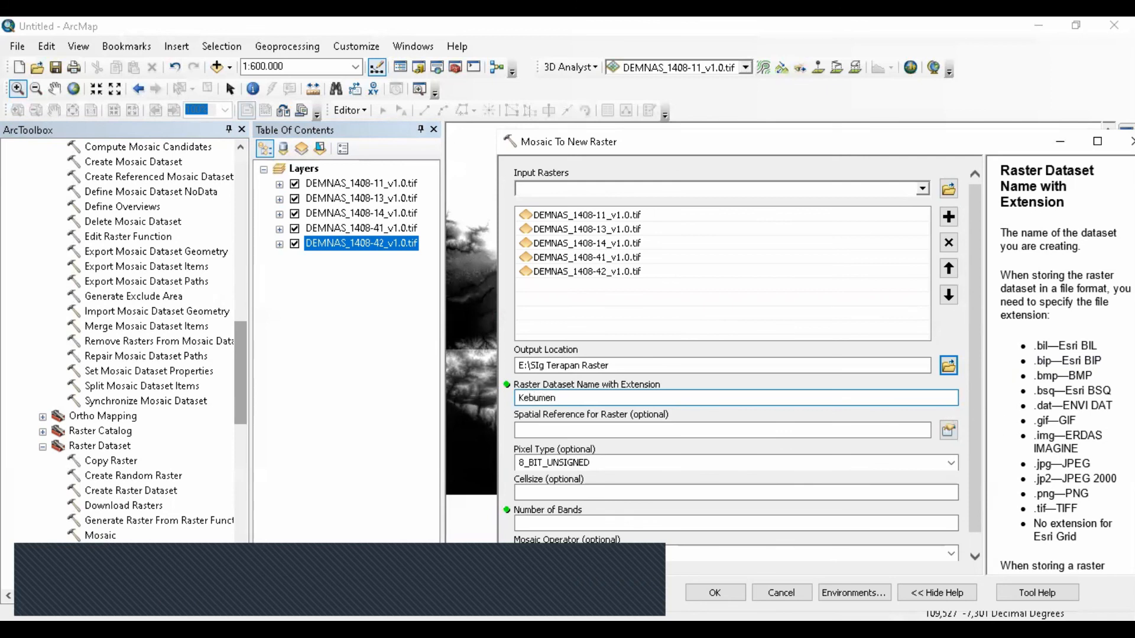
{"action": "left_click_drag", "start_coordinate": [1047, 509], "coordinate": [1040, 509]}
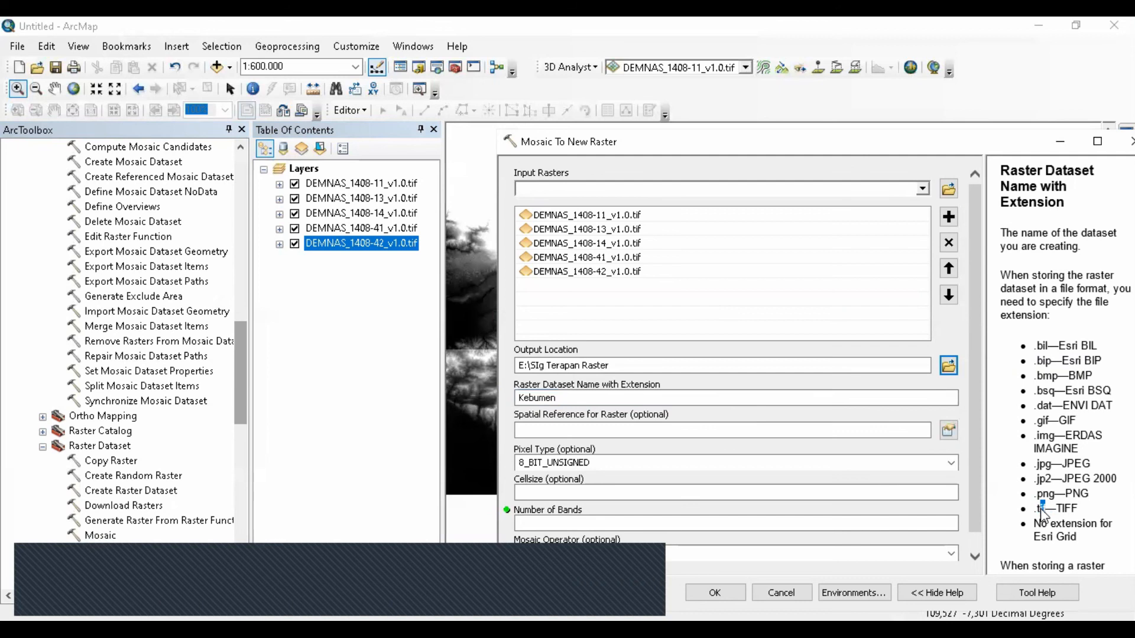
{"action": "left_click", "coordinate": [601, 396]}
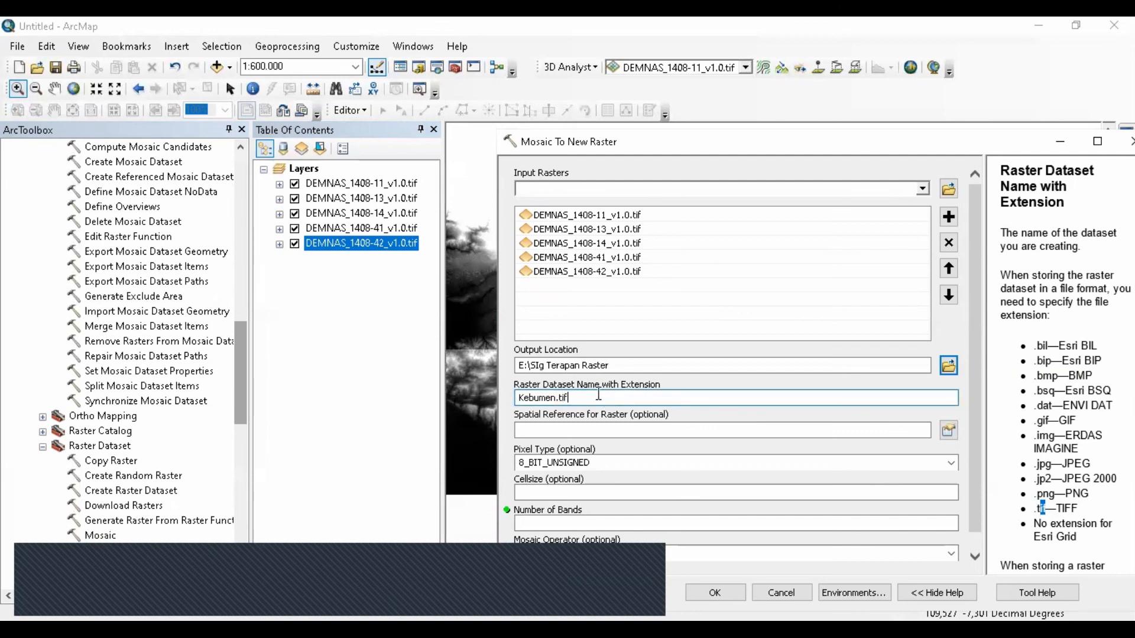
Step: Set the mosaic's spatial reference to WGS 1984 from the World geographic coordinate systems
{"action": "left_click", "coordinate": [789, 430]}
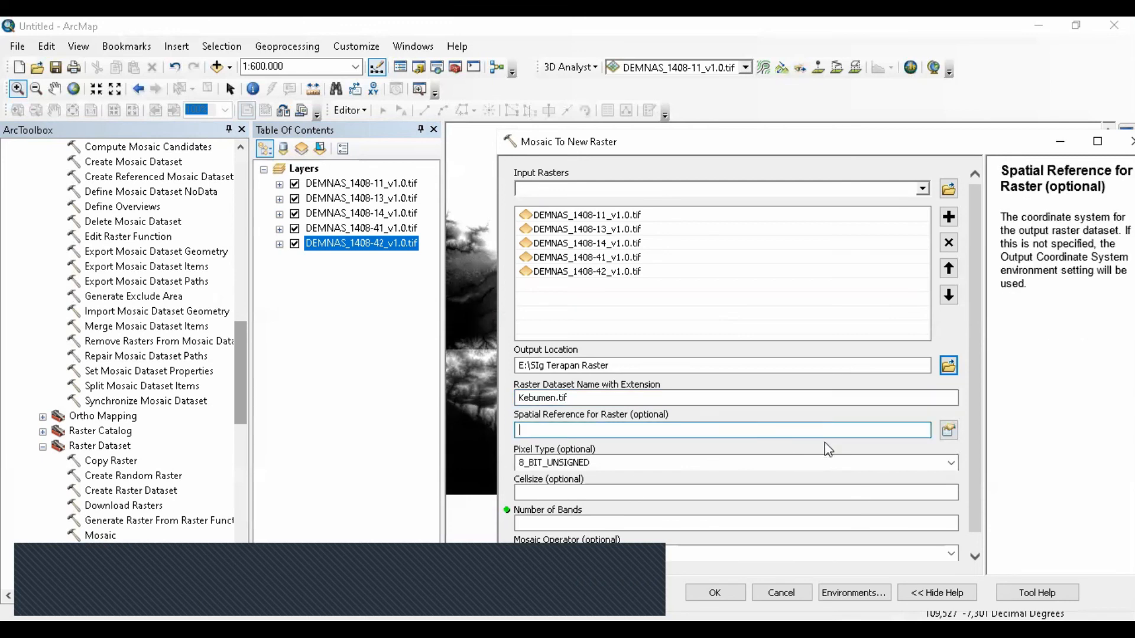
{"action": "left_click", "coordinate": [948, 430]}
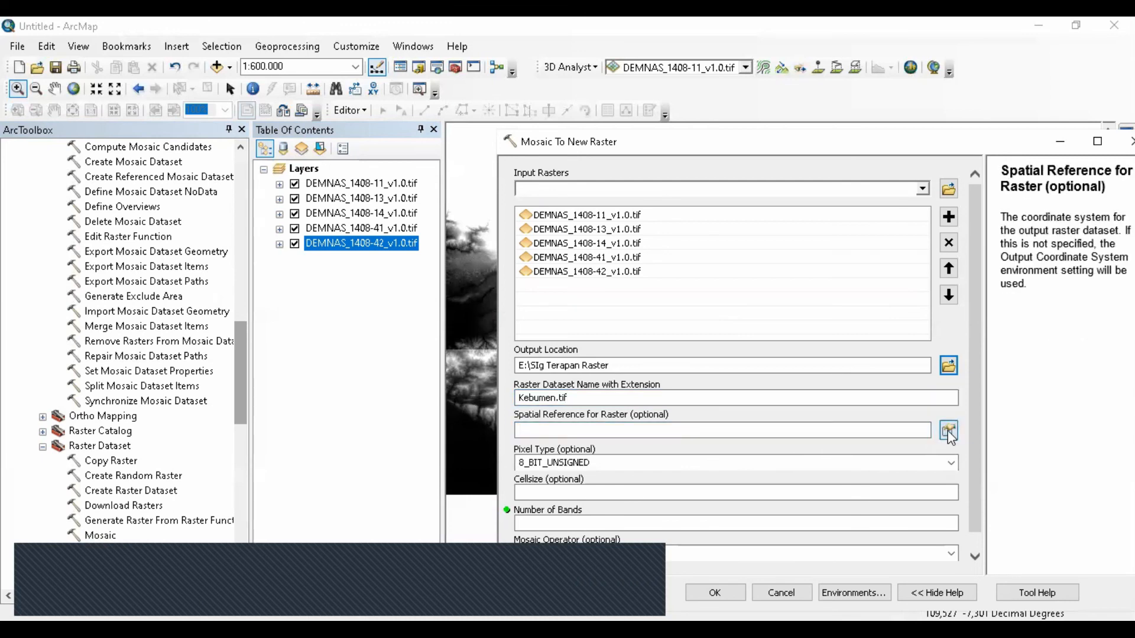
{"action": "double_click", "coordinate": [781, 267]}
{"action": "scroll", "coordinate": [821, 306], "scroll_direction": "up", "scroll_amount": 1}
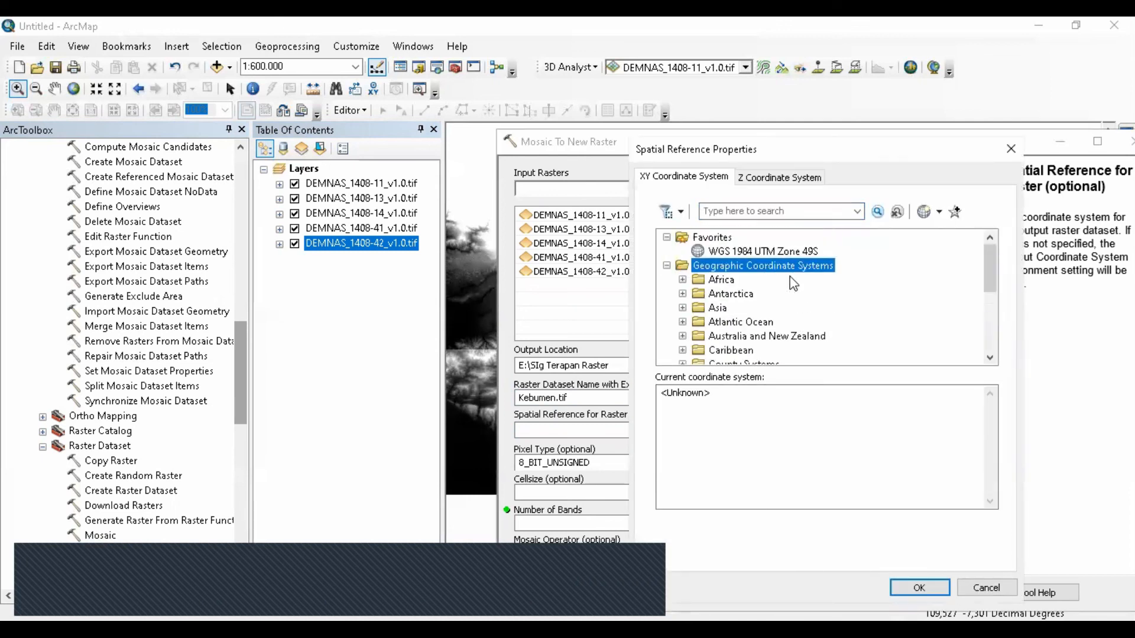
{"action": "scroll", "coordinate": [792, 290], "scroll_direction": "down", "scroll_amount": 4}
{"action": "double_click", "coordinate": [739, 322]}
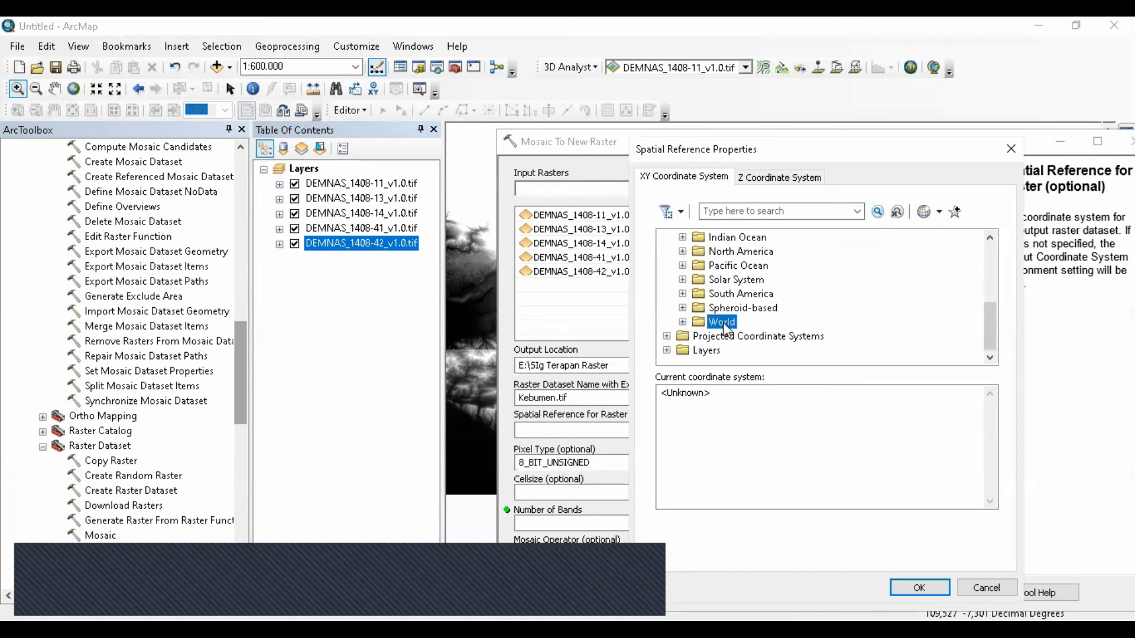
{"action": "scroll", "coordinate": [795, 331], "scroll_direction": "down", "scroll_amount": 4}
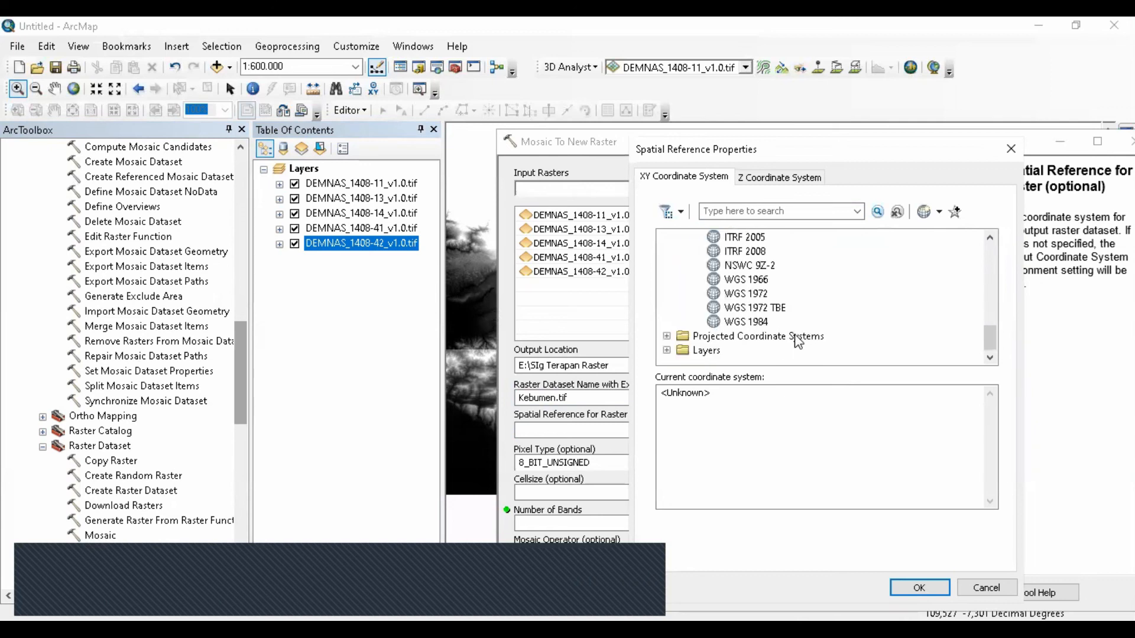
{"action": "left_click", "coordinate": [767, 322]}
{"action": "left_click", "coordinate": [916, 588]}
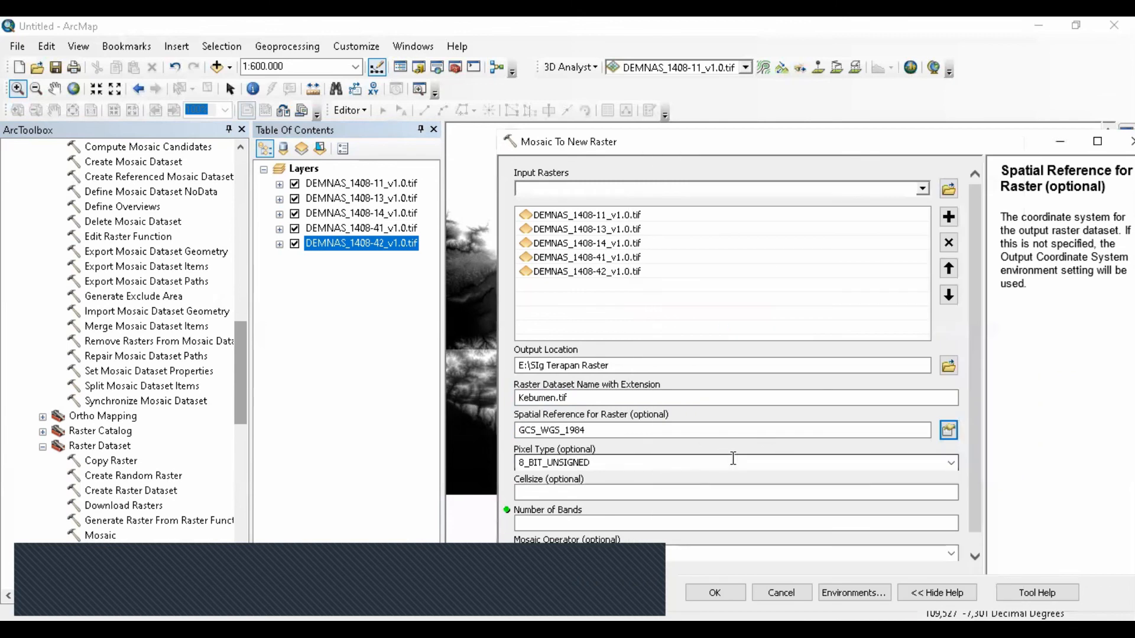
Step: Set the mosaic's pixel type to 32_BIT_UNSIGNED
{"action": "left_click", "coordinate": [950, 465]}
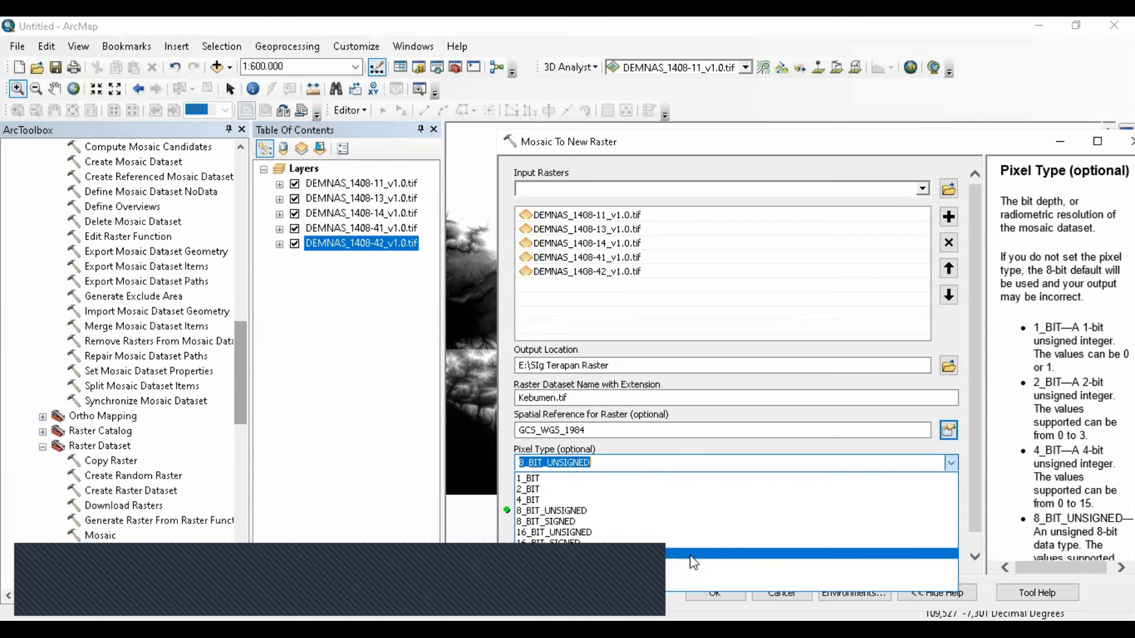
{"action": "left_click", "coordinate": [690, 555]}
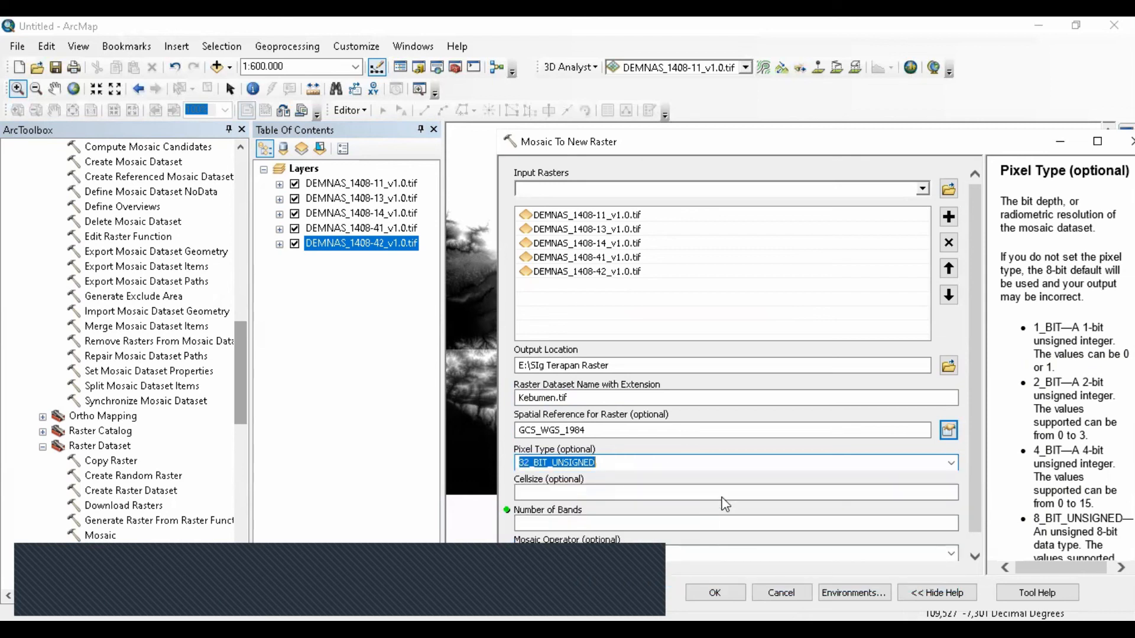
{"action": "left_click", "coordinate": [851, 490]}
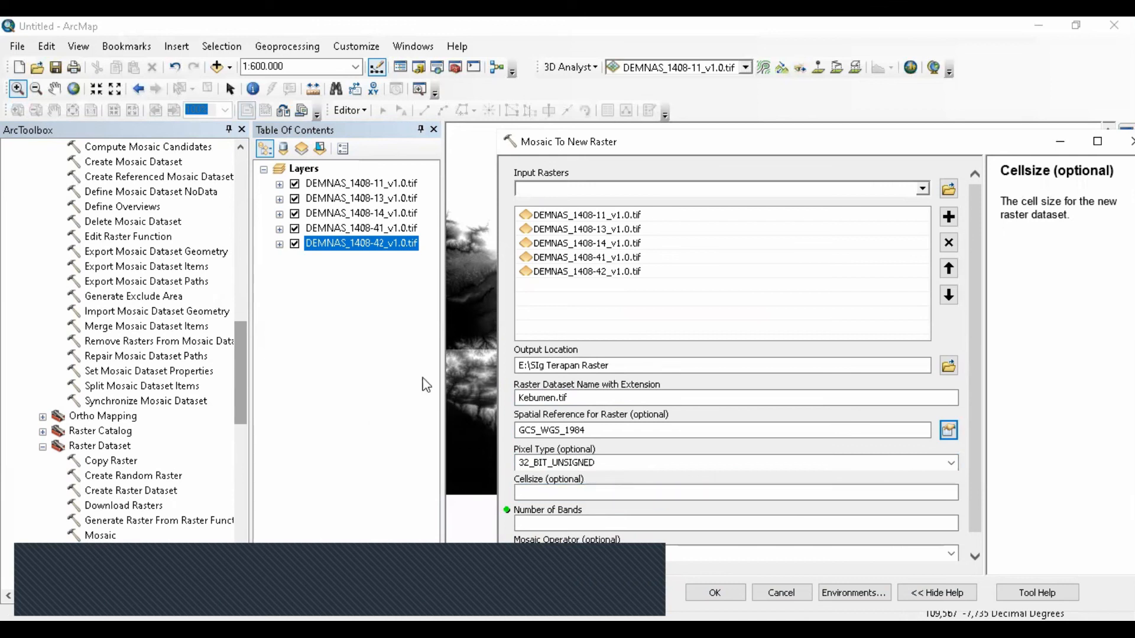
Step: Set the number of bands to 1 and run the mosaic with the LAST mosaic operator
{"action": "left_click", "coordinate": [823, 519]}
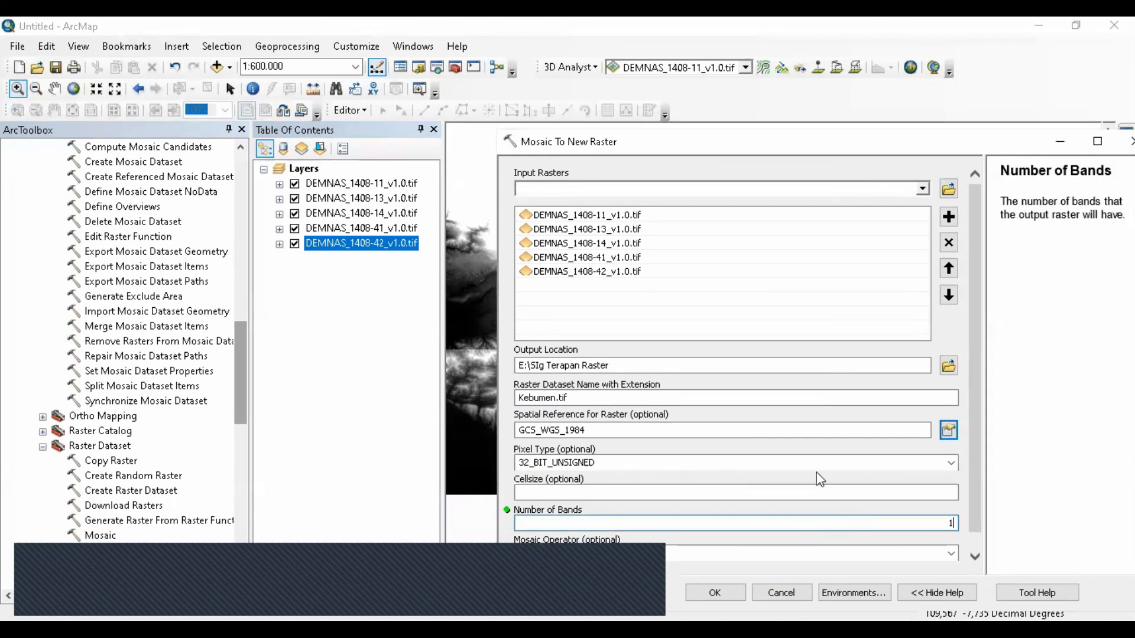
{"action": "type", "text": "1"}
{"action": "scroll", "coordinate": [979, 519], "scroll_direction": "down", "scroll_amount": 1}
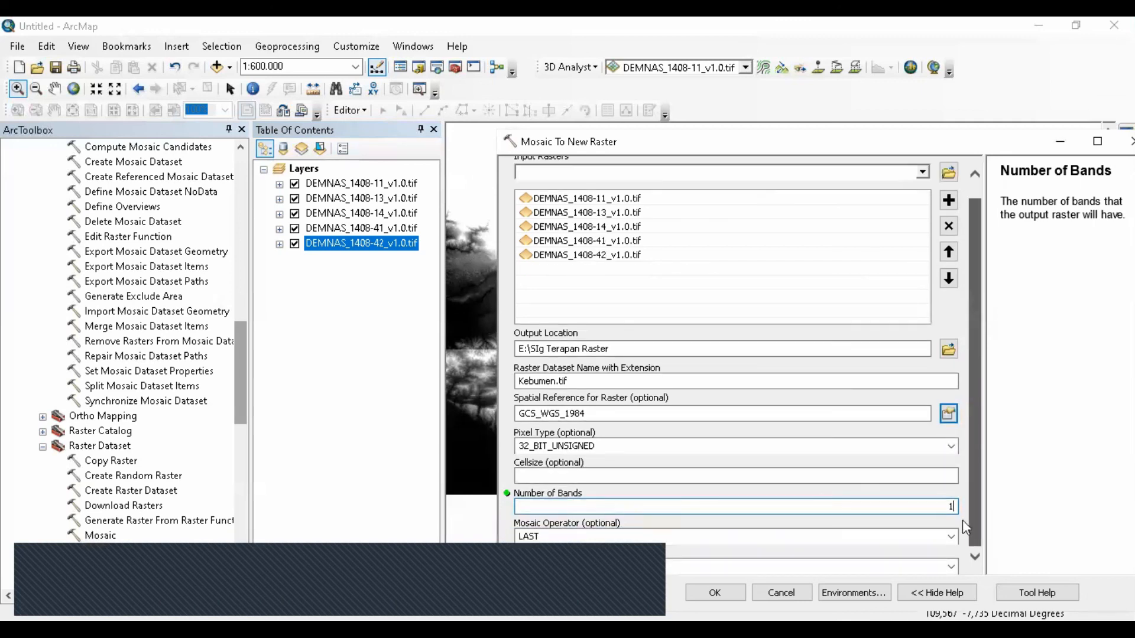
{"action": "left_click", "coordinate": [897, 525]}
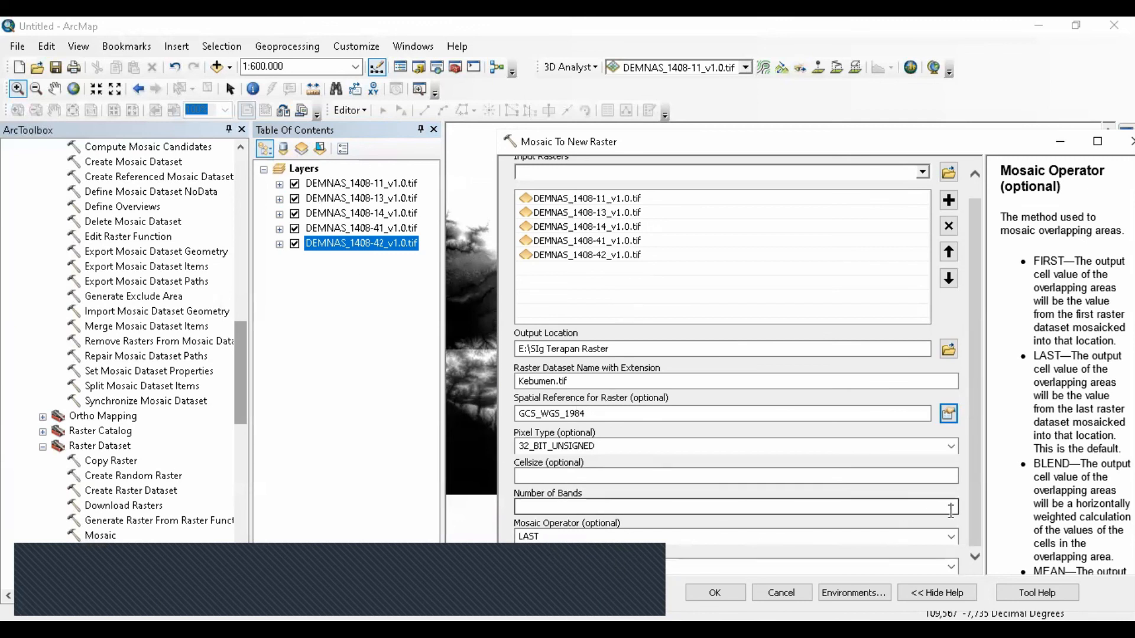
{"action": "left_click", "coordinate": [715, 593]}
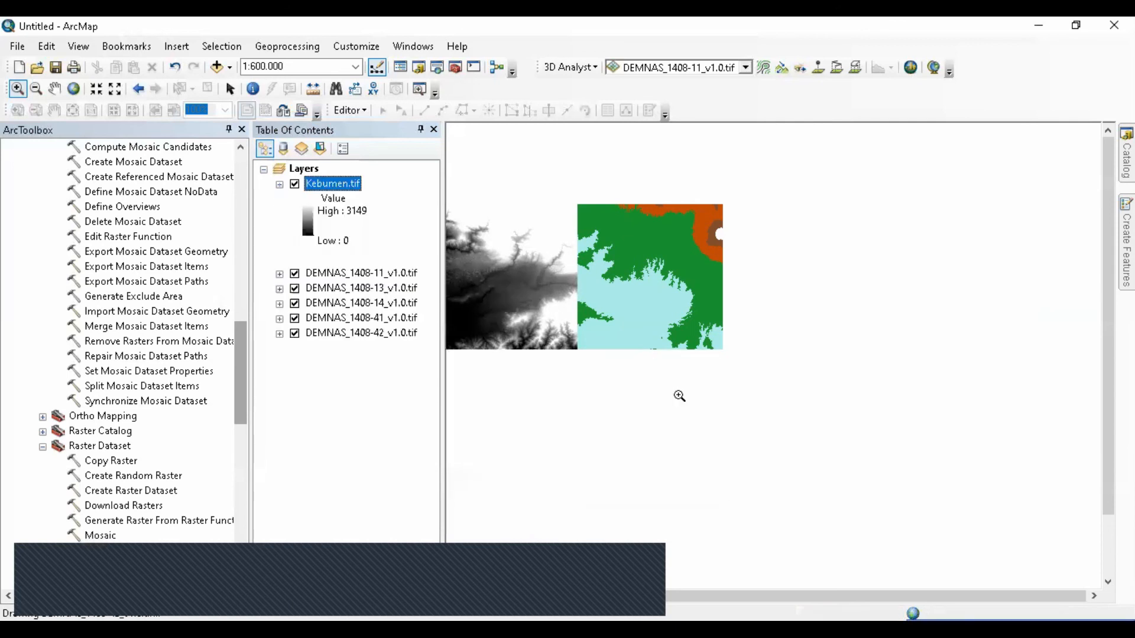
Step: Hide the five source DEMNAS tile layers so only Kebumen.tif is displayed
{"action": "left_click", "coordinate": [294, 274]}
{"action": "left_click", "coordinate": [294, 289]}
{"action": "left_click", "coordinate": [294, 303]}
{"action": "left_click", "coordinate": [294, 318]}
{"action": "left_click", "coordinate": [295, 334]}
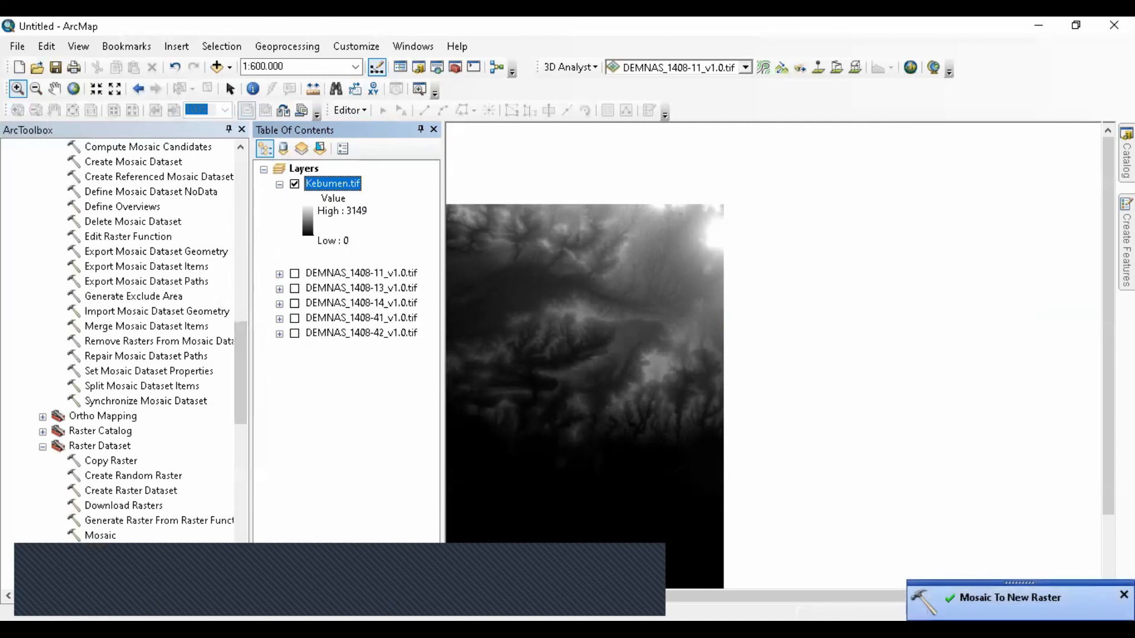
{"action": "left_click", "coordinate": [1123, 595]}
Step: Apply the multicolour elevation ramp running from light blue through green, orange and brown to white to Kebumen.tif's stretched symbology
{"action": "right_click", "coordinate": [350, 186]}
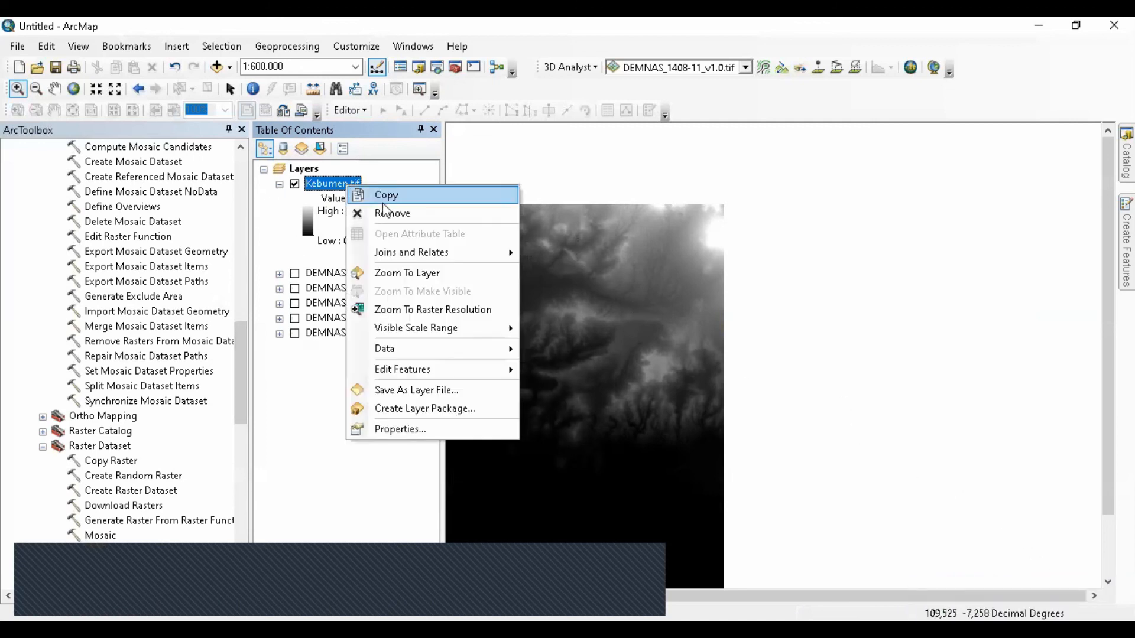
{"action": "left_click", "coordinate": [414, 274]}
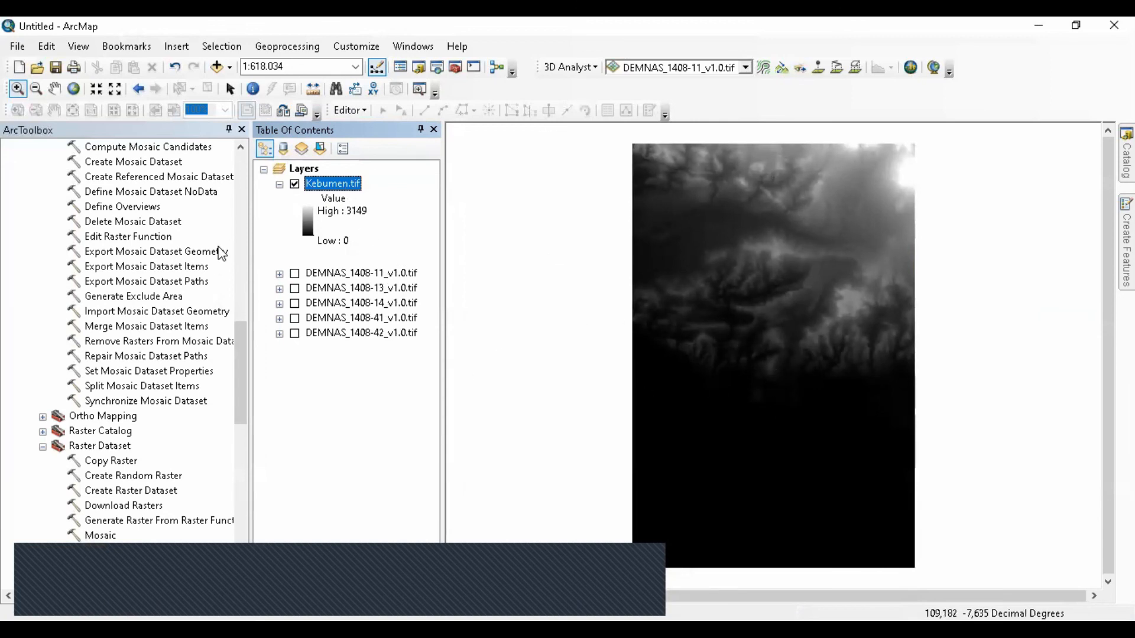
{"action": "double_click", "coordinate": [323, 184]}
{"action": "left_click", "coordinate": [546, 150]}
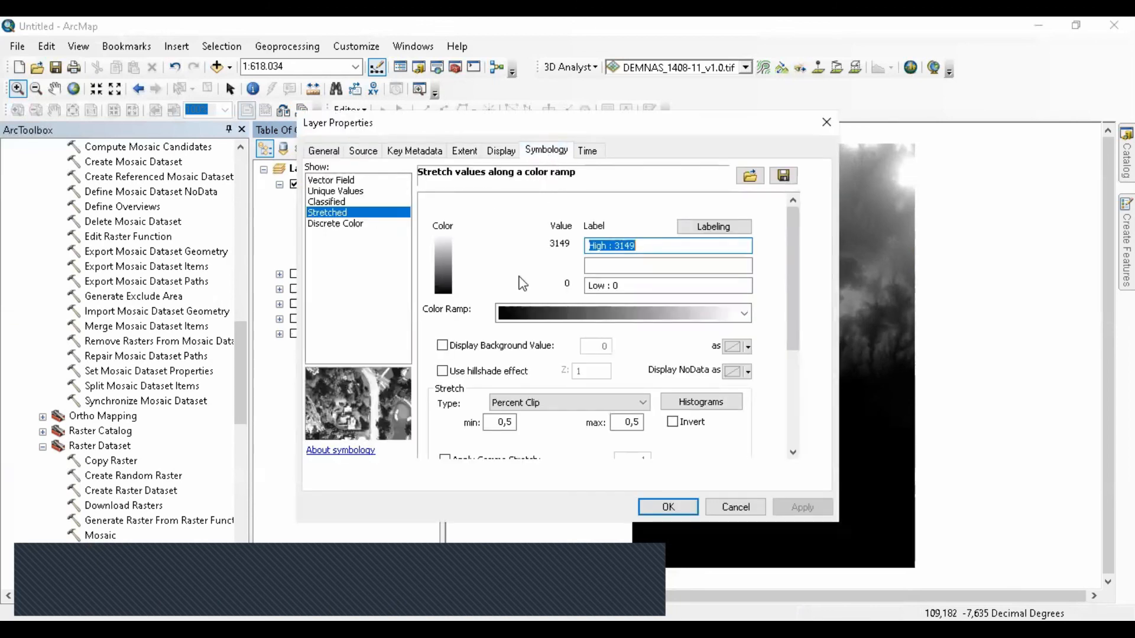
{"action": "left_click", "coordinate": [548, 312]}
{"action": "left_click", "coordinate": [595, 253]}
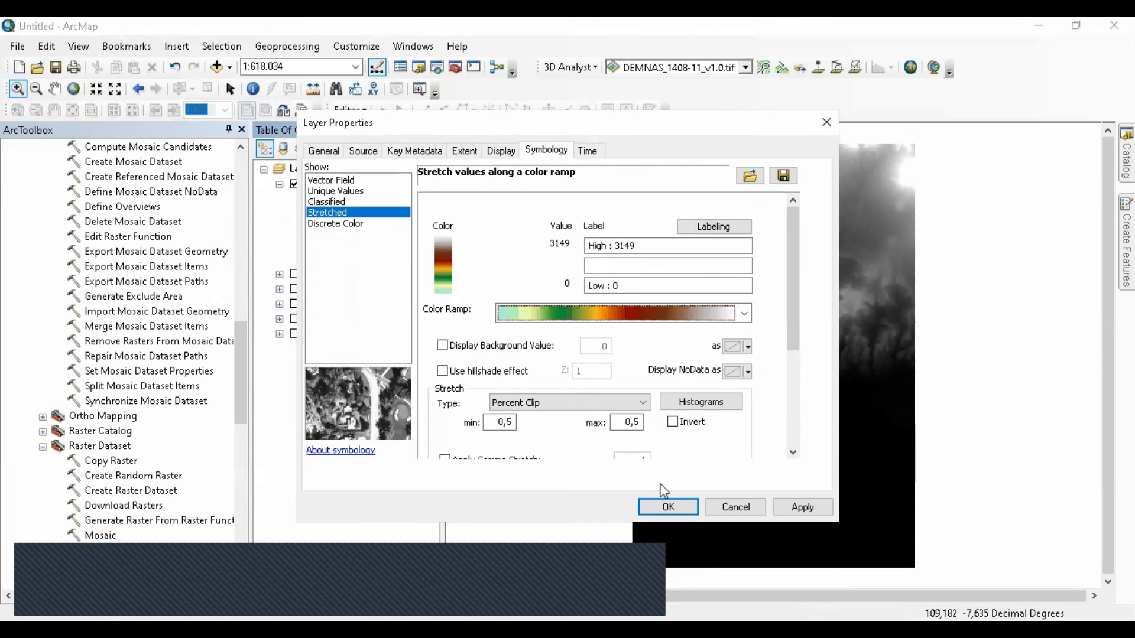
{"action": "left_click", "coordinate": [665, 506]}
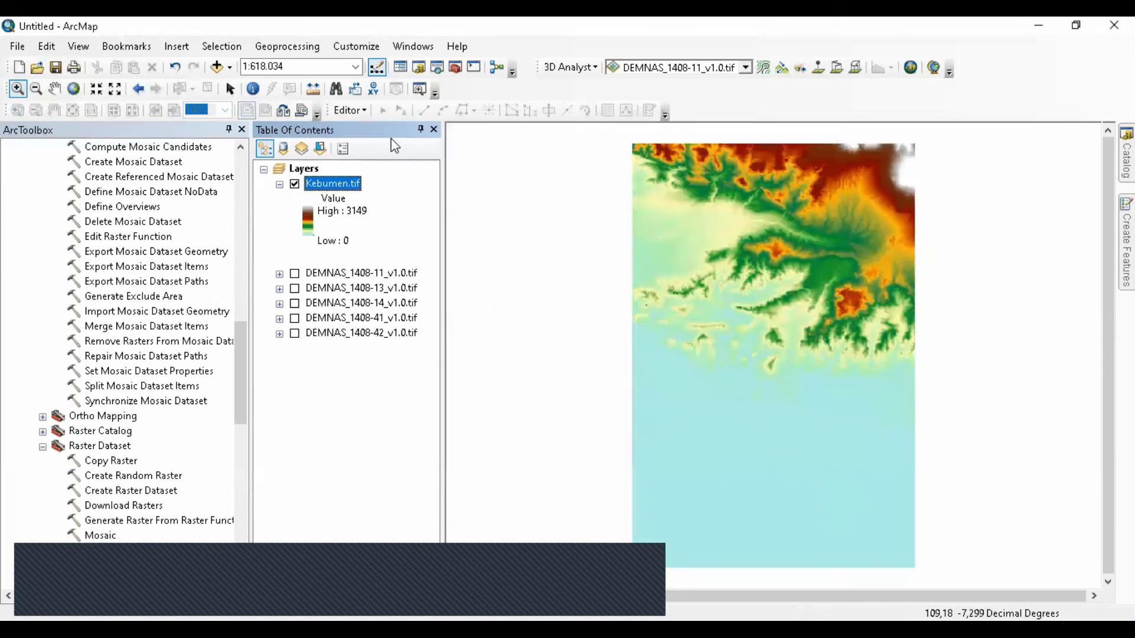
Step: Examine the classified symbology and class break values for Kebumen.tif, and leave the layer properties without applying changes
{"action": "double_click", "coordinate": [346, 185]}
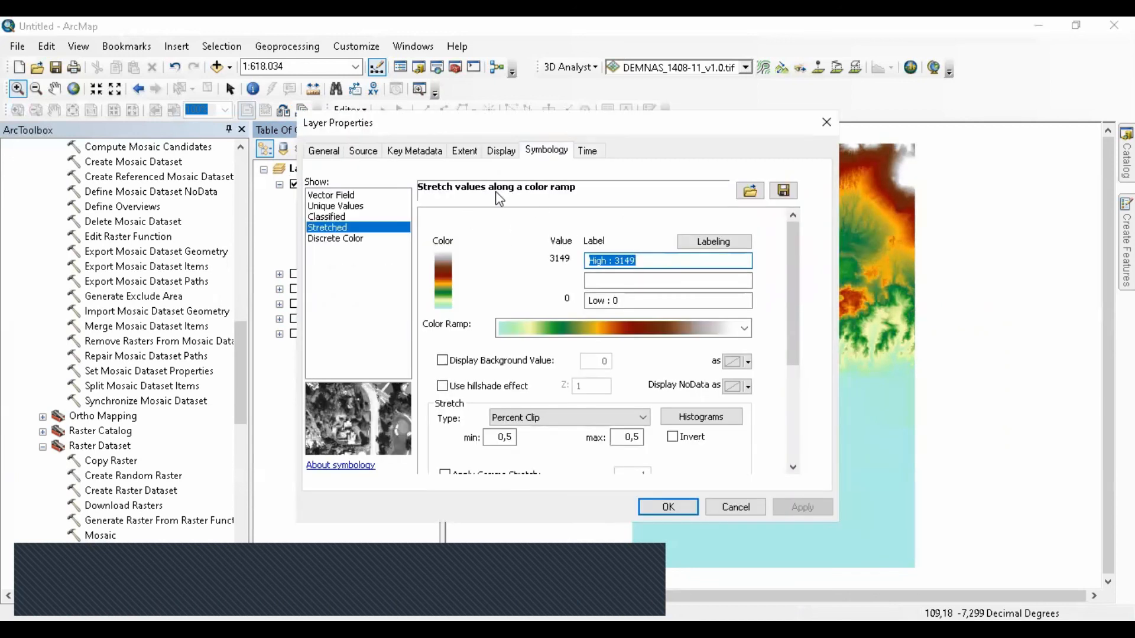
{"action": "left_click", "coordinate": [345, 217]}
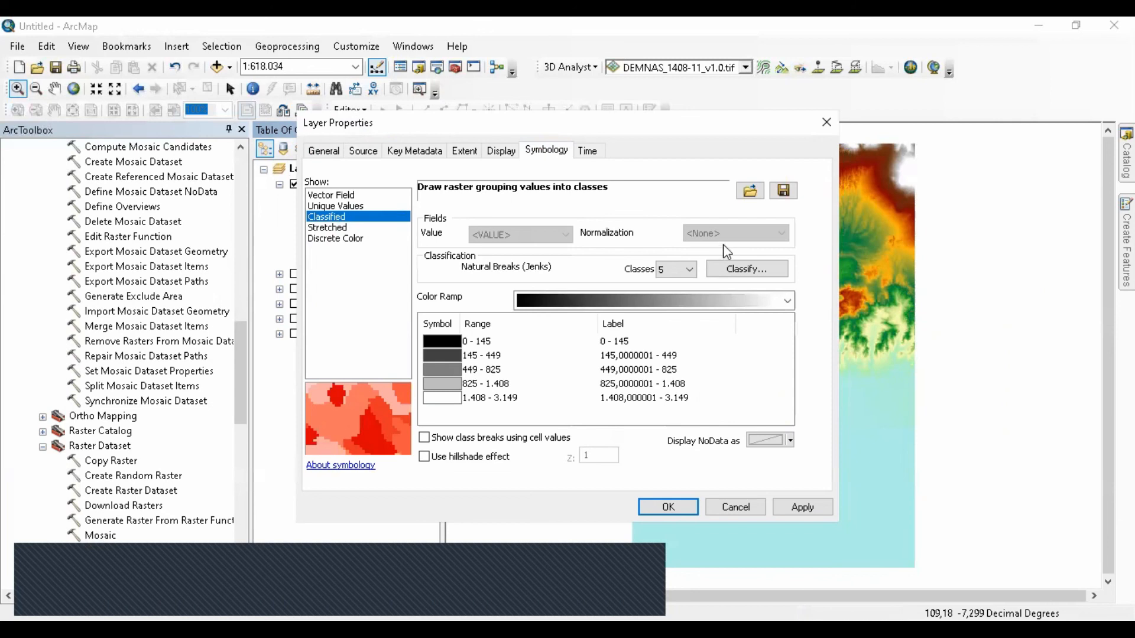
{"action": "left_click", "coordinate": [743, 273]}
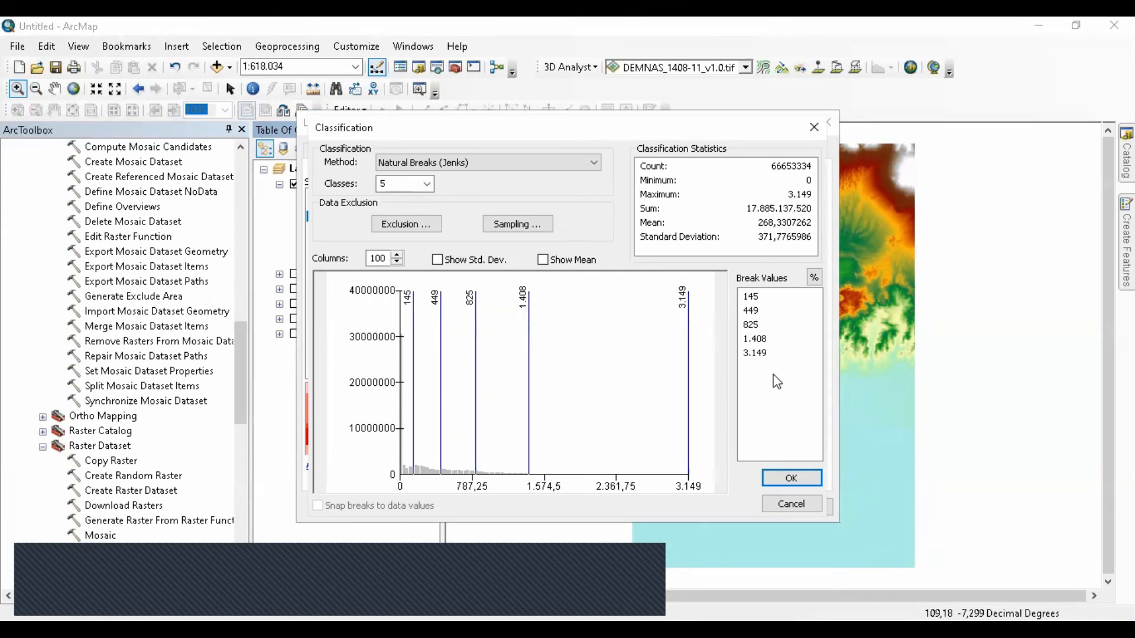
{"action": "left_click", "coordinate": [792, 503]}
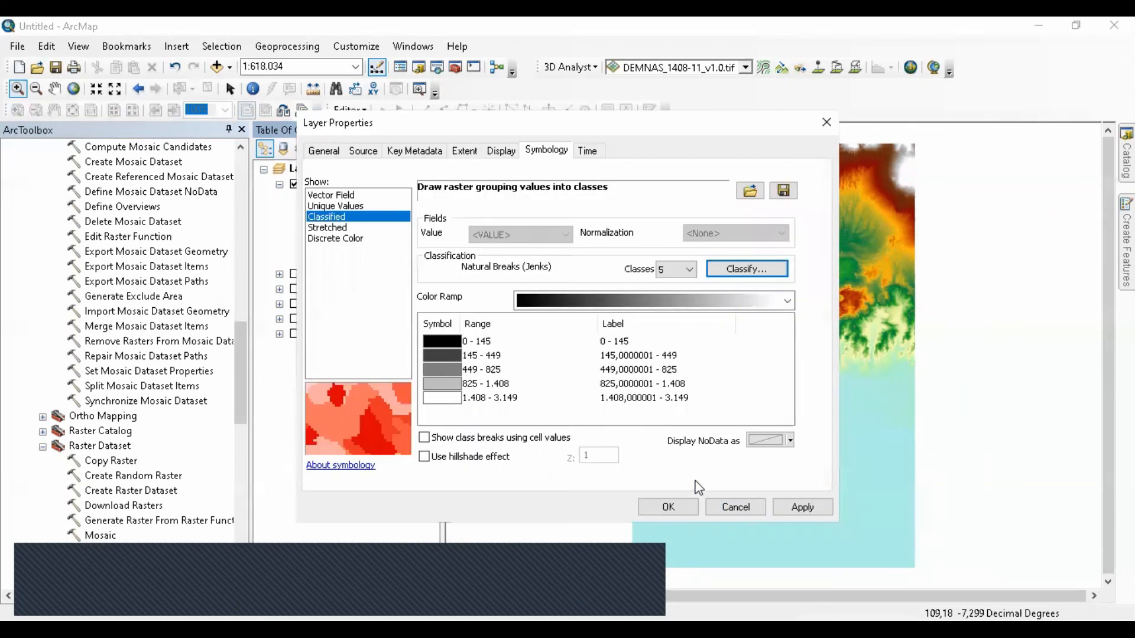
{"action": "left_click", "coordinate": [733, 507]}
Step: Inspect the legend value ranges of the DEMNAS tiles 1408-42, 1408-41, 1408-14 and 1408-13
{"action": "left_click", "coordinate": [279, 333]}
{"action": "left_click", "coordinate": [279, 333]}
{"action": "left_click", "coordinate": [279, 319]}
{"action": "left_click", "coordinate": [279, 318]}
{"action": "left_click", "coordinate": [280, 303]}
{"action": "left_click", "coordinate": [280, 304]}
{"action": "left_click", "coordinate": [279, 289]}
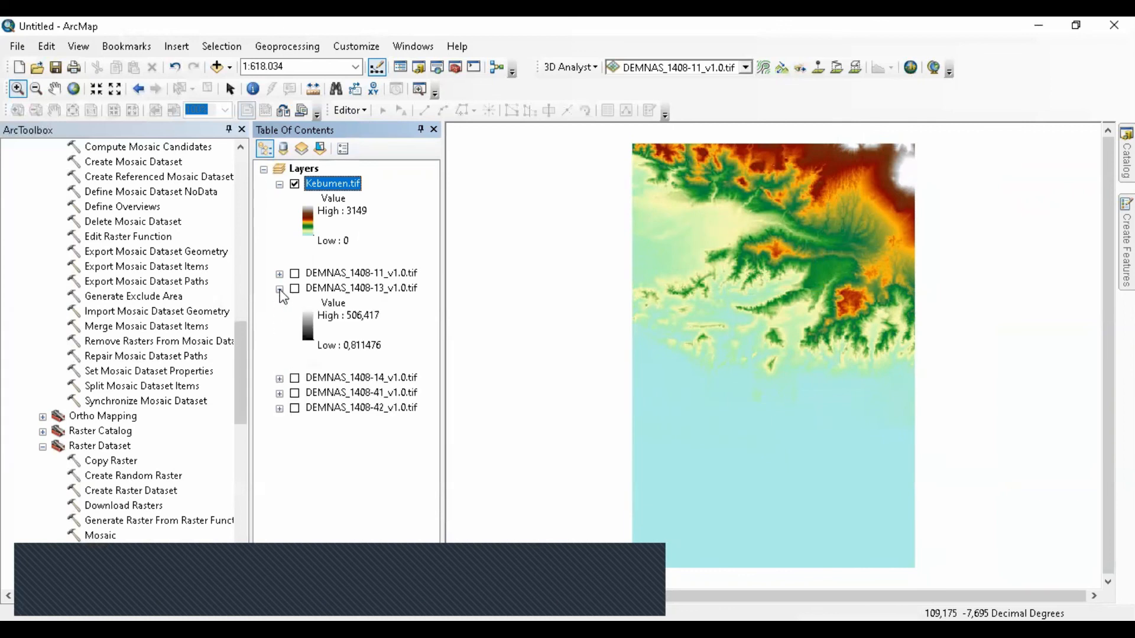
{"action": "left_click", "coordinate": [280, 289]}
Step: Compare the DEMNAS 1408-11 tile's legend and display with Kebumen.tif, and restore the original layer visibility
{"action": "left_click", "coordinate": [279, 273]}
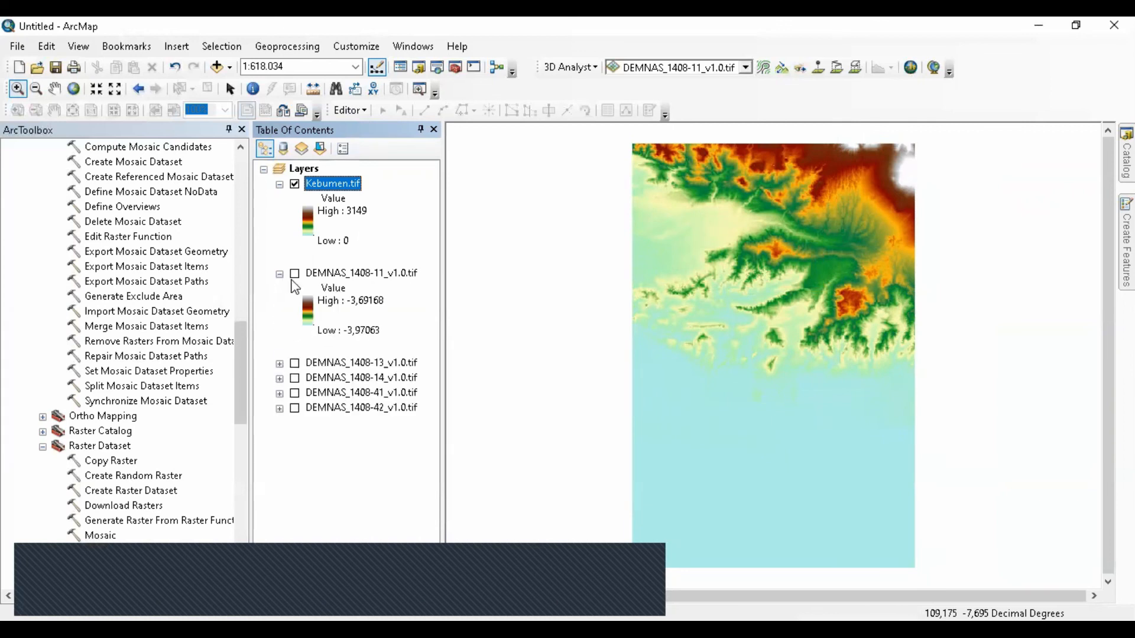
{"action": "left_click", "coordinate": [302, 274]}
{"action": "left_click", "coordinate": [295, 275]}
{"action": "left_click", "coordinate": [291, 277]}
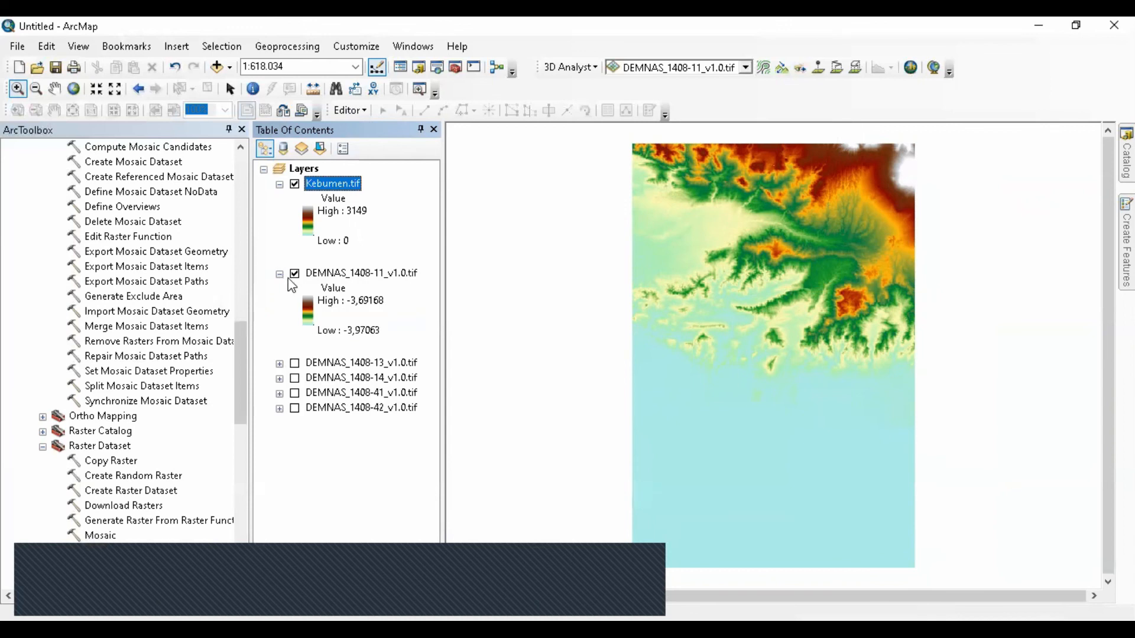
{"action": "left_click", "coordinate": [294, 185]}
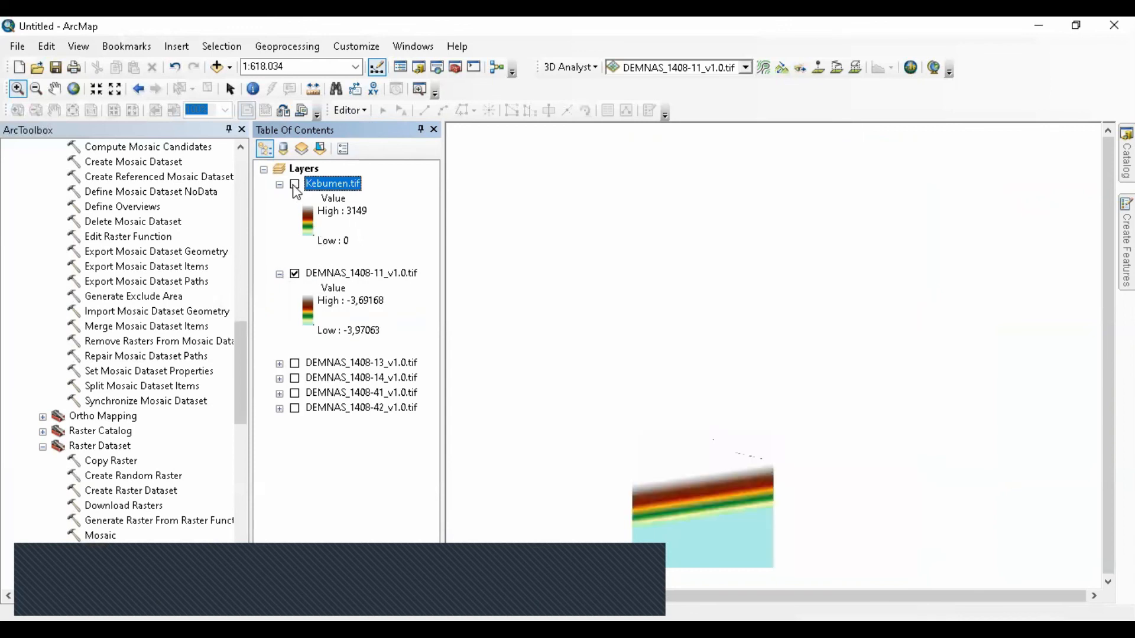
{"action": "left_click", "coordinate": [294, 274]}
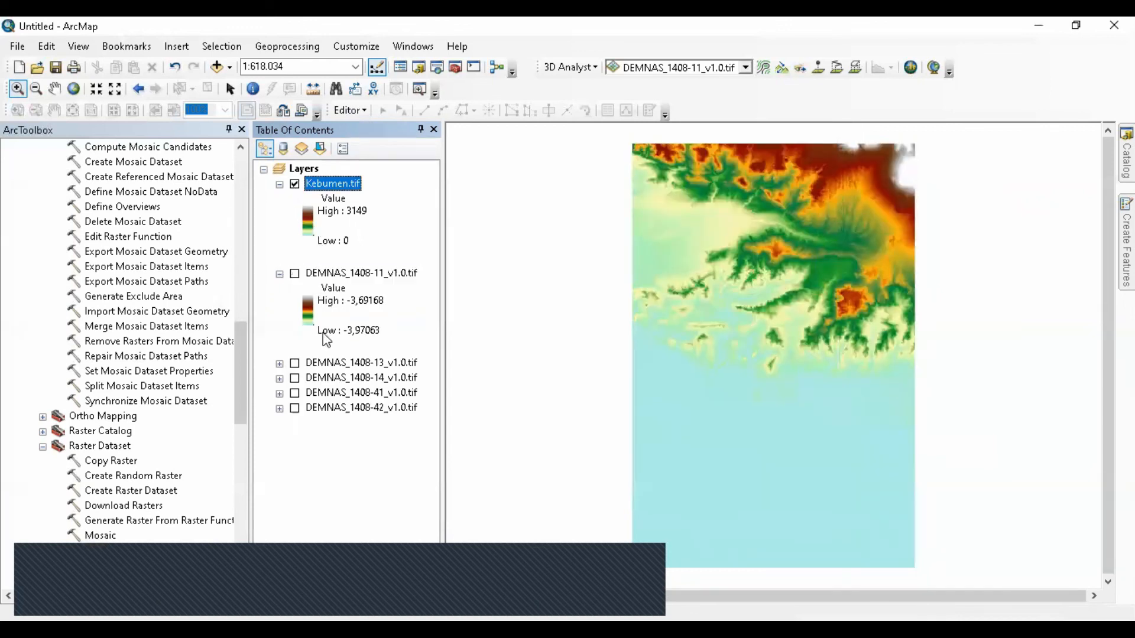
{"action": "left_click", "coordinate": [279, 274]}
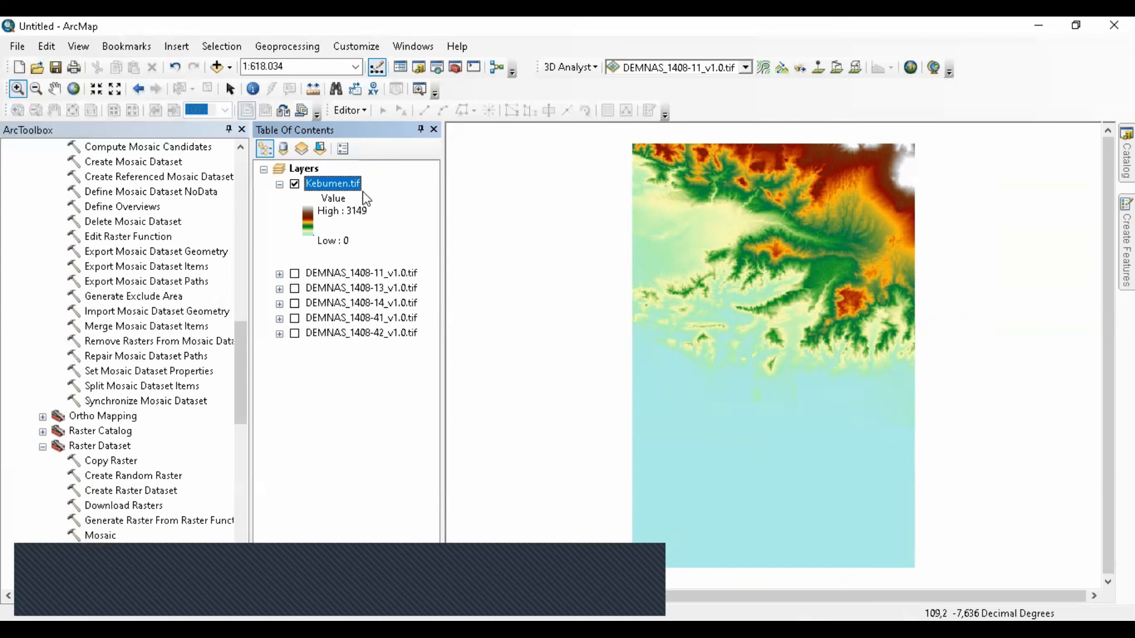
Step: Copy the Kebumen.tif layer from the current map
{"action": "left_click", "coordinate": [362, 276]}
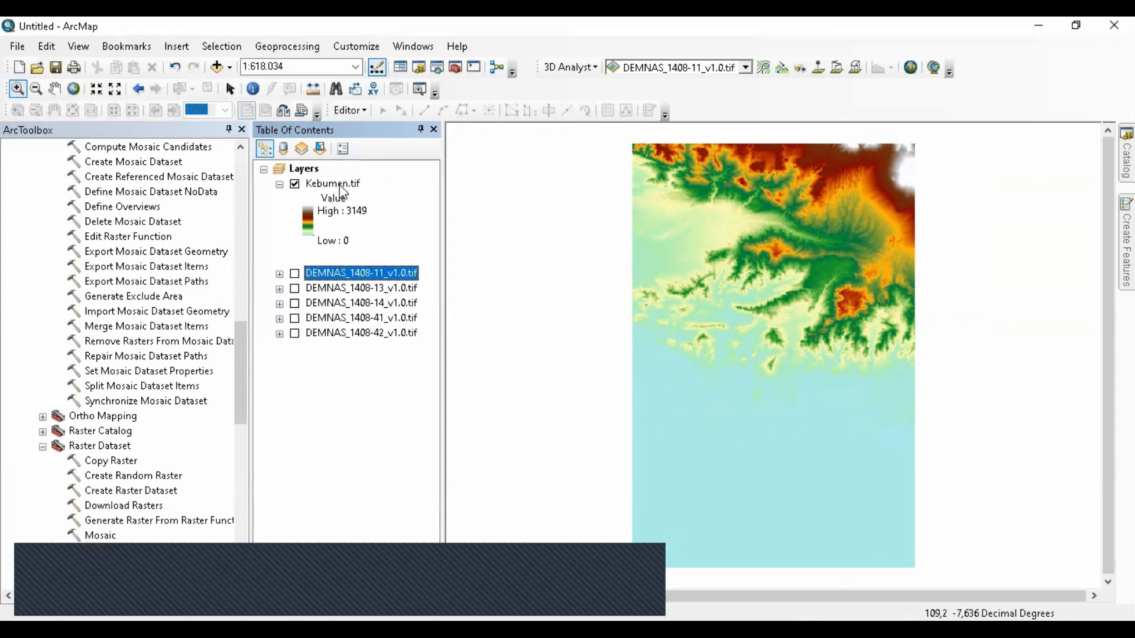
{"action": "right_click", "coordinate": [339, 184]}
{"action": "left_click", "coordinate": [362, 203]}
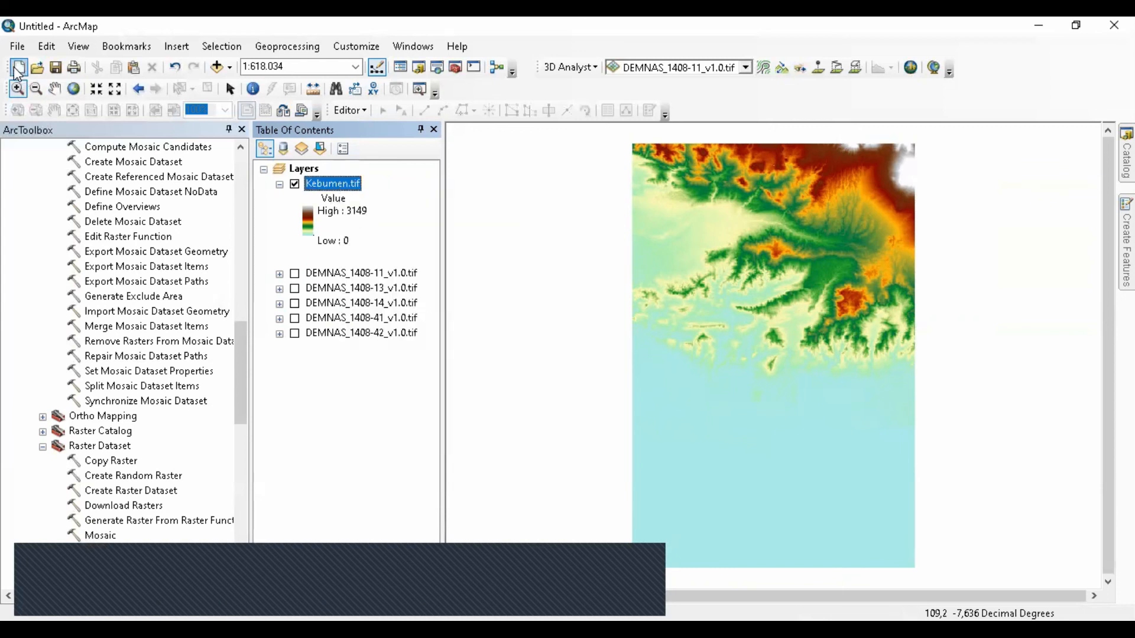
Step: Create a new document from the Blank Map template without saving the current untitled map
{"action": "left_click", "coordinate": [441, 229]}
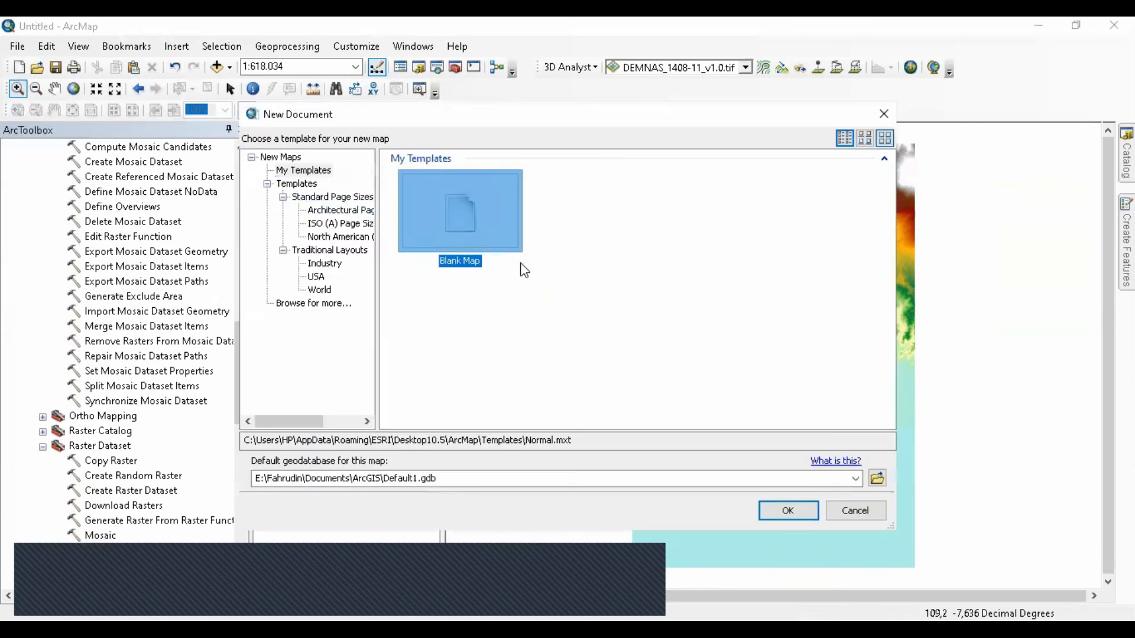
{"action": "left_click", "coordinate": [795, 509]}
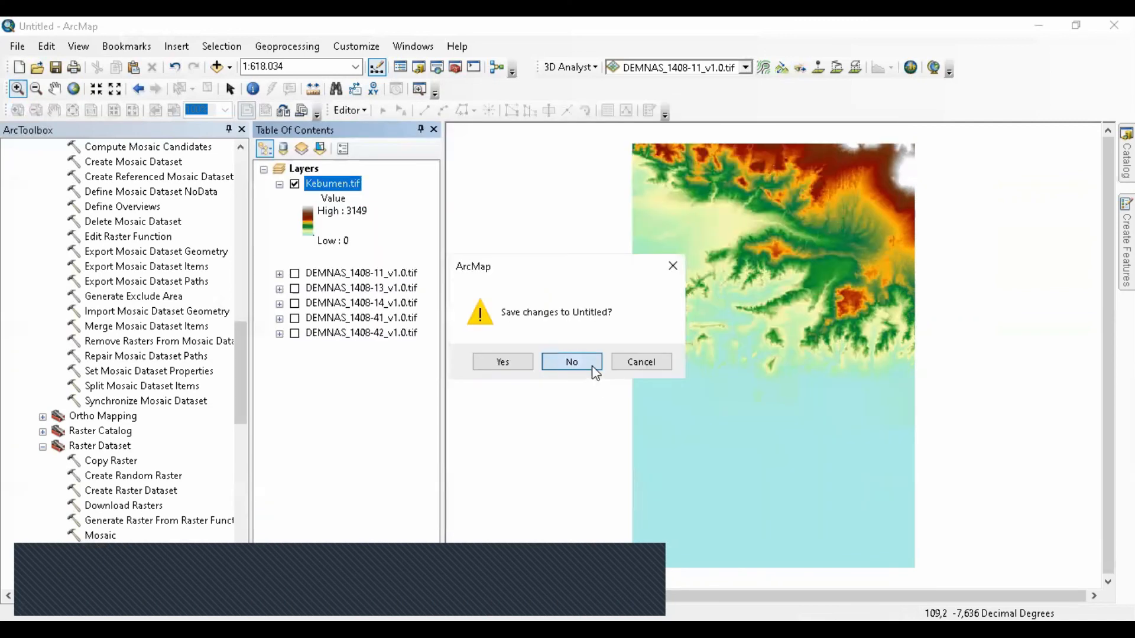
{"action": "left_click", "coordinate": [591, 365]}
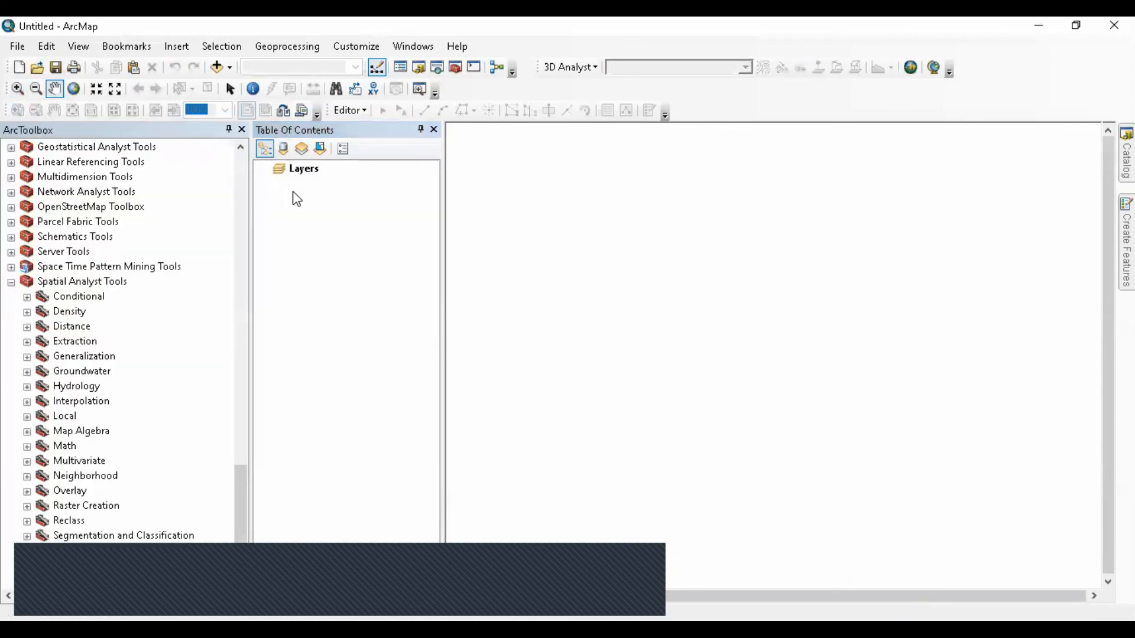
Step: Paste the copied Kebumen.tif layer into the Layers data frame
{"action": "right_click", "coordinate": [304, 168]}
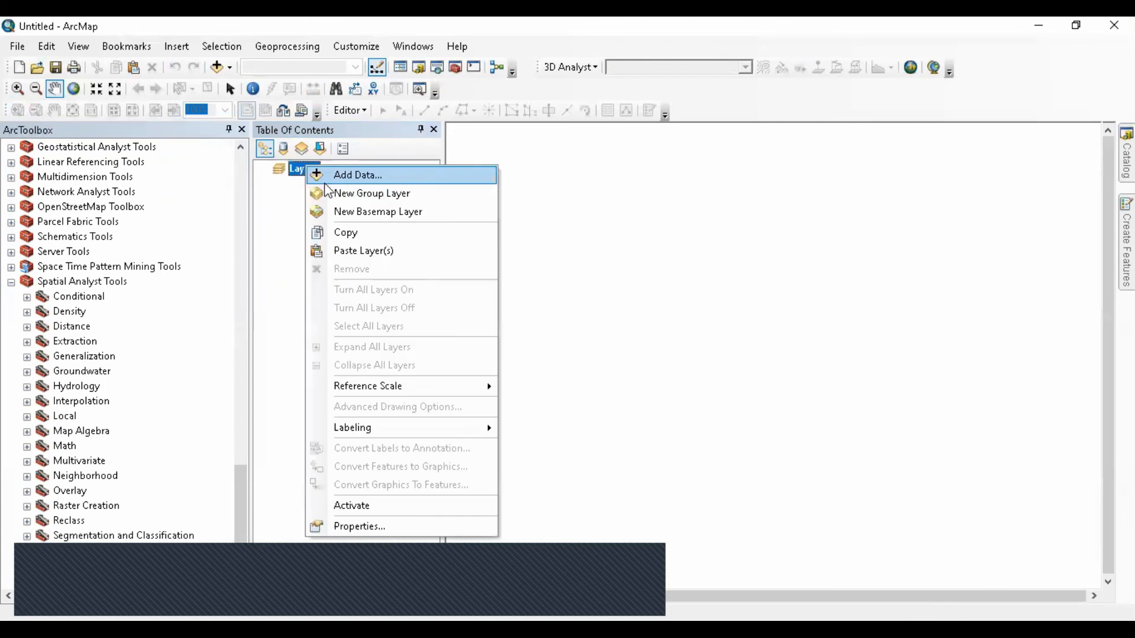
{"action": "left_click", "coordinate": [352, 251]}
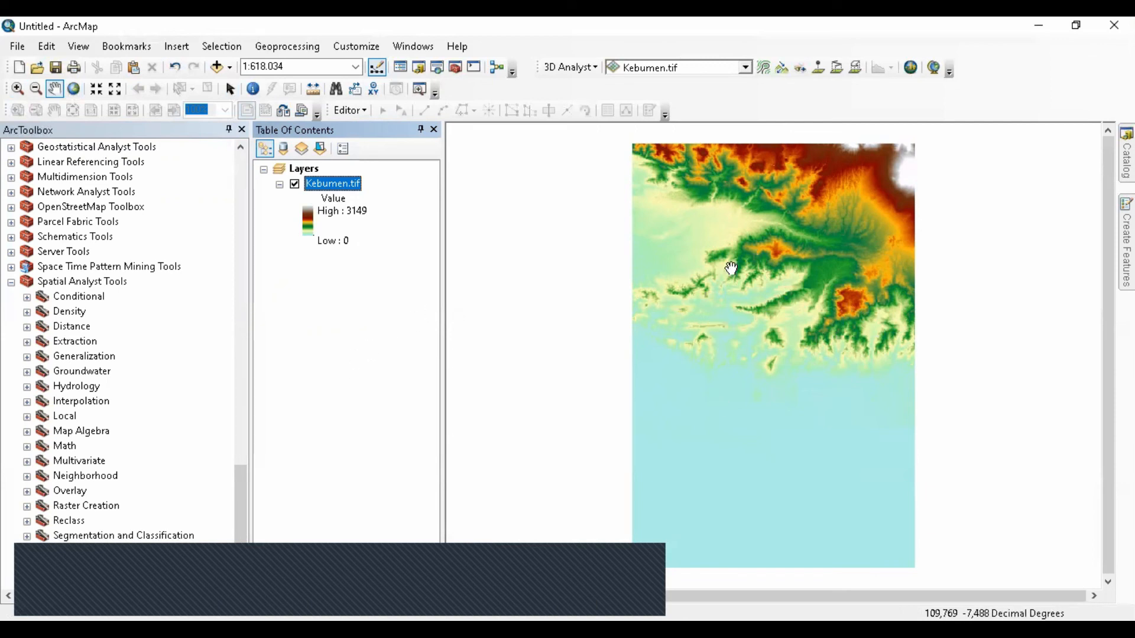
Step: Start adding data to the map and browse to the folder D:\2020\Aknop Luk Ulo\Peta
{"action": "left_click", "coordinate": [216, 69]}
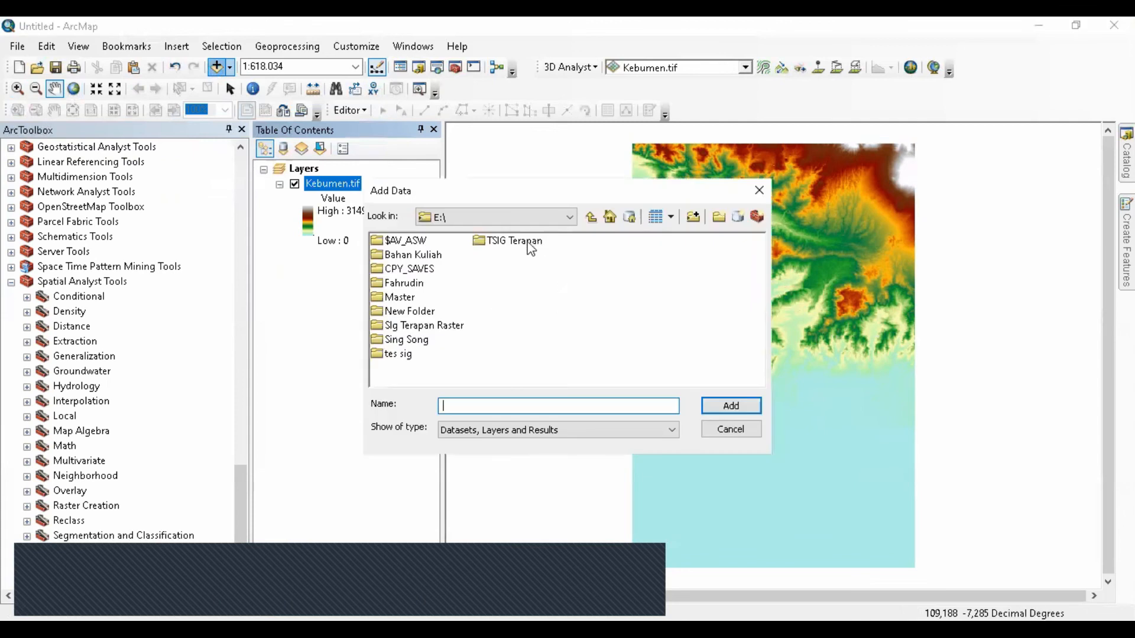
{"action": "left_click", "coordinate": [523, 226]}
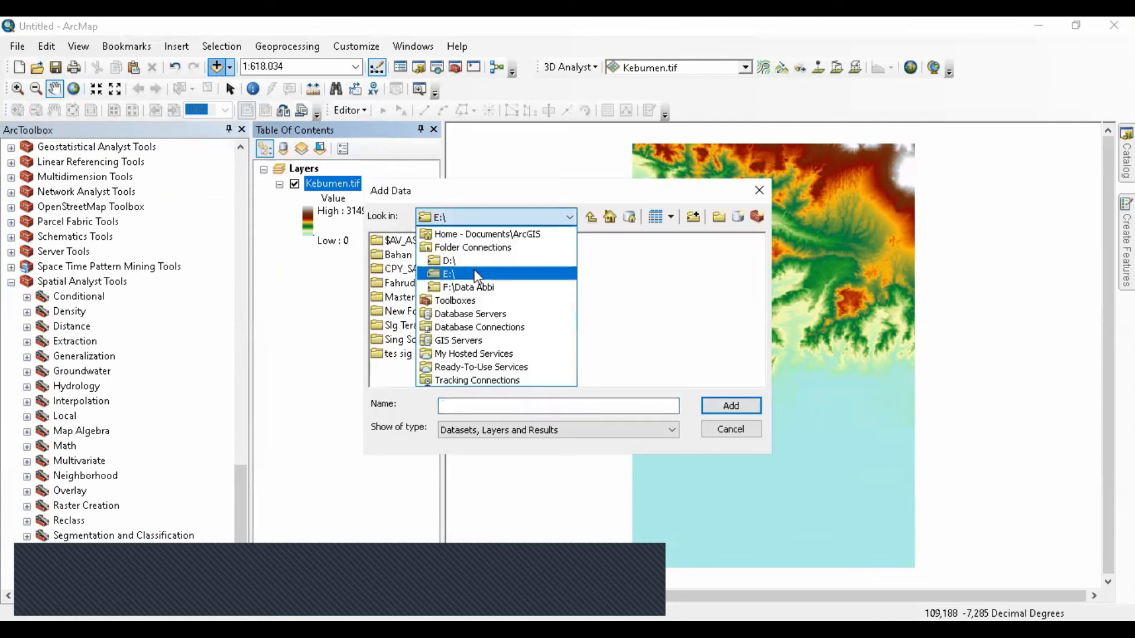
{"action": "left_click", "coordinate": [520, 259]}
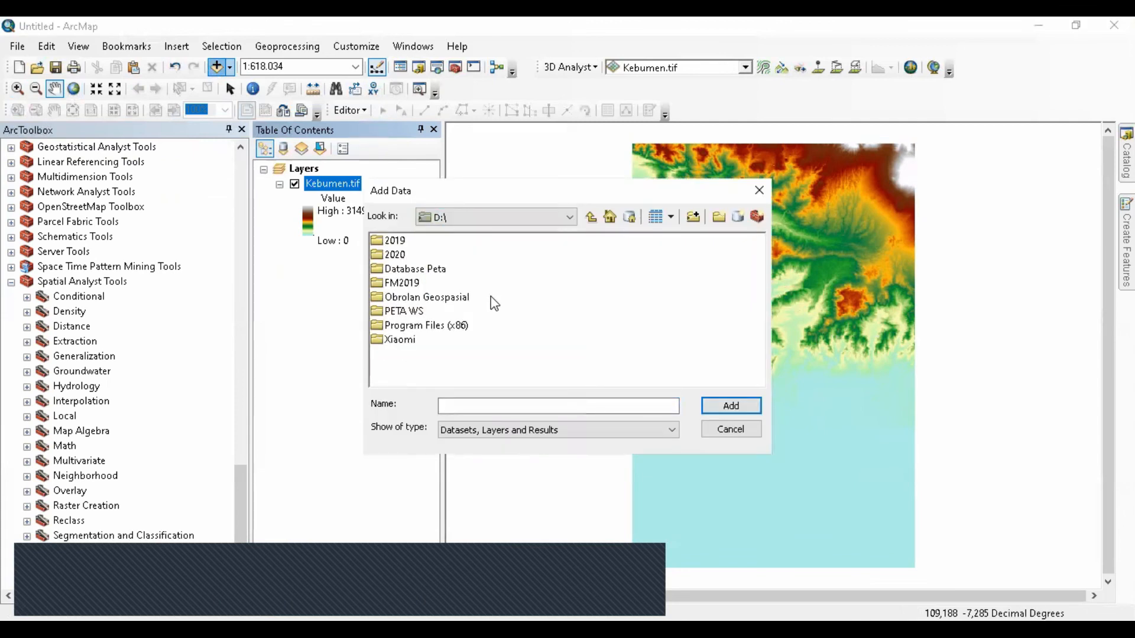
{"action": "double_click", "coordinate": [395, 255]}
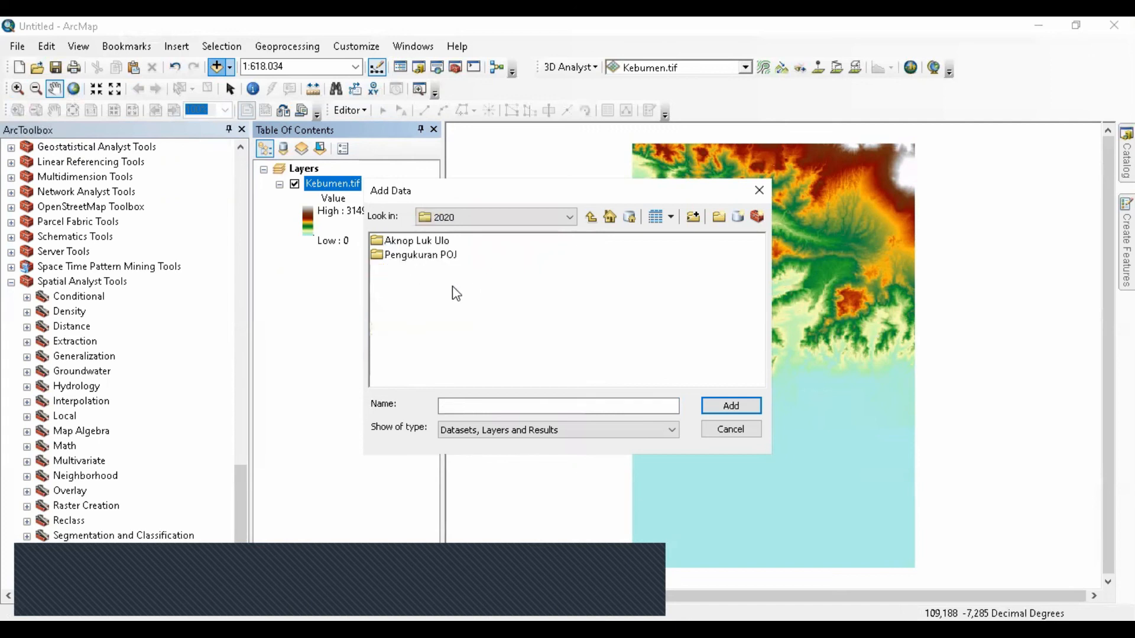
{"action": "double_click", "coordinate": [434, 242]}
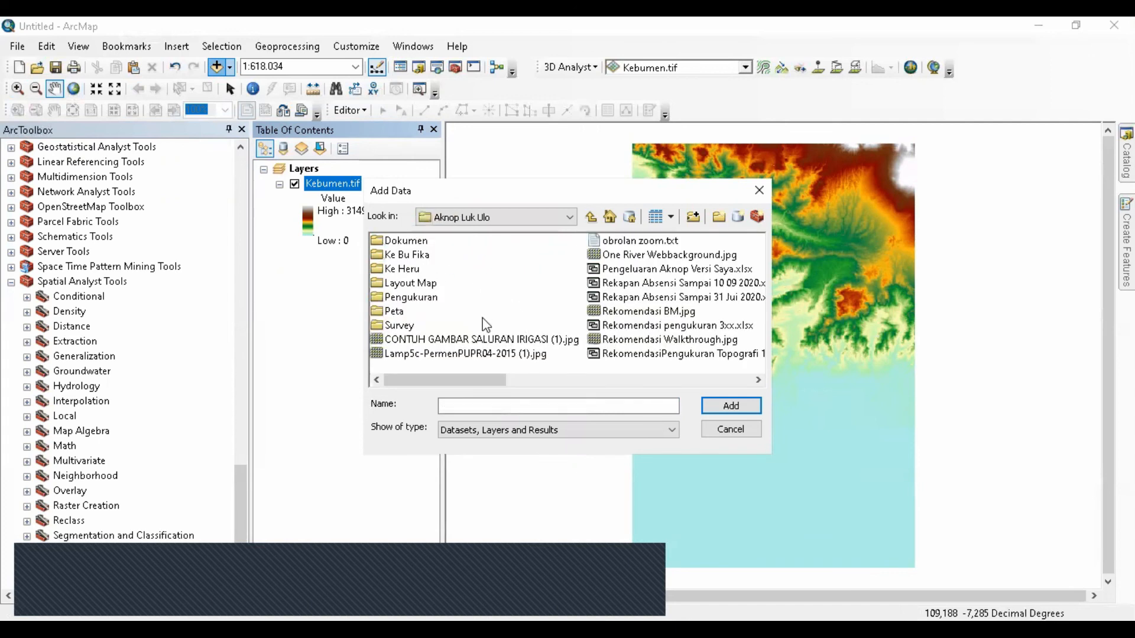
{"action": "double_click", "coordinate": [393, 312]}
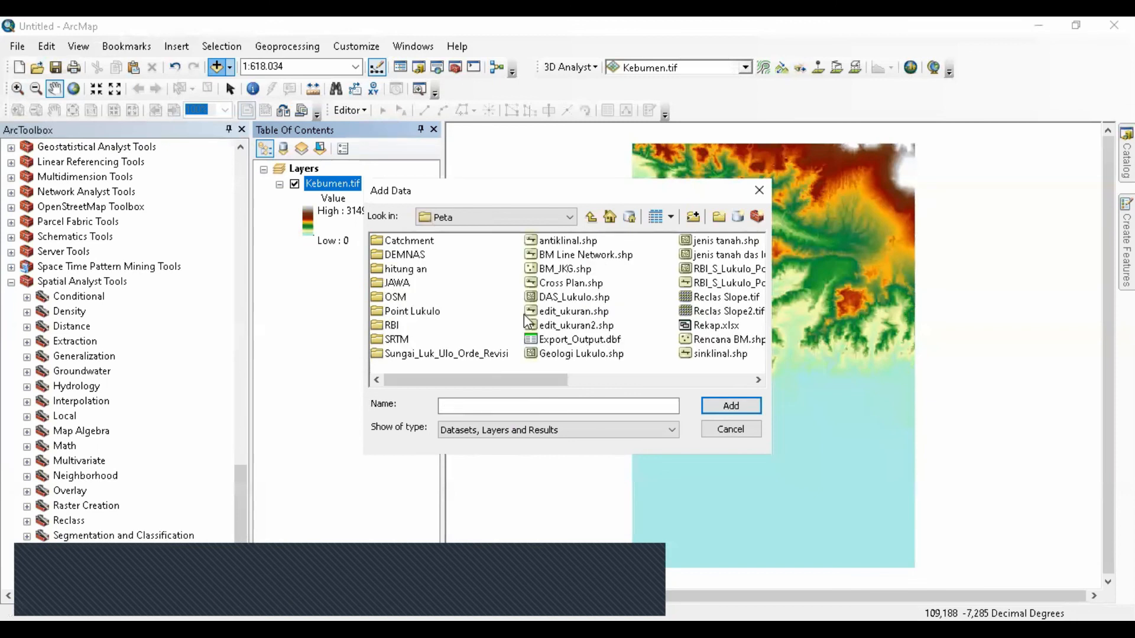
{"action": "left_click", "coordinate": [572, 300]}
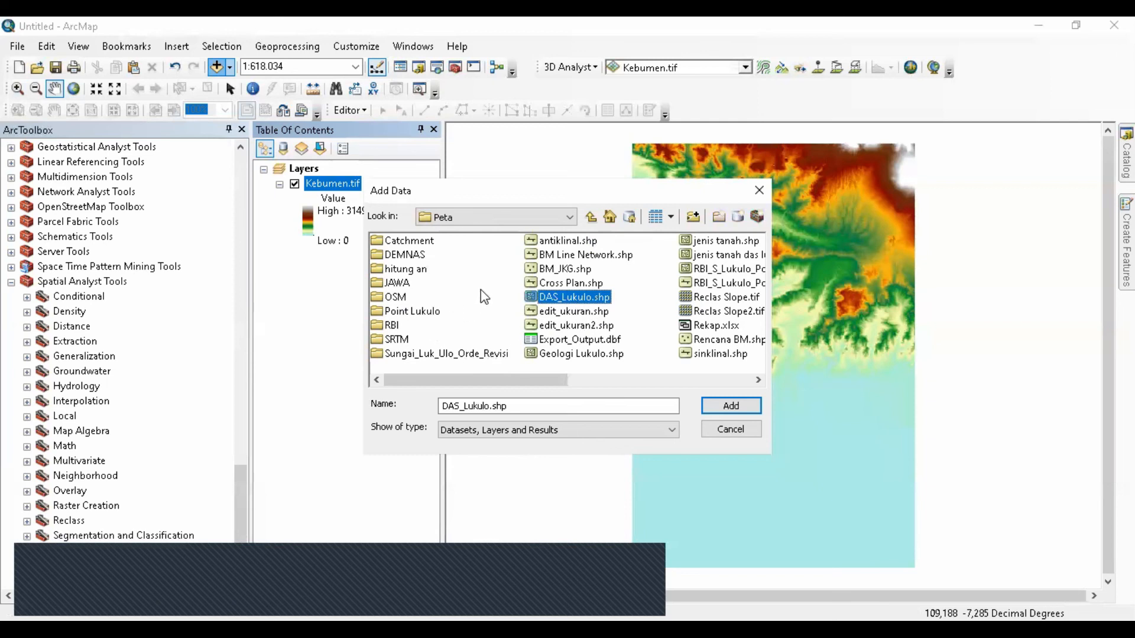
{"action": "left_click", "coordinate": [598, 380]}
{"action": "left_click_drag", "start_coordinate": [600, 380], "coordinate": [417, 380]}
{"action": "left_click", "coordinate": [449, 357]}
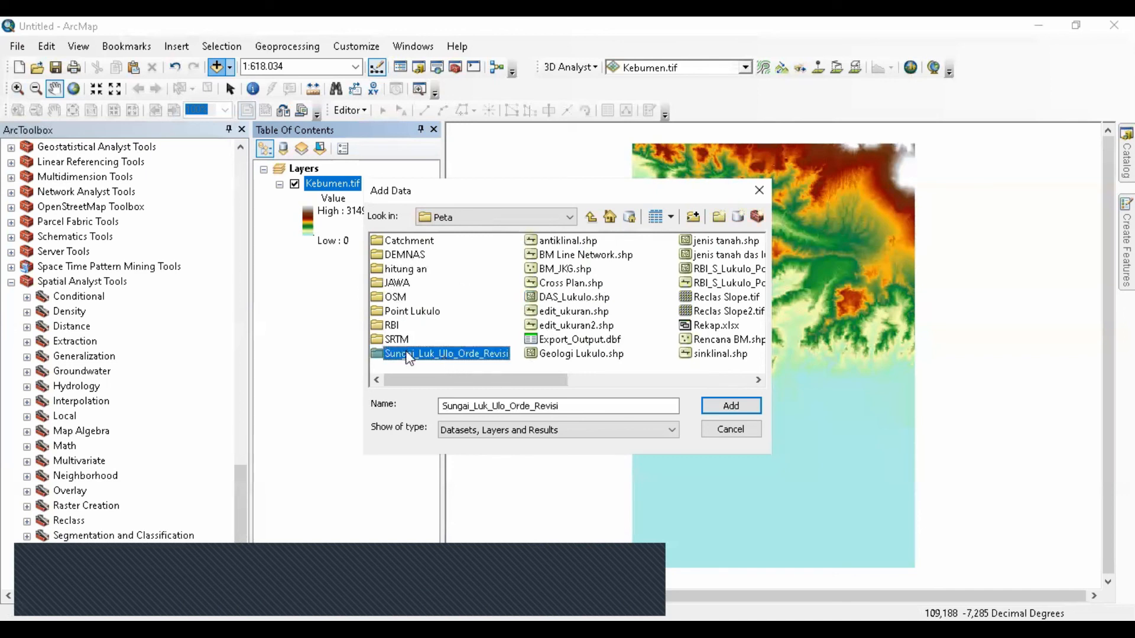
{"action": "double_click", "coordinate": [414, 354]}
{"action": "left_click", "coordinate": [591, 217]}
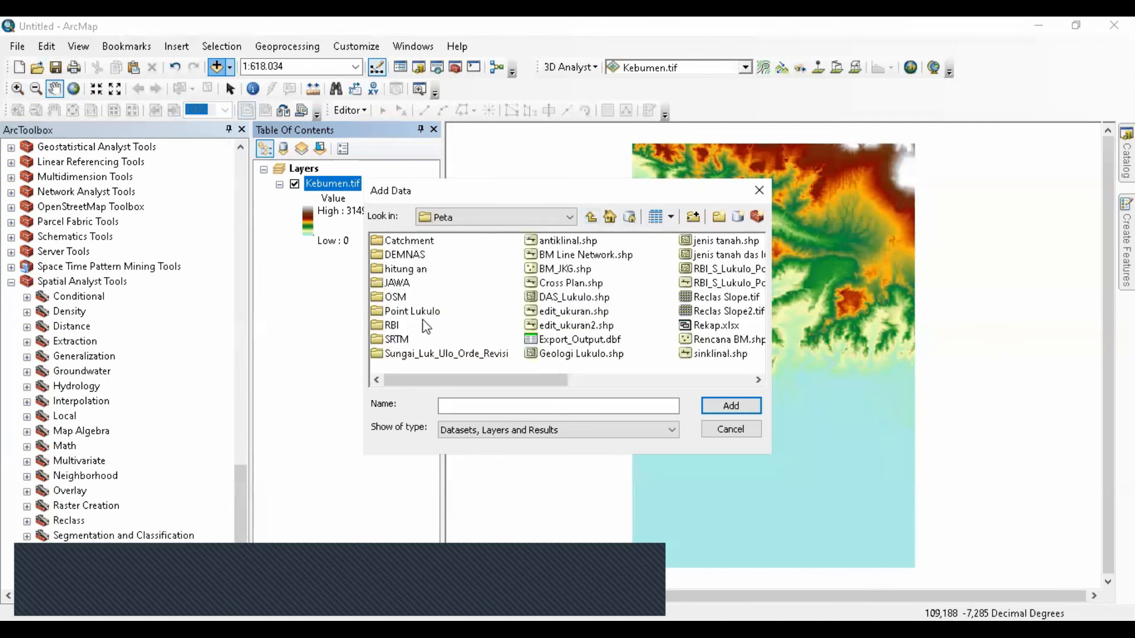
{"action": "left_click", "coordinate": [590, 217]}
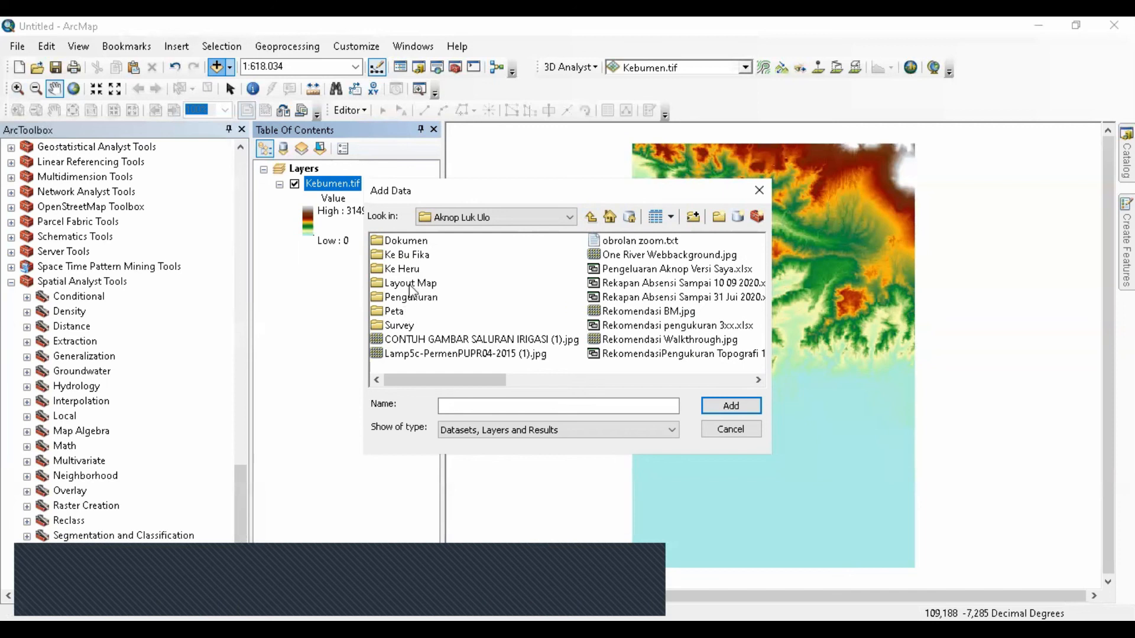
{"action": "double_click", "coordinate": [399, 310]}
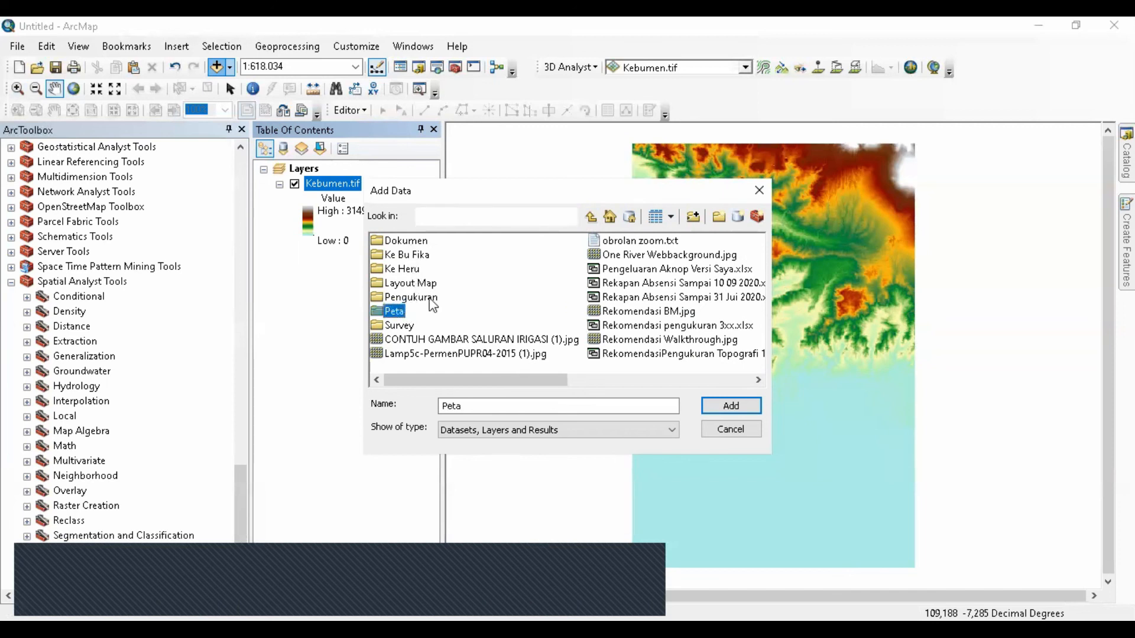
Step: Add the DAS_Lukulo.shp watershed shapefile from the Peta folder to the map
{"action": "left_click", "coordinate": [573, 297]}
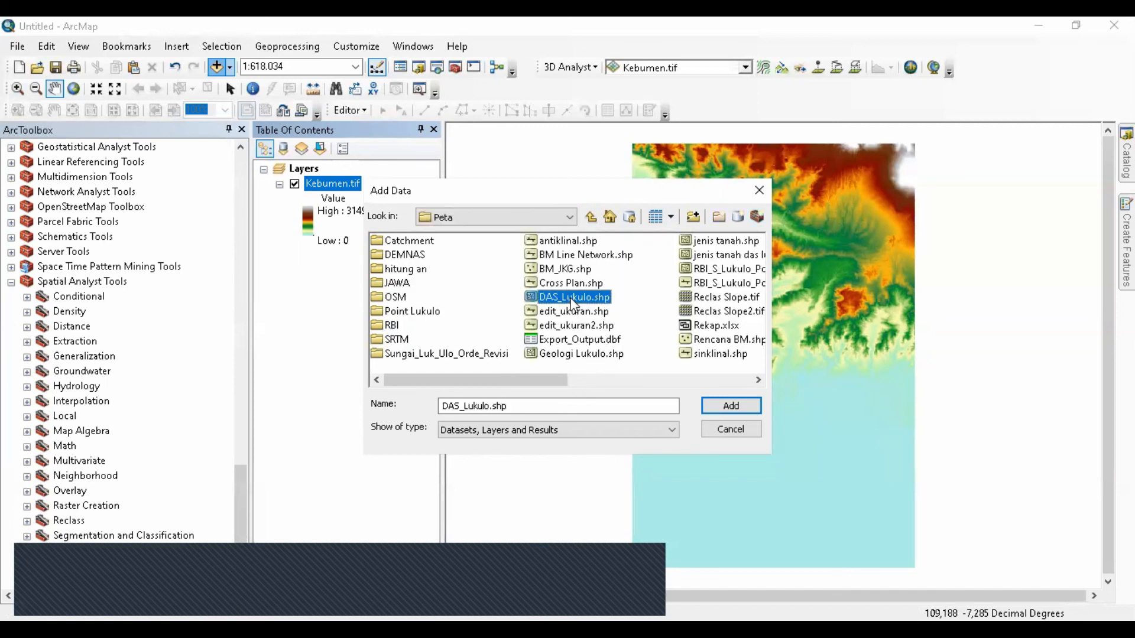
{"action": "key", "text": "Return"}
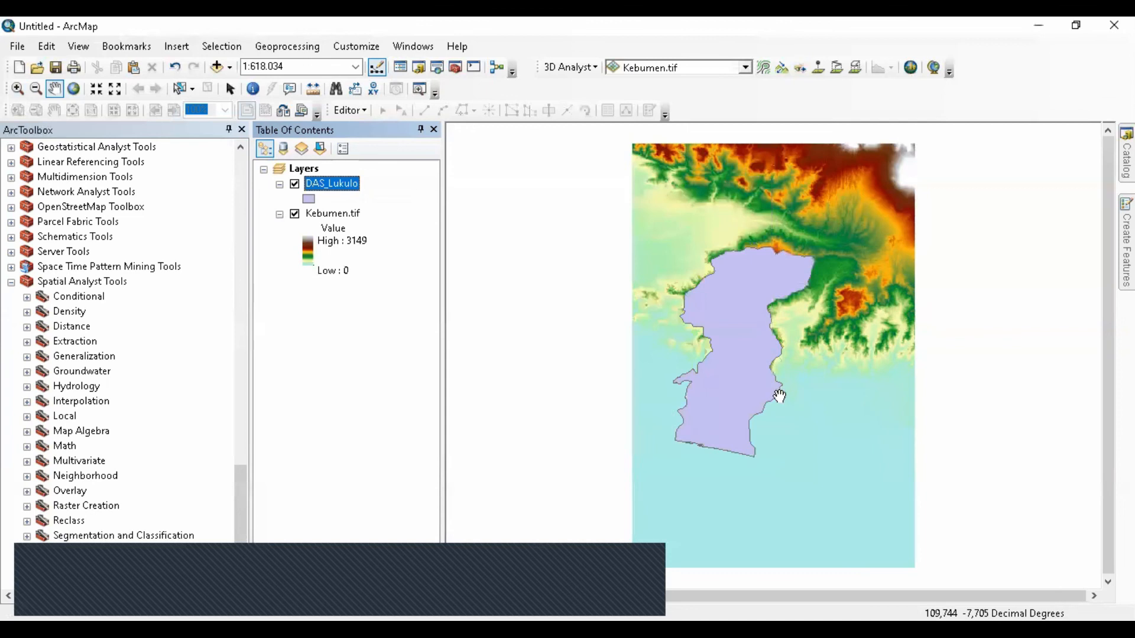
{"action": "right_click", "coordinate": [317, 184]}
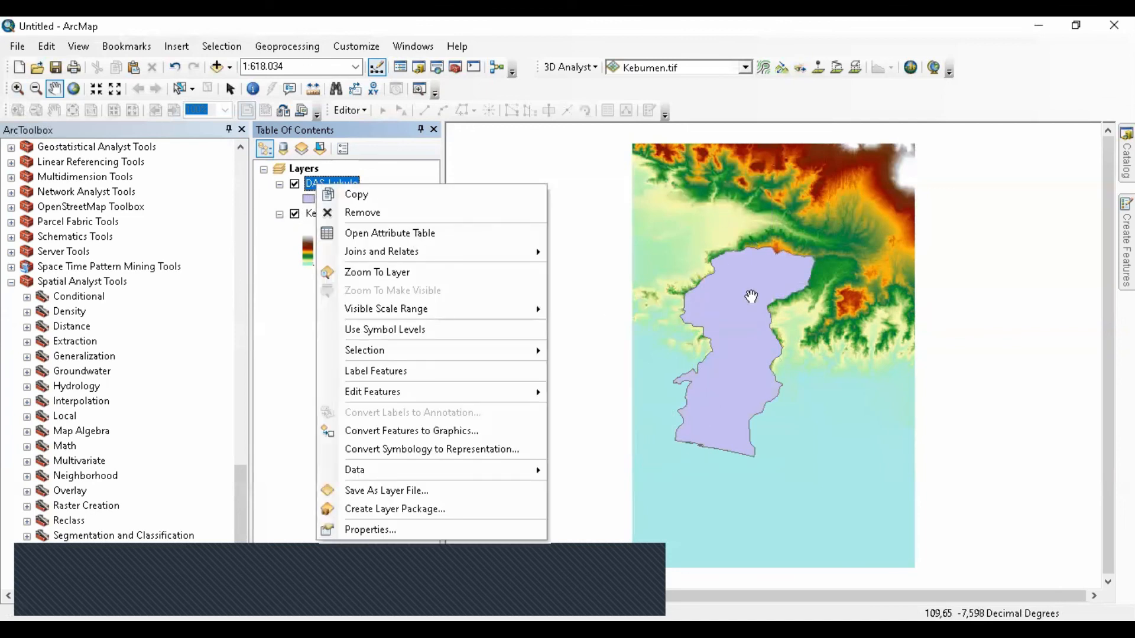
{"action": "left_click", "coordinate": [433, 174]}
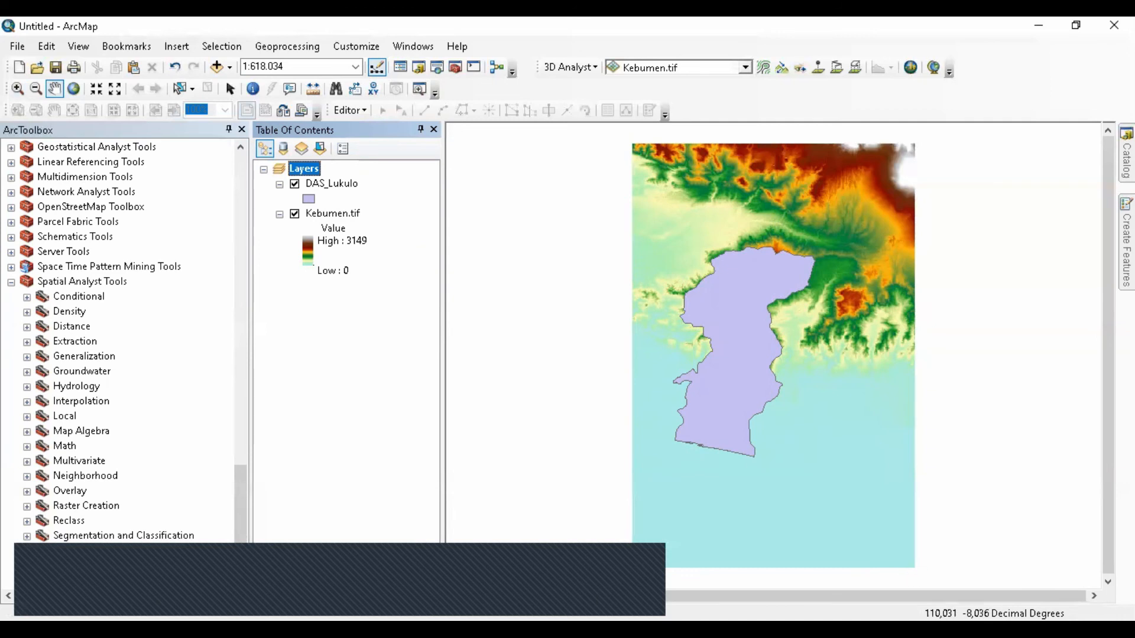
Step: Check the coordinate system and angular unit in the source properties of Kebumen.tif
{"action": "right_click", "coordinate": [345, 213]}
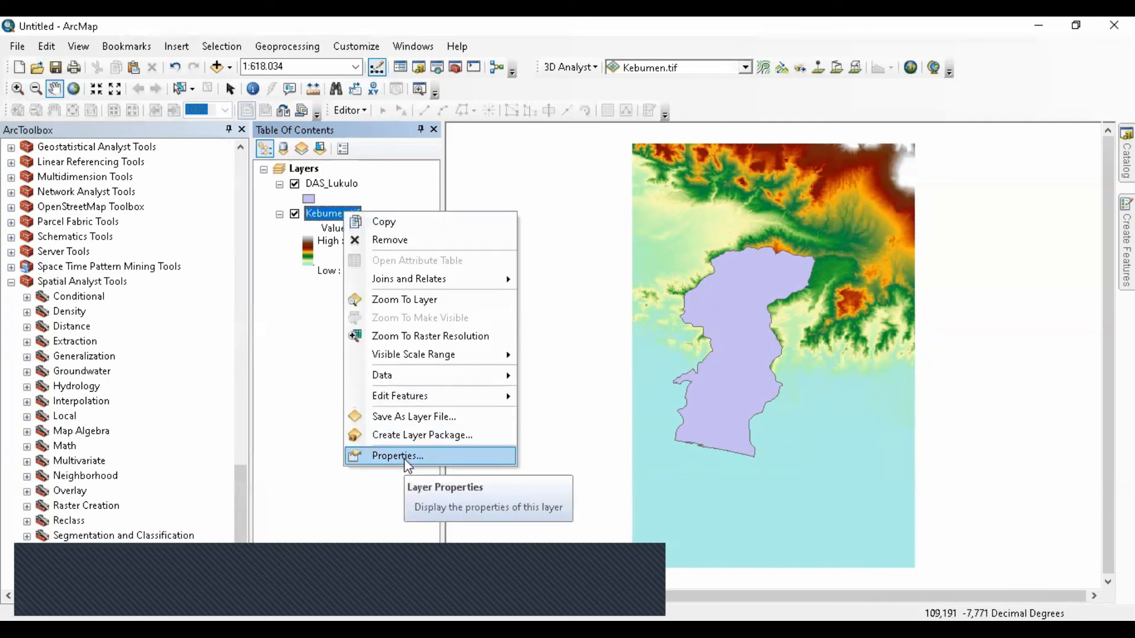
{"action": "left_click", "coordinate": [407, 457]}
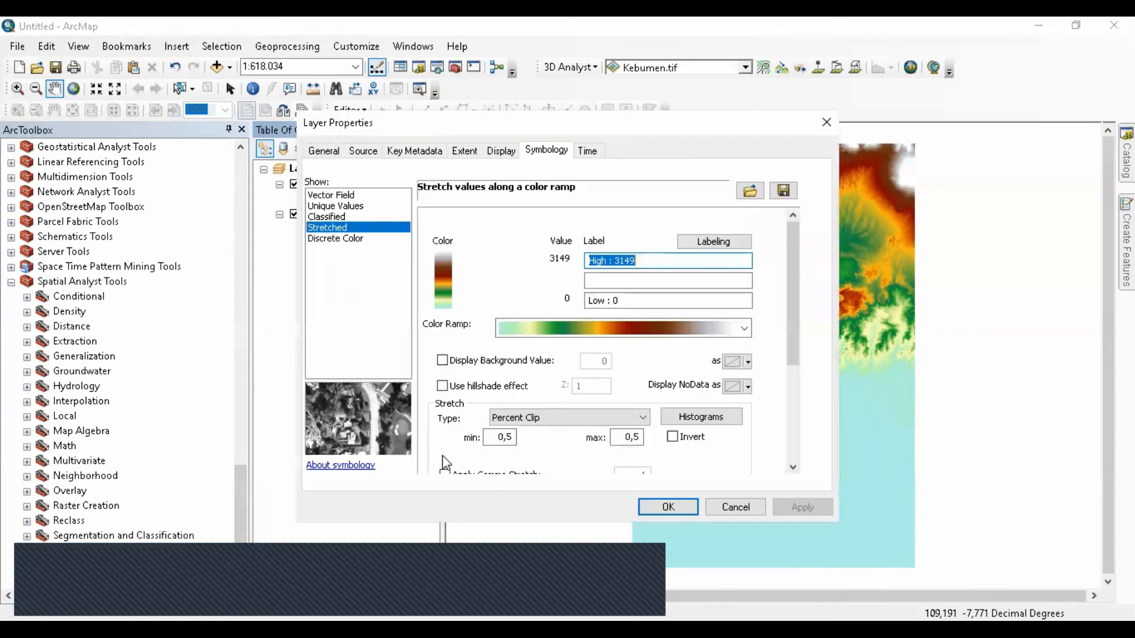
{"action": "left_click", "coordinate": [330, 152]}
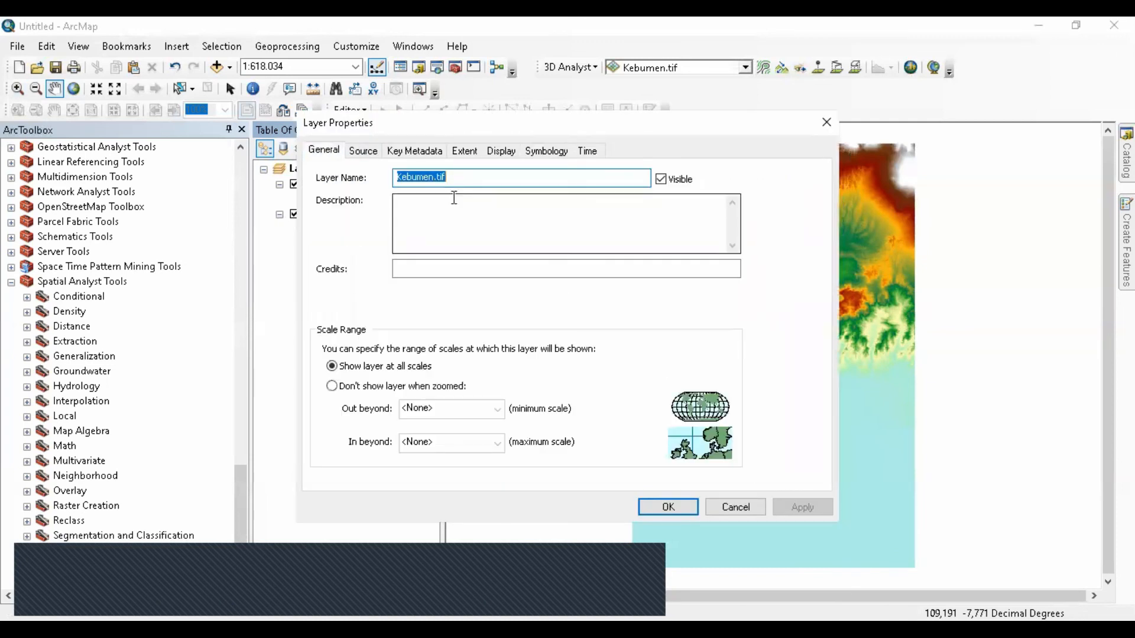
{"action": "left_click", "coordinate": [362, 151]}
{"action": "scroll", "coordinate": [484, 281], "scroll_direction": "down", "scroll_amount": 1}
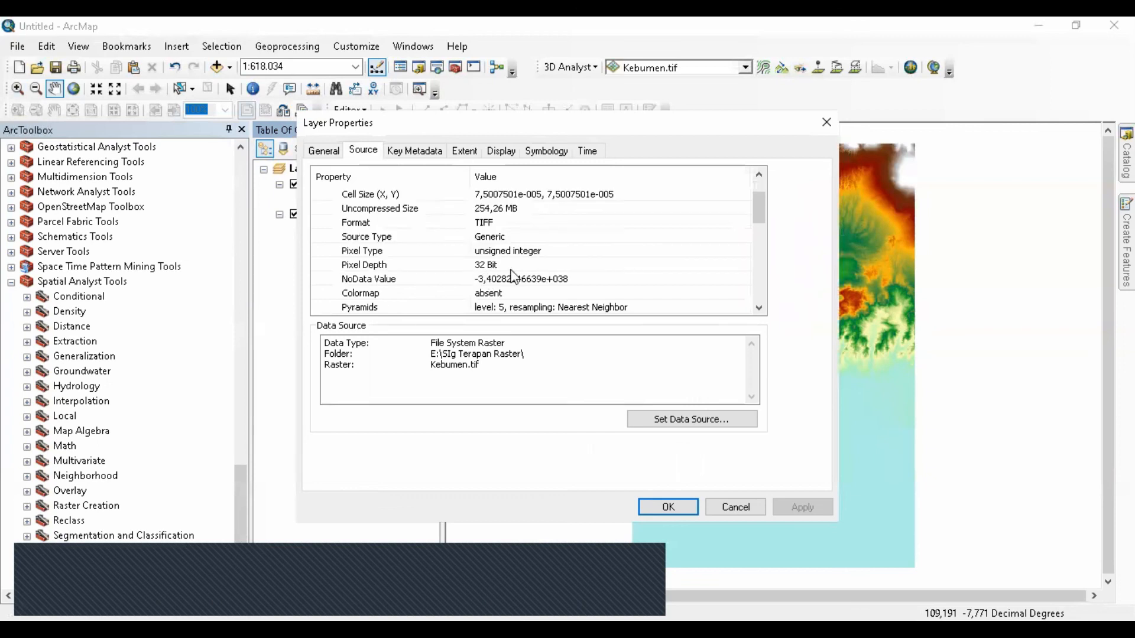
{"action": "scroll", "coordinate": [519, 269], "scroll_direction": "down", "scroll_amount": 3}
{"action": "scroll", "coordinate": [520, 277], "scroll_direction": "down", "scroll_amount": 3}
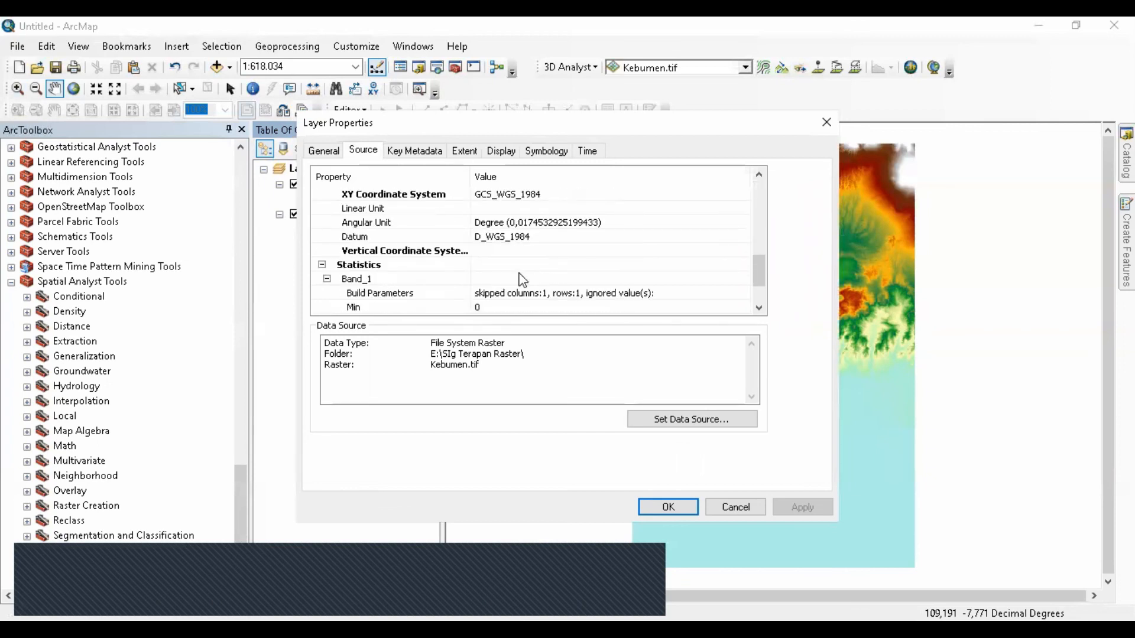
{"action": "left_click", "coordinate": [405, 228]}
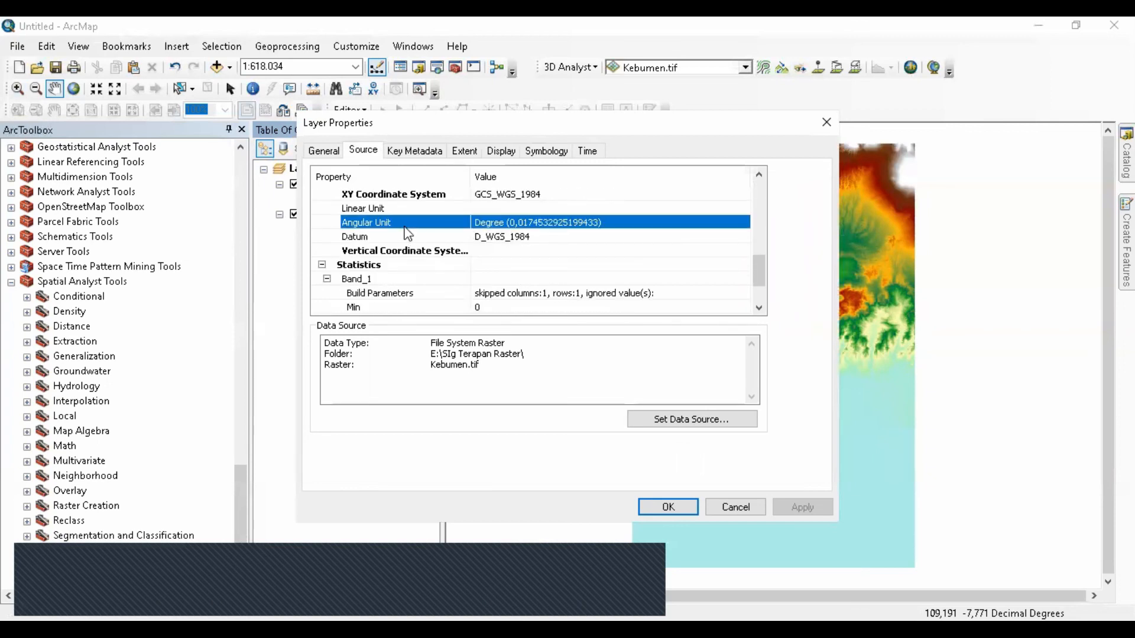
{"action": "left_click", "coordinate": [504, 223]}
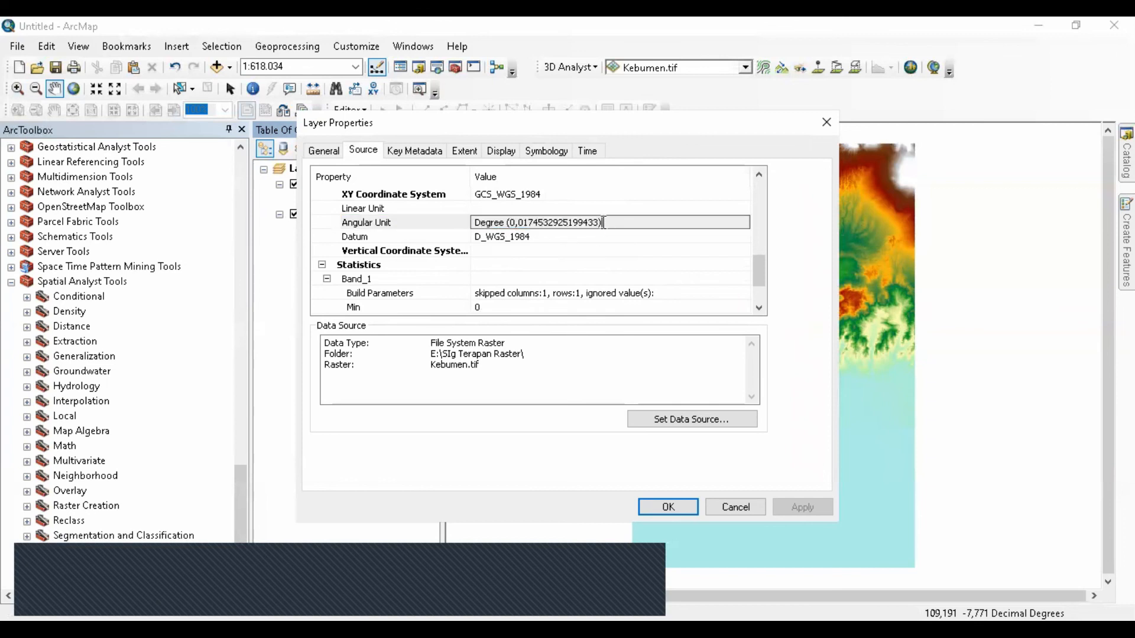
Step: Check the cell size in Kebumen.tif's raster information, and leave the layer properties without changes
{"action": "scroll", "coordinate": [523, 263], "scroll_direction": "up", "scroll_amount": 4}
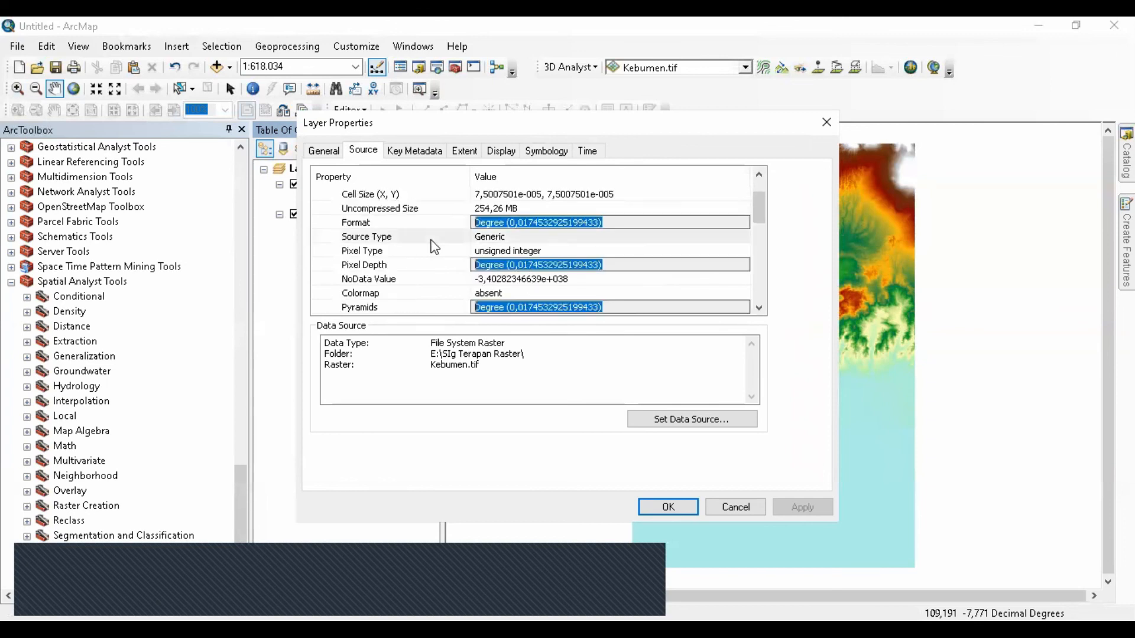
{"action": "scroll", "coordinate": [435, 251], "scroll_direction": "up", "scroll_amount": 1}
{"action": "left_click", "coordinate": [501, 251]}
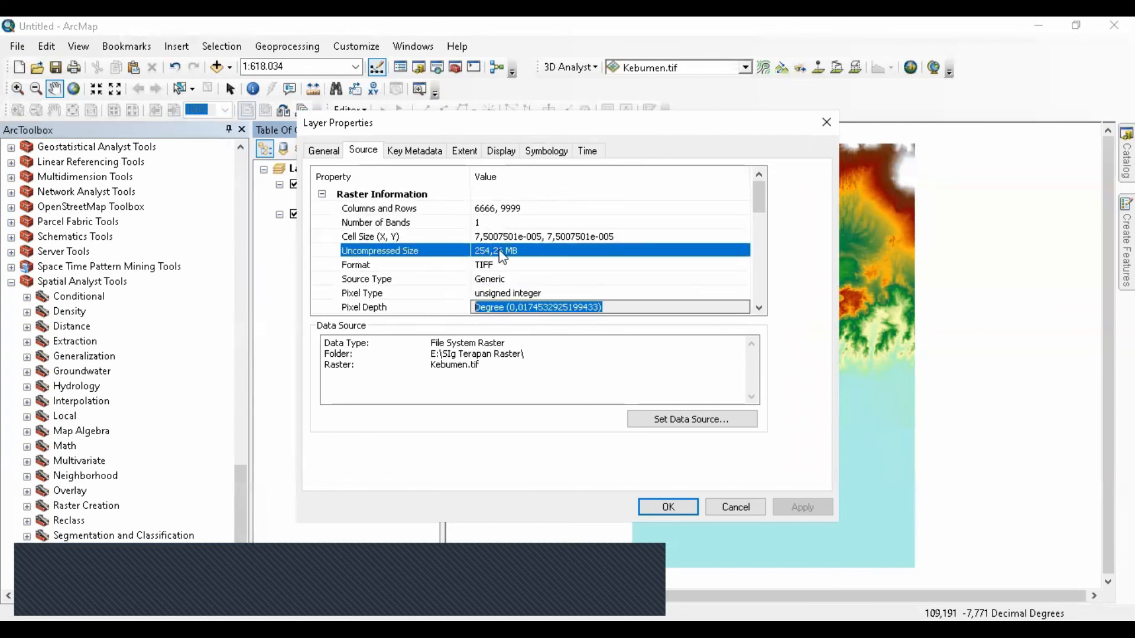
{"action": "left_click", "coordinate": [532, 237]}
{"action": "left_click", "coordinate": [734, 508]}
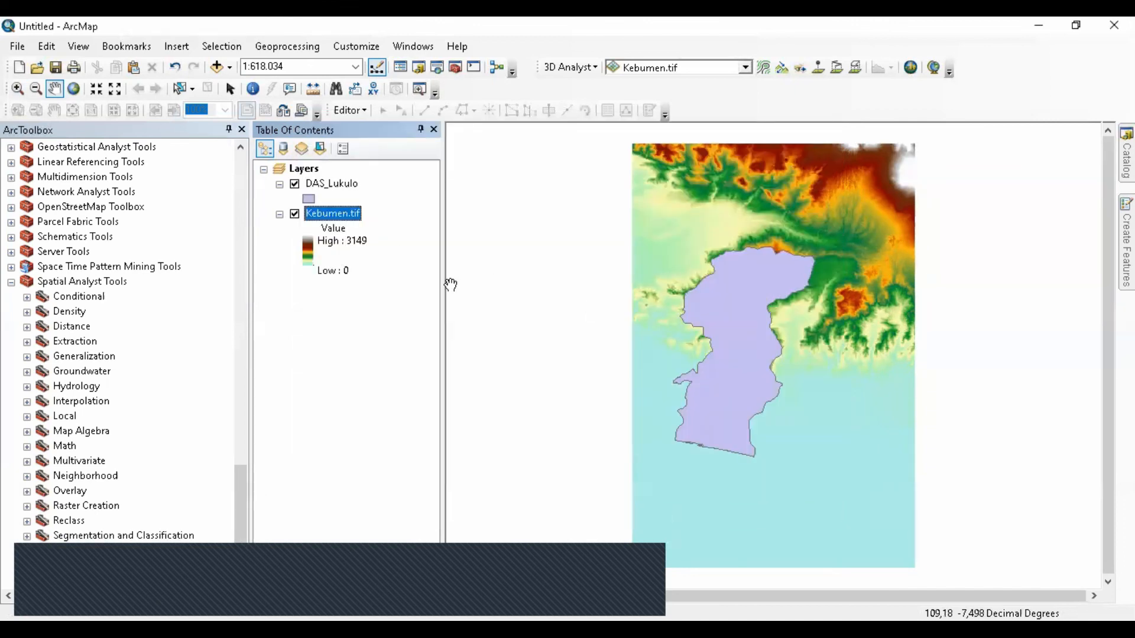
Step: Check the projected coordinate system and projection of the DAS_Lukulo layer, and leave its properties unchanged
{"action": "left_click", "coordinate": [354, 188]}
{"action": "right_click", "coordinate": [354, 188]}
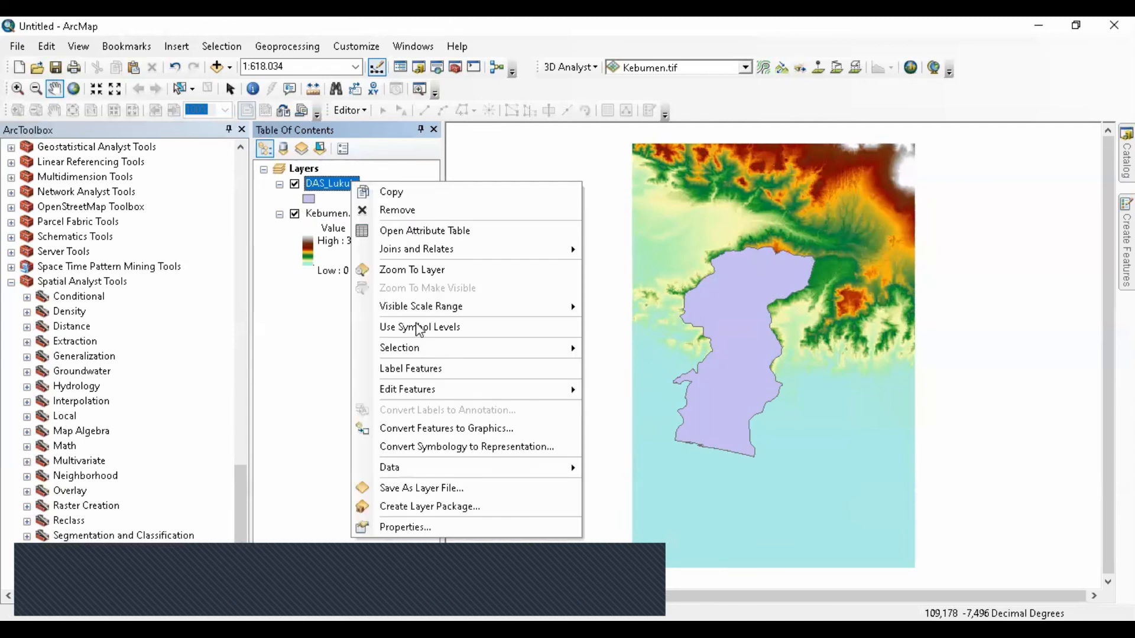
{"action": "left_click", "coordinate": [462, 531]}
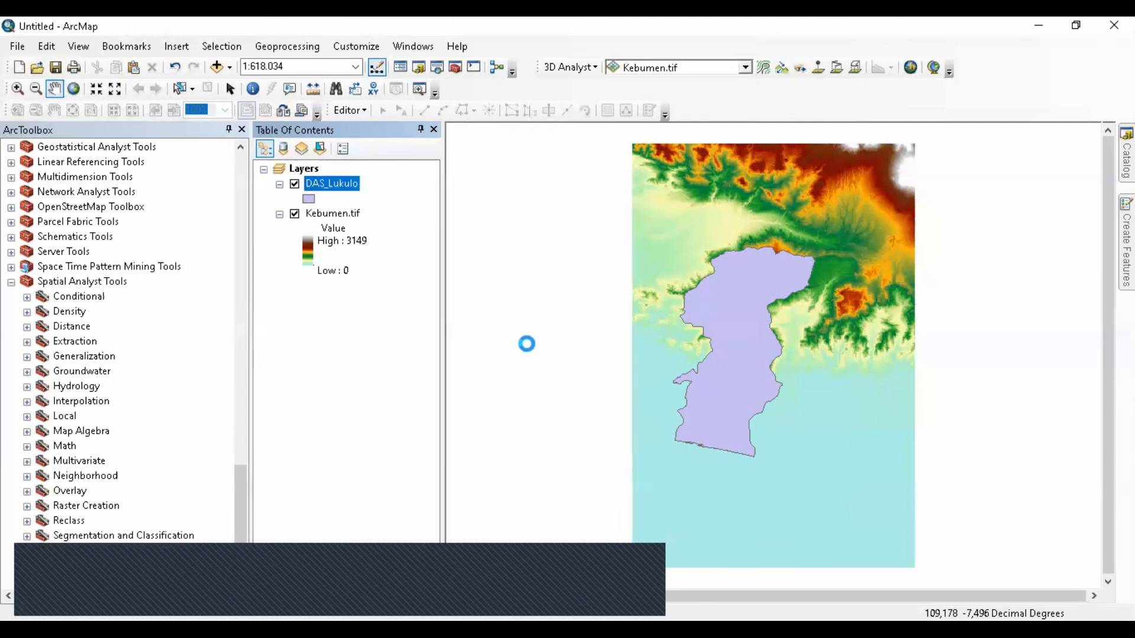
{"action": "left_click_drag", "start_coordinate": [582, 357], "coordinate": [556, 364]}
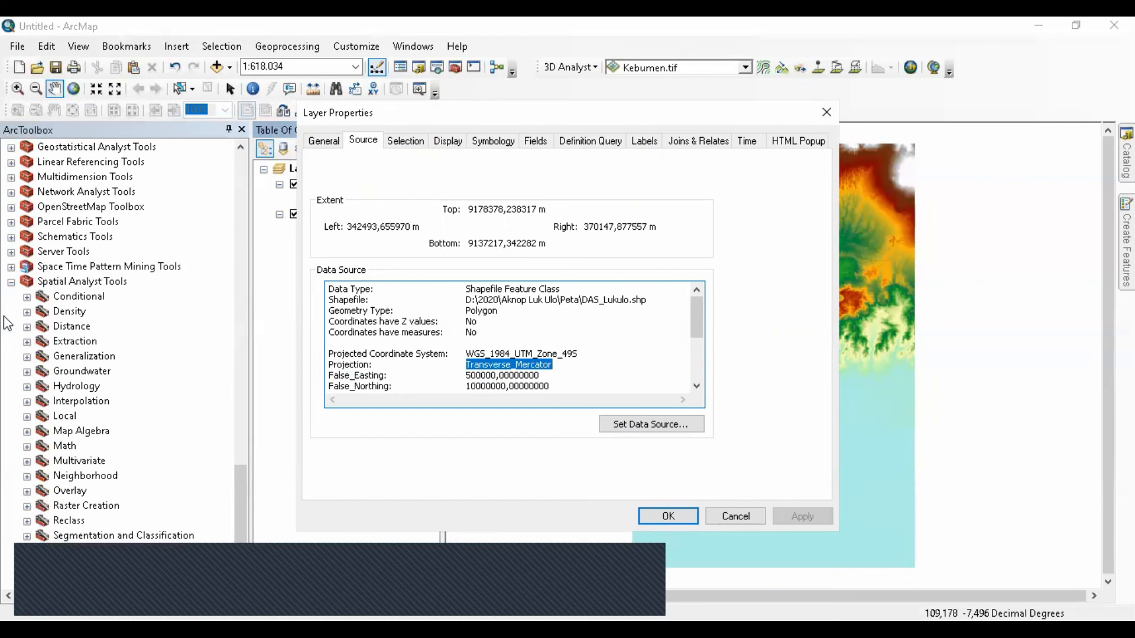
{"action": "left_click", "coordinate": [733, 516]}
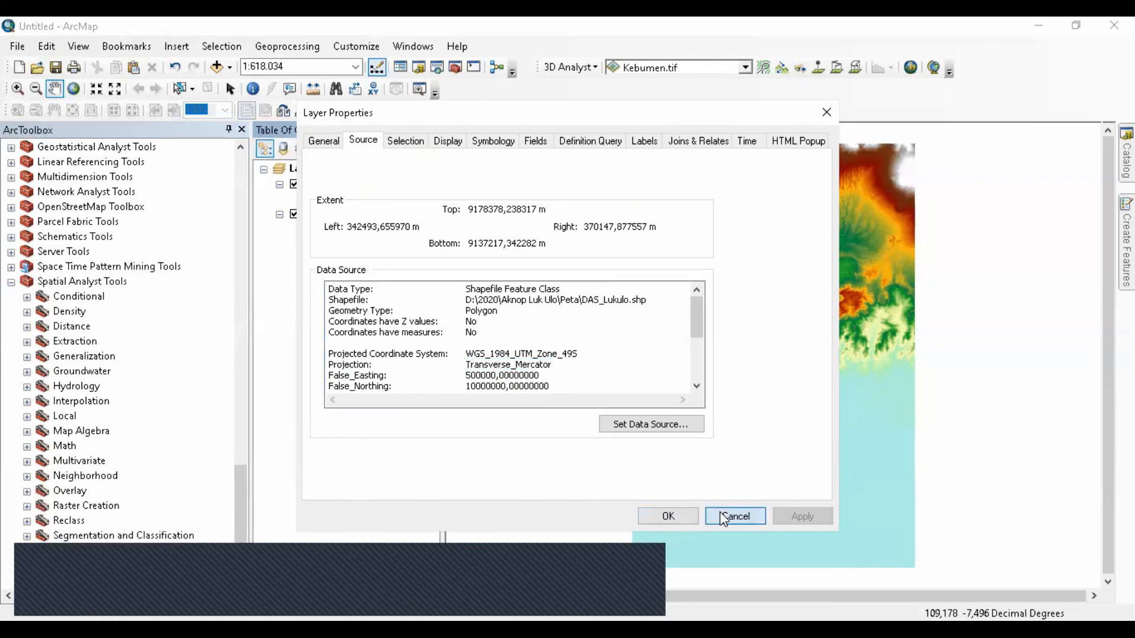
Step: Collapse the Spatial Analyst Tools toolbox and the Raster toolset of Data Management Tools
{"action": "scroll", "coordinate": [245, 496], "scroll_direction": "down", "scroll_amount": 1}
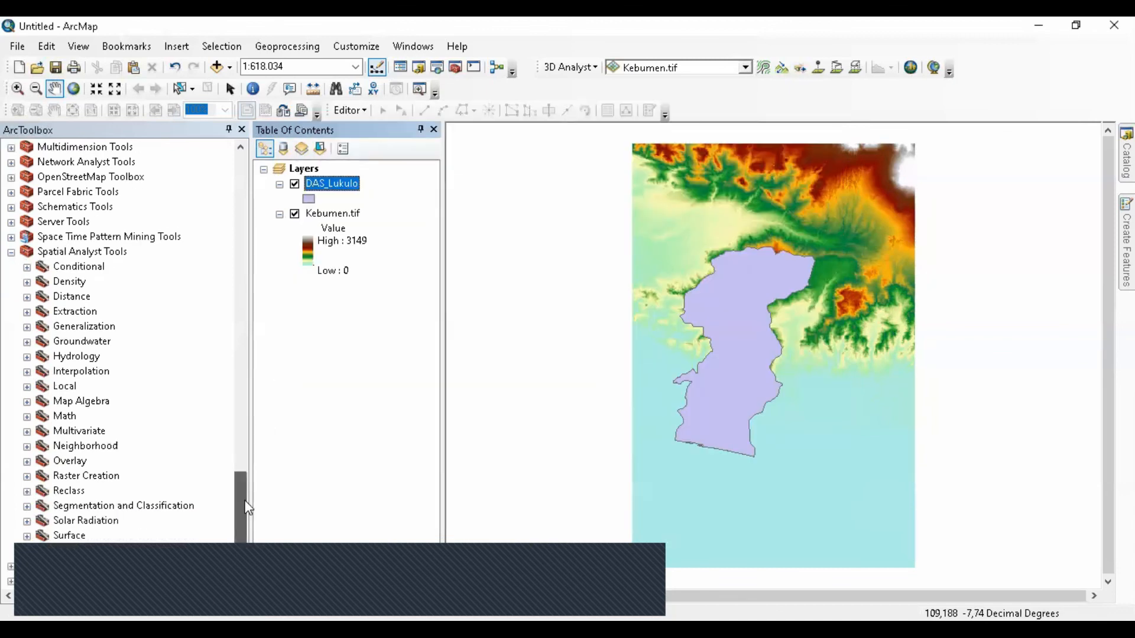
{"action": "left_click", "coordinate": [11, 252]}
{"action": "scroll", "coordinate": [195, 408], "scroll_direction": "up", "scroll_amount": 13}
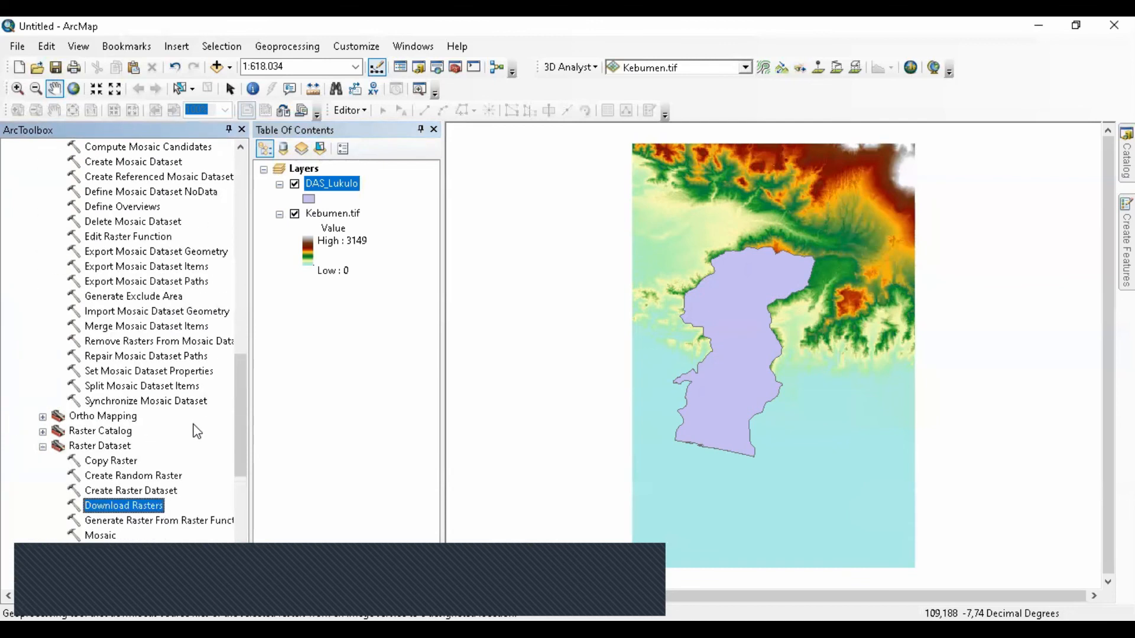
{"action": "scroll", "coordinate": [195, 434], "scroll_direction": "up", "scroll_amount": 8}
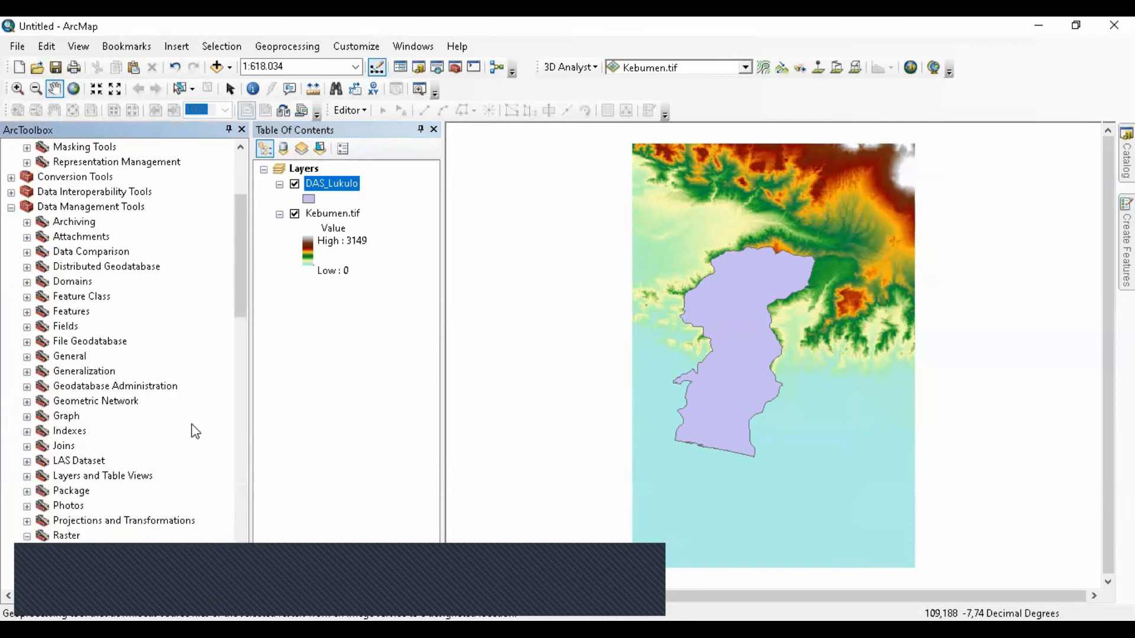
{"action": "left_click", "coordinate": [27, 536]}
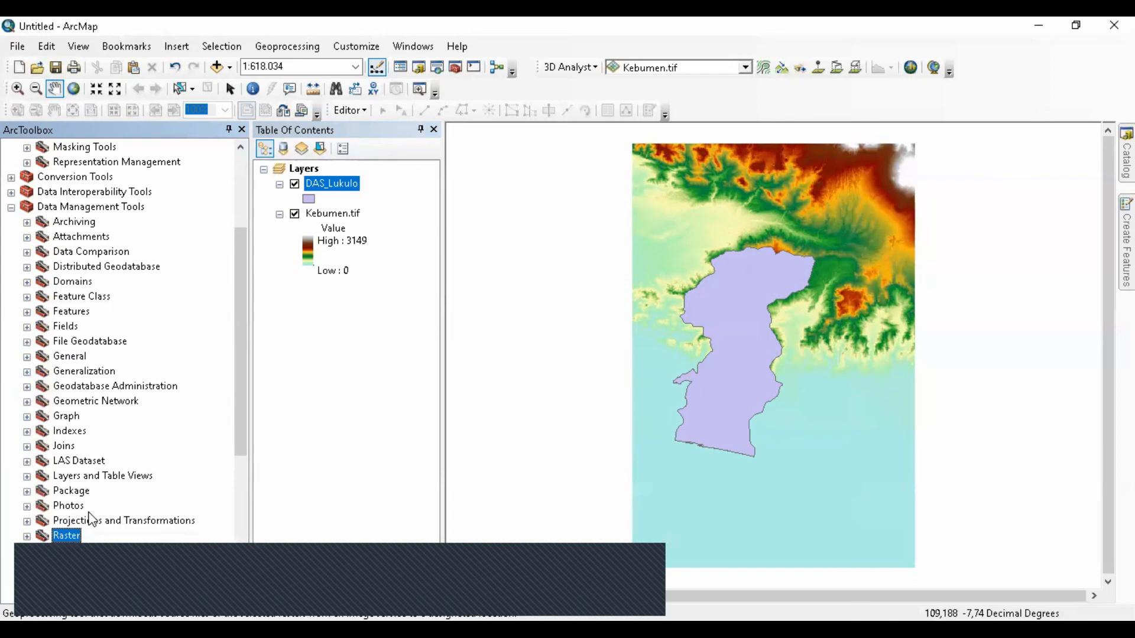
Step: Expand the Projections and Transformations toolset in Data Management Tools
{"action": "double_click", "coordinate": [120, 523]}
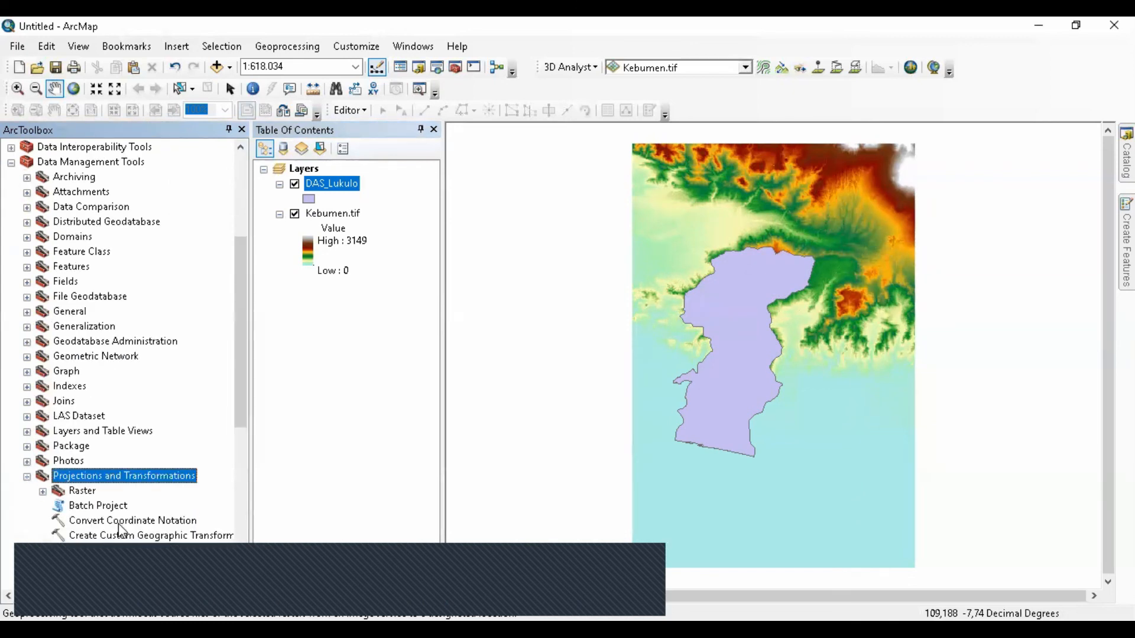
{"action": "scroll", "coordinate": [145, 501], "scroll_direction": "down", "scroll_amount": 2}
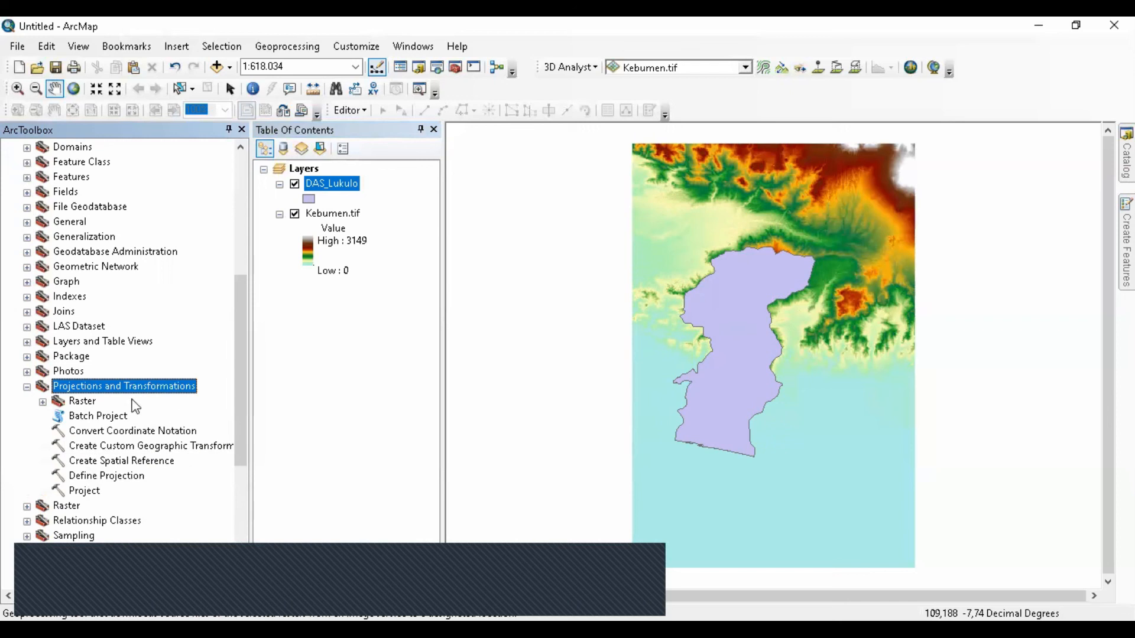
{"action": "left_click", "coordinate": [26, 389]}
{"action": "scroll", "coordinate": [62, 413], "scroll_direction": "up", "scroll_amount": 6}
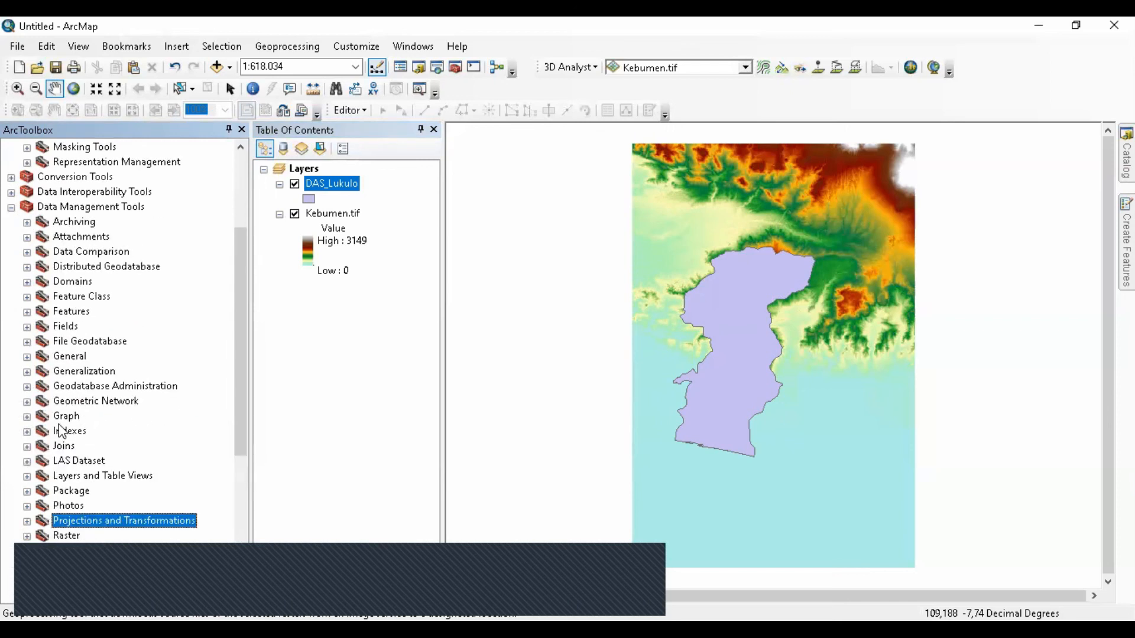
{"action": "scroll", "coordinate": [90, 369], "scroll_direction": "down", "scroll_amount": 4}
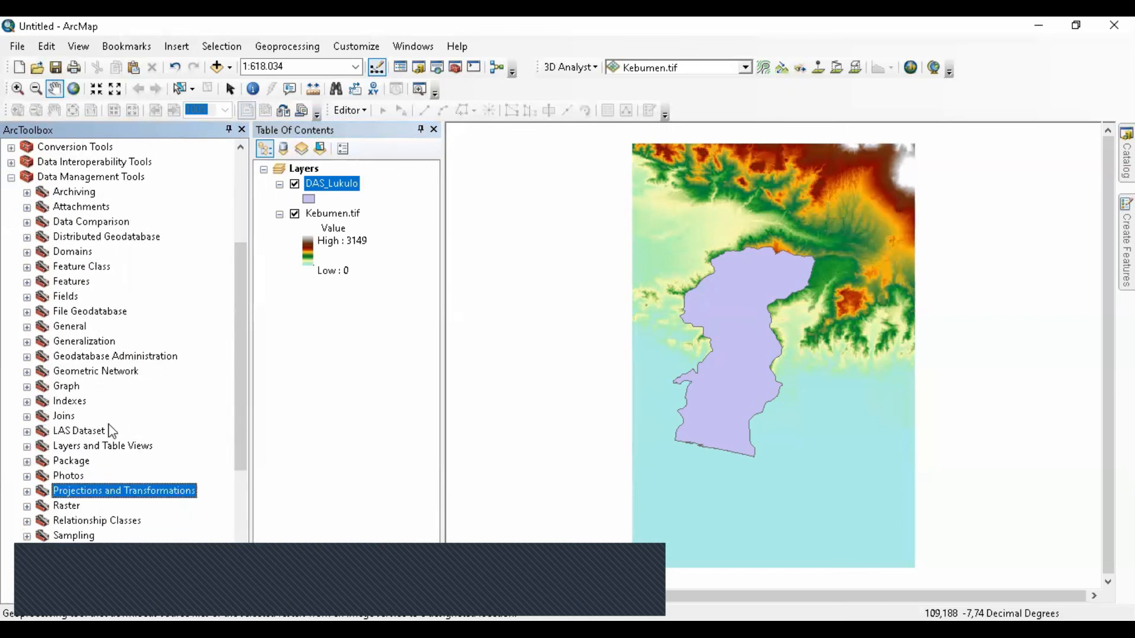
{"action": "double_click", "coordinate": [108, 494]}
{"action": "scroll", "coordinate": [130, 481], "scroll_direction": "down", "scroll_amount": 2}
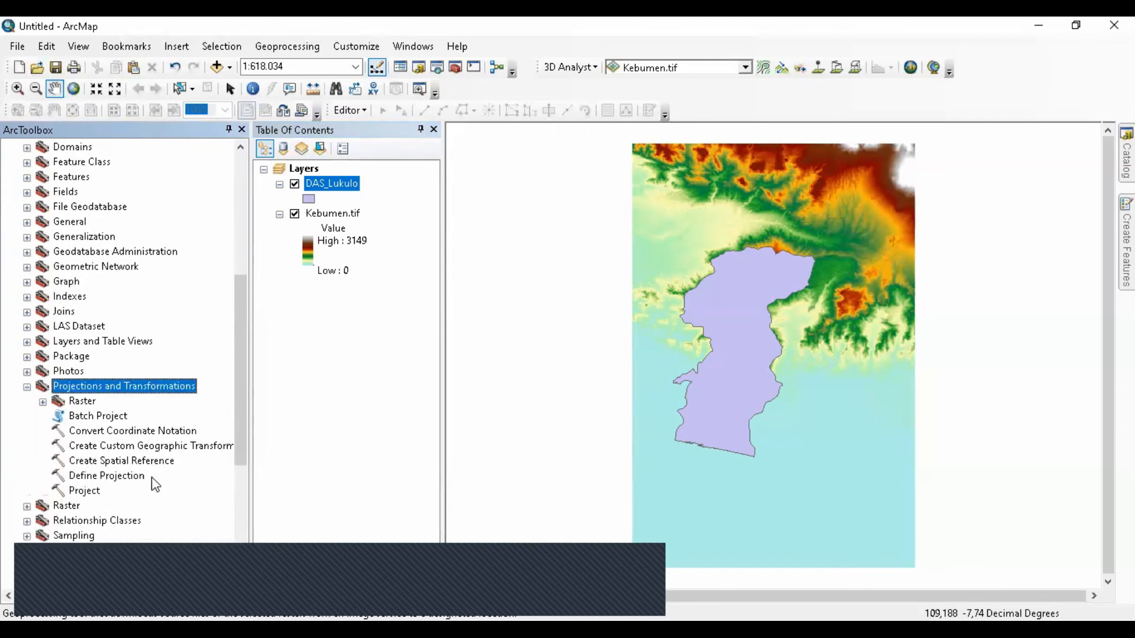
Step: Open the Project Raster tool from the projection toolset's Raster group and choose Kebumen.tif as the input raster
{"action": "left_click", "coordinate": [93, 492]}
{"action": "left_click", "coordinate": [93, 476]}
{"action": "left_click", "coordinate": [94, 461]}
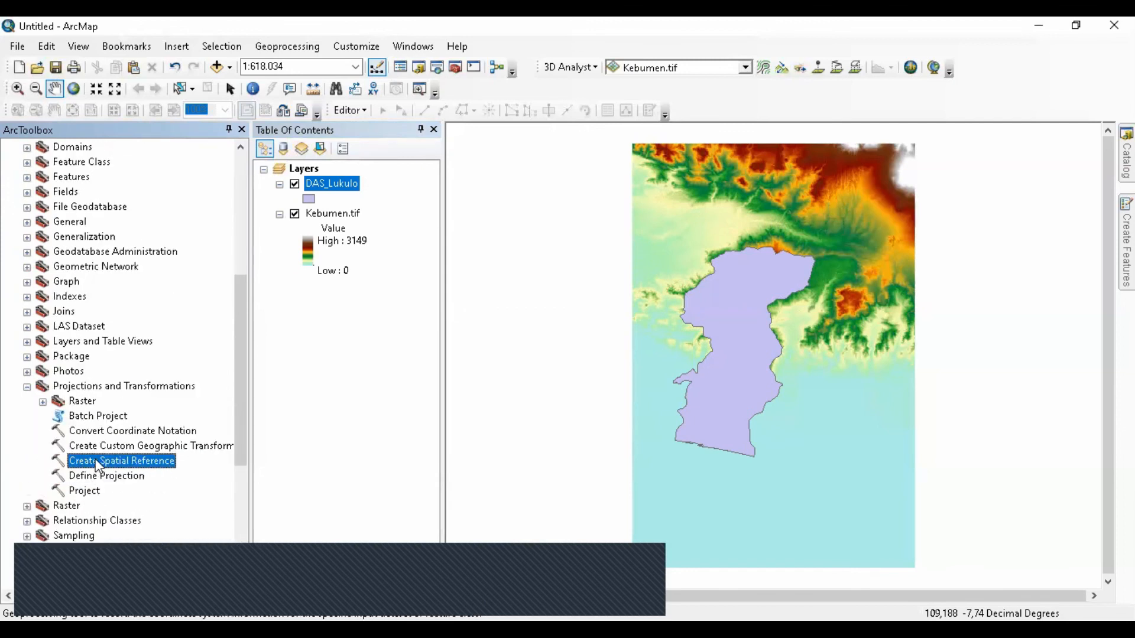
{"action": "left_click", "coordinate": [82, 446]}
{"action": "double_click", "coordinate": [79, 402]}
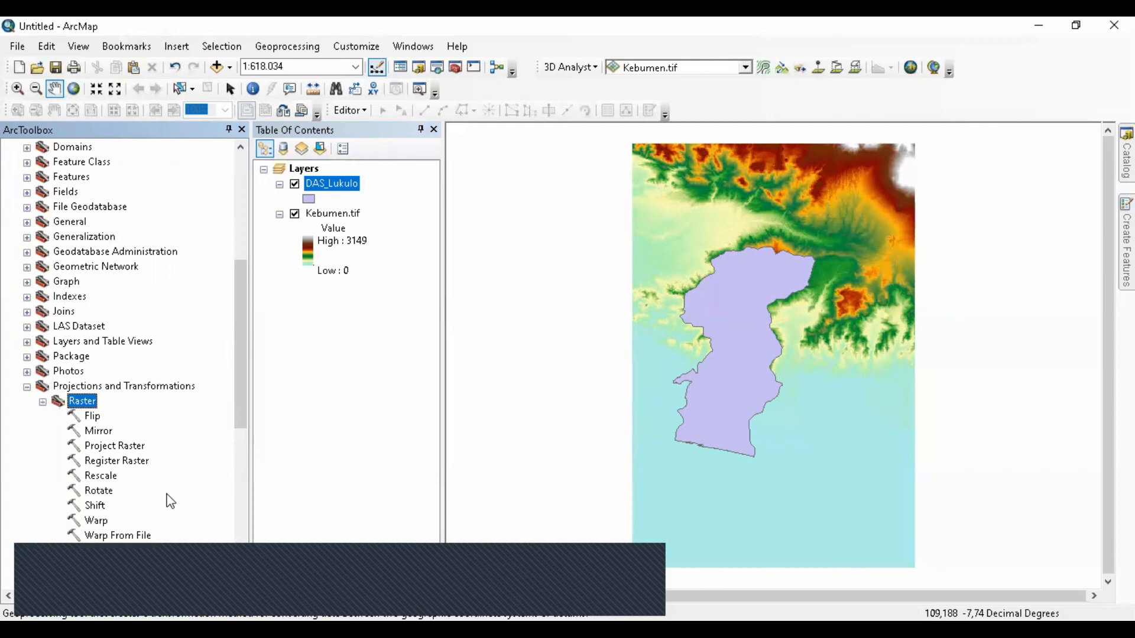
{"action": "double_click", "coordinate": [118, 446]}
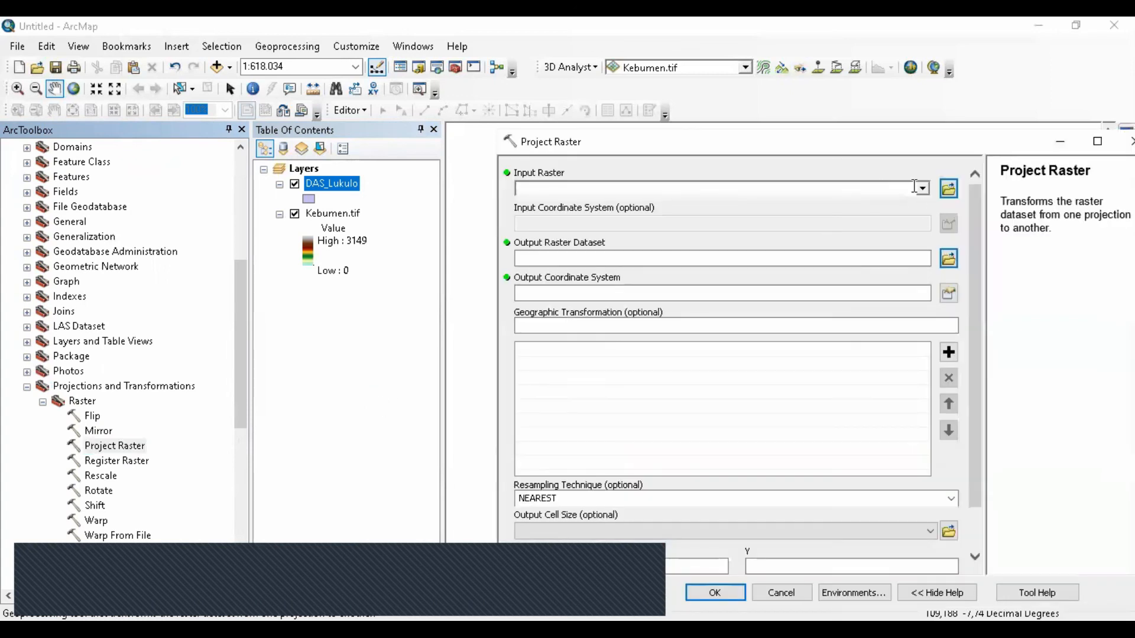
{"action": "left_click", "coordinate": [922, 188]}
{"action": "left_click", "coordinate": [589, 211]}
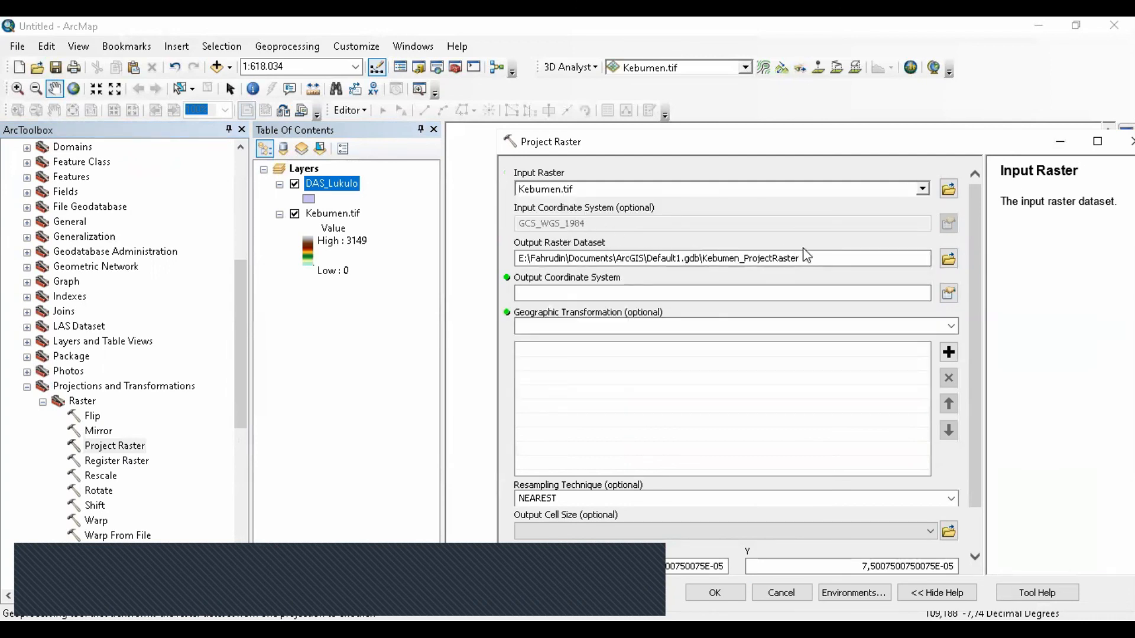
Step: Set the output raster dataset to KebumenUTM.tif in the SIg Terapan Raster folder on drive E
{"action": "left_click", "coordinate": [939, 261]}
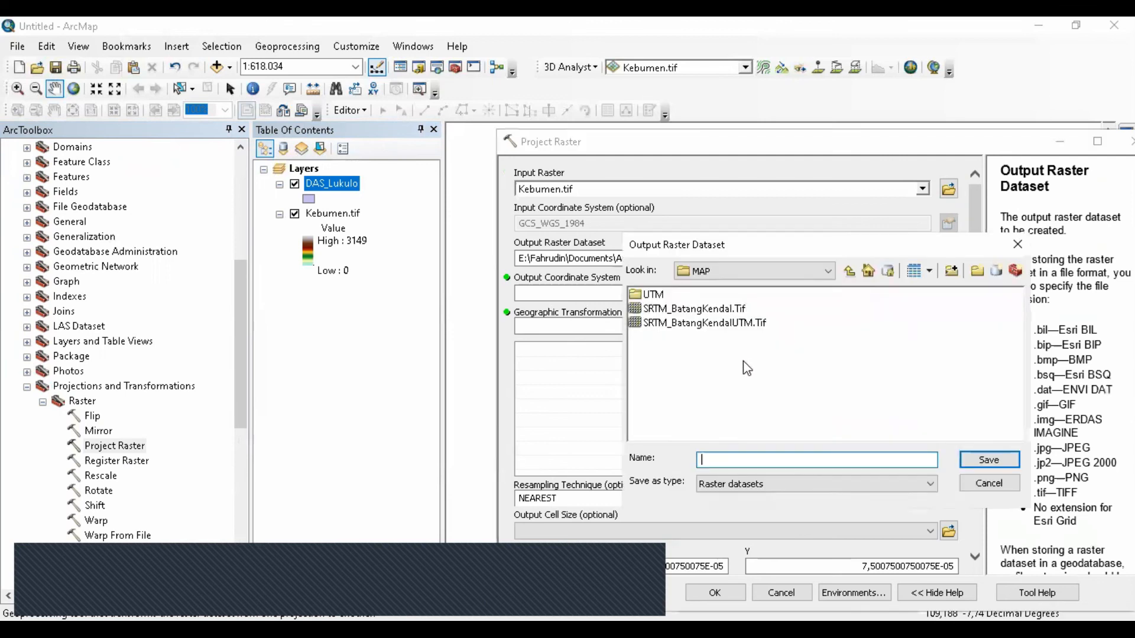
{"action": "left_click", "coordinate": [724, 271]}
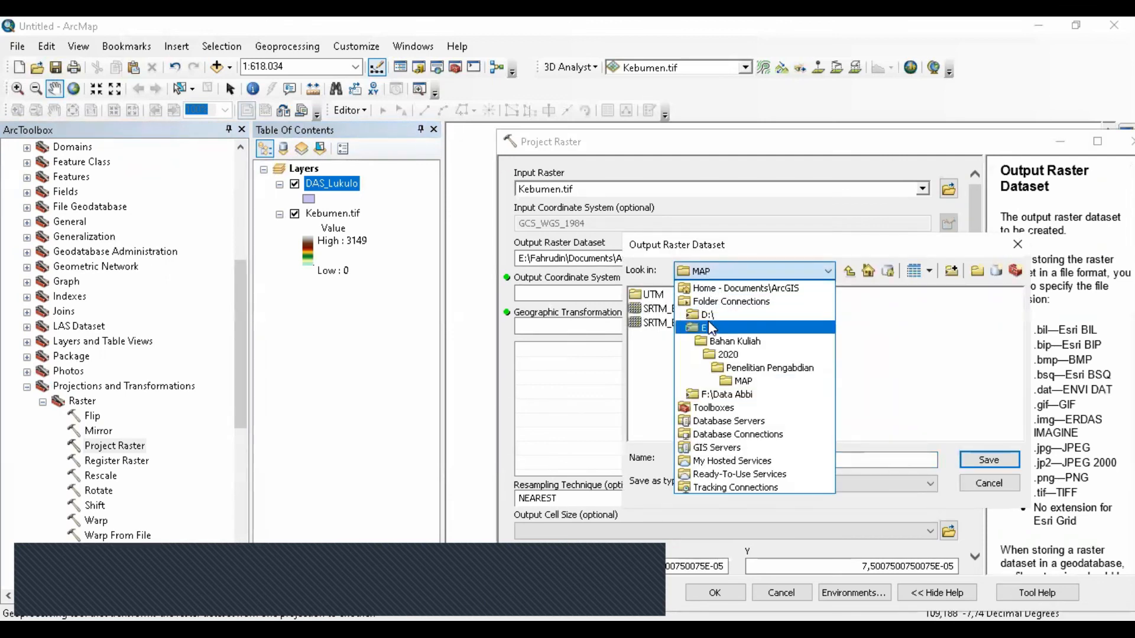
{"action": "left_click", "coordinate": [708, 328]}
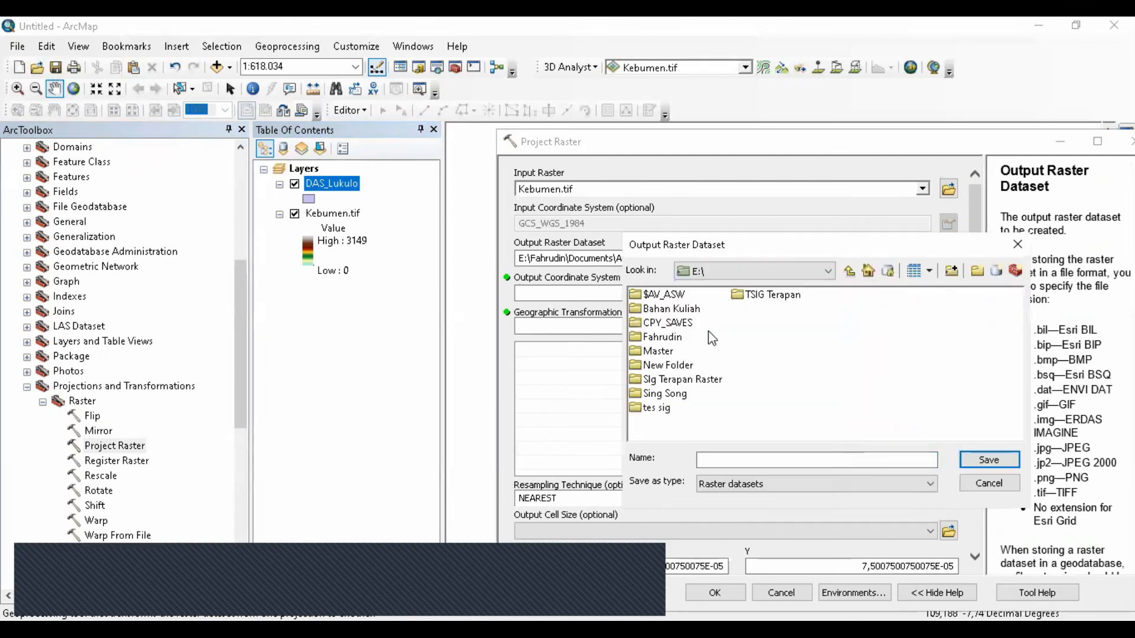
{"action": "double_click", "coordinate": [675, 379]}
{"action": "left_click", "coordinate": [671, 297]}
{"action": "left_click", "coordinate": [747, 460]}
{"action": "type", "text": "UTM.tif"}
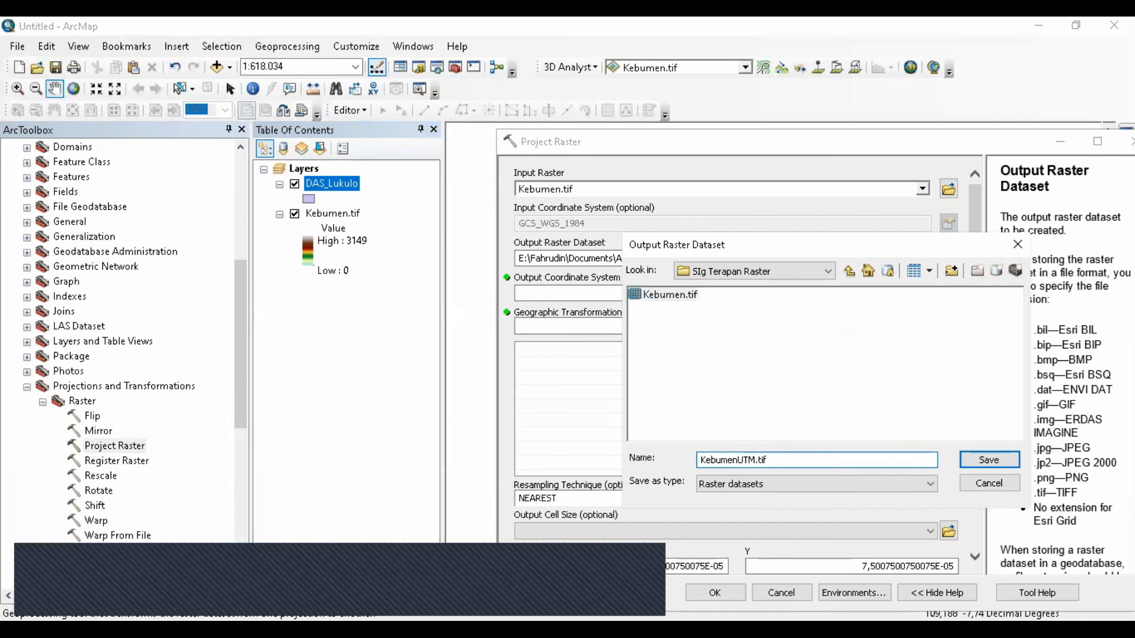
{"action": "key", "text": "Return"}
Step: Set the output coordinate system to WGS_1984_UTM_Zone_49S
{"action": "left_click", "coordinate": [604, 295]}
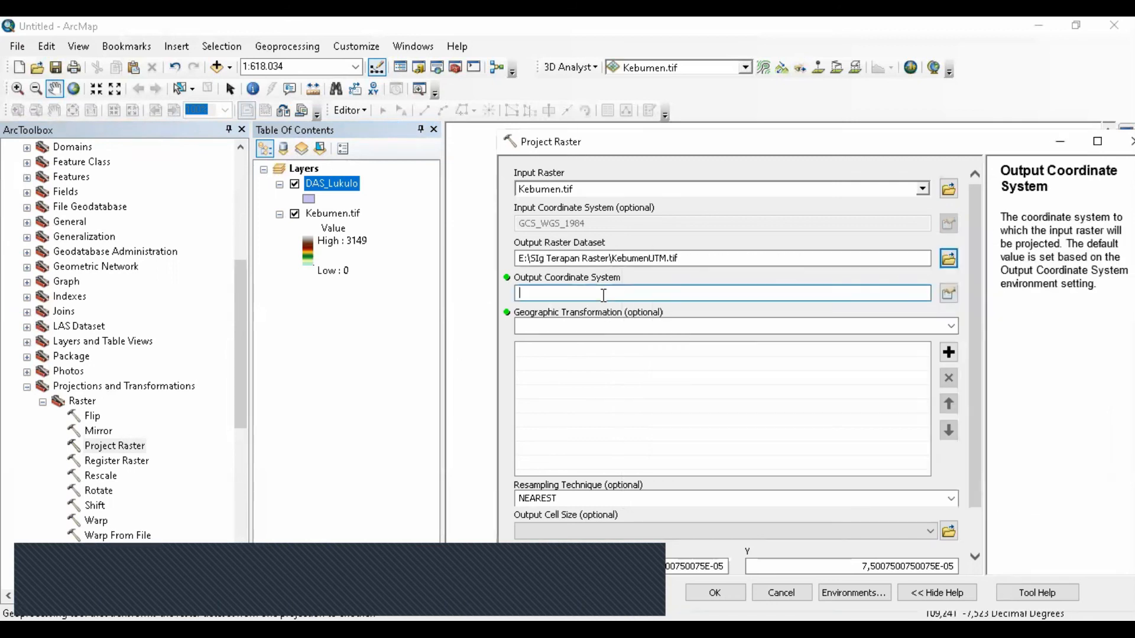
{"action": "left_click", "coordinate": [944, 298]}
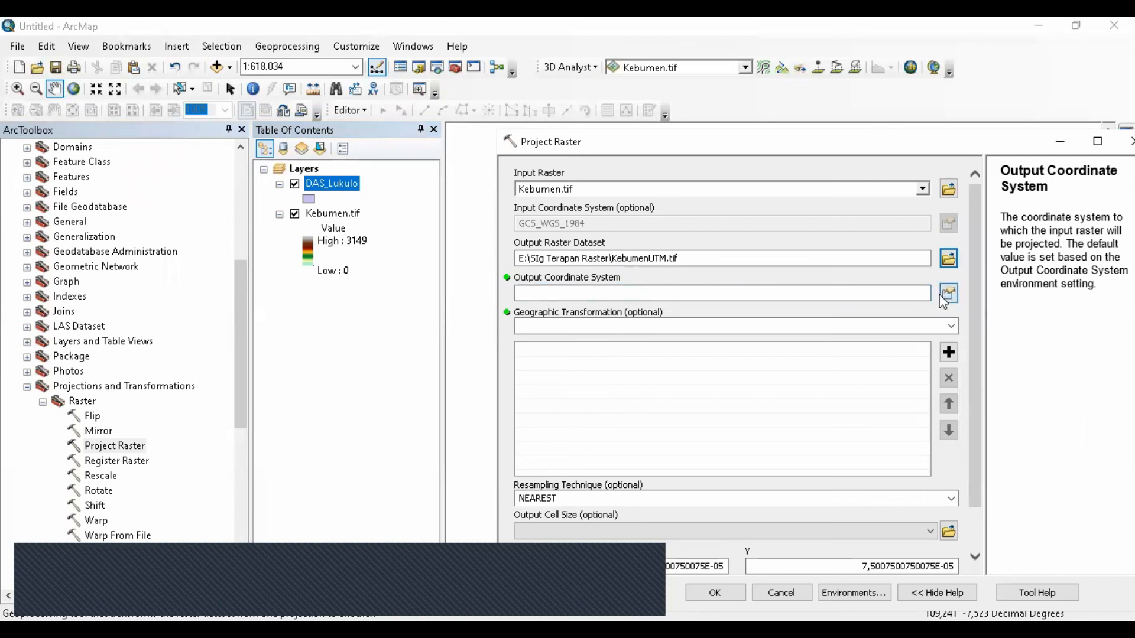
{"action": "left_click", "coordinate": [764, 253]}
{"action": "left_click", "coordinate": [916, 589]}
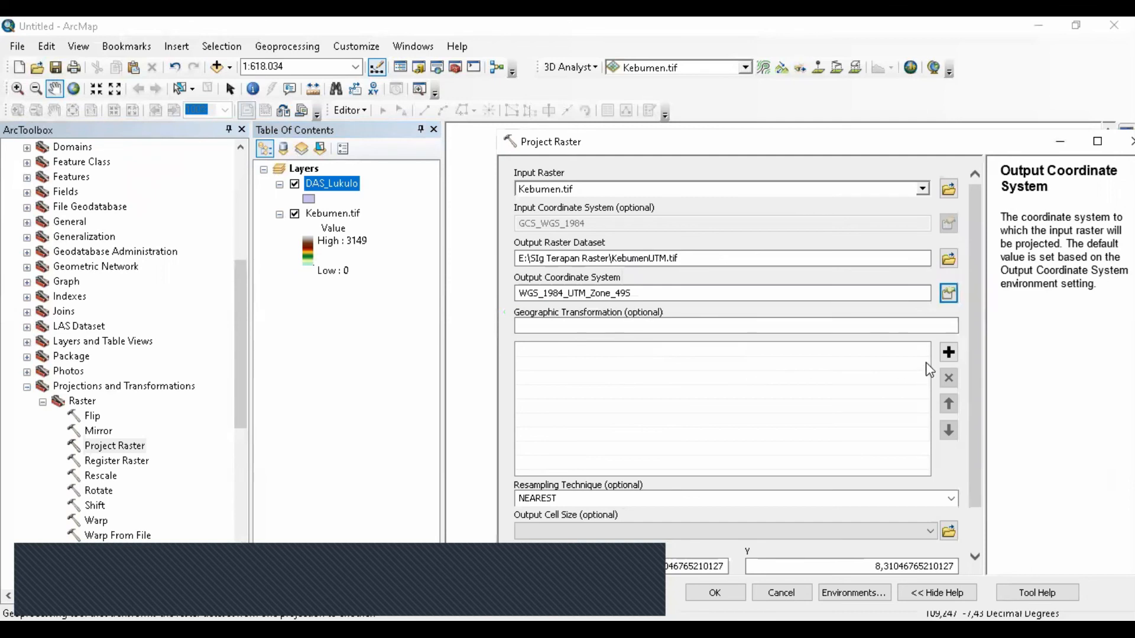
Step: Review the remaining Project Raster settings, including the output cell size, and run the tool
{"action": "left_click_drag", "start_coordinate": [974, 337], "coordinate": [984, 459]}
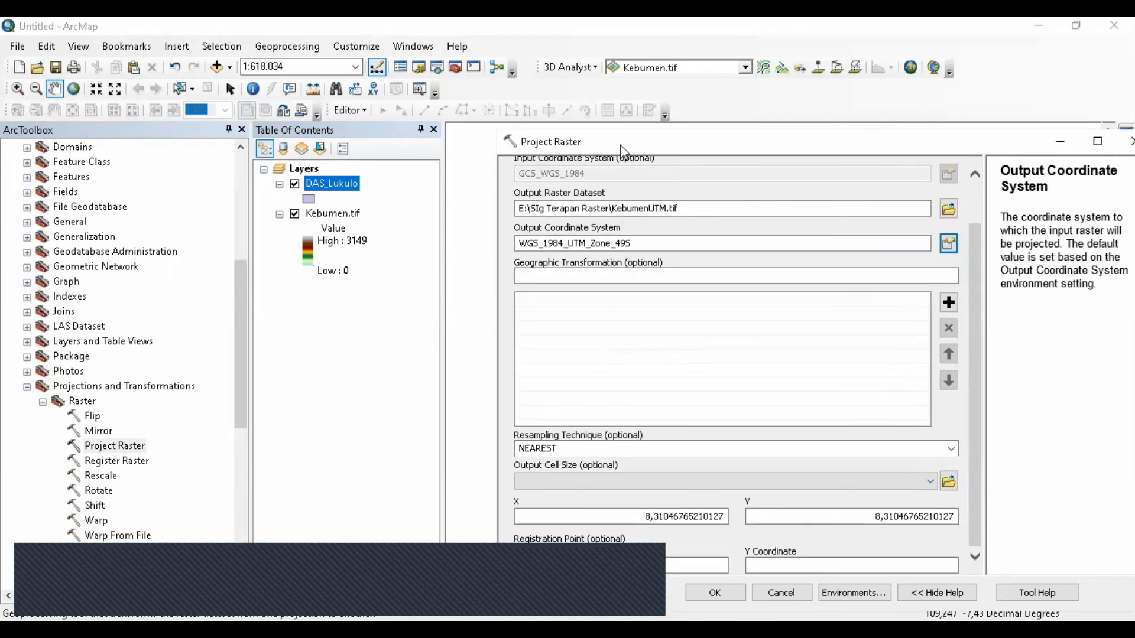
{"action": "left_click_drag", "start_coordinate": [620, 146], "coordinate": [462, 127]}
{"action": "left_click_drag", "start_coordinate": [810, 263], "coordinate": [837, 458]}
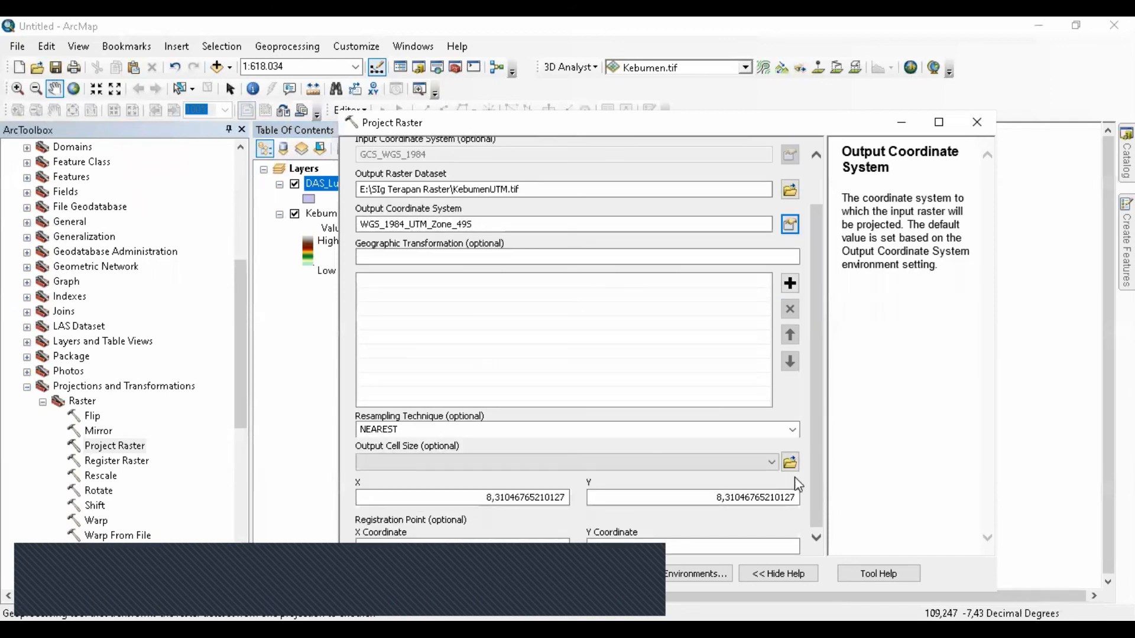
{"action": "left_click", "coordinate": [553, 578]}
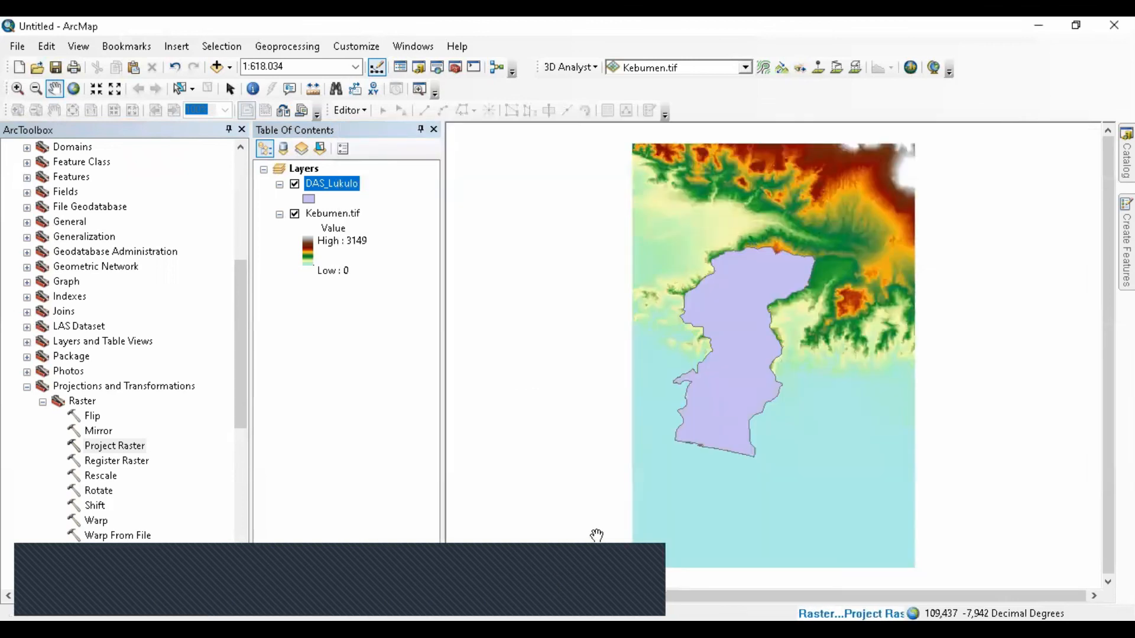
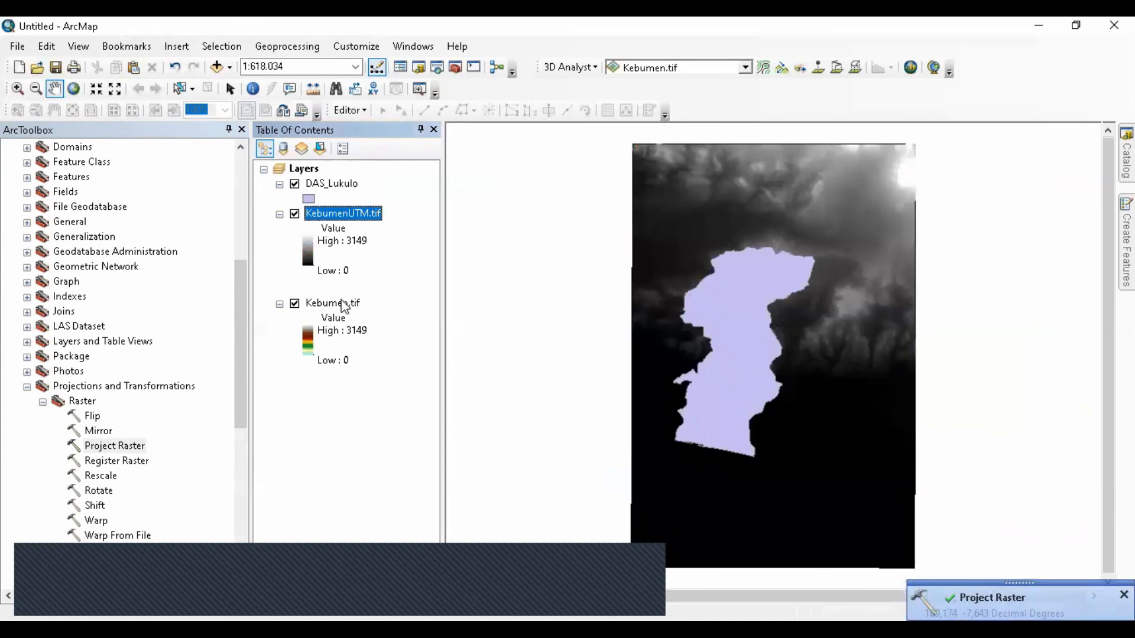
Step: Hide the original Kebumen.tif layer and remove it from the map
{"action": "left_click", "coordinate": [295, 303]}
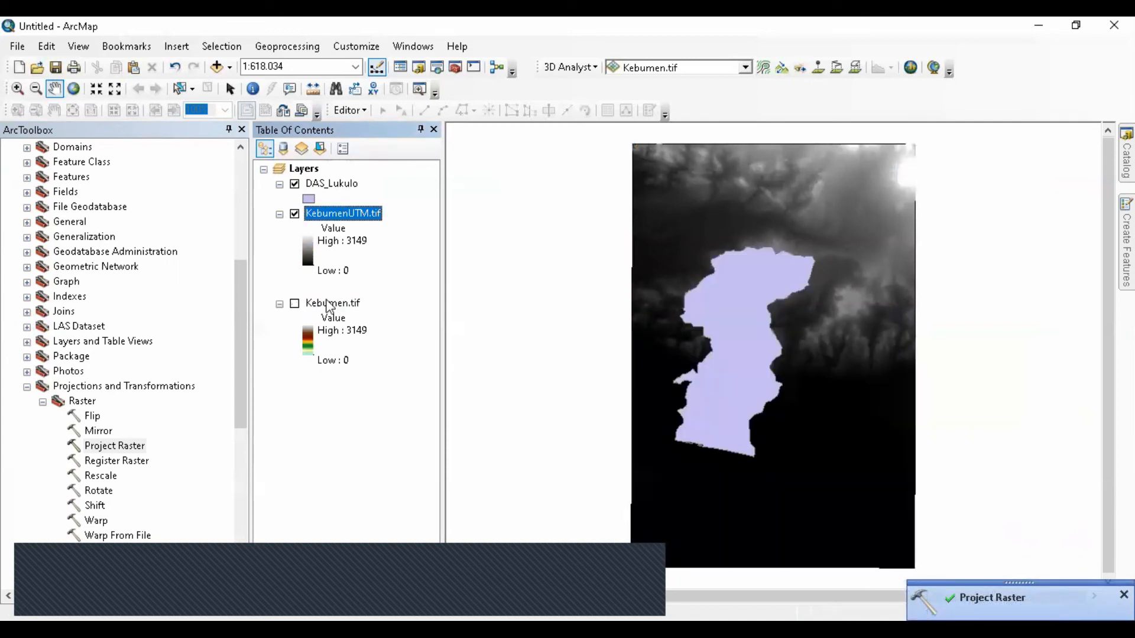
{"action": "right_click", "coordinate": [327, 218]}
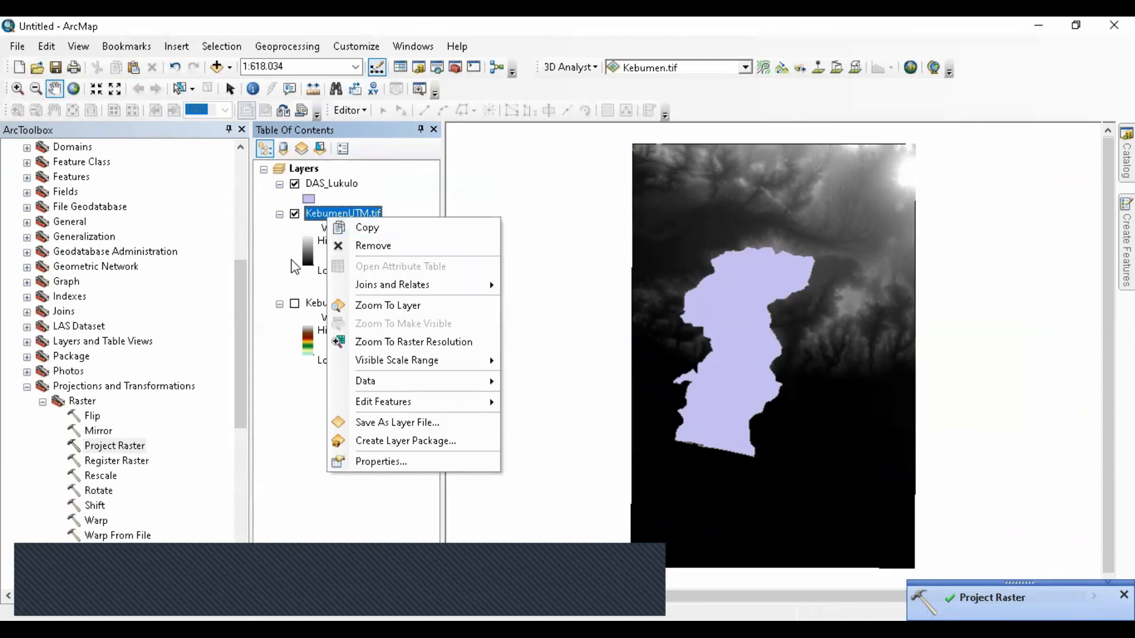
{"action": "left_click", "coordinate": [330, 304]}
{"action": "left_click", "coordinate": [330, 305]}
{"action": "right_click", "coordinate": [332, 304]}
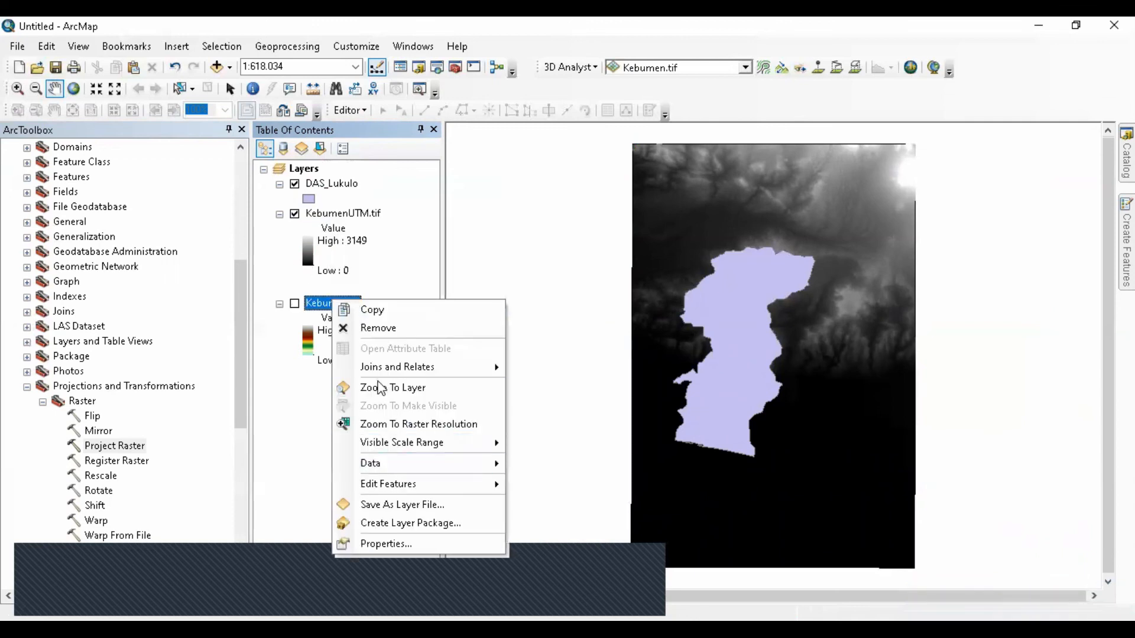
{"action": "left_click", "coordinate": [380, 329]}
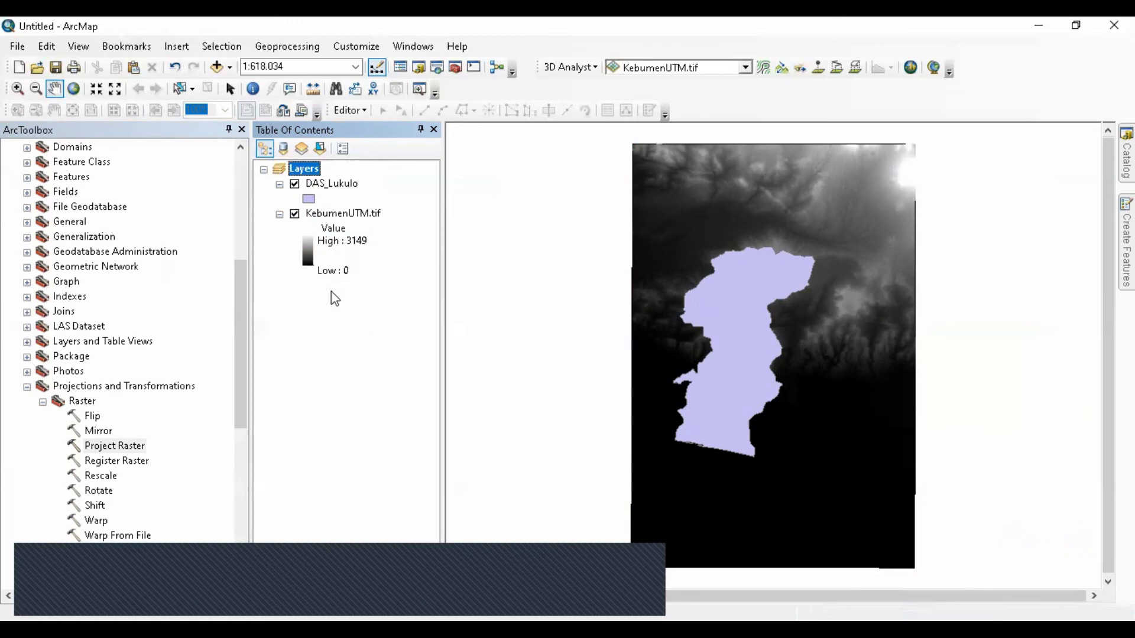
Step: Check the pixel type of KebumenUTM.tif in its source properties
{"action": "right_click", "coordinate": [332, 215]}
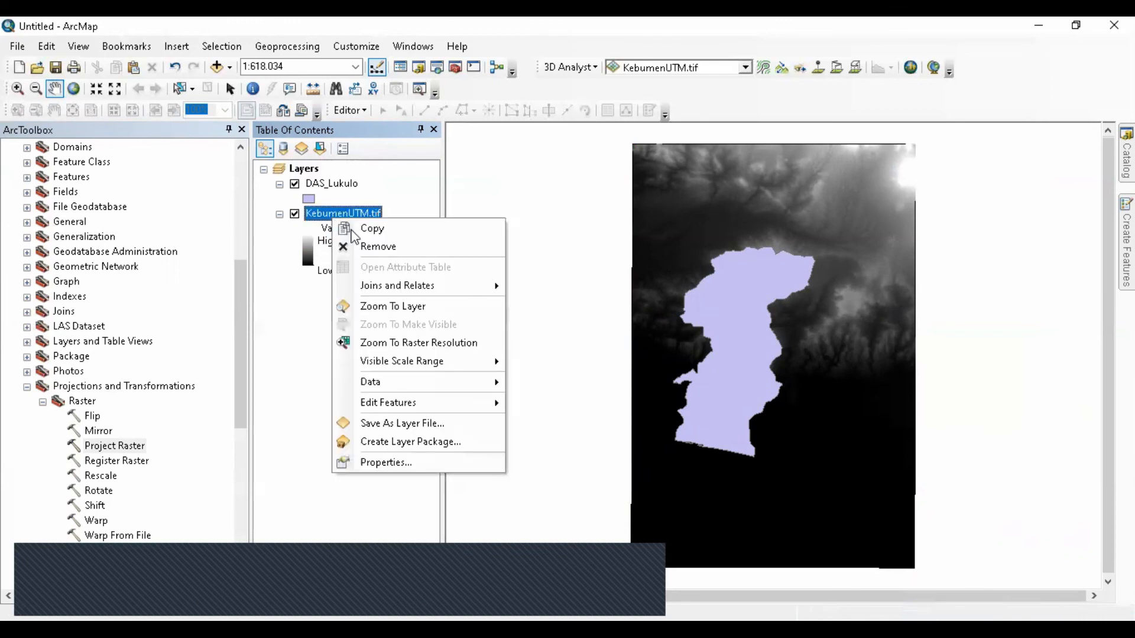
{"action": "left_click", "coordinate": [402, 463]}
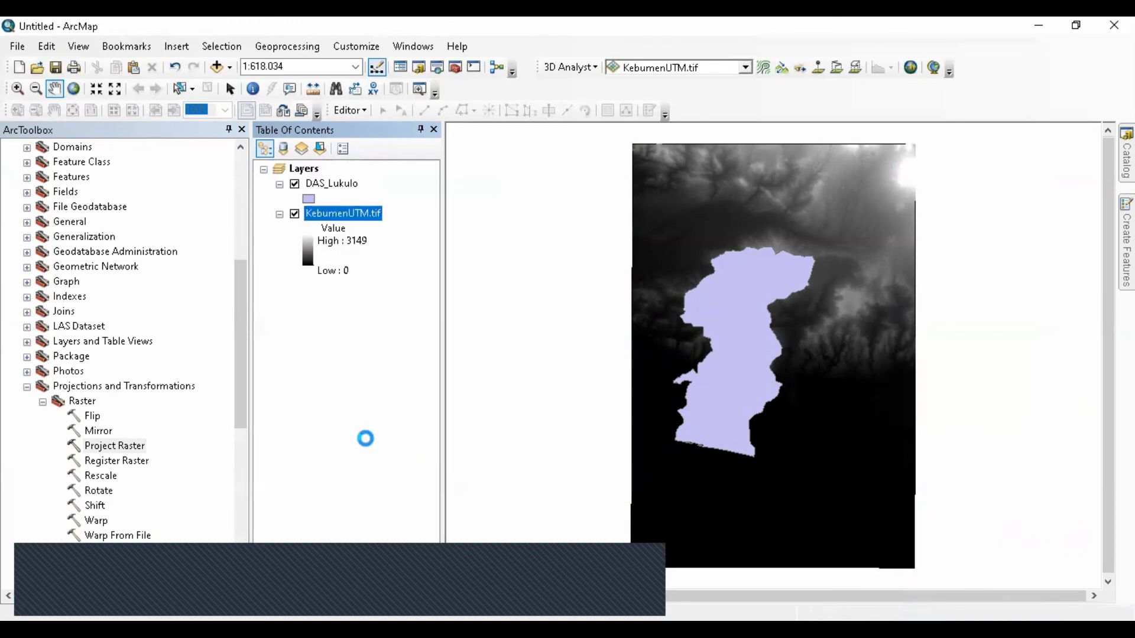
{"action": "scroll", "coordinate": [503, 286], "scroll_direction": "down", "scroll_amount": 1}
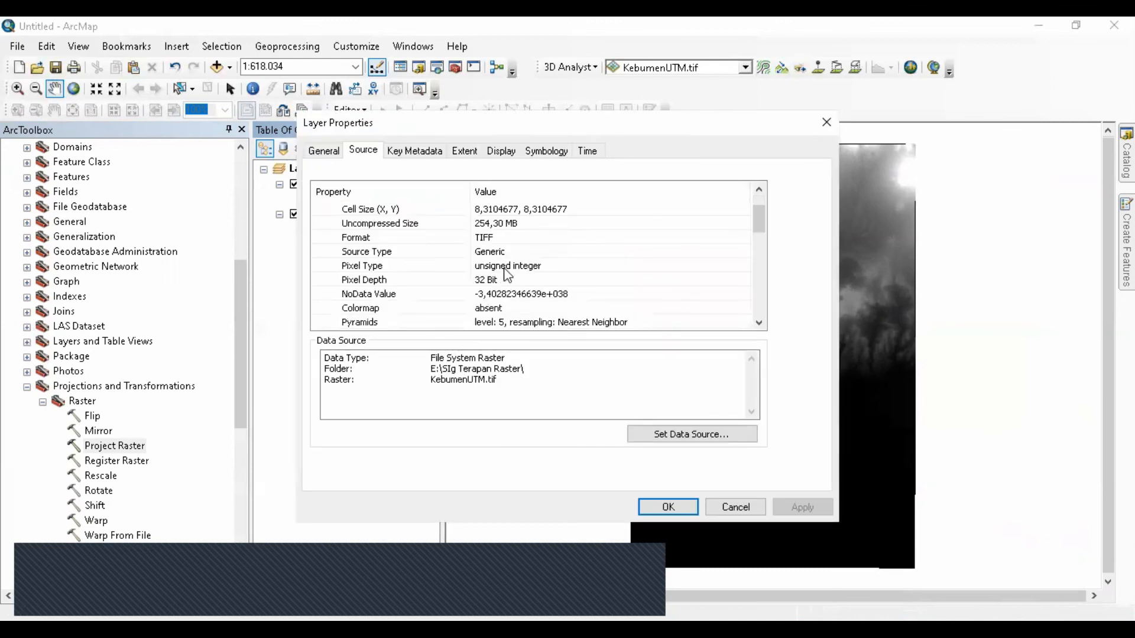
{"action": "left_click", "coordinate": [513, 266]}
{"action": "left_click_drag", "start_coordinate": [542, 261], "coordinate": [469, 263]}
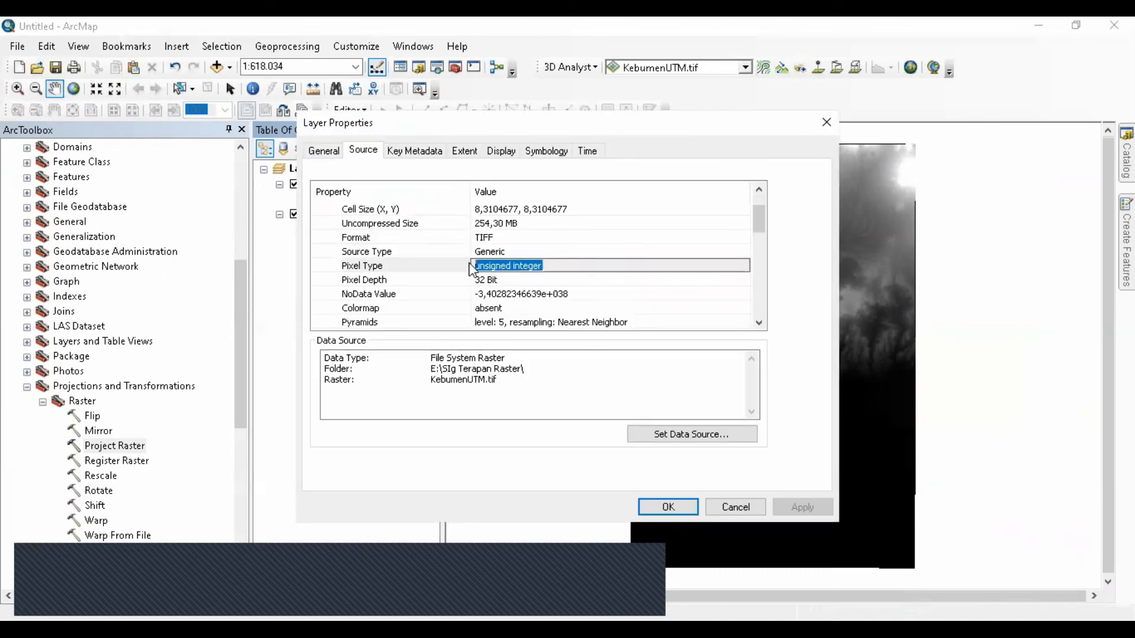
Step: Check the XY coordinate system and linear unit in KebumenUTM.tif's spatial reference
{"action": "scroll", "coordinate": [532, 301], "scroll_direction": "down", "scroll_amount": 1}
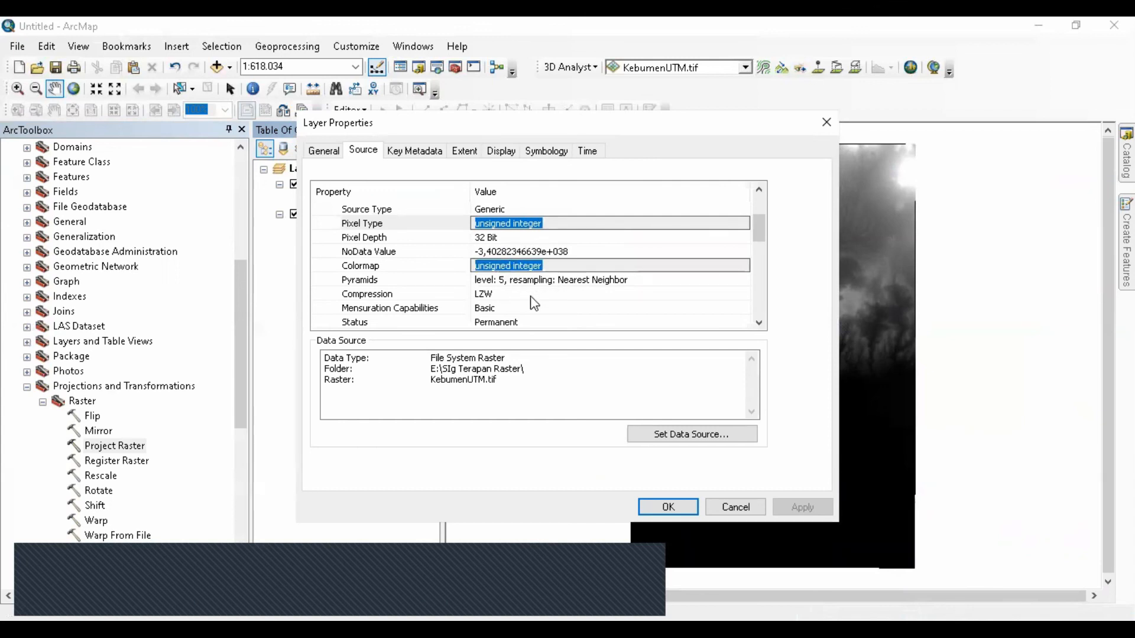
{"action": "scroll", "coordinate": [527, 307], "scroll_direction": "down", "scroll_amount": 3}
{"action": "left_click", "coordinate": [525, 295]}
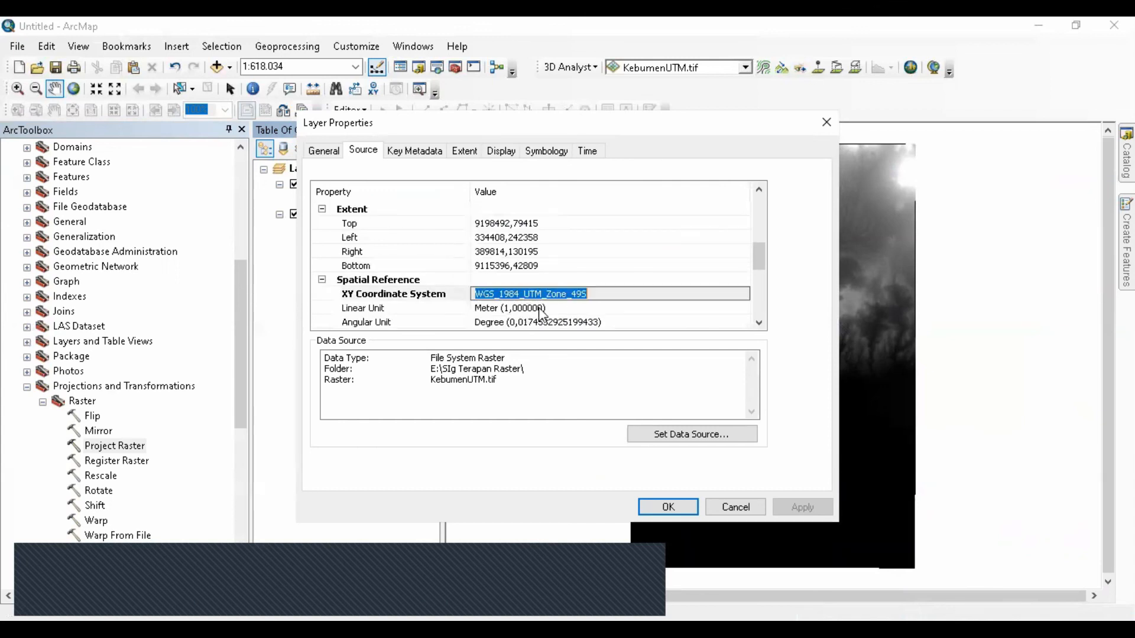
{"action": "left_click", "coordinate": [521, 307]}
{"action": "left_click", "coordinate": [548, 308]}
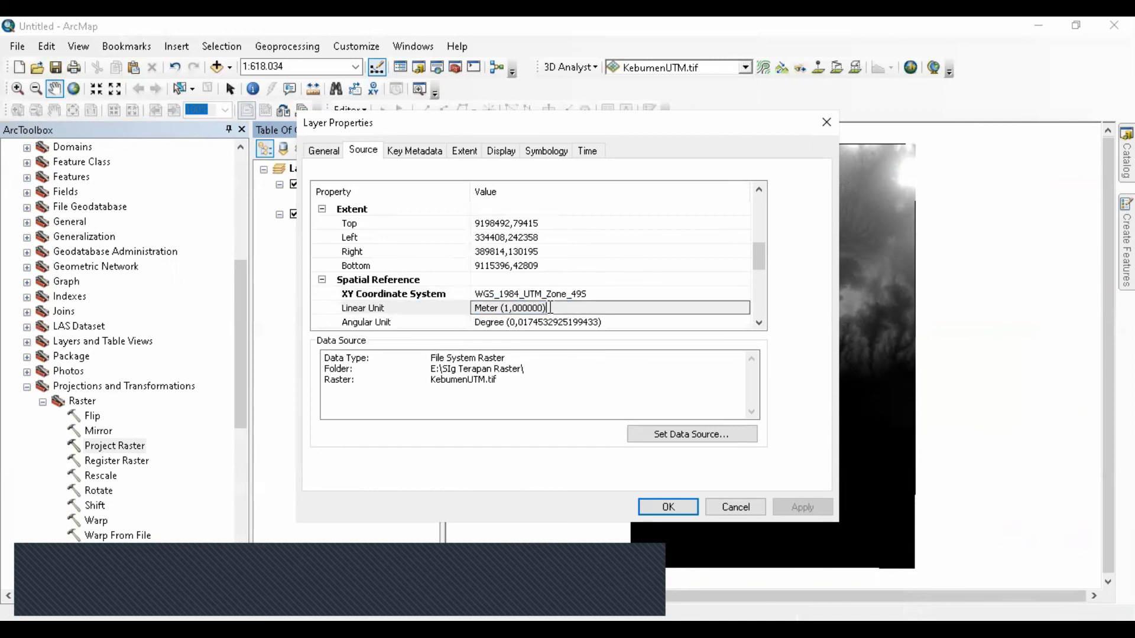
Step: Check the linear unit and cell size of KebumenUTM.tif in its source properties
{"action": "double_click", "coordinate": [514, 310]}
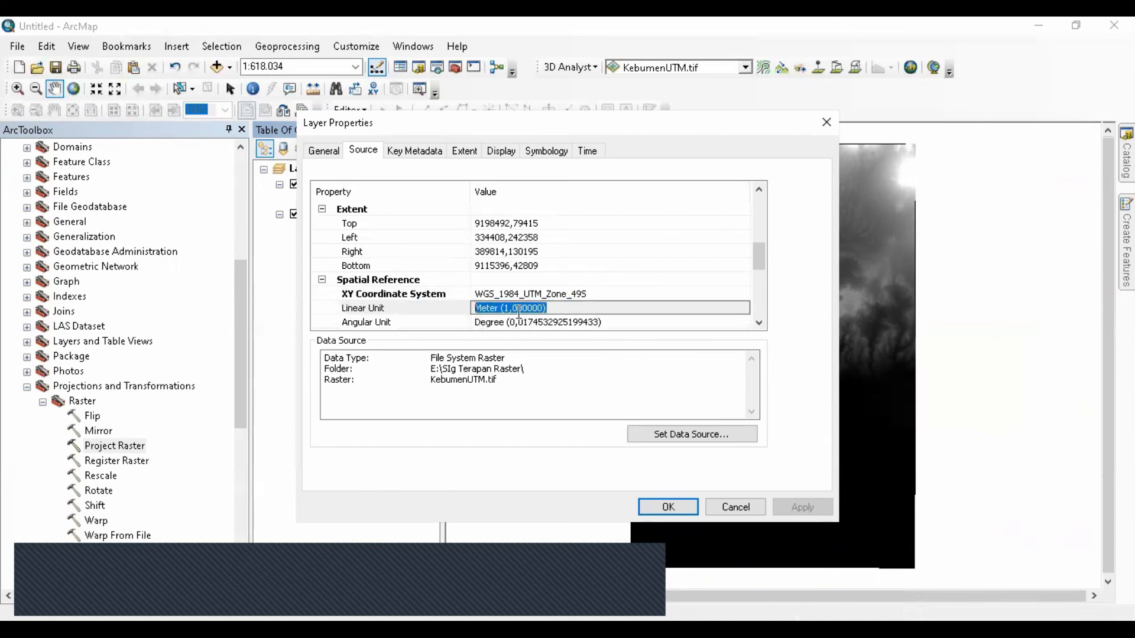
{"action": "left_click", "coordinate": [509, 308]}
{"action": "left_click_drag", "start_coordinate": [512, 308], "coordinate": [555, 307]}
{"action": "left_click", "coordinate": [573, 307]}
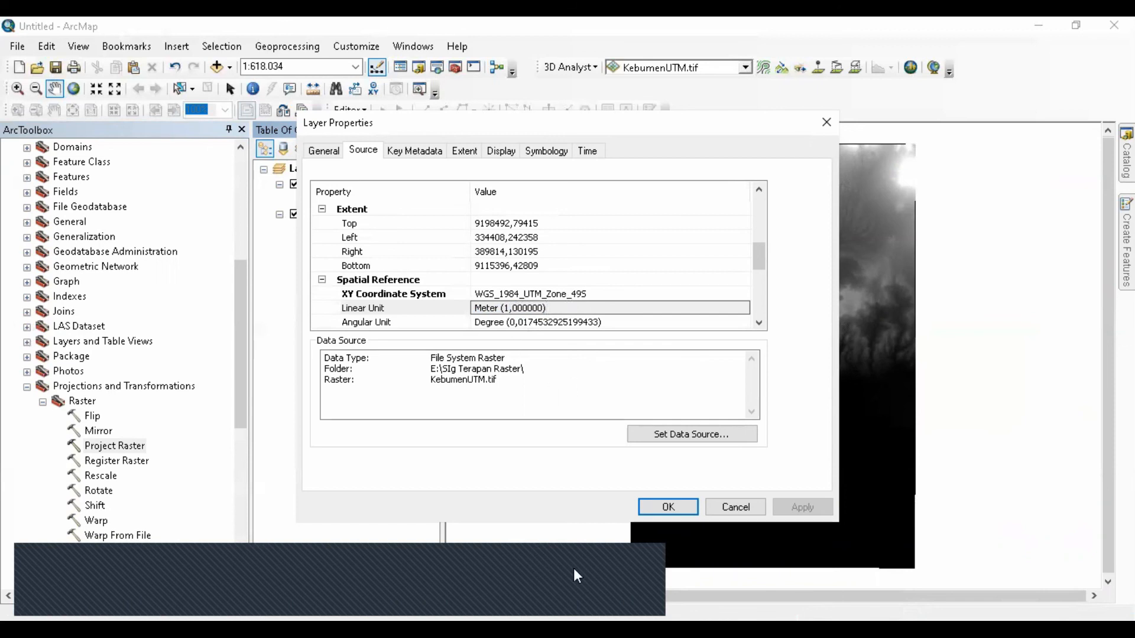
{"action": "scroll", "coordinate": [541, 323], "scroll_direction": "up", "scroll_amount": 5}
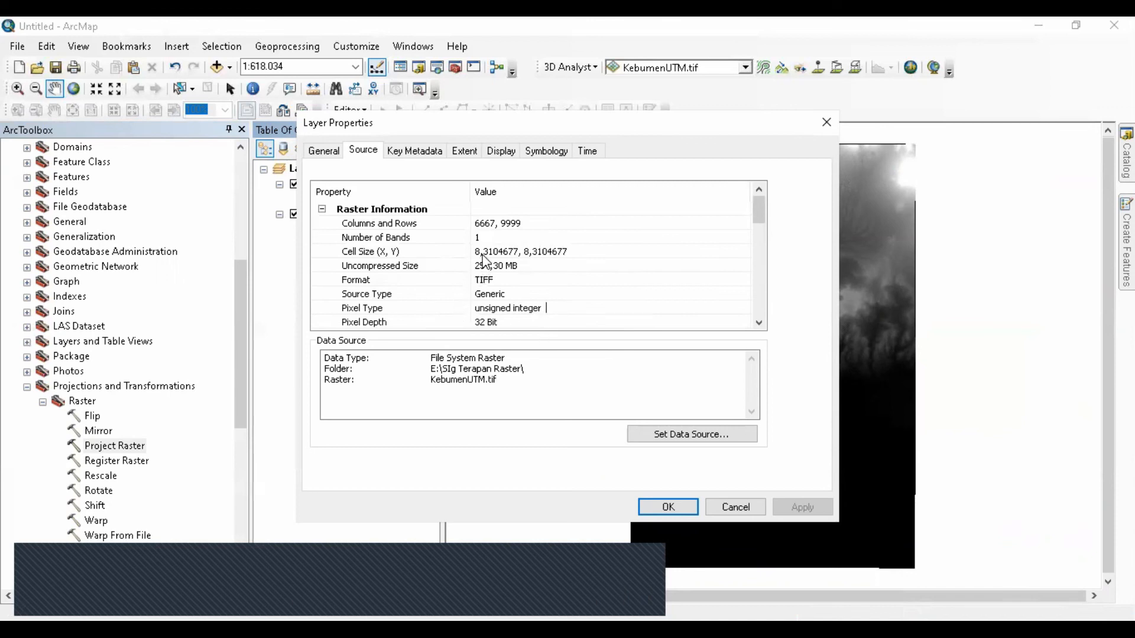
{"action": "left_click", "coordinate": [545, 252]}
{"action": "left_click", "coordinate": [501, 253]}
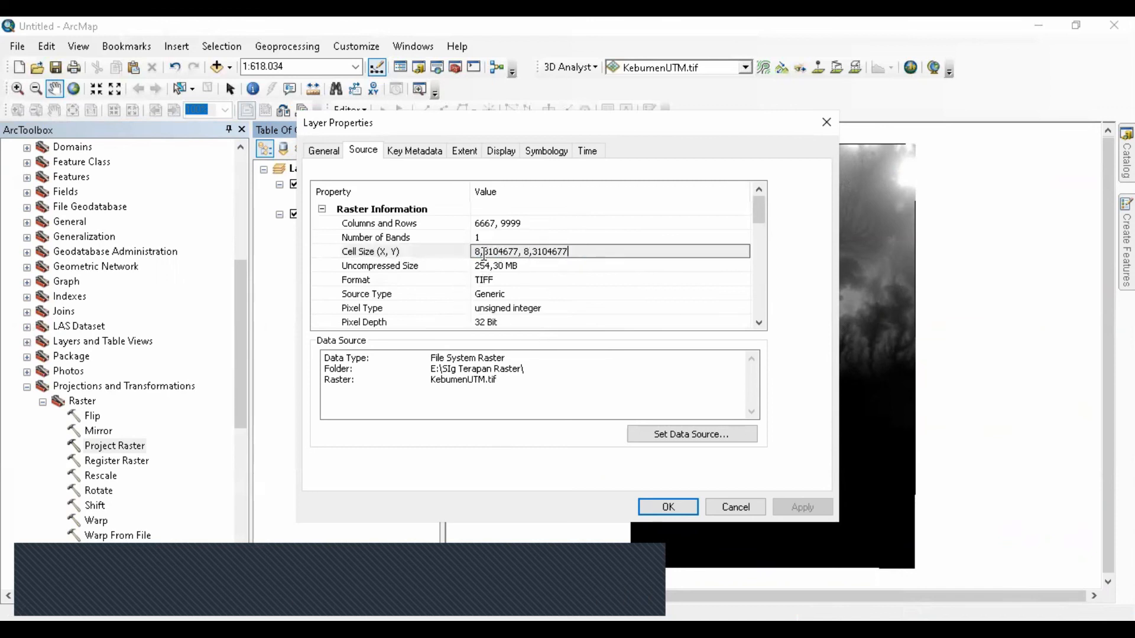
{"action": "left_click_drag", "start_coordinate": [478, 252], "coordinate": [569, 259]}
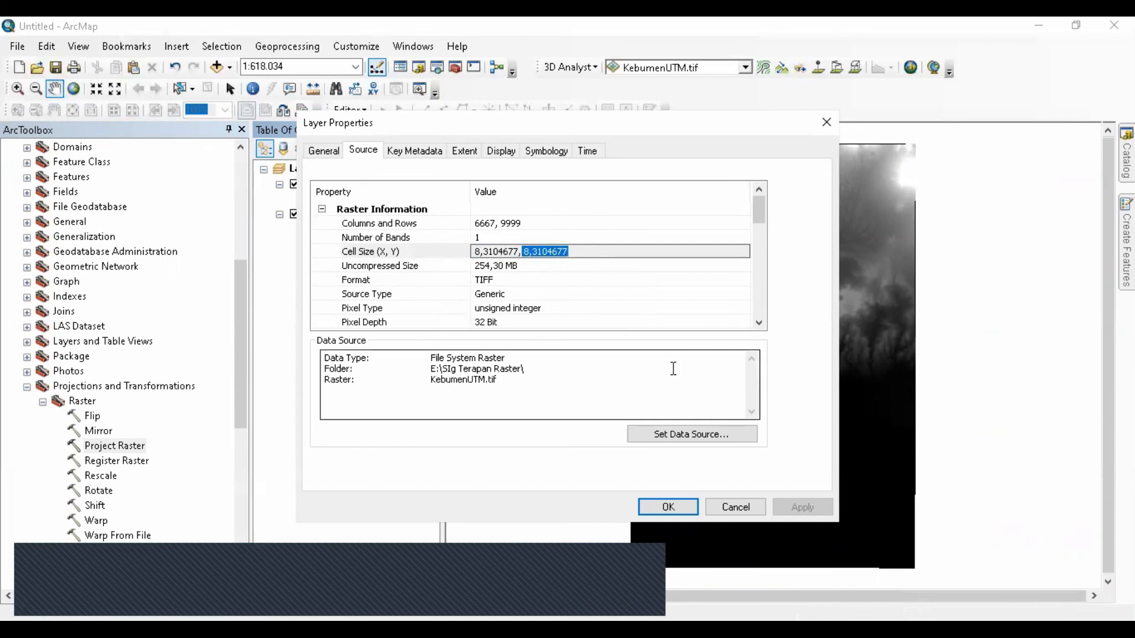
{"action": "left_click", "coordinate": [668, 512]}
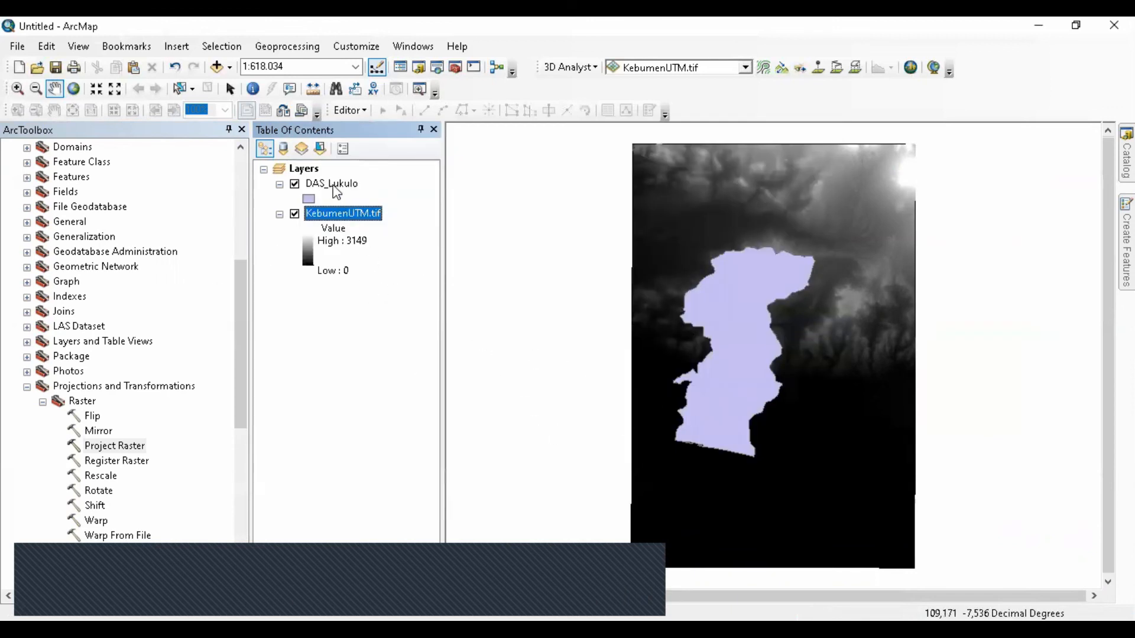
Step: Collapse the Projections and Transformations toolset and look through the ArcToolbox tree for the Spatial Analyst Tools
{"action": "left_click", "coordinate": [133, 445]}
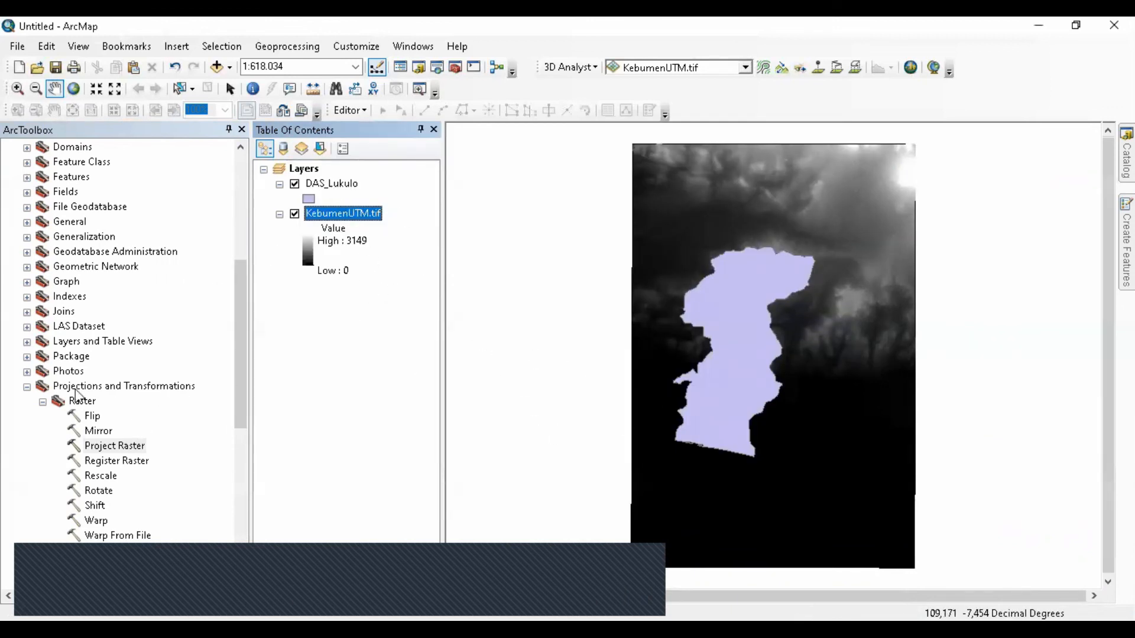
{"action": "left_click", "coordinate": [27, 389]}
{"action": "scroll", "coordinate": [27, 390], "scroll_direction": "up", "scroll_amount": 7}
{"action": "left_click", "coordinate": [10, 192]}
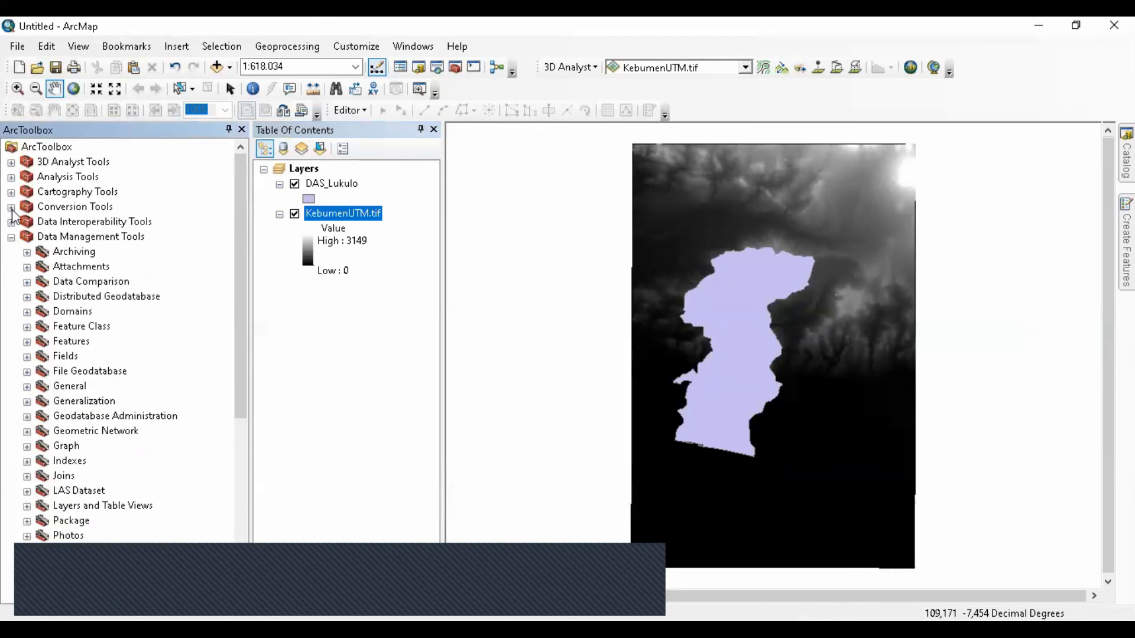
{"action": "scroll", "coordinate": [83, 319], "scroll_direction": "down", "scroll_amount": 7}
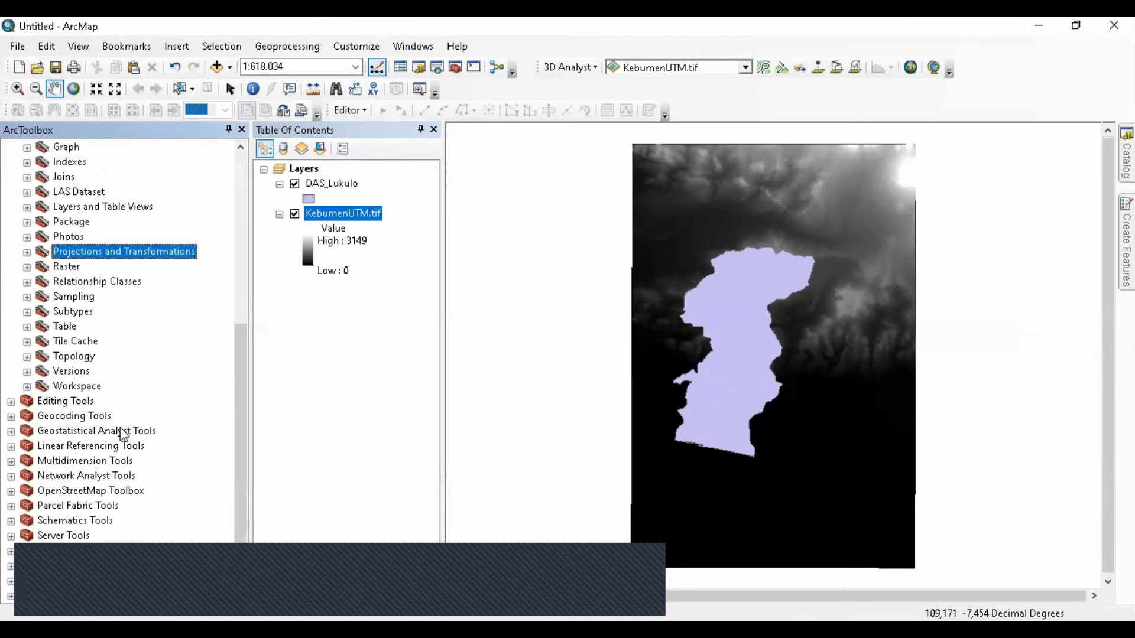
{"action": "scroll", "coordinate": [95, 378], "scroll_direction": "up", "scroll_amount": 7}
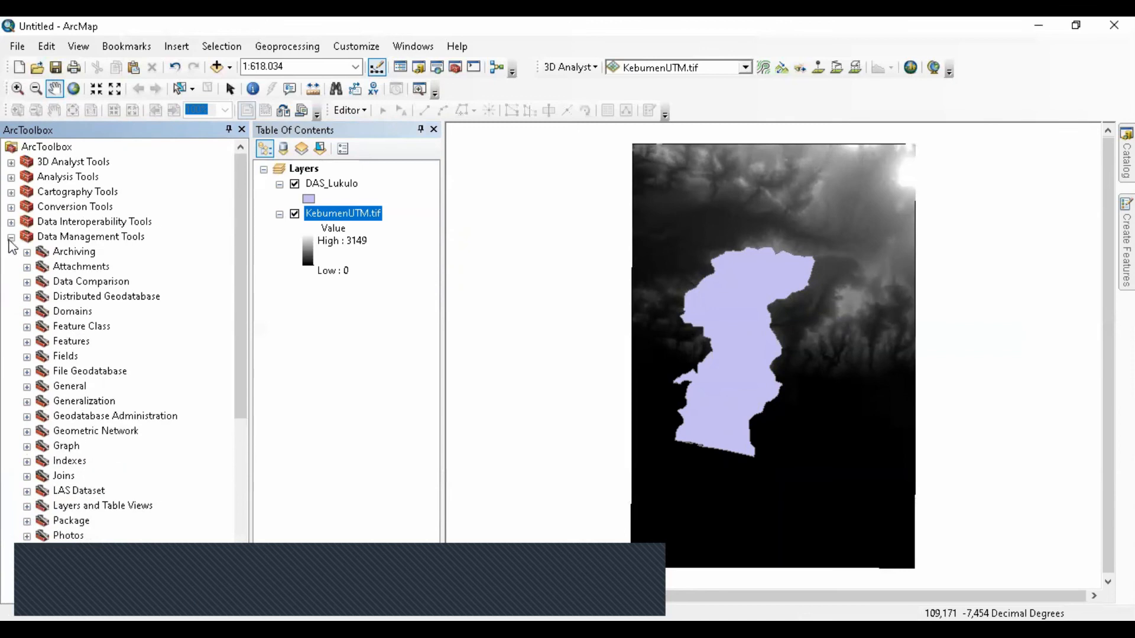
{"action": "left_click", "coordinate": [11, 236]}
{"action": "double_click", "coordinate": [79, 236]}
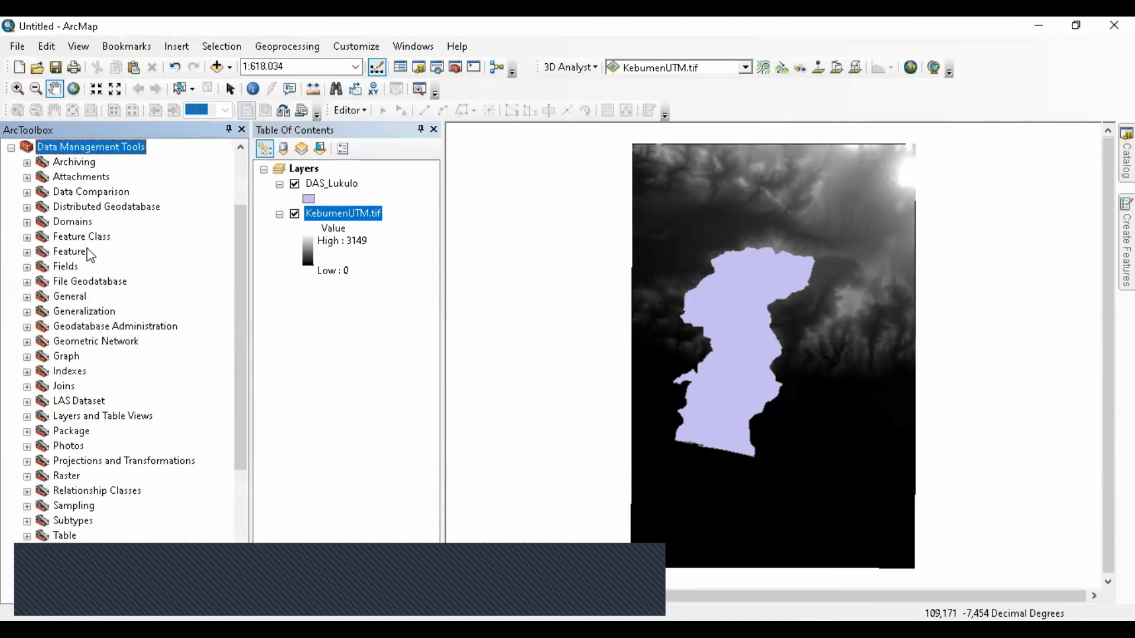
{"action": "scroll", "coordinate": [126, 323], "scroll_direction": "down", "scroll_amount": 5}
{"action": "scroll", "coordinate": [136, 351], "scroll_direction": "up", "scroll_amount": 5}
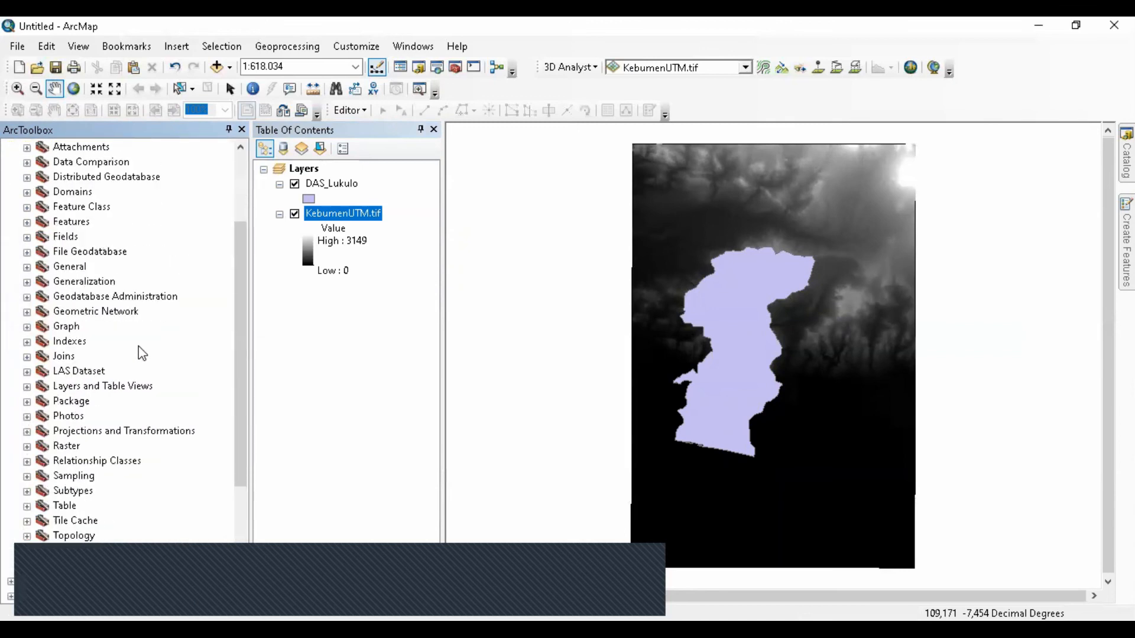
{"action": "scroll", "coordinate": [135, 357], "scroll_direction": "down", "scroll_amount": 3}
{"action": "scroll", "coordinate": [135, 357], "scroll_direction": "down", "scroll_amount": 2}
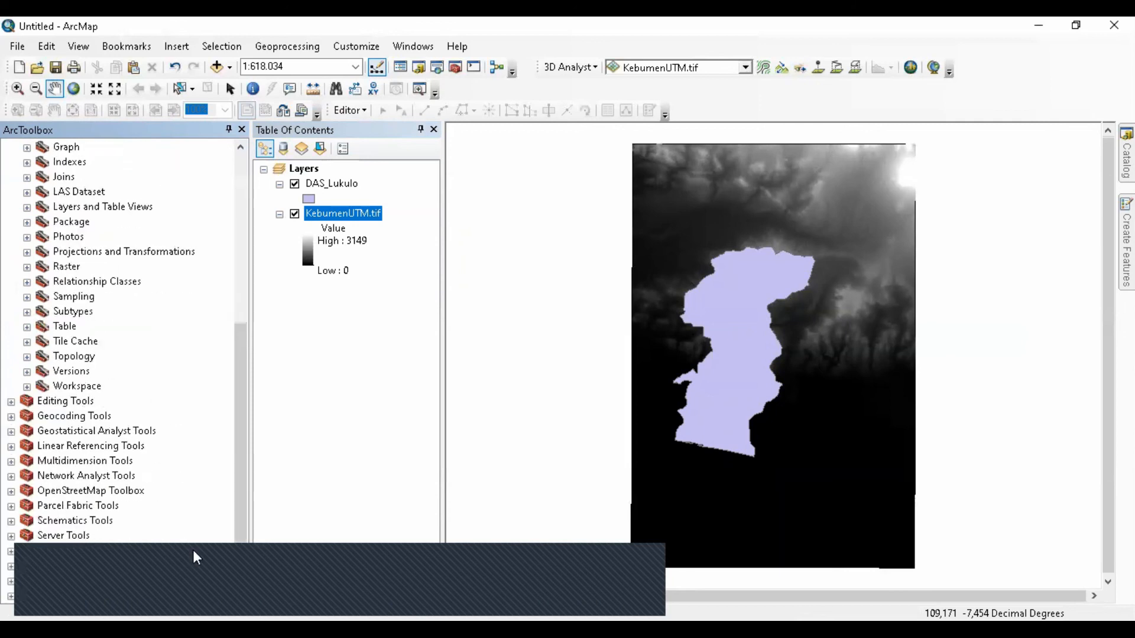
Step: Set up Spatial Analyst's Extract by Mask with KebumenUTM.tif as the input raster and DAS_Lukulo as the mask
{"action": "double_click", "coordinate": [119, 568]}
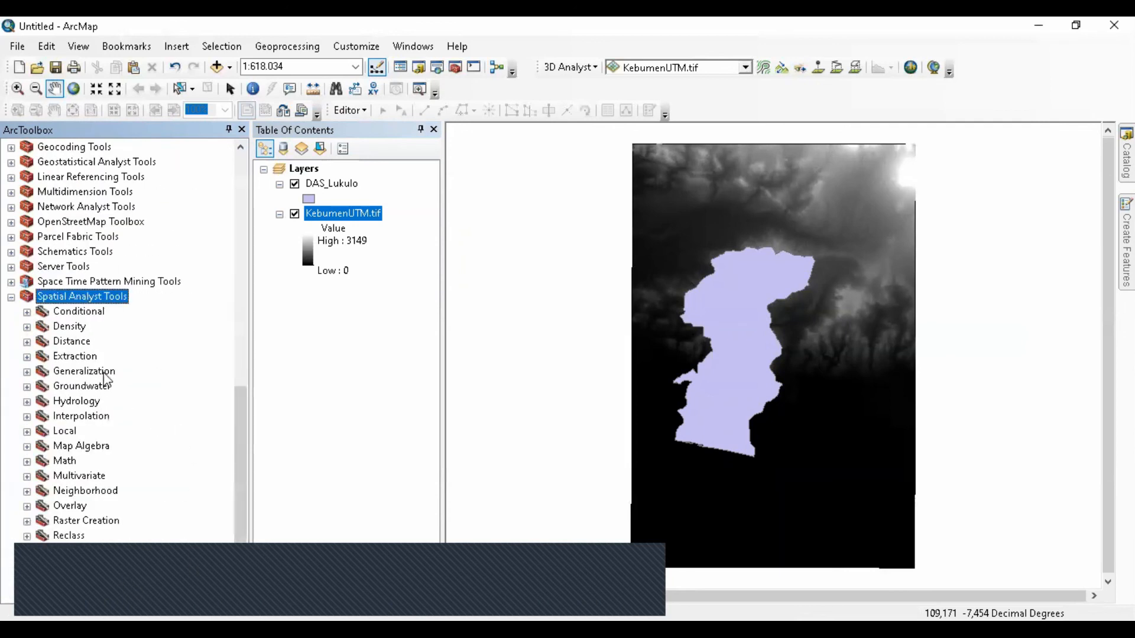
{"action": "double_click", "coordinate": [93, 357]}
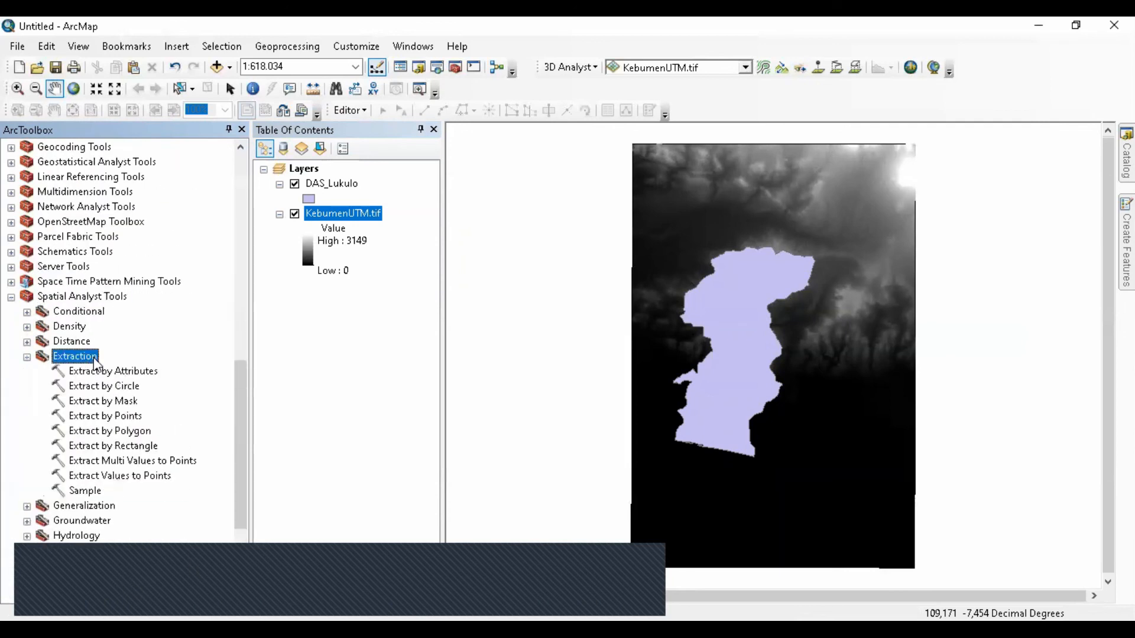
{"action": "left_click", "coordinate": [130, 404]}
{"action": "double_click", "coordinate": [130, 405]}
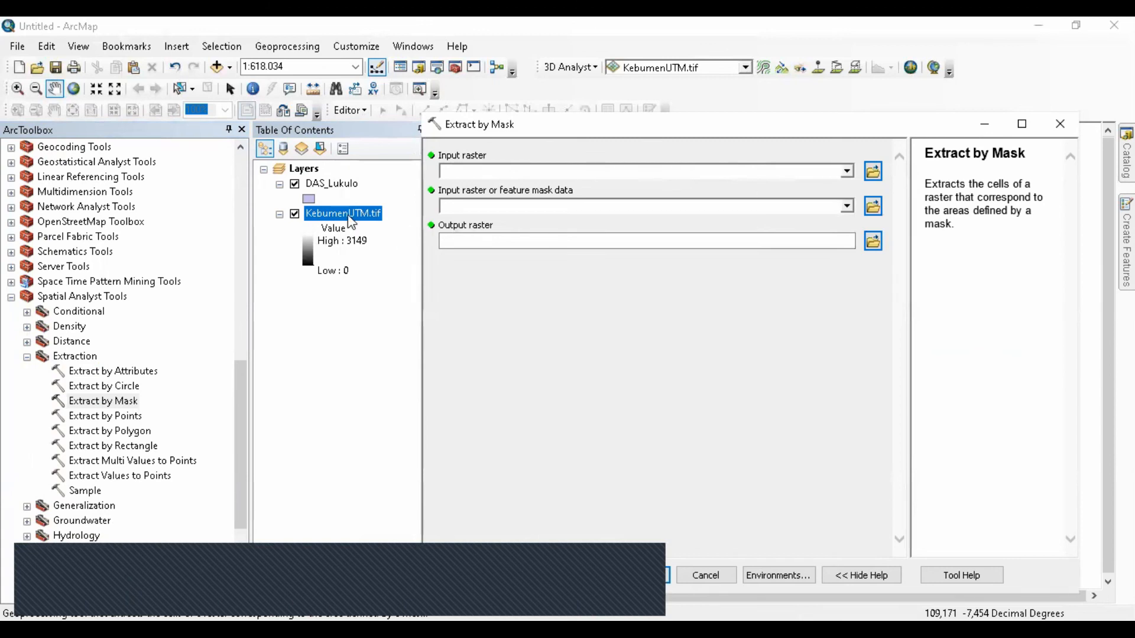
{"action": "left_click", "coordinate": [485, 175]}
{"action": "left_click_drag", "start_coordinate": [354, 187], "coordinate": [470, 205]}
Step: Name the output raster DEMNASLUKULO.tif in the SIg Terapan Raster folder and run Extract by Mask
{"action": "left_click", "coordinate": [874, 242]}
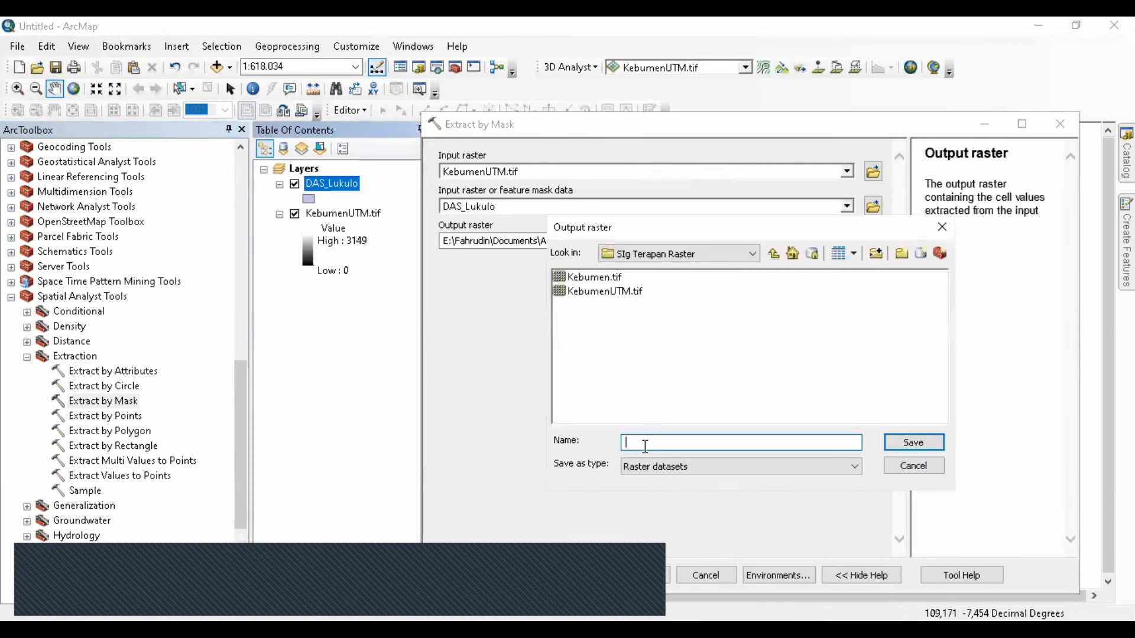
{"action": "left_click", "coordinate": [608, 277]}
{"action": "left_click", "coordinate": [674, 442]}
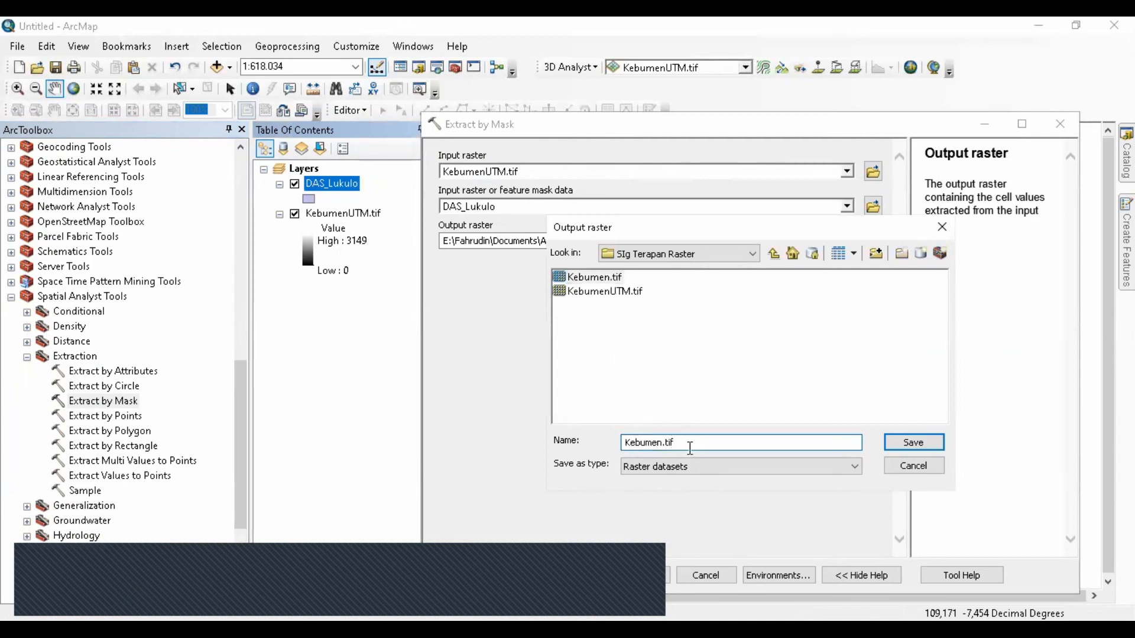
{"action": "double_click", "coordinate": [667, 440]}
{"action": "left_click", "coordinate": [662, 442]}
{"action": "key", "text": "BackSpace"}
{"action": "key", "text": "BackSpace"}
{"action": "key", "text": "BackSpace"}
{"action": "key", "text": "BackSpace"}
{"action": "key", "text": "BackSpace"}
{"action": "key", "text": "Return"}
{"action": "left_click", "coordinate": [621, 566]}
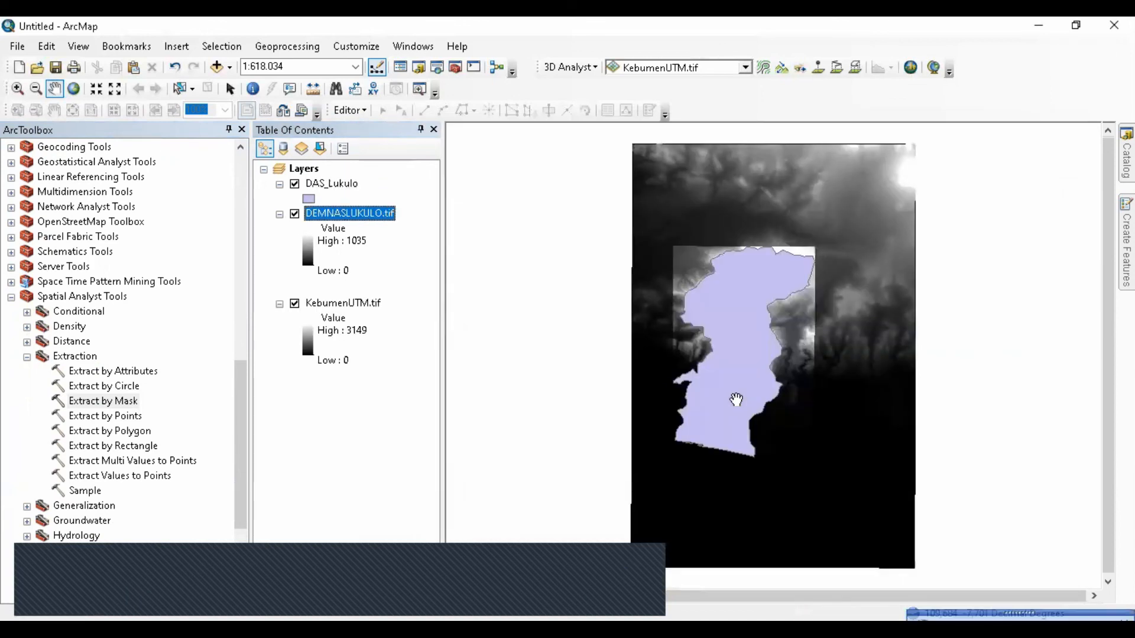
Step: Remove the DEMNASLUKULO.tif and KebumenUTM.tif layers from the map
{"action": "right_click", "coordinate": [341, 214]}
{"action": "left_click", "coordinate": [378, 246]}
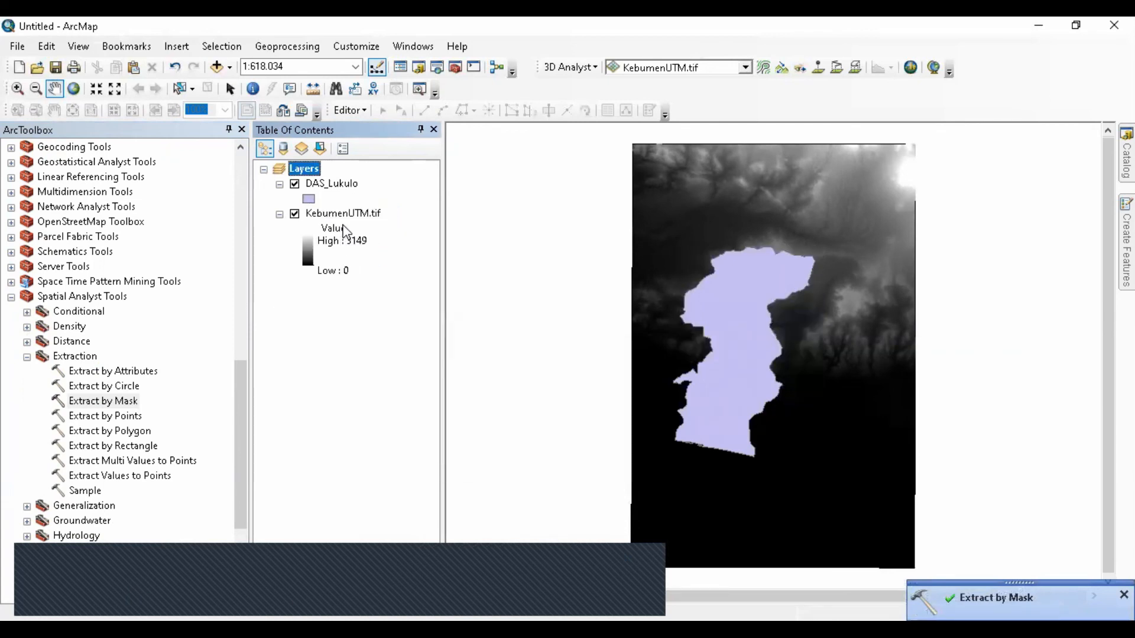
{"action": "right_click", "coordinate": [342, 214]}
{"action": "left_click", "coordinate": [367, 243]}
Step: Add the extracted DEMNASLUKULO raster to the map from the SIg Terapan Raster folder on drive E
{"action": "left_click", "coordinate": [216, 66]}
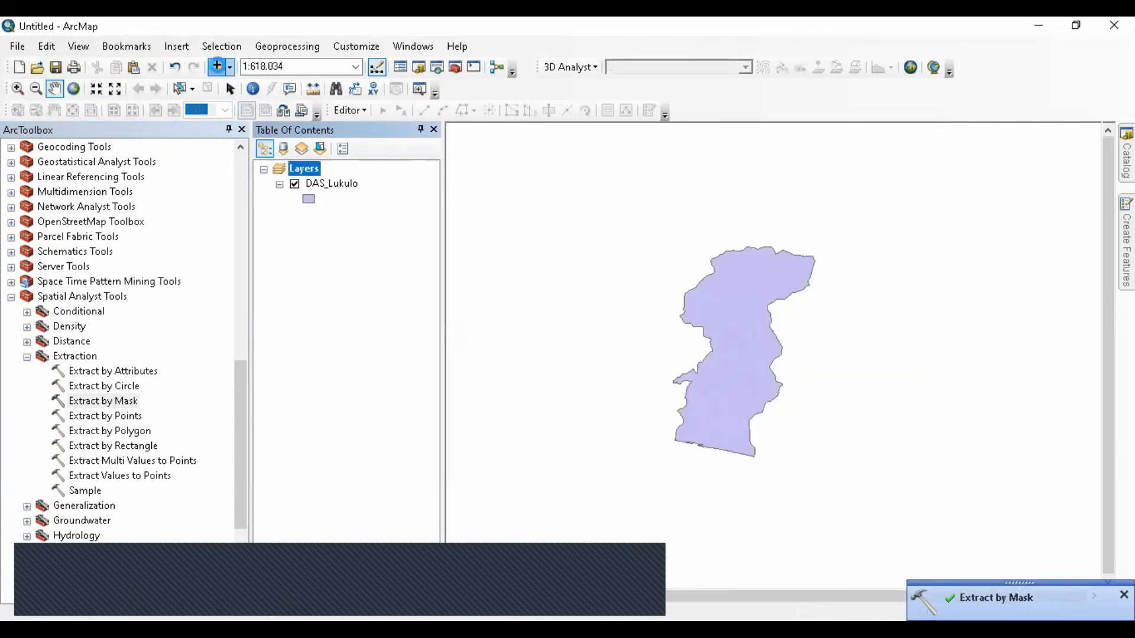
{"action": "left_click", "coordinate": [527, 217]}
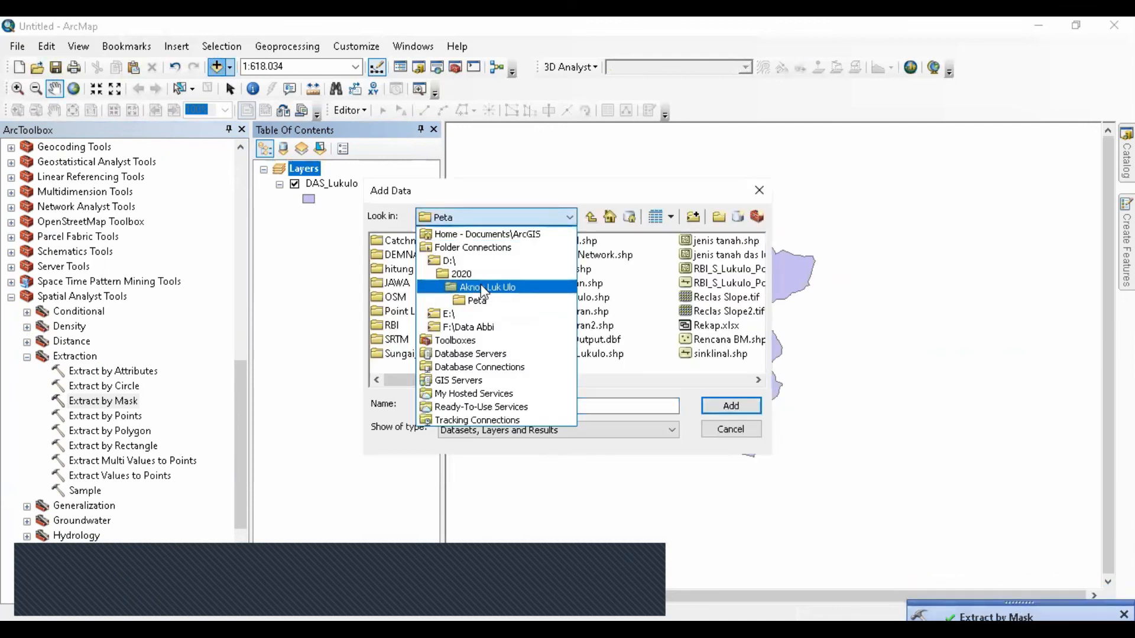
{"action": "left_click", "coordinate": [477, 312]}
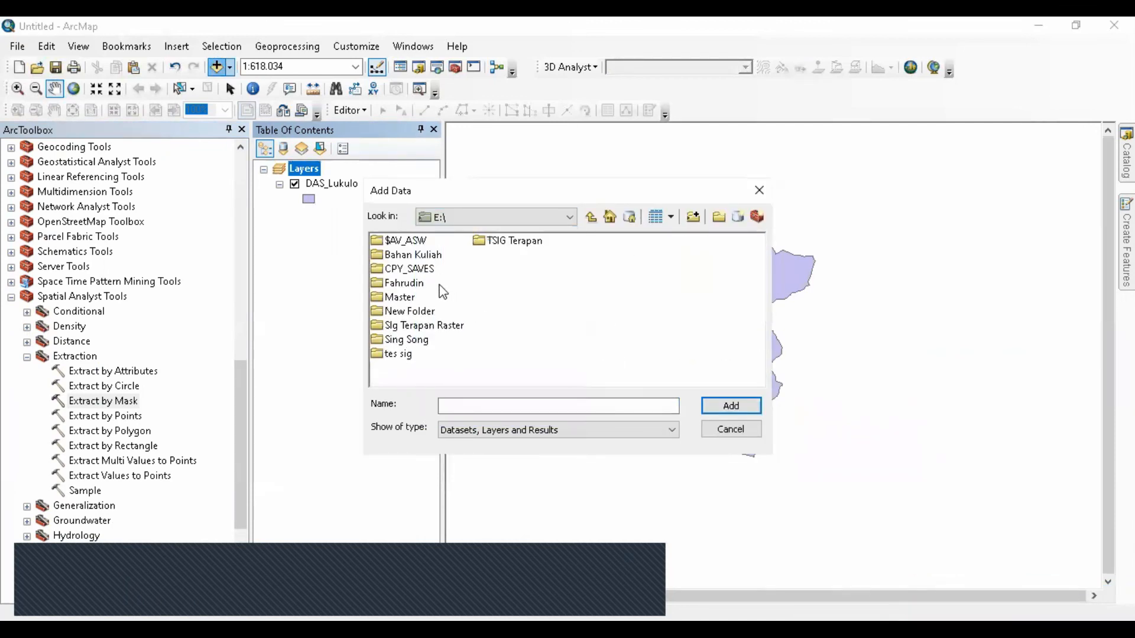
{"action": "double_click", "coordinate": [435, 326]}
{"action": "left_click", "coordinate": [410, 241]}
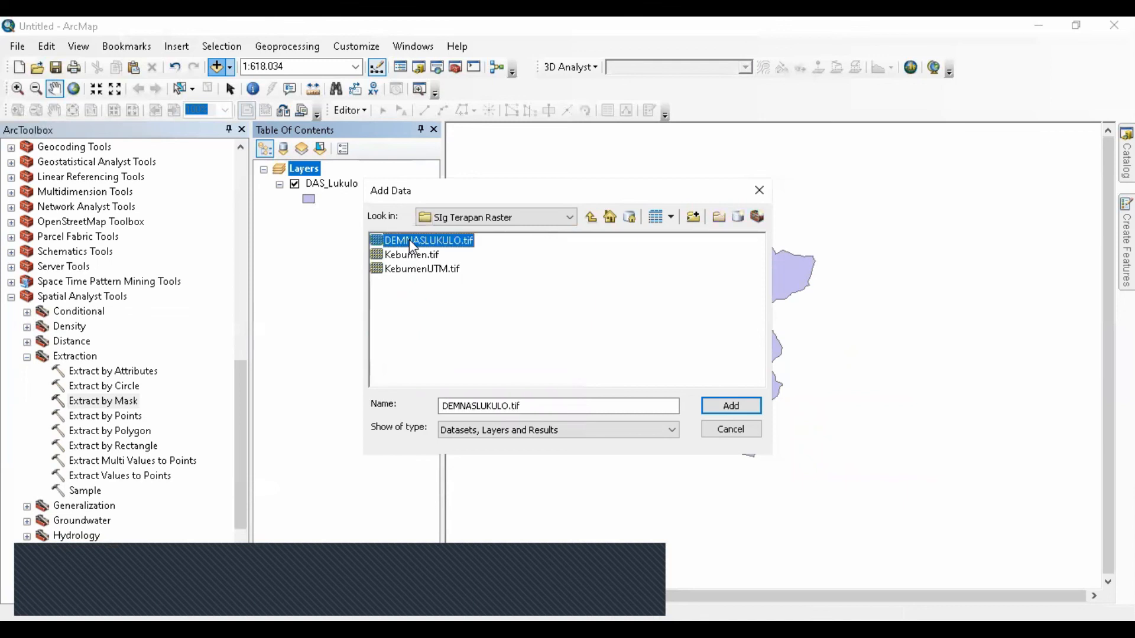
{"action": "left_click", "coordinate": [731, 406]}
{"action": "left_click", "coordinate": [619, 308]}
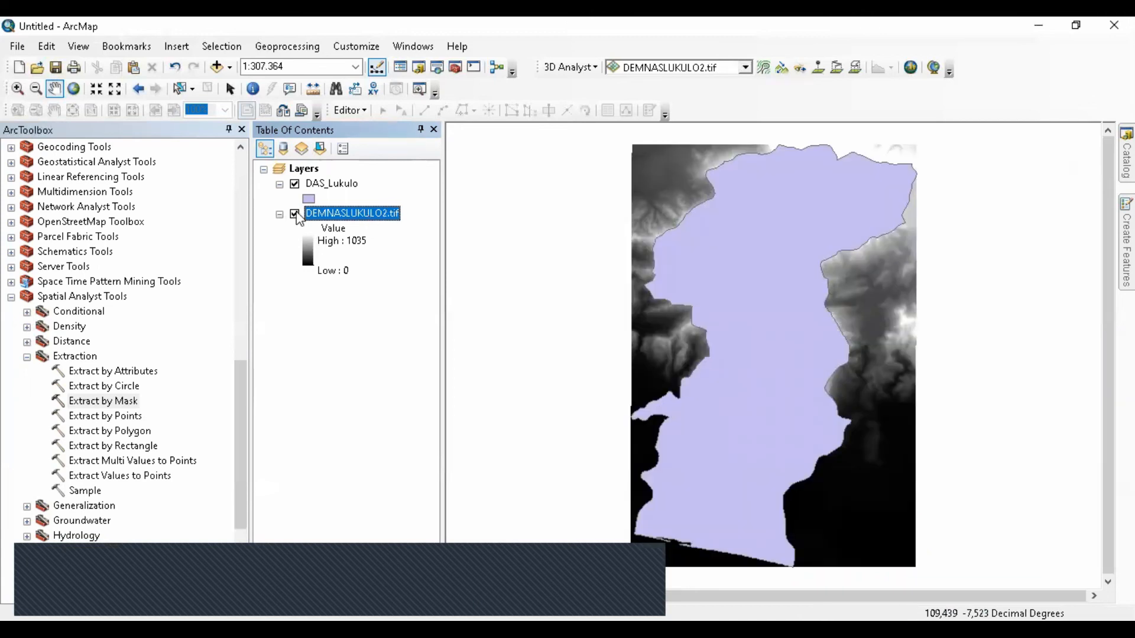
Step: Toggle the DEMNASLUKULO2.tif and DAS_Lukulo layers off and on to compare the raster with the watershed boundary
{"action": "left_click", "coordinate": [294, 214]}
{"action": "left_click", "coordinate": [294, 184]}
{"action": "left_click", "coordinate": [294, 214]}
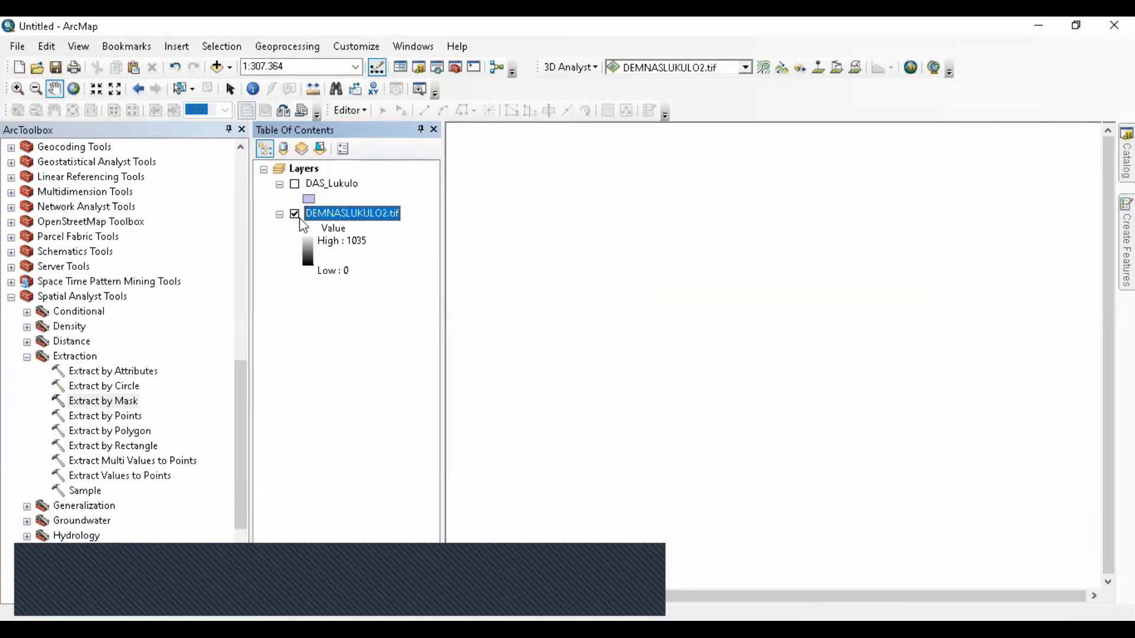
{"action": "left_click", "coordinate": [295, 184]}
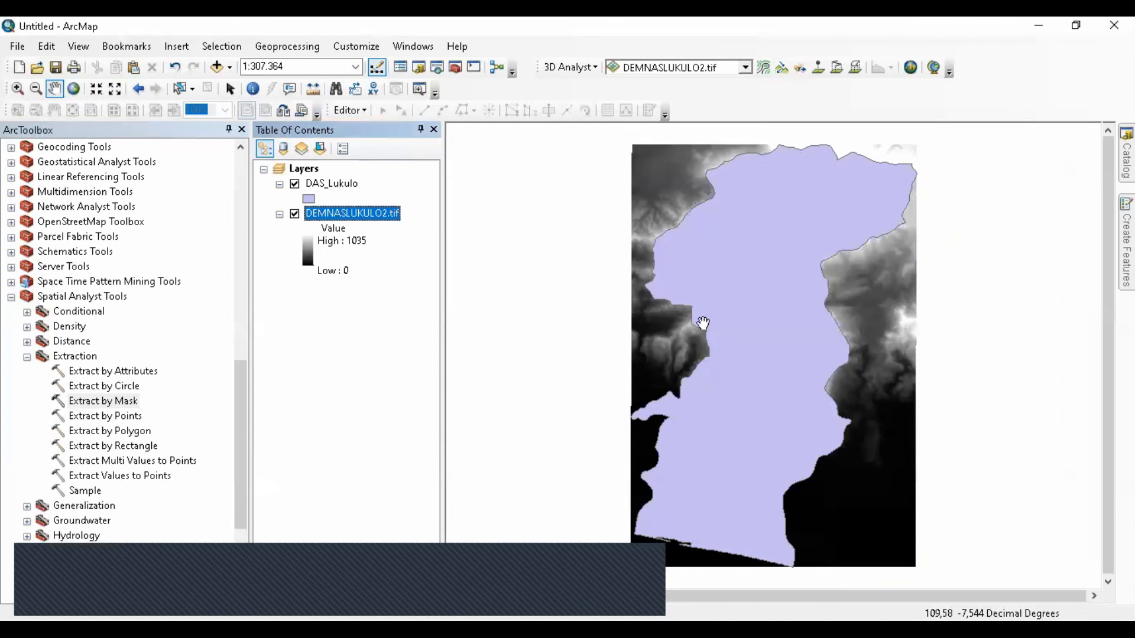
Step: Set the display units of the Layers data frame to UTM
{"action": "left_click", "coordinate": [315, 168]}
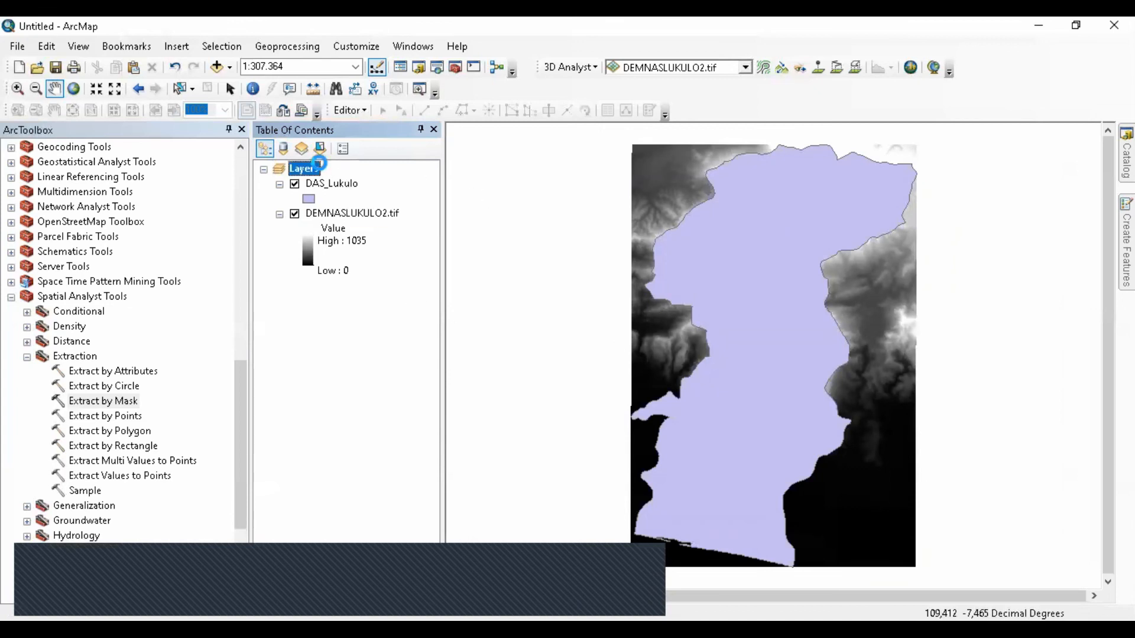
{"action": "left_click", "coordinate": [547, 319]}
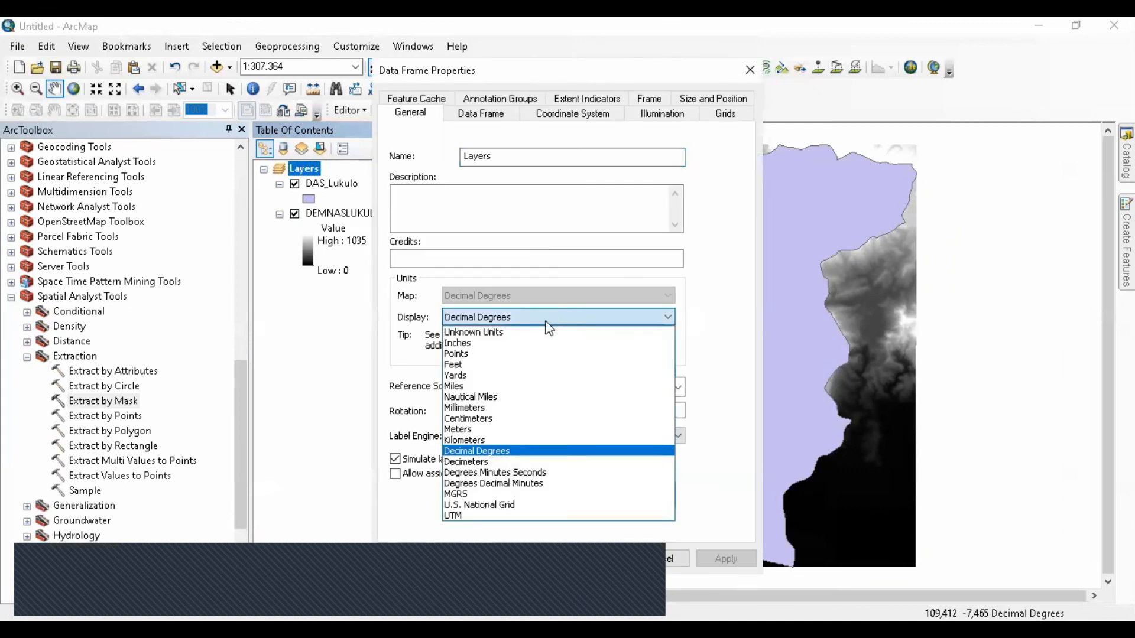
{"action": "left_click", "coordinate": [535, 516]}
{"action": "left_click", "coordinate": [585, 556]}
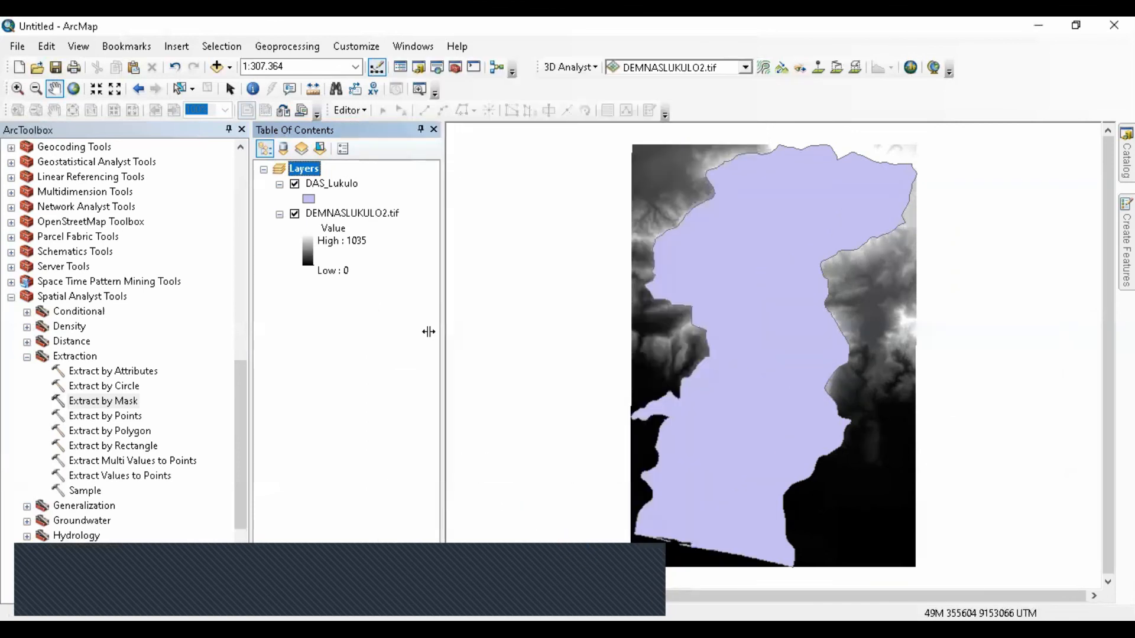
{"action": "left_click", "coordinate": [518, 629]}
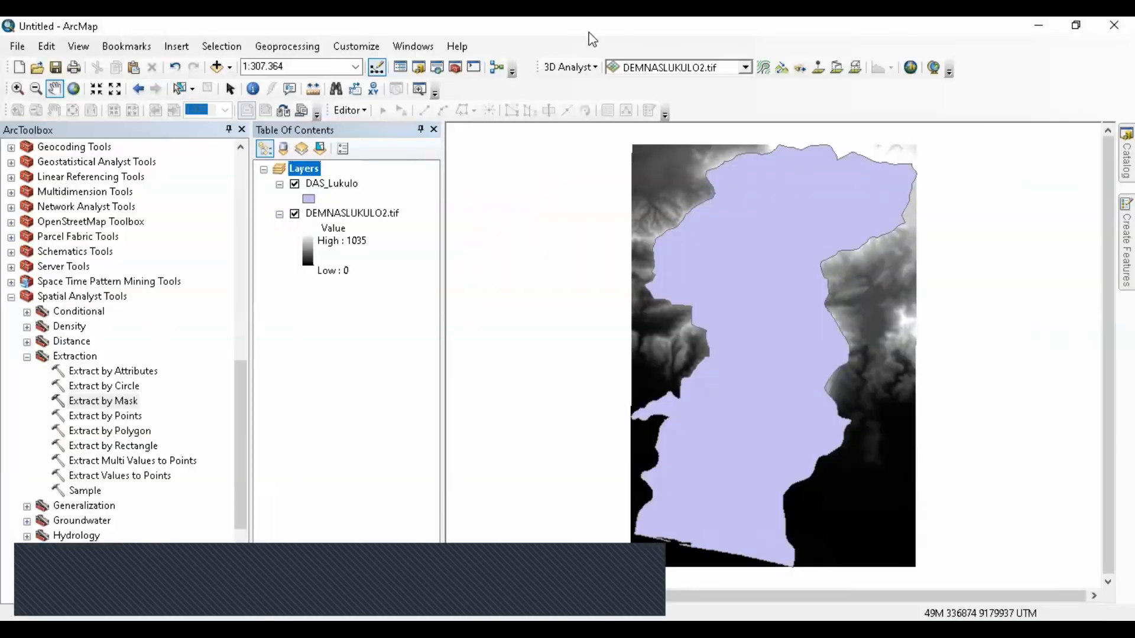
Step: Collapse the Spatial Analyst Tools and Data Management Tools toolboxes
{"action": "left_click", "coordinate": [11, 296]}
{"action": "scroll", "coordinate": [77, 406], "scroll_direction": "up", "scroll_amount": 3}
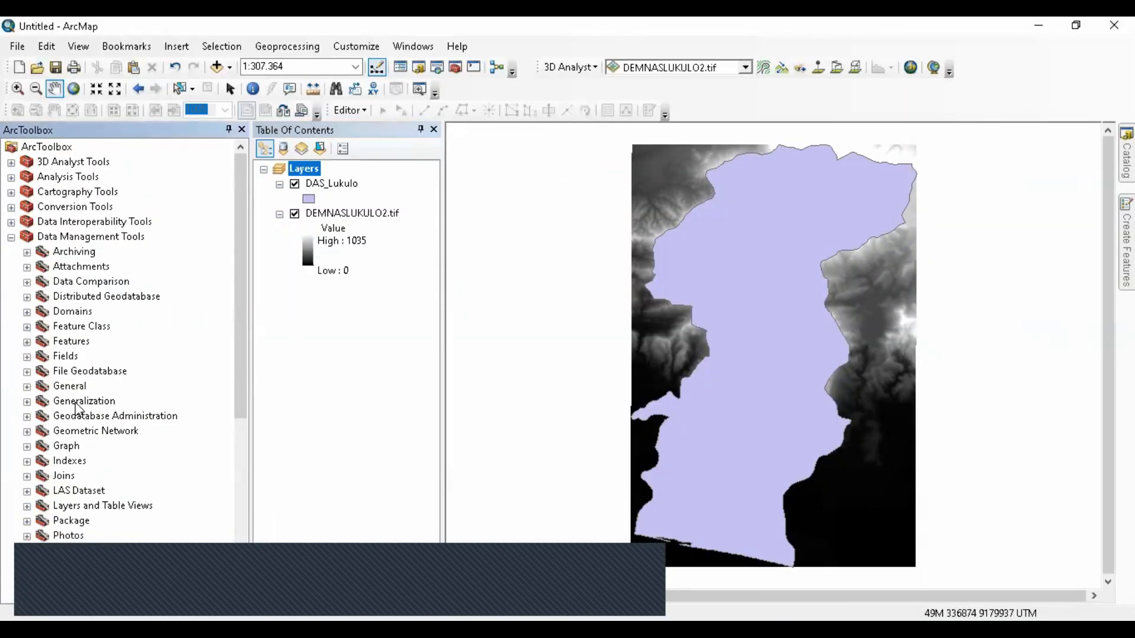
{"action": "left_click", "coordinate": [11, 237]}
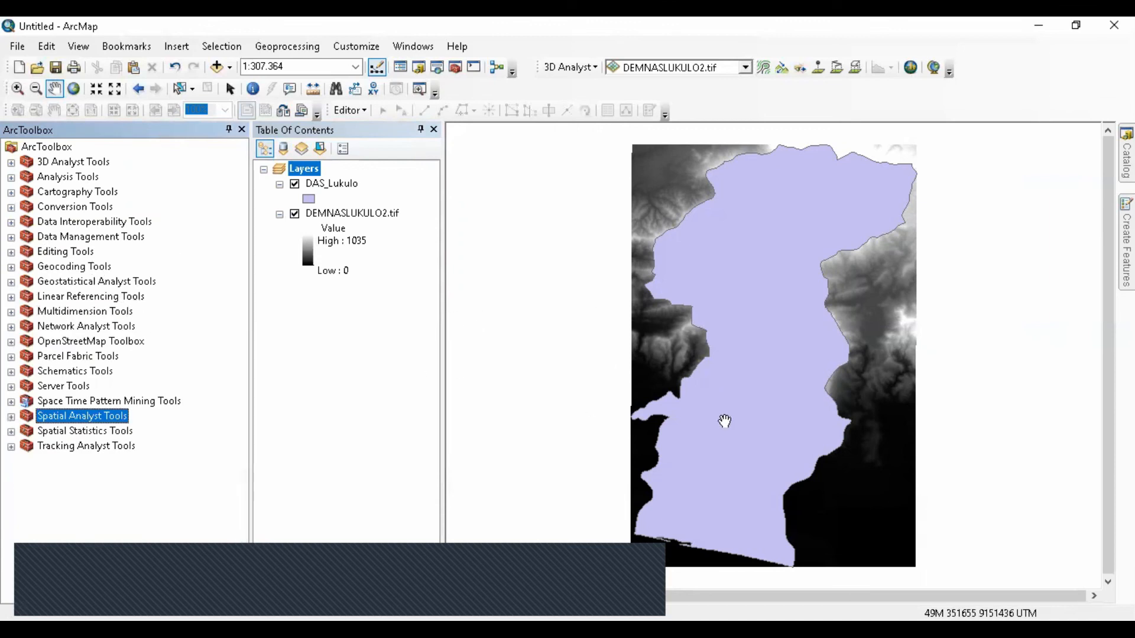
Step: Hide the DAS_Lukulo layer so only the DEMNASLUKULO2.tif raster is displayed
{"action": "left_click", "coordinate": [295, 184]}
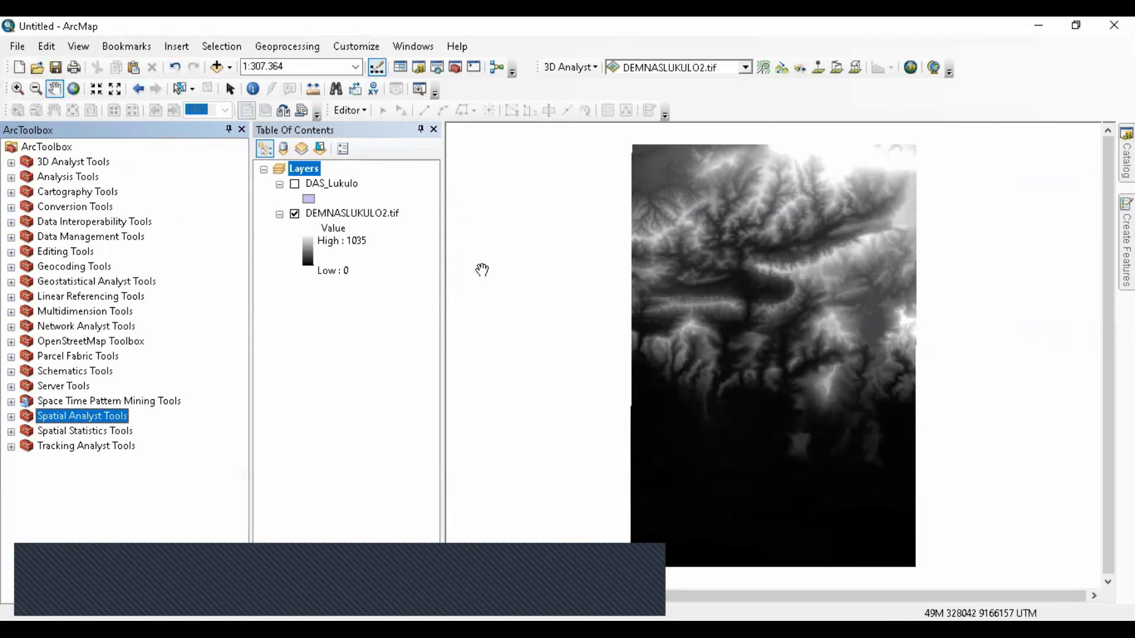
Step: Look through the Raster Interpolation tools of the 3D Analyst toolbox, including IDW, Kriging and Spline, and collapse that toolset
{"action": "double_click", "coordinate": [99, 163]}
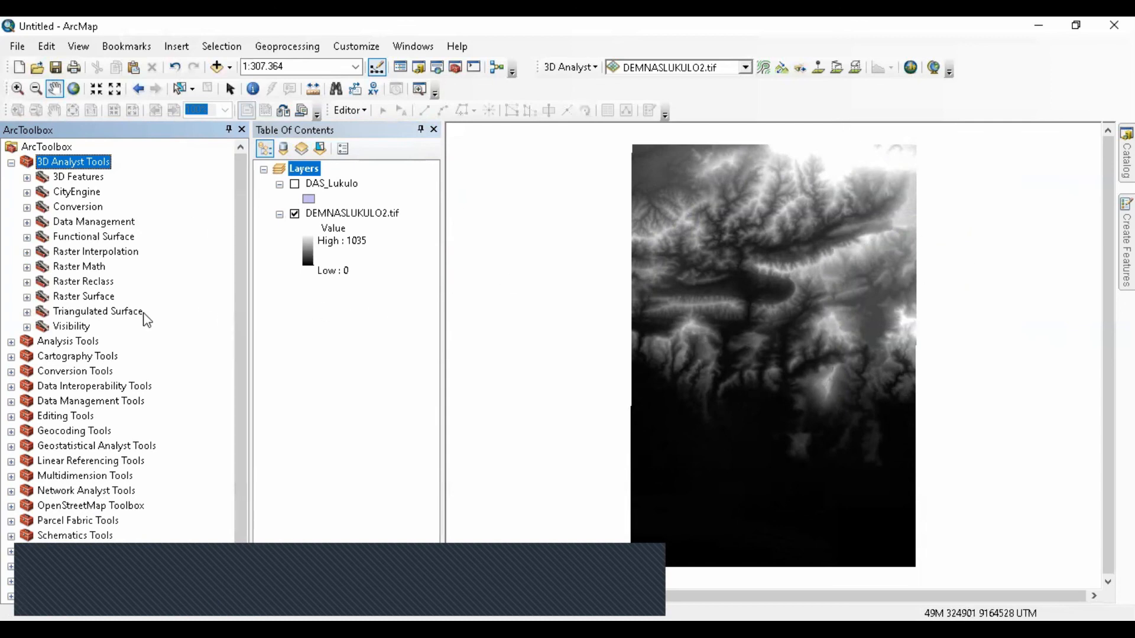
{"action": "double_click", "coordinate": [105, 253]}
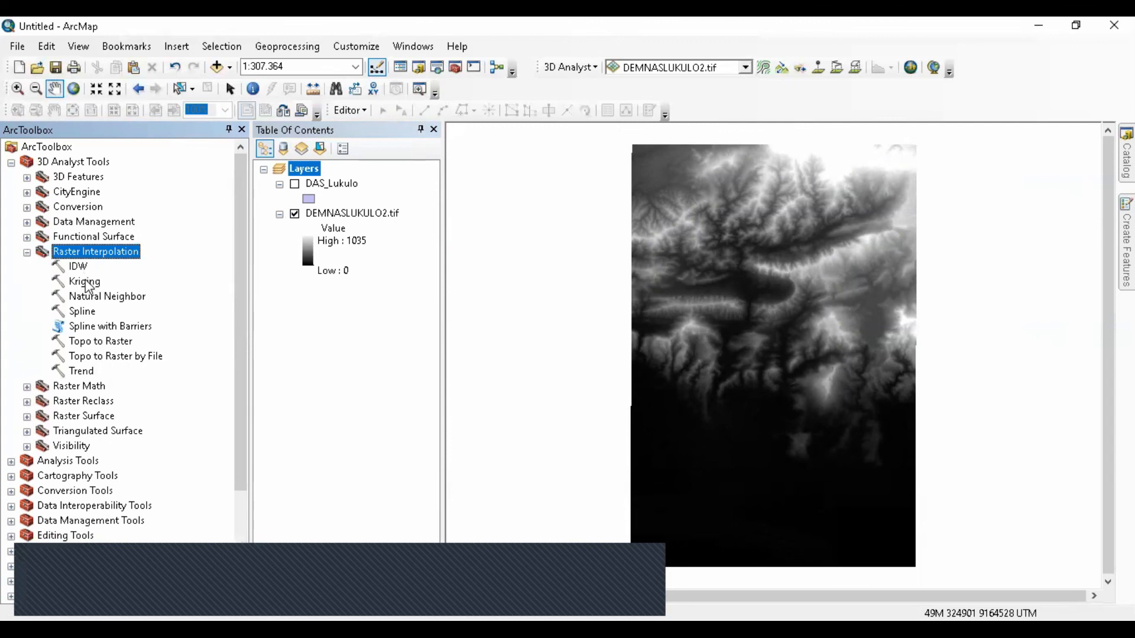
{"action": "left_click", "coordinate": [86, 282]}
{"action": "left_click", "coordinate": [87, 297]}
{"action": "left_click", "coordinate": [86, 312]}
{"action": "left_click", "coordinate": [87, 327]}
{"action": "left_click", "coordinate": [88, 342]}
{"action": "left_click", "coordinate": [89, 268]}
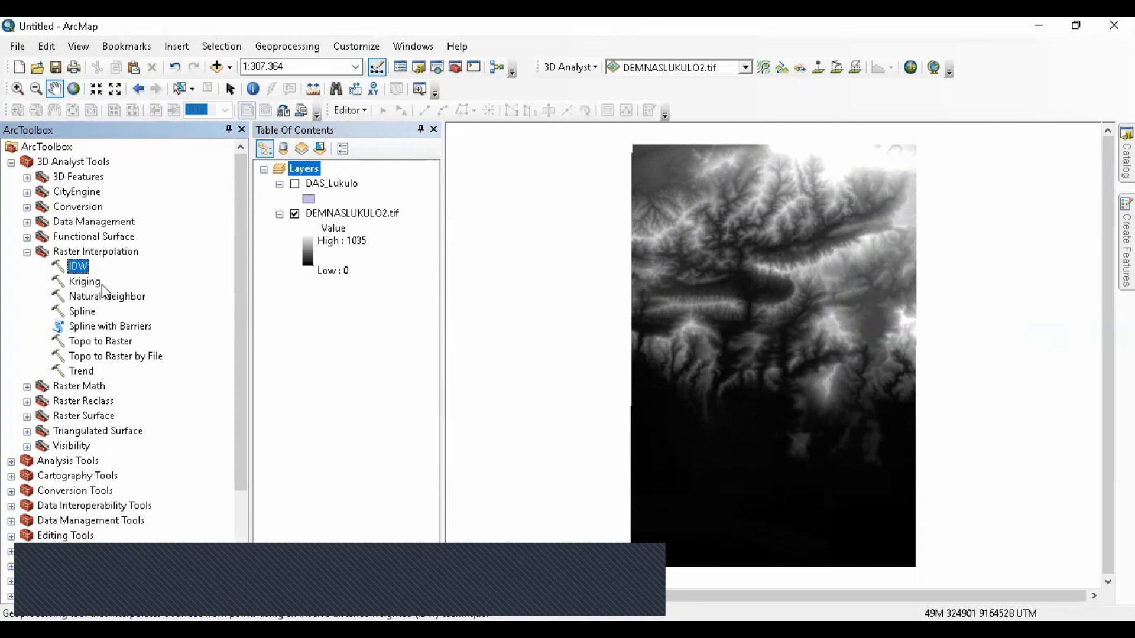
{"action": "left_click", "coordinate": [95, 284]}
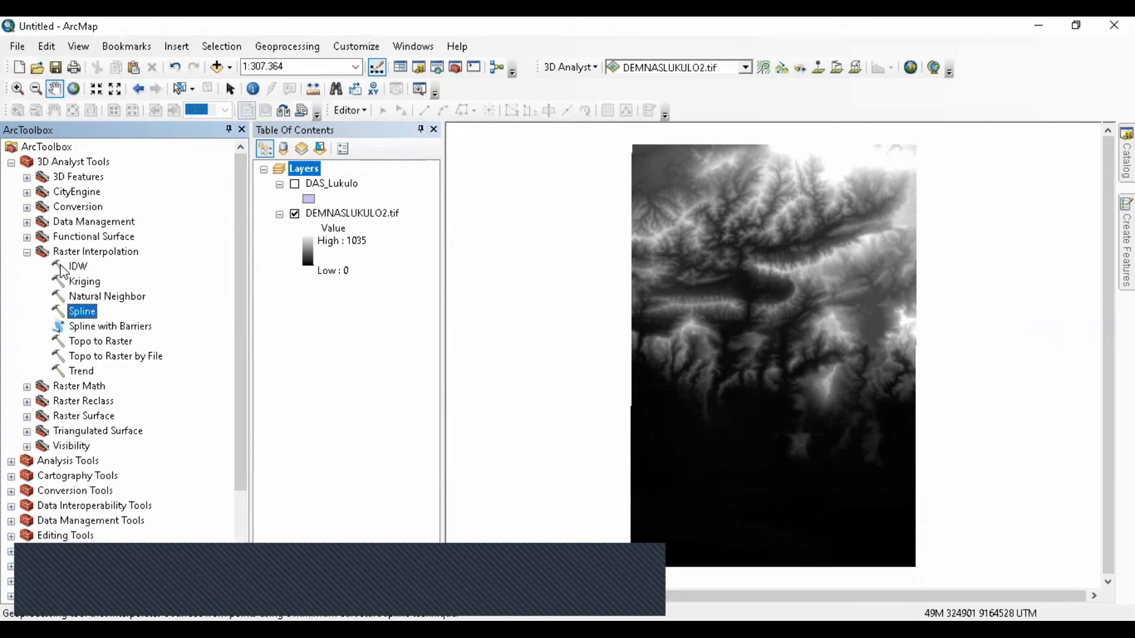
{"action": "left_click", "coordinate": [27, 252]}
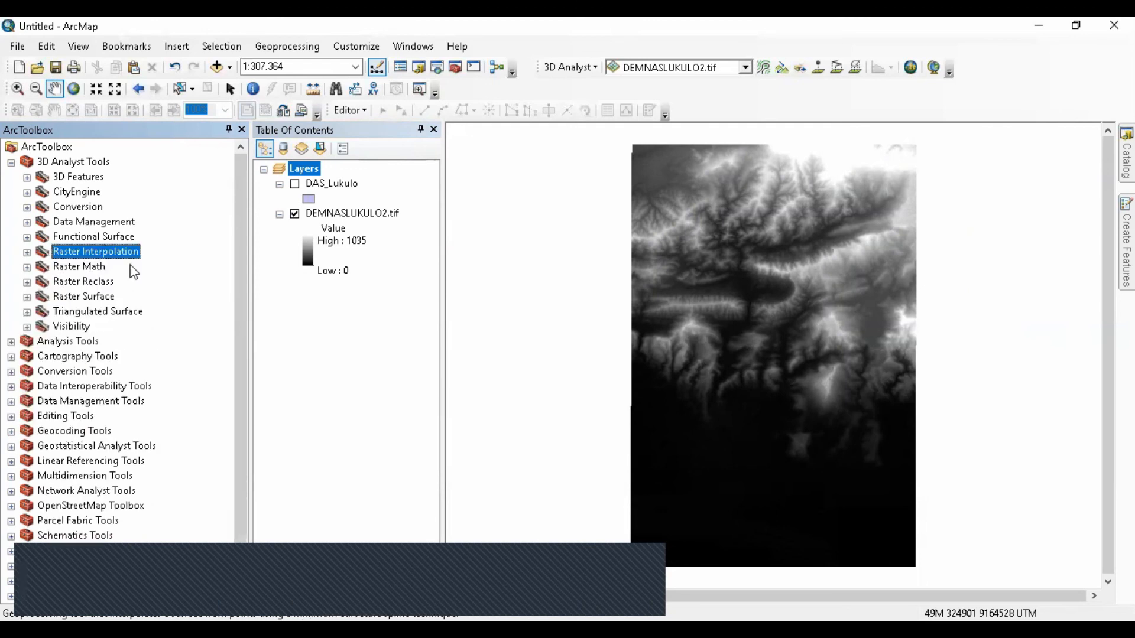
Step: Expand the 3D Analyst Raster Surface toolset and examine its surface tools, including the parameters of the Contour tool
{"action": "left_click", "coordinate": [114, 301]}
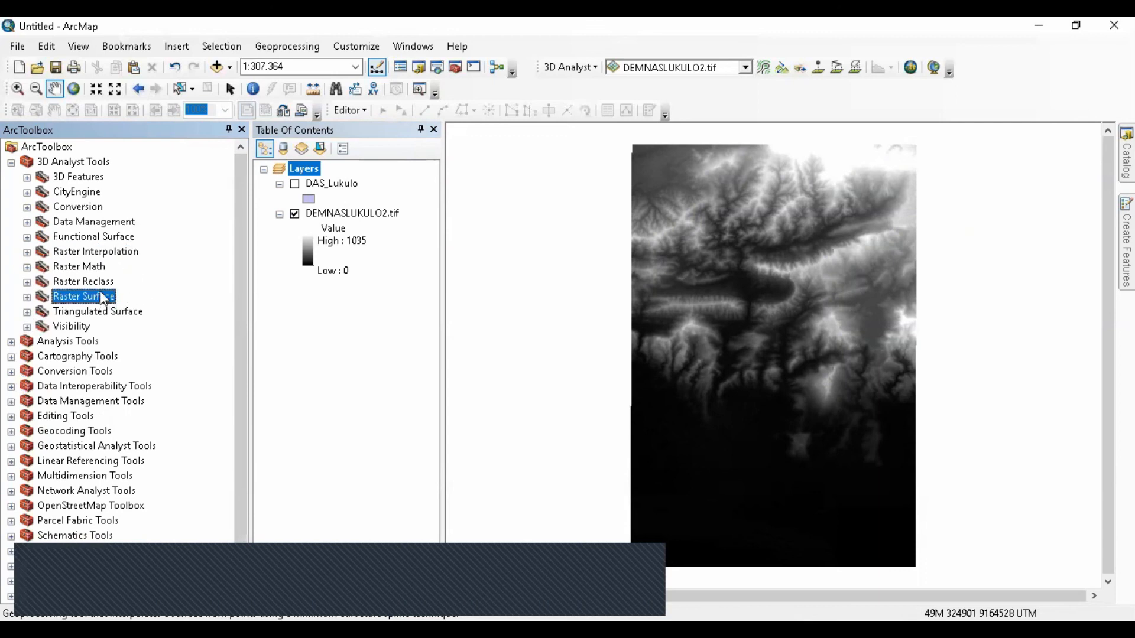
{"action": "double_click", "coordinate": [104, 299]}
{"action": "scroll", "coordinate": [109, 300], "scroll_direction": "down", "scroll_amount": 1}
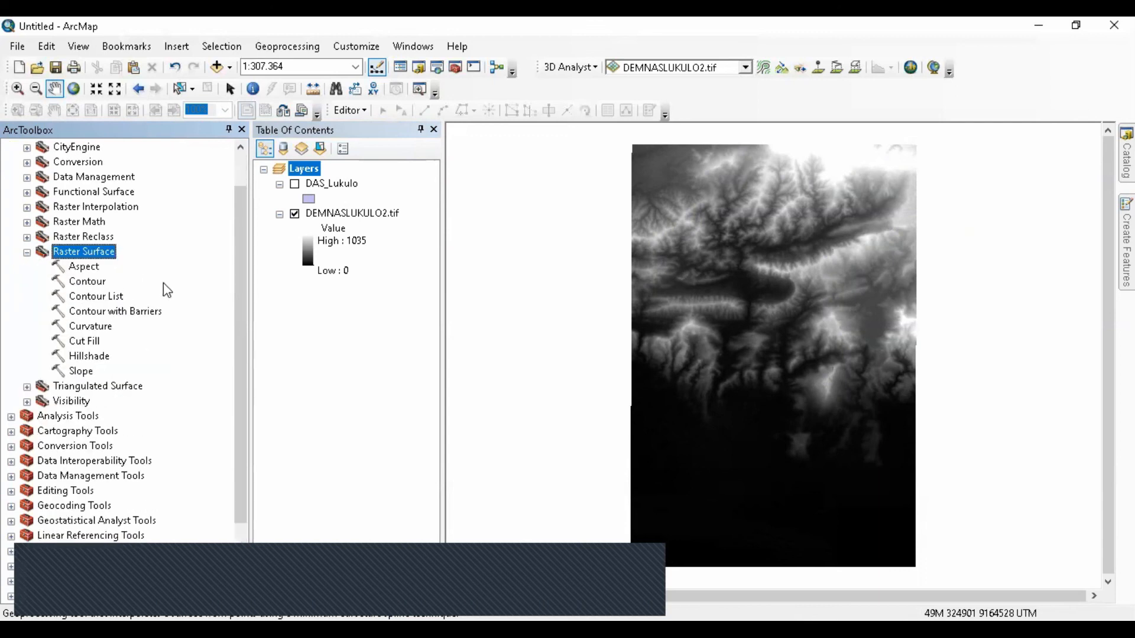
{"action": "left_click", "coordinate": [96, 375]}
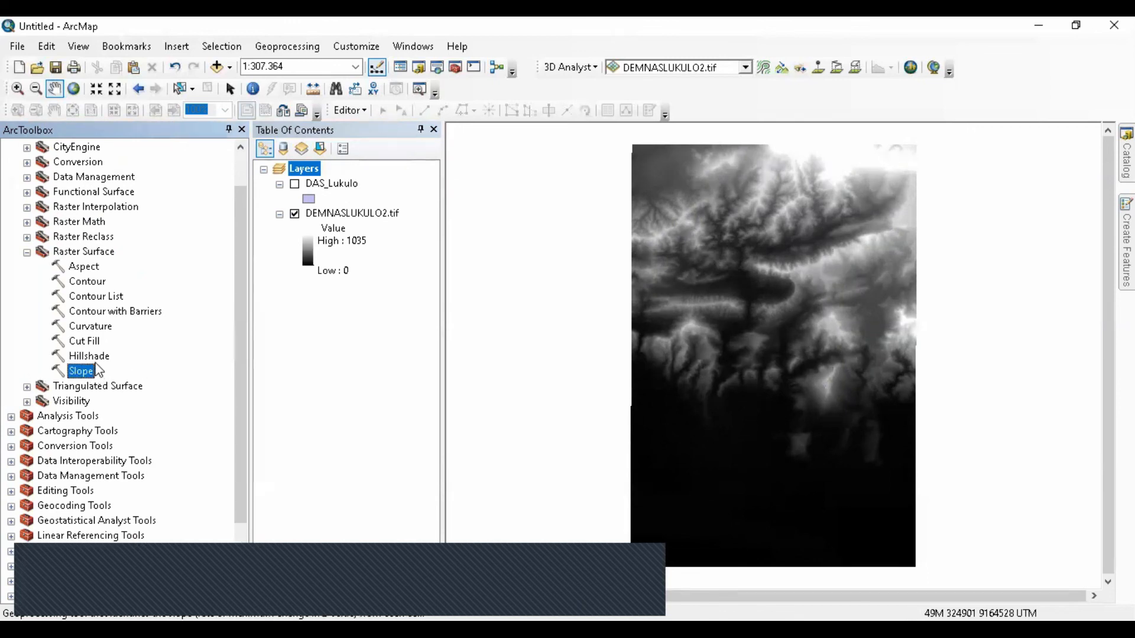
{"action": "left_click", "coordinate": [97, 357]}
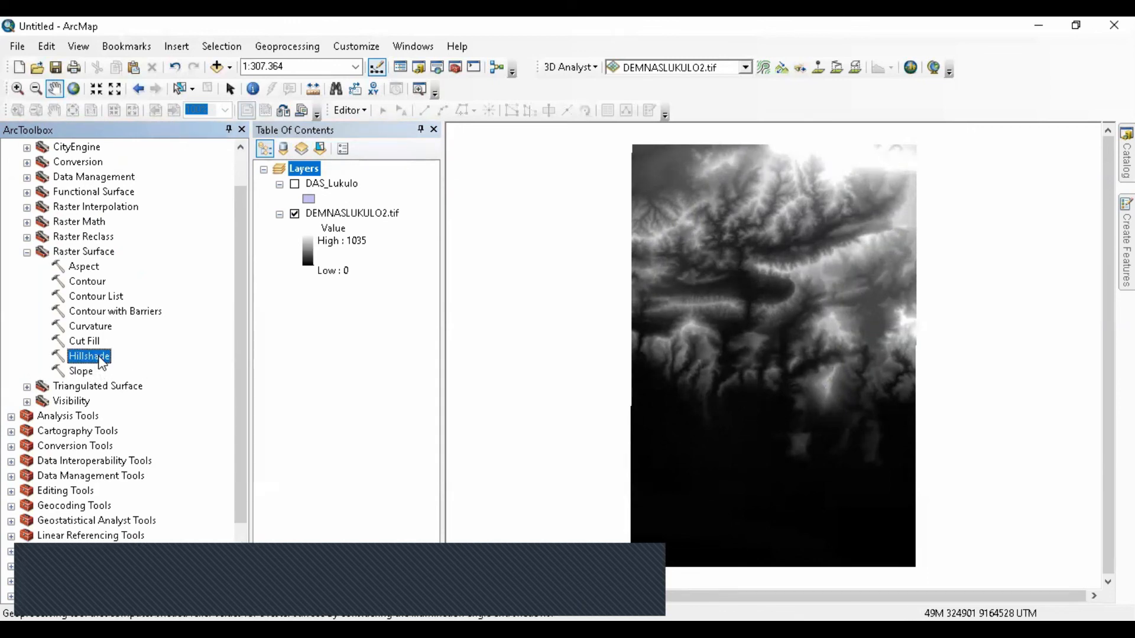
{"action": "double_click", "coordinate": [95, 282]}
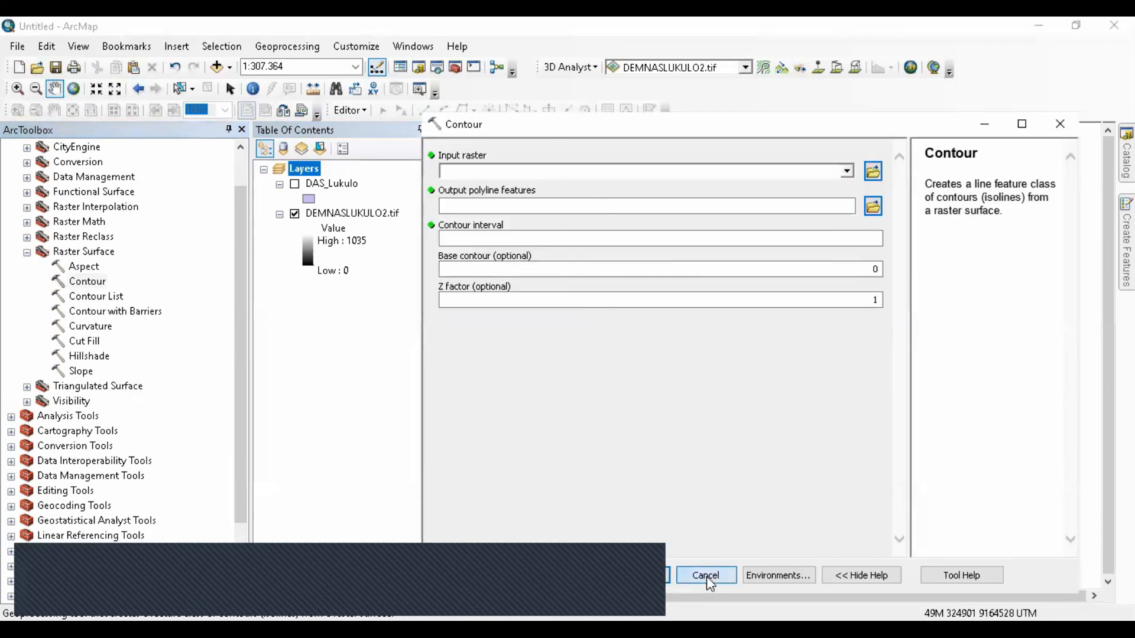
{"action": "left_click", "coordinate": [707, 577]}
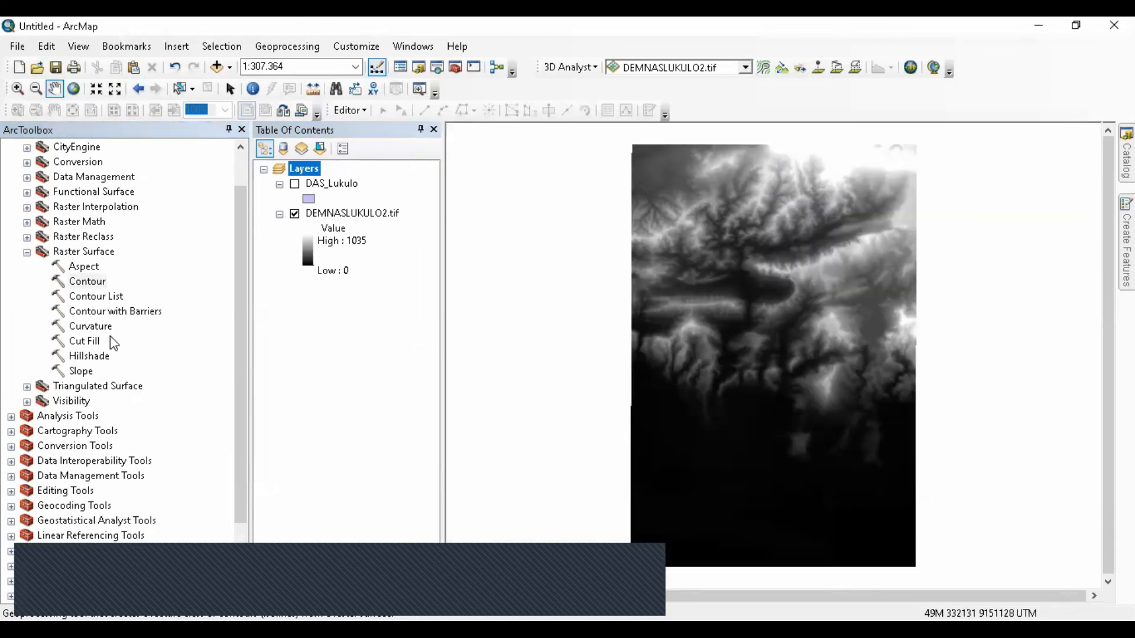
Step: Start the Raster Surface Slope tool with DEMNASLUKULO2.tif as the input raster
{"action": "left_click", "coordinate": [86, 372]}
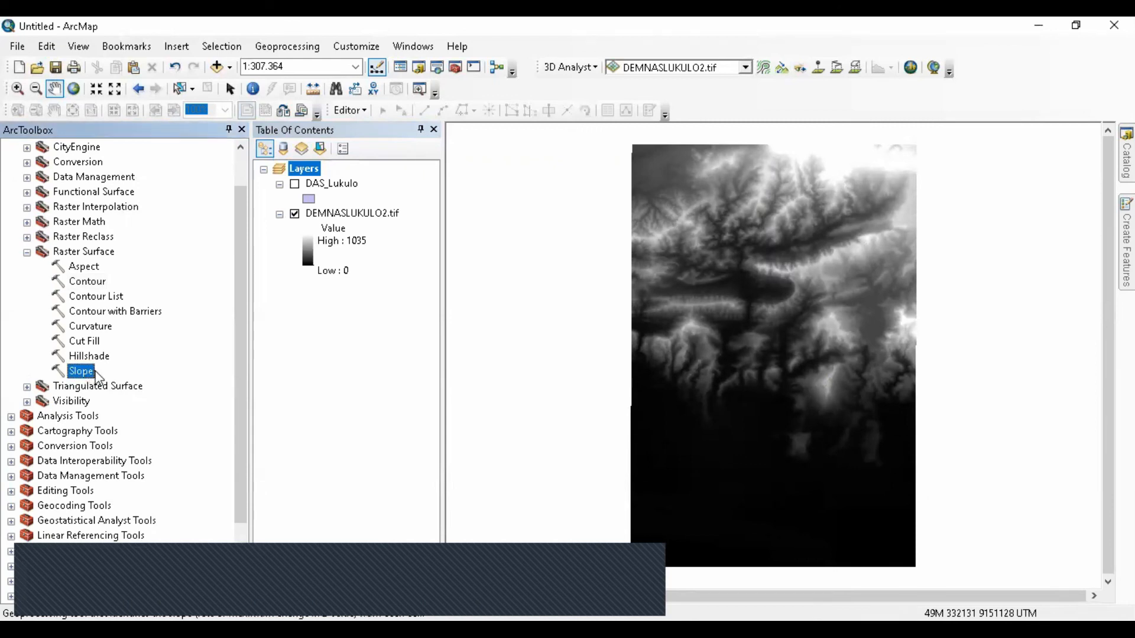
{"action": "double_click", "coordinate": [83, 371]}
{"action": "left_click_drag", "start_coordinate": [371, 220], "coordinate": [471, 172]}
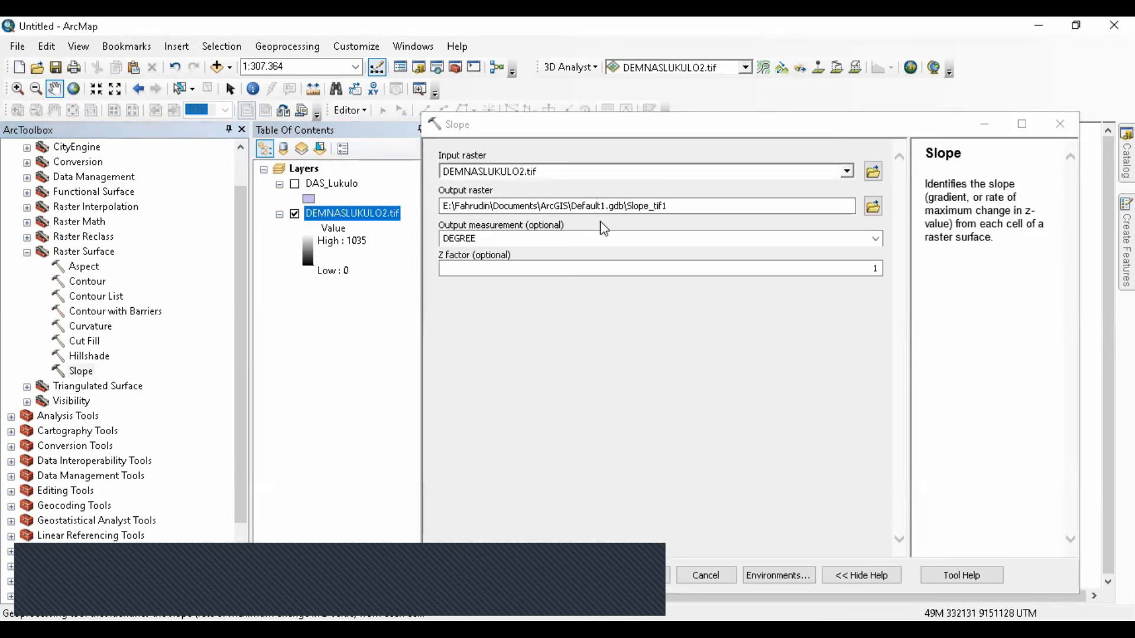
Step: Set the slope output raster to Slope in the SIg Terapan Raster folder
{"action": "left_click", "coordinate": [871, 207]}
{"action": "type", "text": "Slope"}
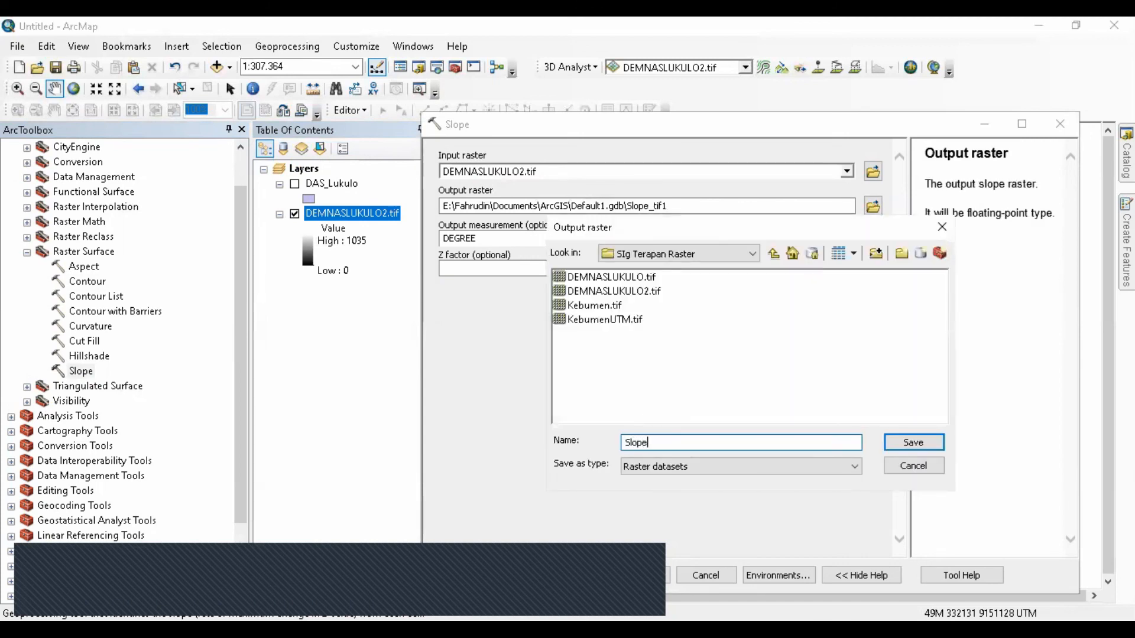
{"action": "key", "text": "Return"}
Step: Examine the help text explaining the Z factor for the slope calculation
{"action": "left_click", "coordinate": [869, 268]}
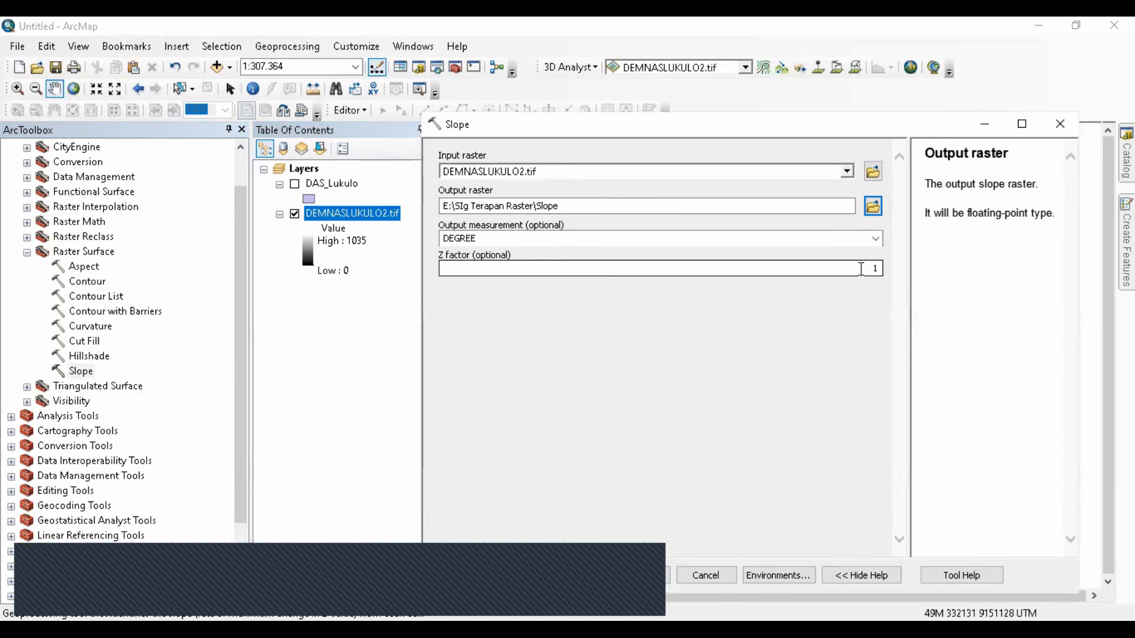
{"action": "left_click_drag", "start_coordinate": [1076, 281], "coordinate": [1073, 361]}
{"action": "left_click_drag", "start_coordinate": [969, 551], "coordinate": [923, 525]}
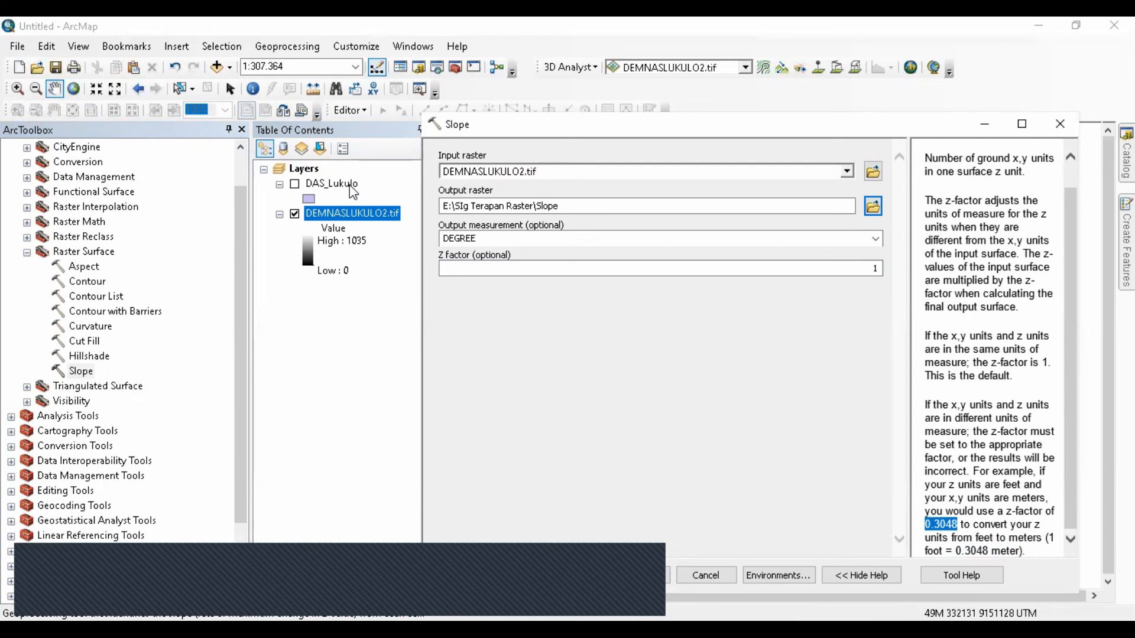
{"action": "left_click", "coordinate": [827, 269]}
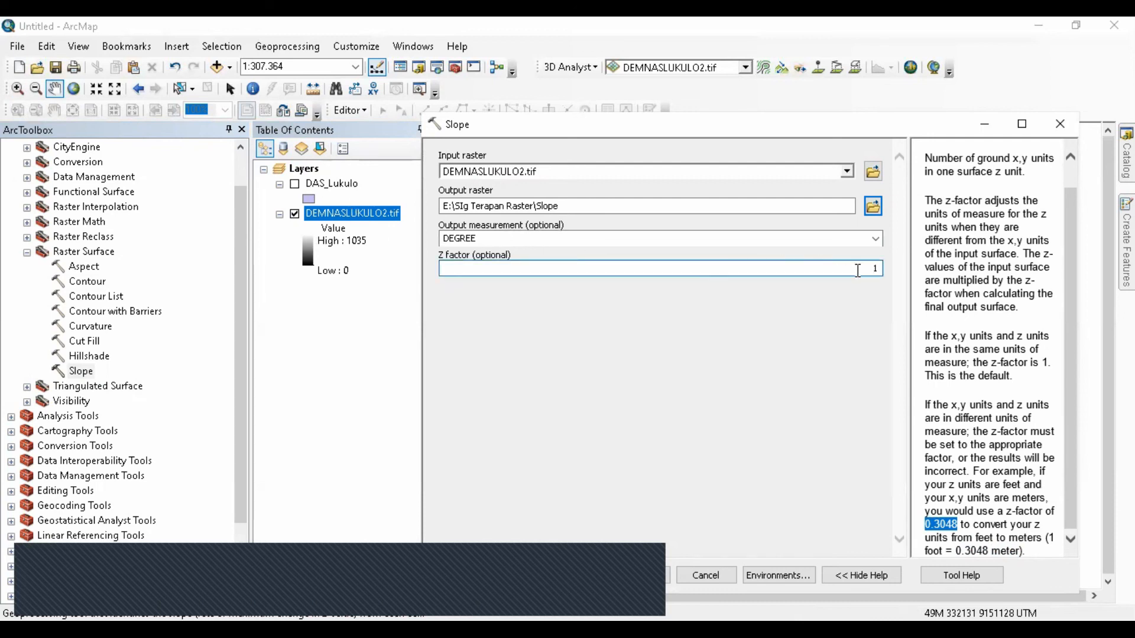
Step: Set the output measurement to PERCENT_RISE and try to run the Slope tool on DEMNASLUKULO2.tif
{"action": "left_click", "coordinate": [876, 239]}
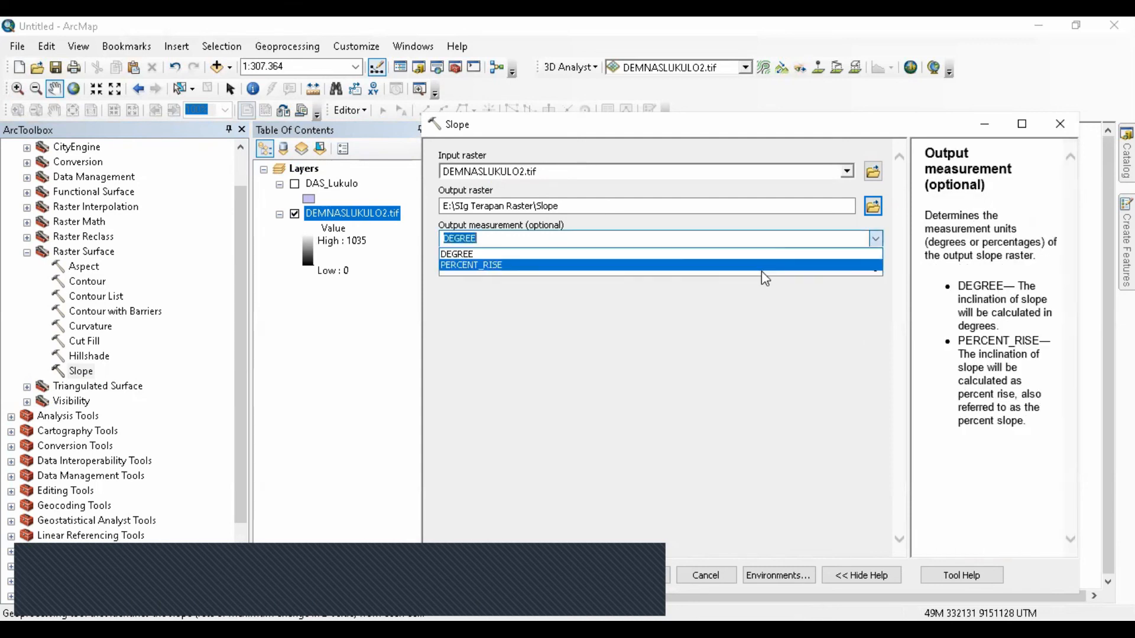
{"action": "left_click", "coordinate": [736, 265]}
{"action": "left_click", "coordinate": [767, 376]}
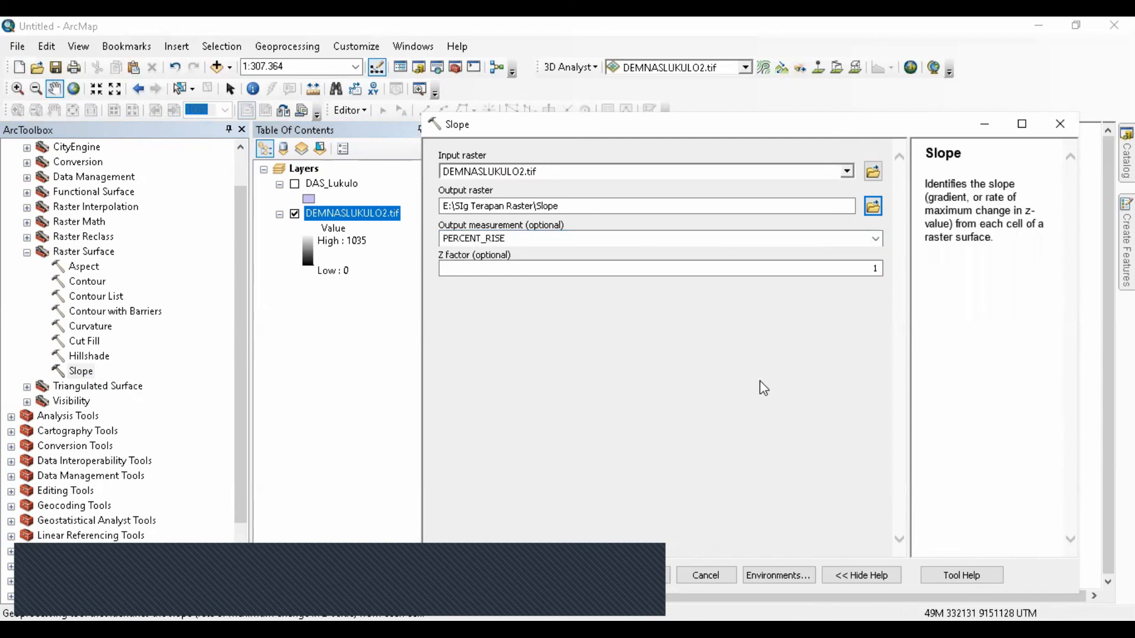
{"action": "left_click", "coordinate": [655, 575]}
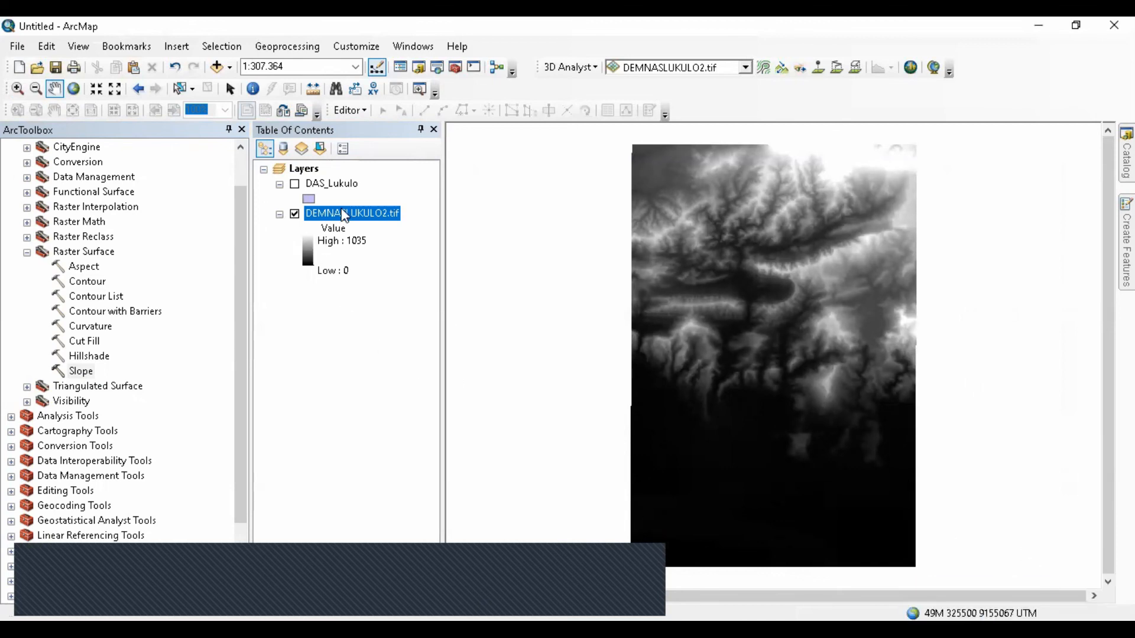
Step: Set up the Slope tool again with DEMNASLUKULO2.tif as input and Slope.tif in the SIg Terapan Raster folder as output
{"action": "left_click", "coordinate": [88, 373]}
{"action": "left_click", "coordinate": [846, 171]}
{"action": "left_click", "coordinate": [539, 187]}
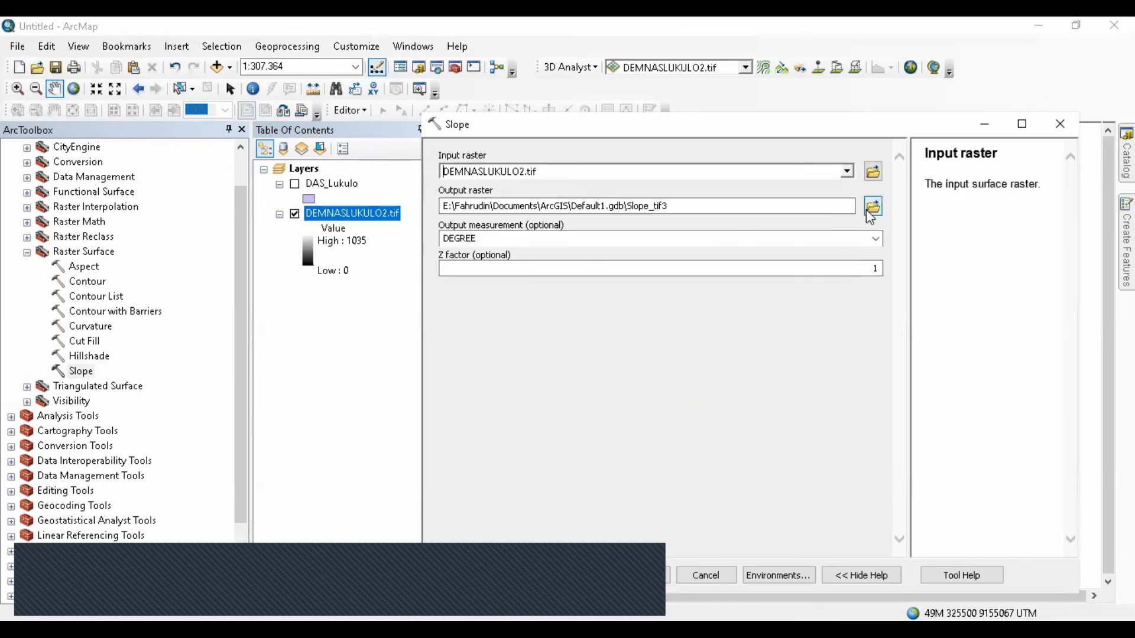
{"action": "left_click", "coordinate": [868, 211]}
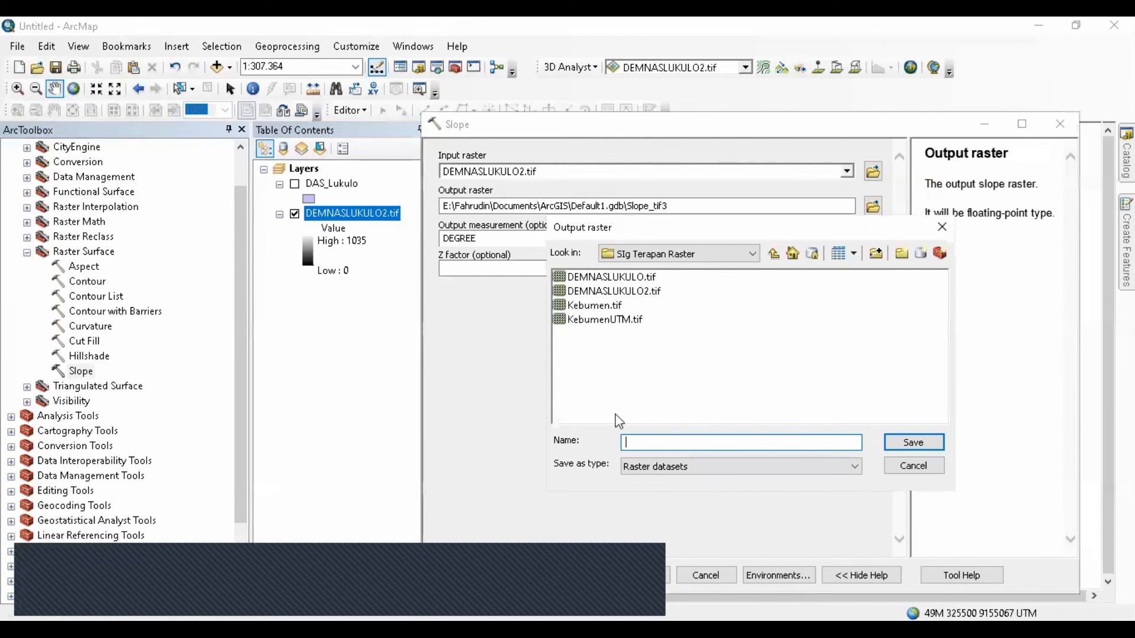
{"action": "type", "text": "S"}
{"action": "key", "text": "BackSpace"}
{"action": "type", "text": "tif"}
{"action": "left_click", "coordinate": [888, 443]}
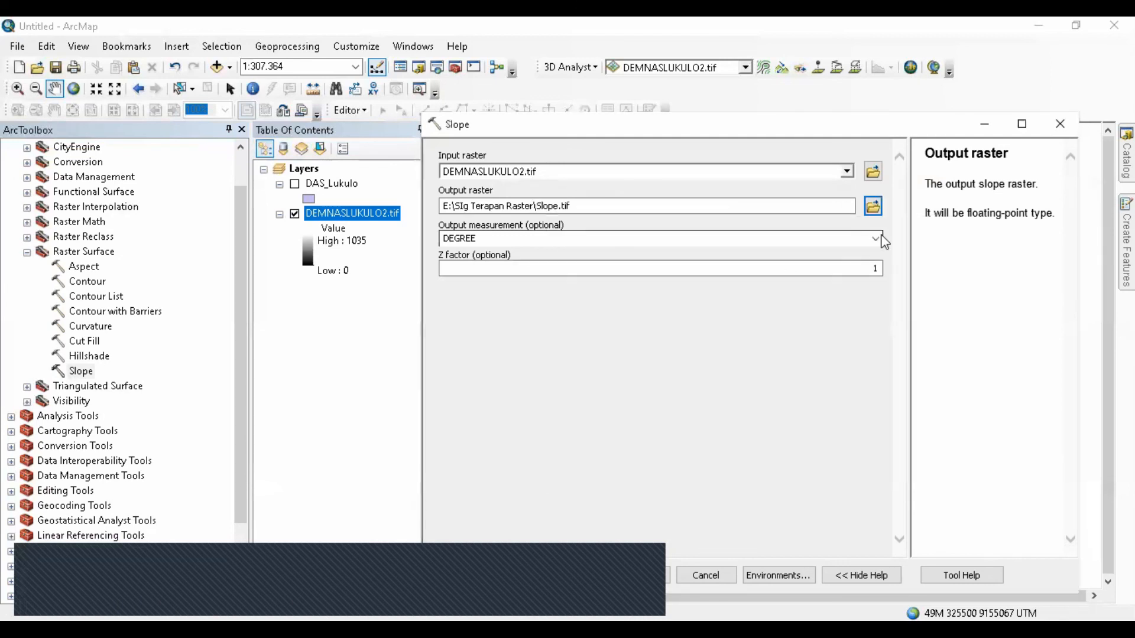
Step: Set the output measurement to PERCENT_RISE and run the slope calculation
{"action": "left_click", "coordinate": [880, 240]}
{"action": "left_click", "coordinate": [802, 265]}
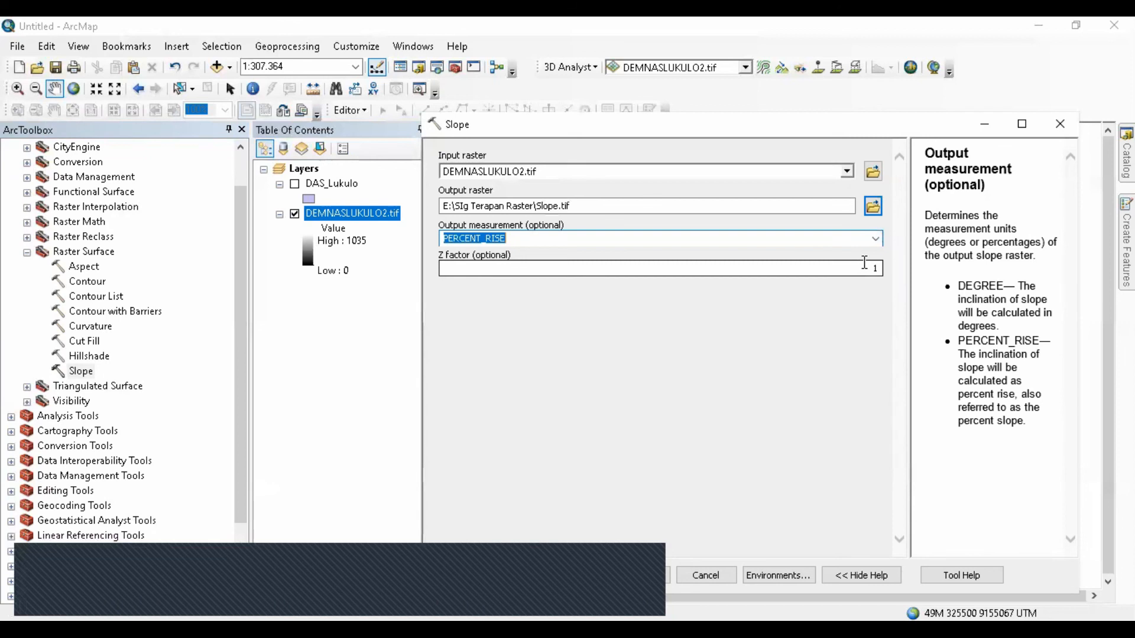
{"action": "left_click", "coordinate": [864, 263]}
{"action": "left_click", "coordinate": [630, 577]}
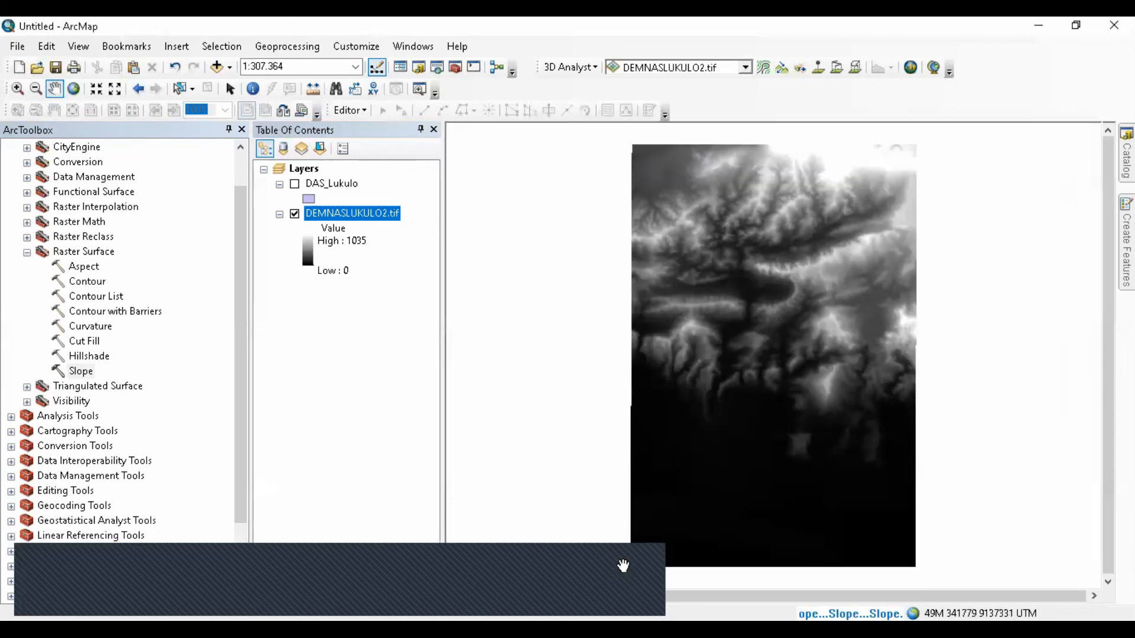
Step: Hide the DEMNASLUKULO2.tif layer and reduce the Slope.tif classification to 5 classes
{"action": "left_click", "coordinate": [295, 363]}
{"action": "double_click", "coordinate": [334, 210]}
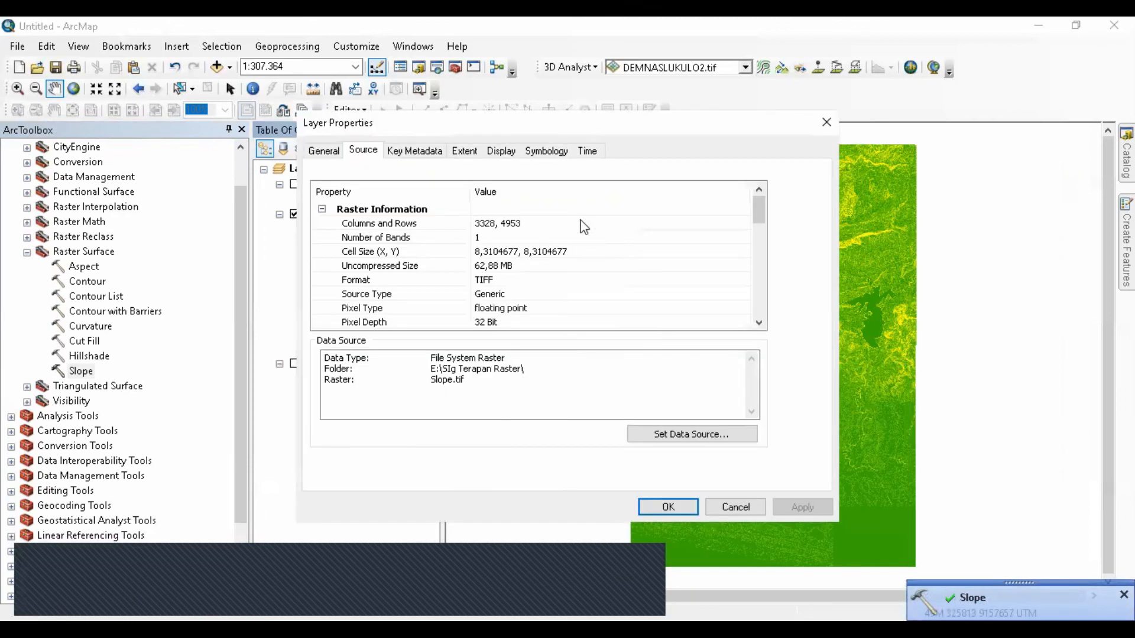
{"action": "left_click", "coordinate": [735, 507]}
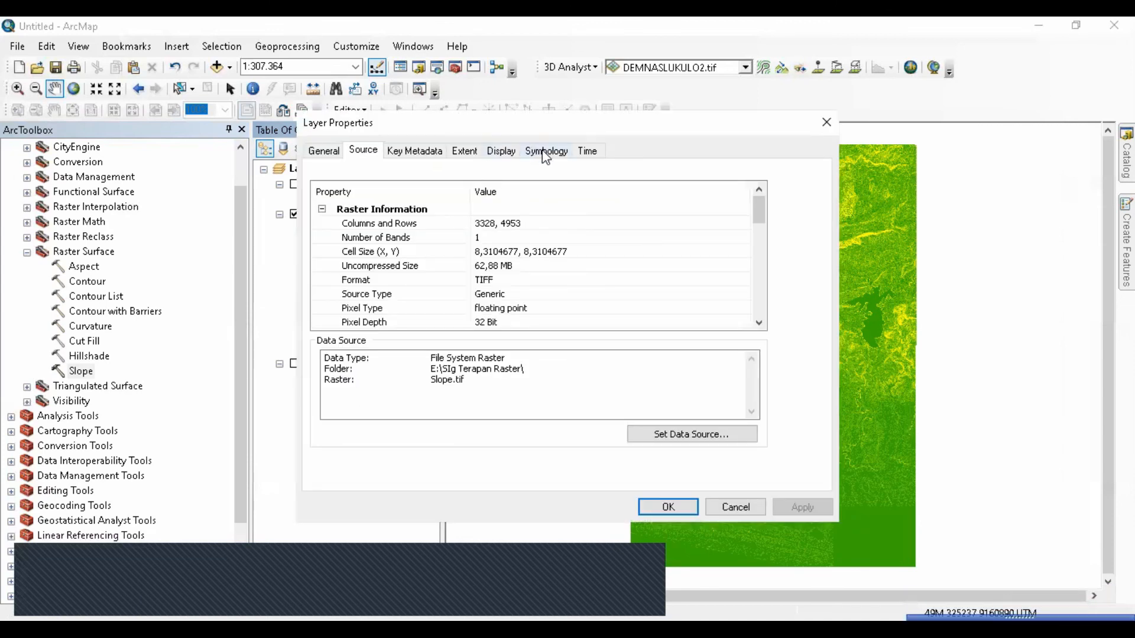
{"action": "left_click", "coordinate": [540, 151]}
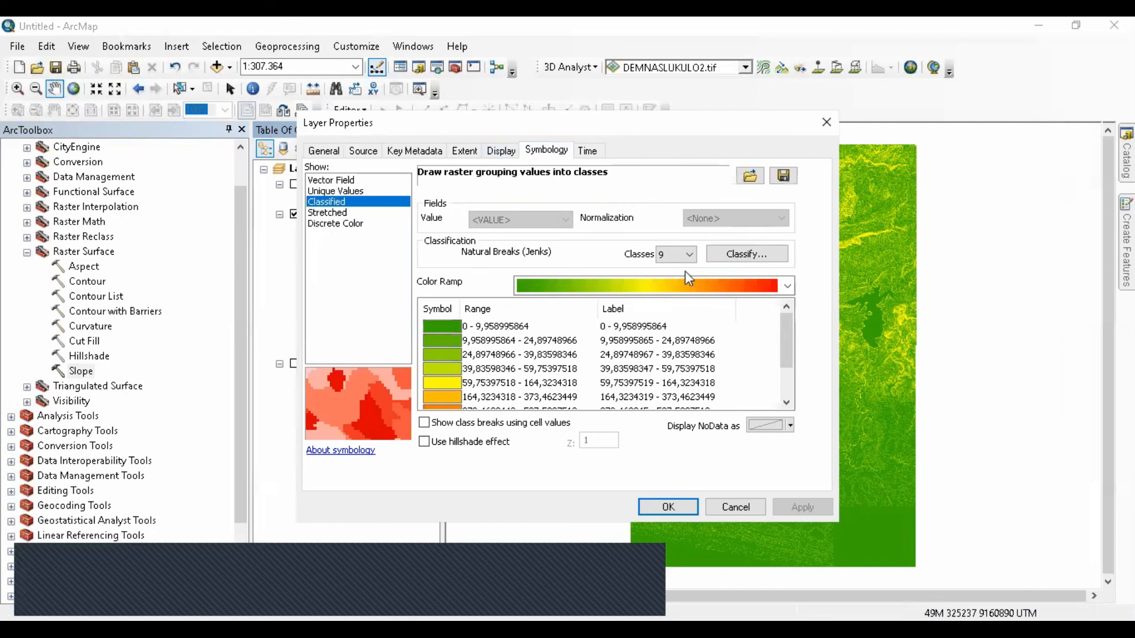
{"action": "left_click", "coordinate": [692, 254]}
{"action": "left_click", "coordinate": [662, 292]}
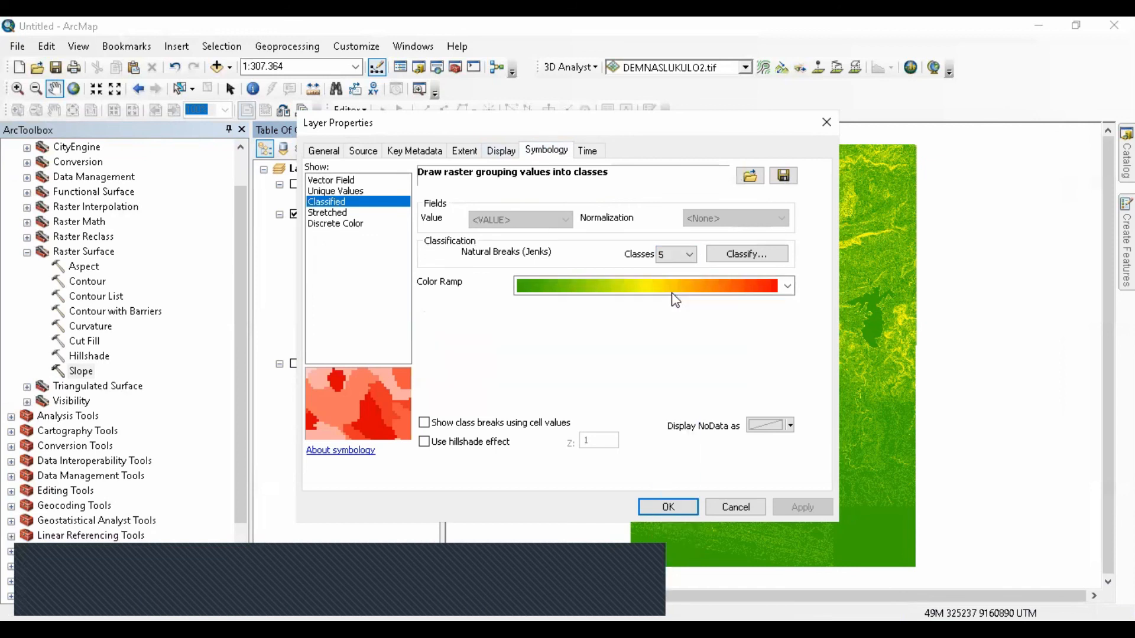
{"action": "left_click", "coordinate": [804, 507]}
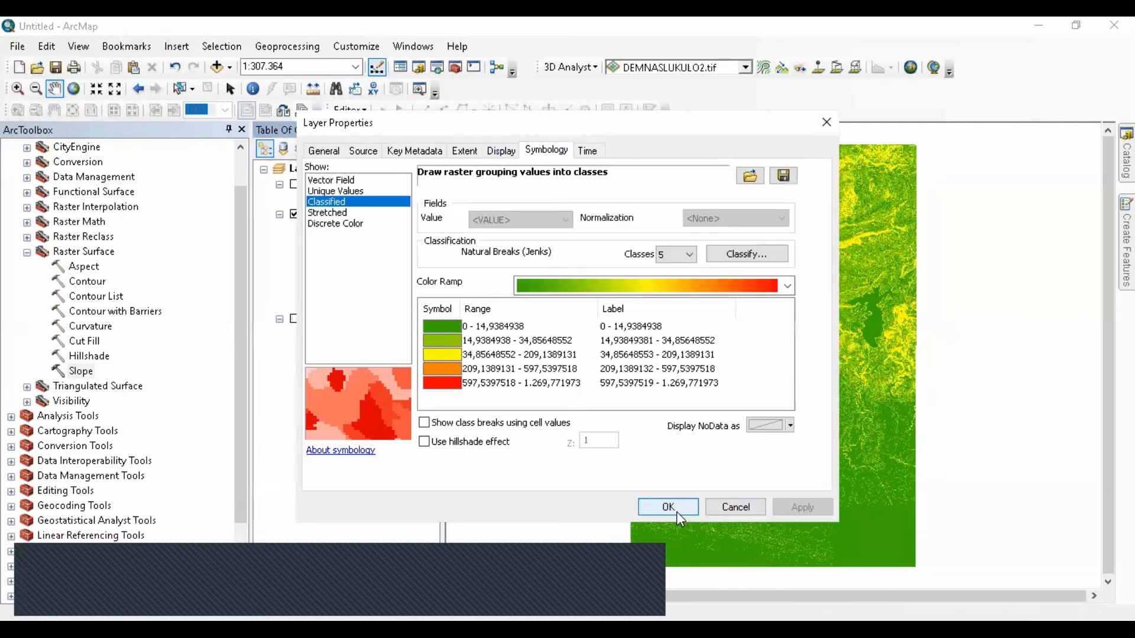
{"action": "left_click", "coordinate": [676, 512]}
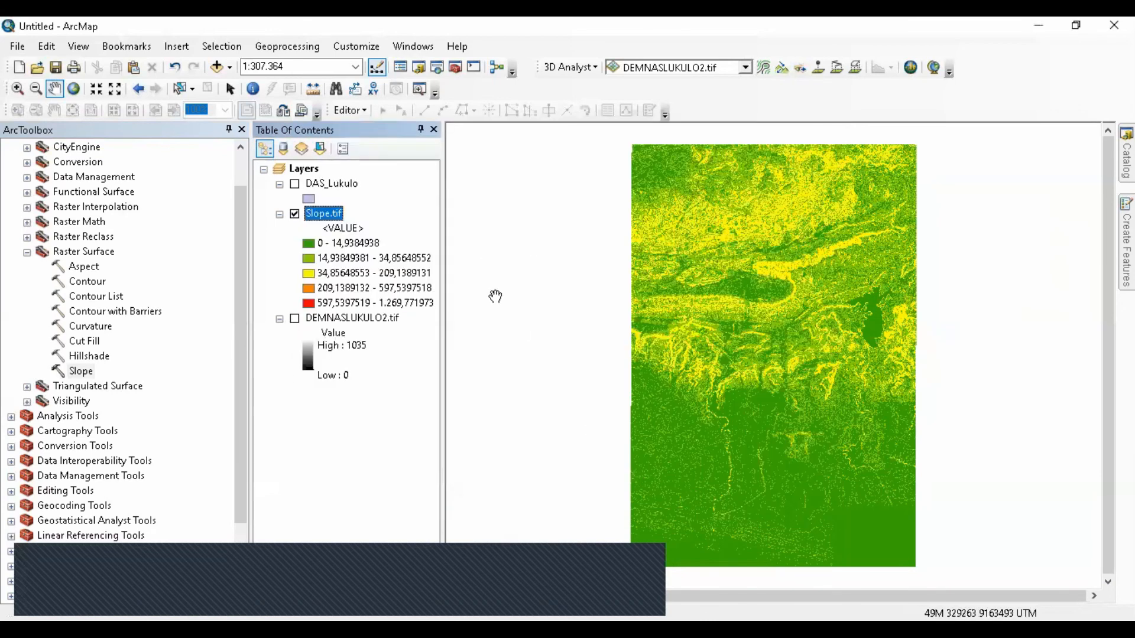
Step: Set the first two class break values of Slope.tif to 8 and 15
{"action": "double_click", "coordinate": [332, 216]}
{"action": "left_click", "coordinate": [753, 273]}
{"action": "left_click", "coordinate": [791, 297]}
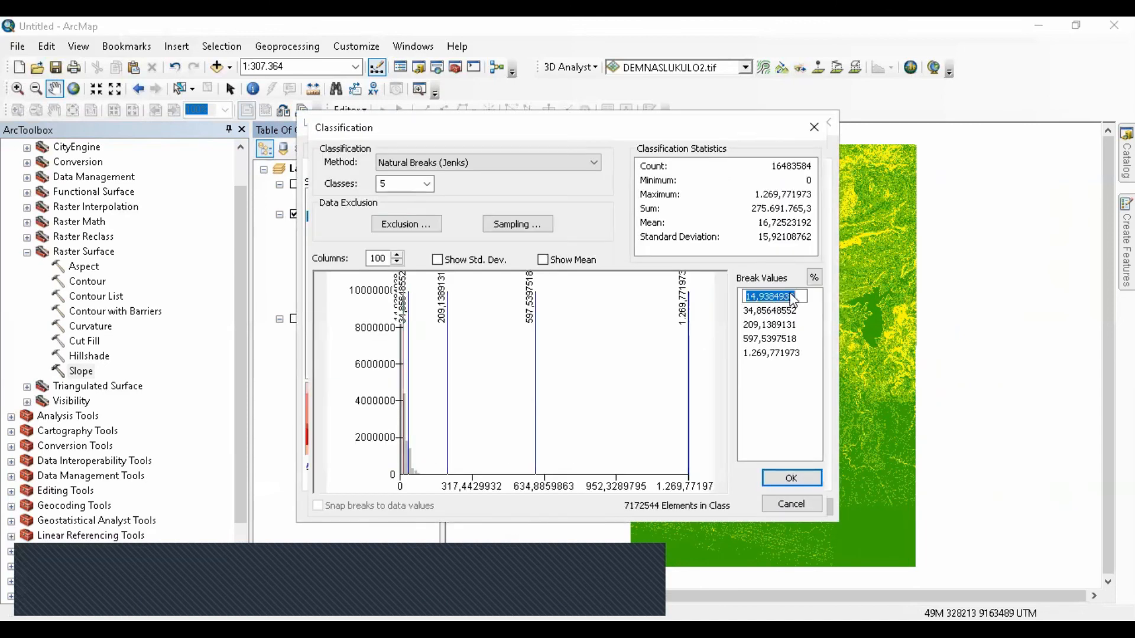
{"action": "type", "text": "8"}
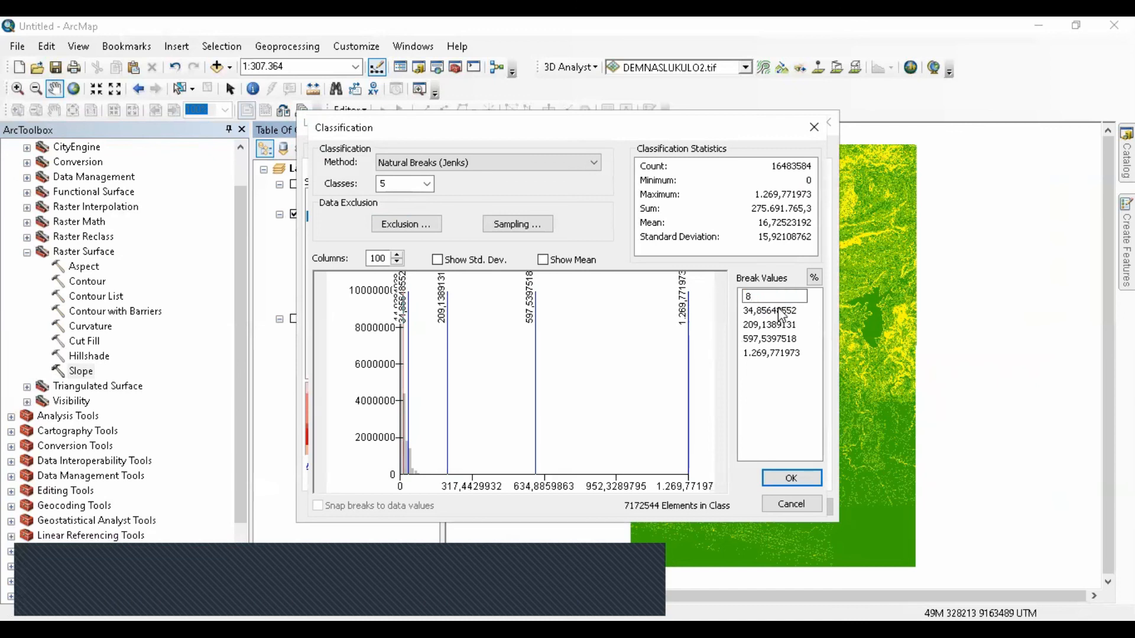
{"action": "left_click", "coordinate": [775, 313]}
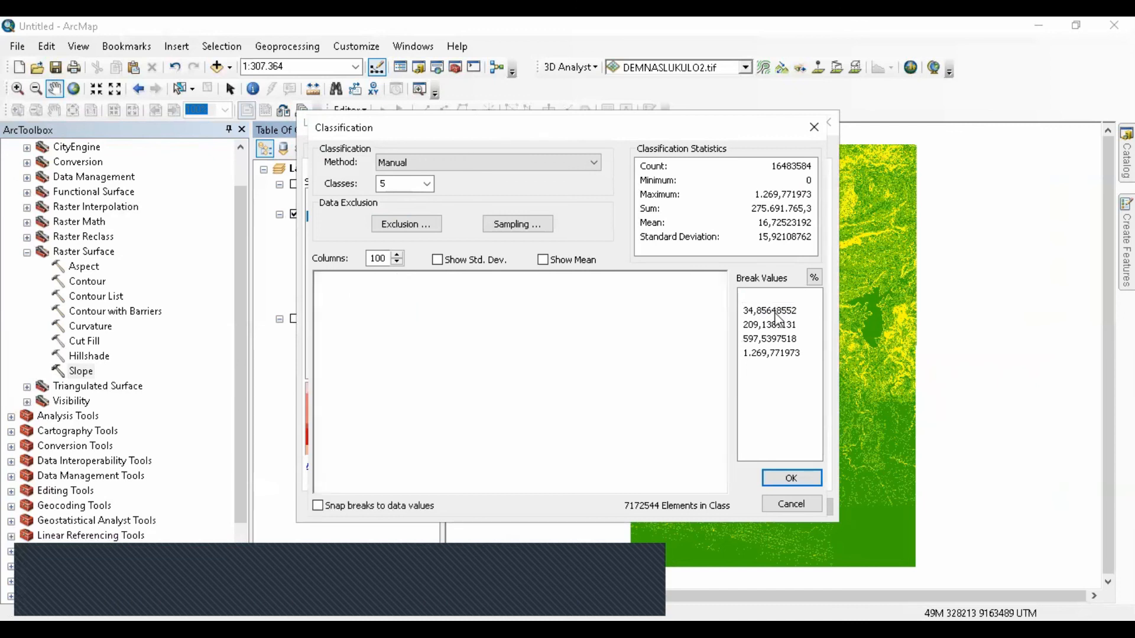
{"action": "type", "text": "15"}
{"action": "key", "text": "Return"}
Step: Set the third and fourth break values to 25 and 35, keep the maximum as the last break, and apply the classification
{"action": "left_click", "coordinate": [766, 326]}
{"action": "type", "text": "25"}
{"action": "key", "text": "Return"}
{"action": "left_click", "coordinate": [781, 337]}
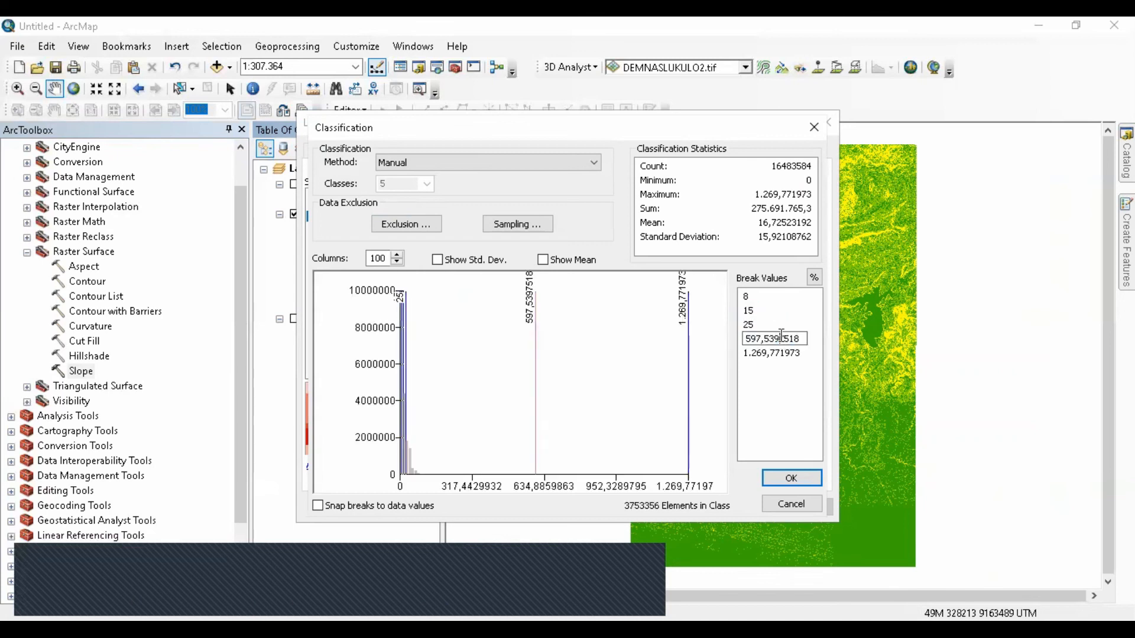
{"action": "double_click", "coordinate": [792, 334]}
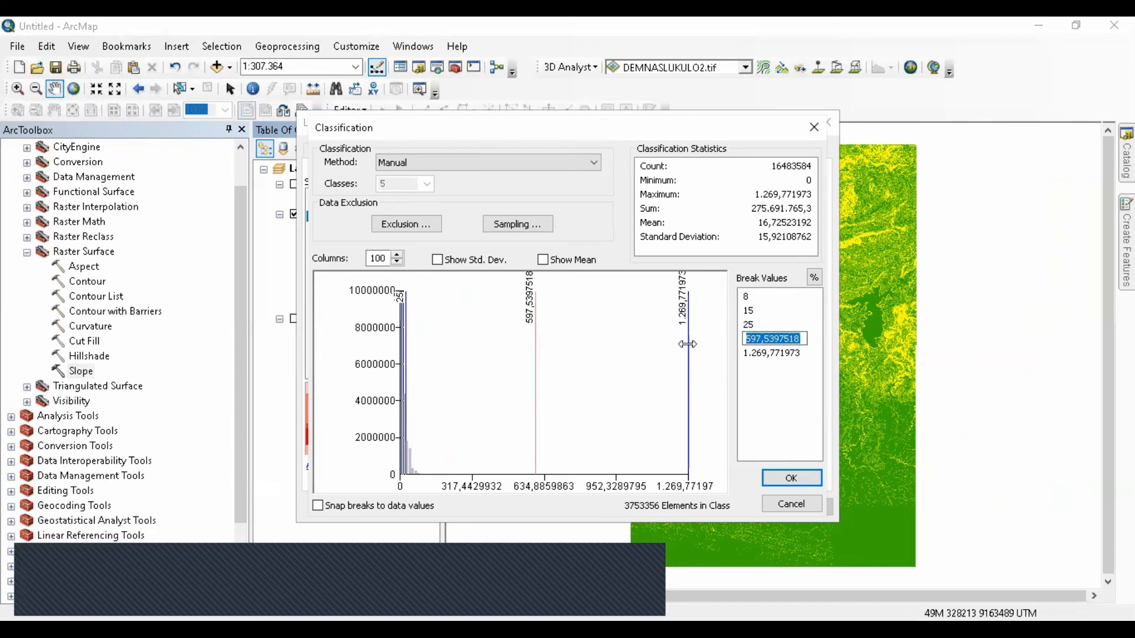
{"action": "type", "text": "35"}
{"action": "key", "text": "Return"}
{"action": "left_click", "coordinate": [773, 354]}
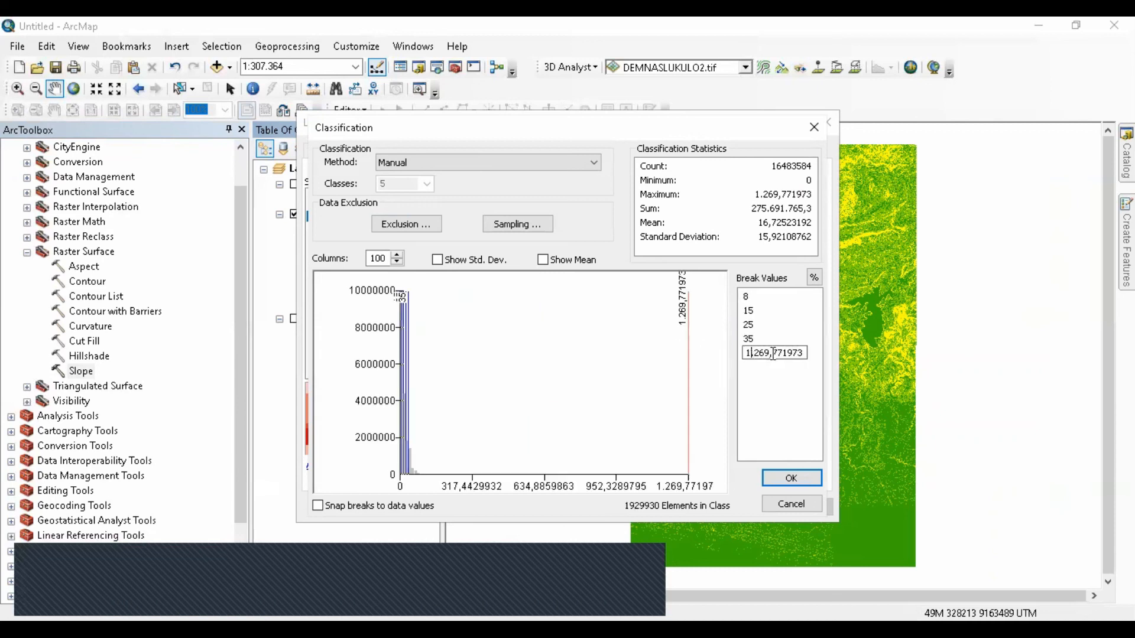
{"action": "left_click", "coordinate": [800, 478]}
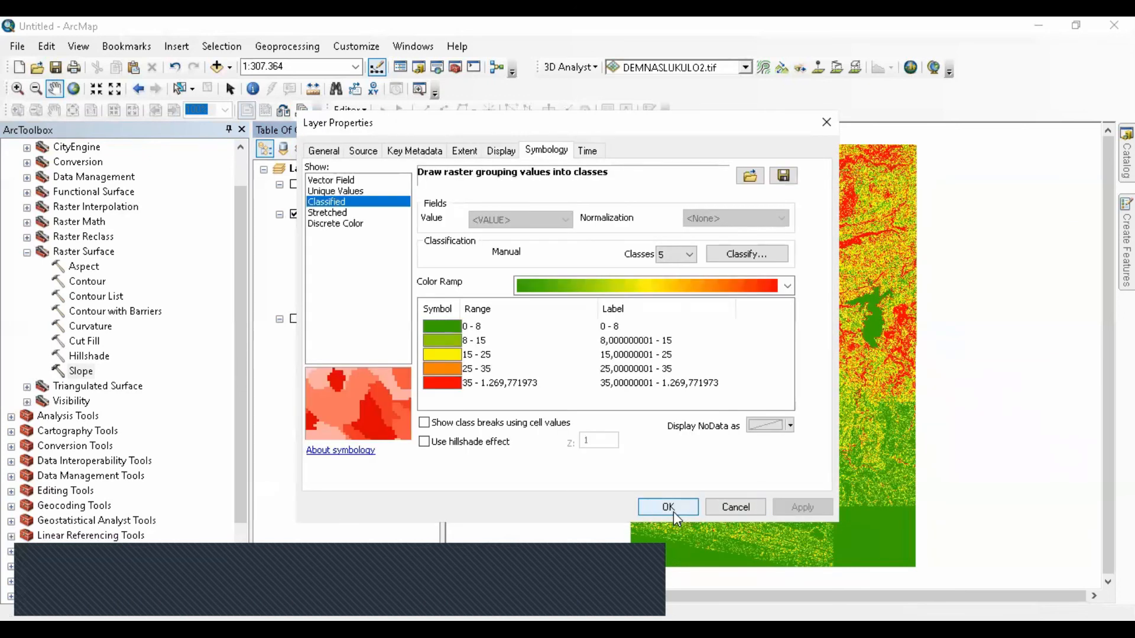
{"action": "left_click", "coordinate": [669, 507]}
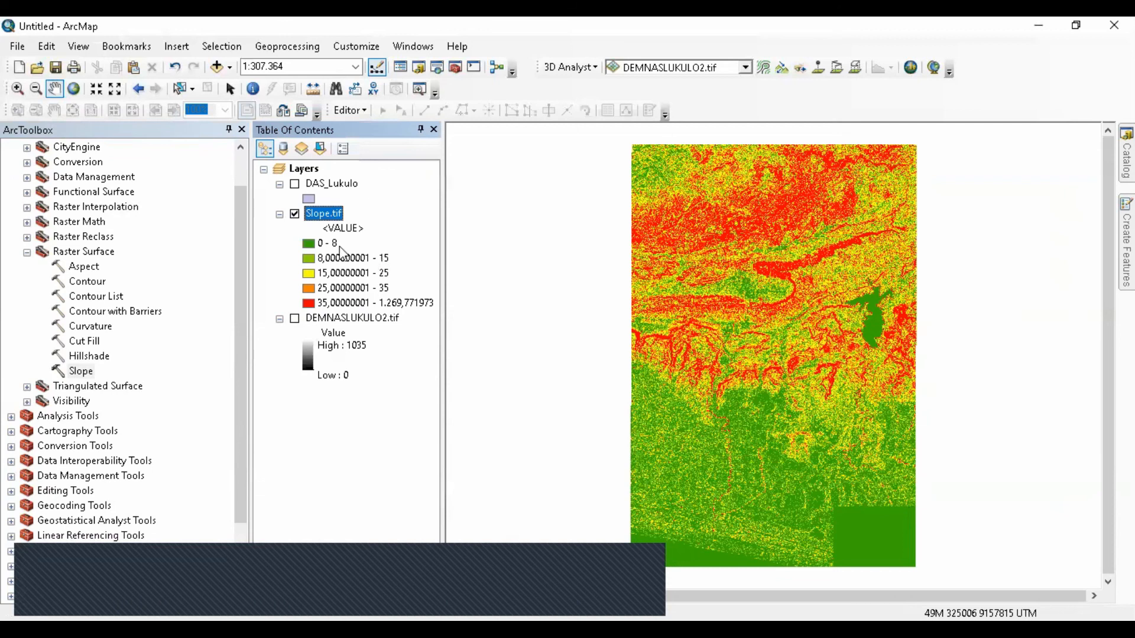
Step: Format the class labels of Slope.tif as numeric values rounded to 0 significant digits
{"action": "double_click", "coordinate": [325, 214]}
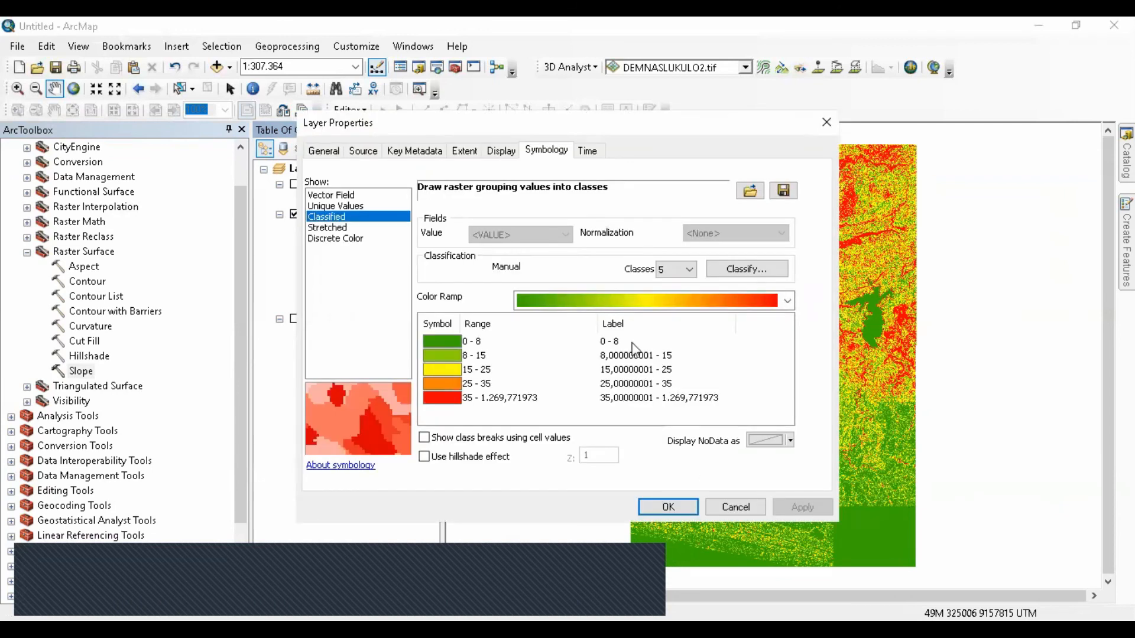
{"action": "right_click", "coordinate": [634, 346]}
{"action": "left_click", "coordinate": [657, 357]}
{"action": "double_click", "coordinate": [554, 263]}
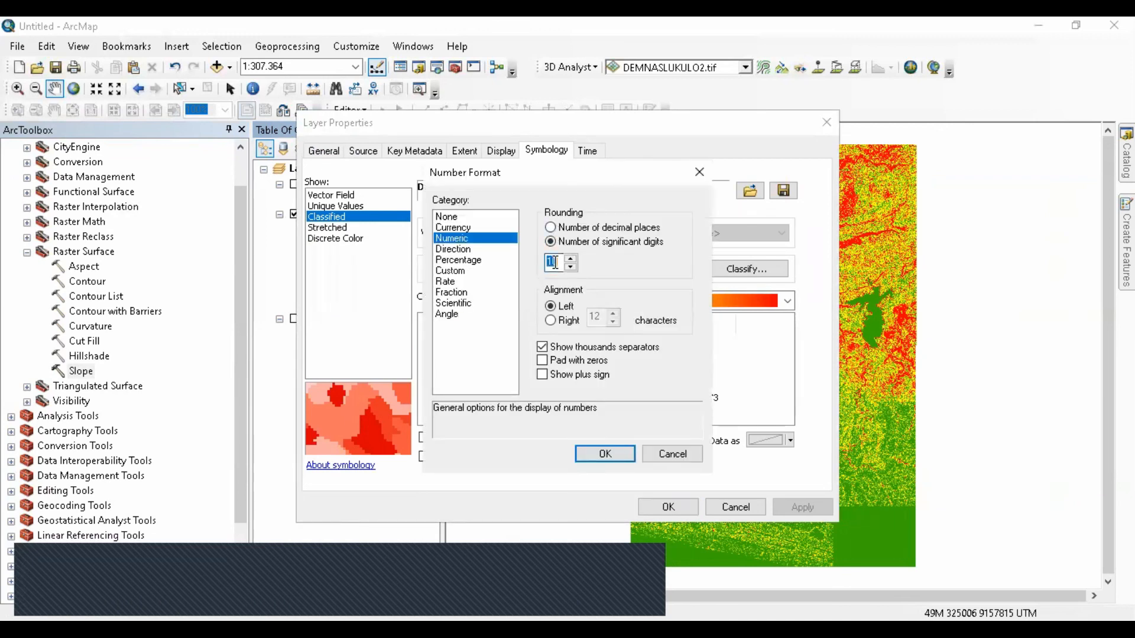
{"action": "type", "text": "0"}
{"action": "left_click", "coordinate": [602, 455]}
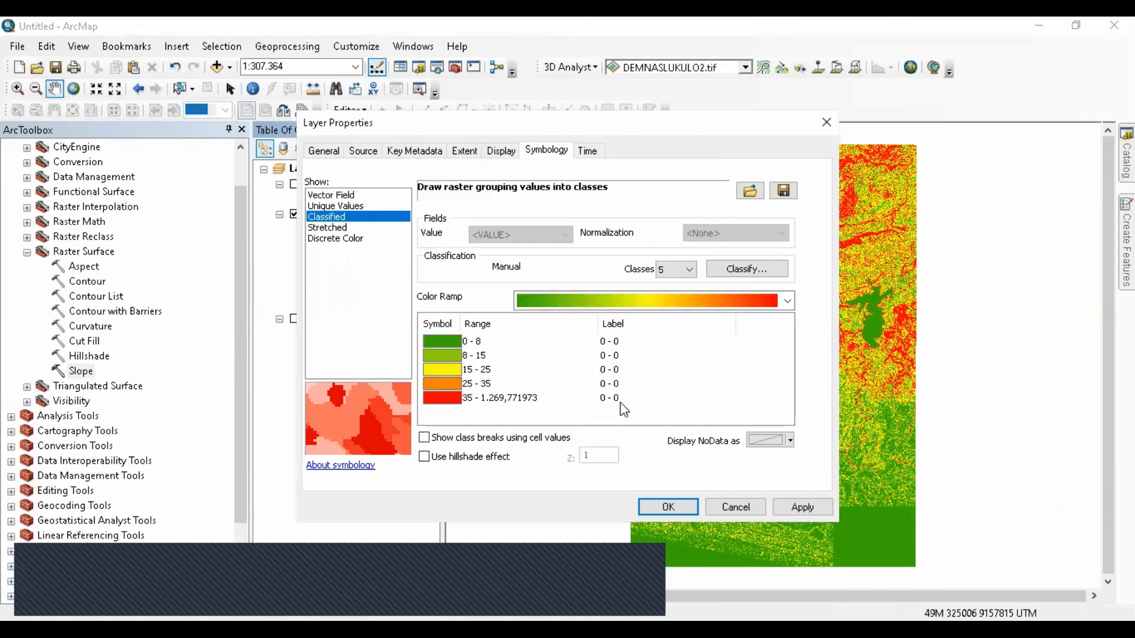
Step: Switch the label rounding to 0 decimal places and apply the symbology to Slope.tif
{"action": "left_click", "coordinate": [617, 323]}
{"action": "left_click", "coordinate": [642, 348]}
{"action": "left_click", "coordinate": [563, 229]}
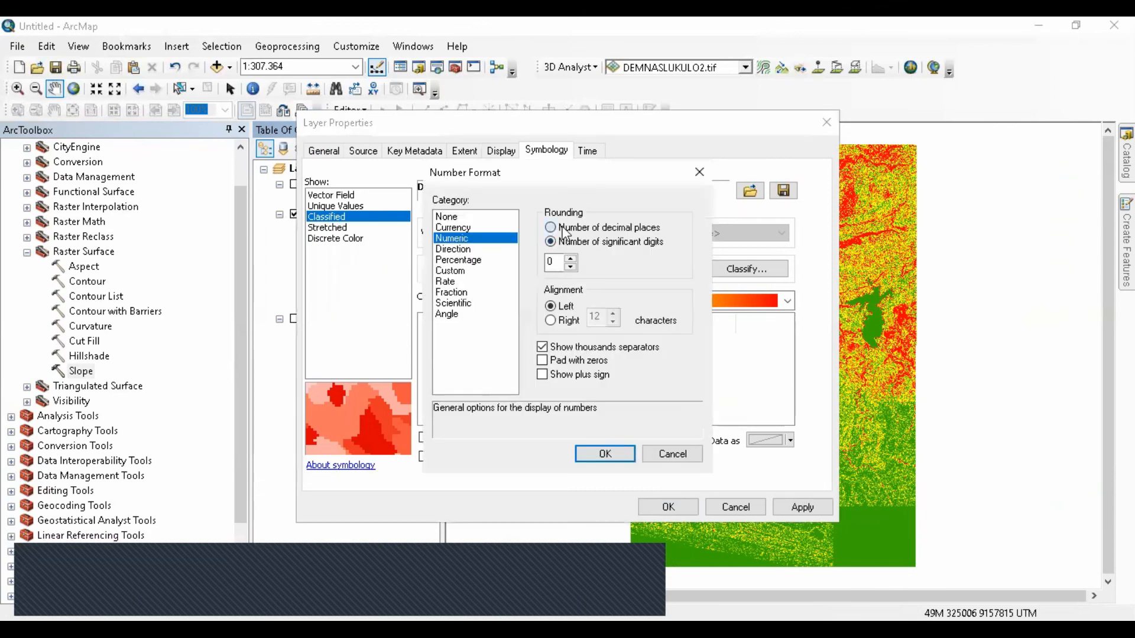
{"action": "left_click", "coordinate": [601, 453]}
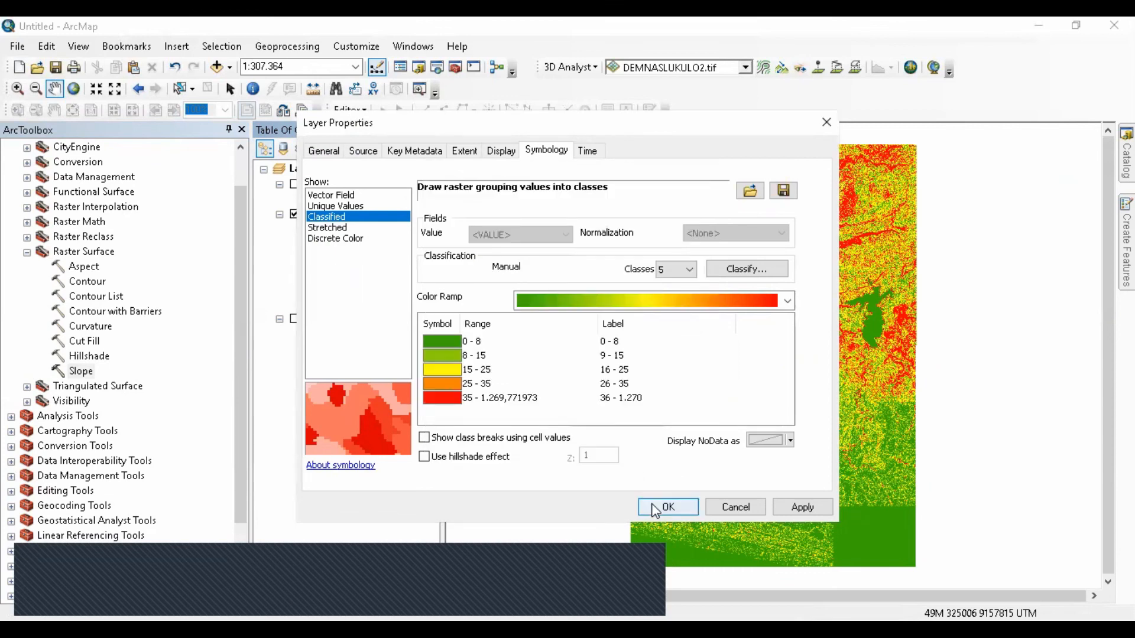
{"action": "left_click", "coordinate": [654, 509]}
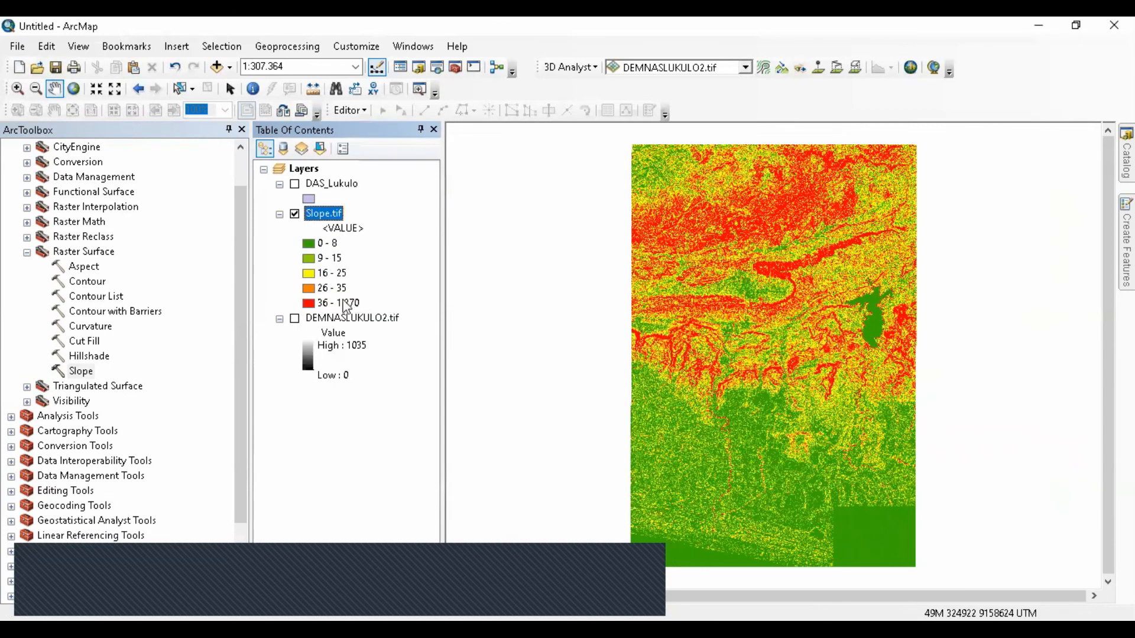
Step: Review the class break values and classification statistics of Slope.tif, and close its layer properties without changes
{"action": "left_click", "coordinate": [337, 304]}
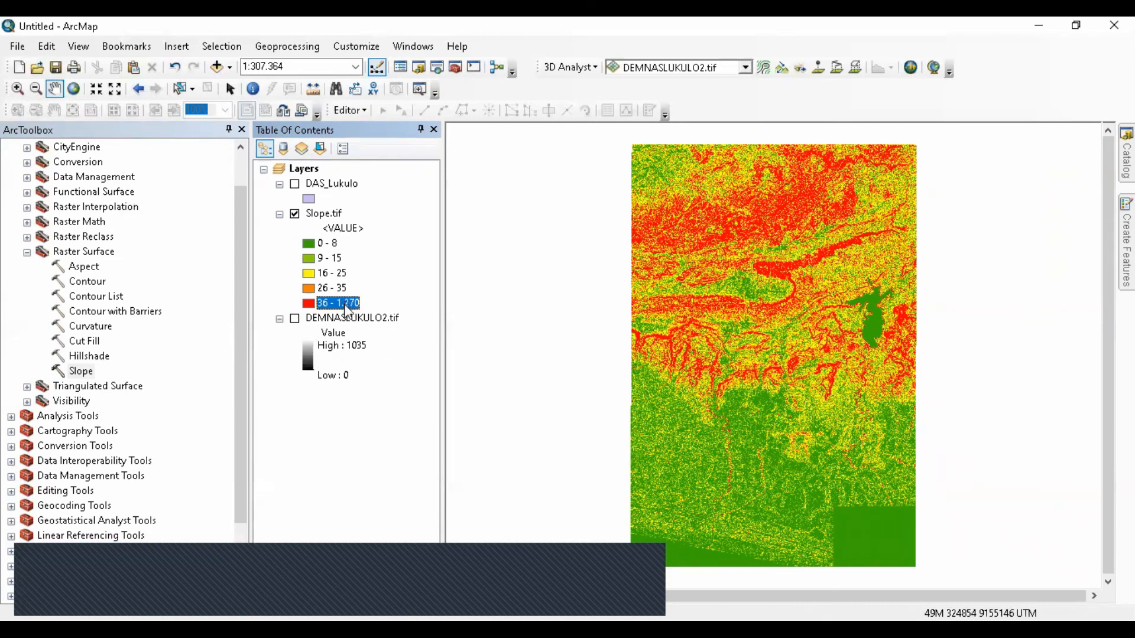
{"action": "left_click", "coordinate": [337, 212]}
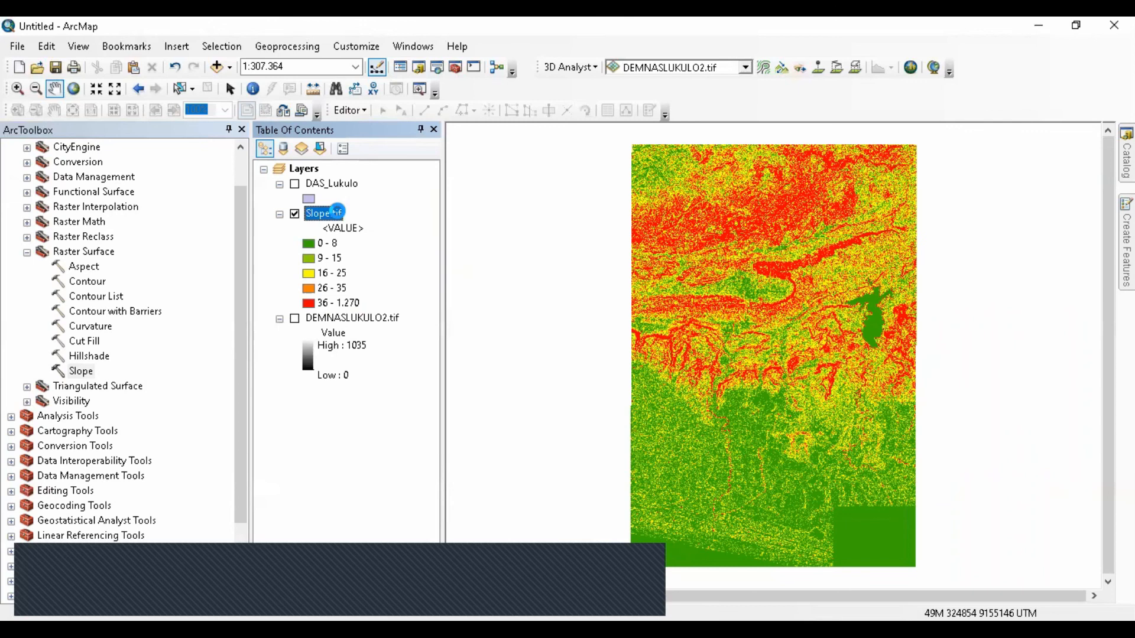
{"action": "double_click", "coordinate": [337, 211]}
{"action": "left_click", "coordinate": [766, 268]}
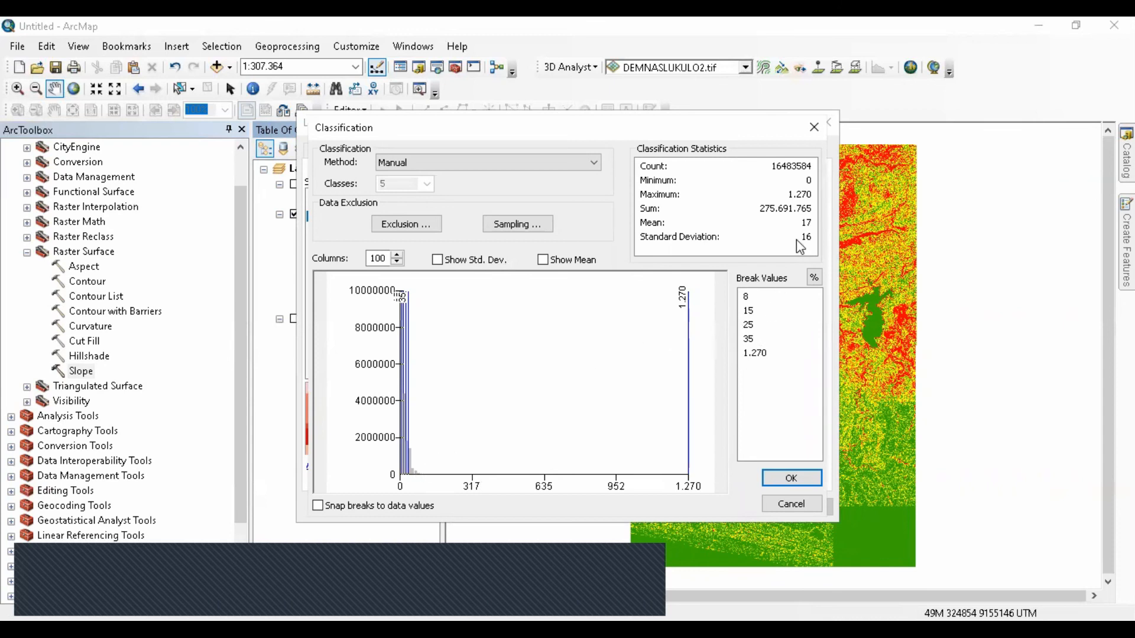
{"action": "left_click", "coordinate": [814, 279]}
{"action": "left_click", "coordinate": [814, 279]}
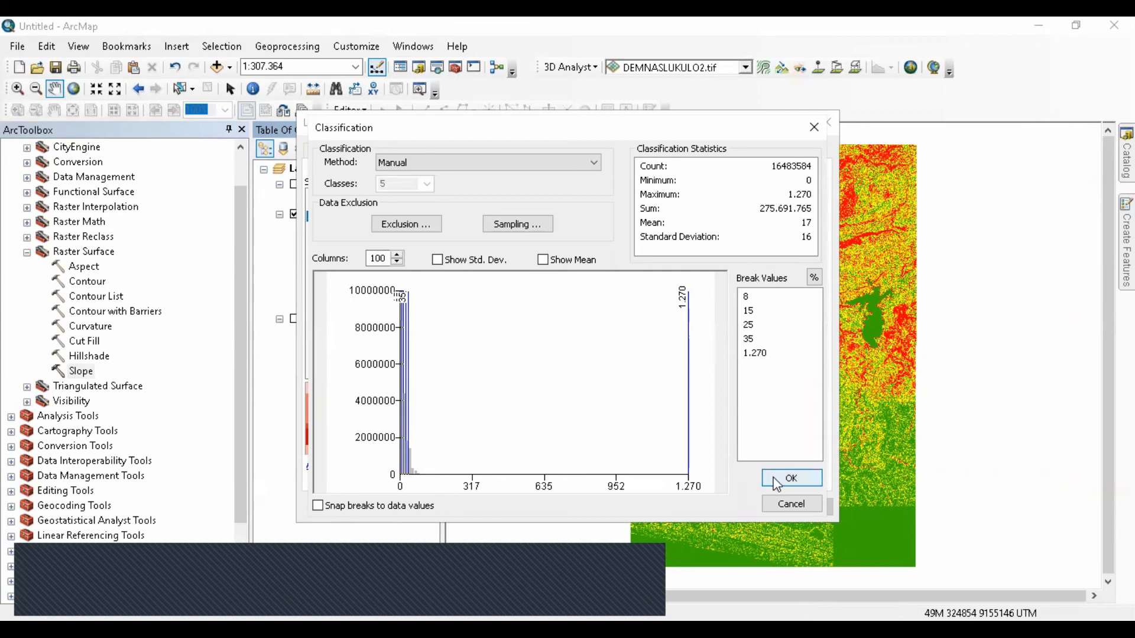
{"action": "left_click", "coordinate": [777, 500]}
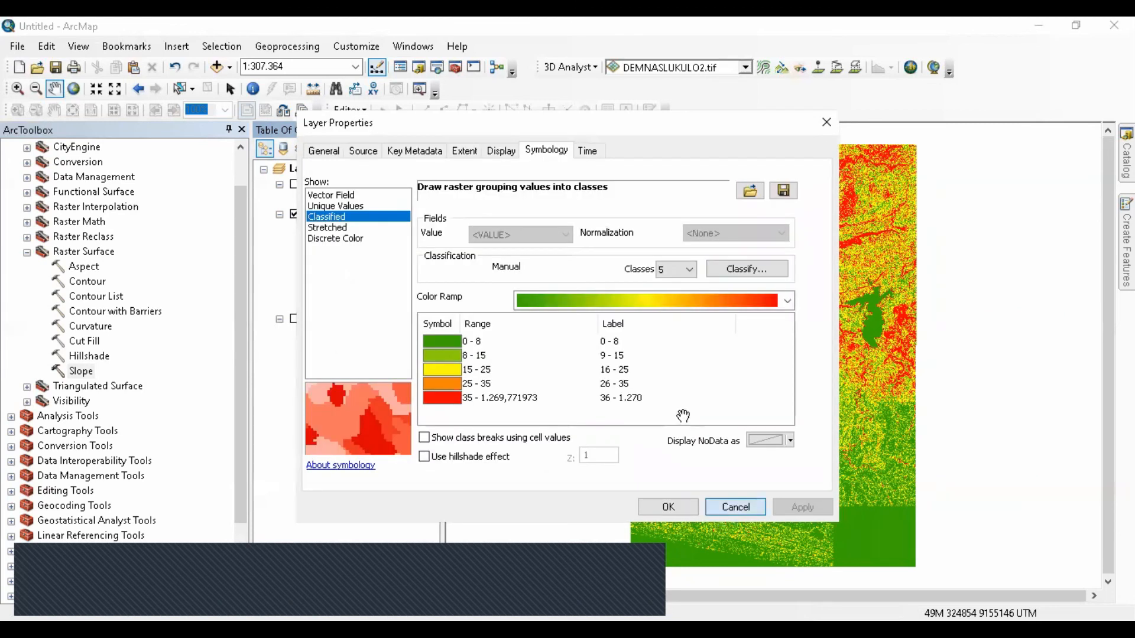
{"action": "left_click", "coordinate": [720, 513]}
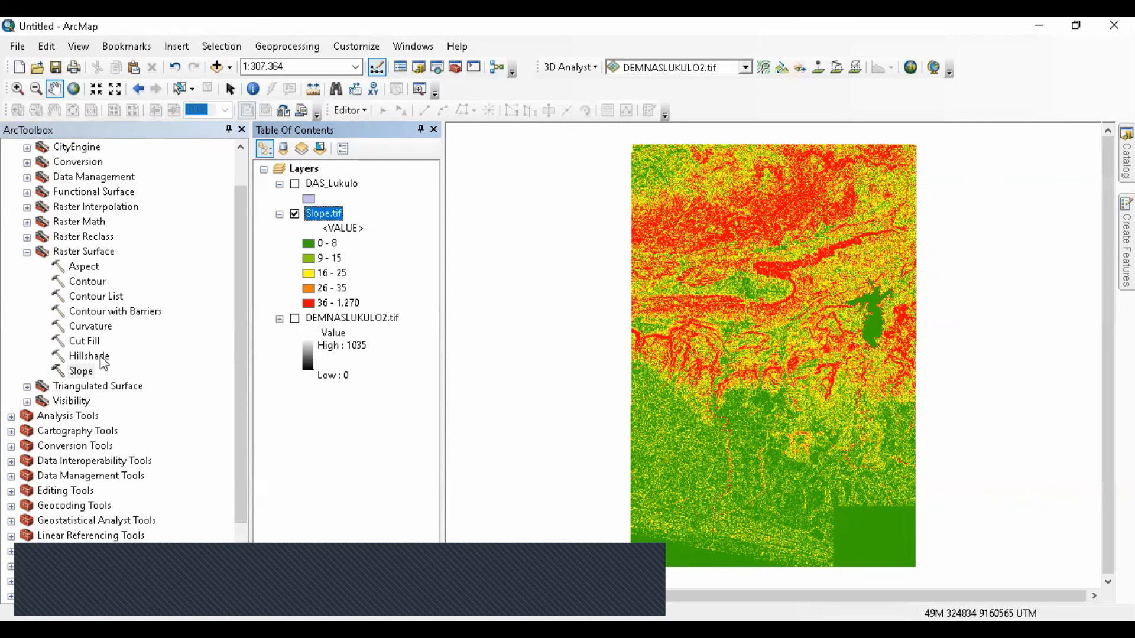
Step: Set up the Hillshade tool with DEMNASLUKULO2.tif as input and Hillshade.tif in the SIg Terapan Raster folder as output
{"action": "left_click", "coordinate": [83, 326]}
{"action": "left_click", "coordinate": [77, 343]}
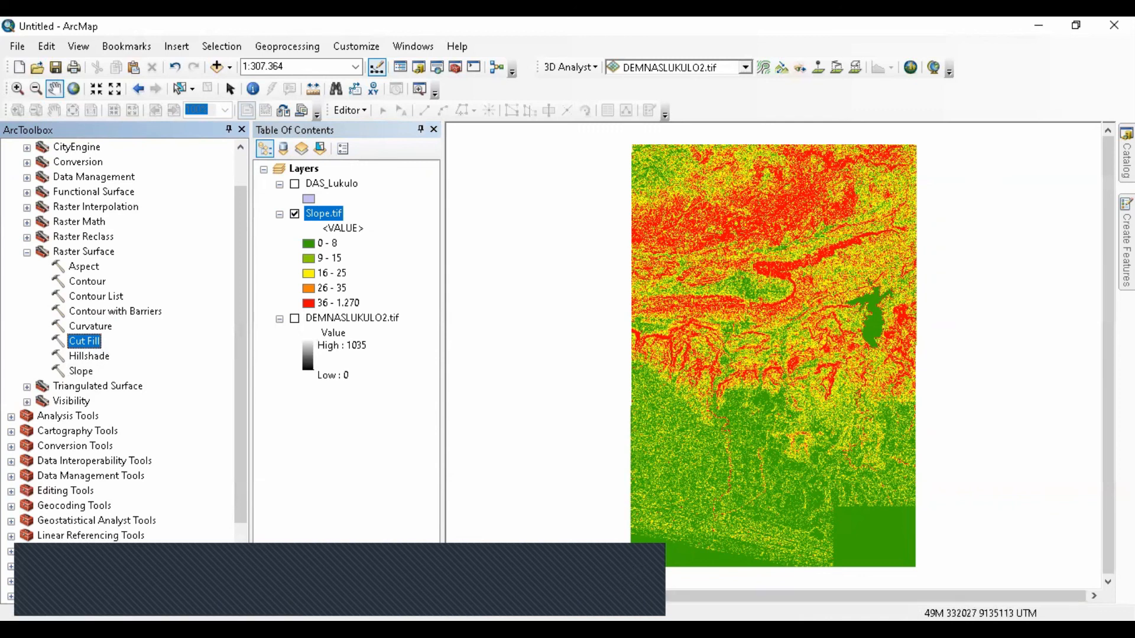
{"action": "double_click", "coordinate": [89, 356]}
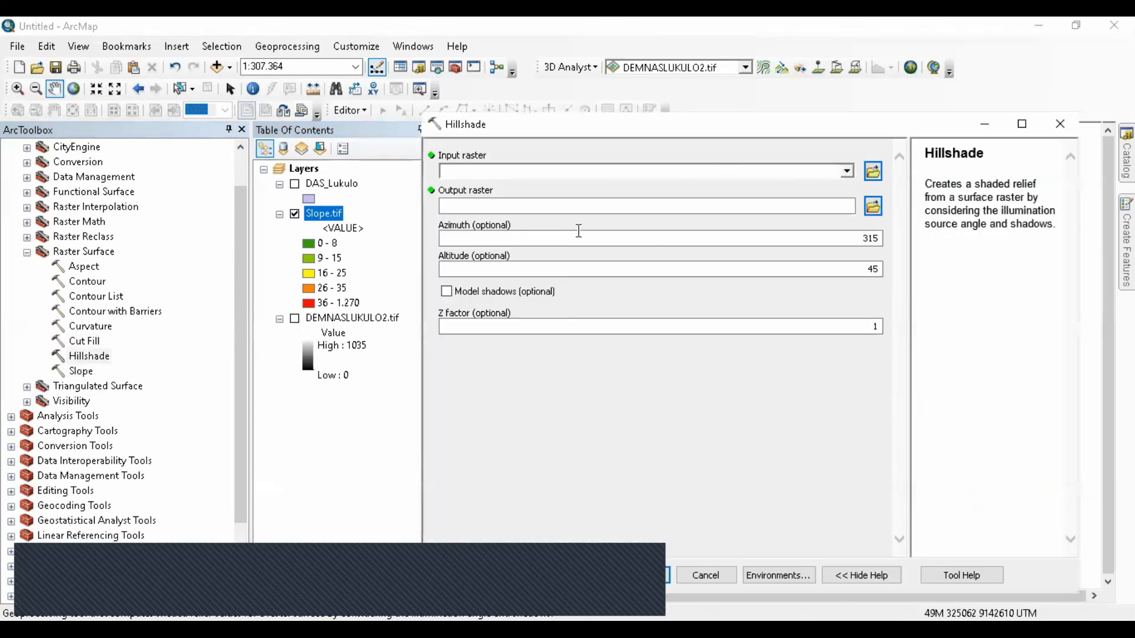
{"action": "left_click_drag", "start_coordinate": [353, 318], "coordinate": [478, 172]}
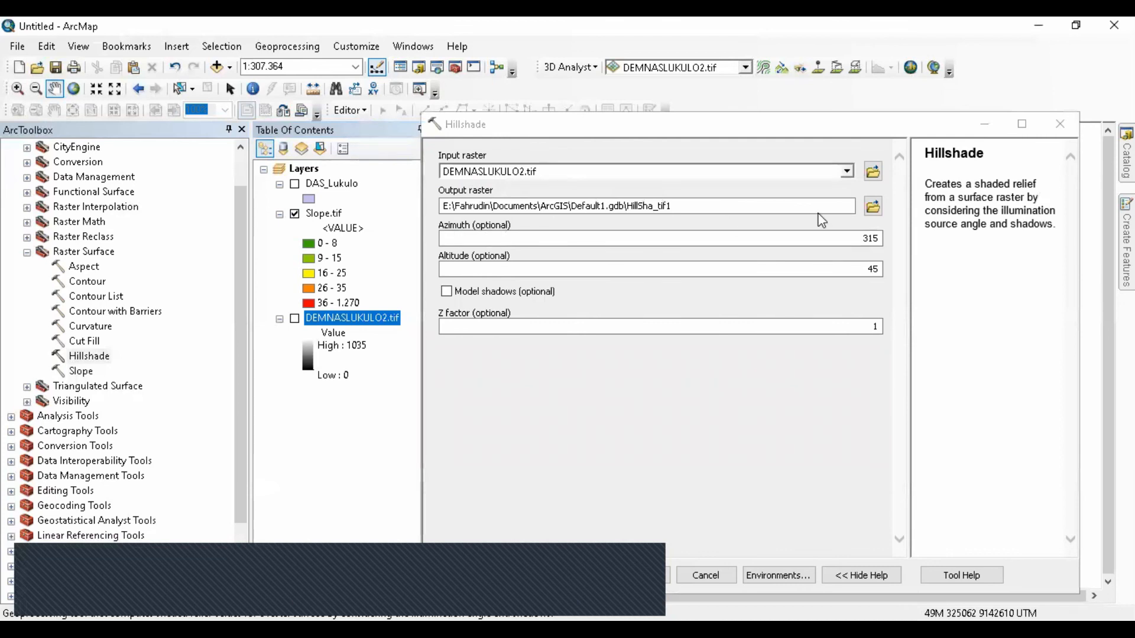
{"action": "left_click", "coordinate": [880, 208]}
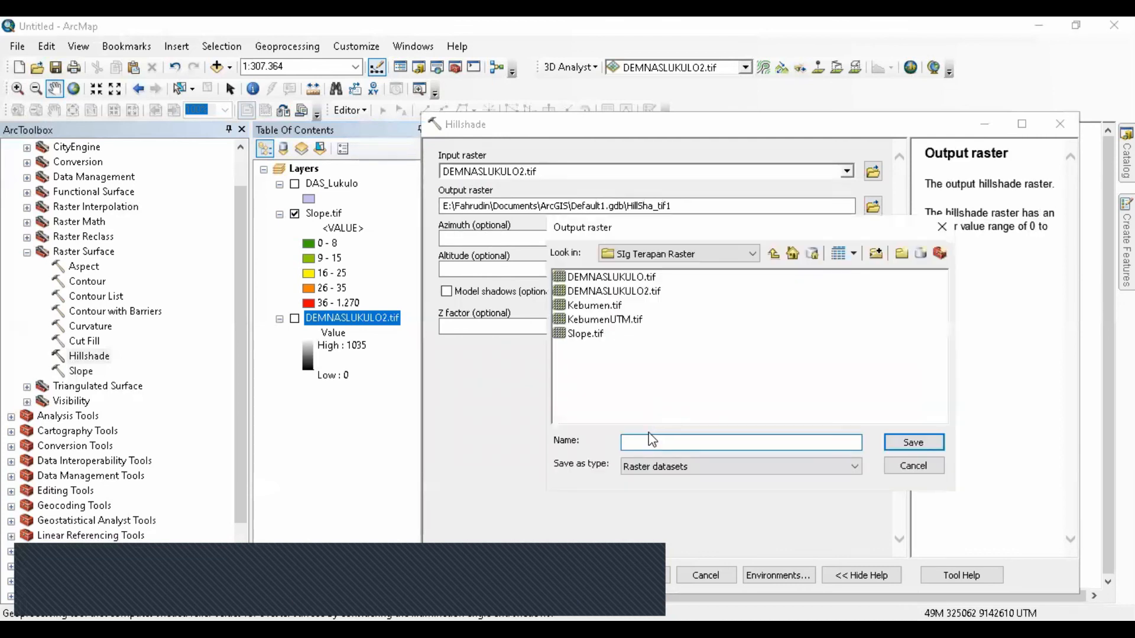
{"action": "type", "text": "Hillshade.tiff"}
{"action": "left_click", "coordinate": [913, 442]}
Step: Run Hillshade with azimuth 315, altitude 45 and Z factor 1, and hide the Slope.tif layer
{"action": "left_click", "coordinate": [595, 221]}
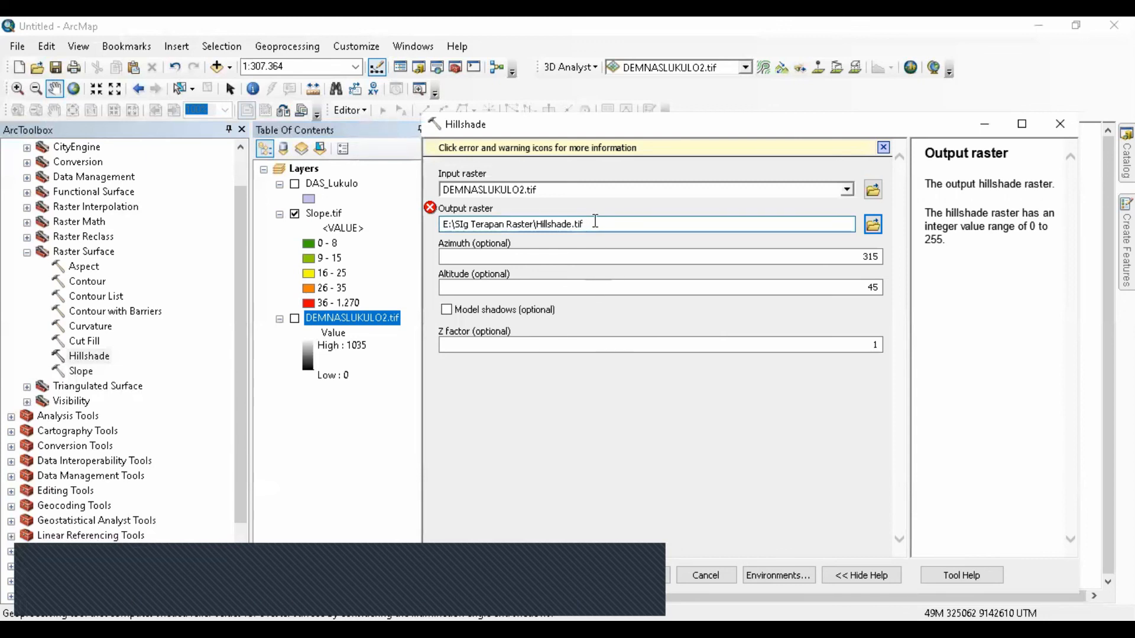
{"action": "left_click", "coordinate": [566, 253]}
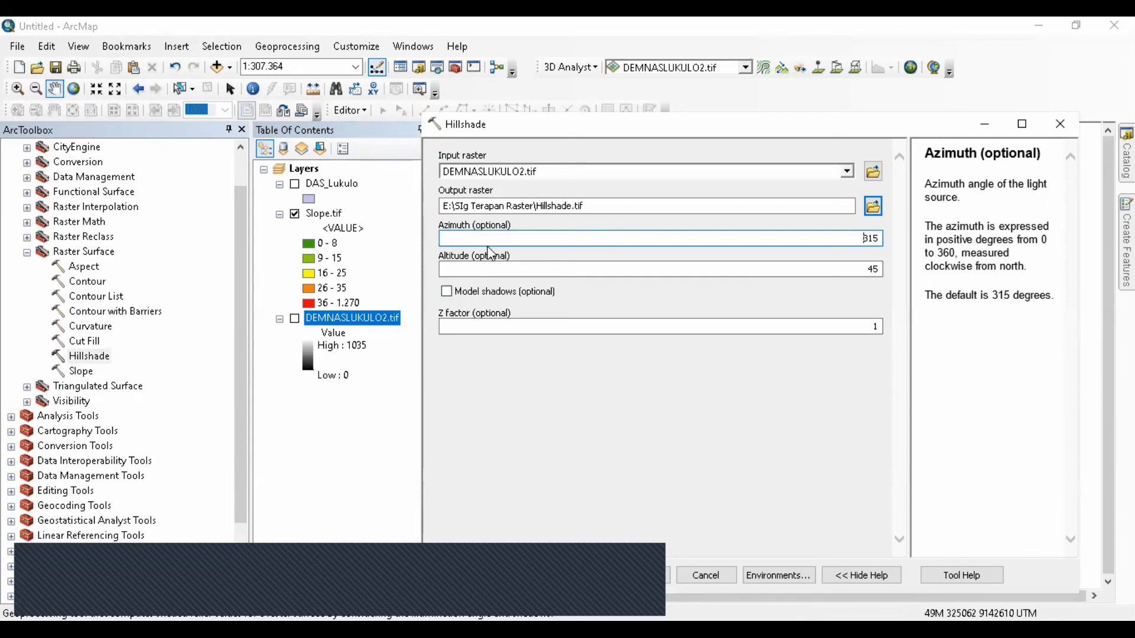
{"action": "left_click", "coordinate": [492, 270]}
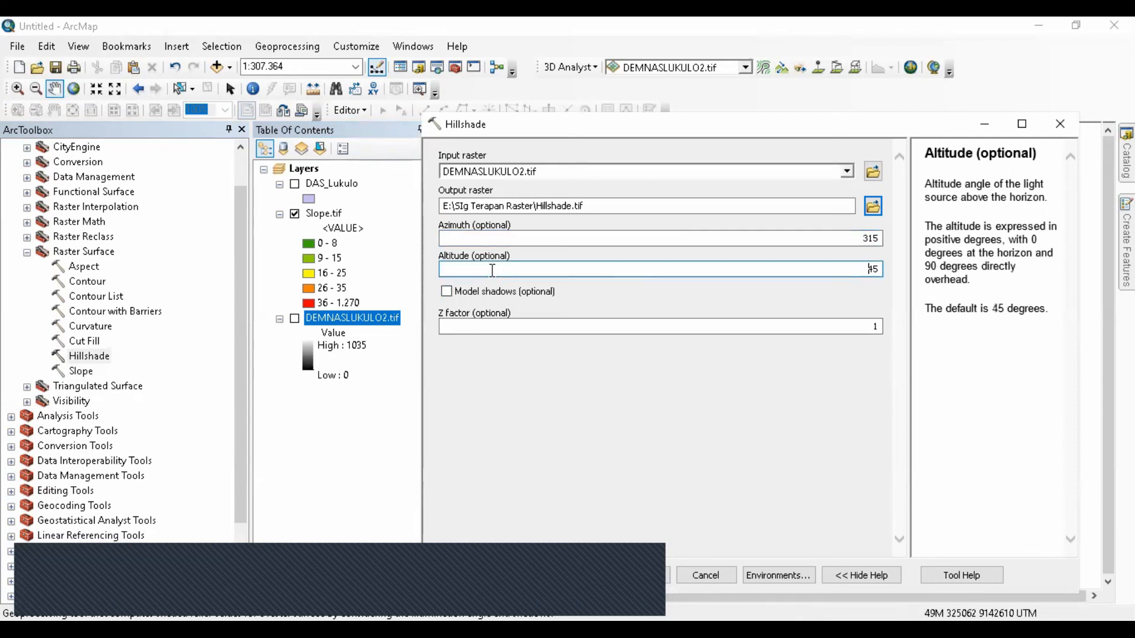
{"action": "left_click", "coordinate": [637, 235]}
{"action": "double_click", "coordinate": [879, 240]}
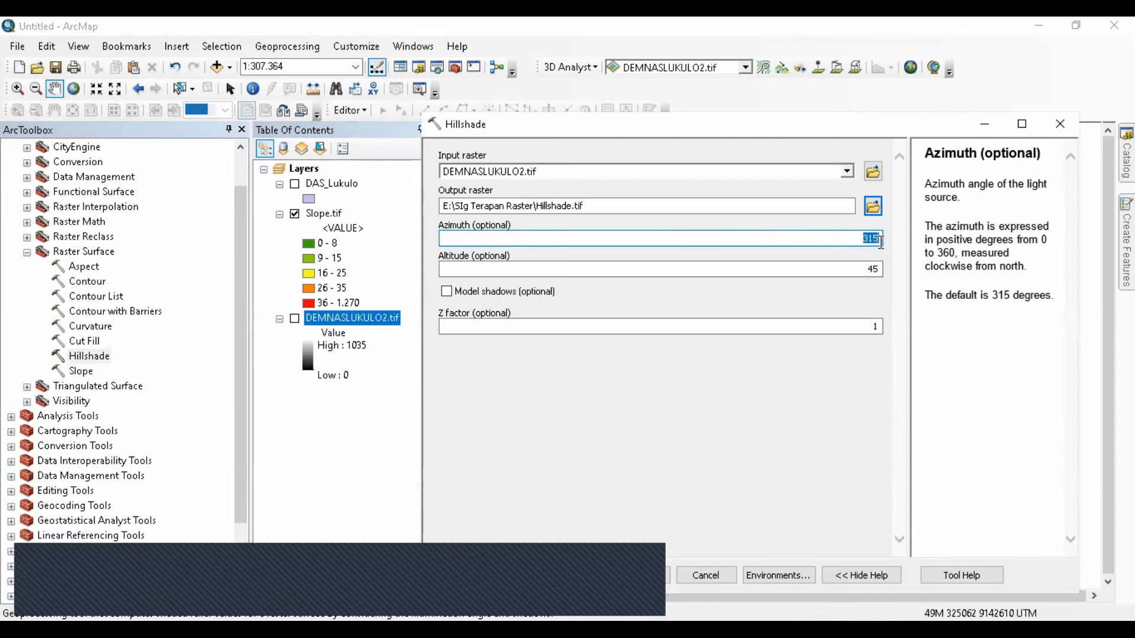
{"action": "double_click", "coordinate": [874, 269]}
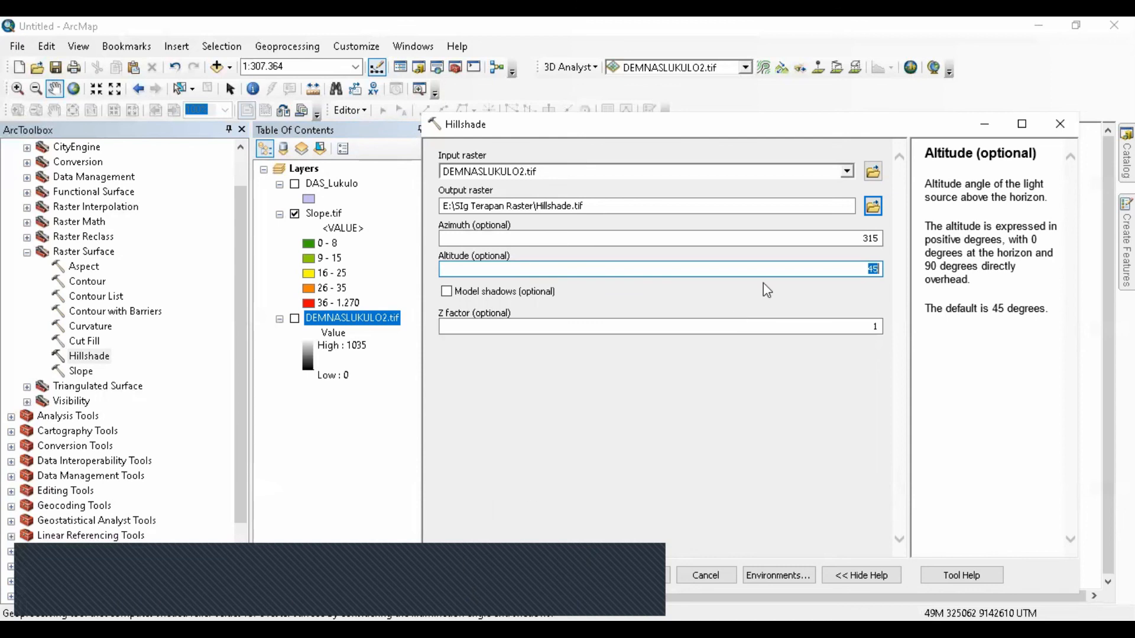
{"action": "double_click", "coordinate": [885, 238]}
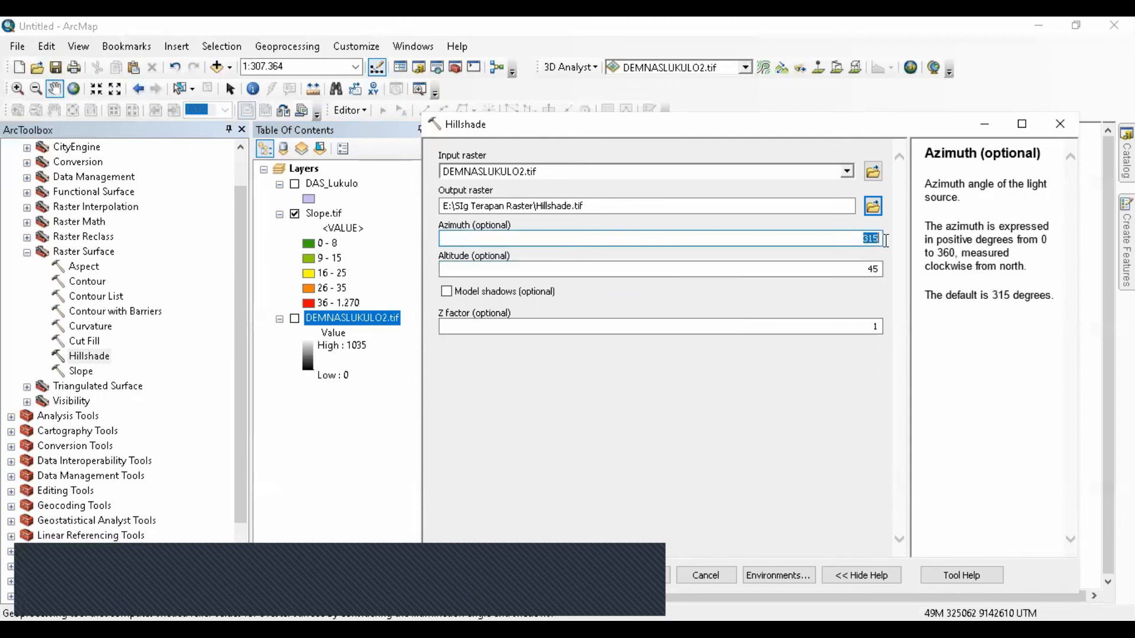
{"action": "double_click", "coordinate": [871, 270]}
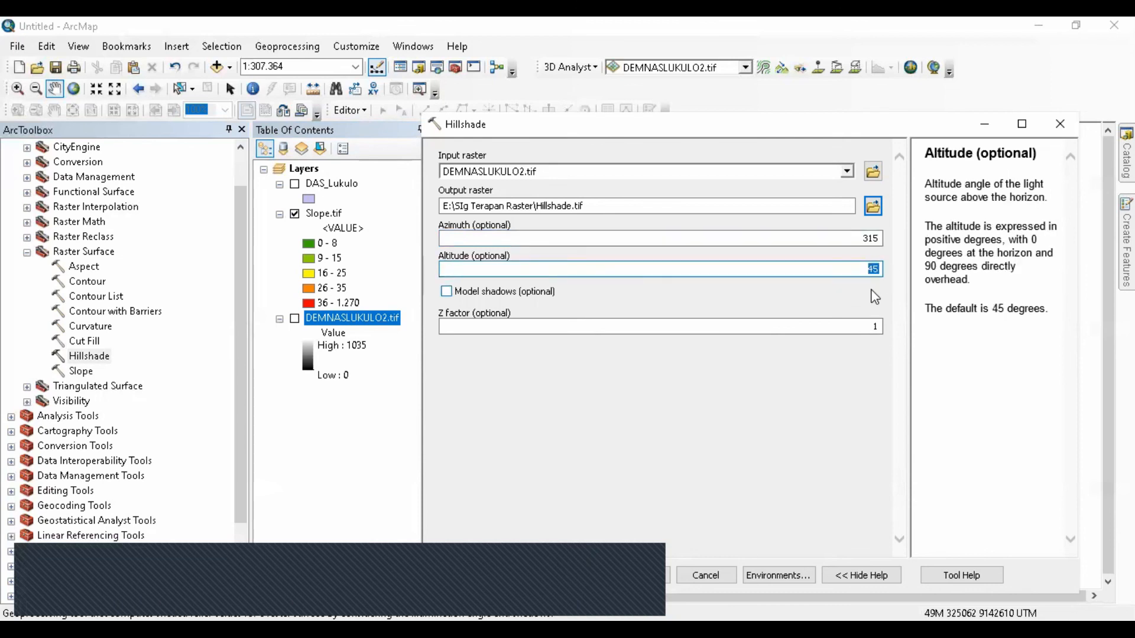
{"action": "double_click", "coordinate": [874, 327]}
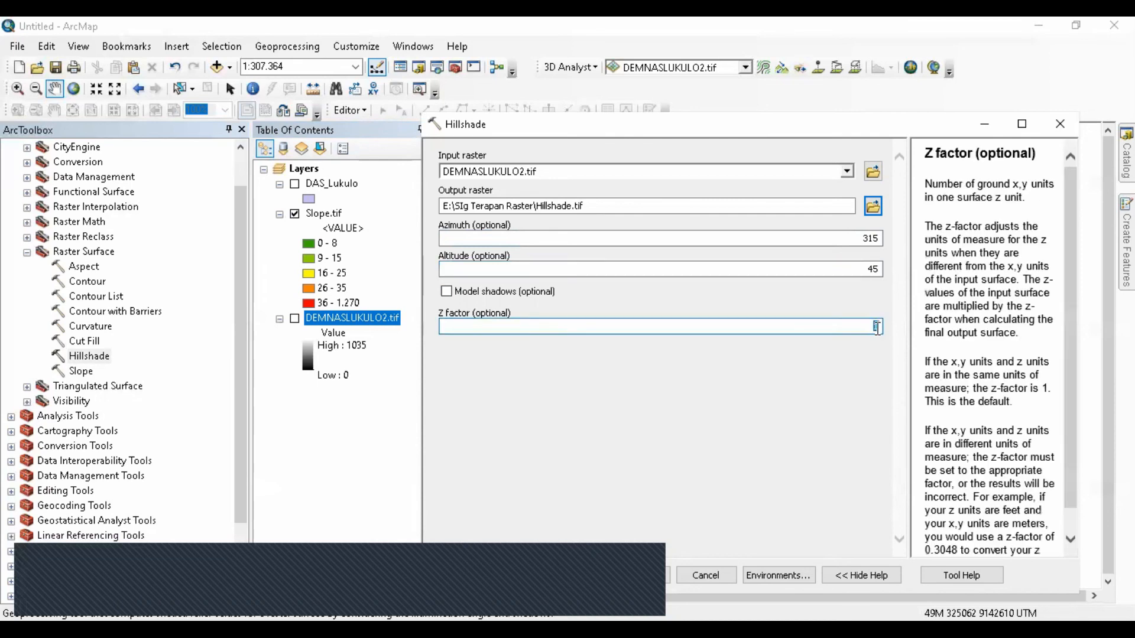
{"action": "left_click", "coordinate": [630, 582]}
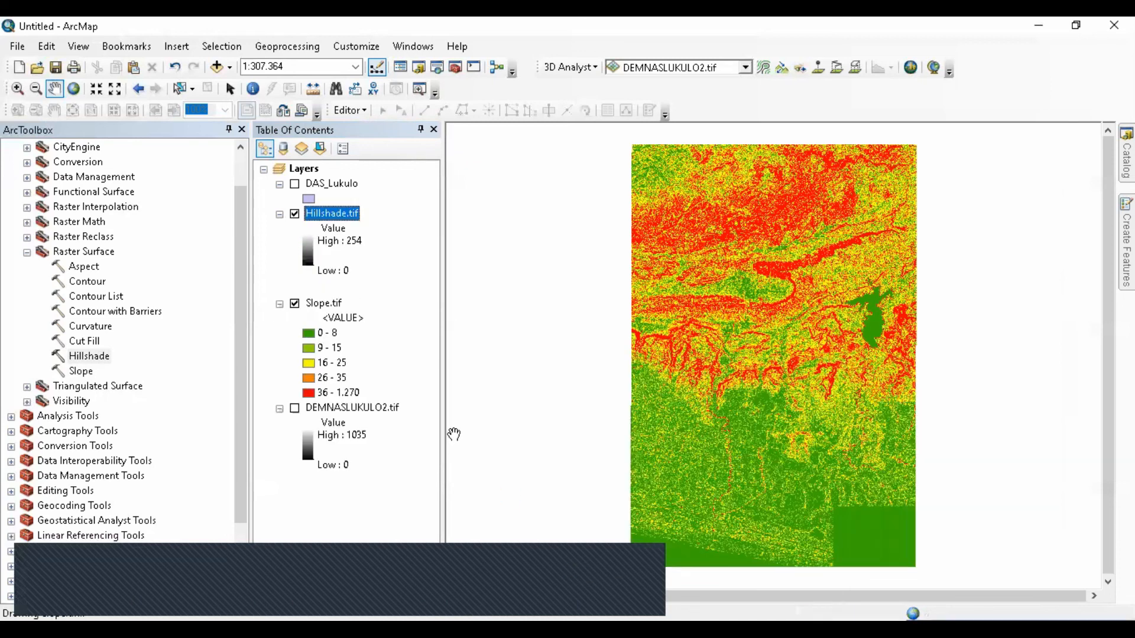
{"action": "left_click", "coordinate": [295, 303]}
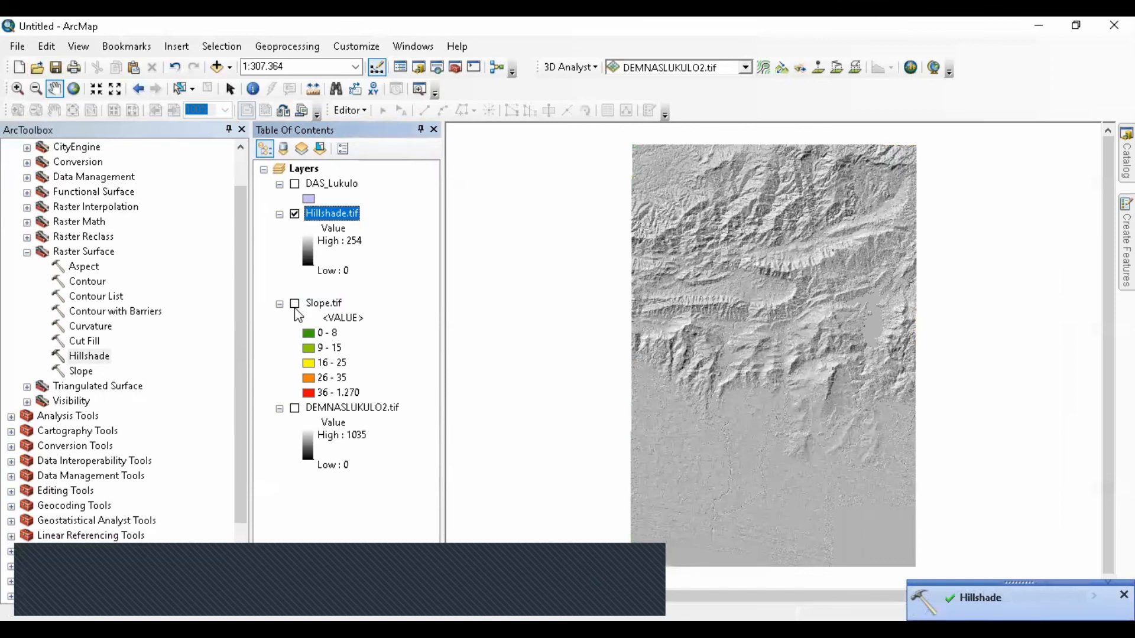
Step: Examine the relief in Hillshade.tif at several scales, from the northern mountains to the river valley and lowland
{"action": "left_click", "coordinate": [17, 88]}
{"action": "left_click_drag", "start_coordinate": [650, 223], "coordinate": [884, 389]}
{"action": "scroll", "coordinate": [885, 392], "scroll_direction": "up", "scroll_amount": 2}
{"action": "left_click_drag", "start_coordinate": [778, 471], "coordinate": [869, 178]}
{"action": "left_click_drag", "start_coordinate": [771, 354], "coordinate": [797, 178]}
{"action": "left_click_drag", "start_coordinate": [782, 235], "coordinate": [763, 413]}
{"action": "left_click_drag", "start_coordinate": [779, 284], "coordinate": [753, 392]}
{"action": "scroll", "coordinate": [788, 371], "scroll_direction": "down", "scroll_amount": 2}
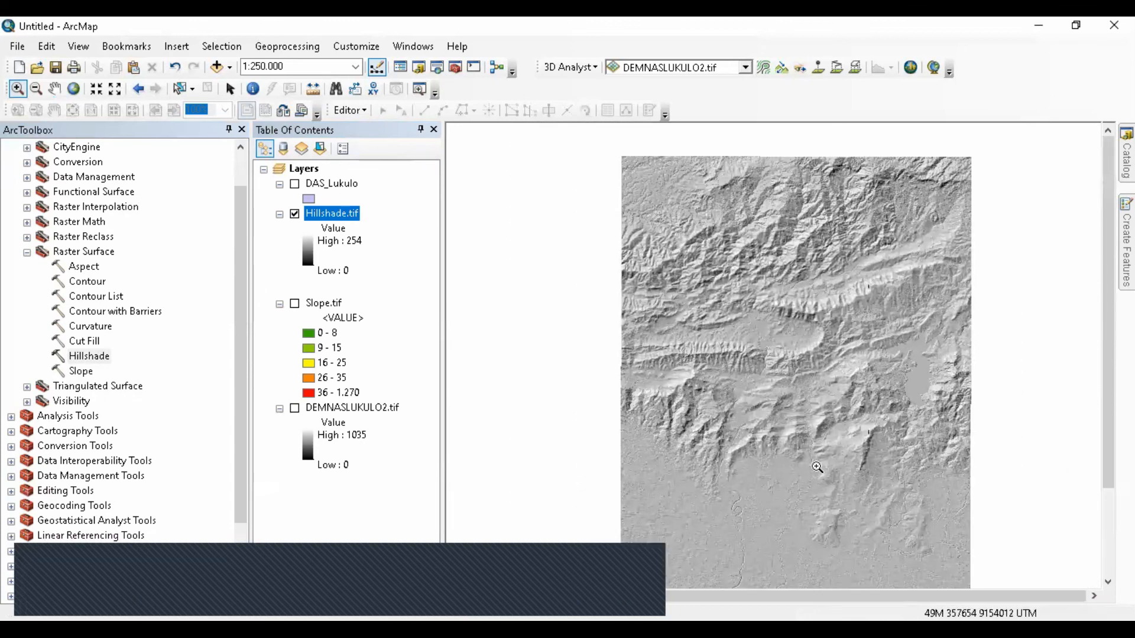
{"action": "scroll", "coordinate": [818, 471], "scroll_direction": "up", "scroll_amount": 5}
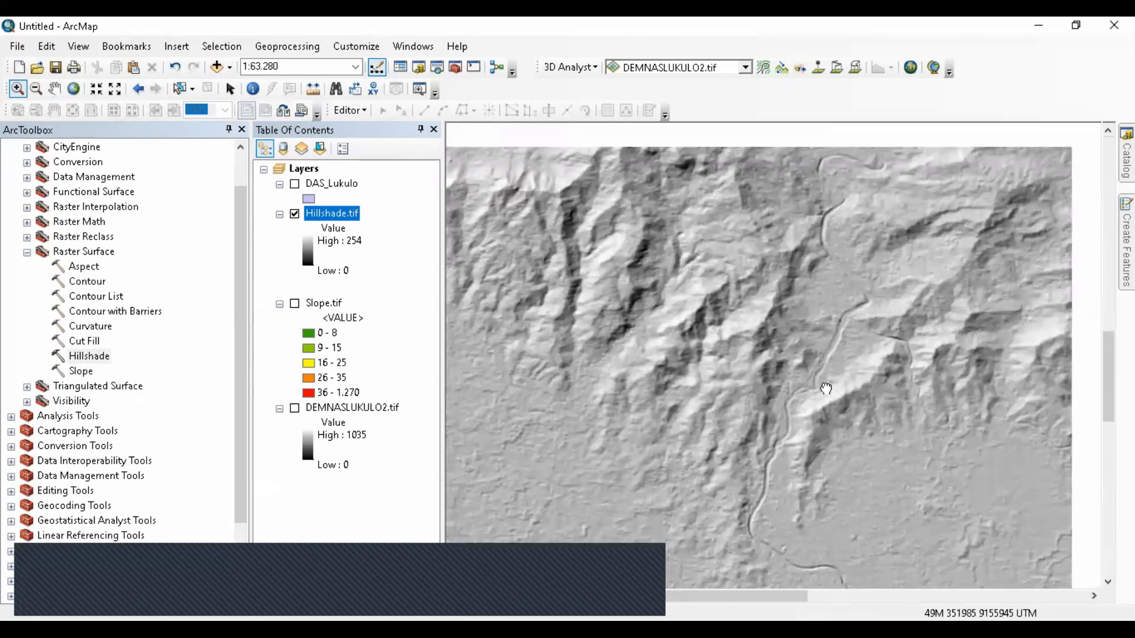
{"action": "scroll", "coordinate": [816, 402], "scroll_direction": "down", "scroll_amount": 2}
{"action": "scroll", "coordinate": [818, 400], "scroll_direction": "down", "scroll_amount": 1}
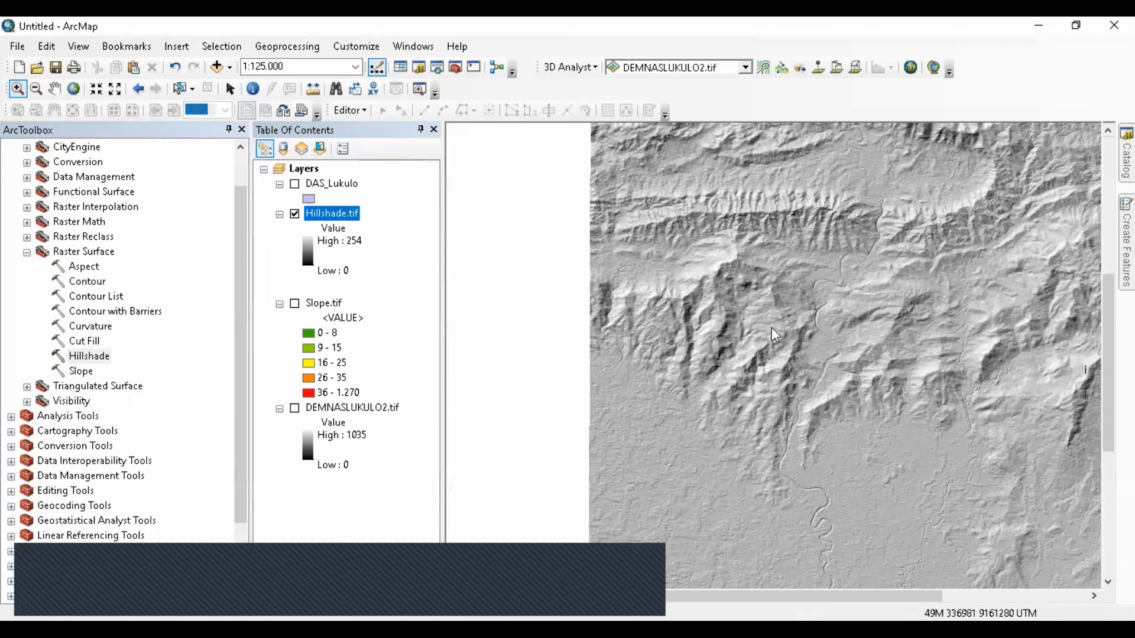
Step: Sketch red annotation lines along the ridges on both sides of the river valley in the hillshade, and clear them
{"action": "mouse_move", "coordinate": [772, 291]}
{"action": "left_mouse_down"}
{"action": "mouse_move", "coordinate": [791, 343]}
{"action": "mouse_move", "coordinate": [770, 408]}
{"action": "mouse_move", "coordinate": [805, 455]}
{"action": "mouse_move", "coordinate": [906, 308]}
{"action": "mouse_move", "coordinate": [898, 271]}
{"action": "mouse_move", "coordinate": [955, 242]}
{"action": "mouse_move", "coordinate": [997, 185]}
{"action": "mouse_move", "coordinate": [997, 145]}
{"action": "mouse_move", "coordinate": [953, 128]}
{"action": "left_mouse_up"}
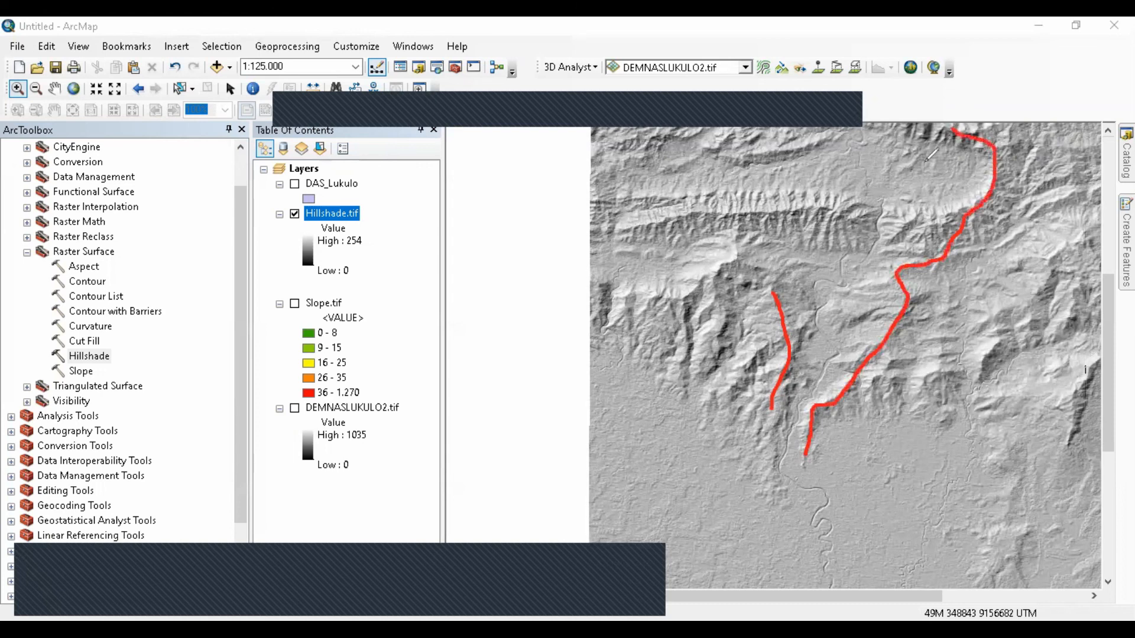
{"action": "mouse_move", "coordinate": [772, 292]}
{"action": "left_mouse_down"}
{"action": "mouse_move", "coordinate": [735, 223]}
{"action": "mouse_move", "coordinate": [625, 215]}
{"action": "left_mouse_up"}
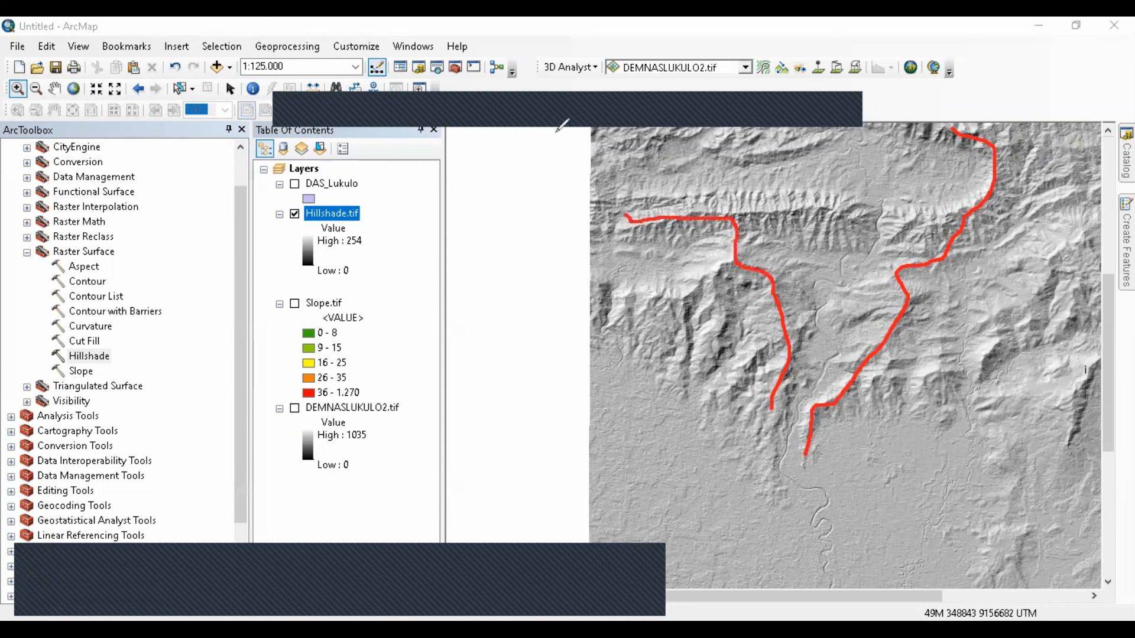
{"action": "left_click", "coordinate": [810, 115]}
{"action": "left_click", "coordinate": [808, 135]}
{"action": "left_click", "coordinate": [853, 105]}
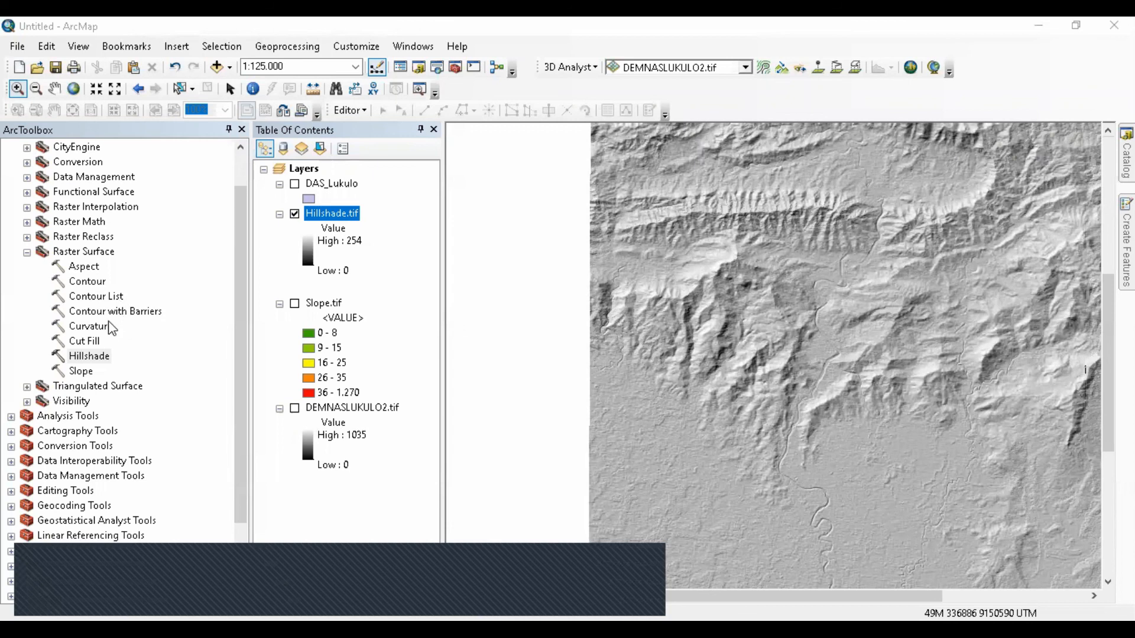
Step: Set up the Contour List tool with DEMNASLUKULO2.tif as input and Contour.shp in the SIg Terapan Raster folder as output
{"action": "left_click", "coordinate": [89, 270]}
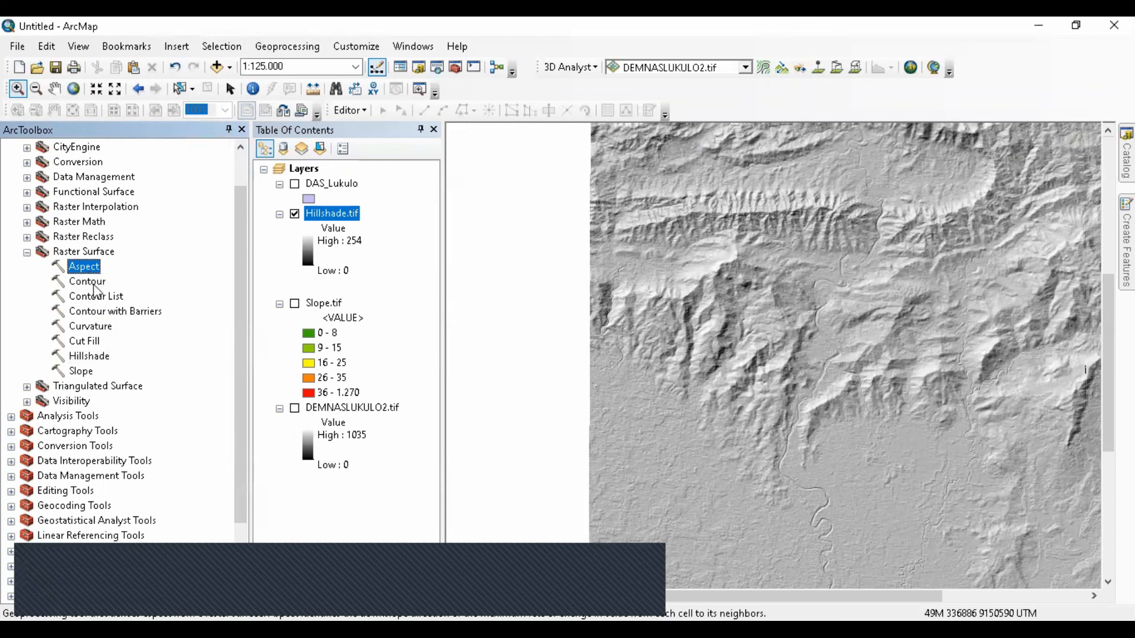
{"action": "left_click", "coordinate": [95, 283]}
{"action": "double_click", "coordinate": [98, 296]}
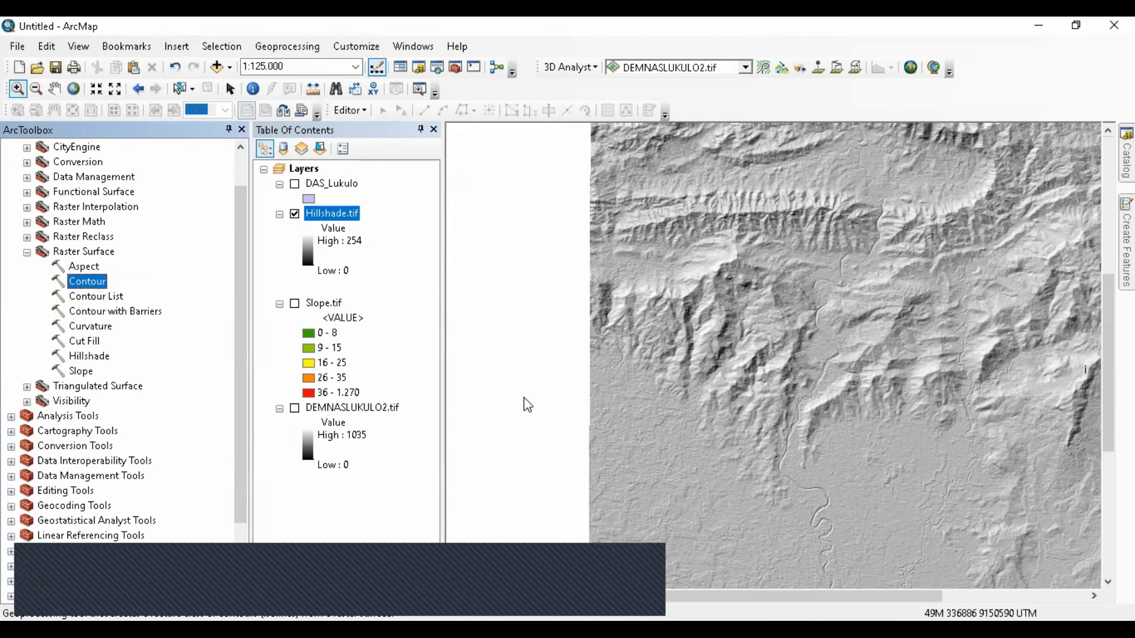
{"action": "left_click", "coordinate": [848, 172]}
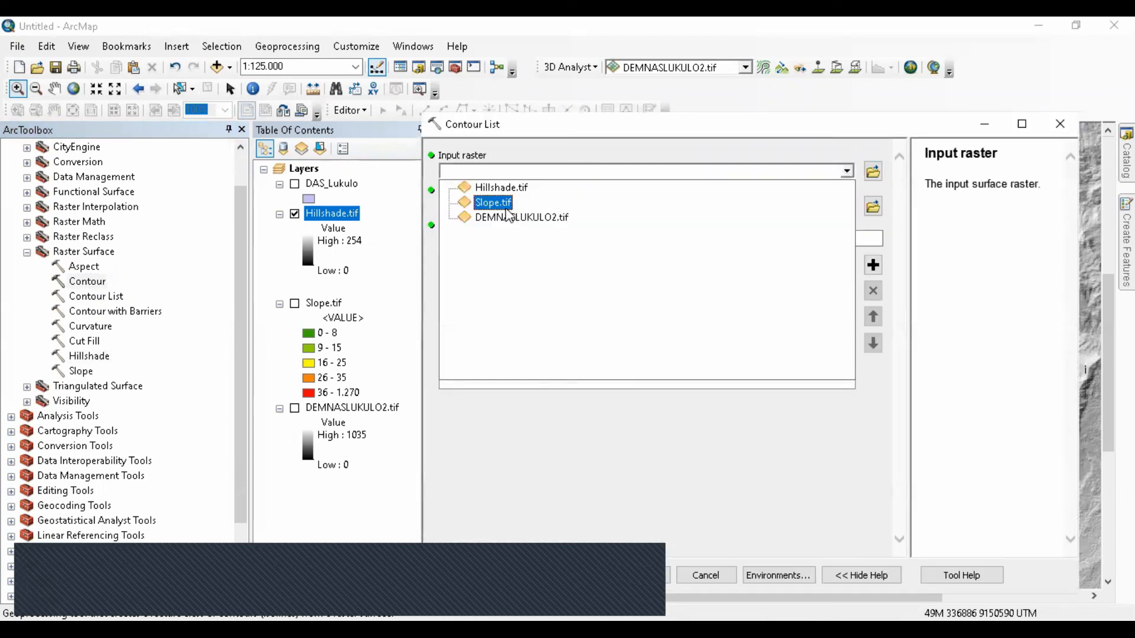
{"action": "left_click", "coordinate": [514, 217]}
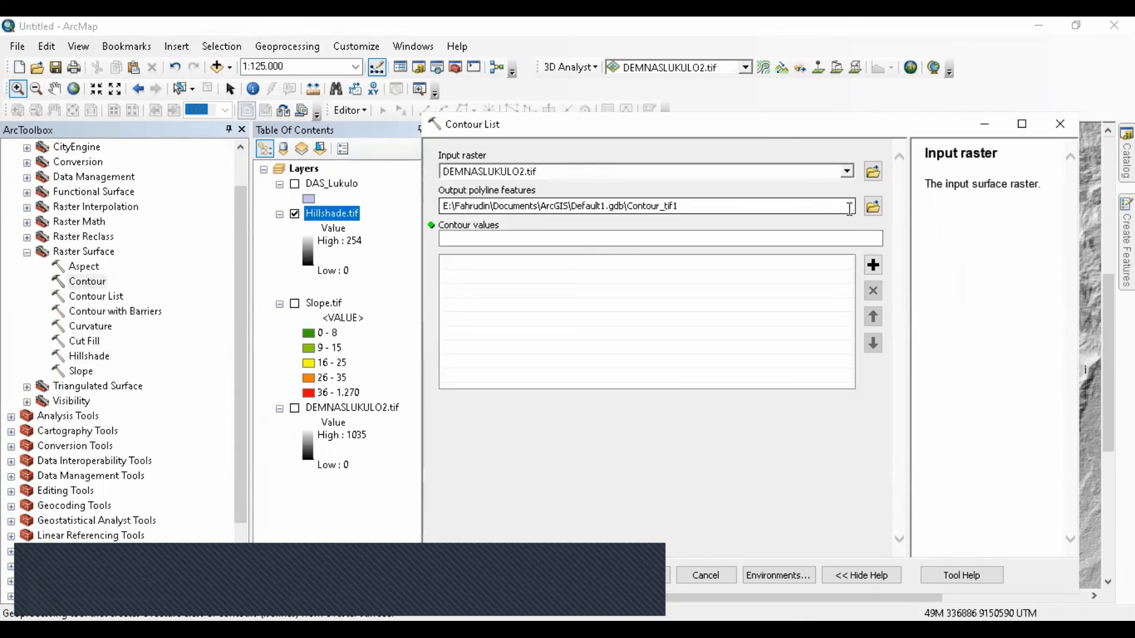
{"action": "left_click", "coordinate": [873, 206]}
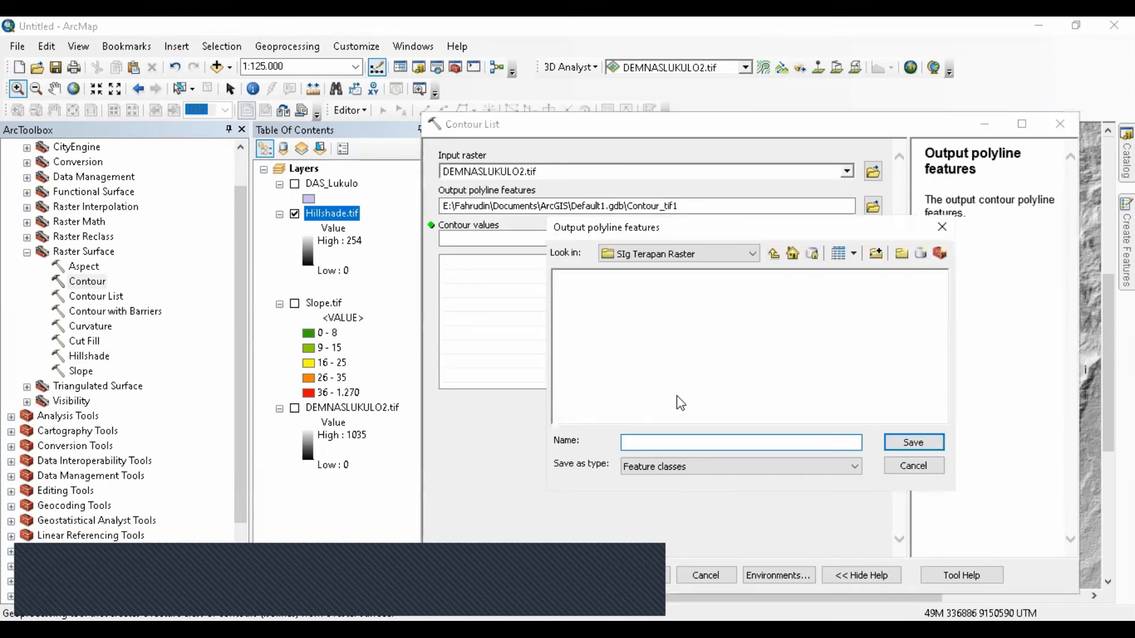
{"action": "type", "text": "Contour"}
{"action": "left_click", "coordinate": [937, 448]}
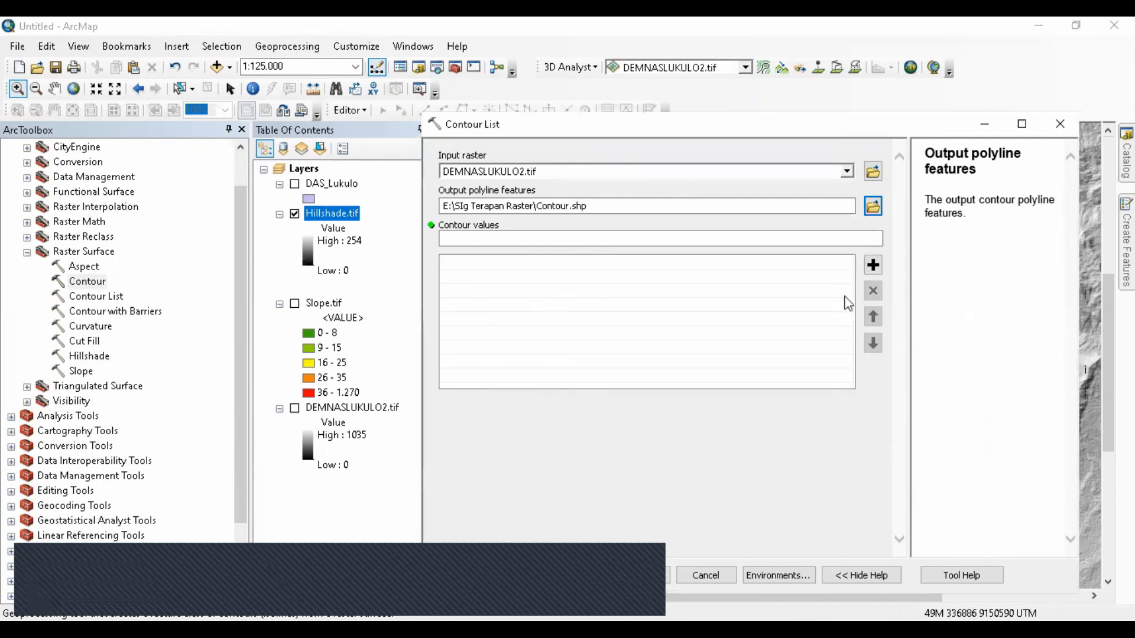
Step: Add 50 to the contour values of the Contour List tool
{"action": "left_click", "coordinate": [869, 239]}
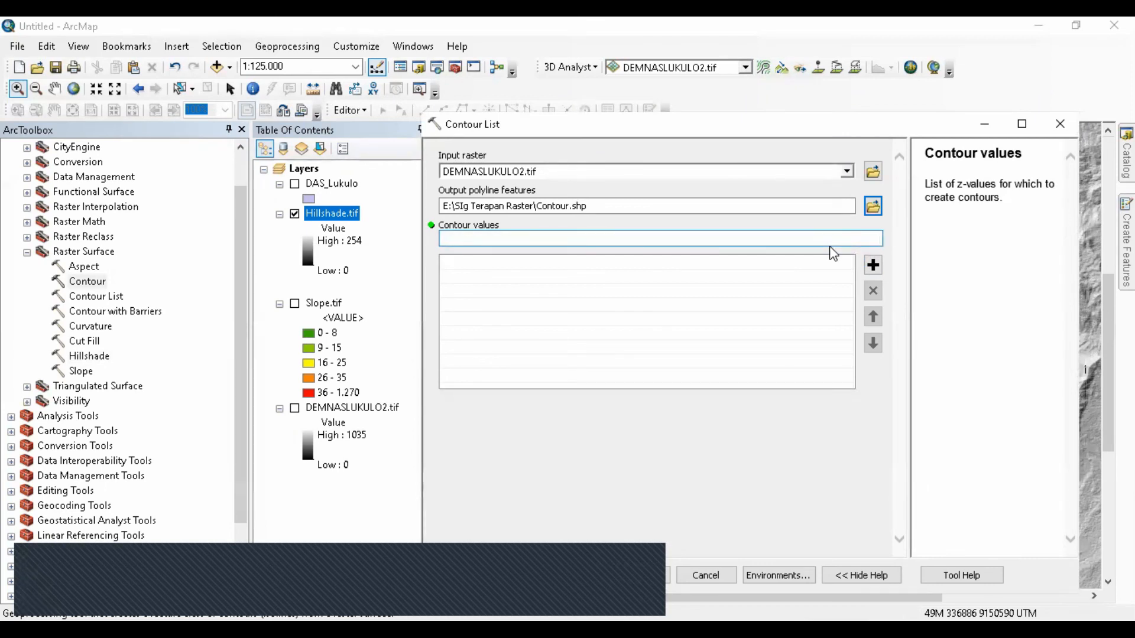
{"action": "type", "text": "25"}
{"action": "left_click_drag", "start_coordinate": [863, 240], "coordinate": [906, 244]}
{"action": "left_click", "coordinate": [869, 239]}
{"action": "double_click", "coordinate": [879, 238]}
{"action": "type", "text": "50"}
{"action": "left_click", "coordinate": [873, 265]}
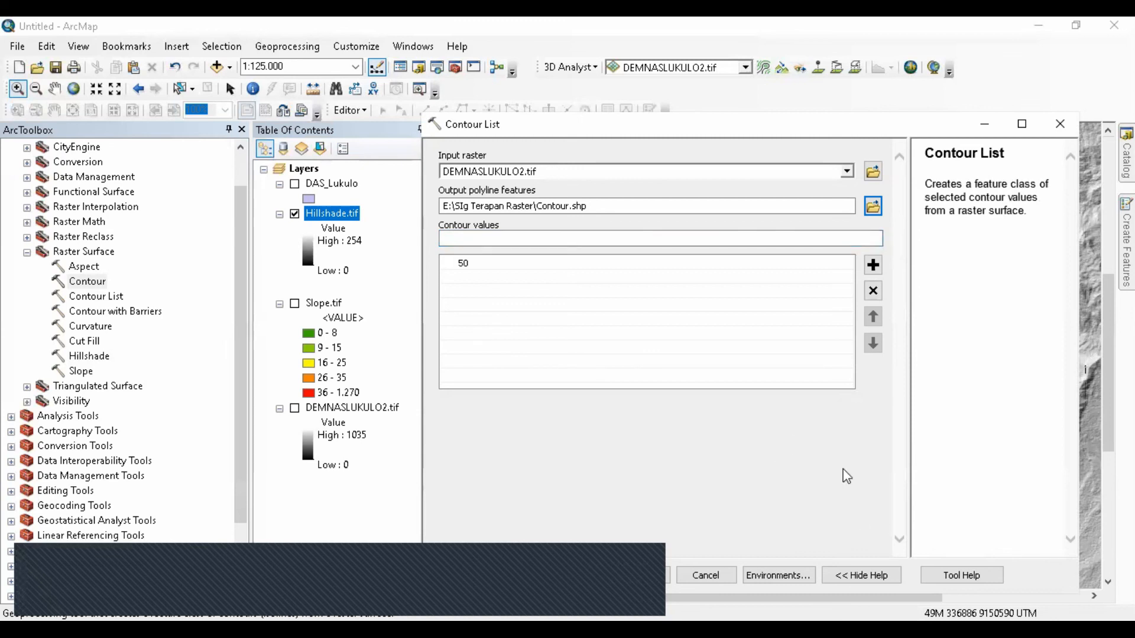
{"action": "left_click", "coordinate": [762, 238]}
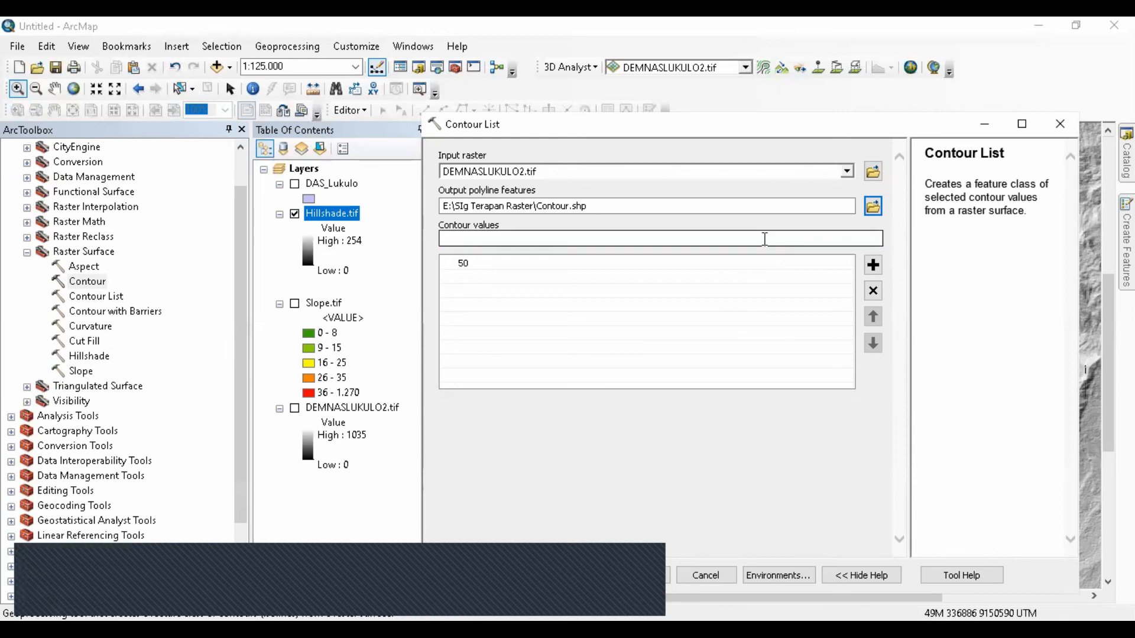
Step: Replace the listed contour value with 25 and run the Contour List tool on DEMNASLUKULO2.tif
{"action": "left_click", "coordinate": [524, 271]}
{"action": "left_click", "coordinate": [873, 290]}
{"action": "left_click", "coordinate": [703, 236]}
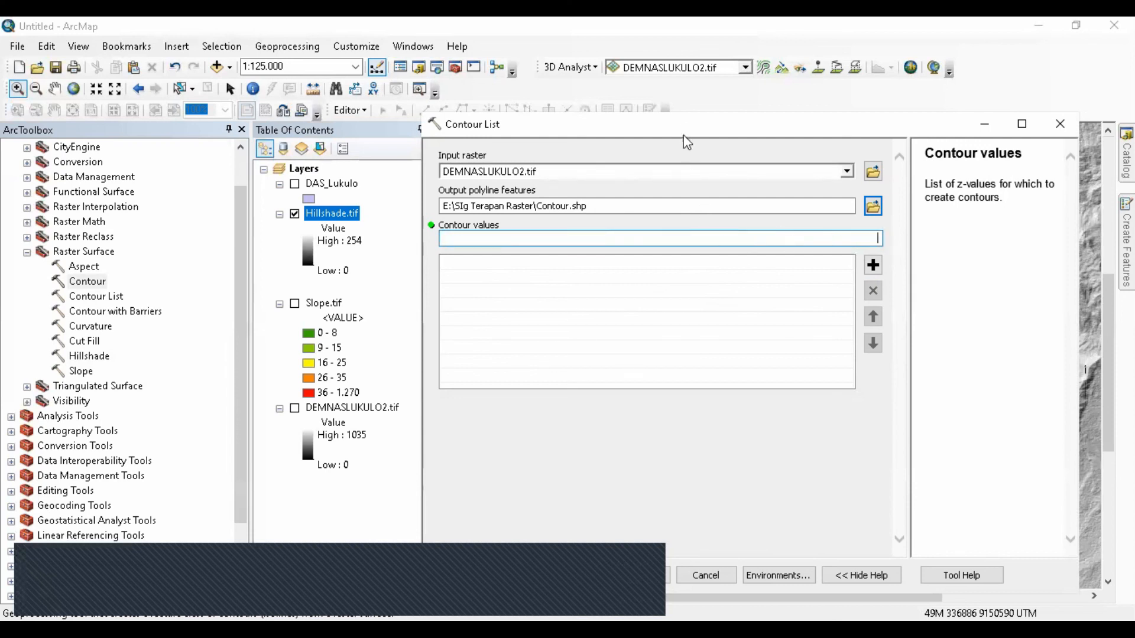
{"action": "left_click_drag", "start_coordinate": [696, 132], "coordinate": [722, 150]}
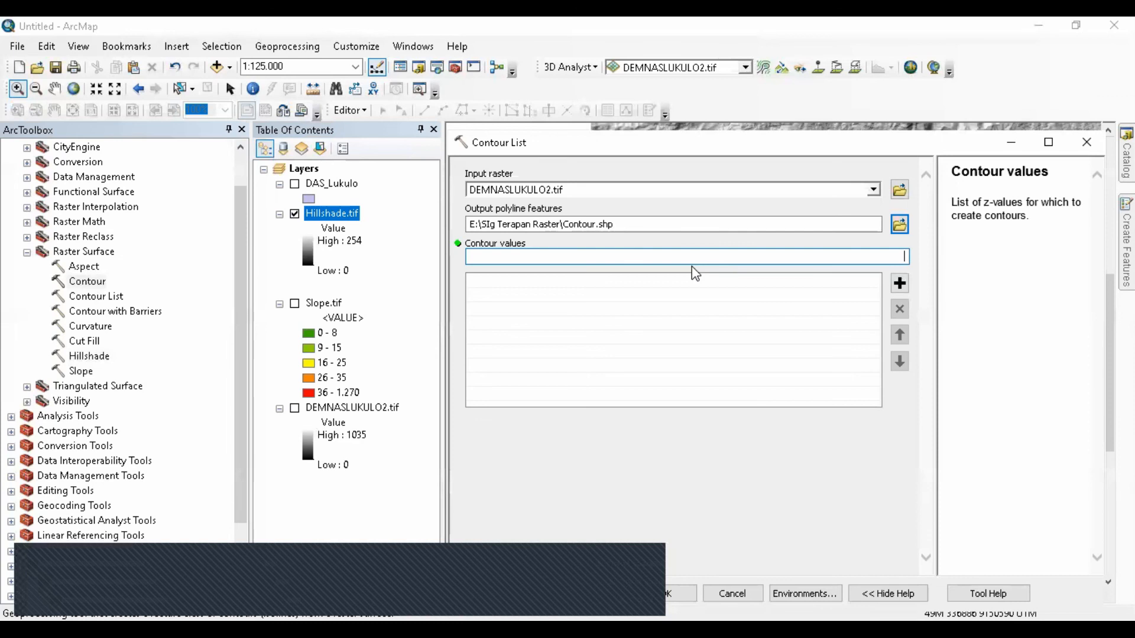
{"action": "type", "text": "25"}
{"action": "left_click", "coordinate": [751, 479]}
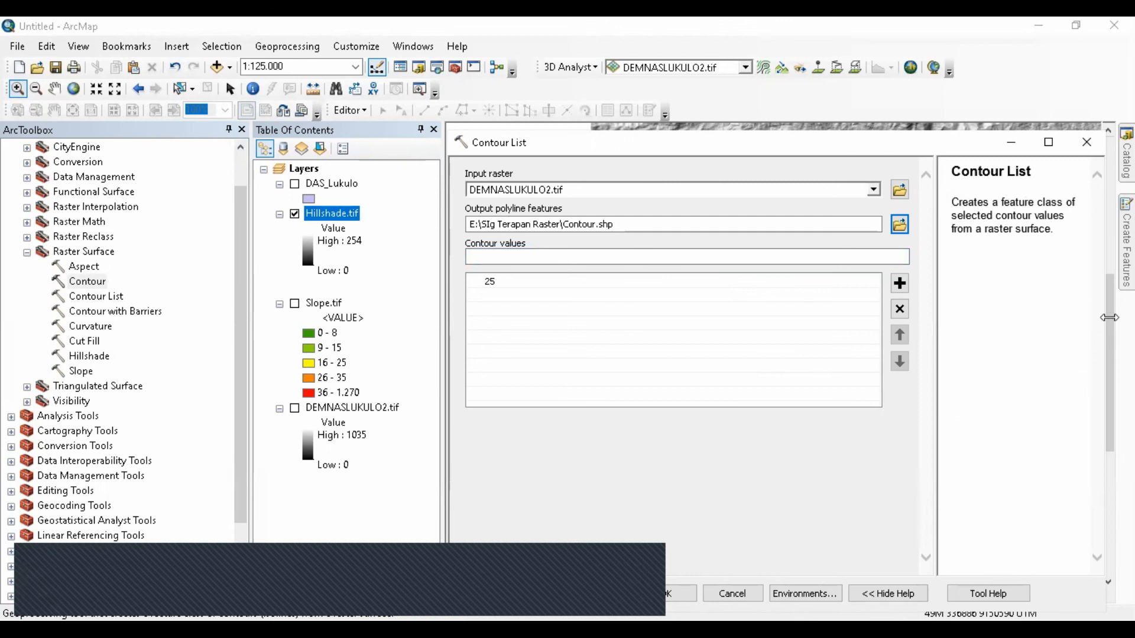
{"action": "left_click_drag", "start_coordinate": [1109, 317], "coordinate": [1107, 316]}
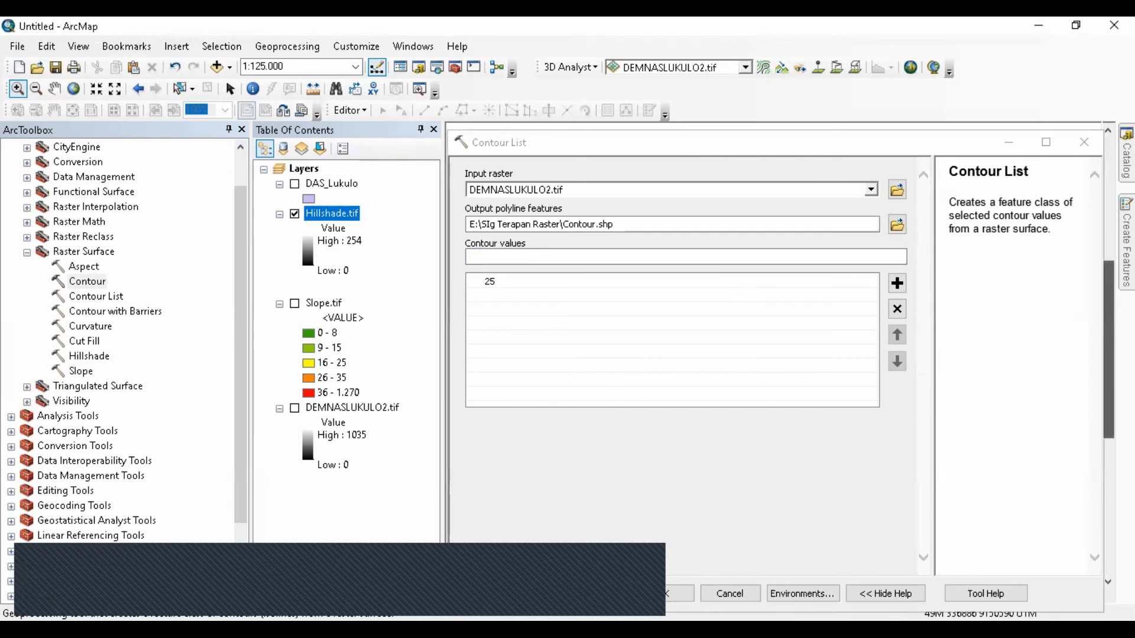
{"action": "left_click", "coordinate": [672, 591]}
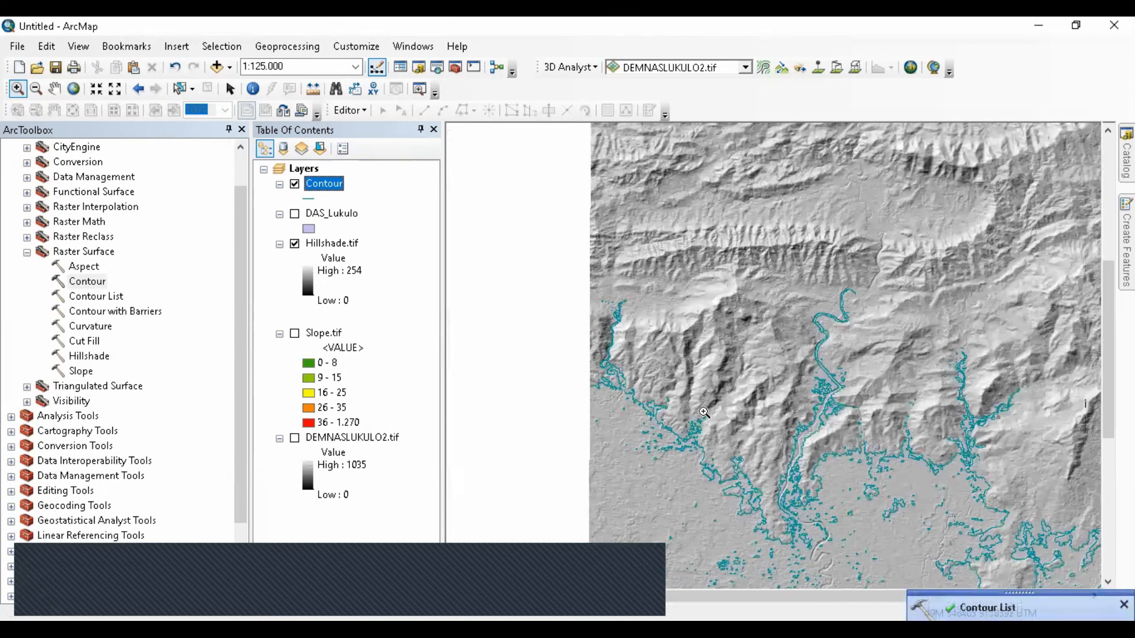
Step: Examine the Contour lines over the hillshade along the river valley and the edge of the lowland
{"action": "left_click_drag", "start_coordinate": [900, 444], "coordinate": [794, 373]}
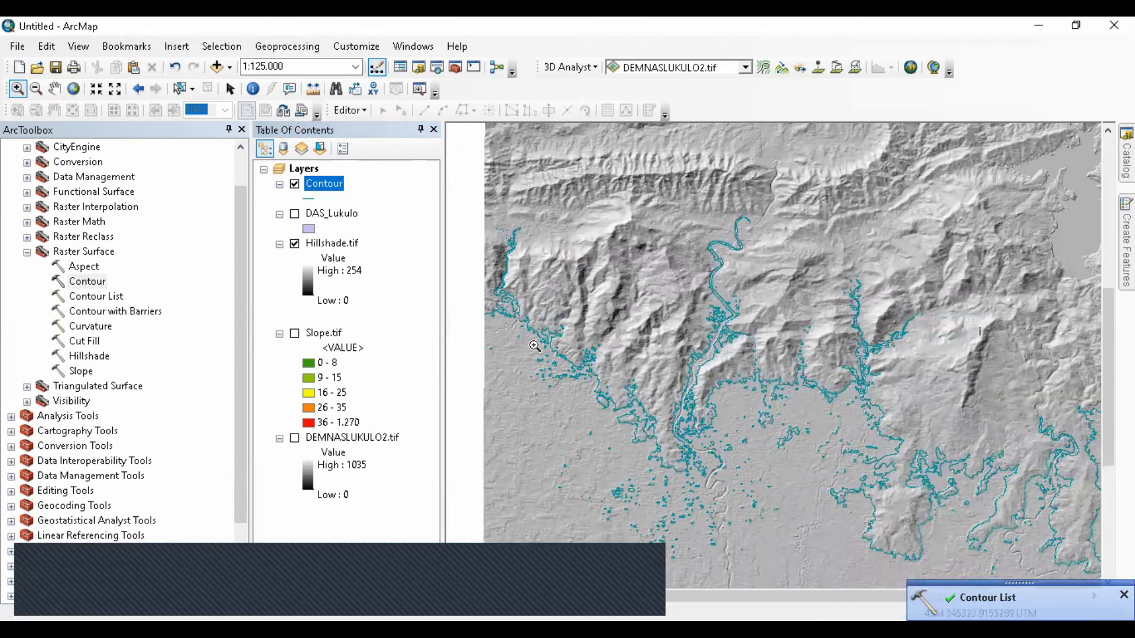
{"action": "left_click_drag", "start_coordinate": [615, 305], "coordinate": [750, 402]}
{"action": "scroll", "coordinate": [835, 390], "scroll_direction": "up", "scroll_amount": 4}
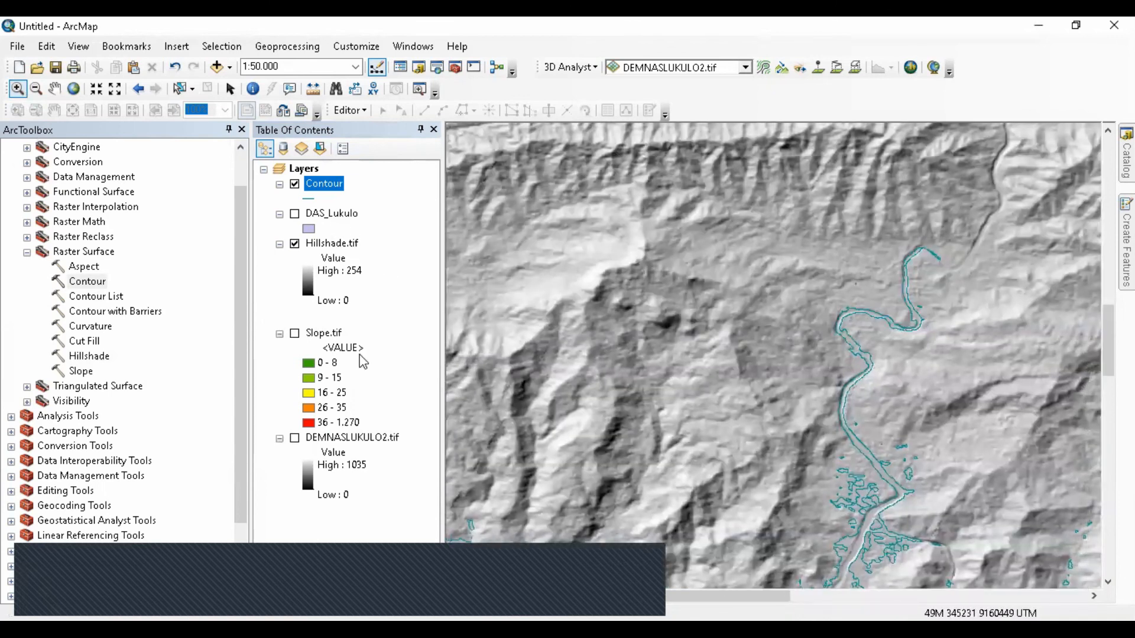
{"action": "left_click", "coordinate": [94, 301]}
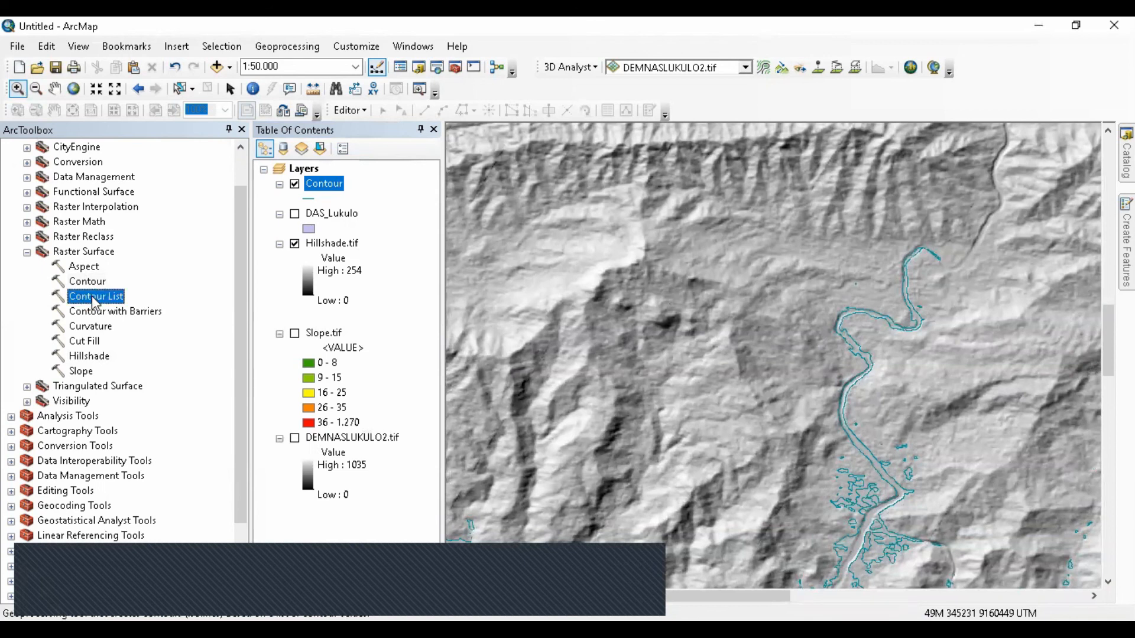
{"action": "double_click", "coordinate": [94, 301]}
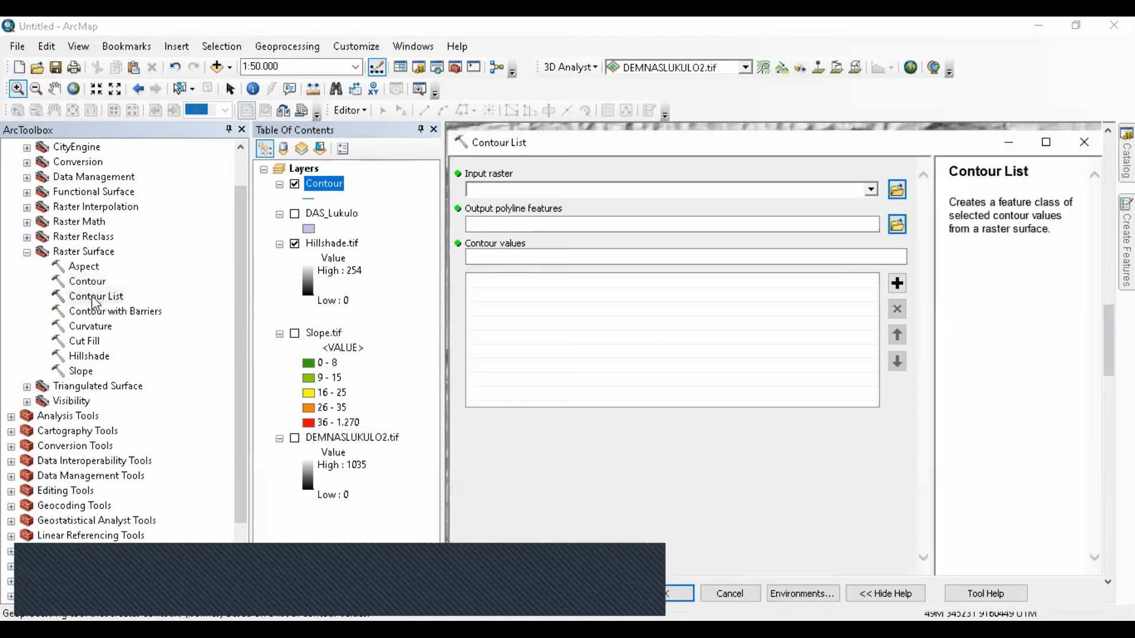
{"action": "key", "text": "Escape"}
Step: Set up the Contour tool with DEMNASLUKULO2.tif as input raster and a contour interval of 25
{"action": "left_click", "coordinate": [97, 284]}
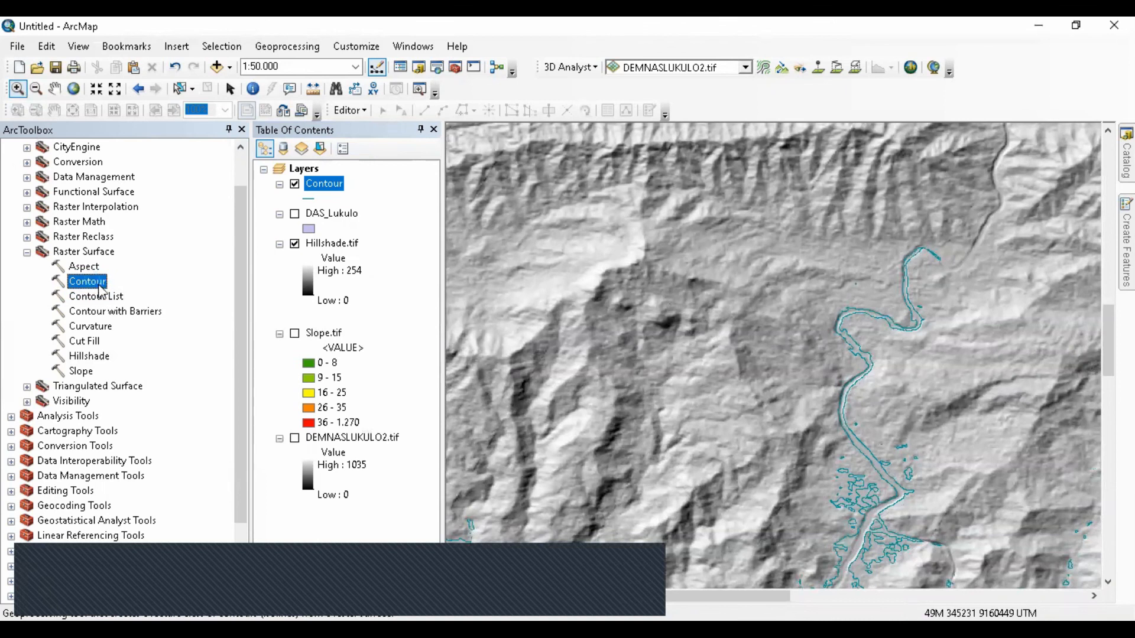
{"action": "key", "text": "Return"}
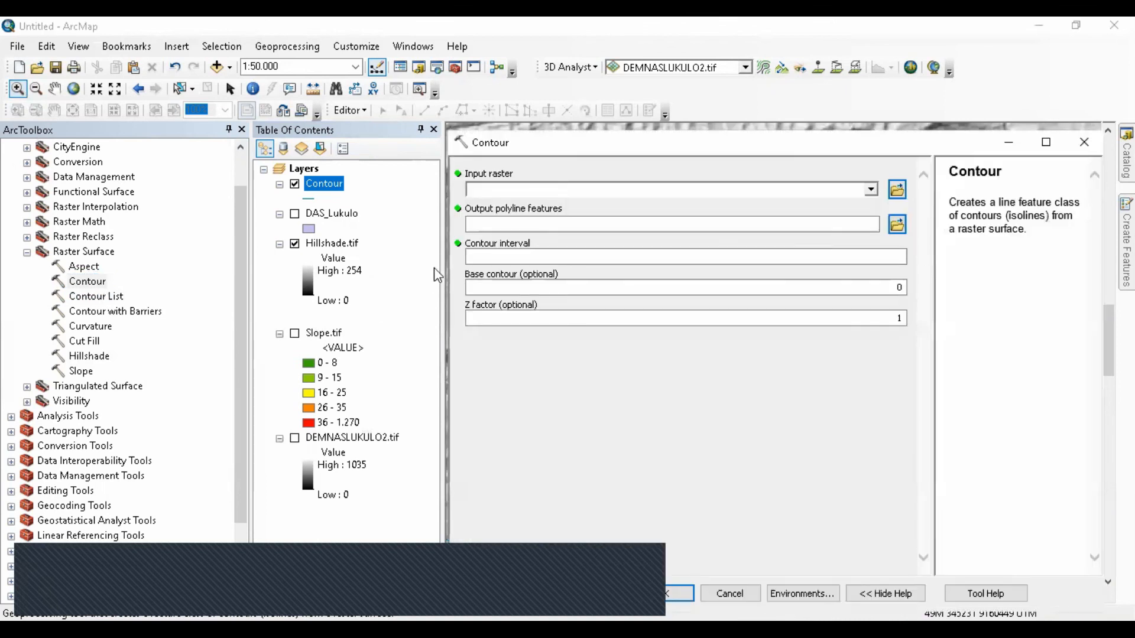
{"action": "left_click", "coordinate": [871, 190]}
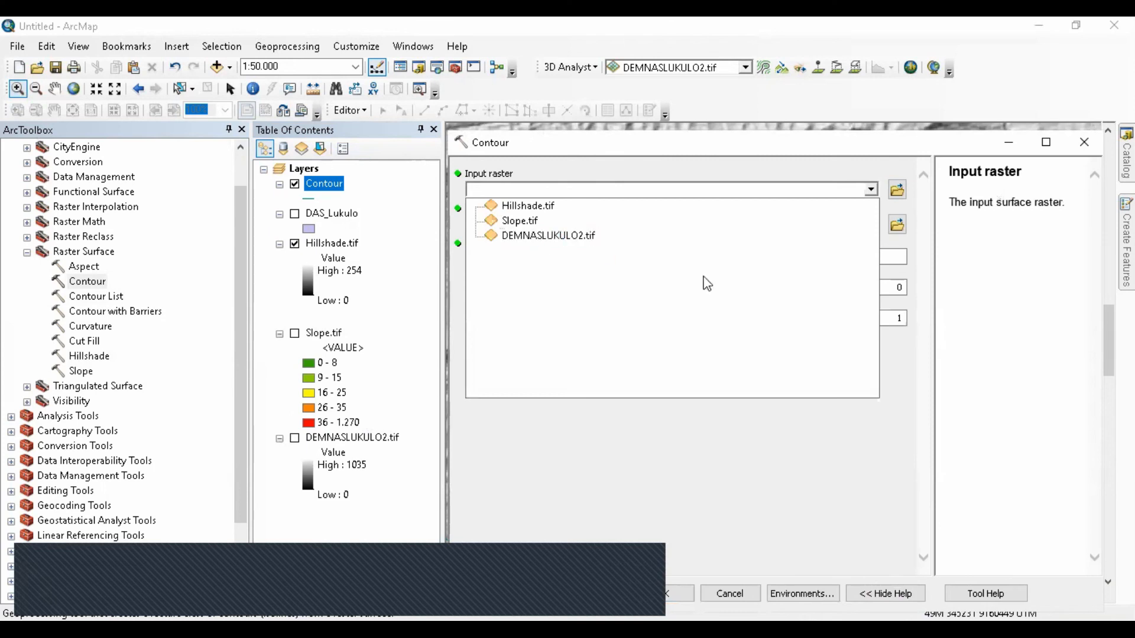
{"action": "left_click", "coordinate": [707, 235]}
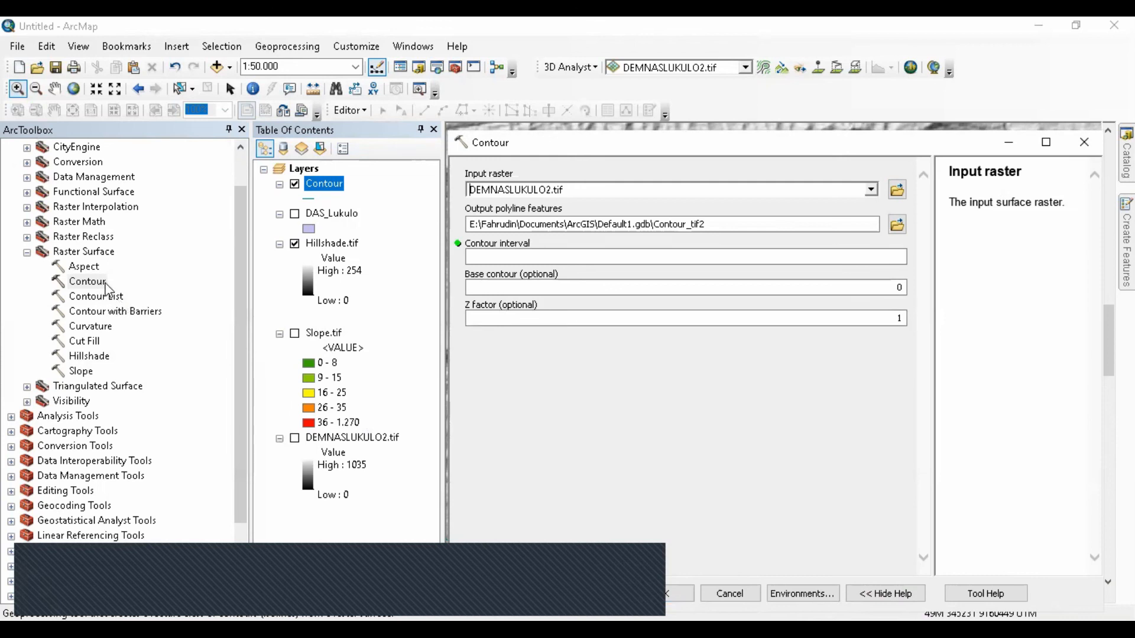
{"action": "left_click", "coordinate": [765, 254]}
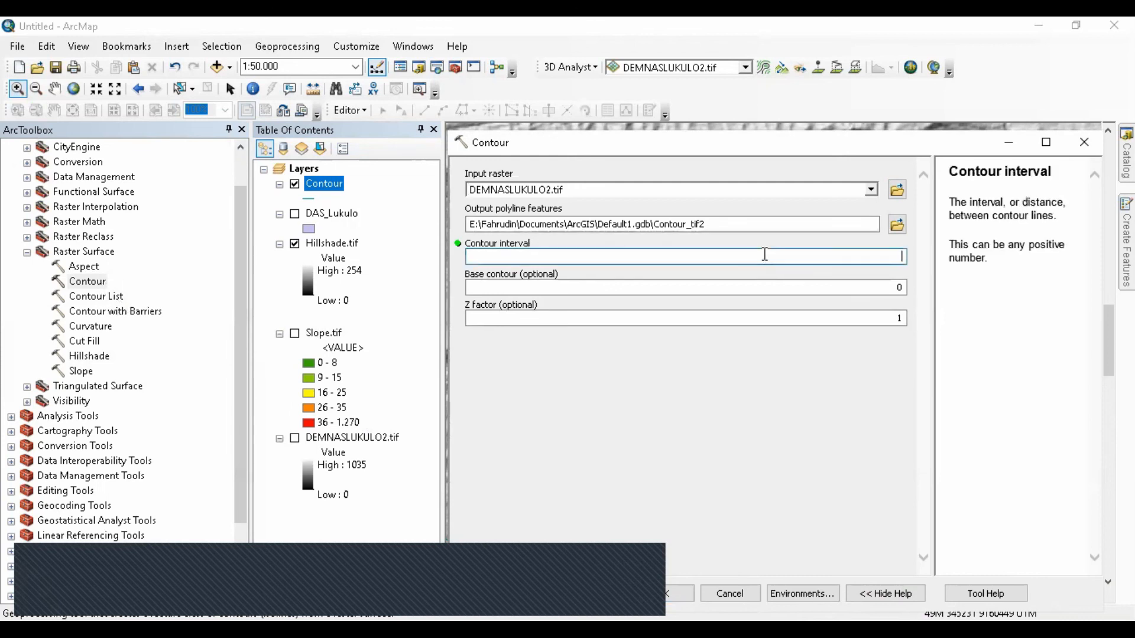
{"action": "type", "text": "25"}
Step: Set the output to contour2.shp in the SIg Terapan Raster folder and run the Contour tool
{"action": "left_click", "coordinate": [619, 297]}
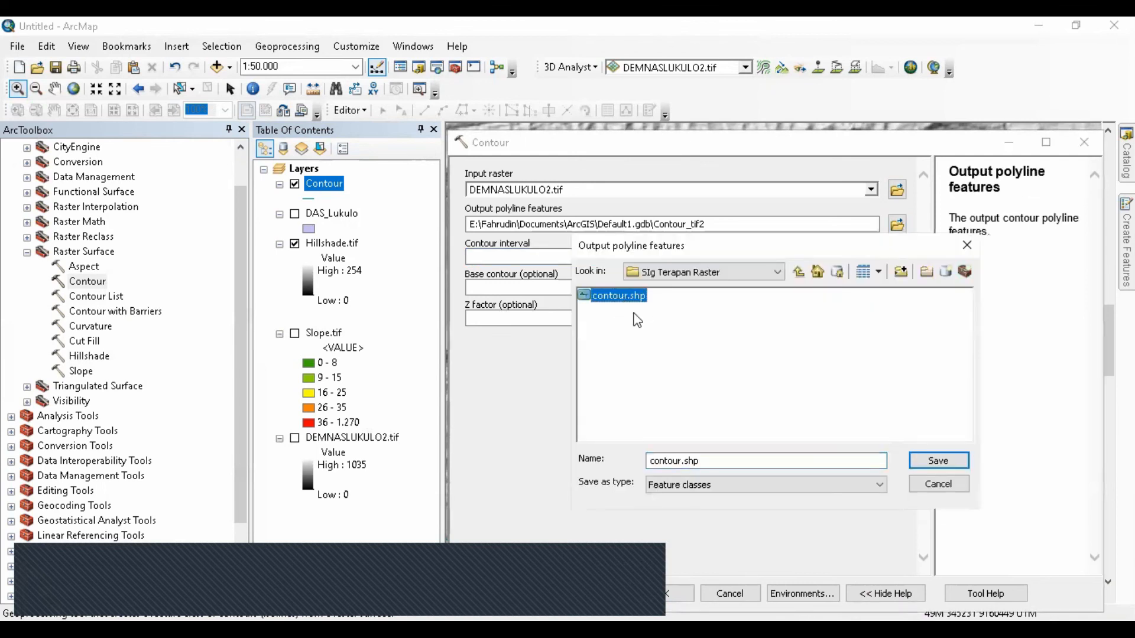
{"action": "left_click", "coordinate": [681, 460]}
{"action": "type", "text": "2"}
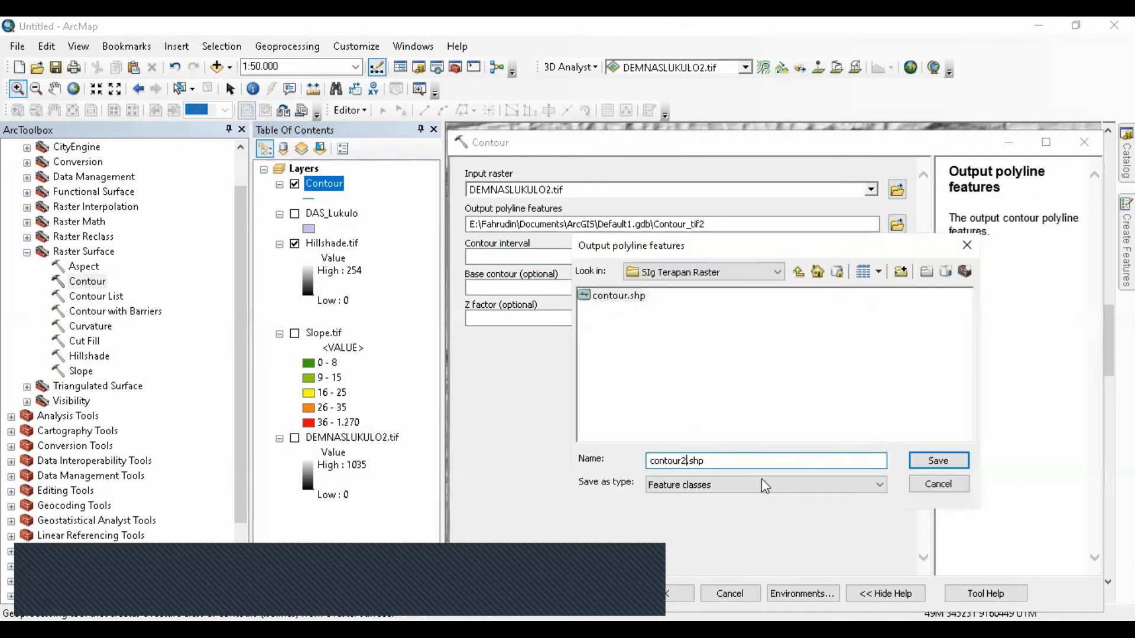
{"action": "left_click", "coordinate": [924, 466]}
{"action": "left_click", "coordinate": [818, 289]}
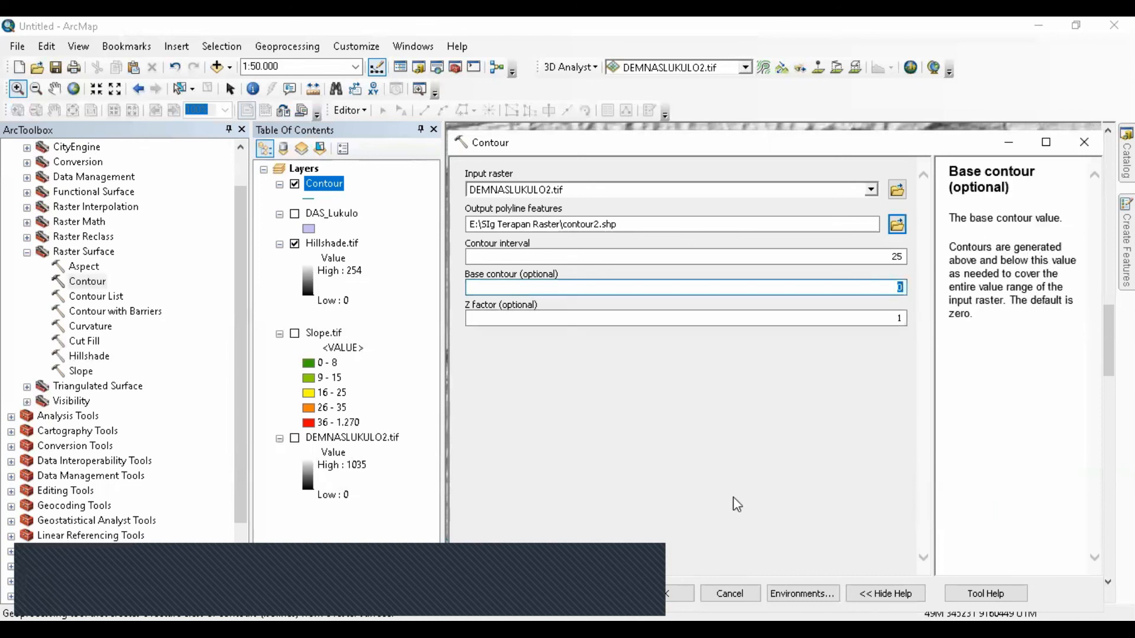
{"action": "left_click", "coordinate": [673, 594]}
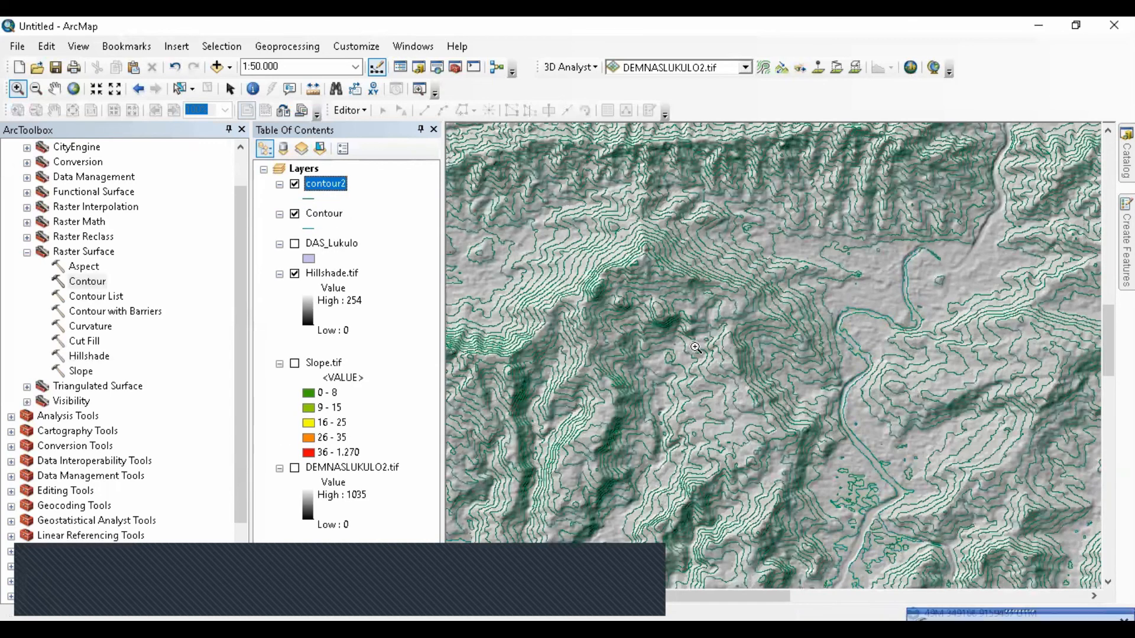
Step: Hide the Hillshade.tif and Contour layers to view only the contour2 lines around the river bend
{"action": "scroll", "coordinate": [668, 359], "scroll_direction": "down", "scroll_amount": 3}
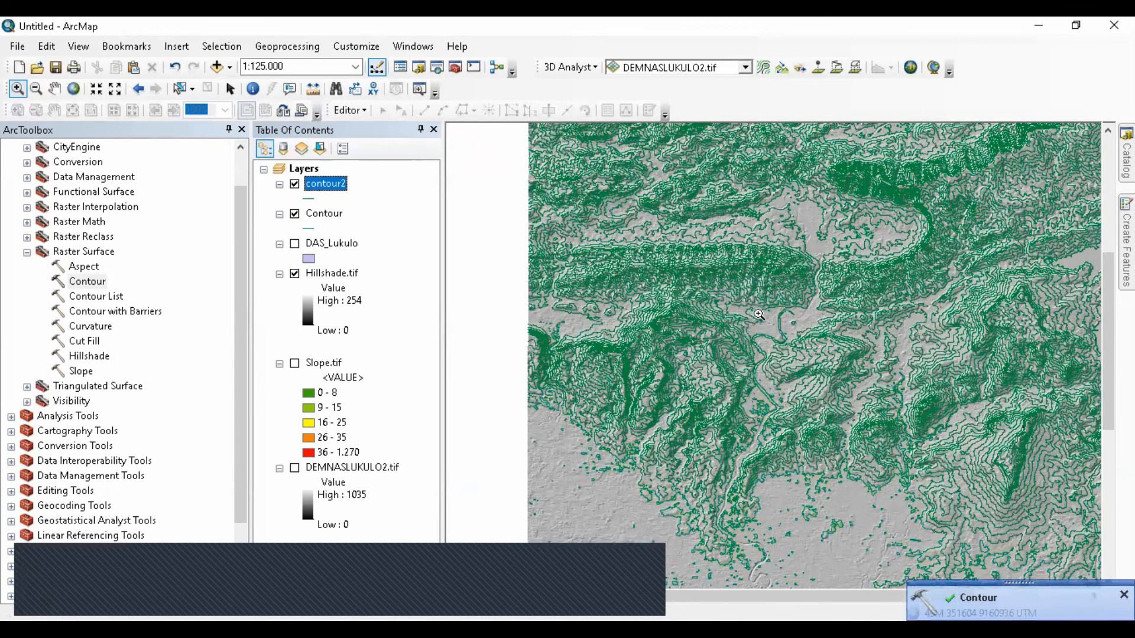
{"action": "left_click", "coordinate": [294, 273]}
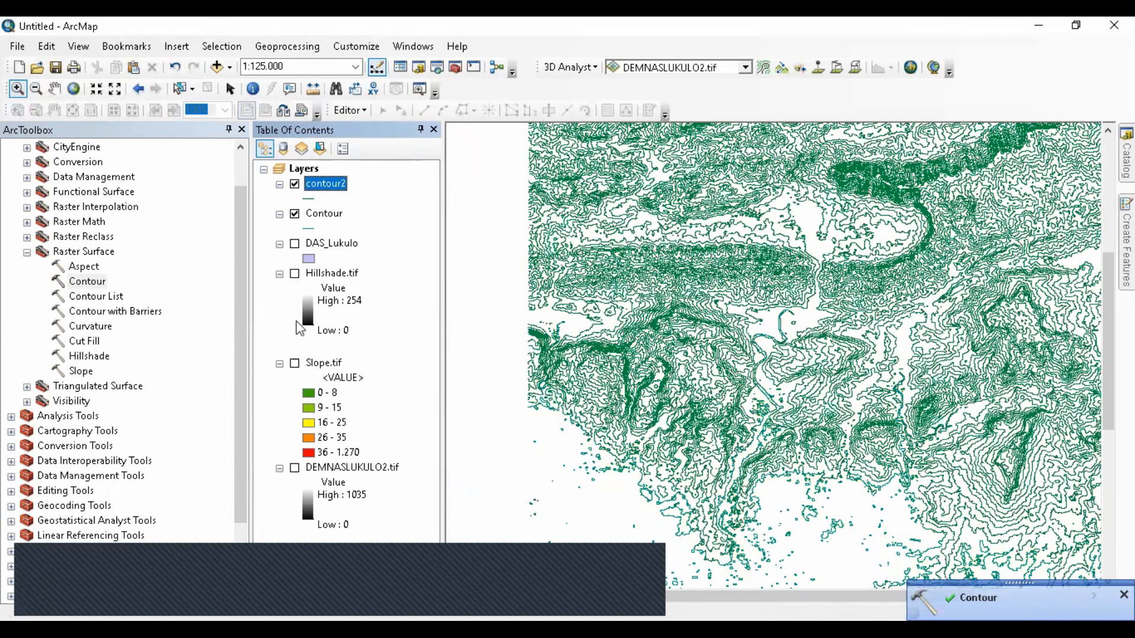
{"action": "left_click", "coordinate": [294, 214]}
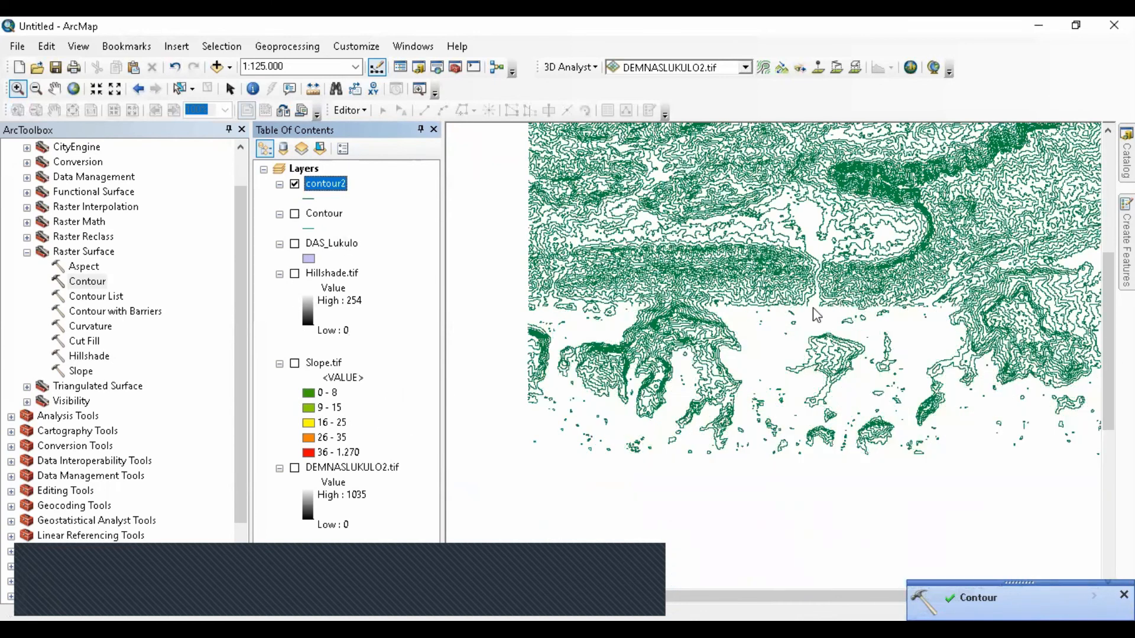
{"action": "left_click_drag", "start_coordinate": [693, 274], "coordinate": [859, 387]}
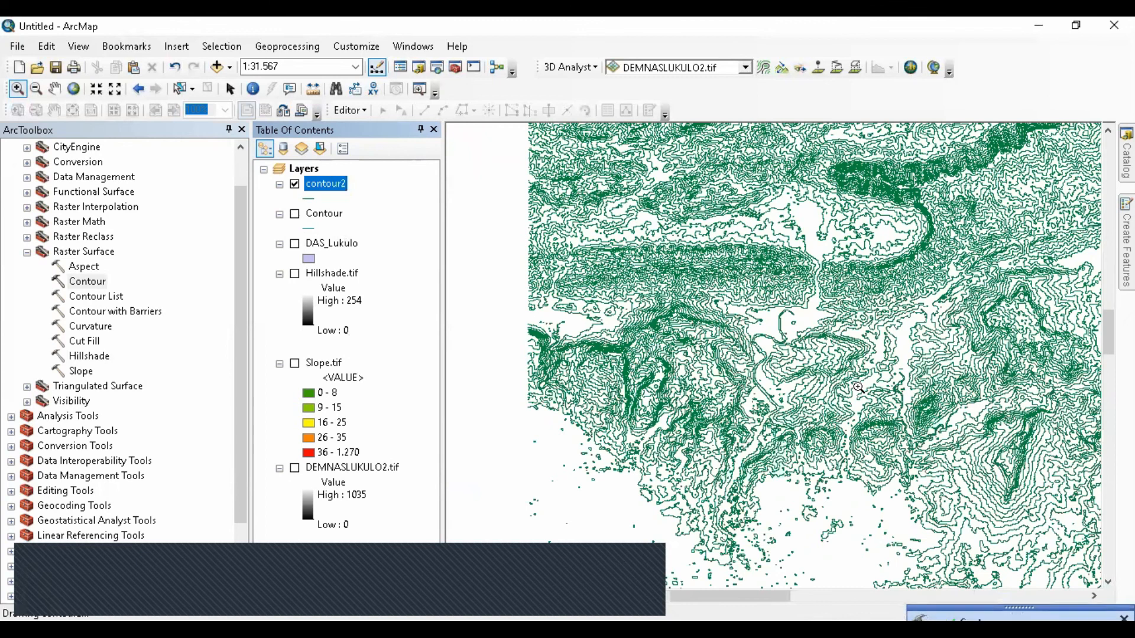
Step: Inspect the CONTOUR field in the attribute table of contour2, and close the table
{"action": "right_click", "coordinate": [333, 195]}
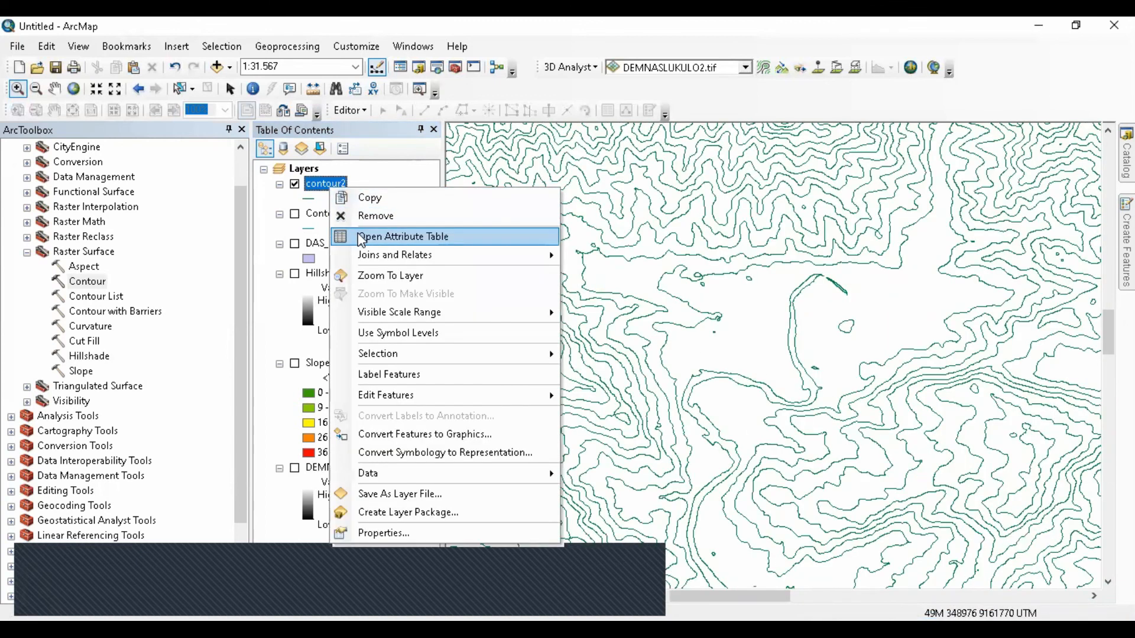
{"action": "left_click", "coordinate": [361, 238]}
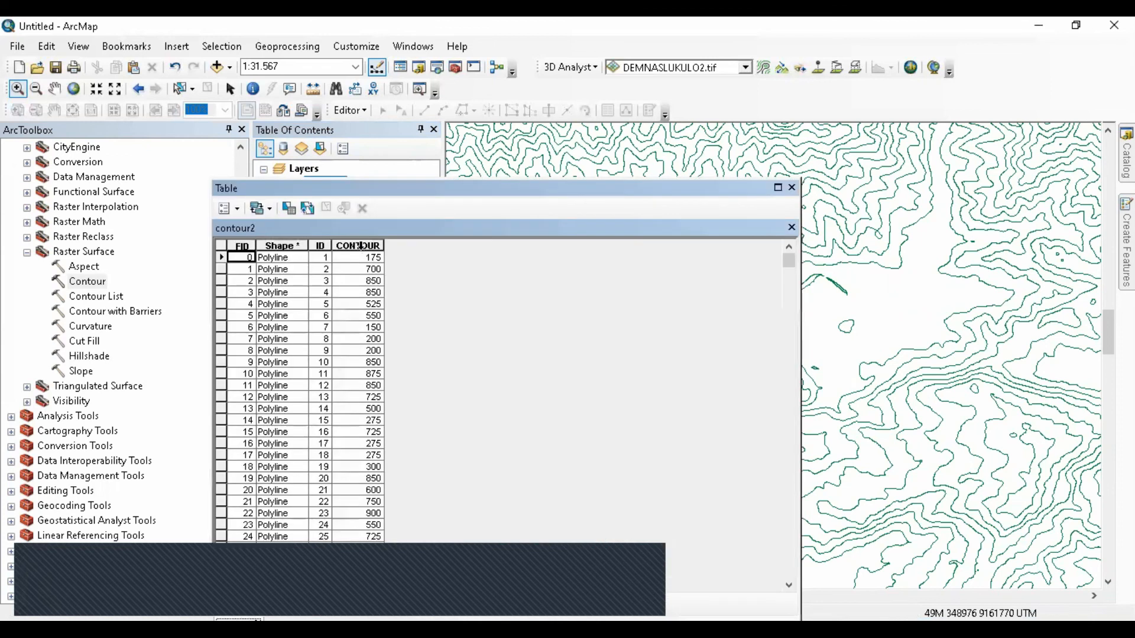
{"action": "left_click", "coordinate": [361, 246]}
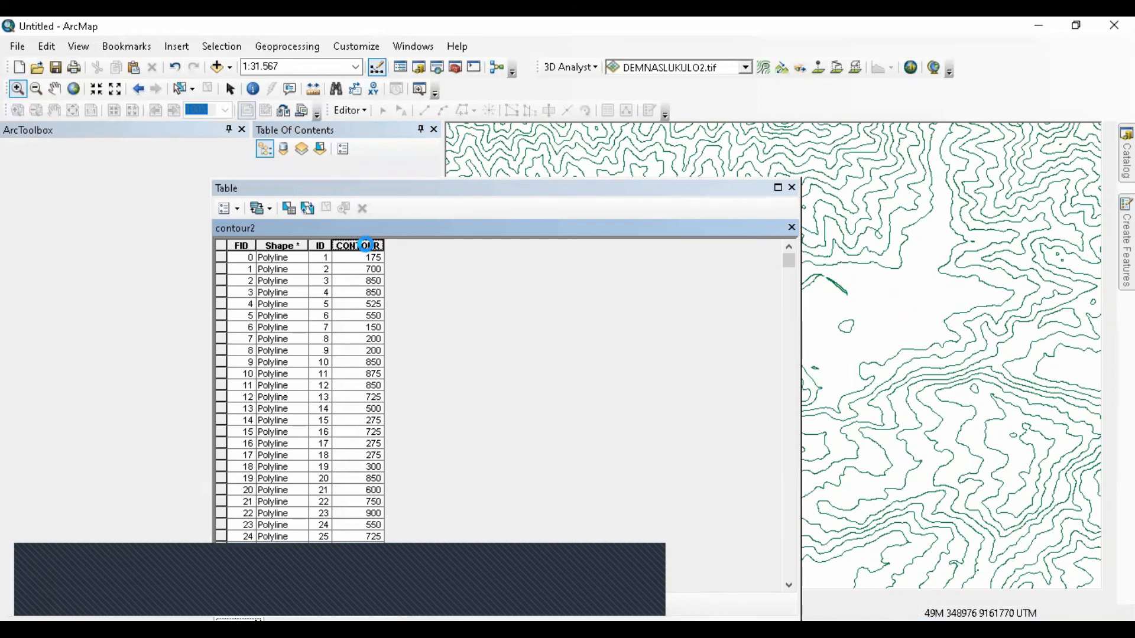
{"action": "left_click", "coordinate": [791, 188]}
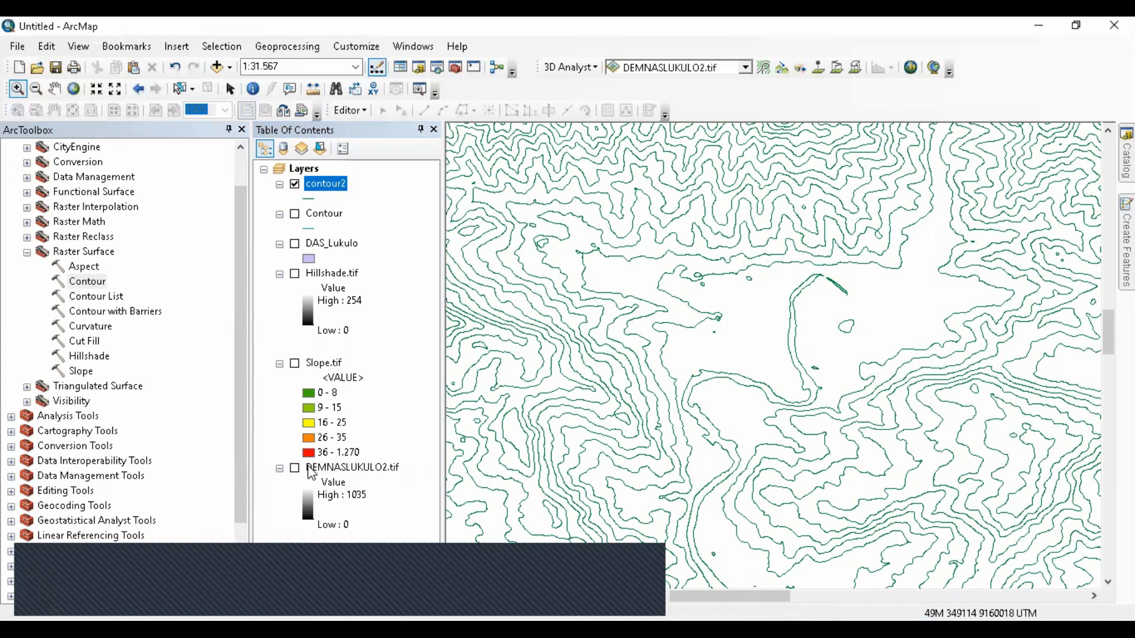
Step: Remove the contour2, Contour and Hillshade.tif layers from the map
{"action": "right_click", "coordinate": [330, 190]}
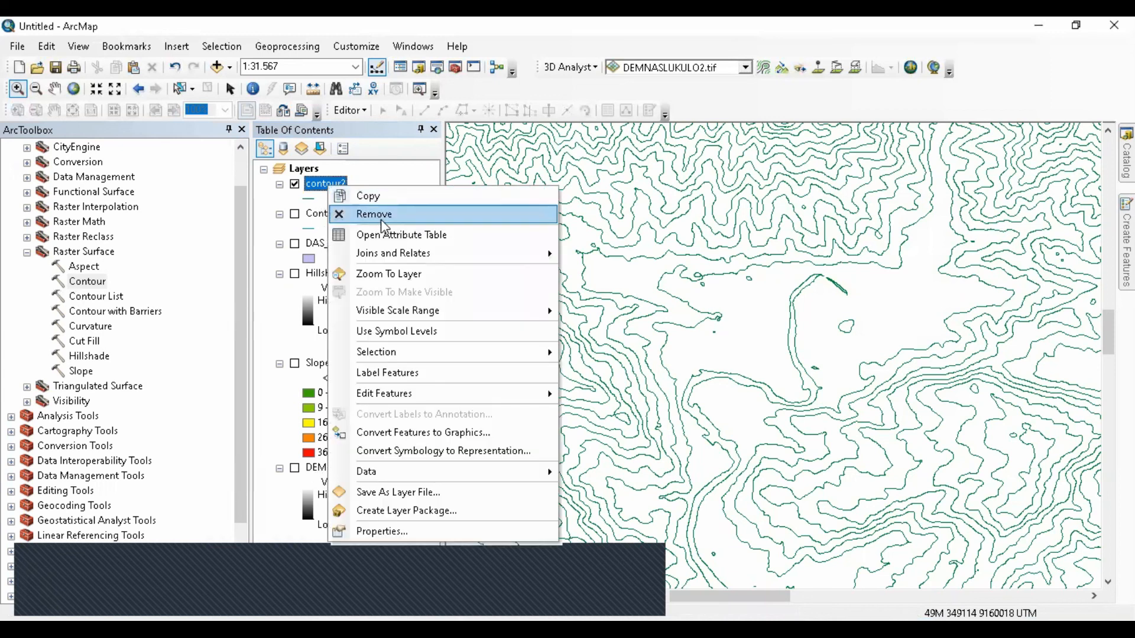
{"action": "left_click", "coordinate": [382, 218]}
{"action": "right_click", "coordinate": [341, 191]}
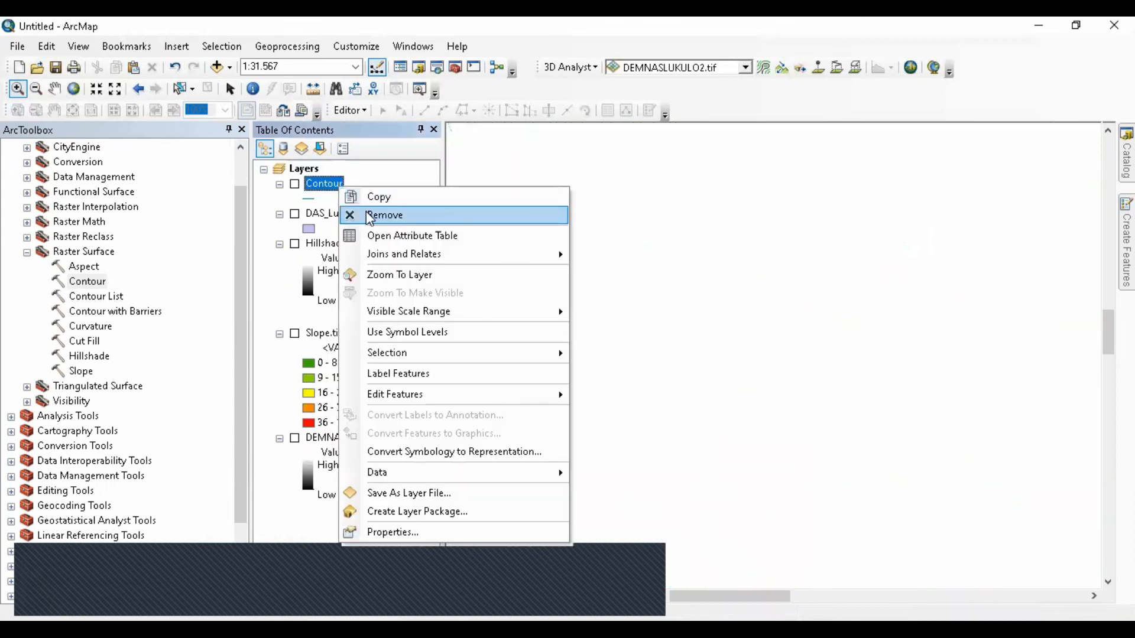
{"action": "left_click", "coordinate": [370, 212]}
{"action": "left_click", "coordinate": [325, 184]}
{"action": "right_click", "coordinate": [326, 185]}
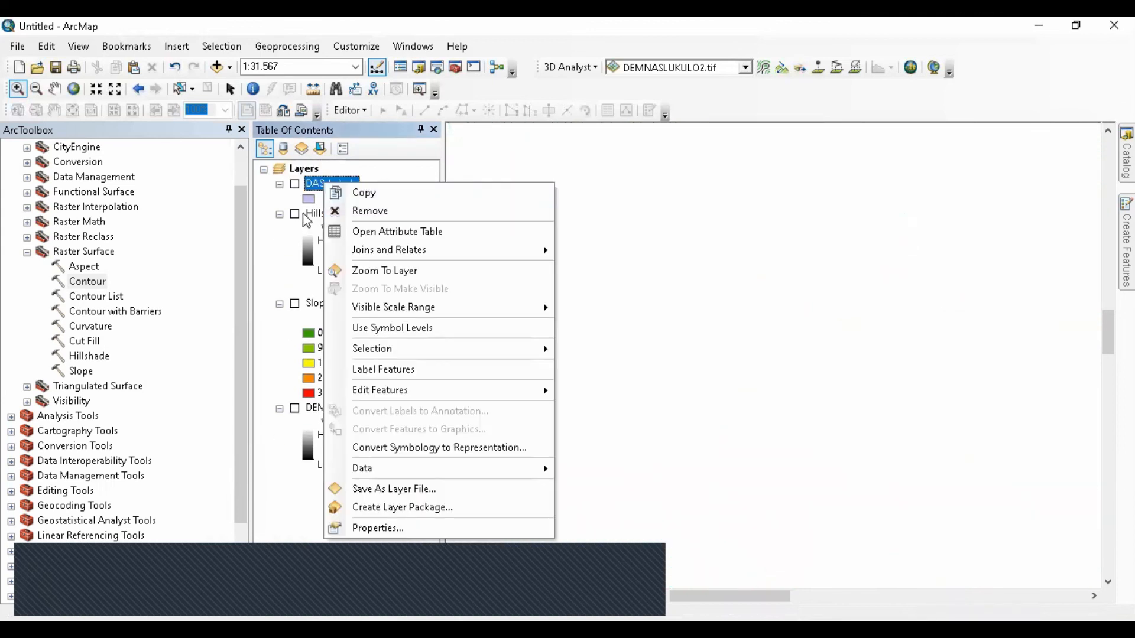
{"action": "right_click", "coordinate": [305, 214]}
{"action": "left_click", "coordinate": [331, 242]}
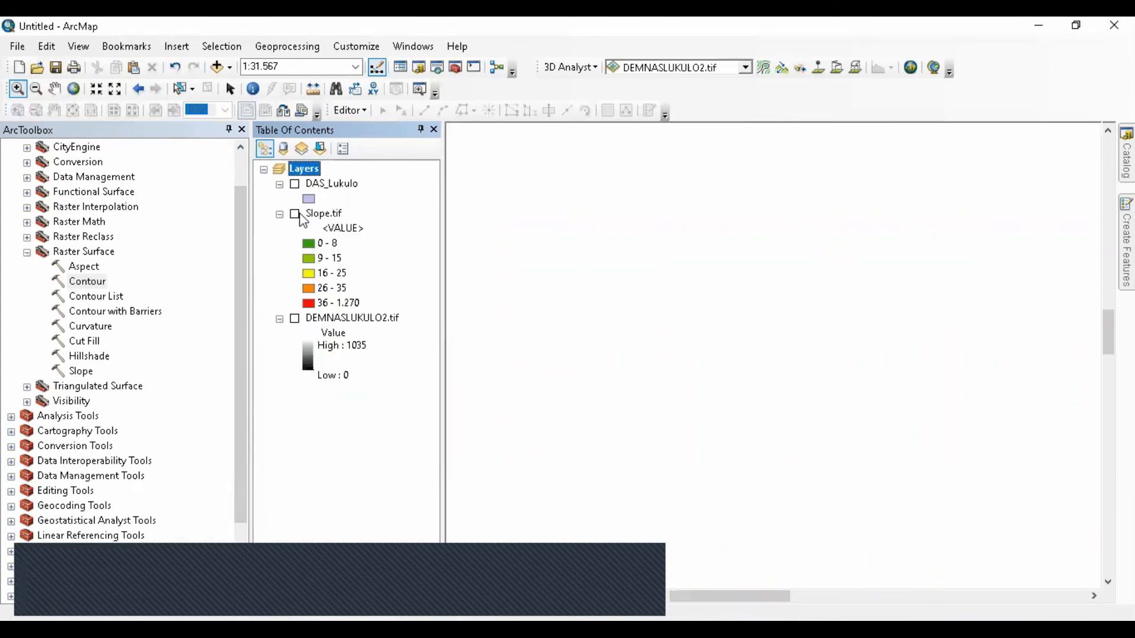
Step: Display the Slope.tif layer and zoom the map to its full extent
{"action": "left_click", "coordinate": [295, 214]}
{"action": "right_click", "coordinate": [311, 214]}
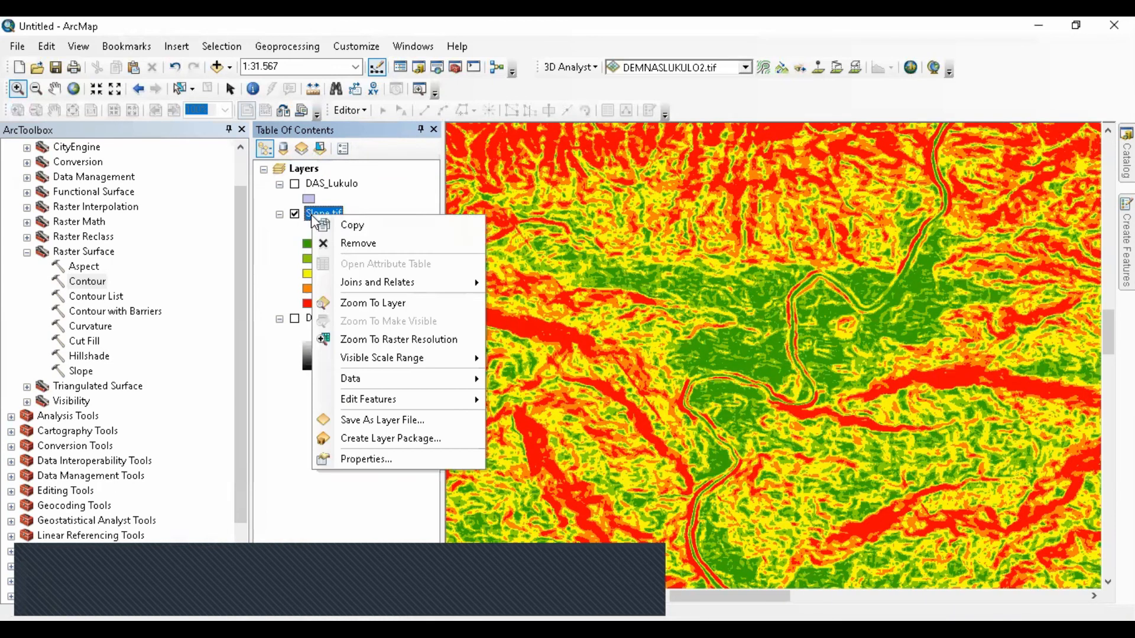
{"action": "left_click", "coordinate": [355, 303]}
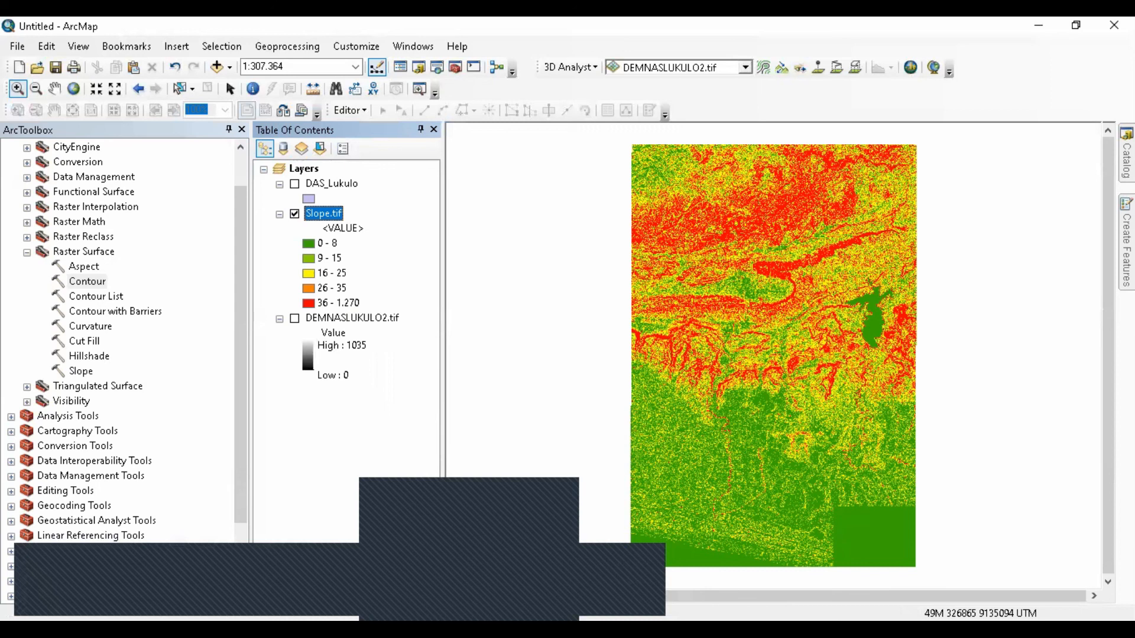
Step: Switch to the Modul 4 presentation in PowerPoint and display slide 29 on USLE
{"action": "left_click", "coordinate": [461, 539]}
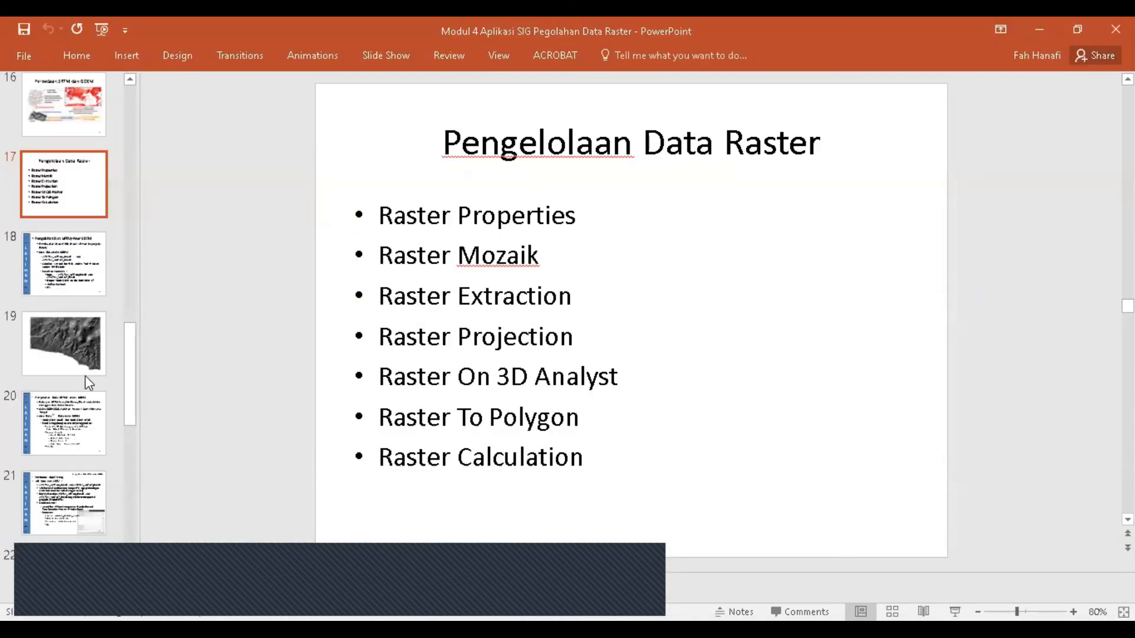
{"action": "scroll", "coordinate": [81, 391], "scroll_direction": "down", "scroll_amount": 6}
{"action": "scroll", "coordinate": [79, 404], "scroll_direction": "down", "scroll_amount": 3}
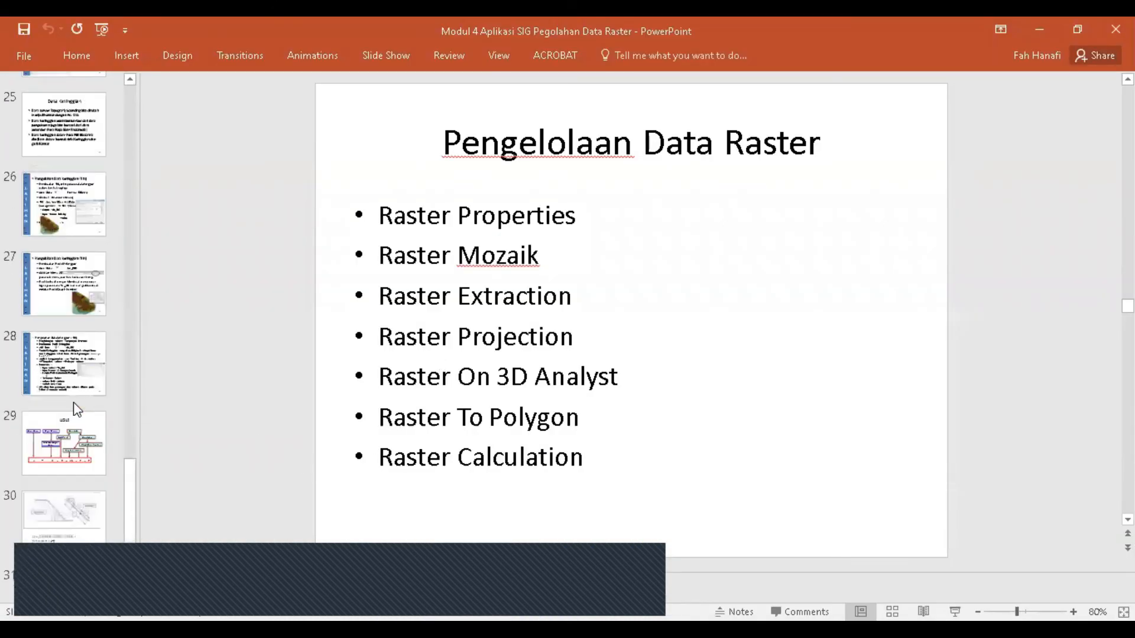
{"action": "left_click", "coordinate": [70, 408]}
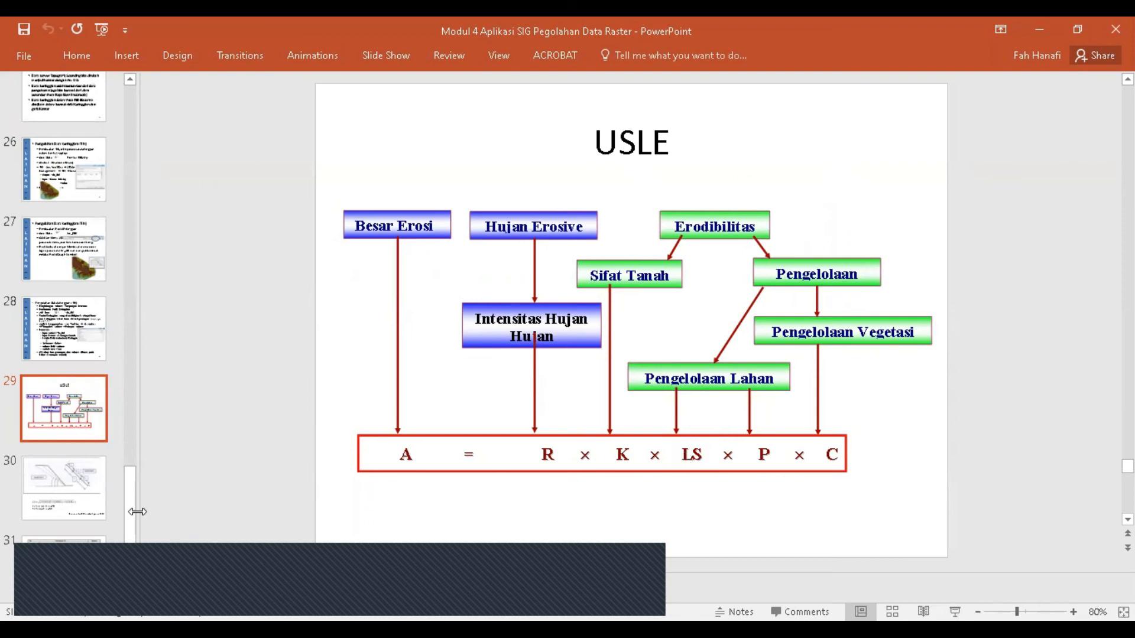
Step: Examine the slope class table on slide 32, comparing the Kemiringan Lereng ranges with their Nilai LS values
{"action": "scroll", "coordinate": [133, 517], "scroll_direction": "down", "scroll_amount": 2}
{"action": "left_click", "coordinate": [96, 548]}
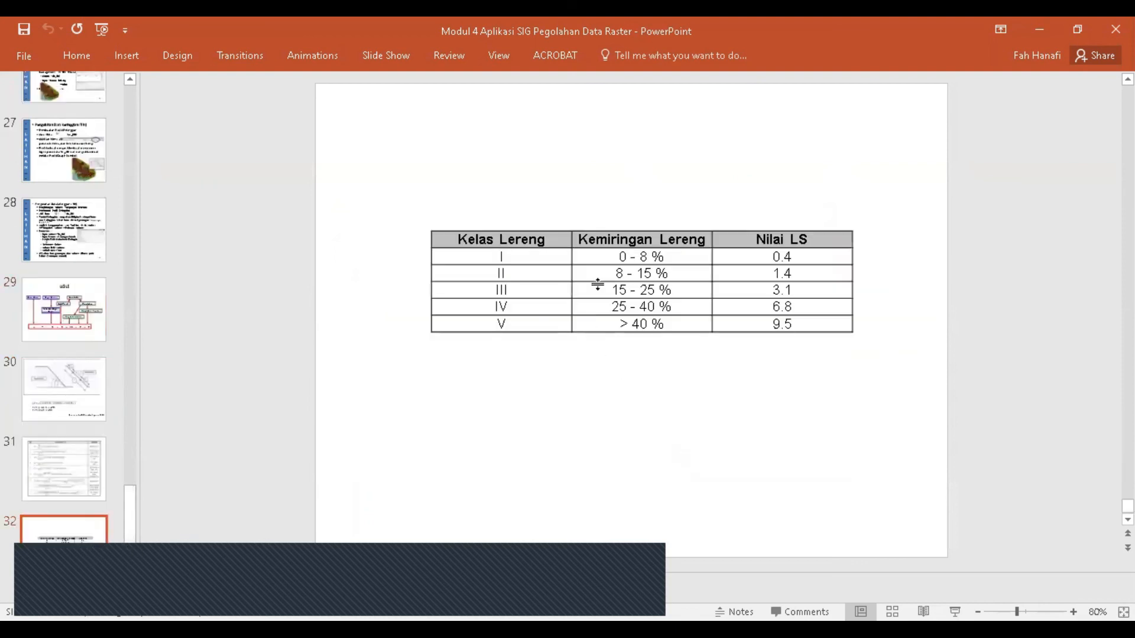
{"action": "triple_click", "coordinate": [622, 258]}
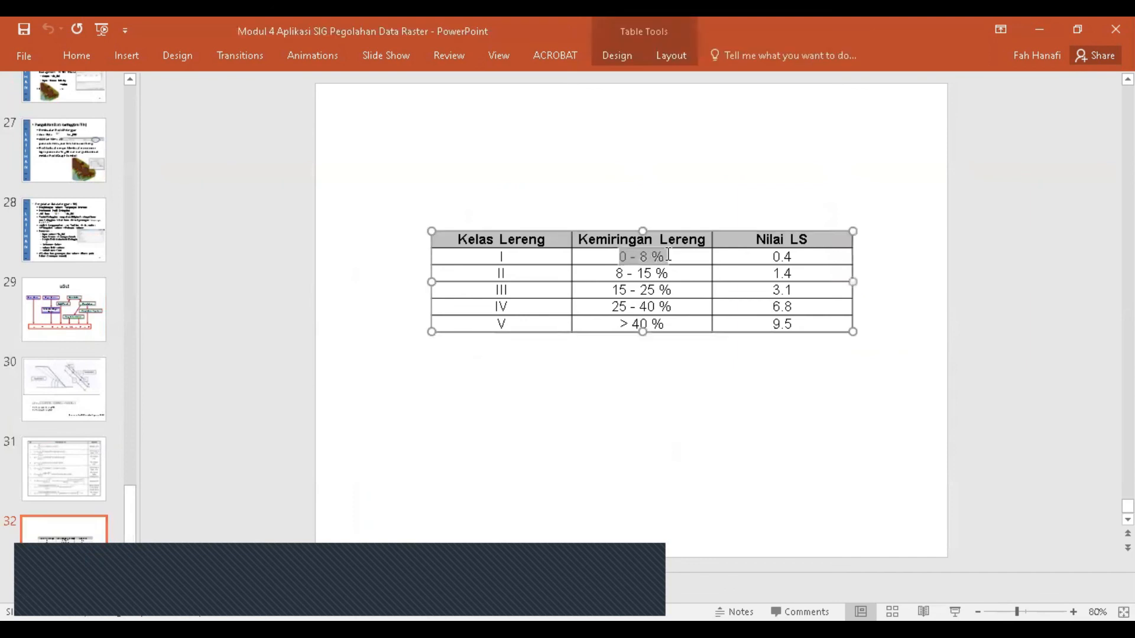
{"action": "left_click_drag", "start_coordinate": [801, 258], "coordinate": [768, 258]}
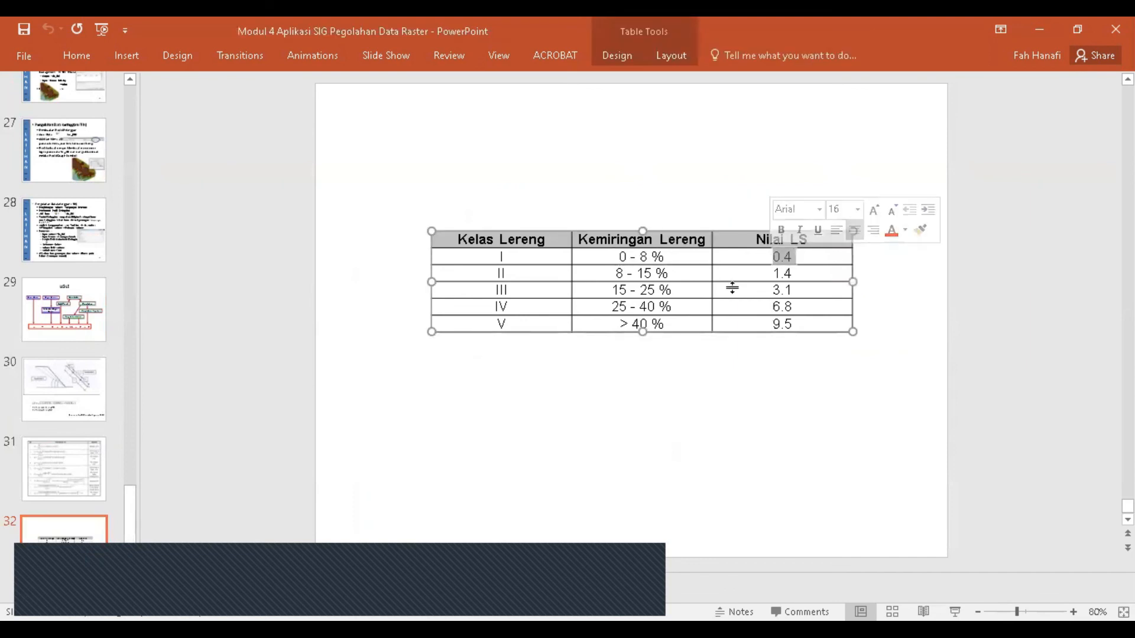
{"action": "left_click_drag", "start_coordinate": [619, 274], "coordinate": [672, 274]}
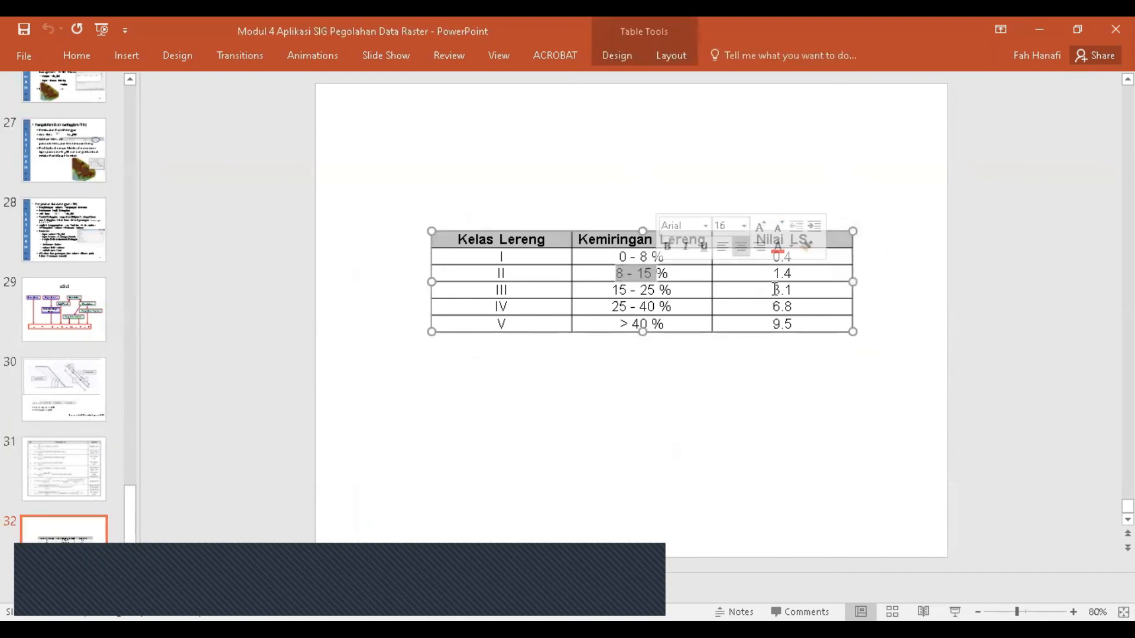
{"action": "left_click_drag", "start_coordinate": [799, 273], "coordinate": [766, 276]}
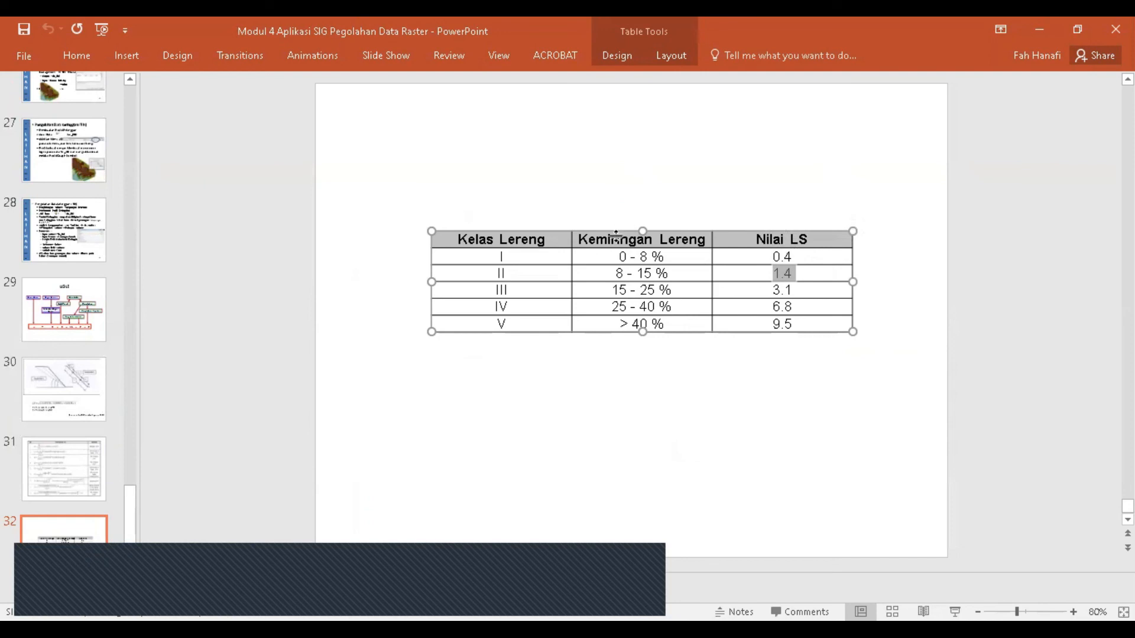
{"action": "left_click_drag", "start_coordinate": [608, 256], "coordinate": [644, 342]}
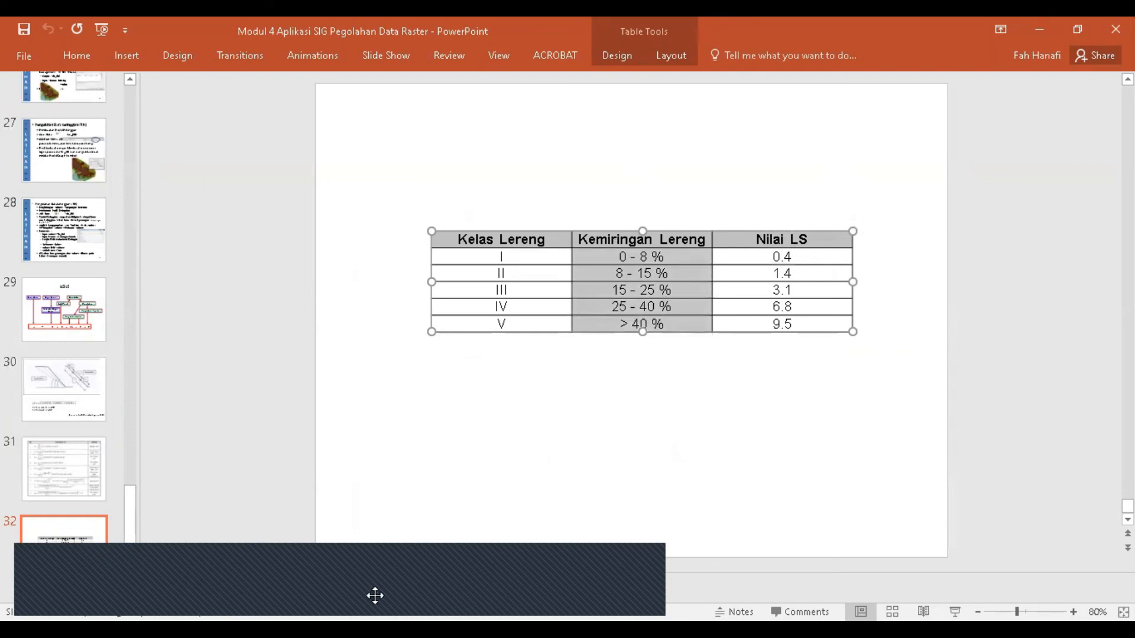
Step: Switch back to ArcMap and open the Reclassify tool from the 3D Analyst Raster Reclass toolset
{"action": "left_click", "coordinate": [425, 570]}
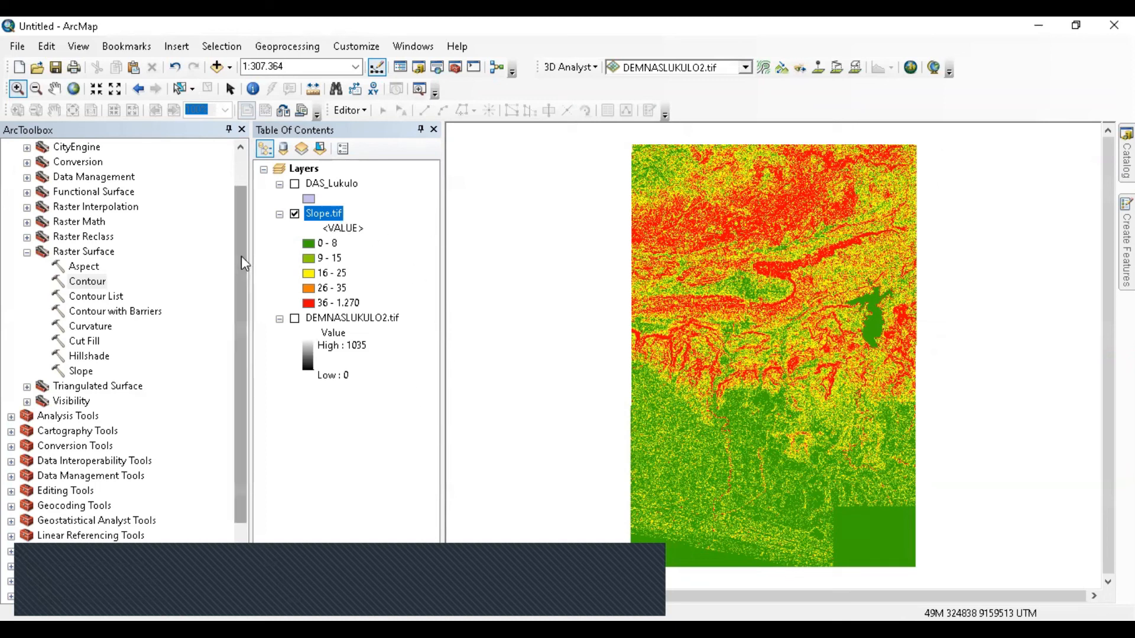
{"action": "scroll", "coordinate": [243, 260], "scroll_direction": "up", "scroll_amount": 1}
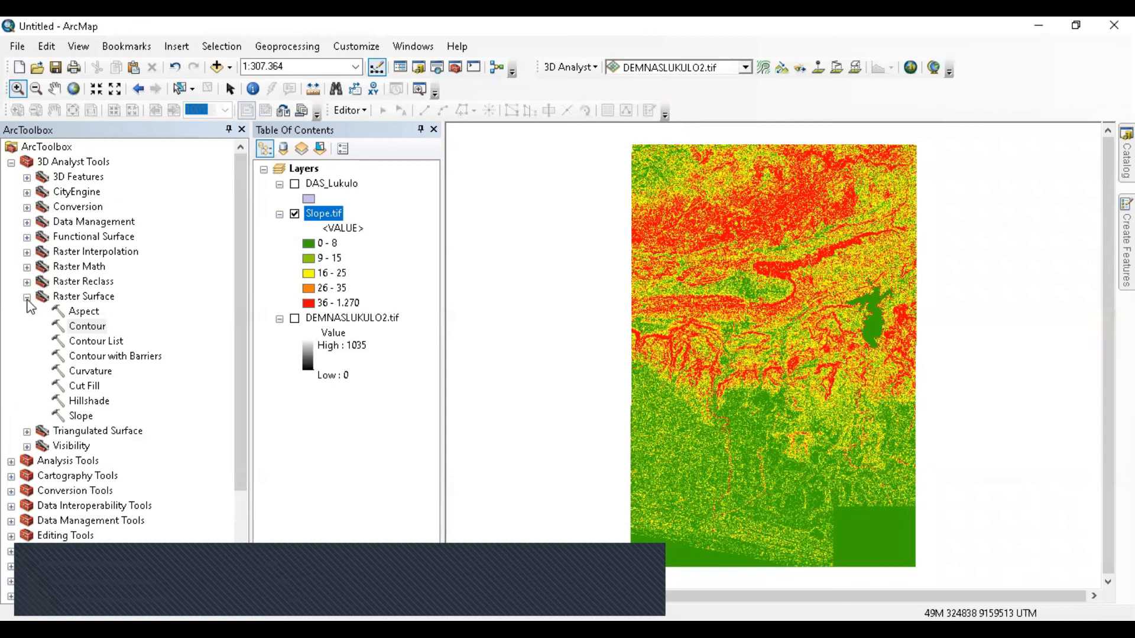
{"action": "double_click", "coordinate": [43, 297]}
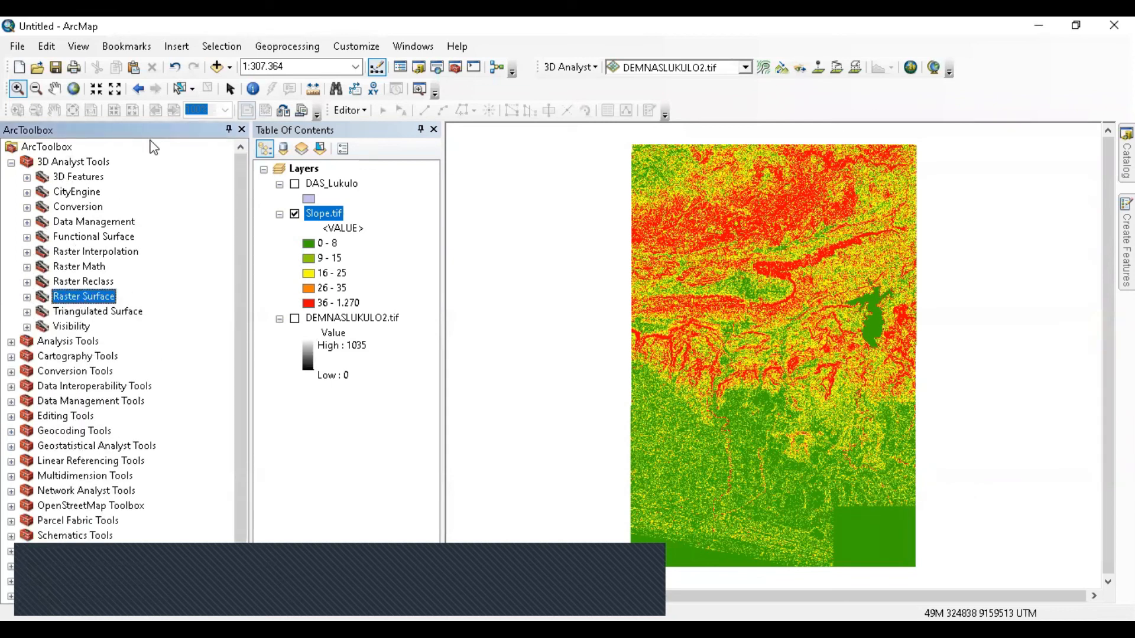
{"action": "left_click", "coordinate": [104, 283]}
{"action": "double_click", "coordinate": [98, 287]}
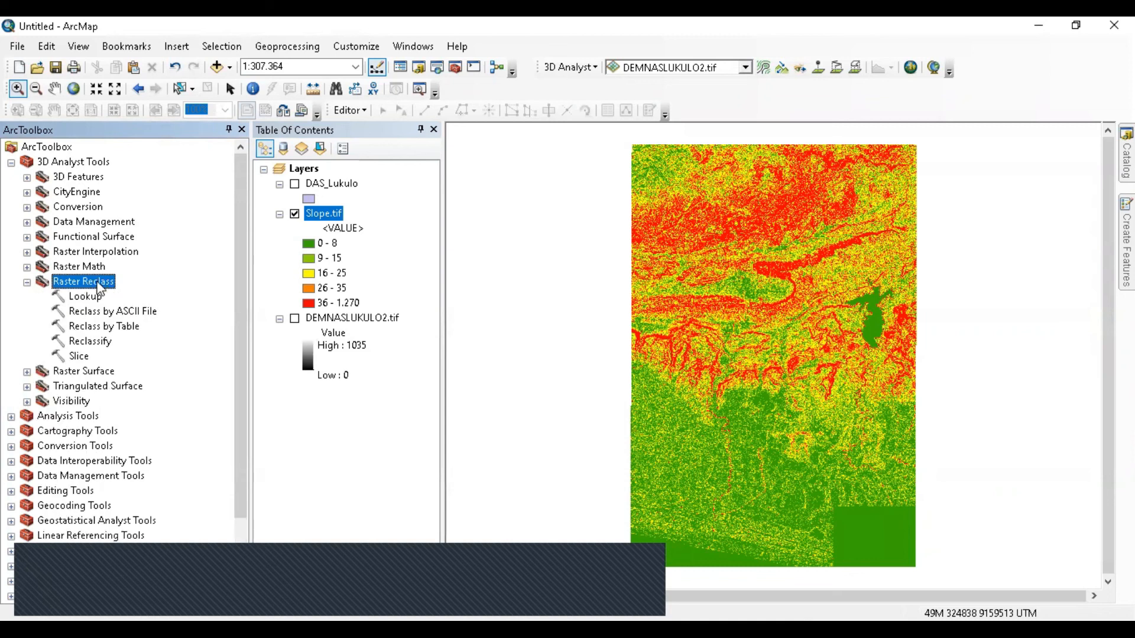
{"action": "left_click", "coordinate": [92, 346]}
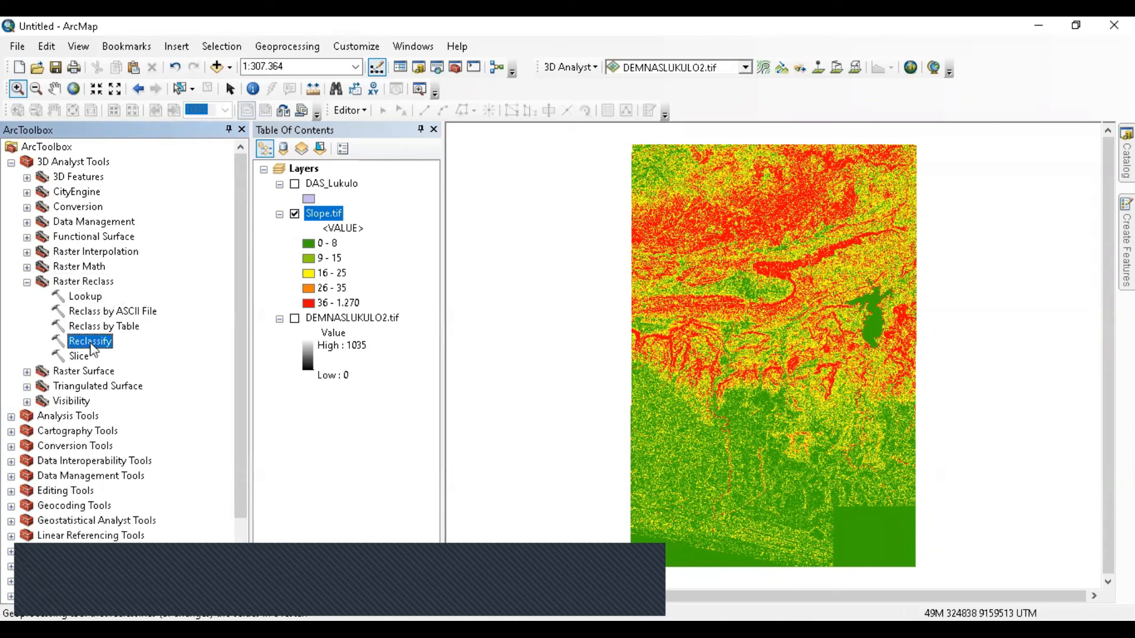
{"action": "key", "text": "Return"}
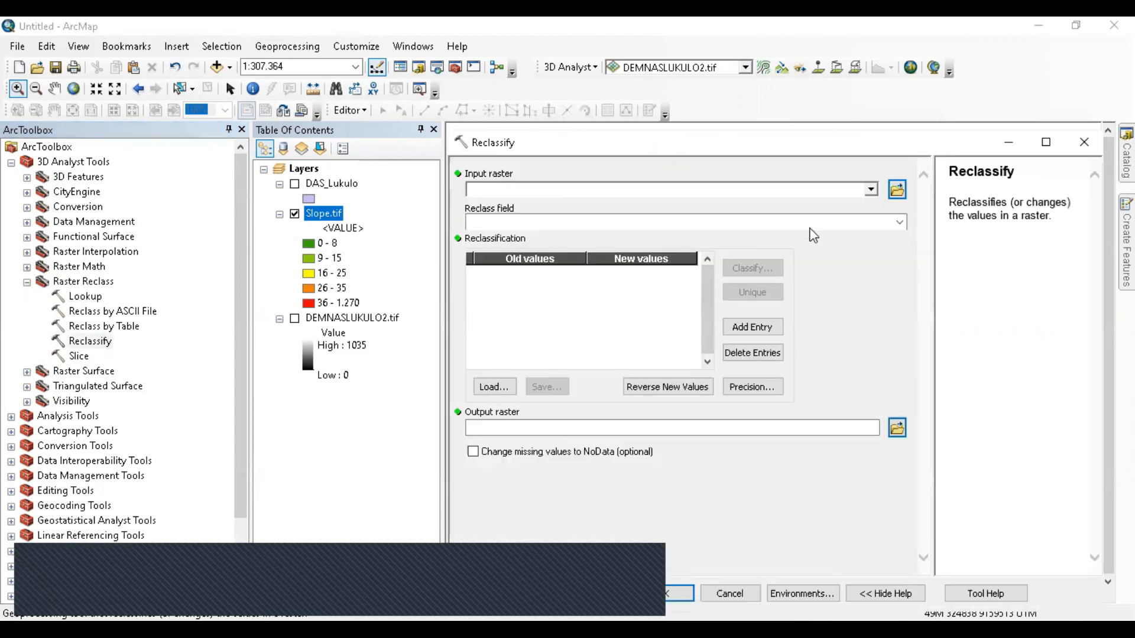
Step: Set Slope.tif as the input raster for reclassification and use VALUE as the reclass field
{"action": "left_click", "coordinate": [871, 191]}
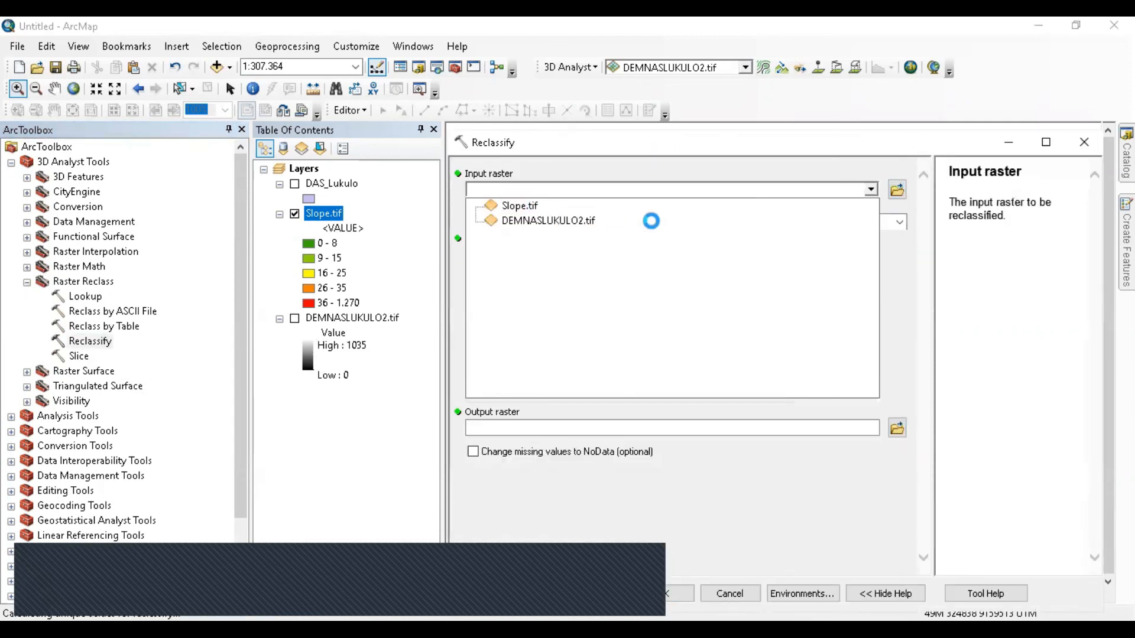
{"action": "left_click", "coordinate": [899, 221]}
{"action": "left_click", "coordinate": [901, 221]}
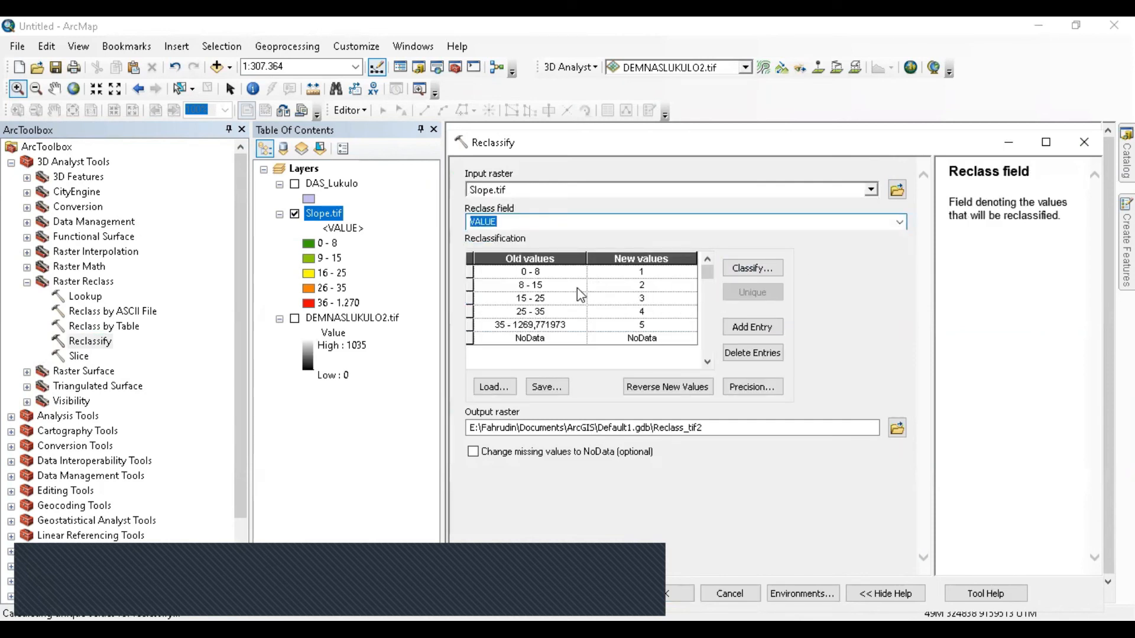
Step: Review the slope break values in the classification settings and set the number of classes to 6
{"action": "left_click", "coordinate": [742, 267]}
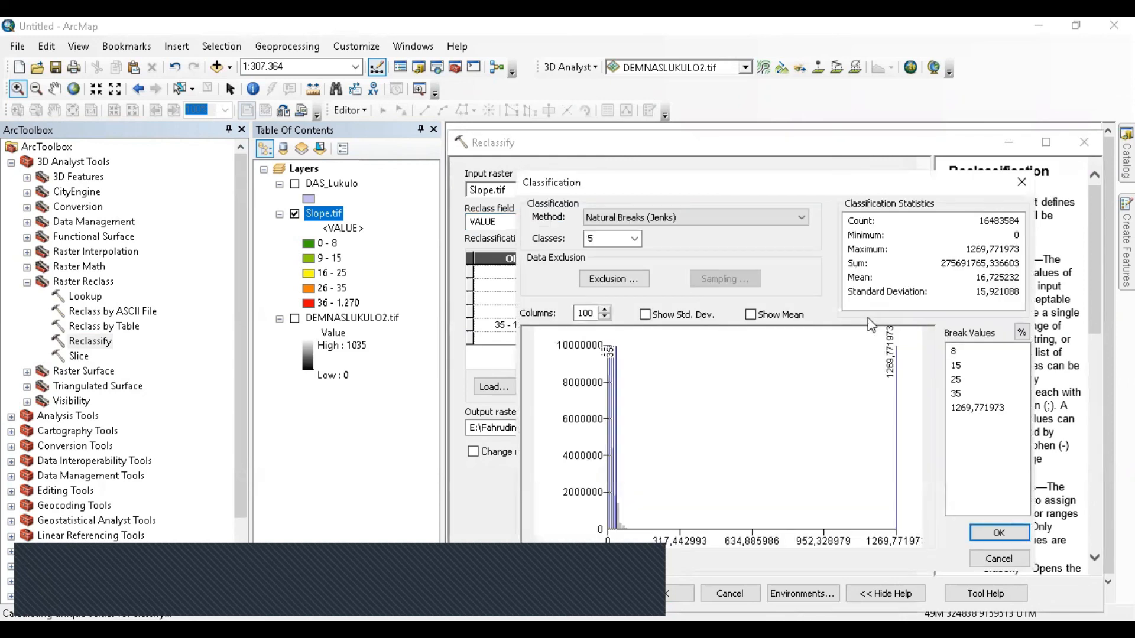
{"action": "left_click", "coordinate": [982, 352]}
{"action": "left_click", "coordinate": [965, 379]}
{"action": "left_click", "coordinate": [966, 378]}
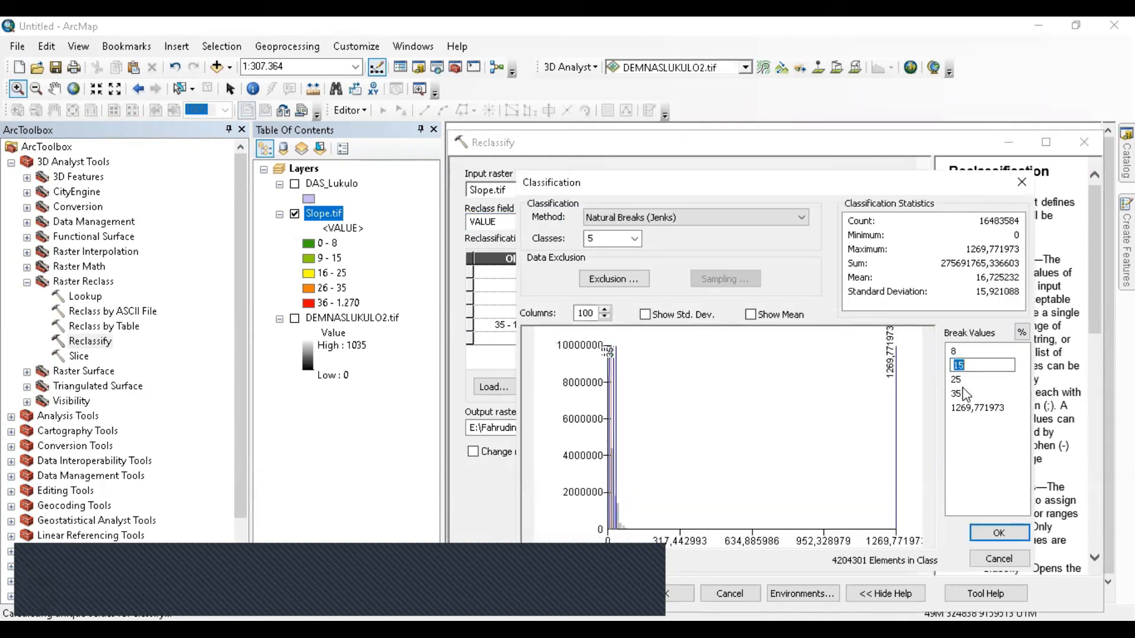
{"action": "left_click", "coordinate": [962, 396]}
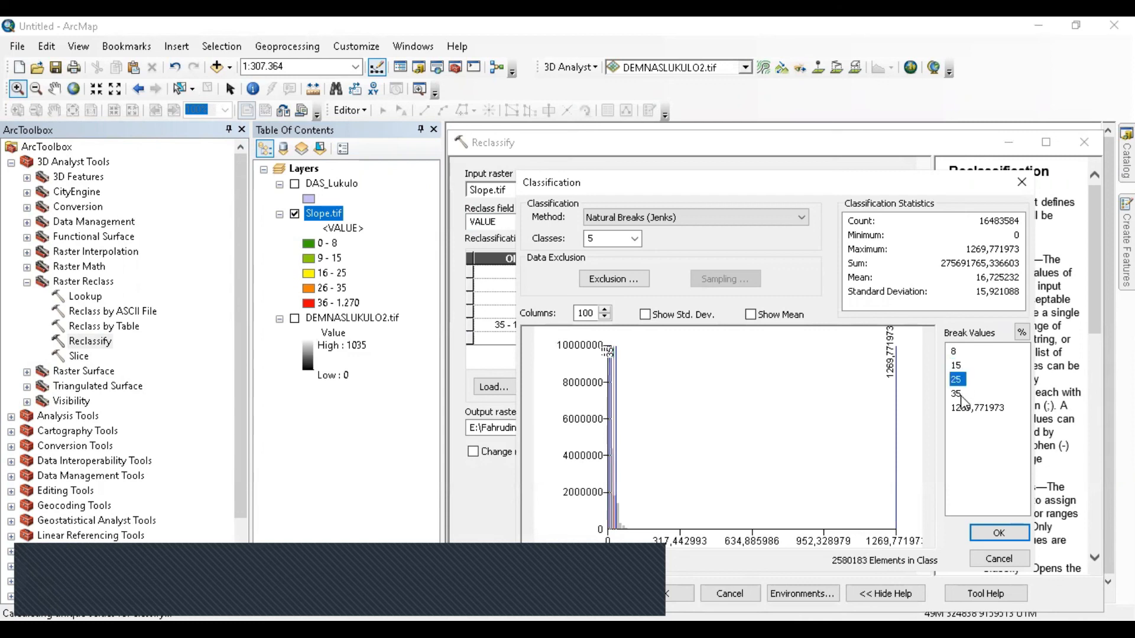
{"action": "left_click", "coordinate": [974, 408]}
{"action": "left_click", "coordinate": [974, 408]}
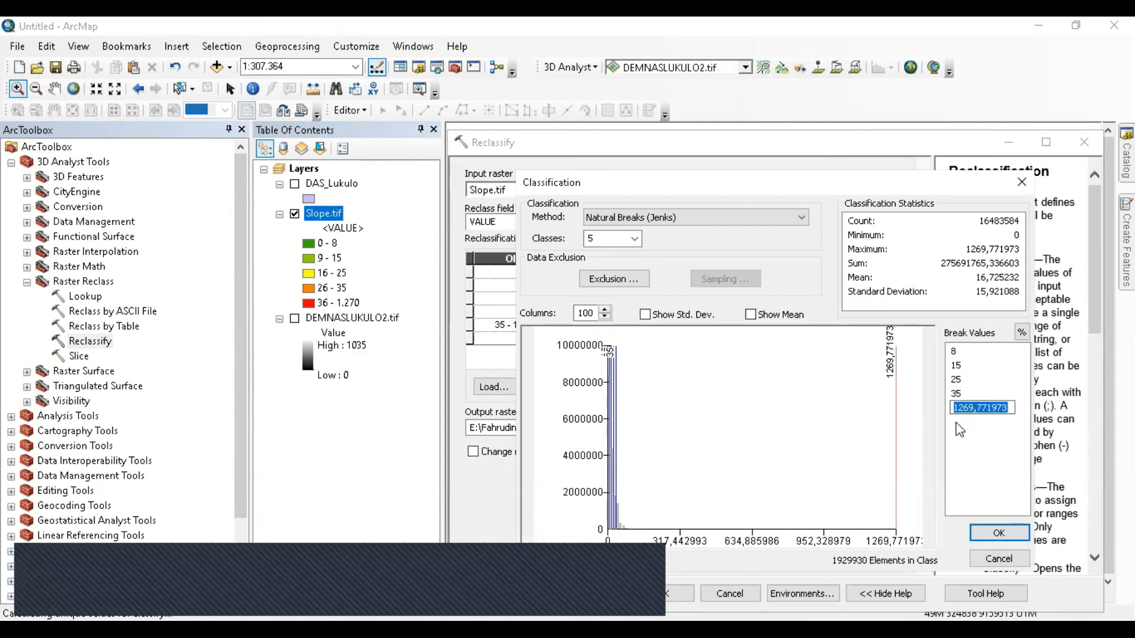
{"action": "left_click", "coordinate": [636, 240]}
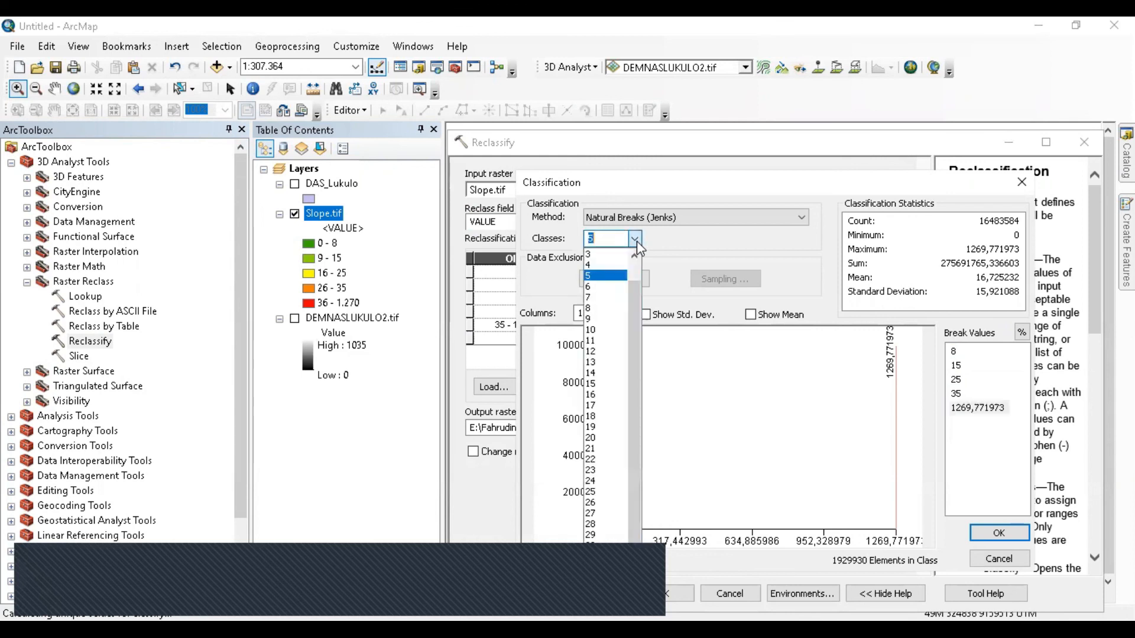
{"action": "left_click", "coordinate": [609, 288]}
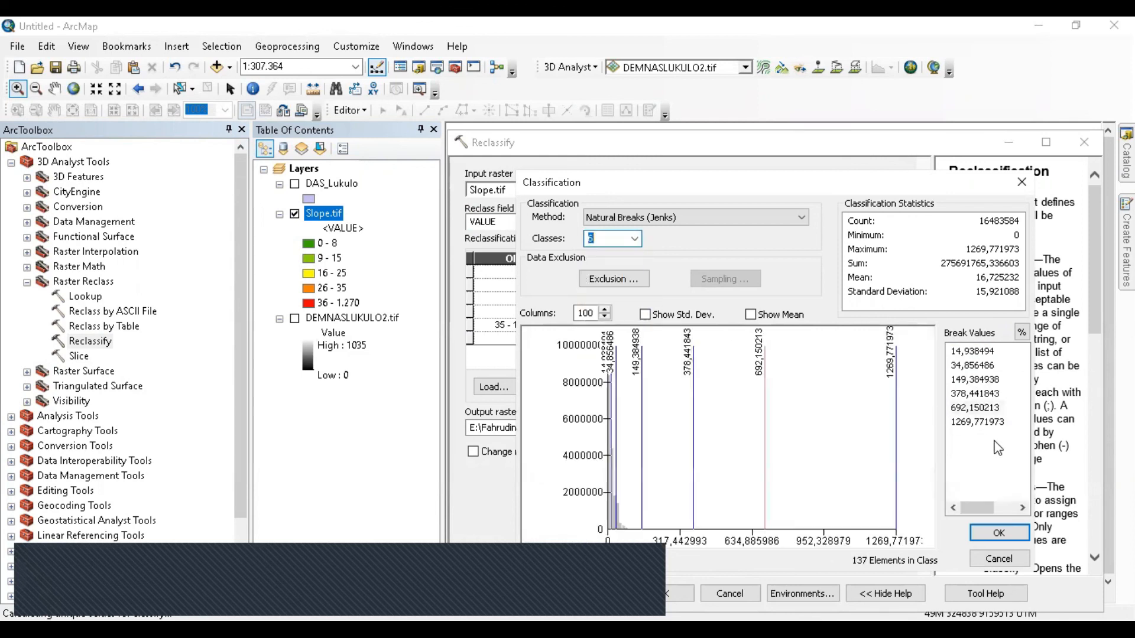
Step: Set the first two class break values to 8 and 15
{"action": "left_click", "coordinate": [976, 352]}
{"action": "left_click", "coordinate": [976, 352]}
{"action": "type", "text": "8"}
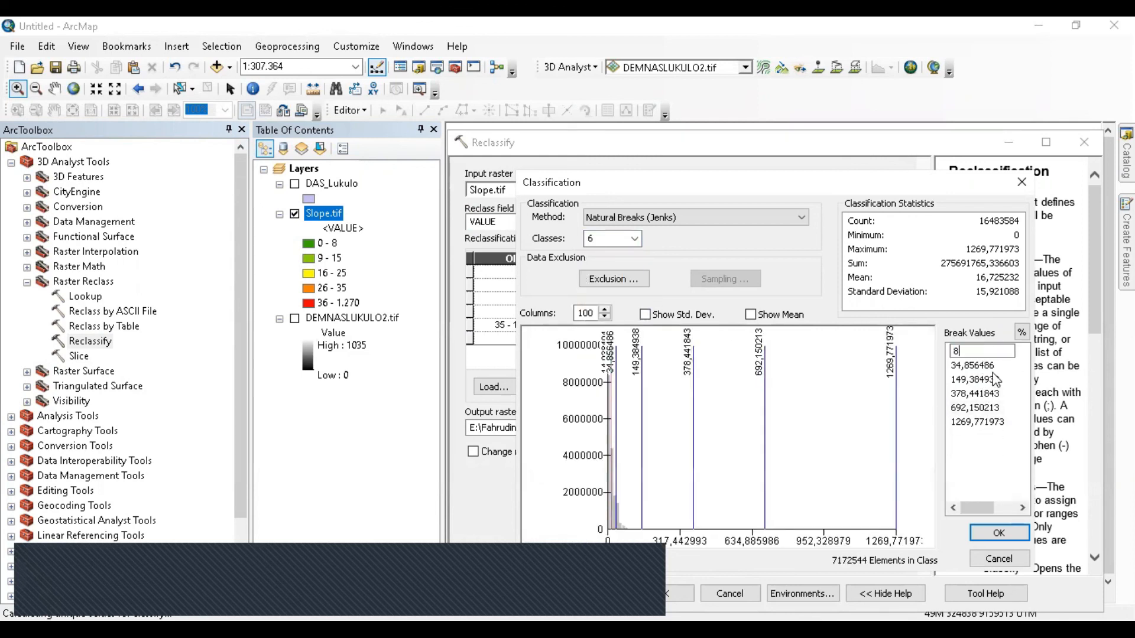
{"action": "left_click", "coordinate": [990, 369]}
{"action": "left_click", "coordinate": [989, 369]}
{"action": "type", "text": "1"}
{"action": "key", "text": "Return"}
{"action": "double_click", "coordinate": [976, 366]}
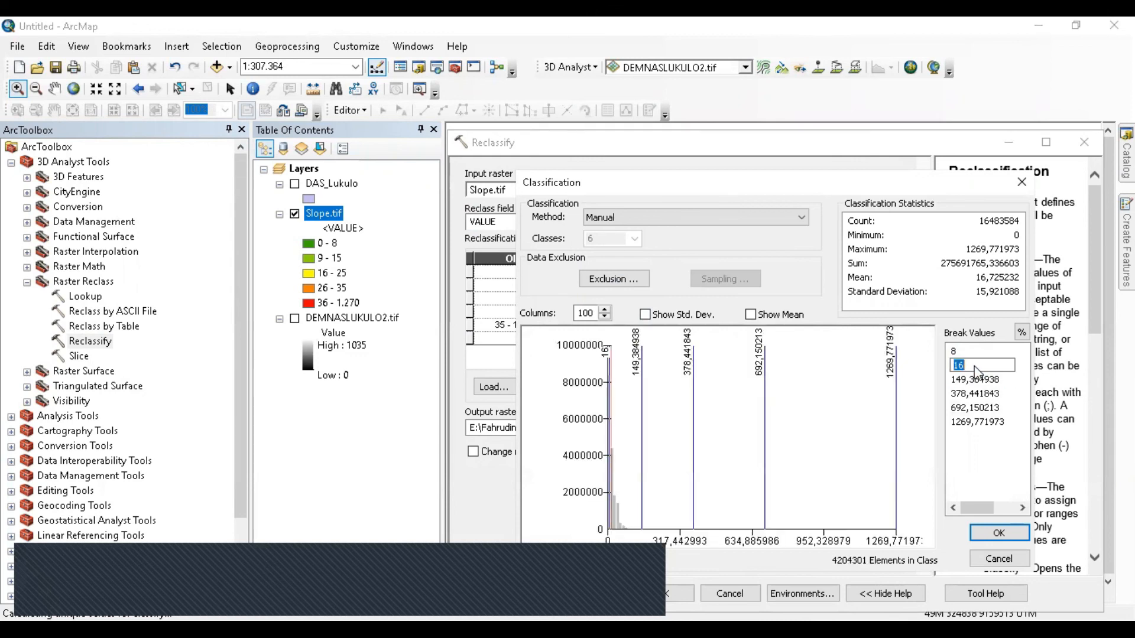
{"action": "type", "text": "15"}
{"action": "key", "text": "Return"}
Step: Set the third, fourth and fifth class break values to 25, 35 and 45, and accept the classification
{"action": "double_click", "coordinate": [978, 380]}
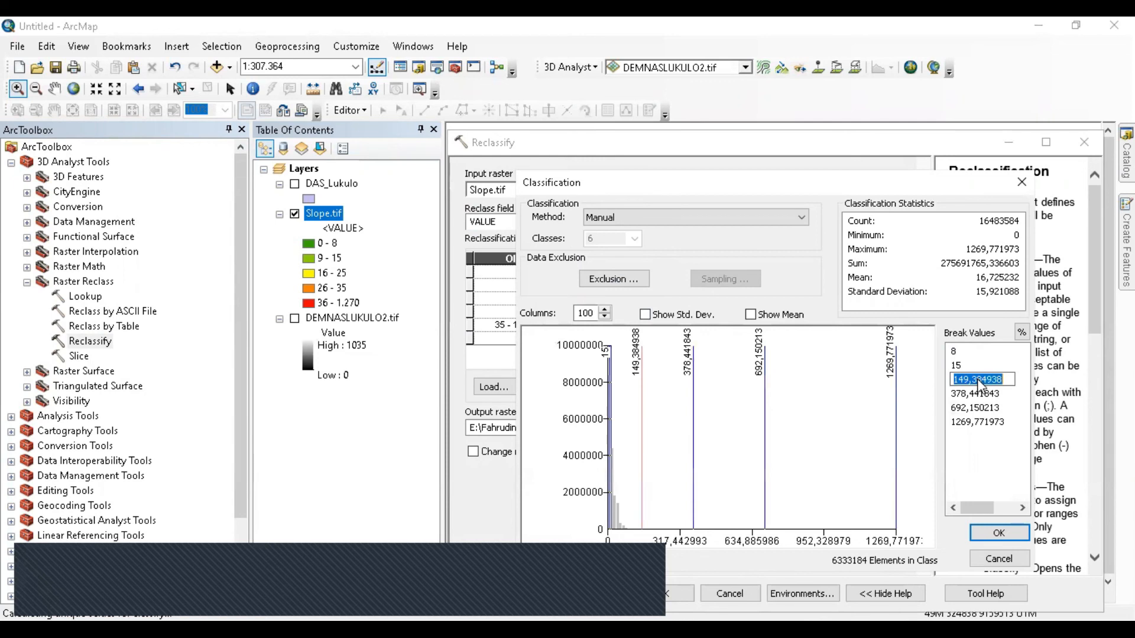
{"action": "type", "text": "25"}
{"action": "key", "text": "Return"}
{"action": "double_click", "coordinate": [977, 394]}
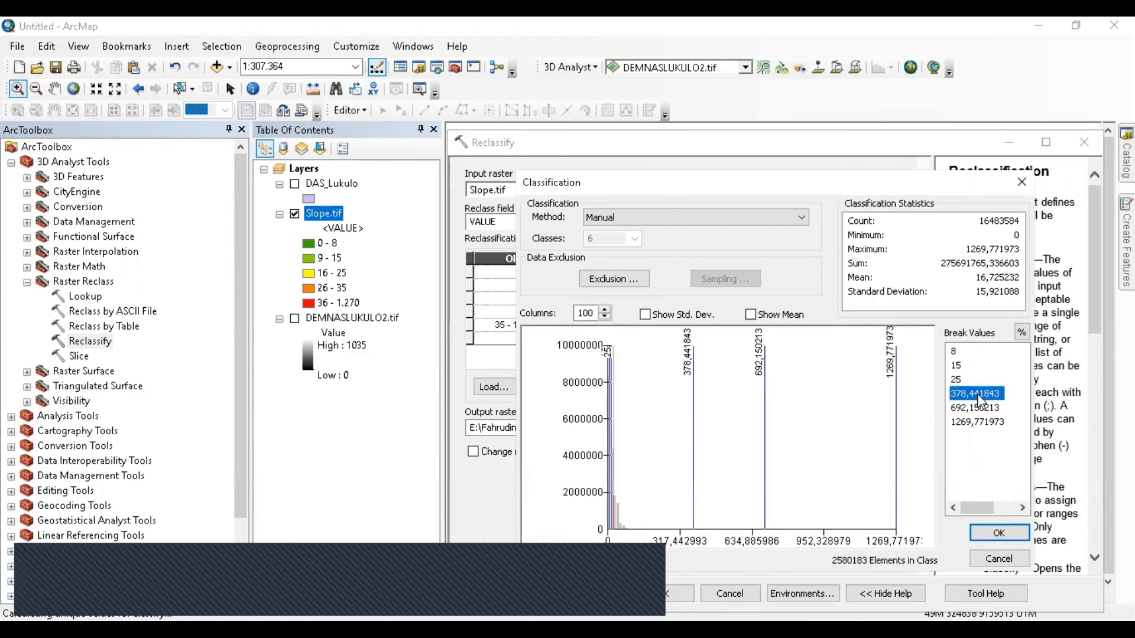
{"action": "type", "text": "35"}
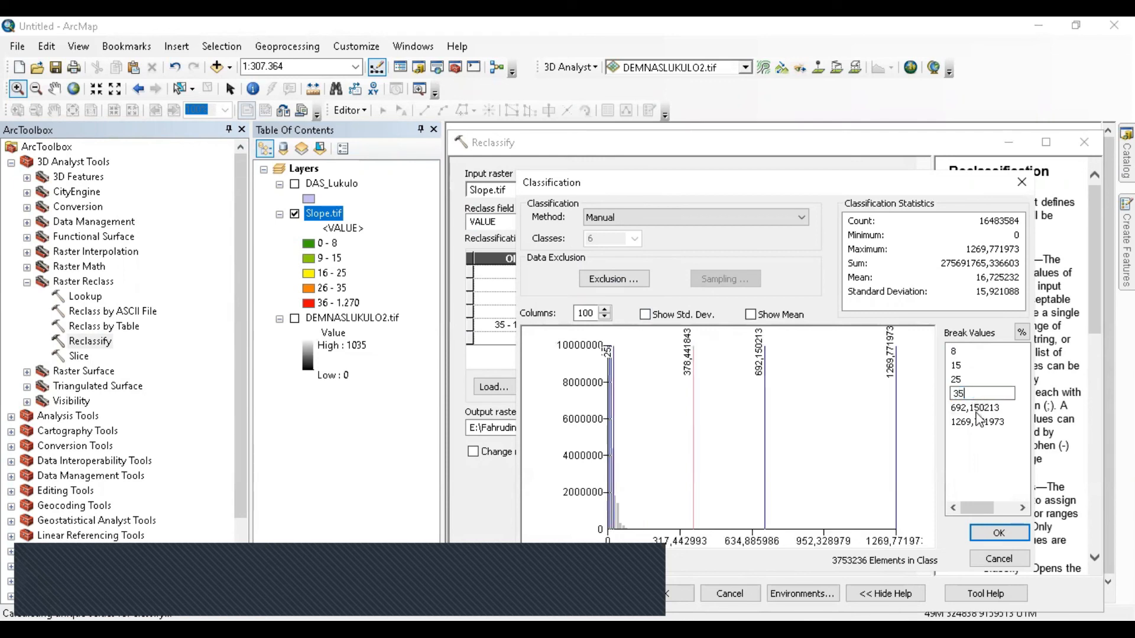
{"action": "key", "text": "Return"}
{"action": "double_click", "coordinate": [978, 408]}
{"action": "left_click_drag", "start_coordinate": [1001, 408], "coordinate": [913, 402]}
{"action": "type", "text": "45"}
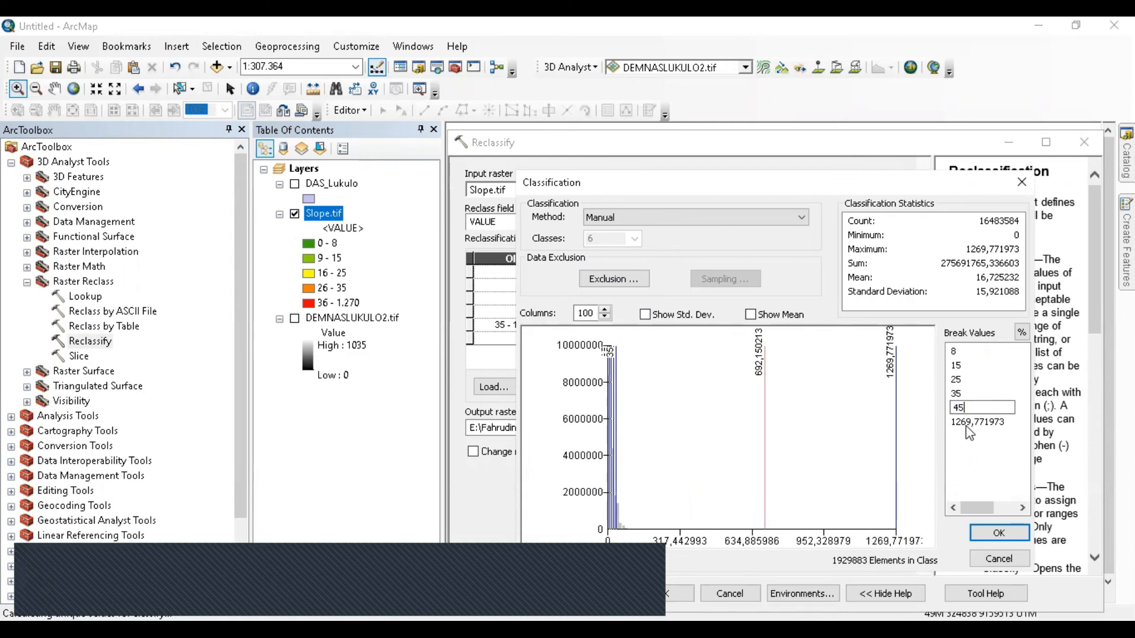
{"action": "key", "text": "Return"}
{"action": "double_click", "coordinate": [972, 422]}
{"action": "left_click", "coordinate": [999, 533]}
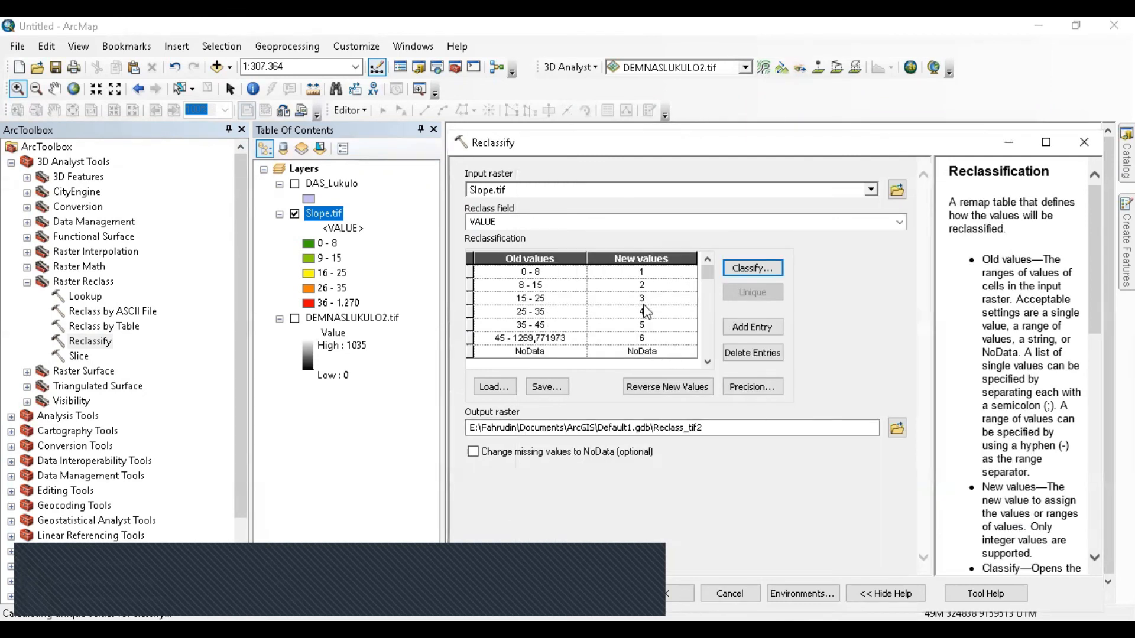
Step: Replace the new values of the first two classes with their old ranges, 0 - 8 and 8 - 15
{"action": "left_click", "coordinate": [656, 272]}
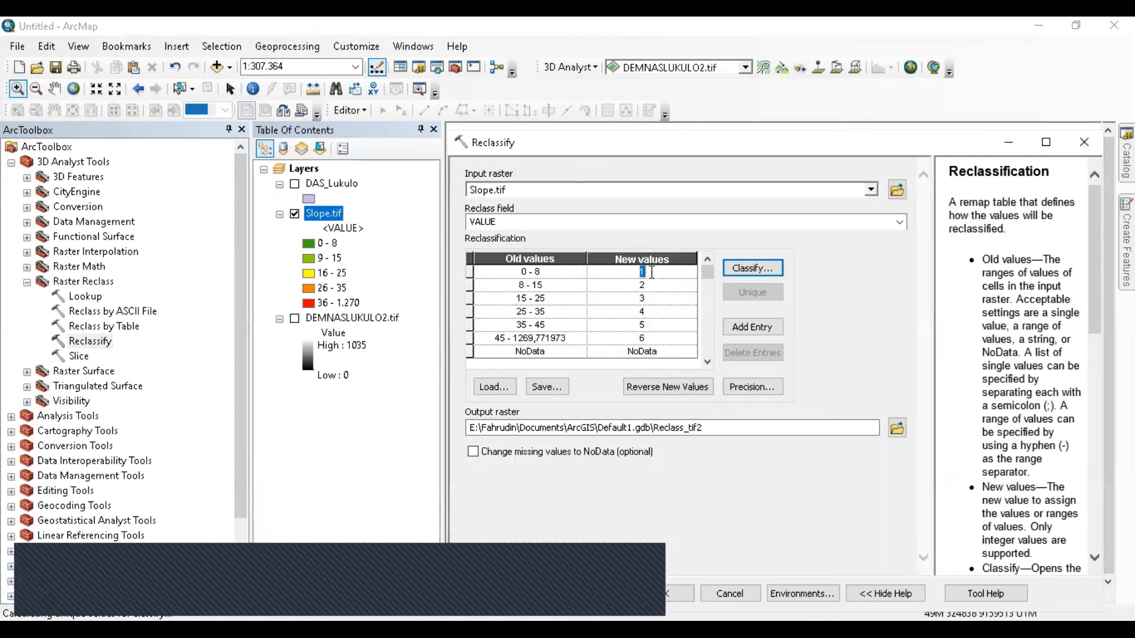
{"action": "left_click", "coordinate": [557, 275]}
{"action": "key", "text": "ctrl+c"}
{"action": "left_click", "coordinate": [650, 272]}
{"action": "left_click_drag", "start_coordinate": [651, 271], "coordinate": [617, 266]}
{"action": "key", "text": "ctrl+v"}
{"action": "left_click", "coordinate": [557, 283]}
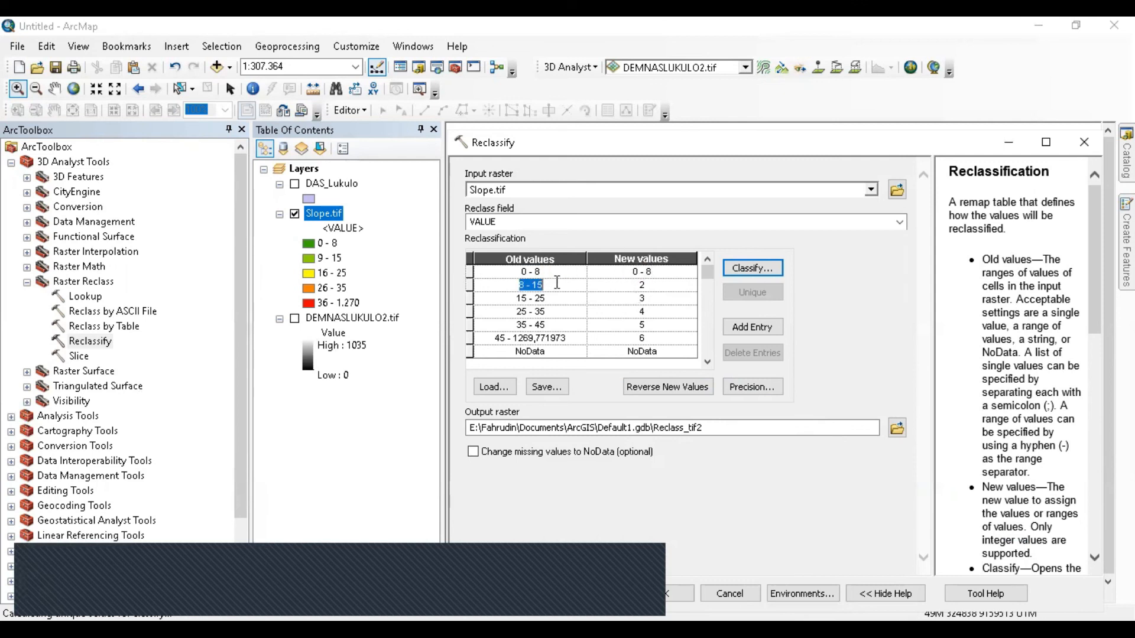
{"action": "key", "text": "ctrl+c"}
{"action": "double_click", "coordinate": [655, 289]}
{"action": "key", "text": "ctrl+v"}
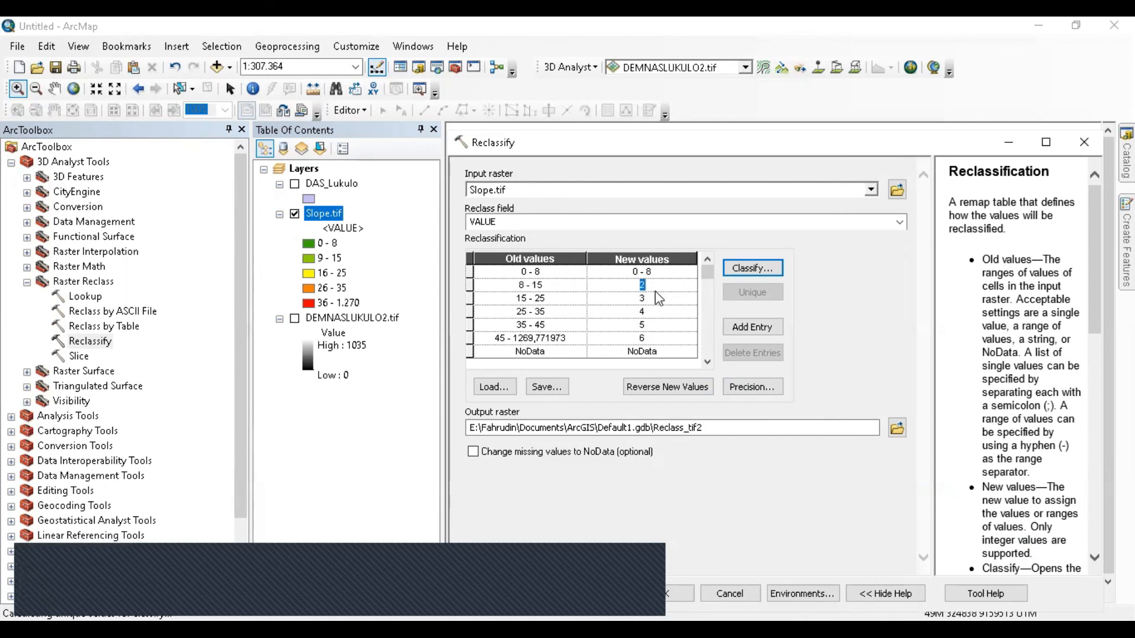
Step: Replace the new values of the third and fourth classes with their old ranges, 15 - 25 and 25 - 35
{"action": "left_click", "coordinate": [546, 294]}
{"action": "left_click_drag", "start_coordinate": [547, 294], "coordinate": [487, 295]}
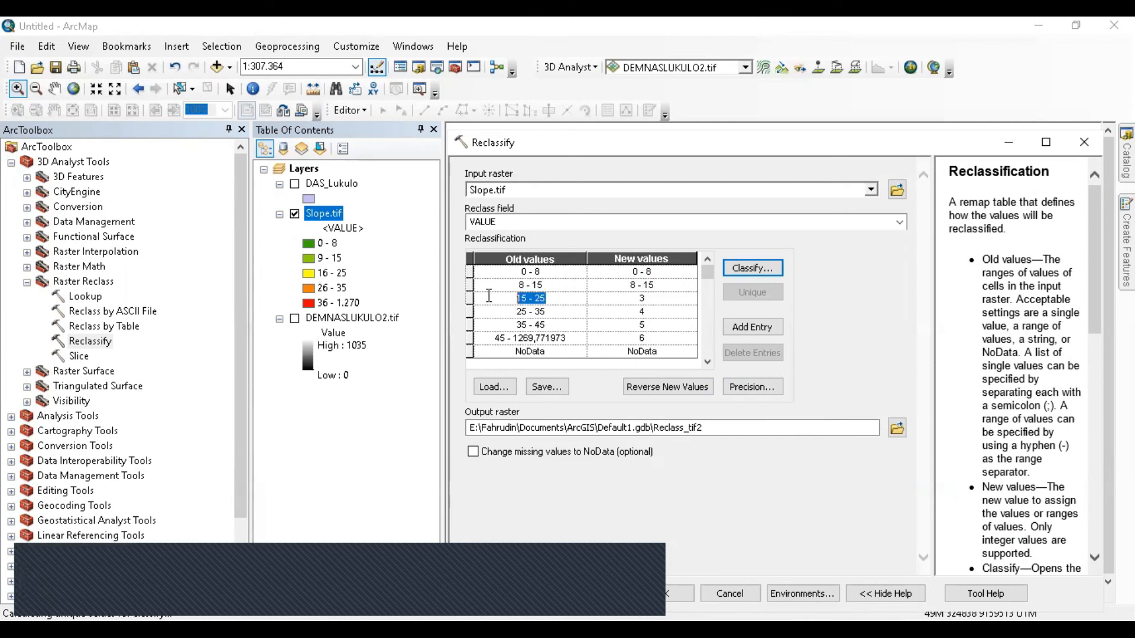
{"action": "key", "text": "ctrl+c"}
{"action": "double_click", "coordinate": [641, 300]}
{"action": "key", "text": "ctrl+v"}
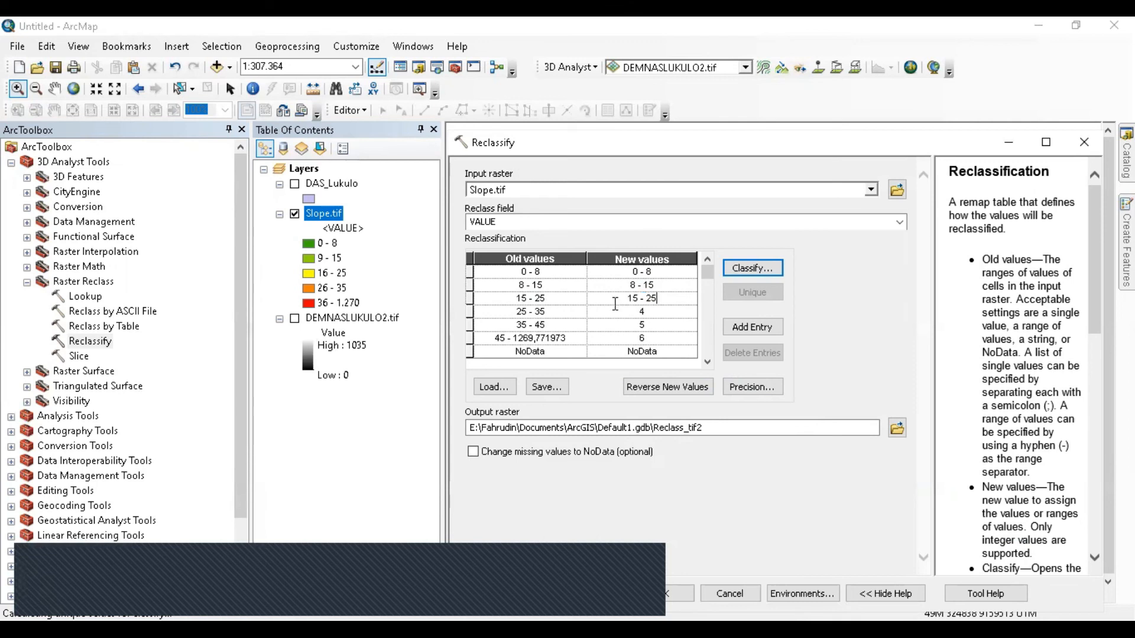
{"action": "left_click", "coordinate": [568, 313]}
{"action": "left_click_drag", "start_coordinate": [568, 315], "coordinate": [479, 318]}
{"action": "key", "text": "ctrl+c"}
{"action": "double_click", "coordinate": [653, 315]}
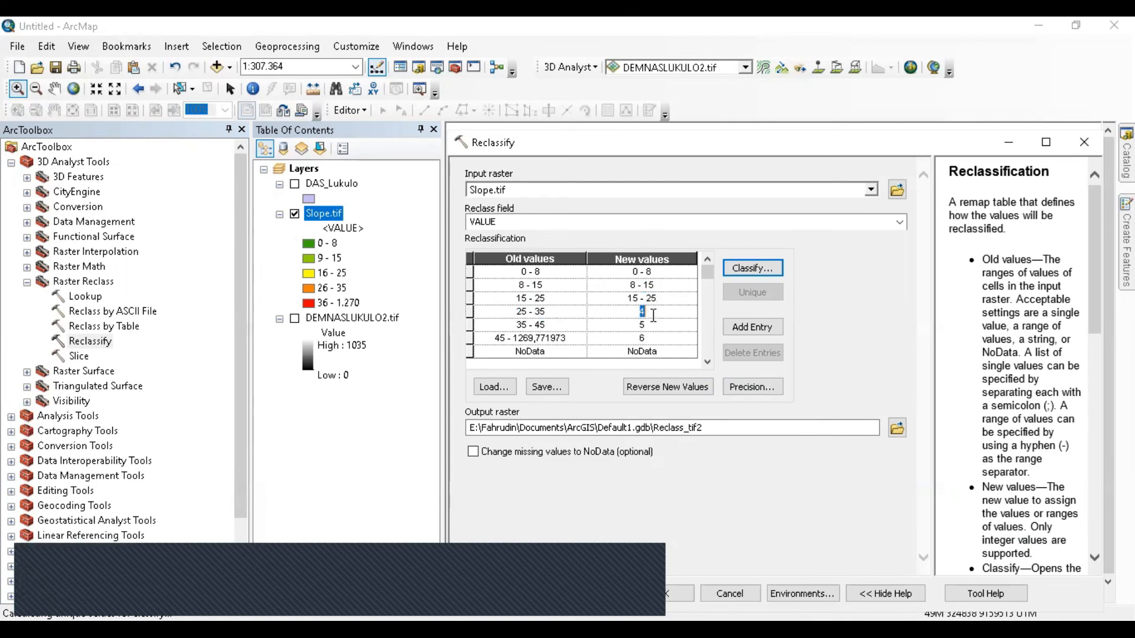
Step: Replace the new value of the fifth class with its old range, 35 - 45
{"action": "left_click", "coordinate": [556, 325]}
{"action": "left_click_drag", "start_coordinate": [554, 325], "coordinate": [489, 324]}
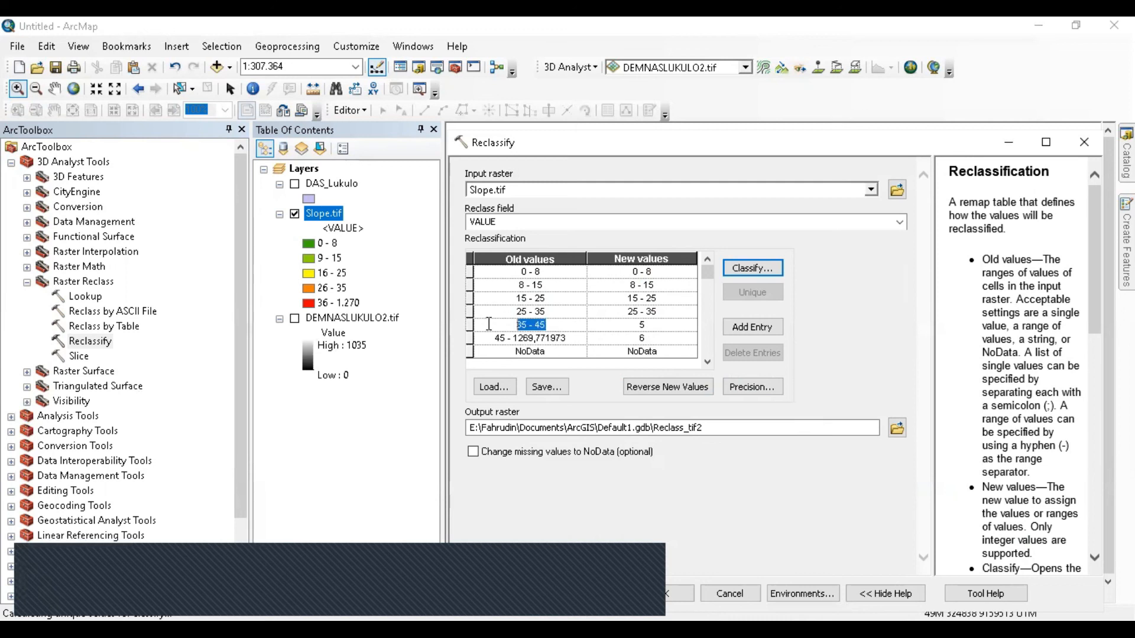
{"action": "key", "text": "ctrl+c"}
{"action": "double_click", "coordinate": [657, 325]}
{"action": "key", "text": "ctrl+v"}
{"action": "left_click", "coordinate": [652, 338]}
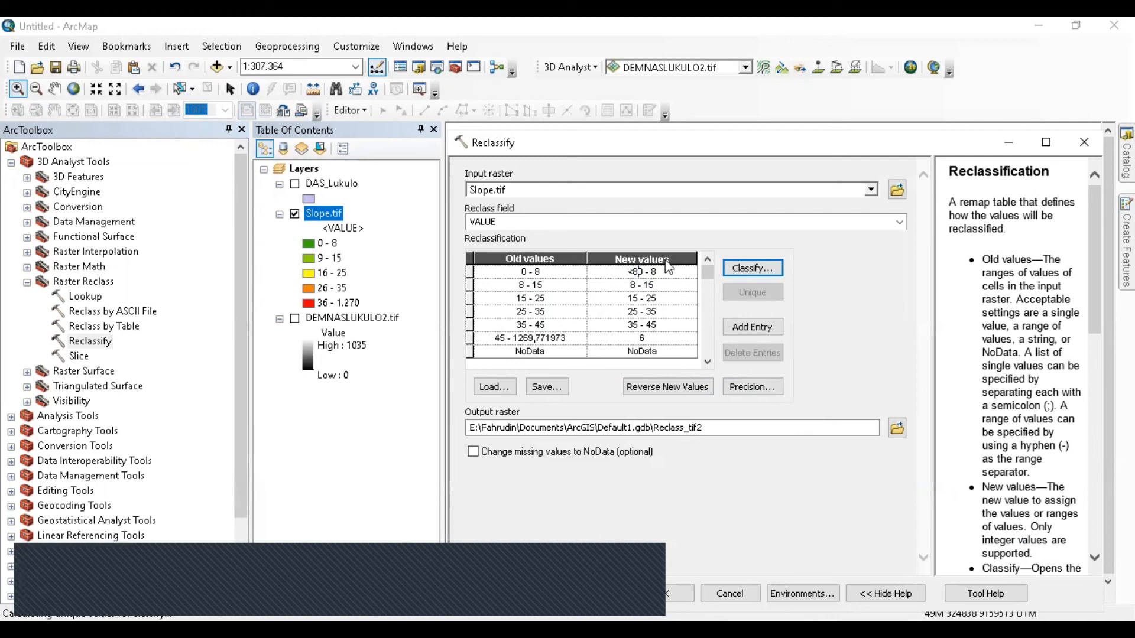
Step: Try to use comparison signs as new values, with <8 for the first class and a > value for the last class
{"action": "key", "text": "Delete"}
{"action": "key", "text": "Delete"}
{"action": "left_click", "coordinate": [651, 337]}
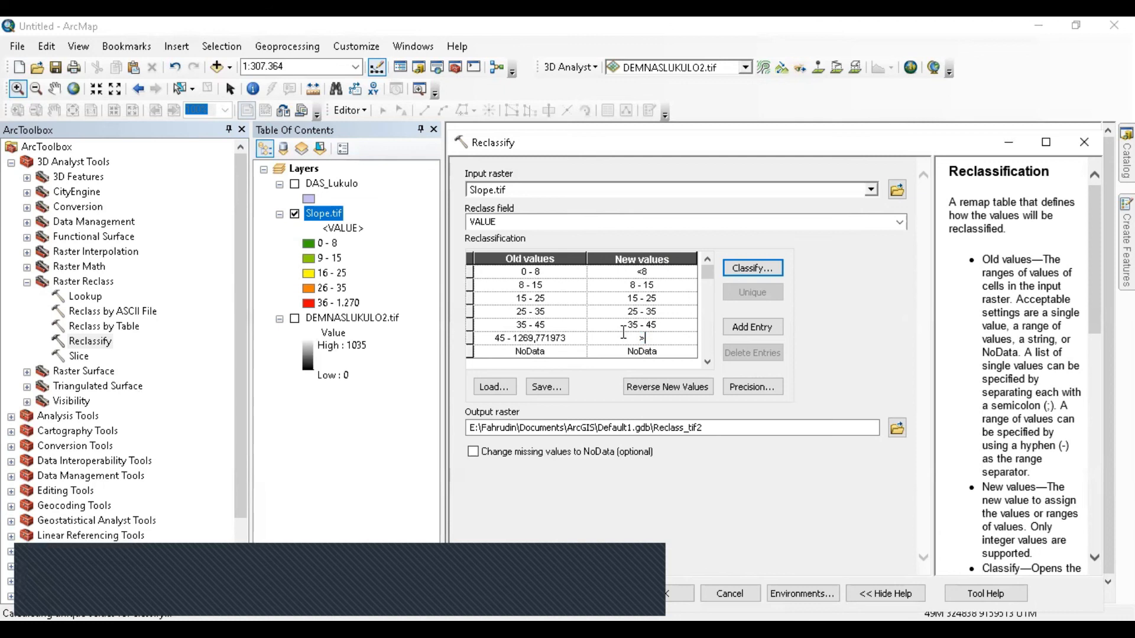
{"action": "left_click", "coordinate": [897, 433]}
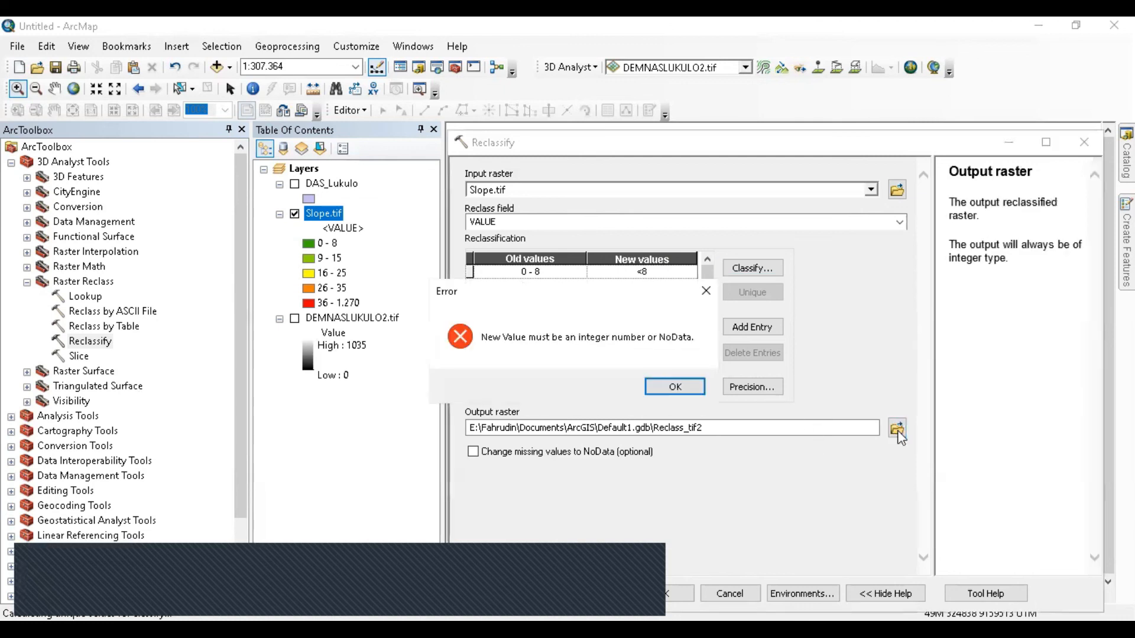
{"action": "left_click", "coordinate": [685, 390]}
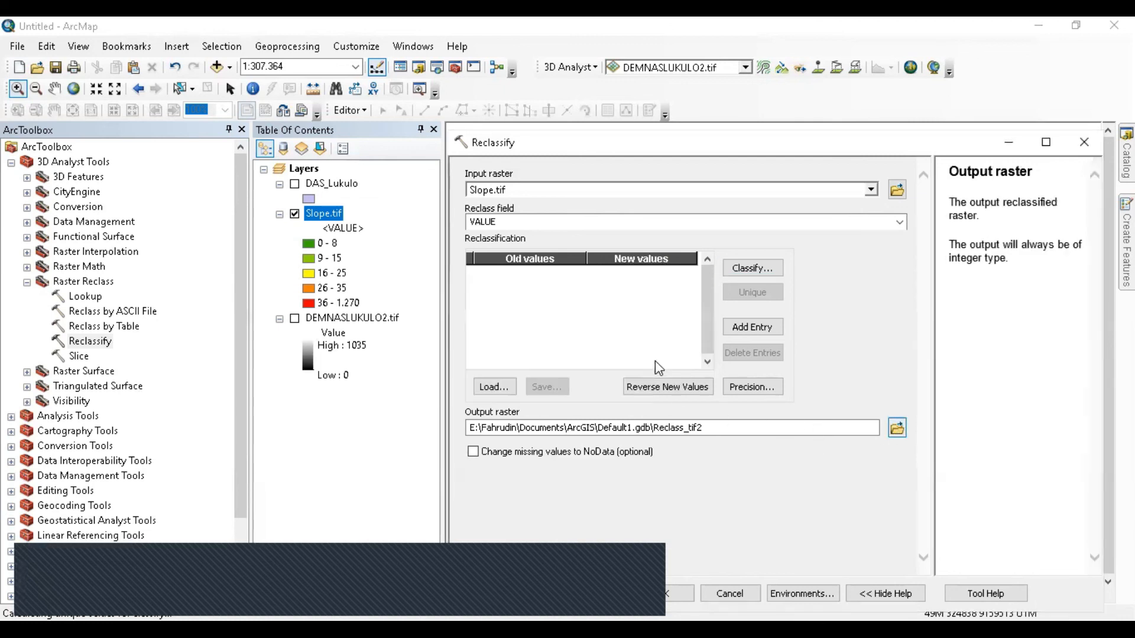
Step: Reclassify the slope values into 6 classes, with the first two break values set to 8 and 15
{"action": "left_click", "coordinate": [769, 268]}
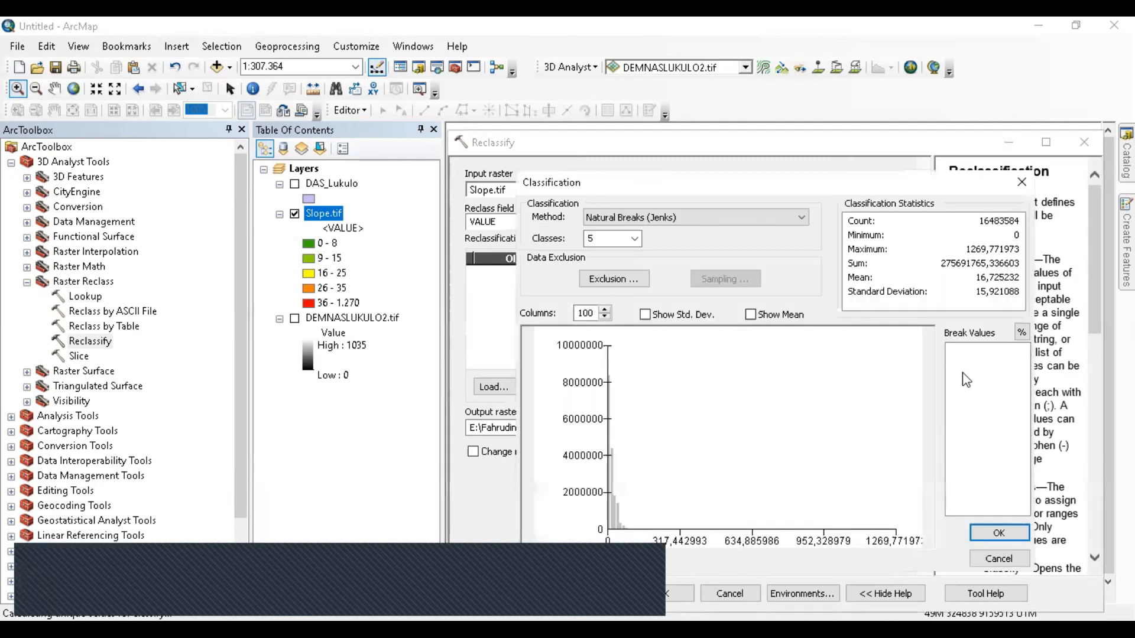
{"action": "left_click", "coordinate": [634, 238]}
{"action": "left_click", "coordinate": [620, 286]}
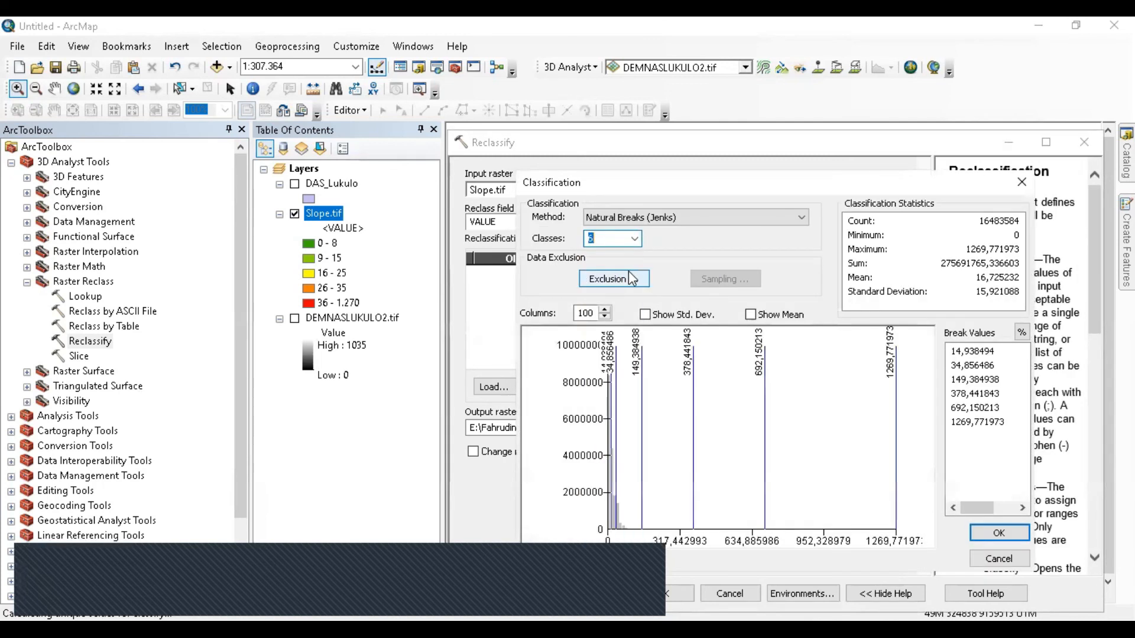
{"action": "left_click", "coordinate": [981, 364]}
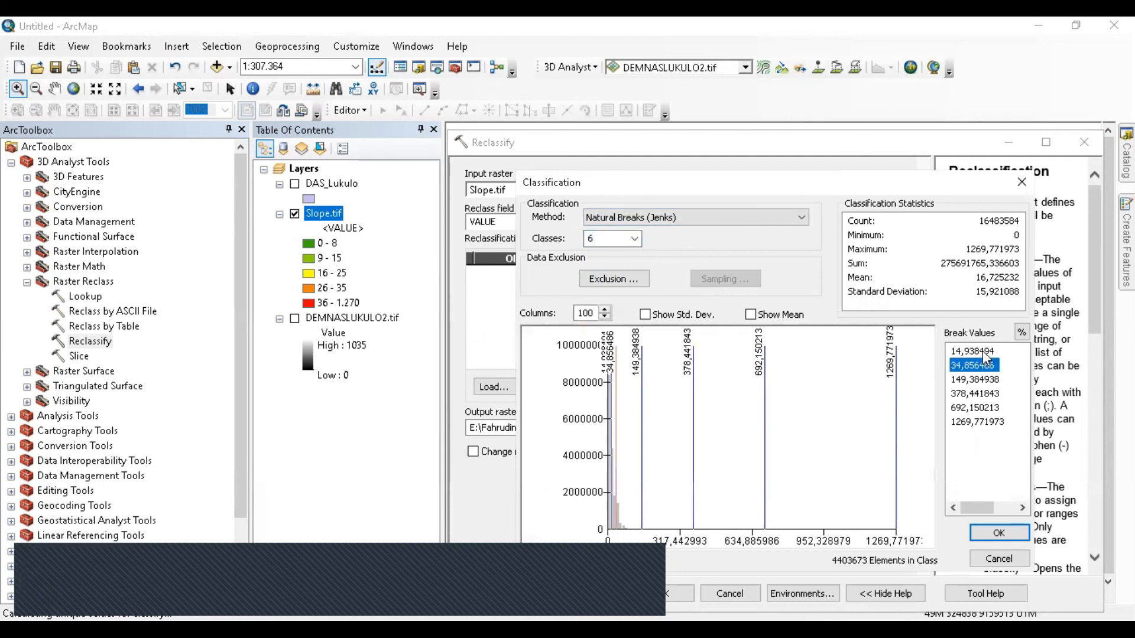
{"action": "left_click", "coordinate": [981, 351]}
{"action": "type", "text": "8"}
{"action": "left_click", "coordinate": [1006, 367]}
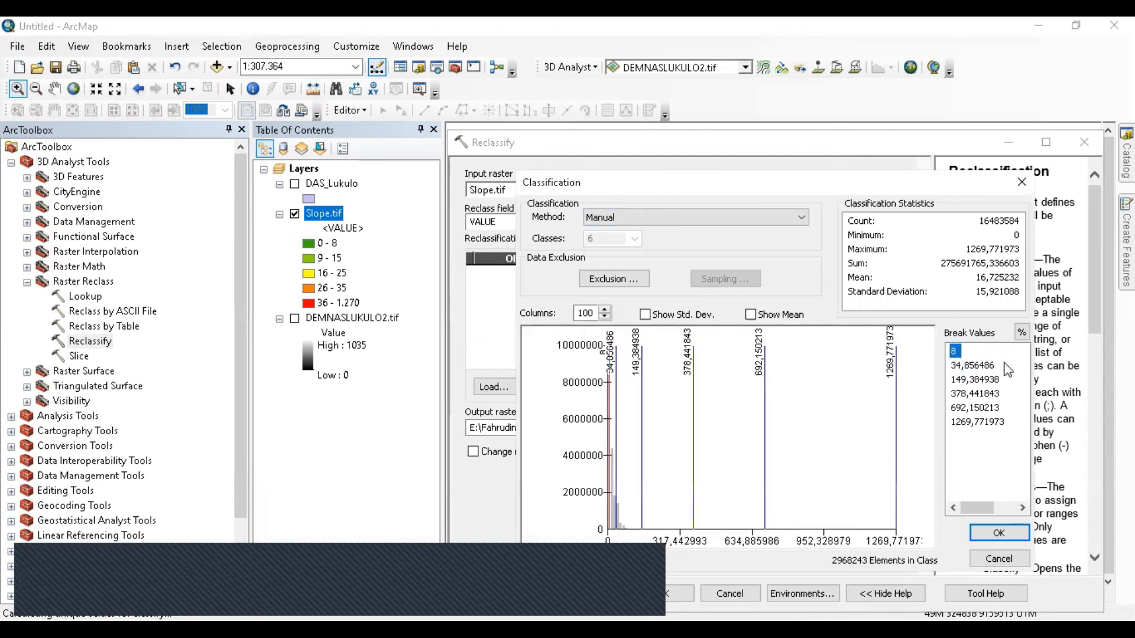
{"action": "type", "text": "15"}
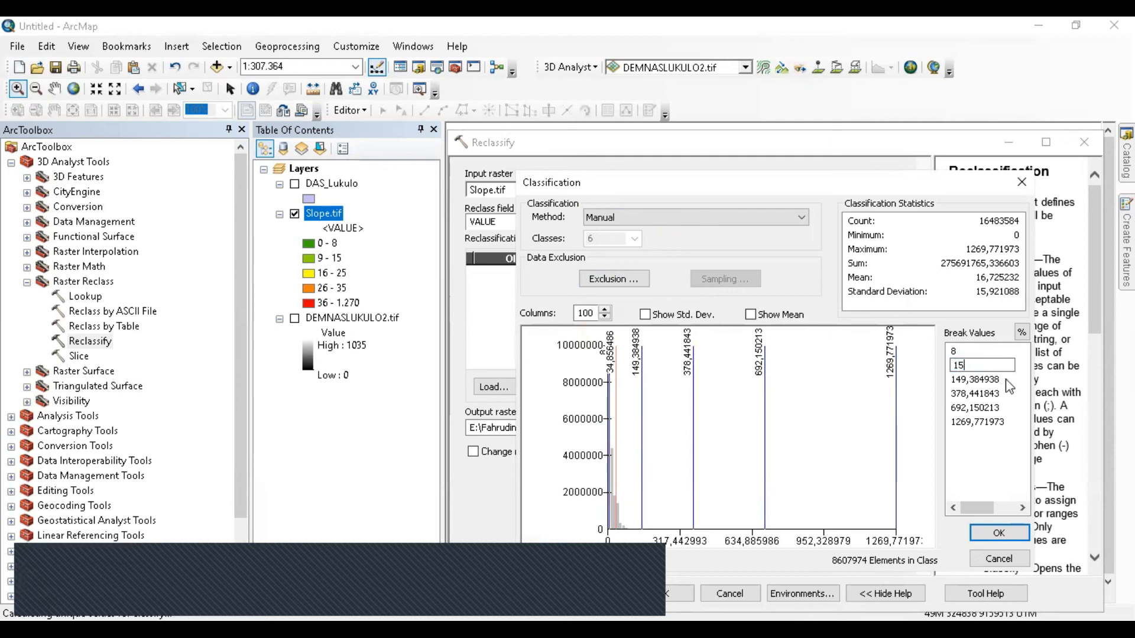
Step: Set the remaining intermediate break values to 25, 35 and 45, keep the maximum as the last break, and accept the classification
{"action": "left_click", "coordinate": [1000, 381]}
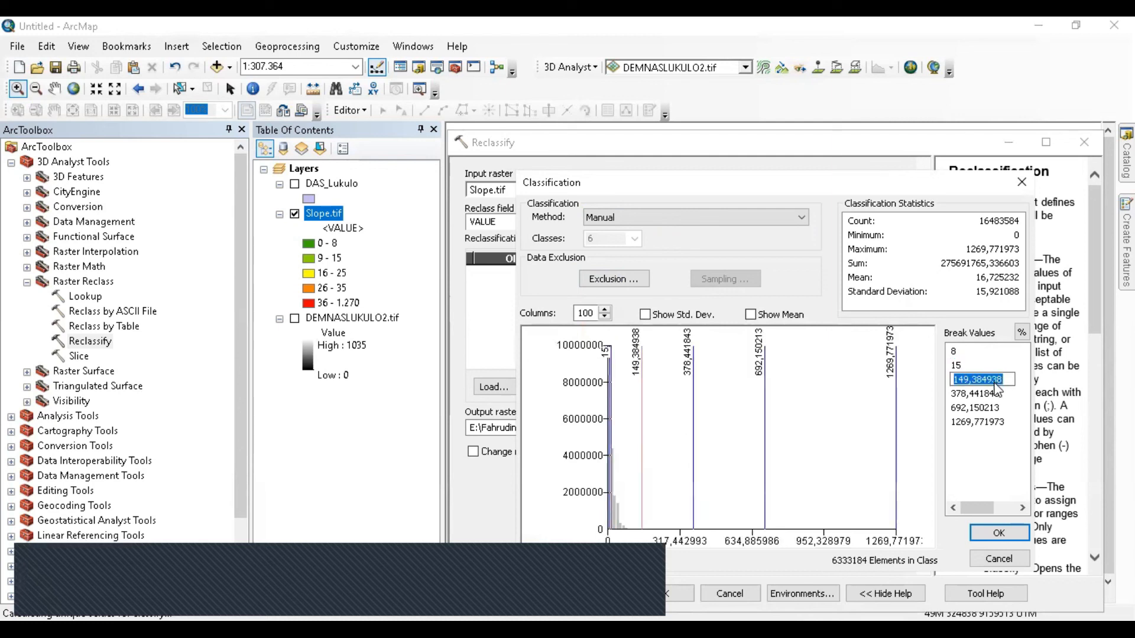
{"action": "type", "text": "25"}
{"action": "left_click", "coordinate": [997, 393]}
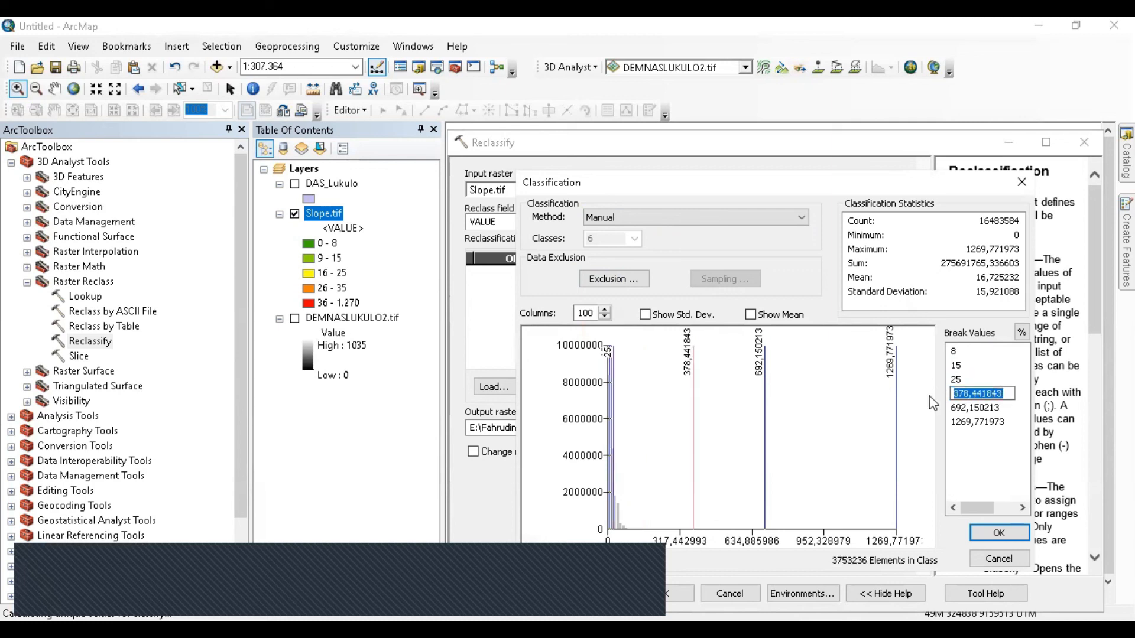
{"action": "type", "text": "35"}
{"action": "left_click", "coordinate": [1000, 408]}
{"action": "left_click", "coordinate": [1003, 407]}
{"action": "left_click_drag", "start_coordinate": [1003, 407], "coordinate": [916, 414]}
{"action": "type", "text": "45"}
{"action": "key", "text": "Return"}
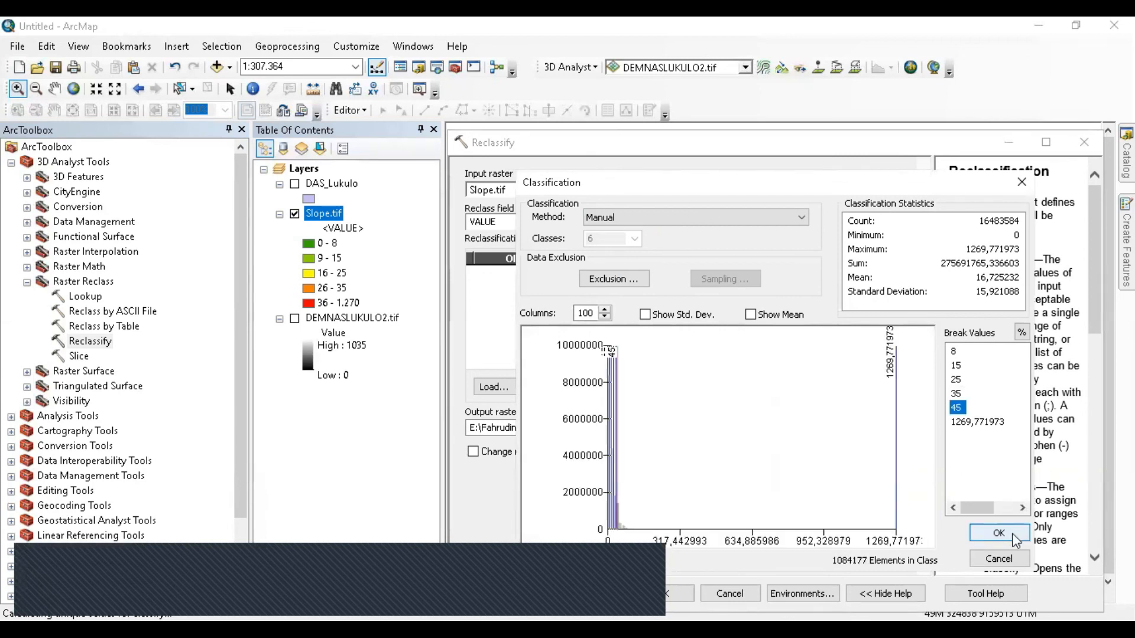
{"action": "left_click", "coordinate": [1011, 535]}
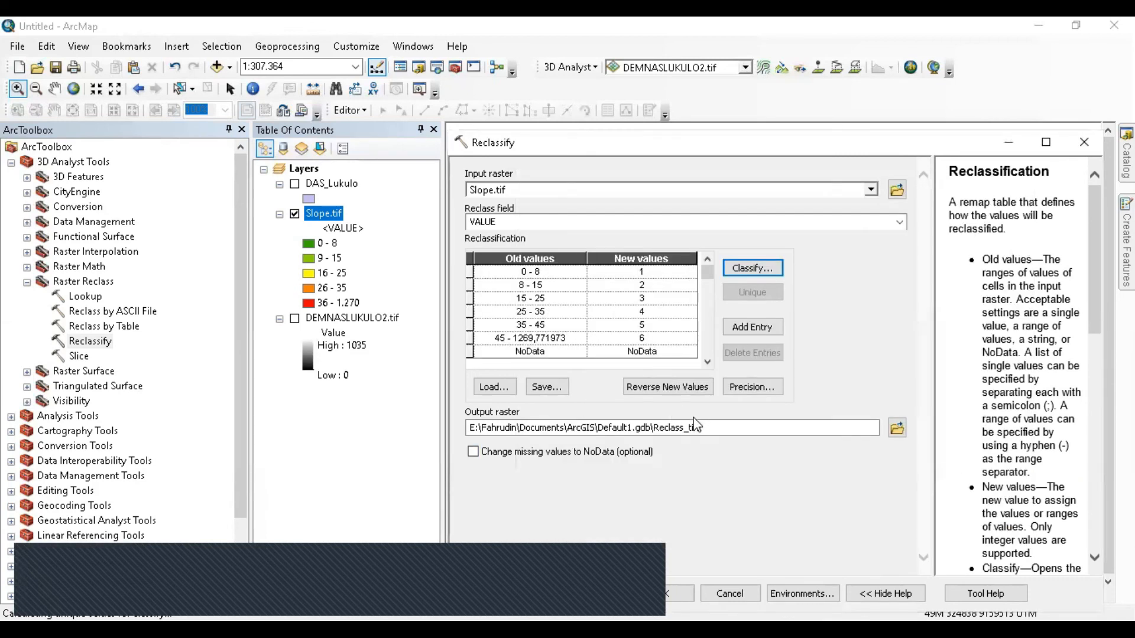
Step: Run the reclassification with Slope_reclass.tif in the SIg Terapan Raster folder as output, and hide the Slope.tif layer
{"action": "left_click", "coordinate": [897, 428]}
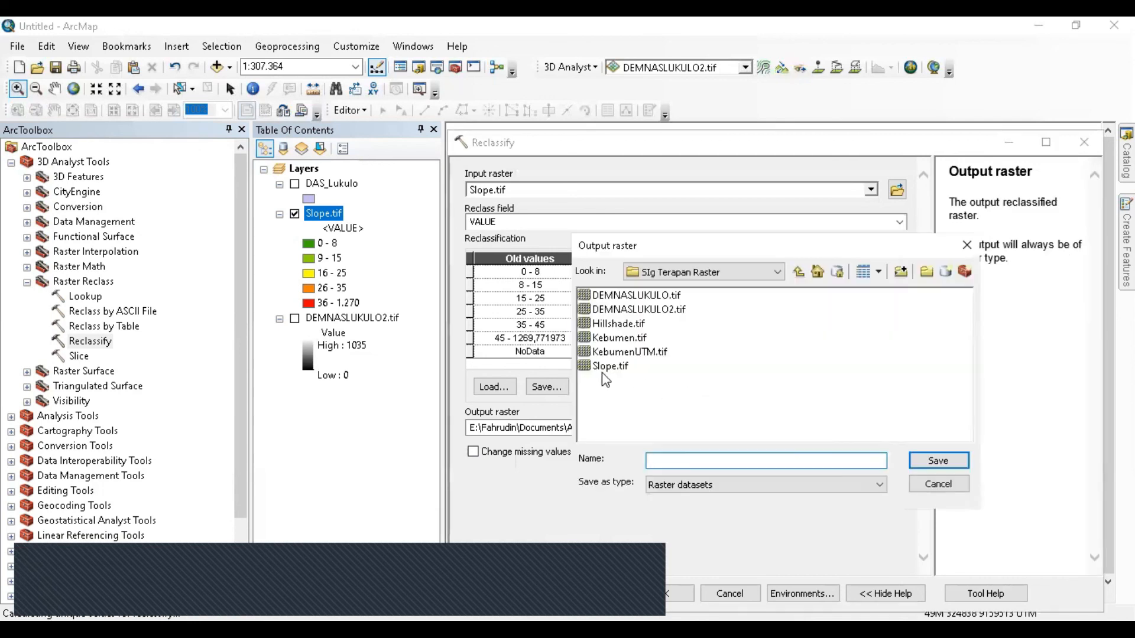
{"action": "type", "text": "Slope_reclass"}
{"action": "left_click", "coordinate": [928, 457]}
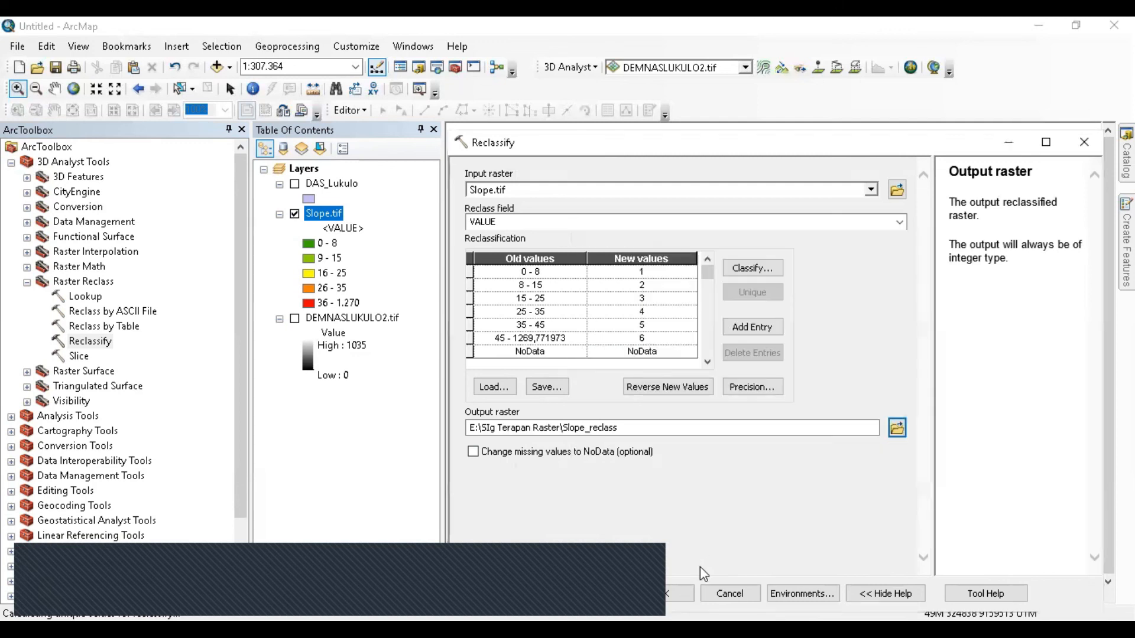
{"action": "left_click", "coordinate": [665, 432]}
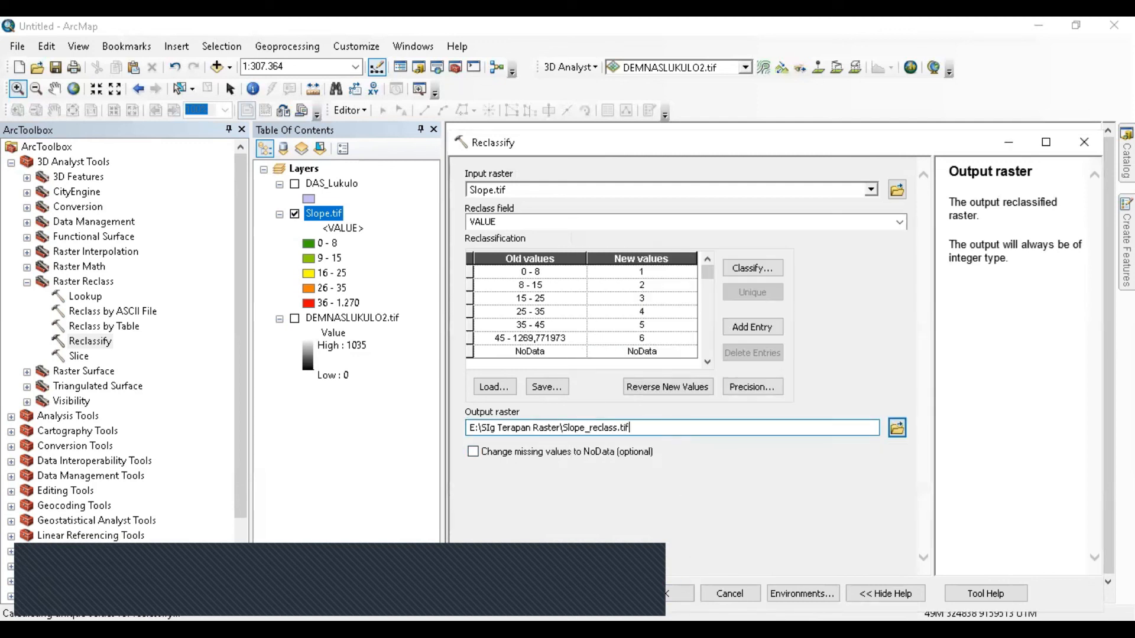
{"action": "left_click", "coordinate": [668, 595]}
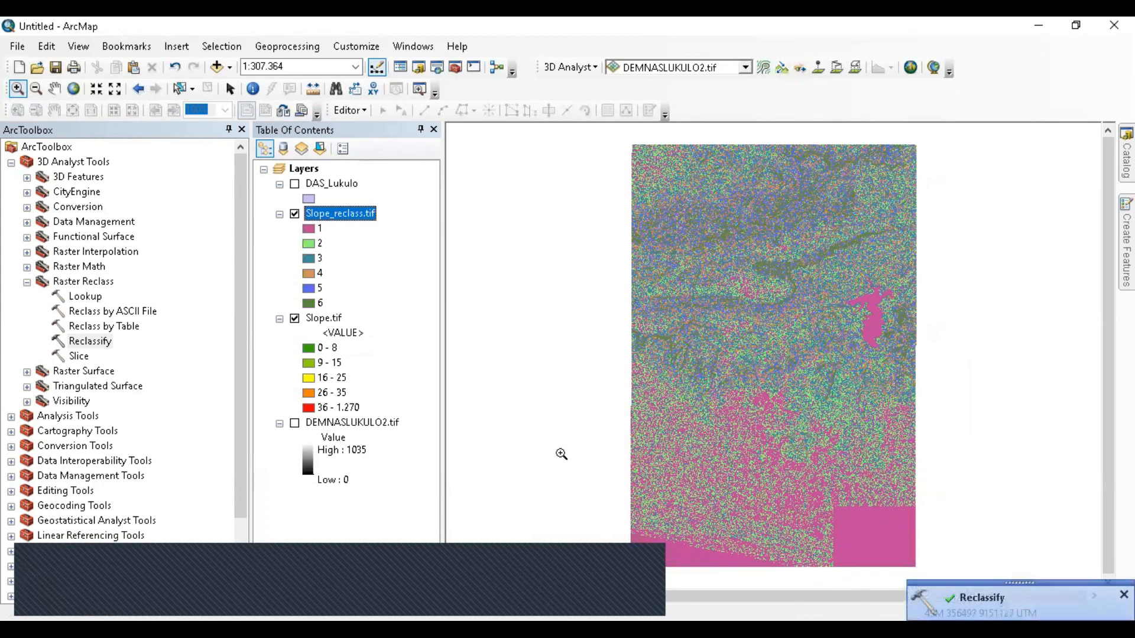
{"action": "left_click", "coordinate": [294, 318]}
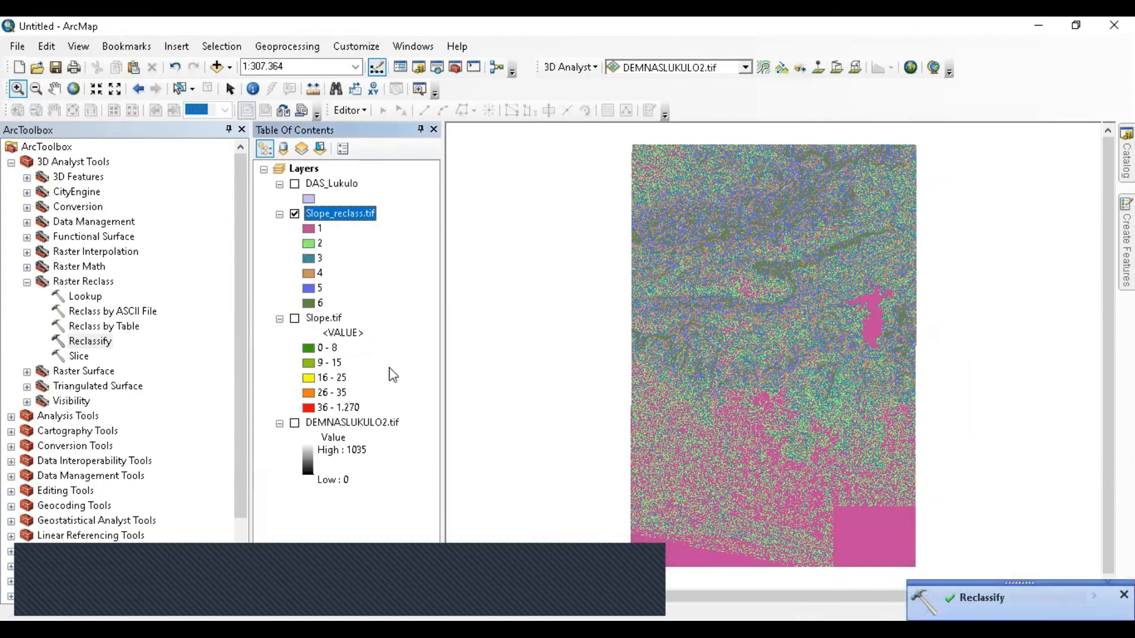
{"action": "left_click", "coordinate": [1123, 595]}
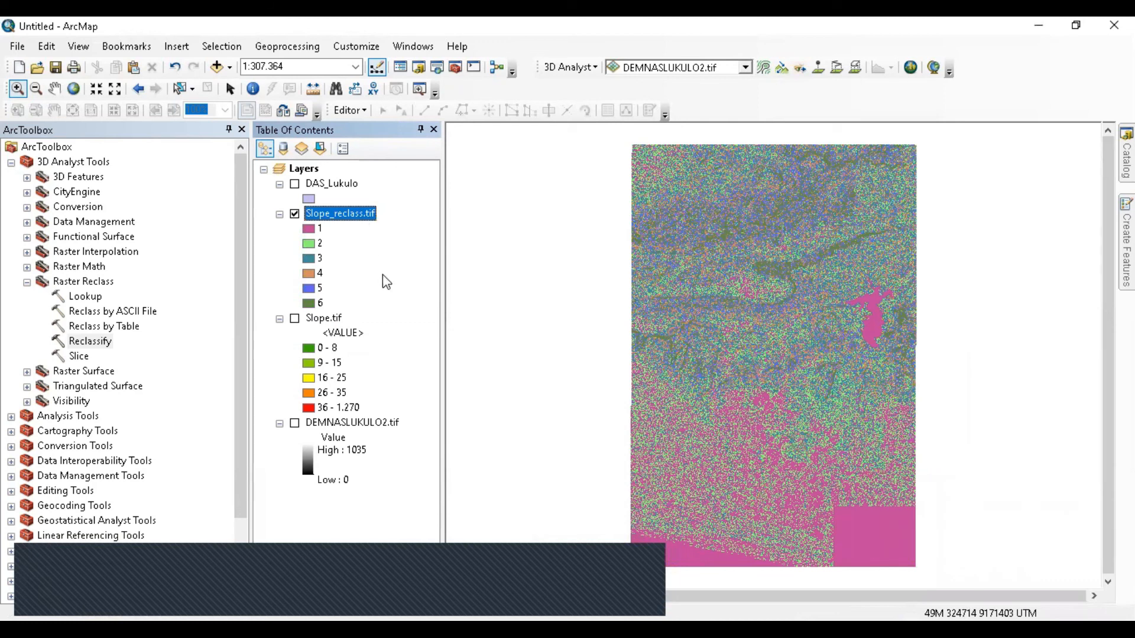
{"action": "right_click", "coordinate": [336, 214]}
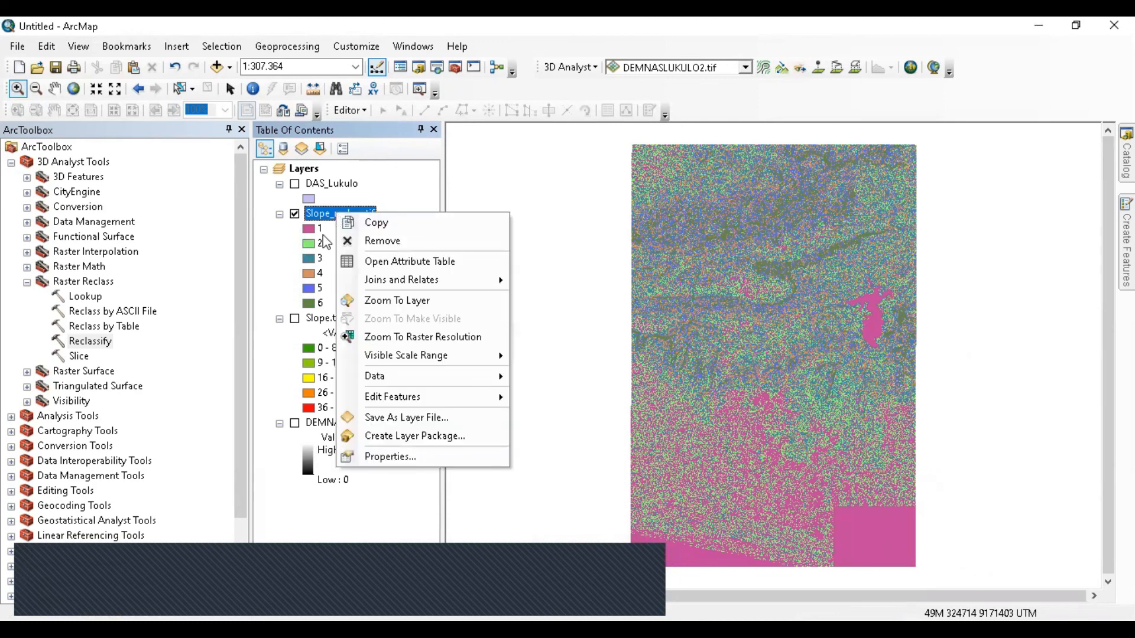
{"action": "left_click", "coordinate": [320, 229]}
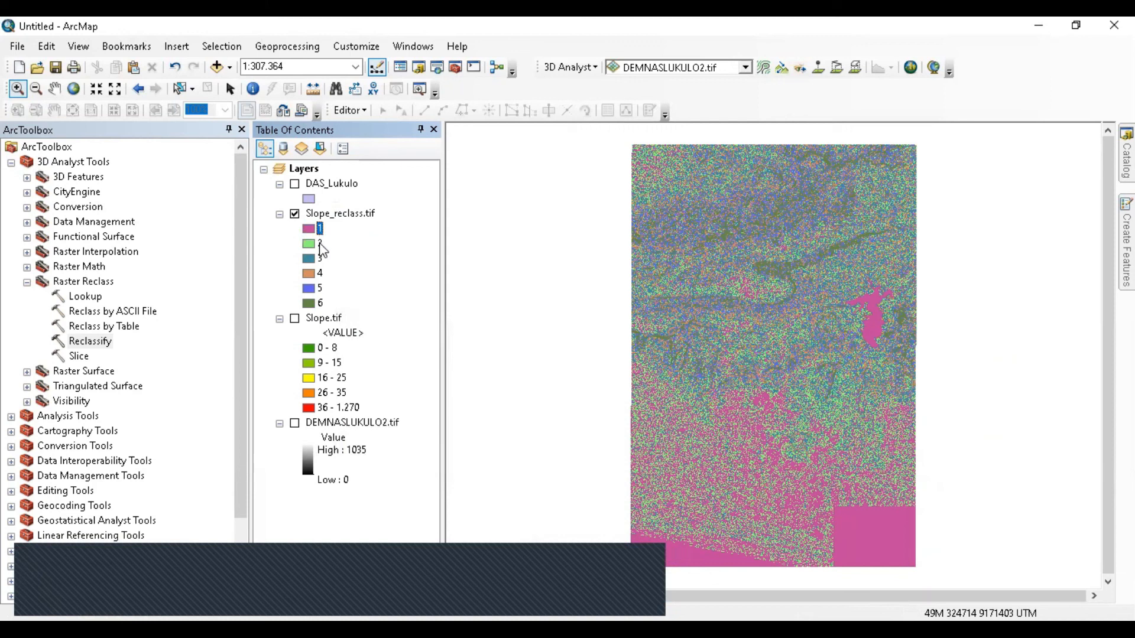
{"action": "left_click", "coordinate": [320, 258]}
{"action": "left_click", "coordinate": [320, 273]}
{"action": "left_click", "coordinate": [320, 303]}
{"action": "right_click", "coordinate": [352, 214]}
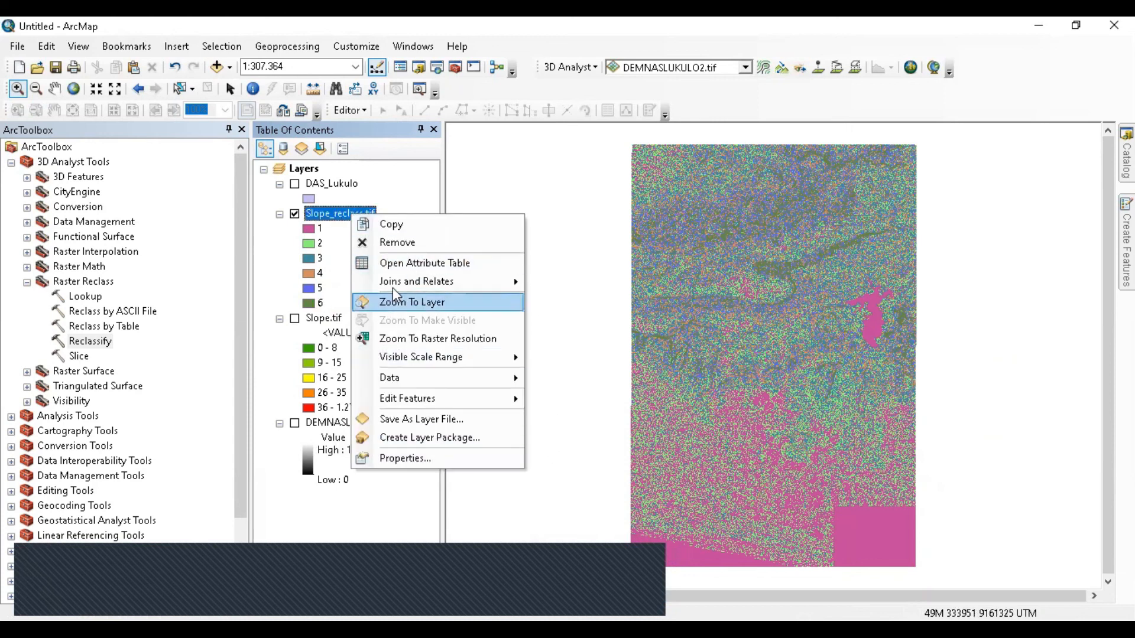
{"action": "left_click", "coordinate": [547, 48]}
Step: Examine the reclassified slope cells of Slope_reclass.tif up close and over a wider area
{"action": "left_click_drag", "start_coordinate": [702, 367], "coordinate": [912, 489]}
{"action": "left_click_drag", "start_coordinate": [697, 307], "coordinate": [834, 431]}
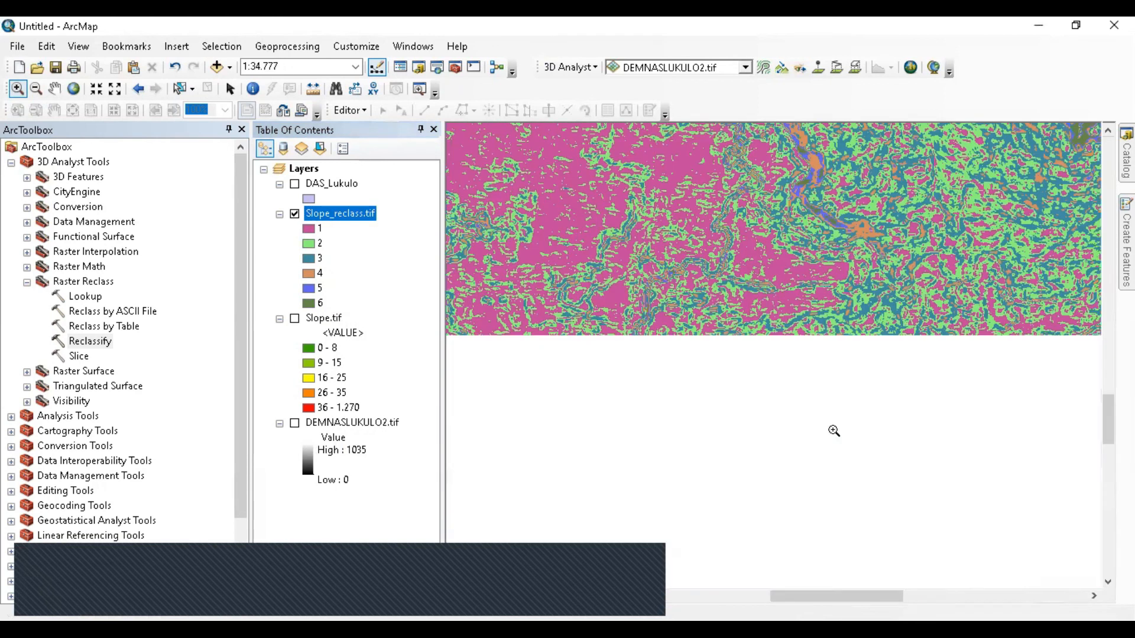
{"action": "left_click_drag", "start_coordinate": [599, 213], "coordinate": [848, 392]}
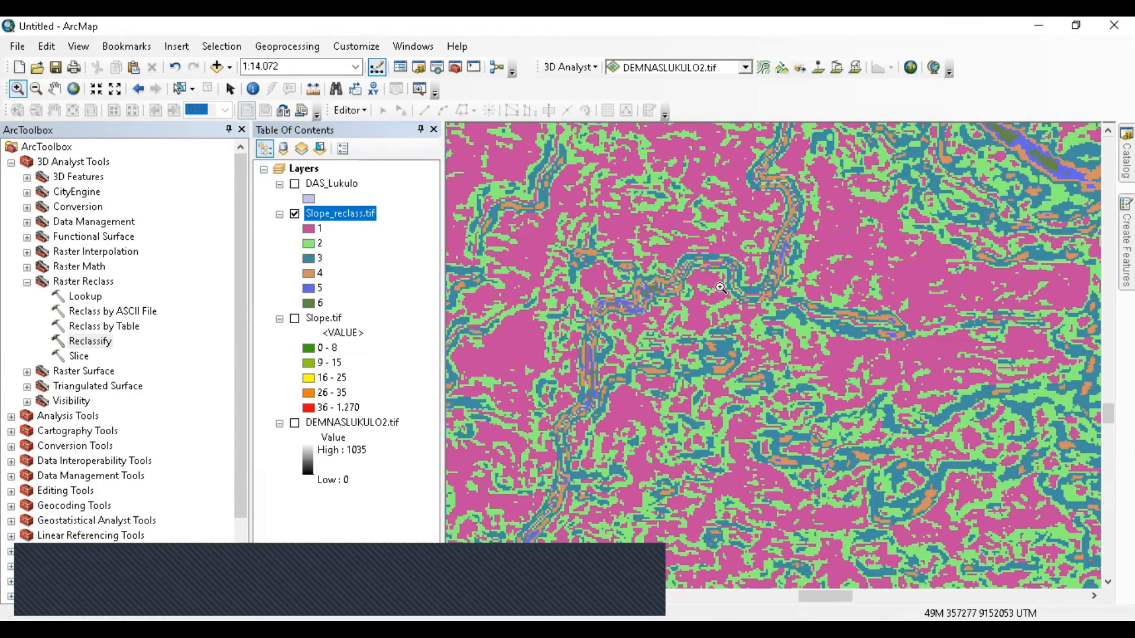
{"action": "left_click_drag", "start_coordinate": [809, 230], "coordinate": [922, 312]}
{"action": "left_click_drag", "start_coordinate": [542, 236], "coordinate": [721, 381]}
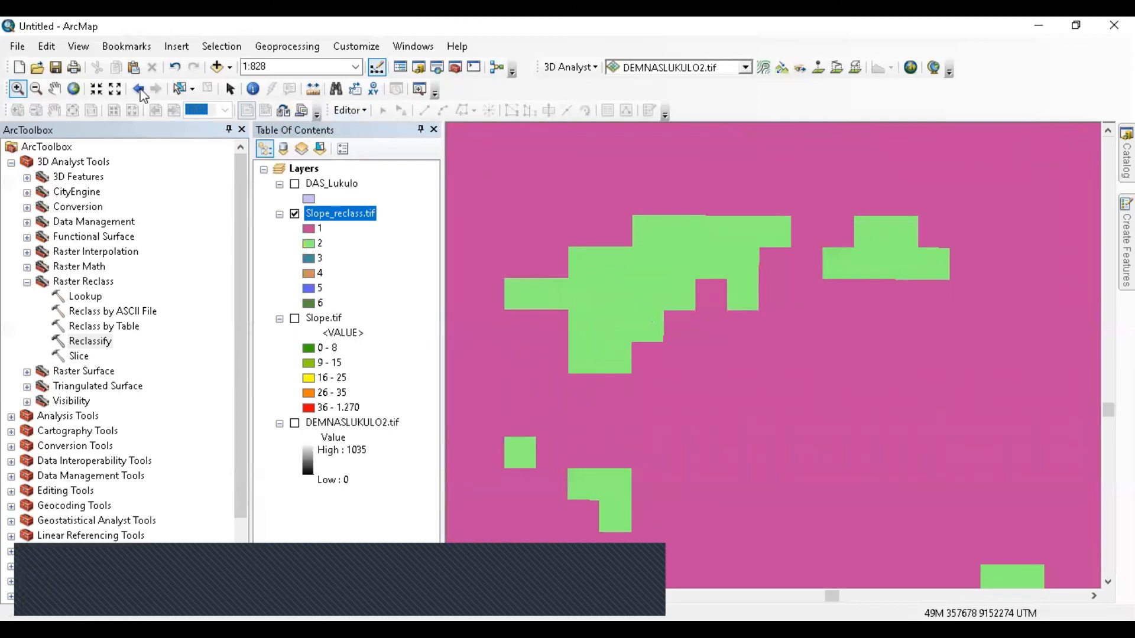
{"action": "left_click", "coordinate": [115, 89]}
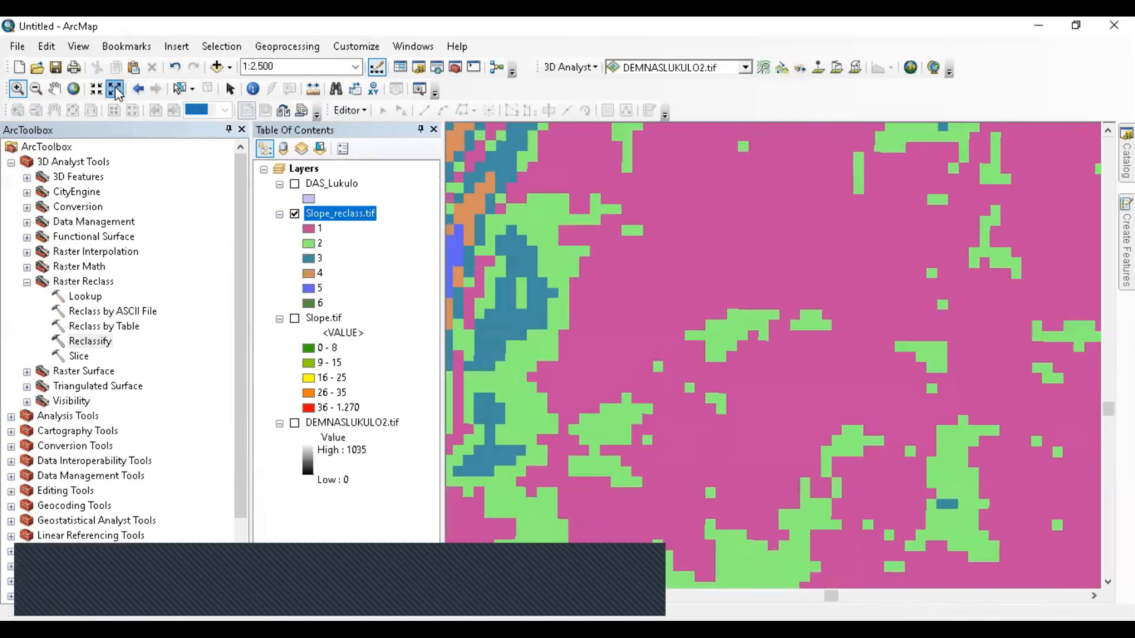
{"action": "left_click", "coordinate": [116, 90]}
{"action": "left_click", "coordinate": [116, 90]}
{"action": "left_click", "coordinate": [116, 90]}
{"action": "left_click", "coordinate": [115, 90]}
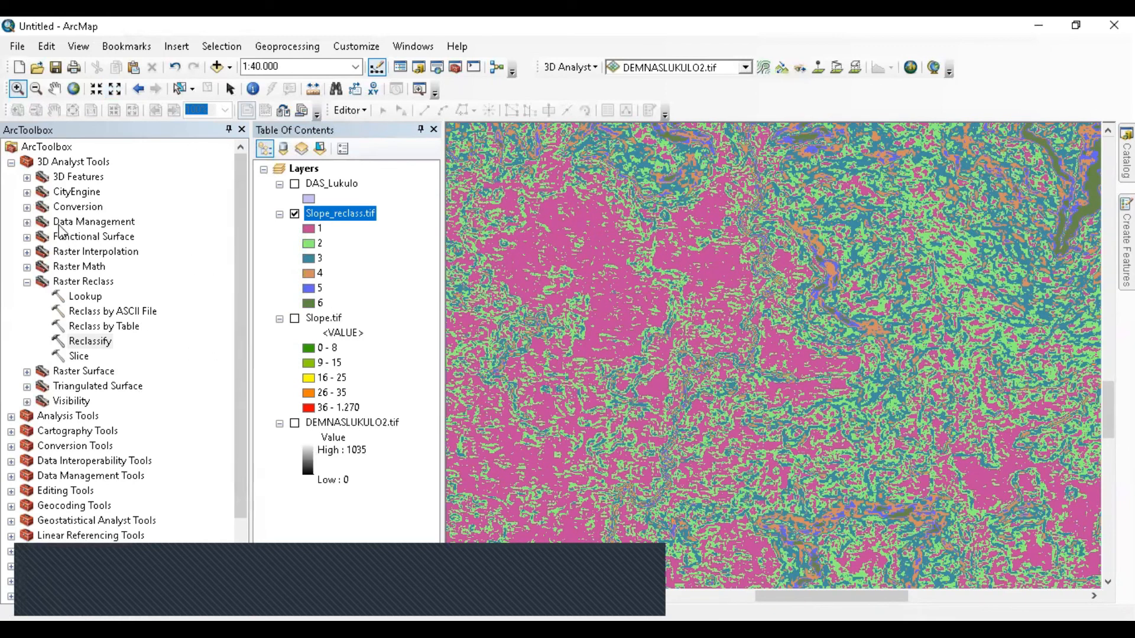
Step: Search the Spatial Analyst toolsets for a tool that simplifies the reclassified raster
{"action": "left_click", "coordinate": [27, 282]}
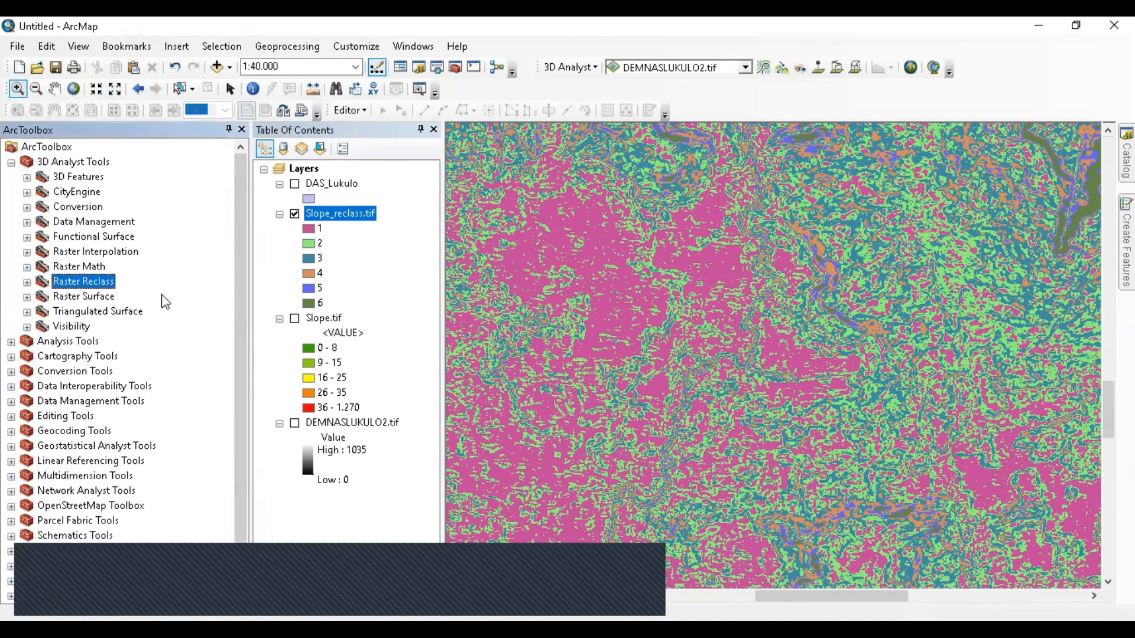
{"action": "scroll", "coordinate": [142, 408], "scroll_direction": "down", "scroll_amount": 1}
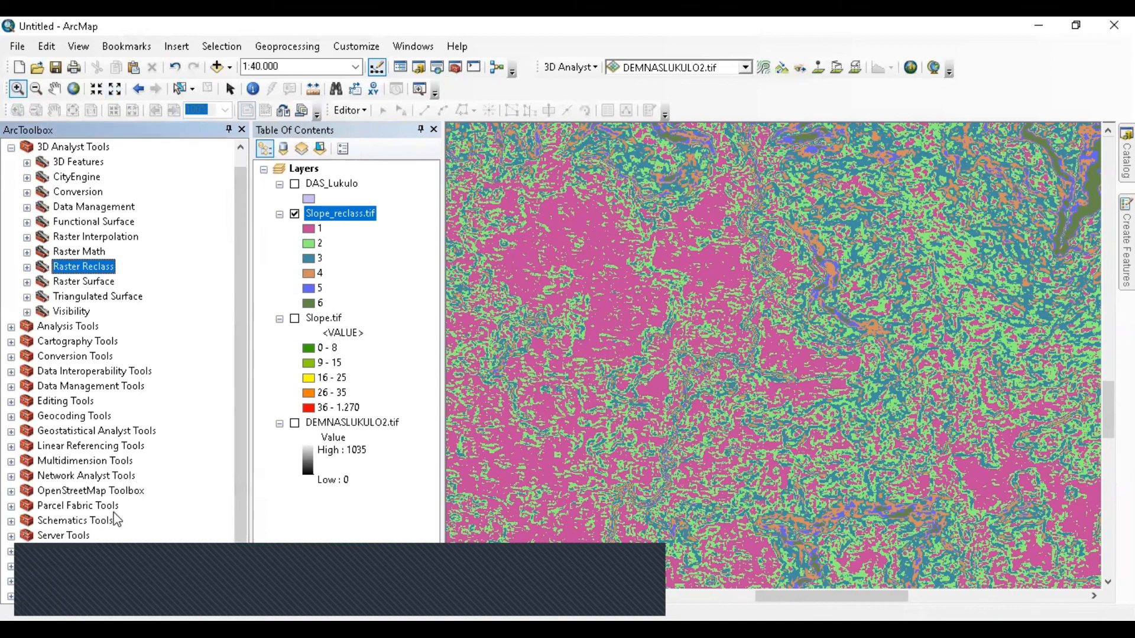
{"action": "double_click", "coordinate": [102, 565]}
{"action": "scroll", "coordinate": [133, 471], "scroll_direction": "down", "scroll_amount": 1}
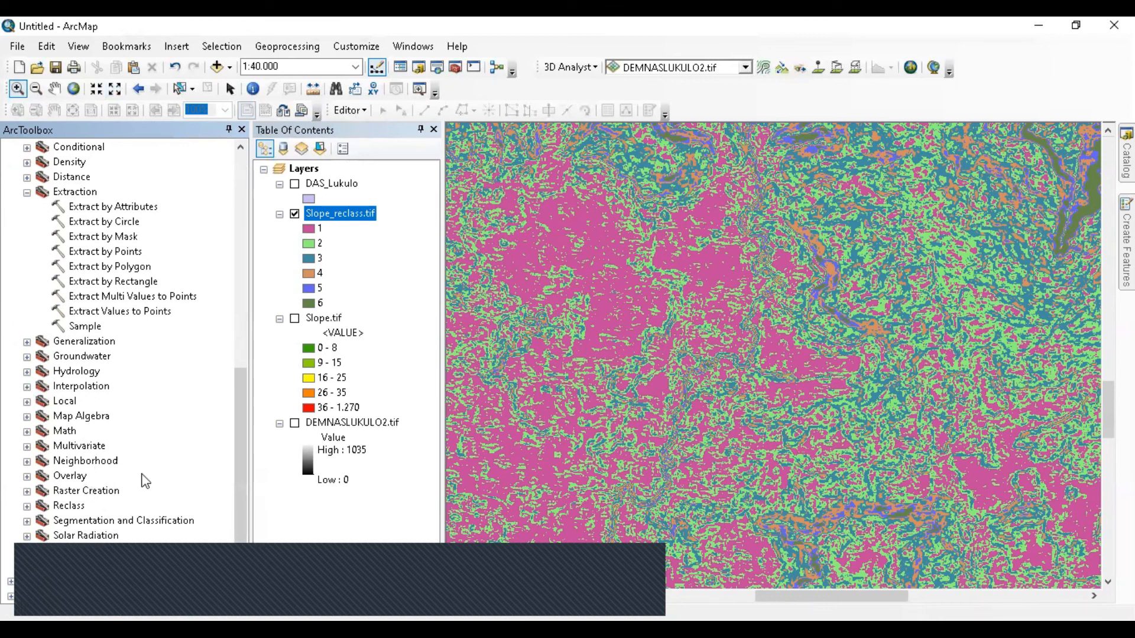
{"action": "scroll", "coordinate": [145, 482], "scroll_direction": "up", "scroll_amount": 1}
{"action": "left_click", "coordinate": [26, 237]}
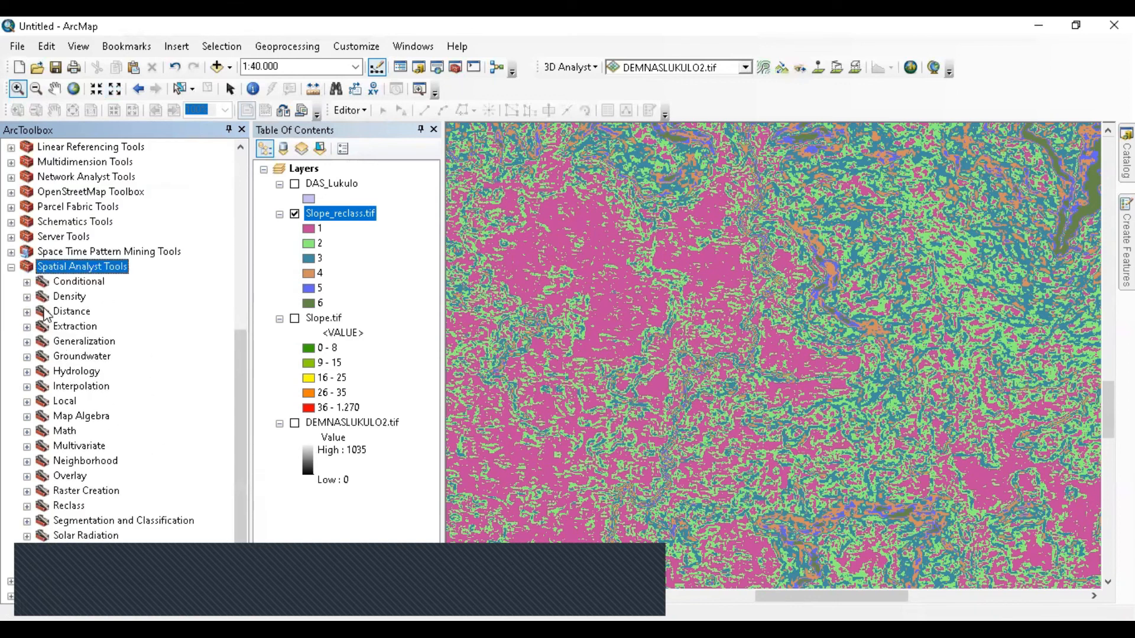
Step: Look through the Generalization and Raster toolsets of Data Management Tools for a raster generalization tool
{"action": "scroll", "coordinate": [59, 313], "scroll_direction": "up", "scroll_amount": 2}
{"action": "scroll", "coordinate": [62, 312], "scroll_direction": "up", "scroll_amount": 2}
{"action": "double_click", "coordinate": [93, 267]}
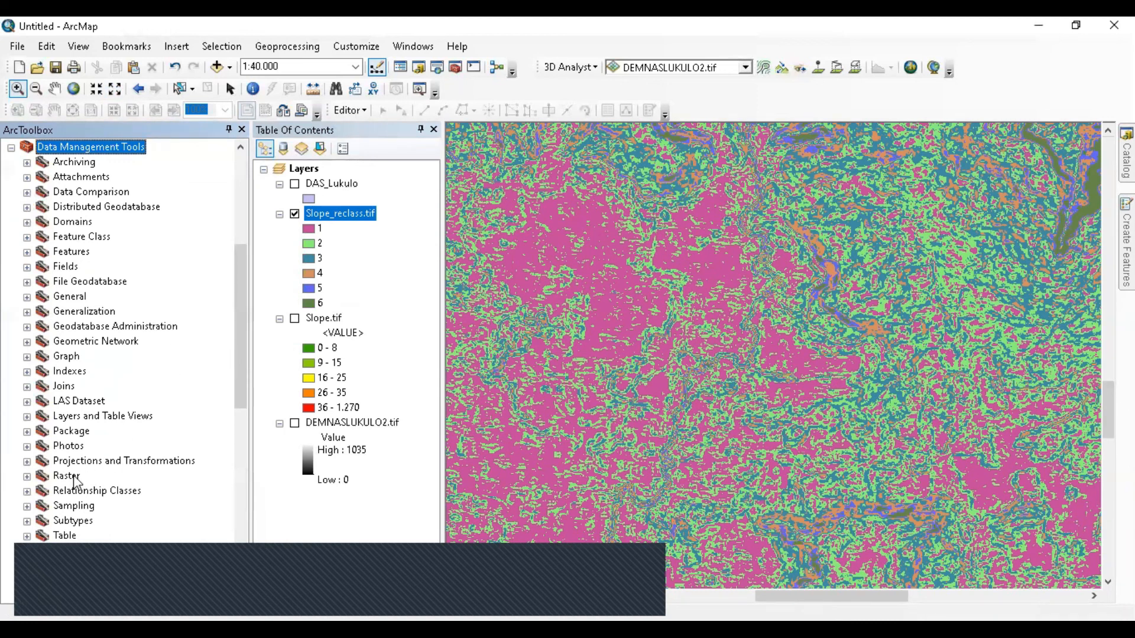
{"action": "double_click", "coordinate": [107, 311]}
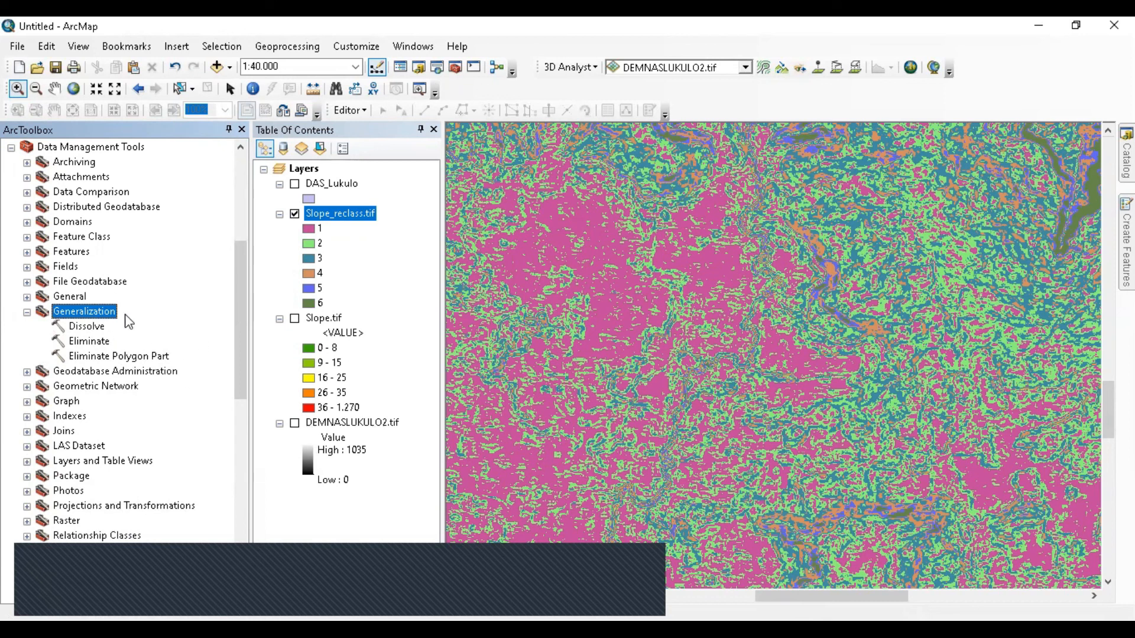
{"action": "scroll", "coordinate": [100, 455], "scroll_direction": "down", "scroll_amount": 2}
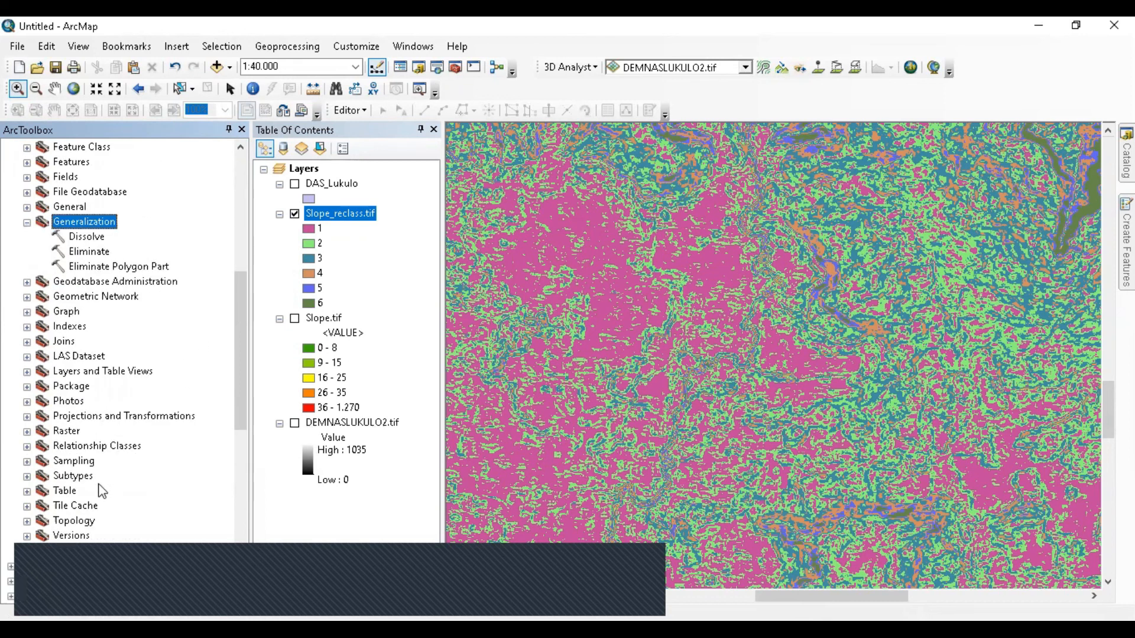
{"action": "double_click", "coordinate": [75, 432]}
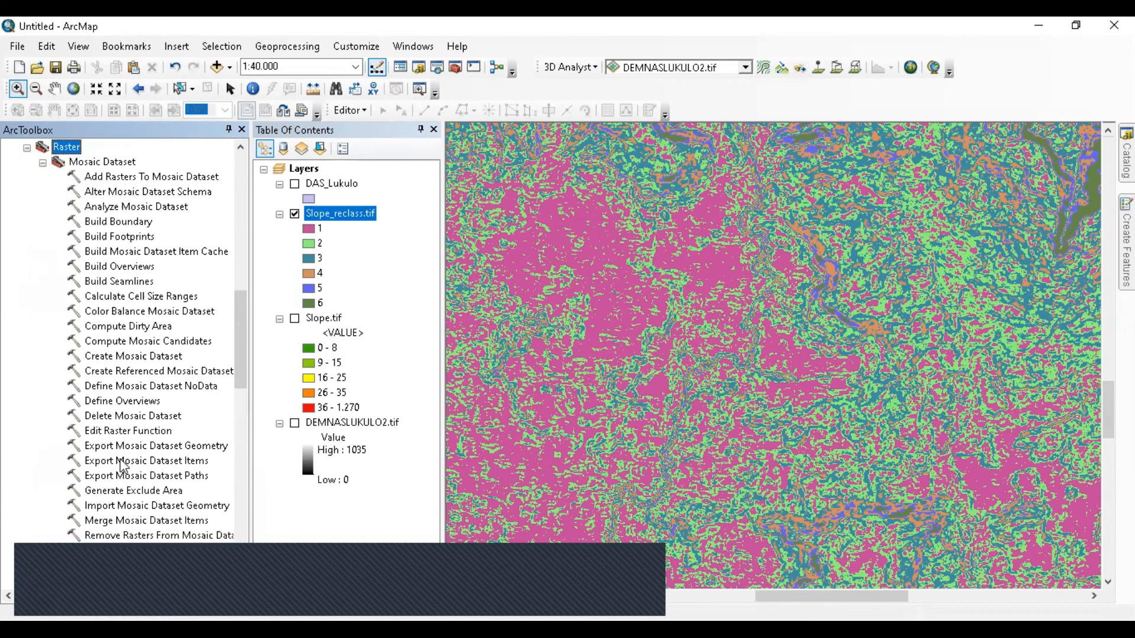
{"action": "scroll", "coordinate": [121, 464], "scroll_direction": "down", "scroll_amount": 2}
{"action": "scroll", "coordinate": [142, 491], "scroll_direction": "down", "scroll_amount": 3}
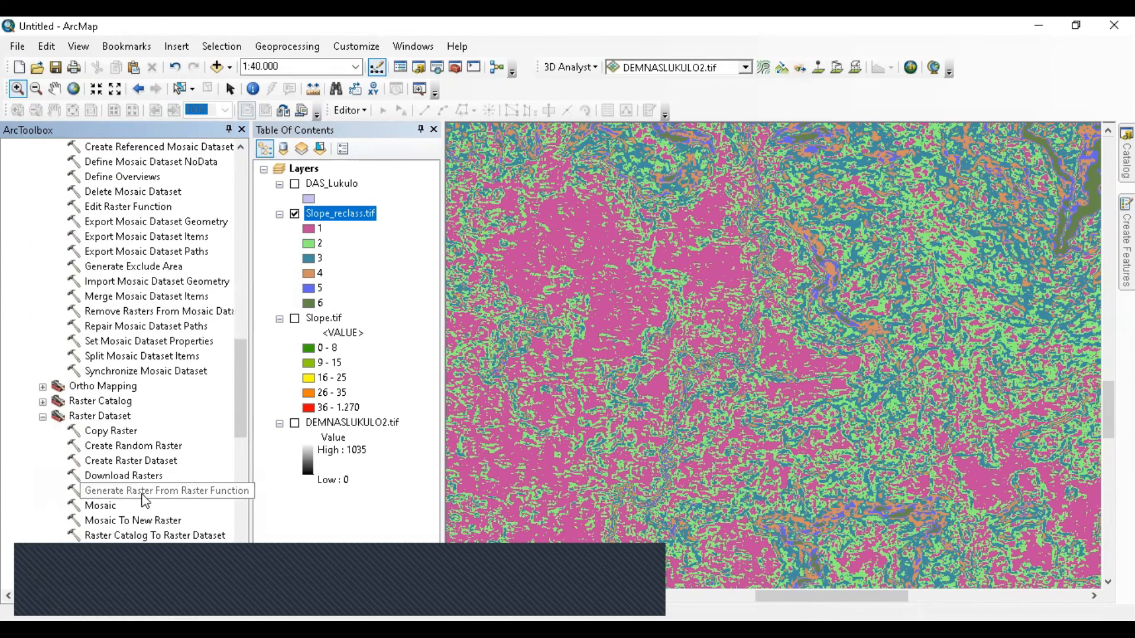
{"action": "double_click", "coordinate": [59, 417]}
{"action": "scroll", "coordinate": [121, 467], "scroll_direction": "down", "scroll_amount": 1}
{"action": "scroll", "coordinate": [119, 470], "scroll_direction": "down", "scroll_amount": 7}
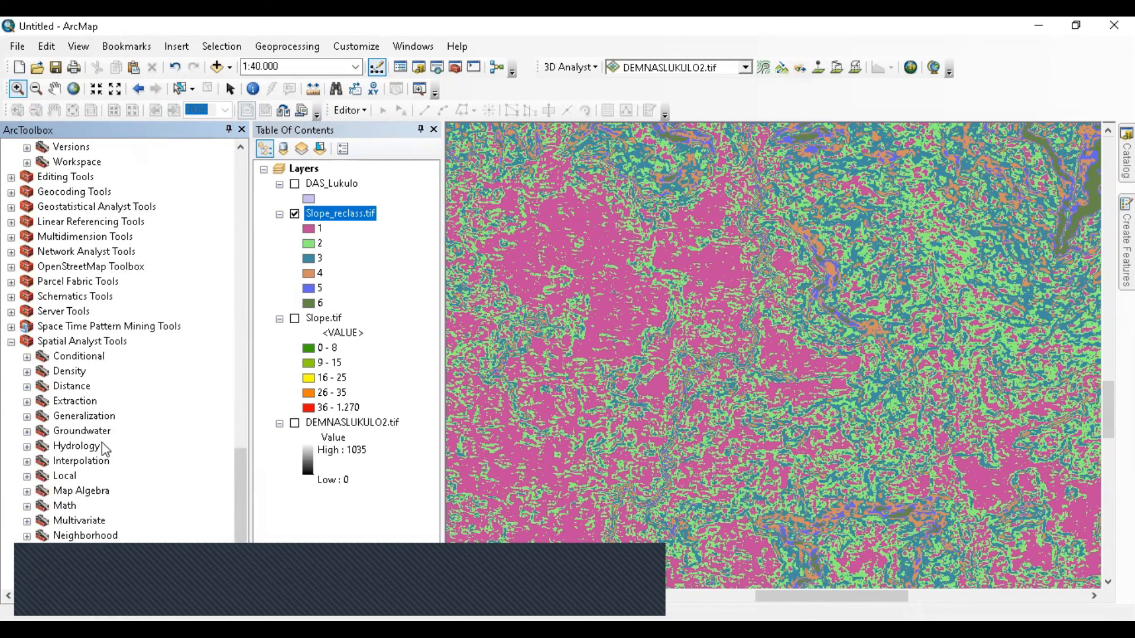
Step: Review the tools in the Generalization toolset of Spatial Analyst, including Aggregate, Boundary Clean, Majority Filter, Nibble, Region Group and Shrink
{"action": "double_click", "coordinate": [84, 415]}
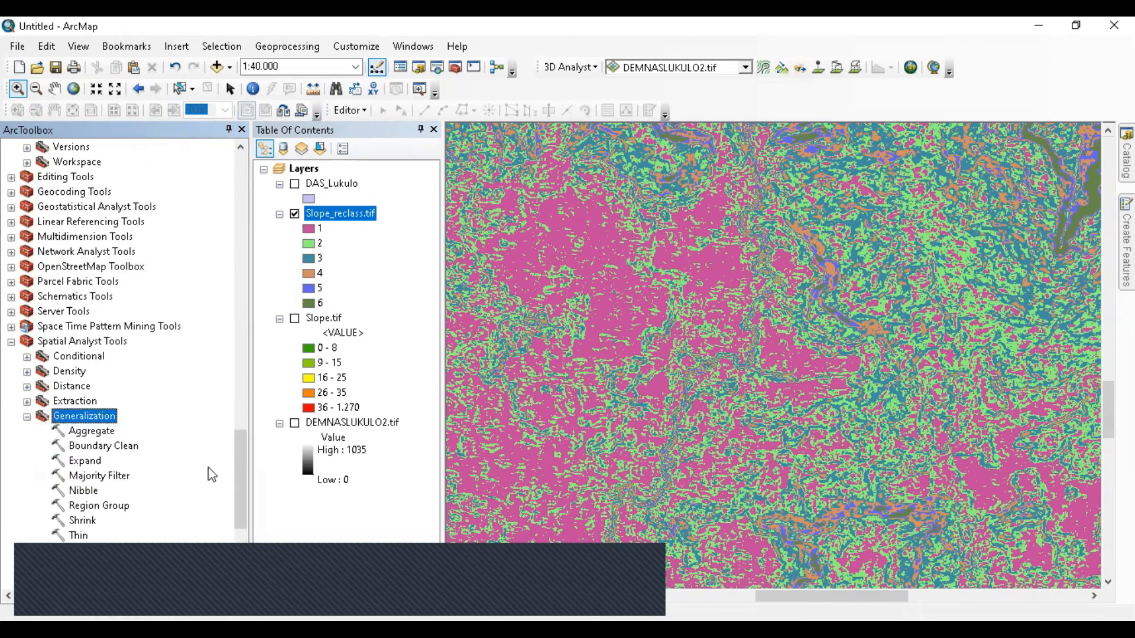
{"action": "left_click", "coordinate": [101, 341]}
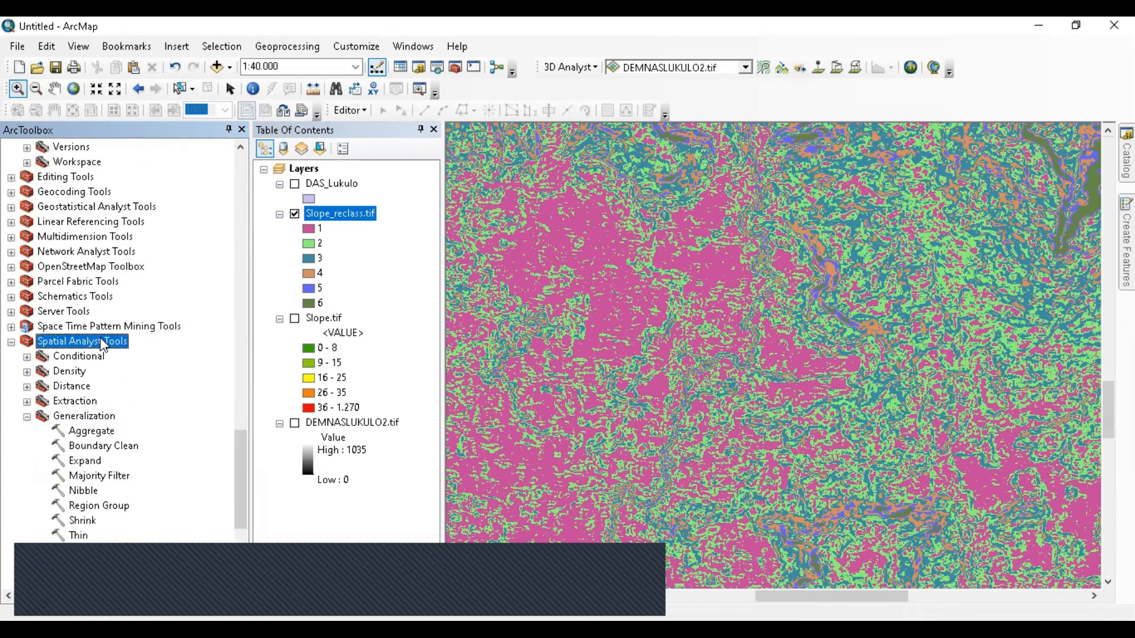
{"action": "left_click", "coordinate": [84, 419]}
{"action": "left_click", "coordinate": [94, 464]}
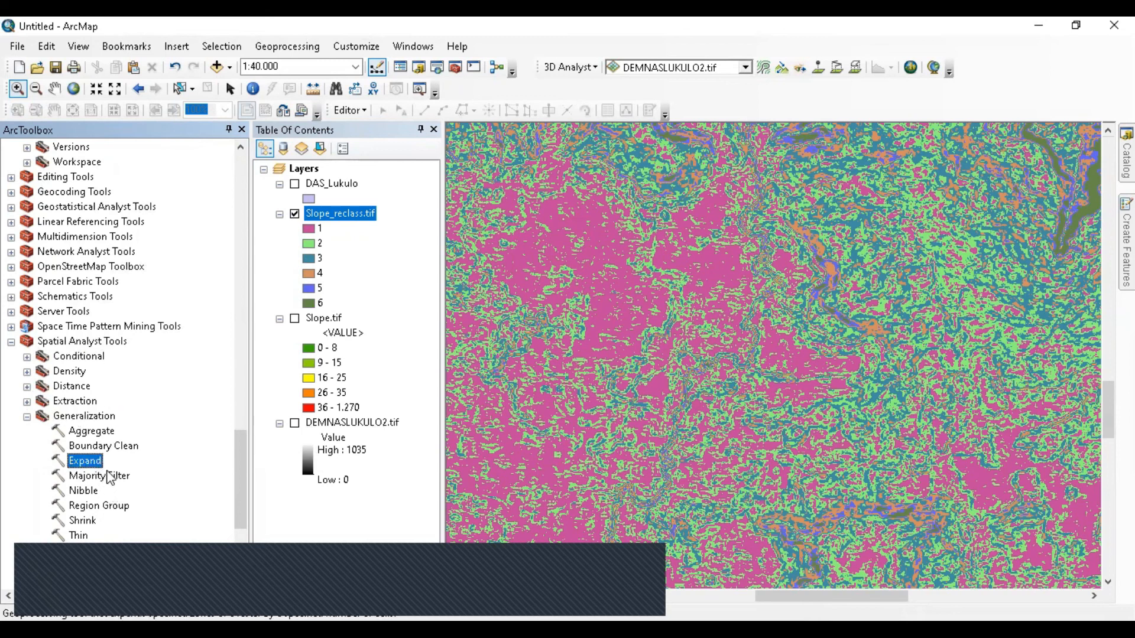
{"action": "left_click", "coordinate": [105, 437]}
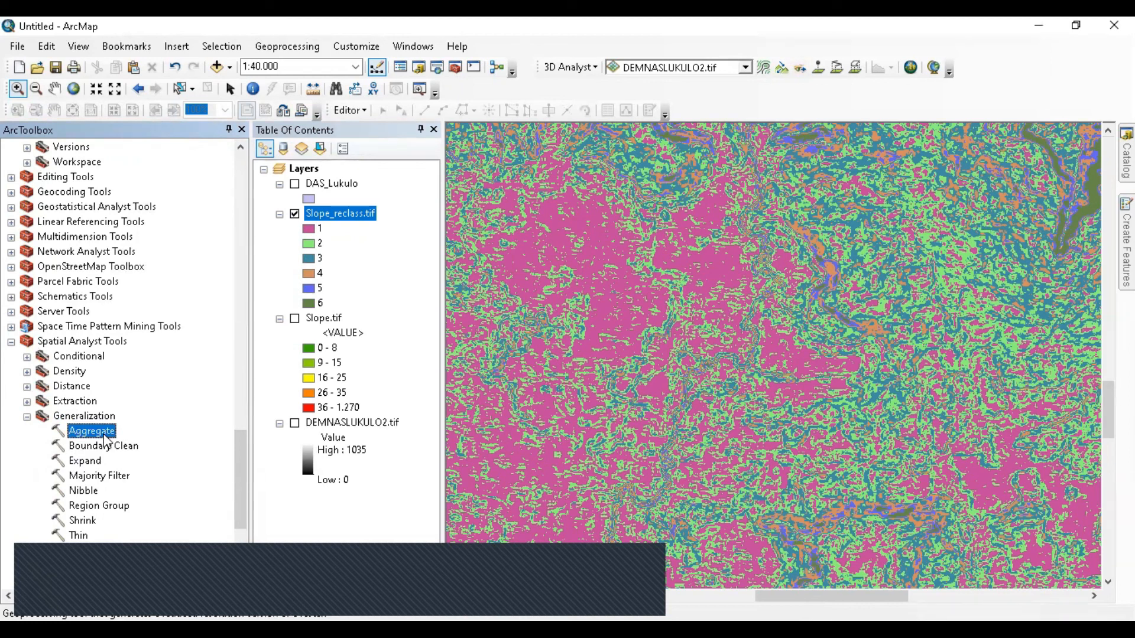
{"action": "left_click", "coordinate": [105, 449]}
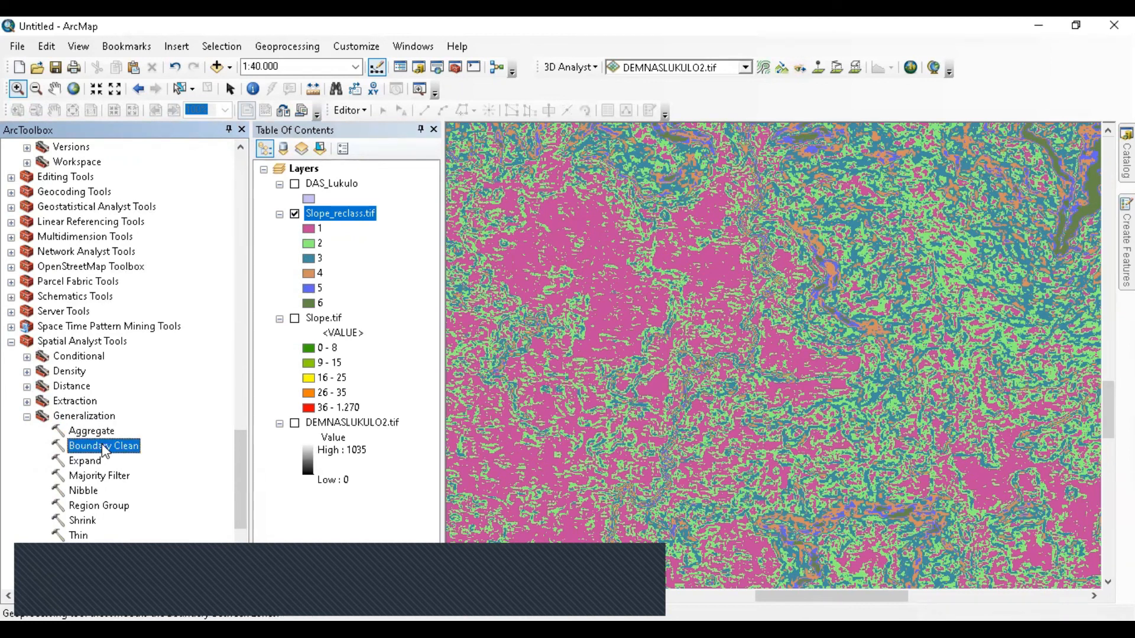
{"action": "left_click", "coordinate": [97, 476]}
{"action": "left_click", "coordinate": [83, 490]}
{"action": "left_click", "coordinate": [88, 505]}
{"action": "left_click", "coordinate": [83, 520]}
{"action": "left_click", "coordinate": [102, 477]}
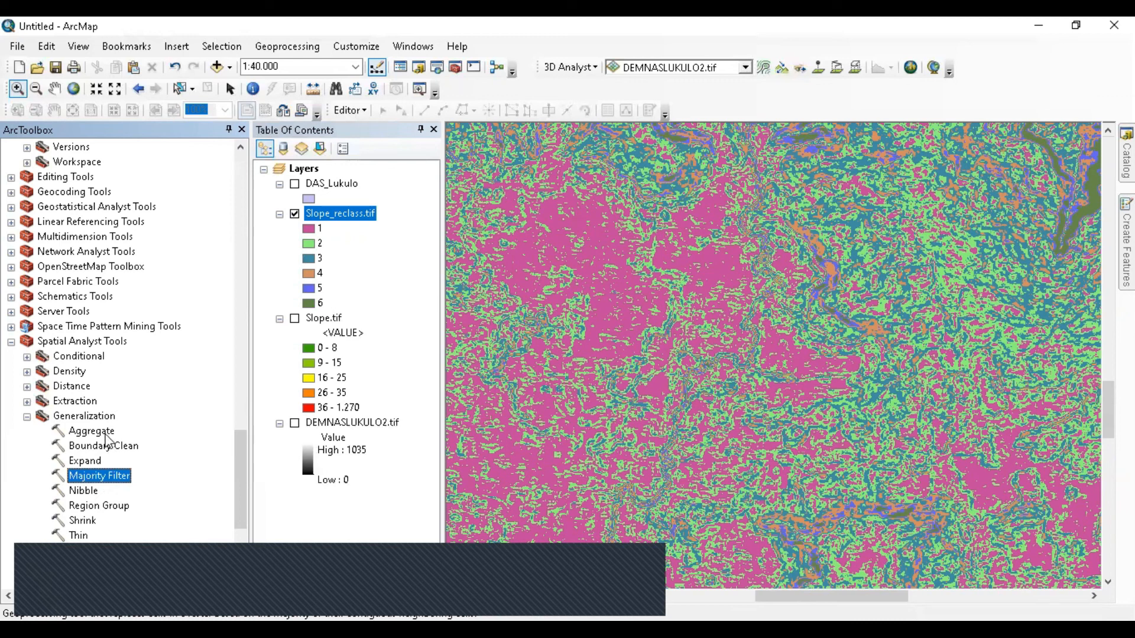
{"action": "left_click", "coordinate": [105, 434]}
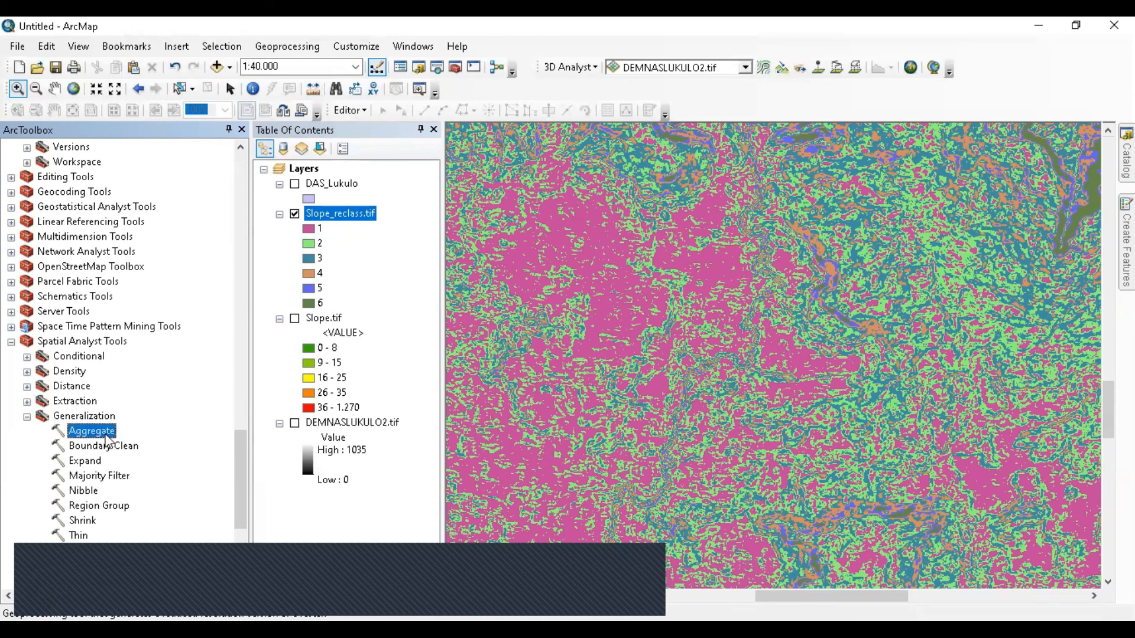
Step: Set up Aggregate with Slope_reclass.tif as input and SlopeGeneral.tif in the SIg Terapan Raster folder as output
{"action": "double_click", "coordinate": [105, 434]}
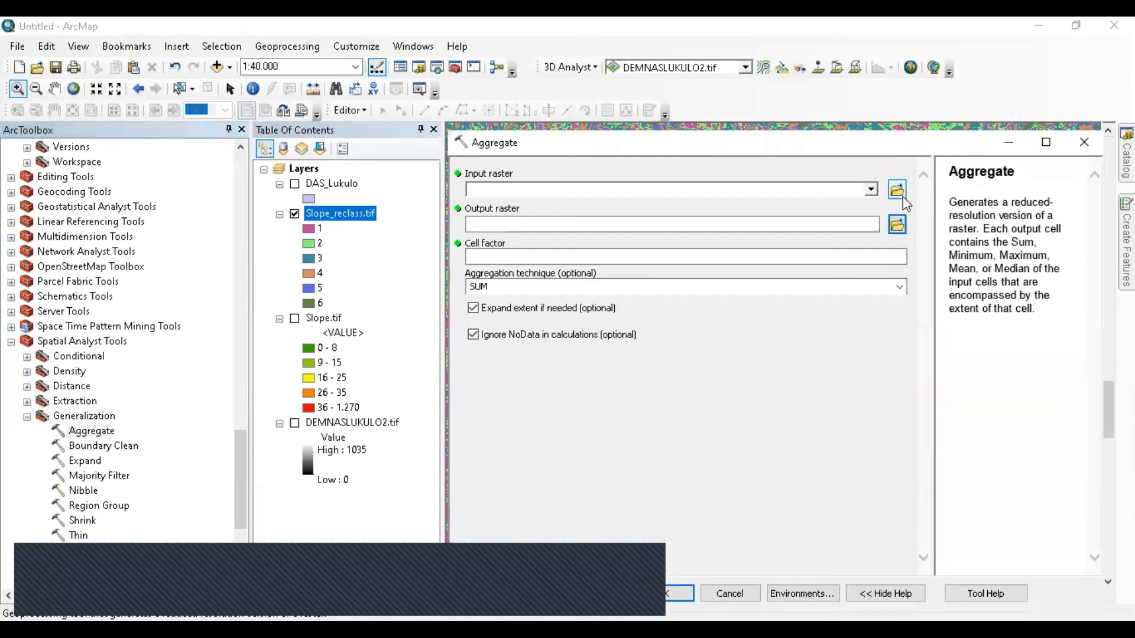
{"action": "left_click", "coordinate": [872, 189]}
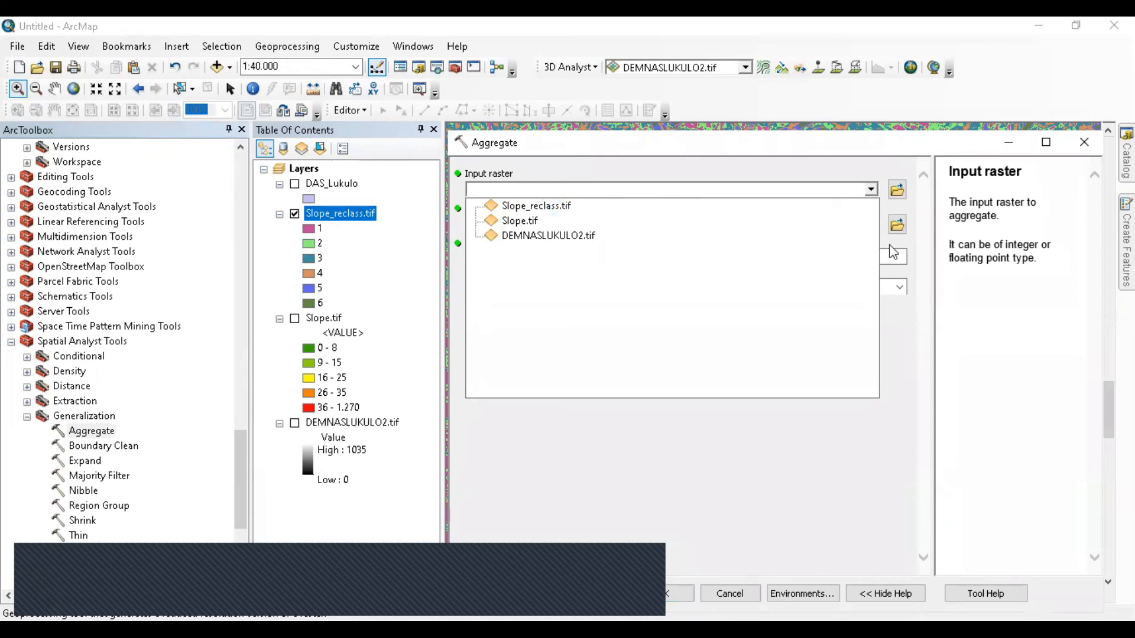
{"action": "left_click", "coordinate": [897, 224]}
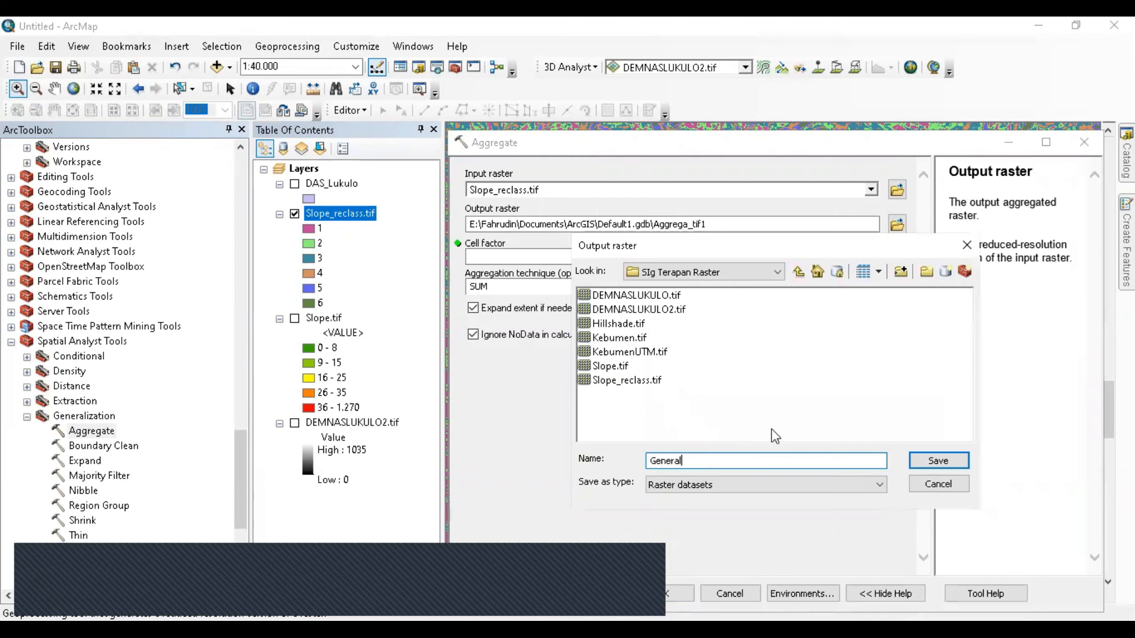
{"action": "type", "text": "Slope"}
{"action": "left_click", "coordinate": [934, 461]}
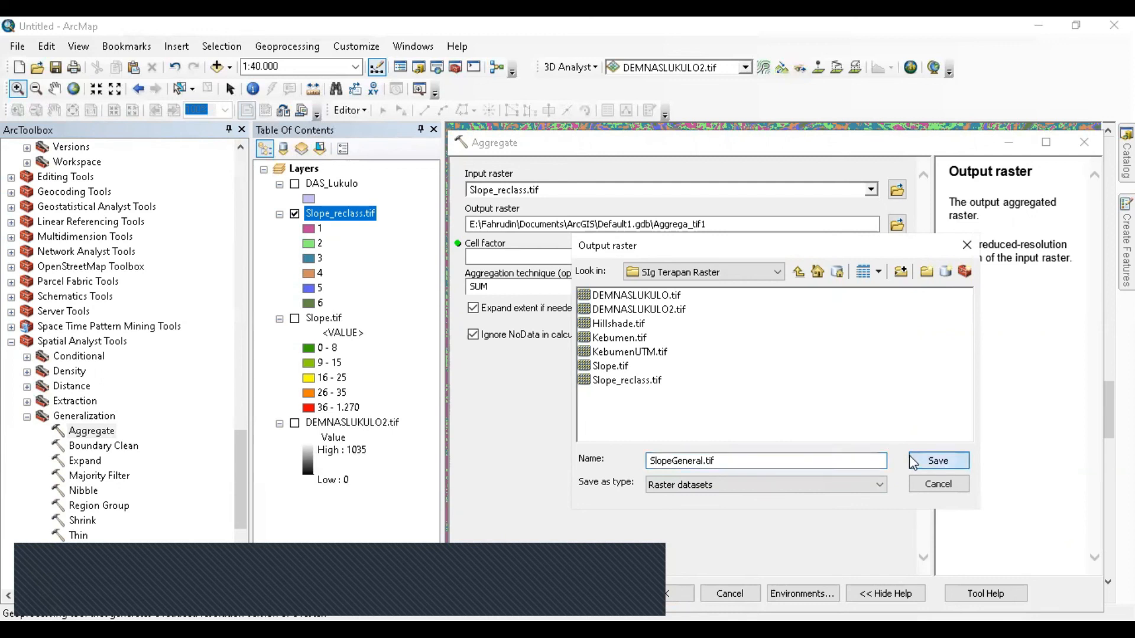
Step: Enter a cell factor of 1, try the MEAN aggregation technique and switch it back to SUM
{"action": "left_click", "coordinate": [725, 261]}
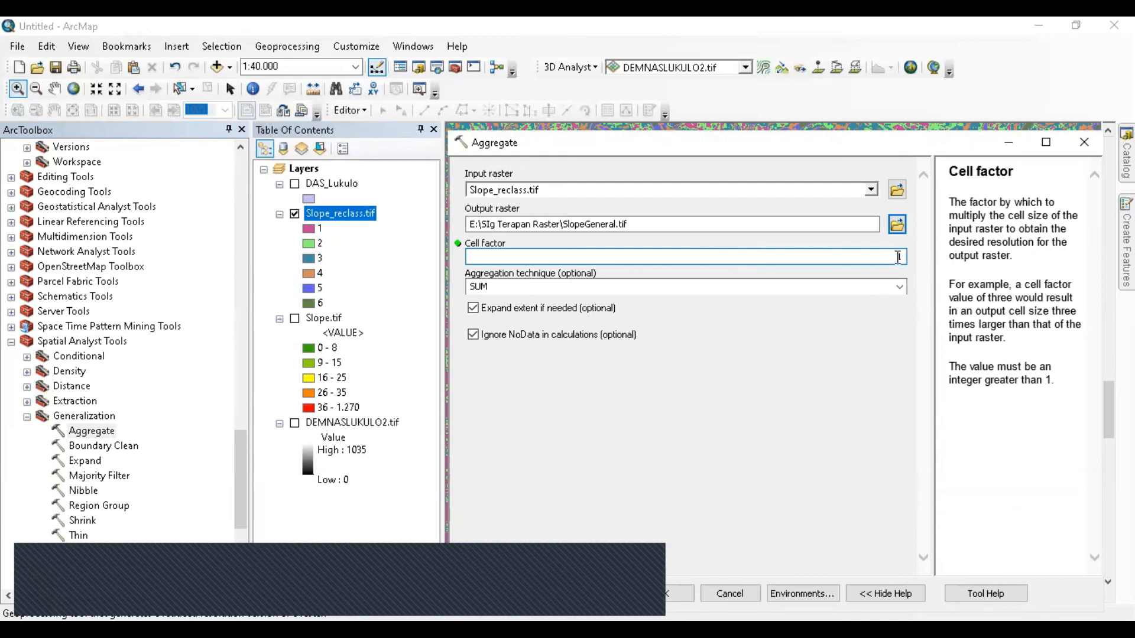
{"action": "left_click_drag", "start_coordinate": [983, 282], "coordinate": [937, 290]}
{"action": "left_click", "coordinate": [1013, 314]}
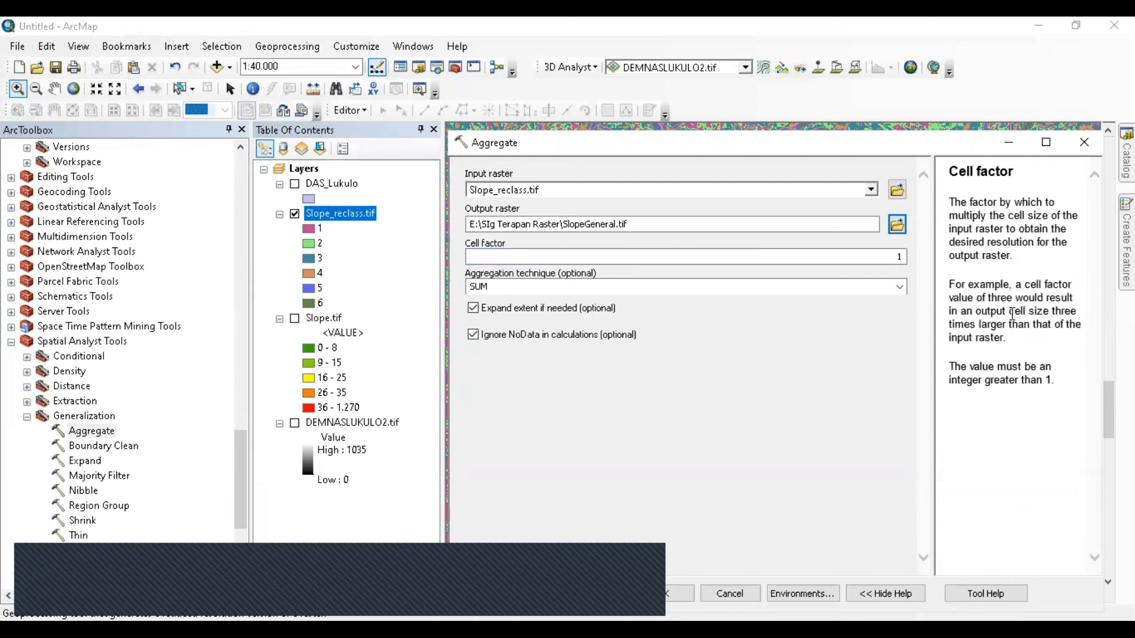
{"action": "left_click", "coordinate": [899, 256]}
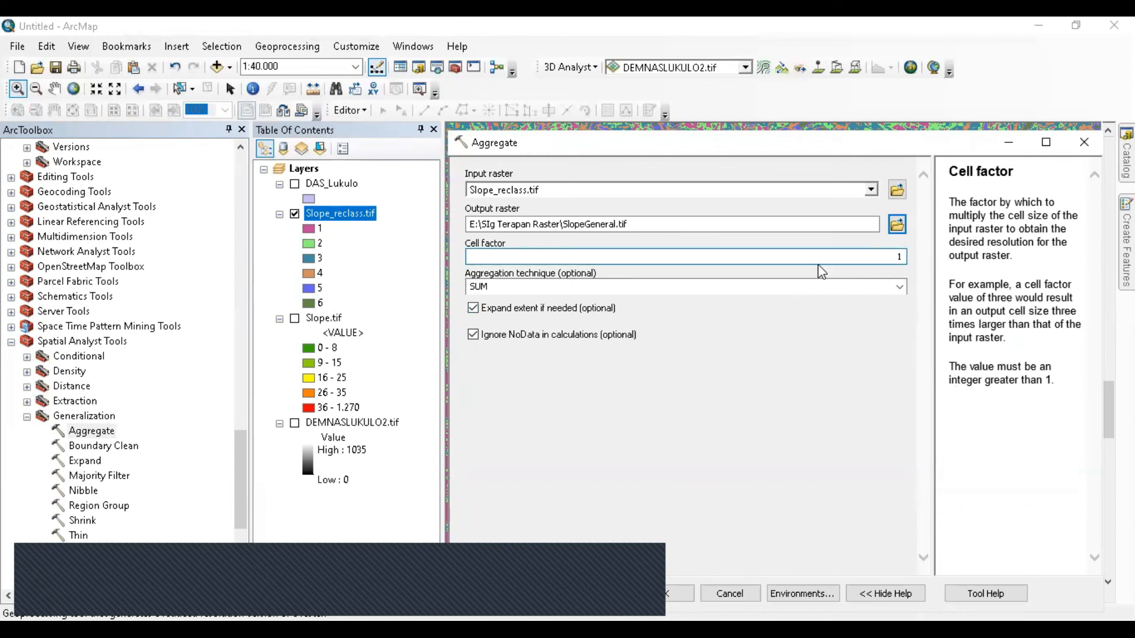
{"action": "left_click", "coordinate": [899, 287]}
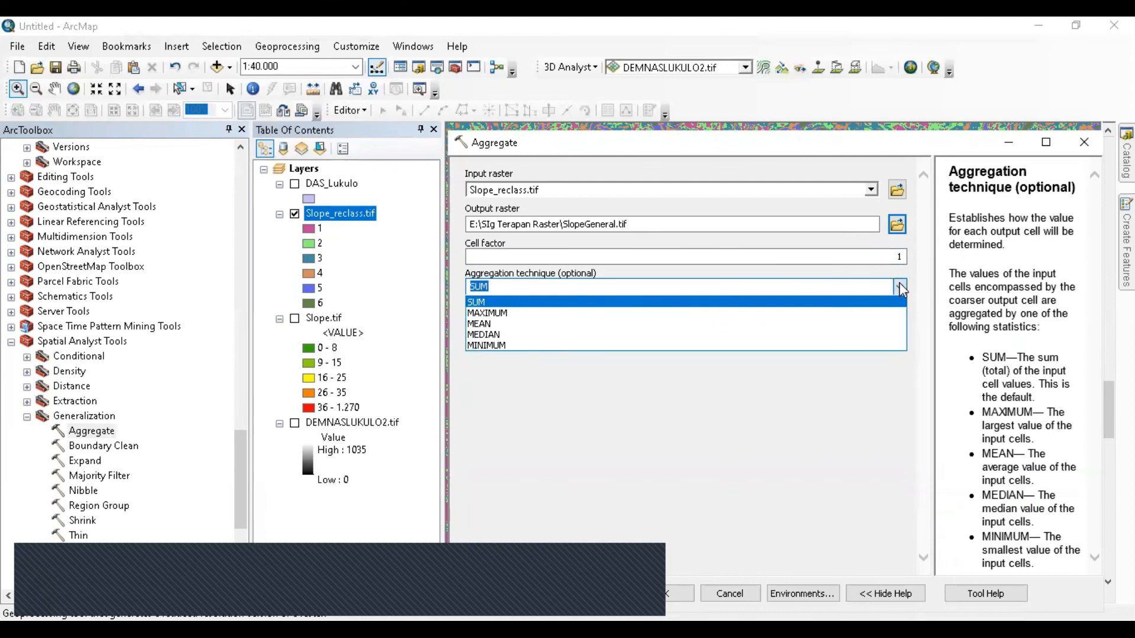
{"action": "left_click", "coordinate": [899, 324]}
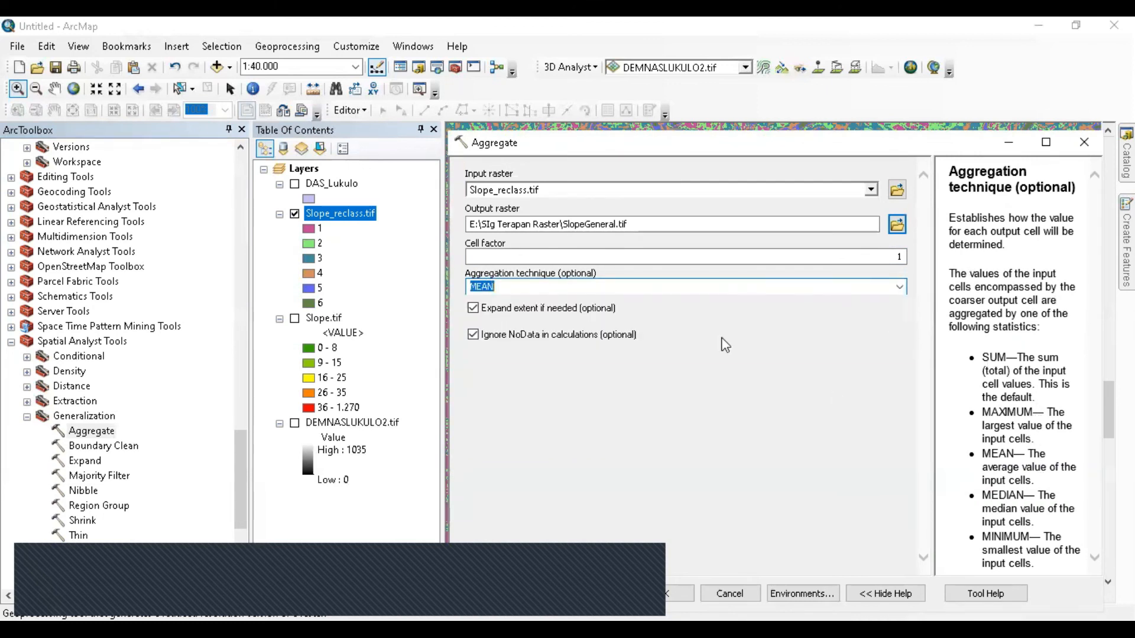
{"action": "left_click", "coordinate": [897, 287]}
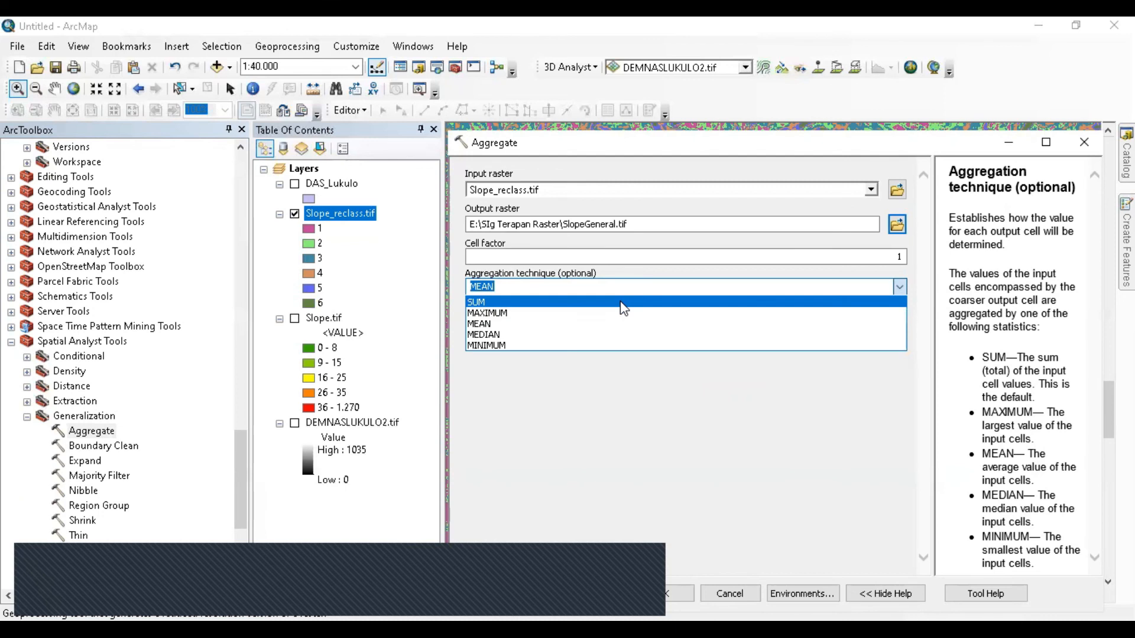
{"action": "left_click", "coordinate": [623, 304]}
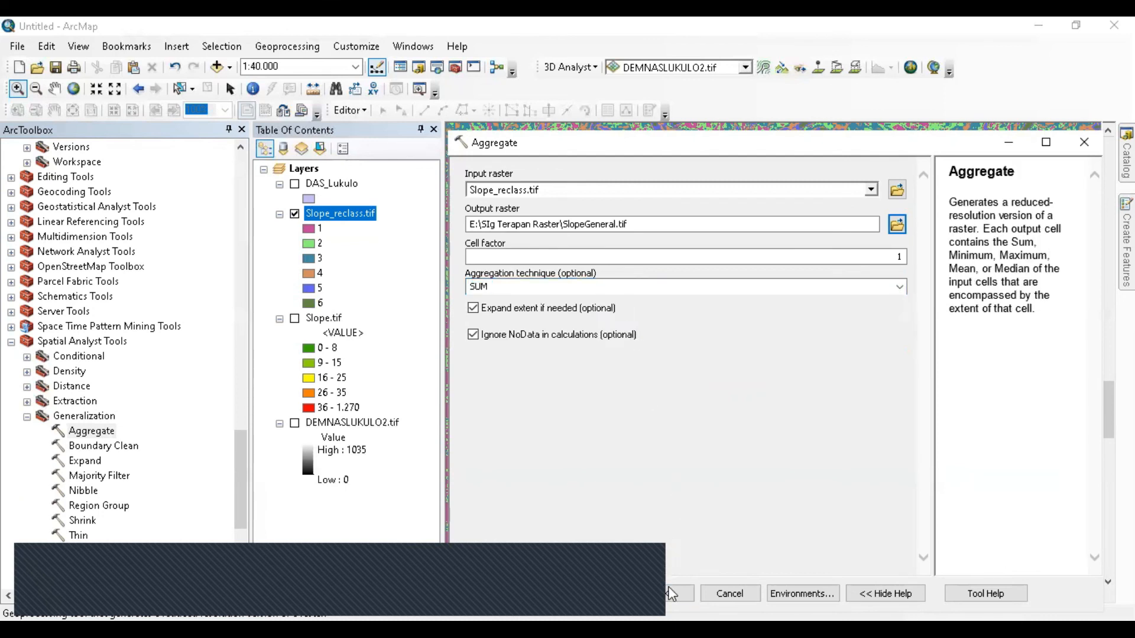
Step: Set the cell factor to 2 and run the aggregation with the SUM technique
{"action": "left_click_drag", "start_coordinate": [889, 258], "coordinate": [909, 271]}
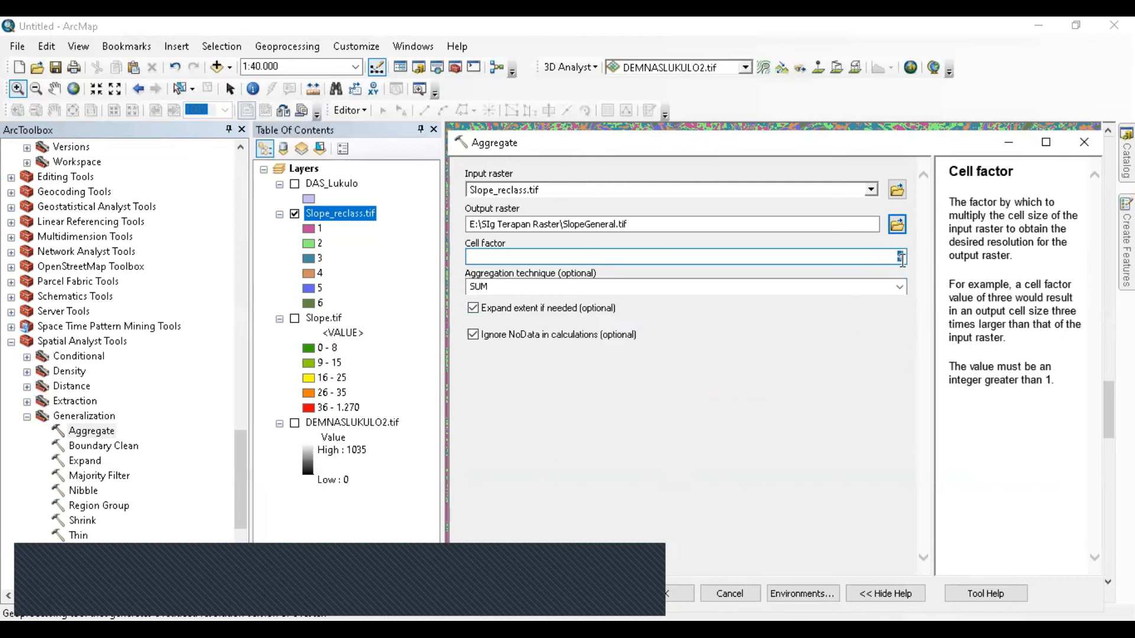
{"action": "type", "text": "2"}
{"action": "left_click", "coordinate": [831, 432]}
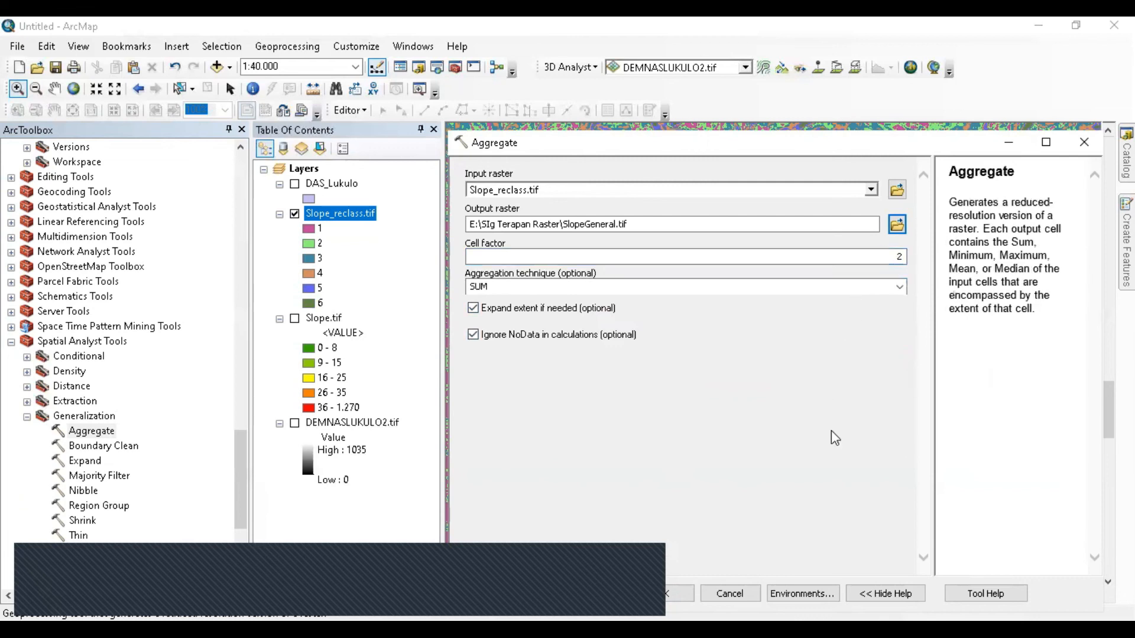
{"action": "left_click", "coordinate": [680, 594]}
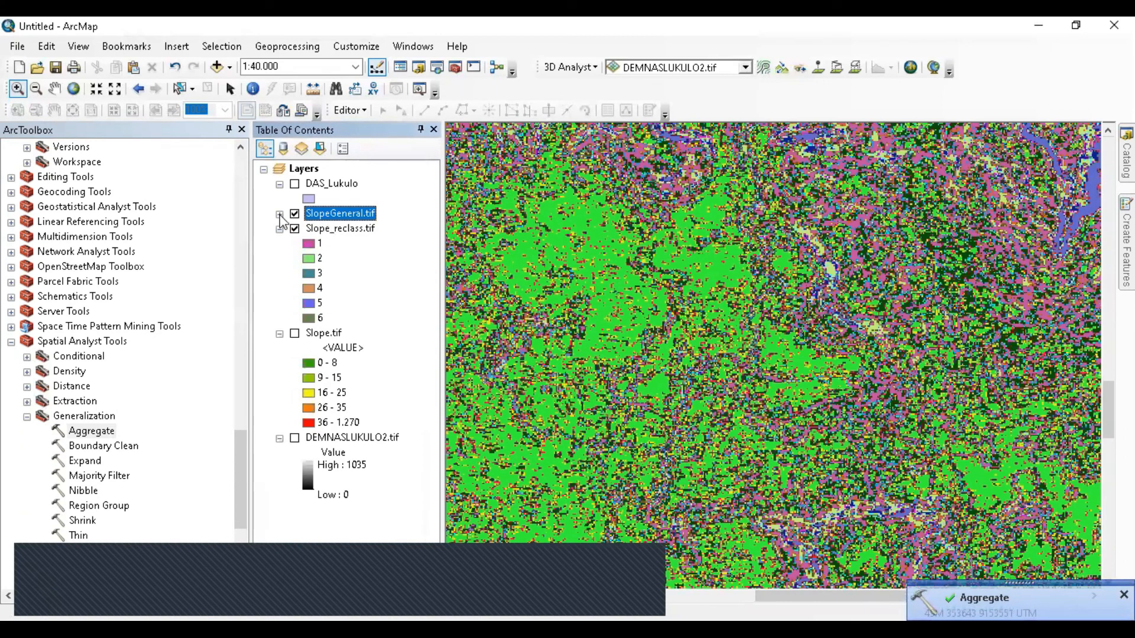
Step: Review the class values of the aggregated SlopeGeneral.tif and remove that layer from the map
{"action": "scroll", "coordinate": [385, 375], "scroll_direction": "down", "scroll_amount": 6}
{"action": "scroll", "coordinate": [373, 353], "scroll_direction": "up", "scroll_amount": 5}
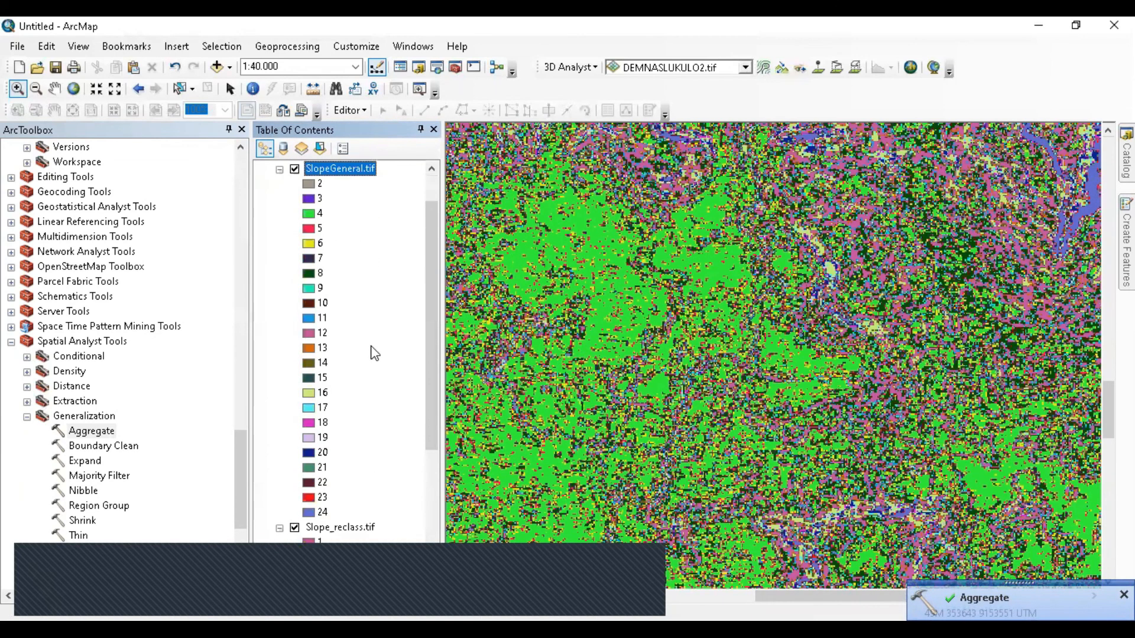
{"action": "right_click", "coordinate": [362, 171]}
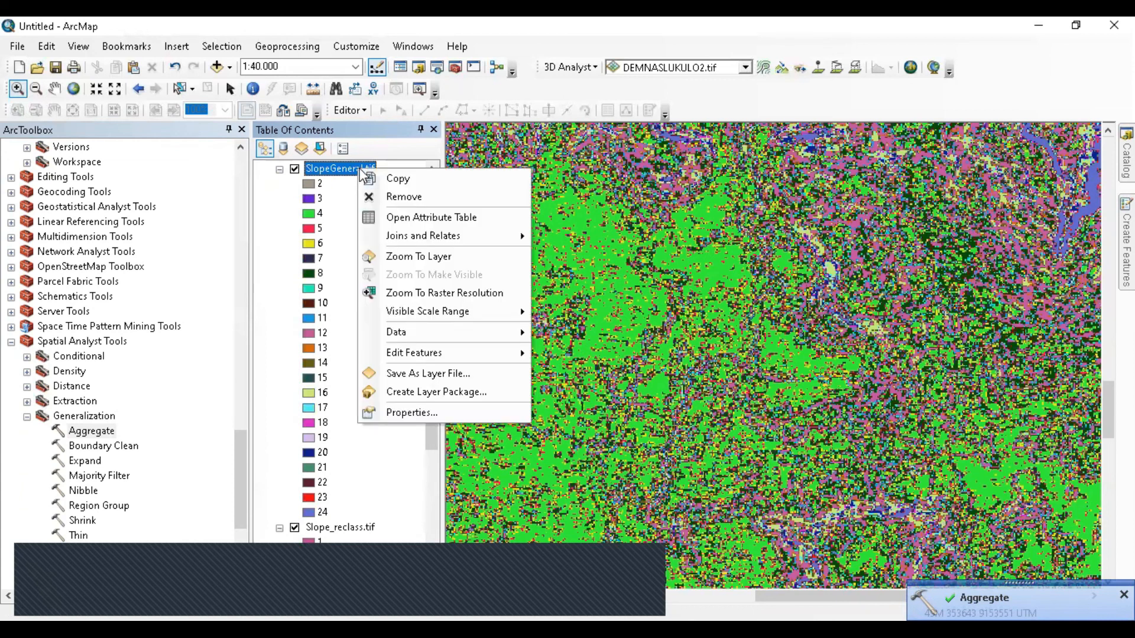
{"action": "left_click", "coordinate": [404, 197]}
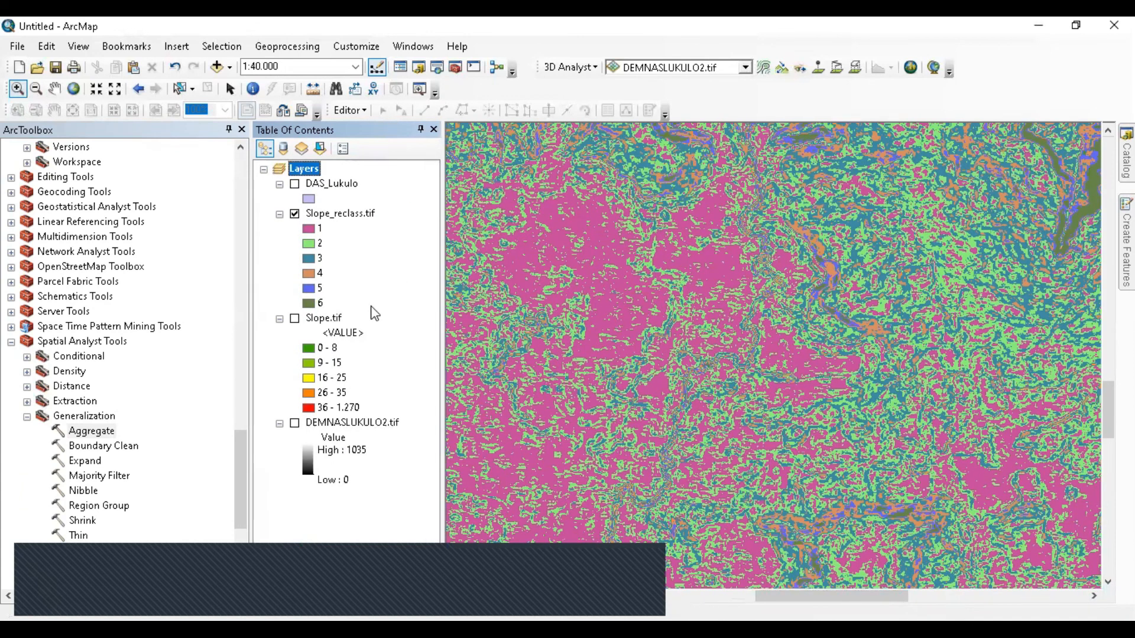
Step: Find the raster conversion tools in the toolbox and open Raster to Polygon
{"action": "right_click", "coordinate": [362, 214]}
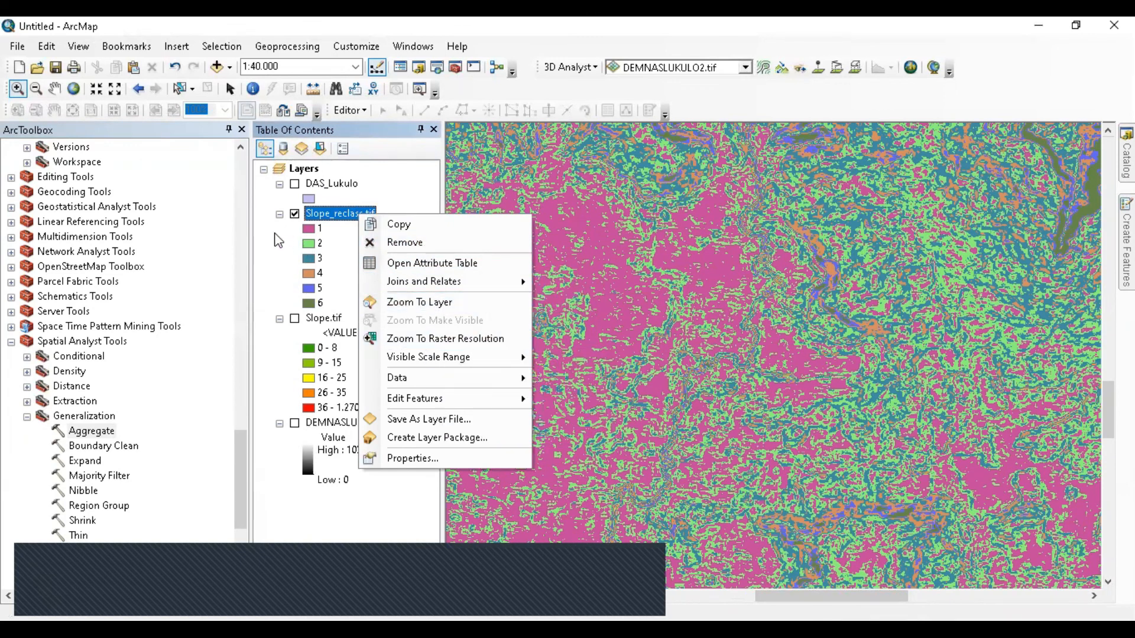
{"action": "left_click", "coordinate": [278, 257]}
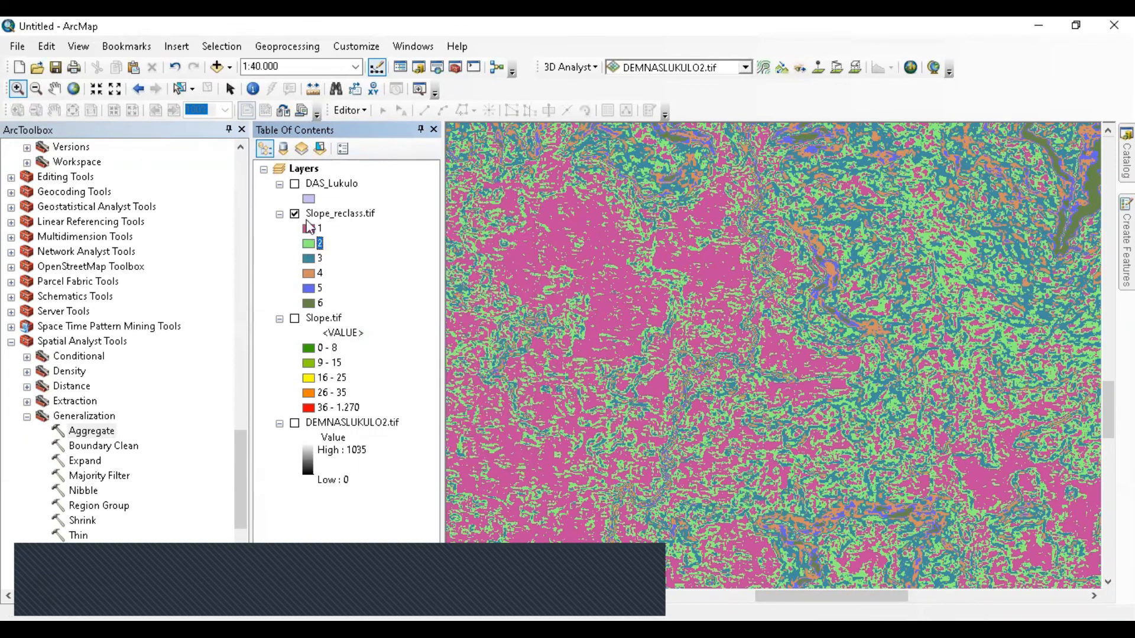
{"action": "right_click", "coordinate": [332, 212]}
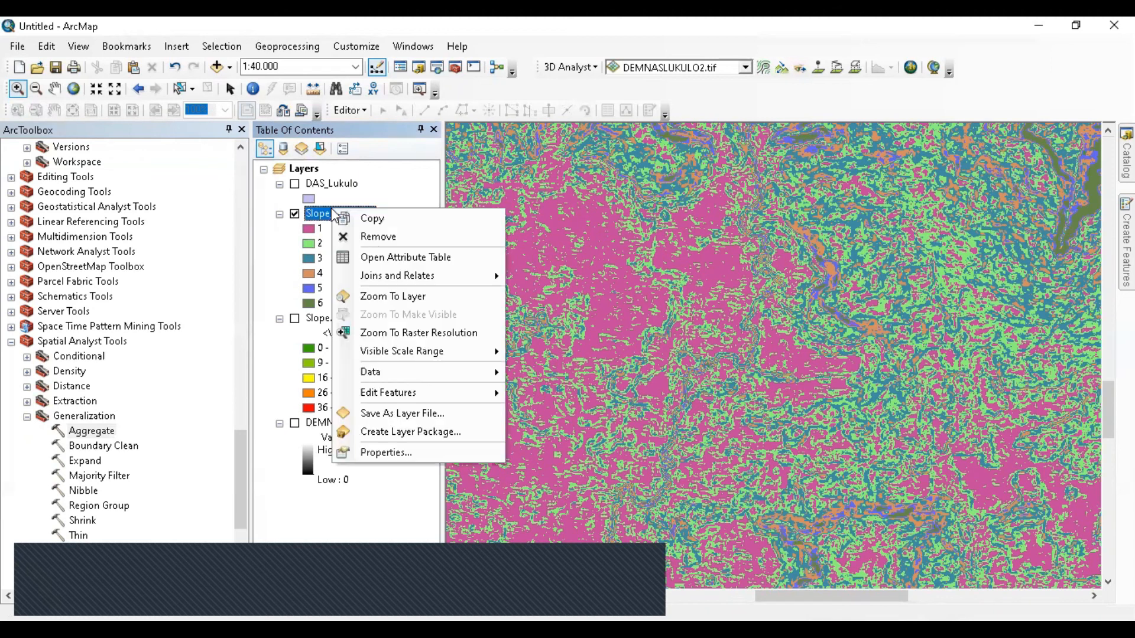
{"action": "left_click", "coordinate": [379, 296]}
{"action": "left_click_drag", "start_coordinate": [244, 467], "coordinate": [261, 192]}
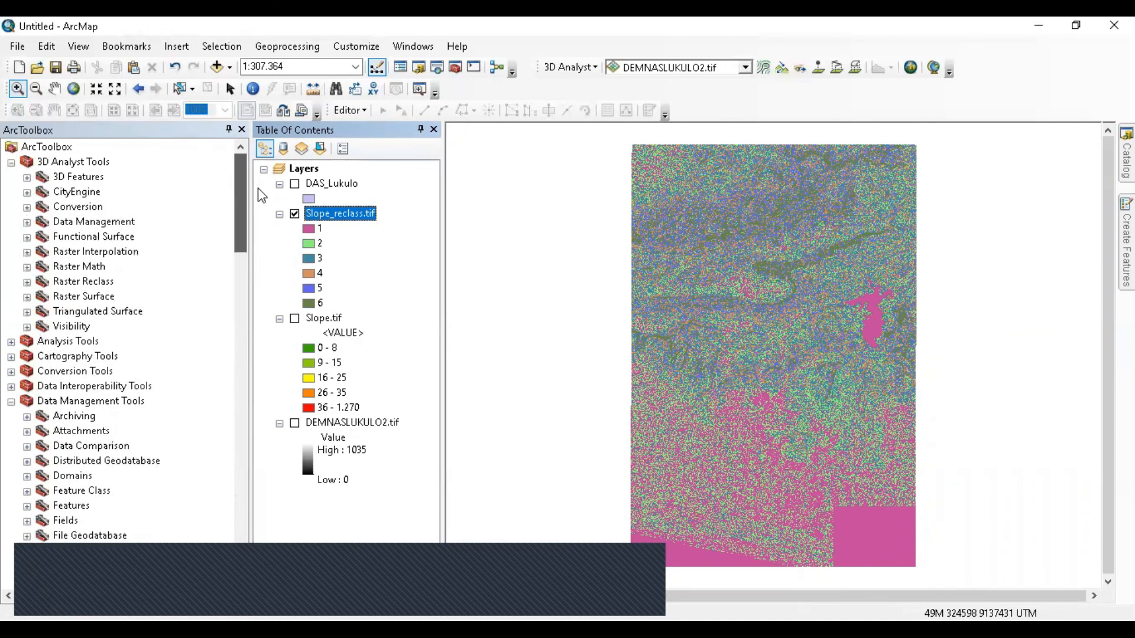
{"action": "left_click", "coordinate": [12, 401]}
{"action": "double_click", "coordinate": [74, 371]}
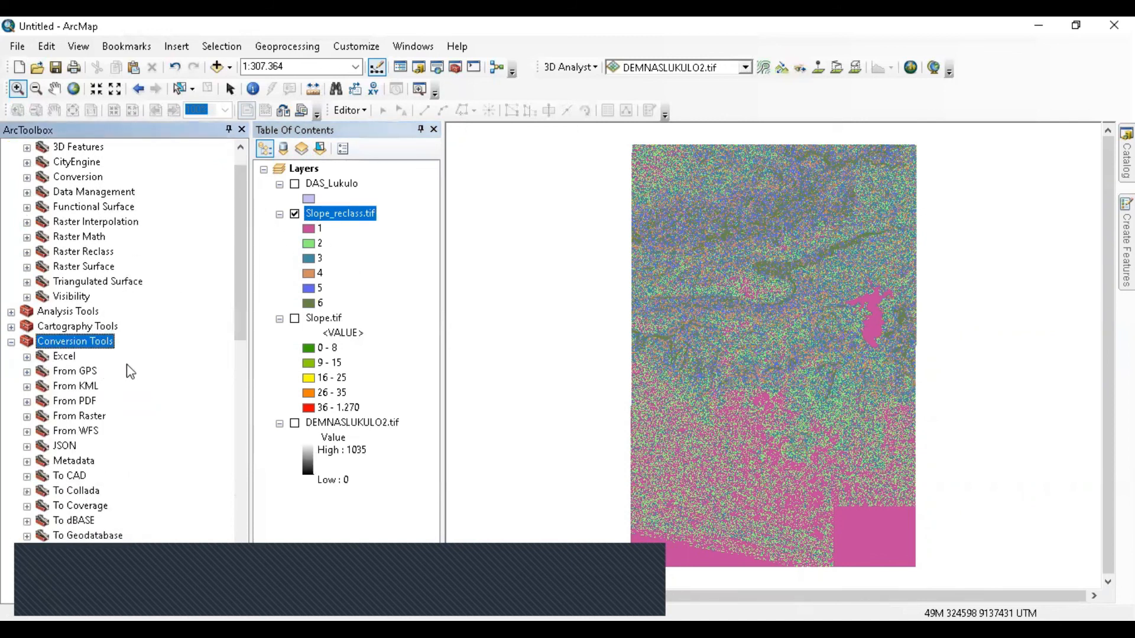
{"action": "scroll", "coordinate": [126, 364], "scroll_direction": "down", "scroll_amount": 2}
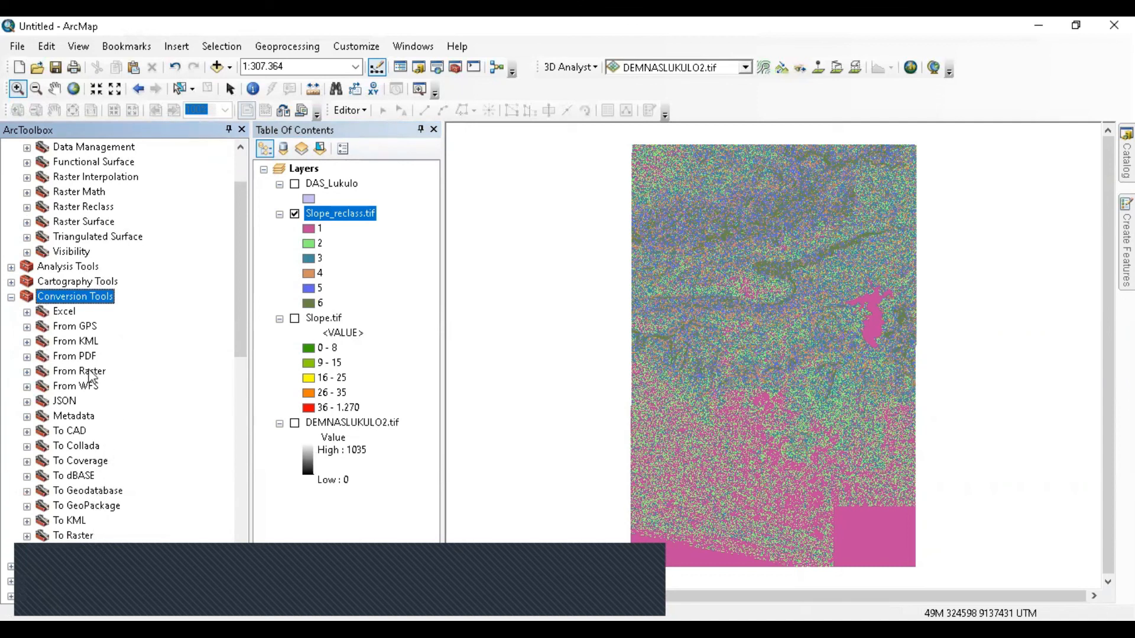
{"action": "double_click", "coordinate": [93, 371]}
{"action": "left_click", "coordinate": [127, 431]}
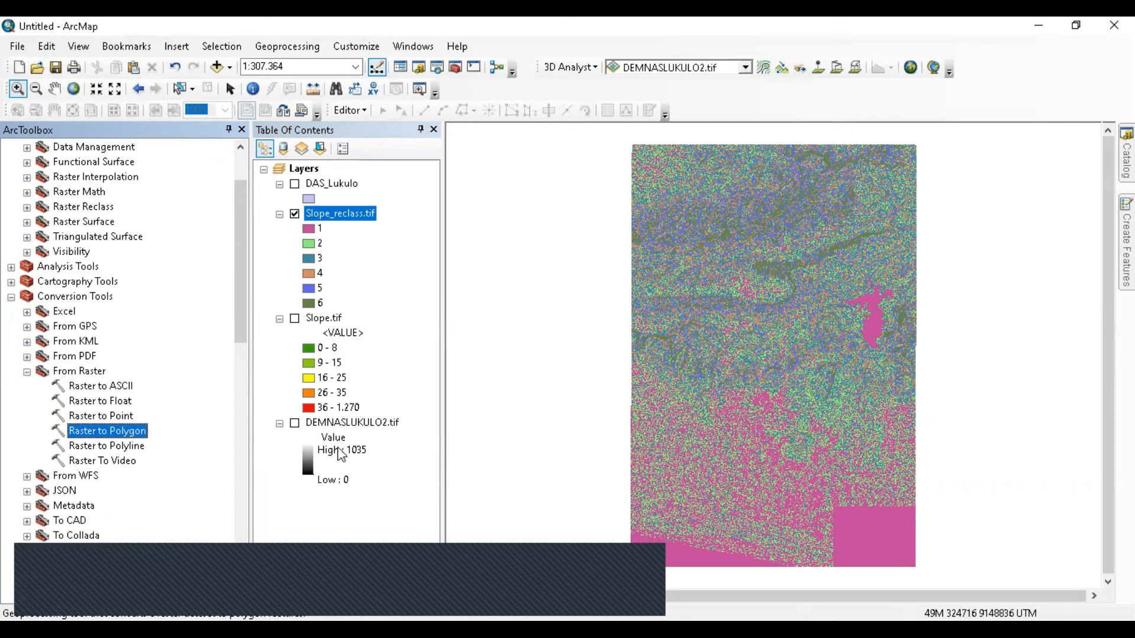
{"action": "double_click", "coordinate": [132, 431]}
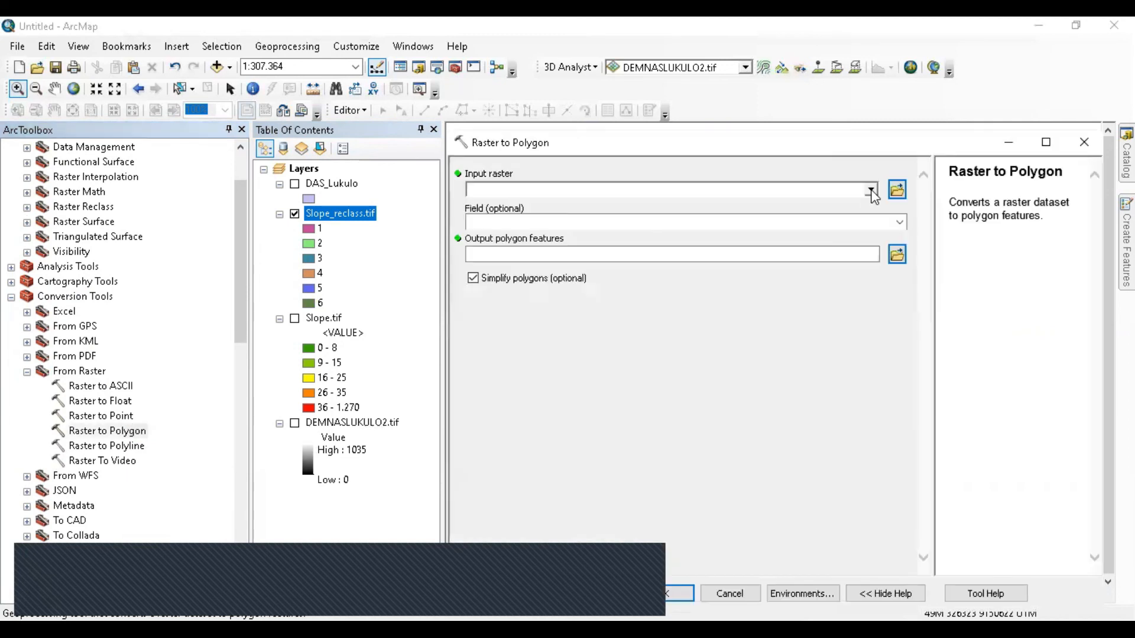
Step: Choose Slope_reclass.tif as the raster to convert, with Value as the field
{"action": "left_click", "coordinate": [872, 191]}
{"action": "left_click", "coordinate": [536, 206]}
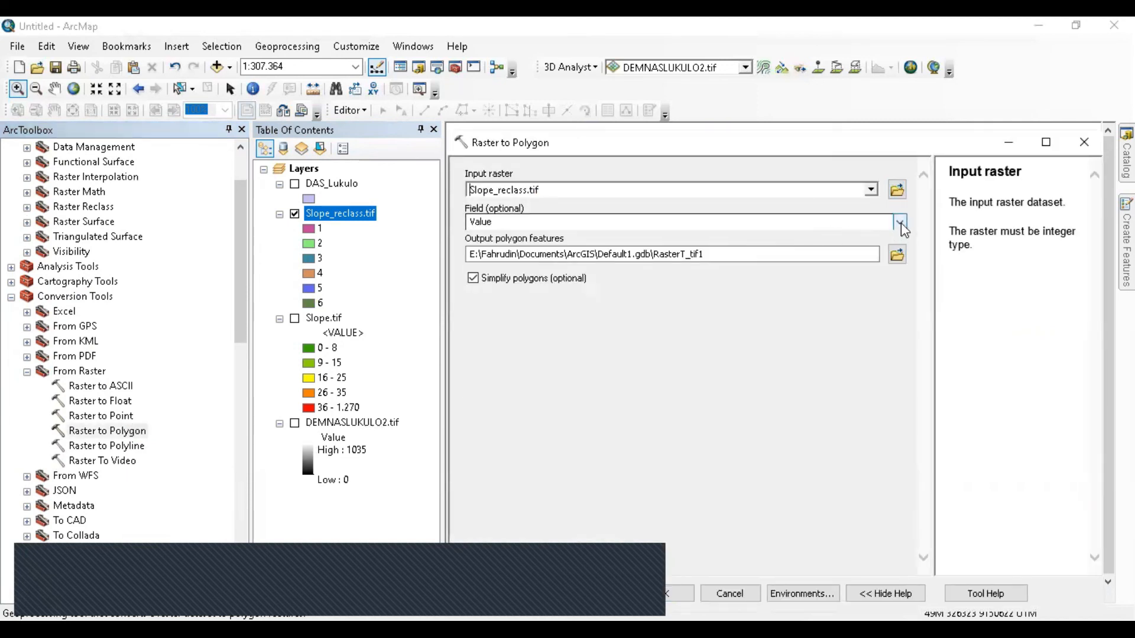
{"action": "left_click", "coordinate": [899, 222]}
{"action": "left_click", "coordinate": [899, 219]}
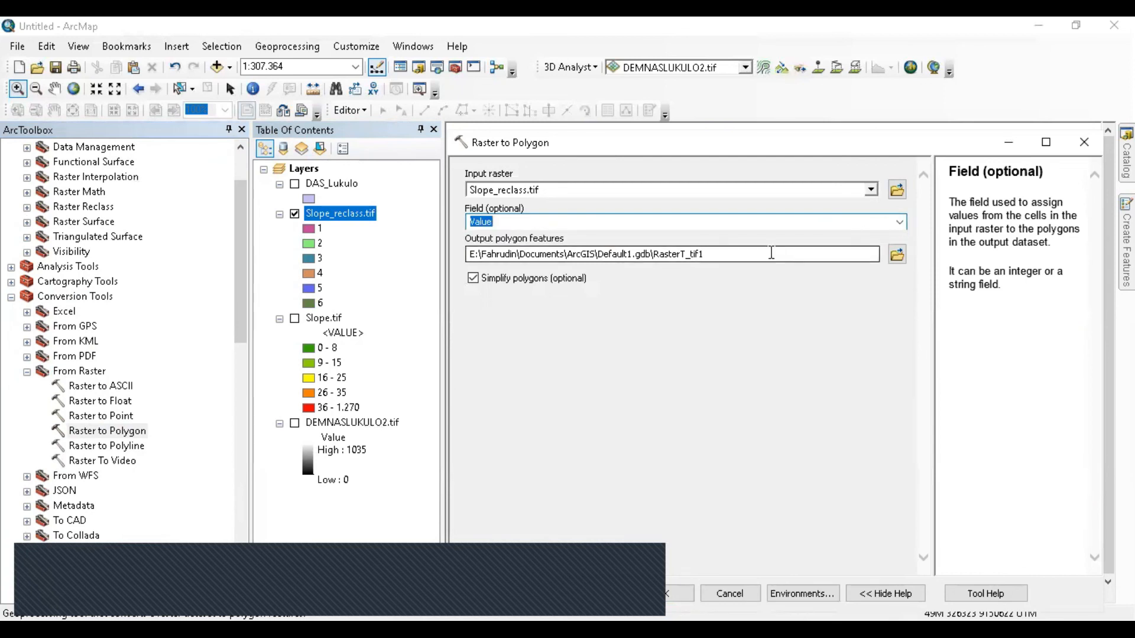
Step: Set the polygon output to Slope.shp in the SIg Terapan Raster folder and run the conversion
{"action": "left_click", "coordinate": [778, 253]}
{"action": "left_click", "coordinate": [896, 254]}
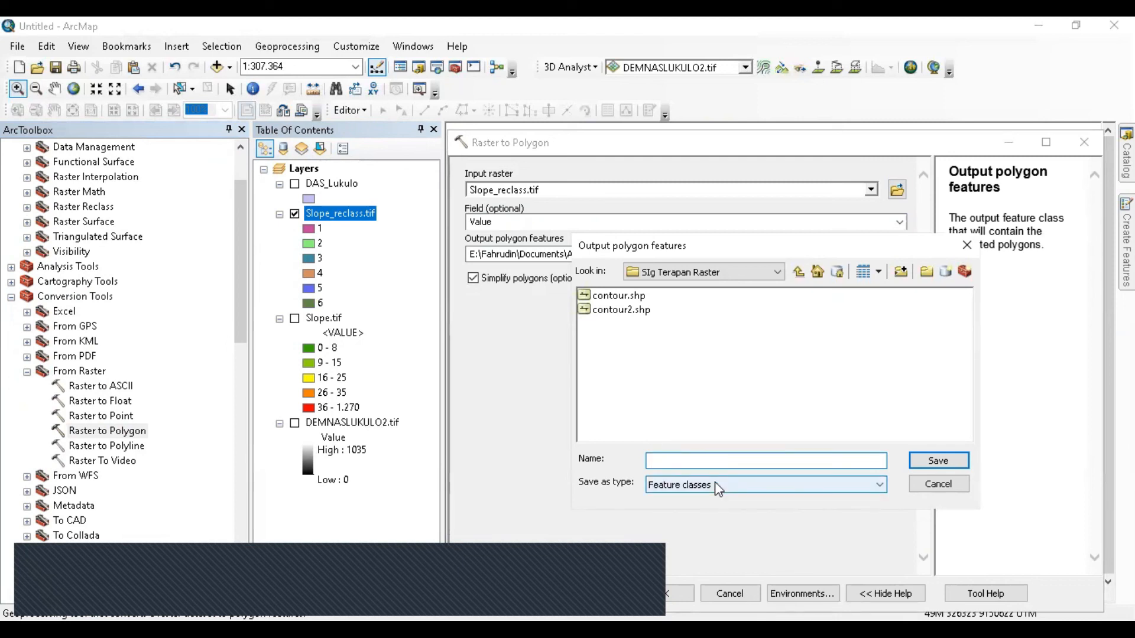
{"action": "type", "text": "Sl"}
{"action": "key", "text": "Return"}
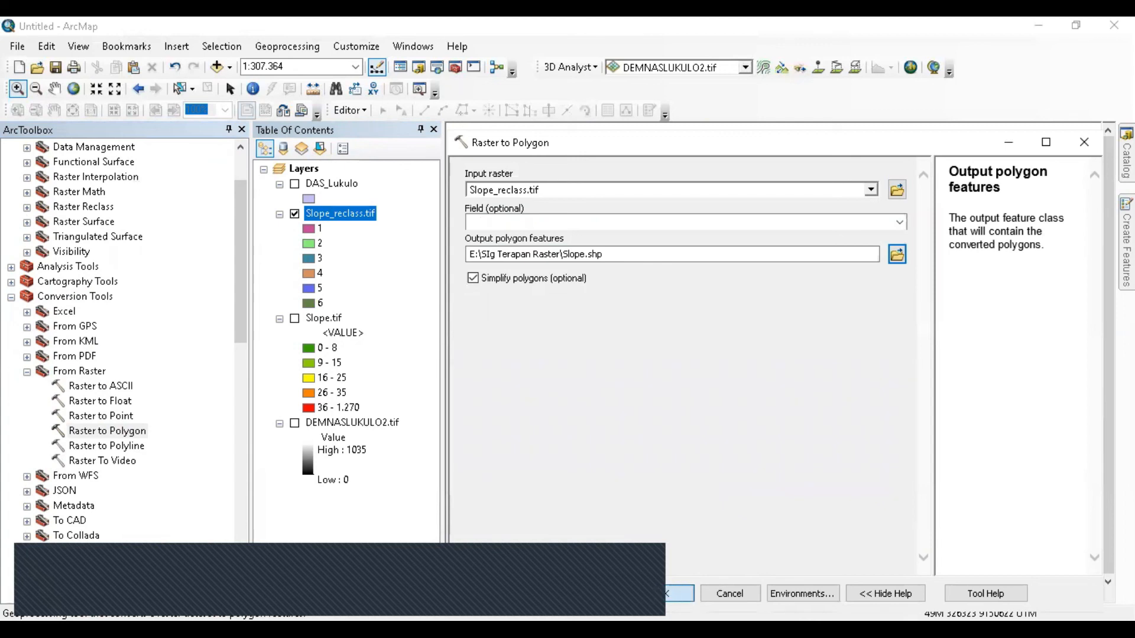
{"action": "left_click", "coordinate": [656, 593]}
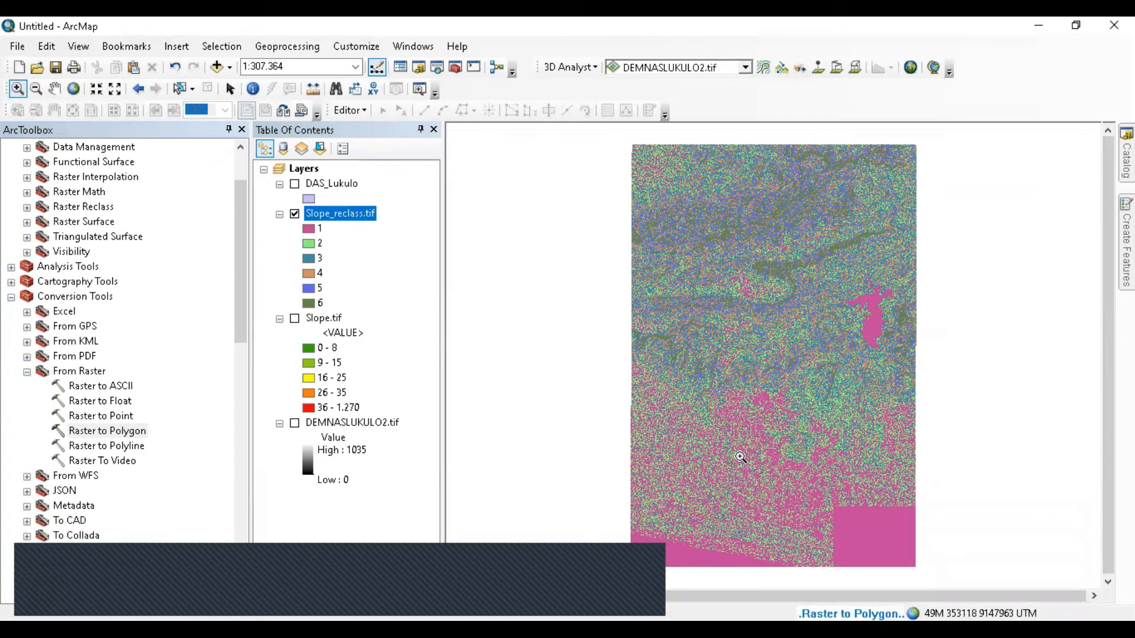
{"action": "left_click_drag", "start_coordinate": [761, 371], "coordinate": [865, 456]}
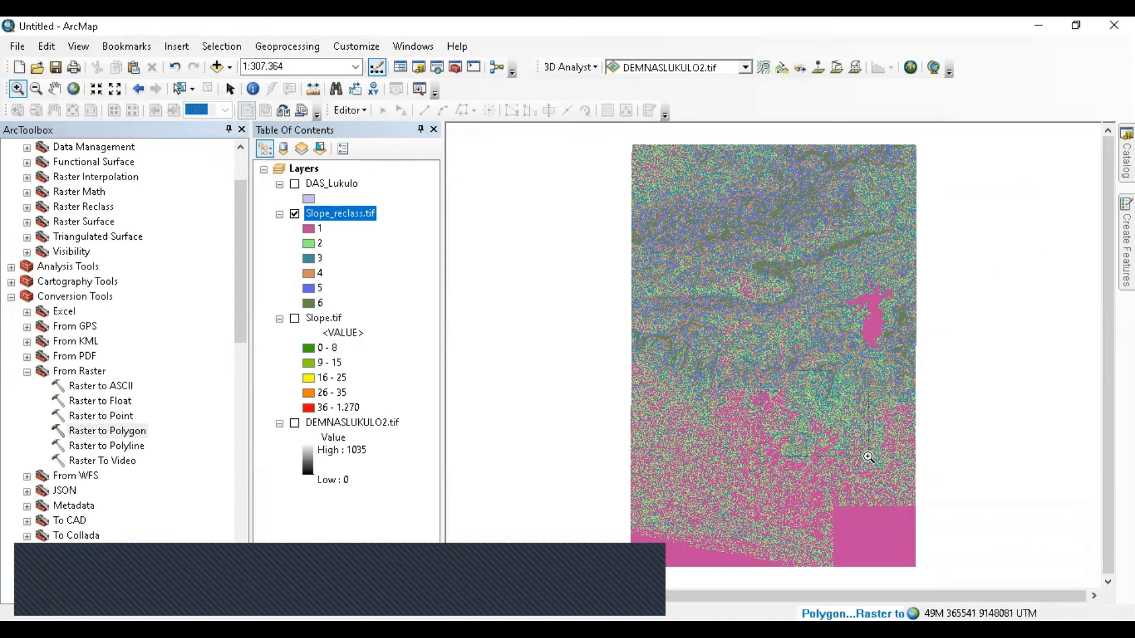
{"action": "left_click_drag", "start_coordinate": [574, 316], "coordinate": [696, 409]}
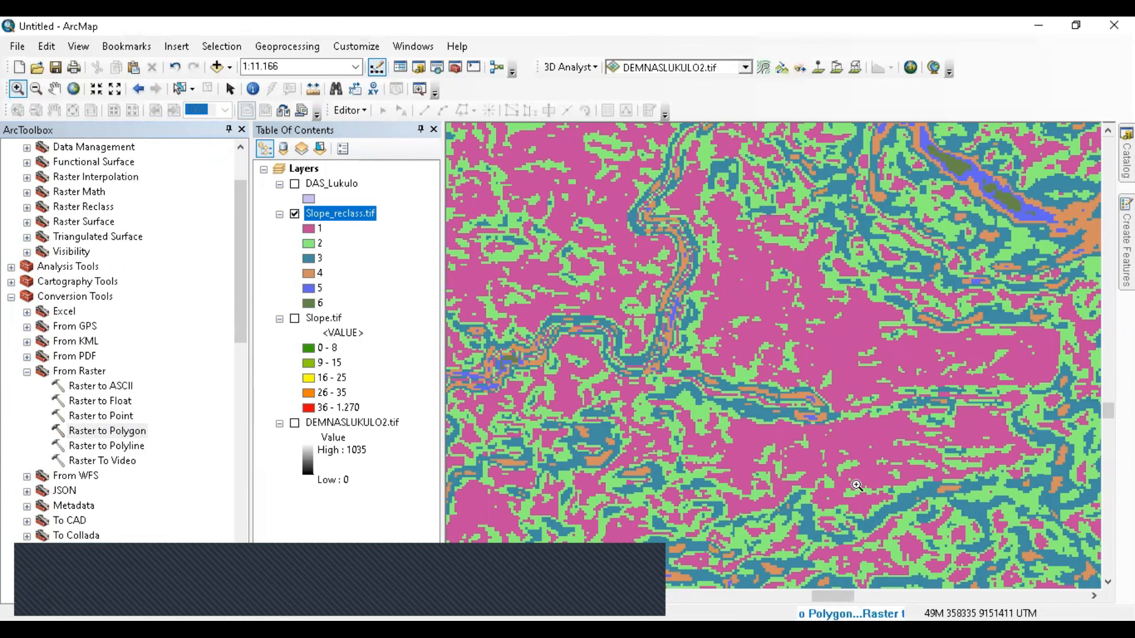
{"action": "scroll", "coordinate": [856, 486], "scroll_direction": "down", "scroll_amount": 5}
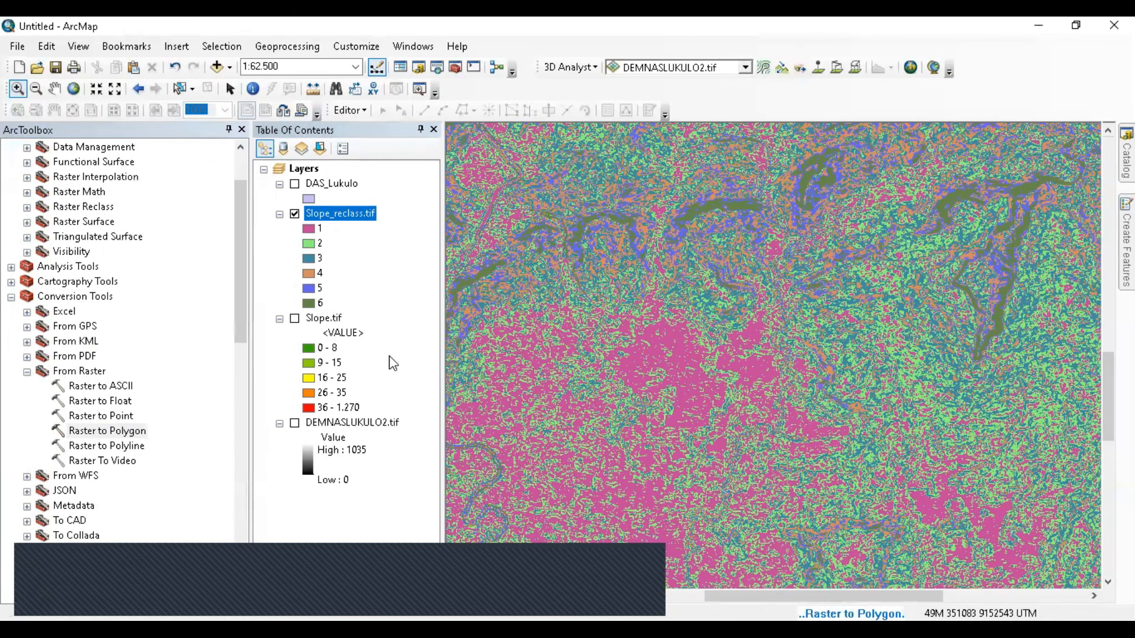
{"action": "scroll", "coordinate": [768, 405], "scroll_direction": "down", "scroll_amount": 3}
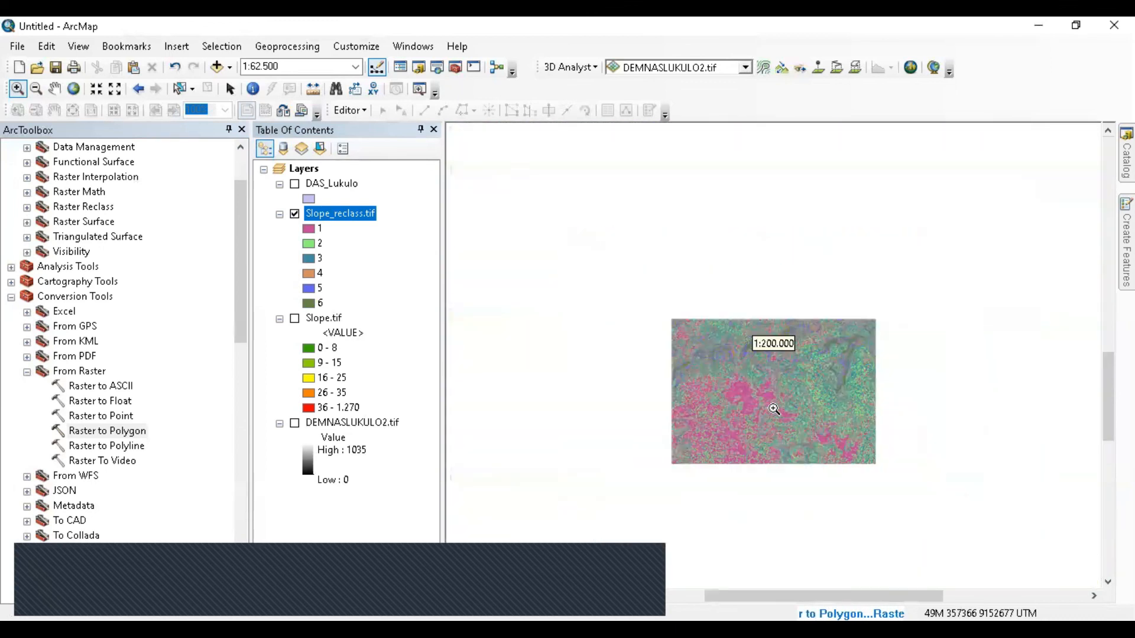
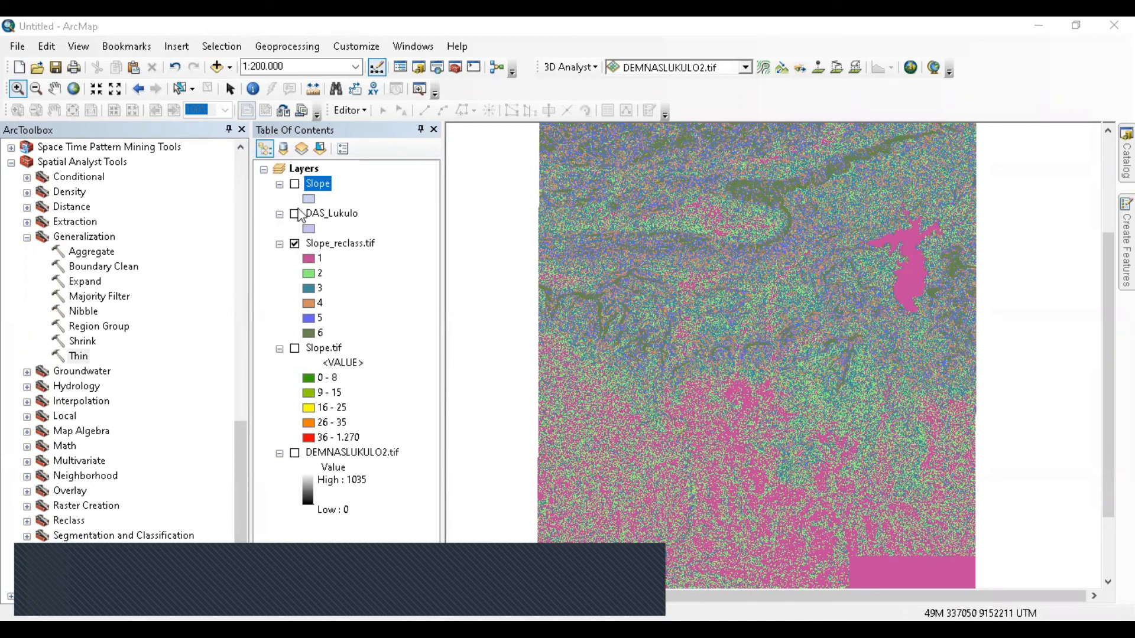
Step: Display the converted Slope polygon layer on the map and hide Slope_reclass.tif
{"action": "left_click", "coordinate": [295, 184]}
{"action": "left_click", "coordinate": [294, 244]}
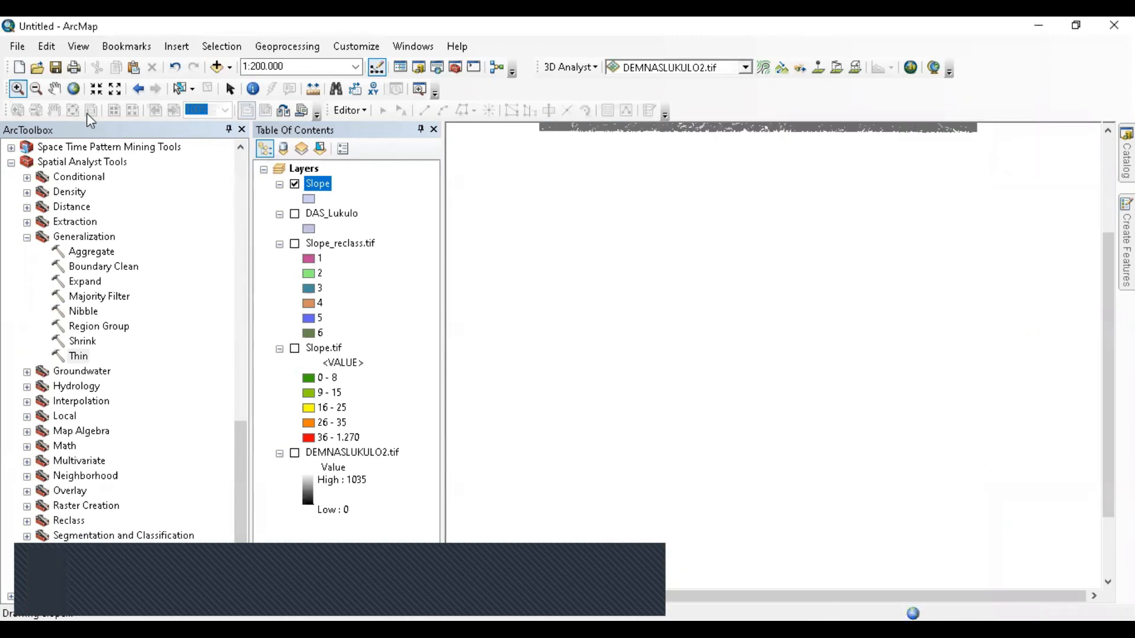
{"action": "left_click_drag", "start_coordinate": [534, 147], "coordinate": [663, 250]}
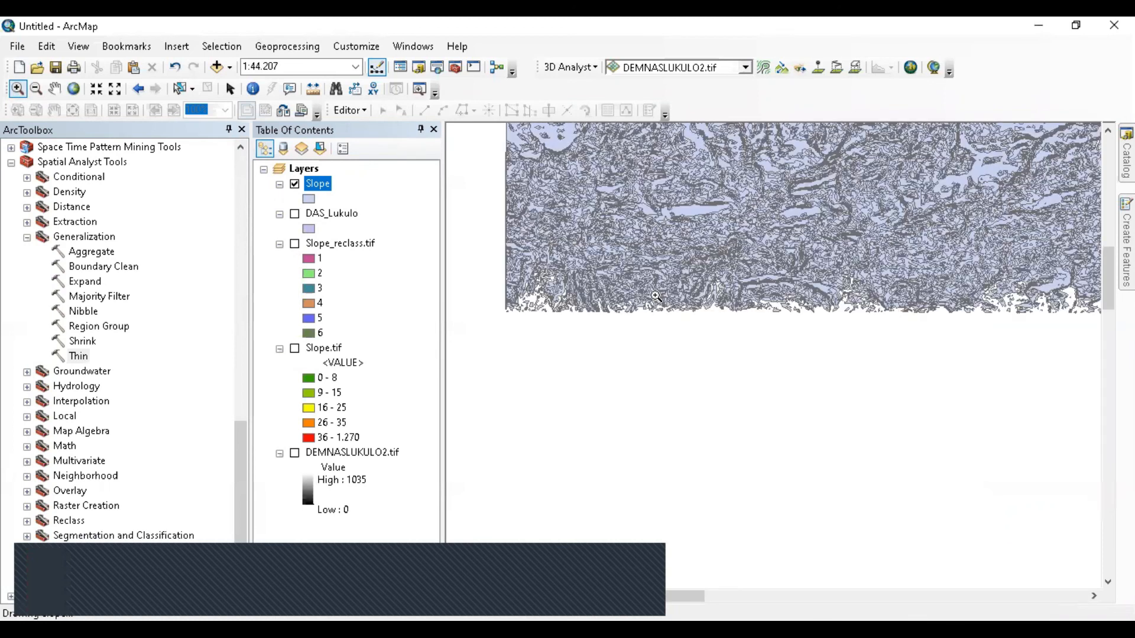
{"action": "left_click_drag", "start_coordinate": [494, 223], "coordinate": [588, 339]}
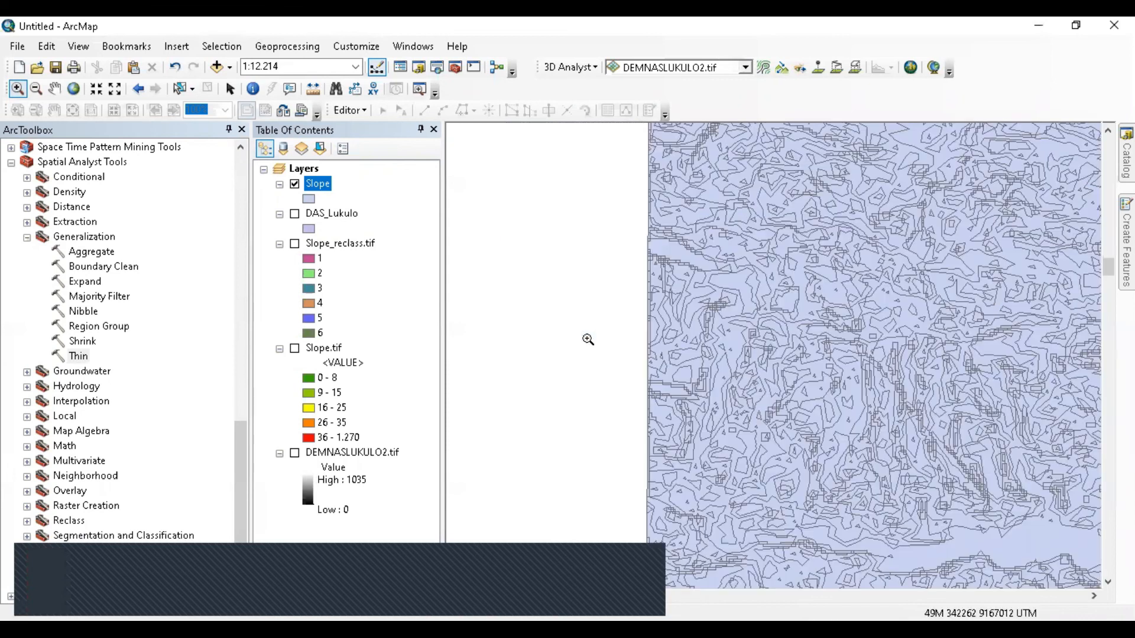
Step: Symbolize the Slope polygon layer by unique values of the gridcode field, adding all values
{"action": "left_click", "coordinate": [324, 183]}
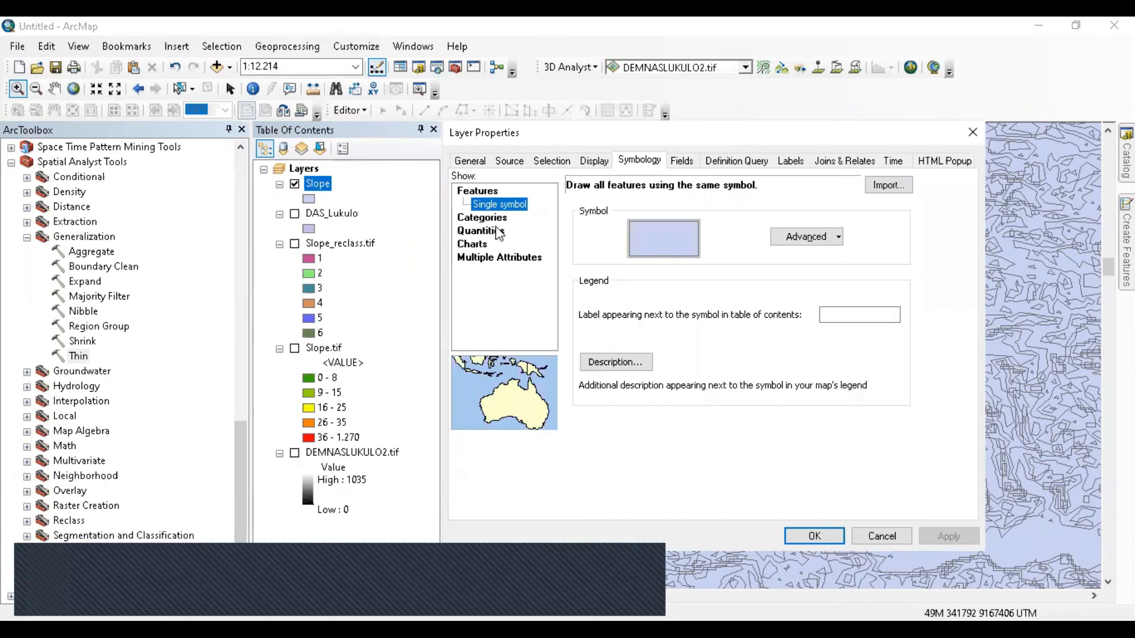
{"action": "left_click", "coordinate": [495, 217]}
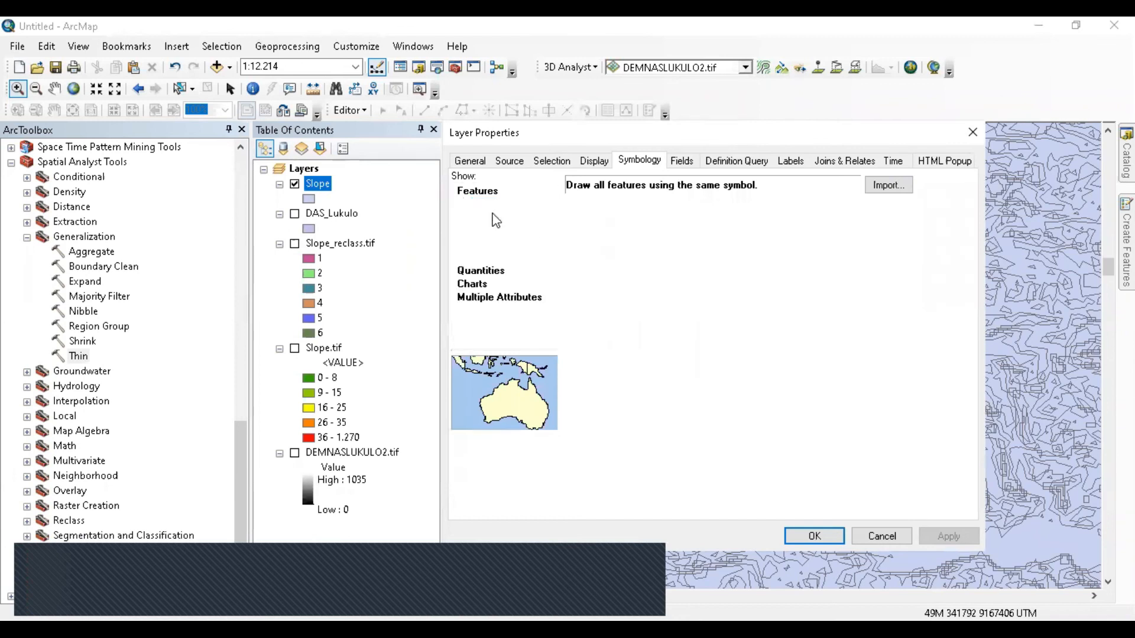
{"action": "left_click", "coordinate": [667, 220]}
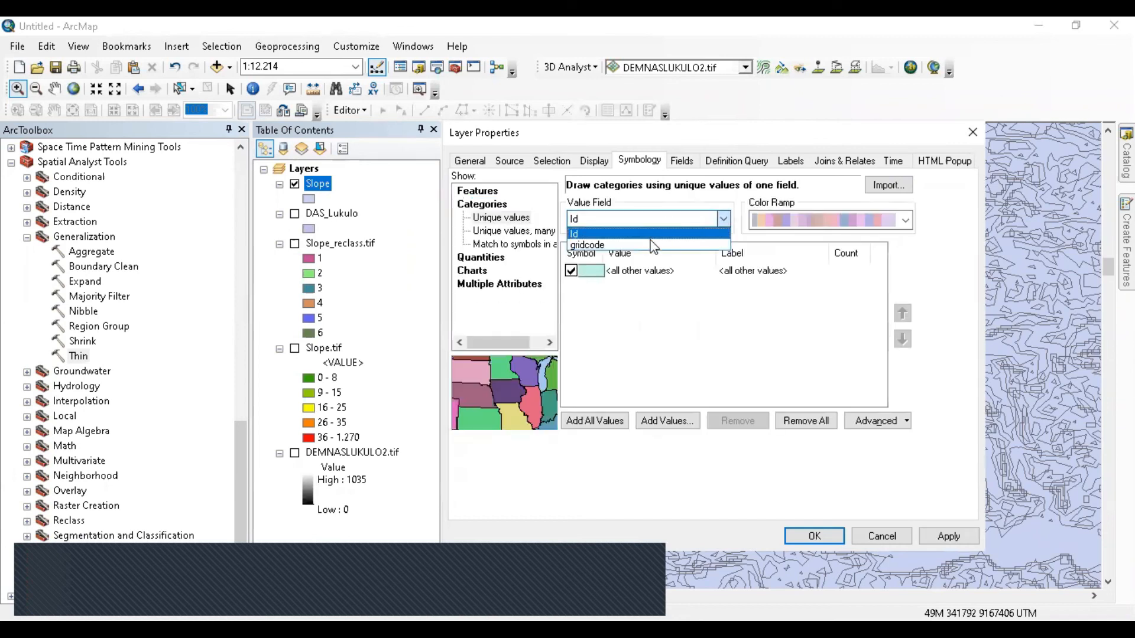
{"action": "left_click", "coordinate": [651, 245]}
{"action": "left_click", "coordinate": [596, 421]}
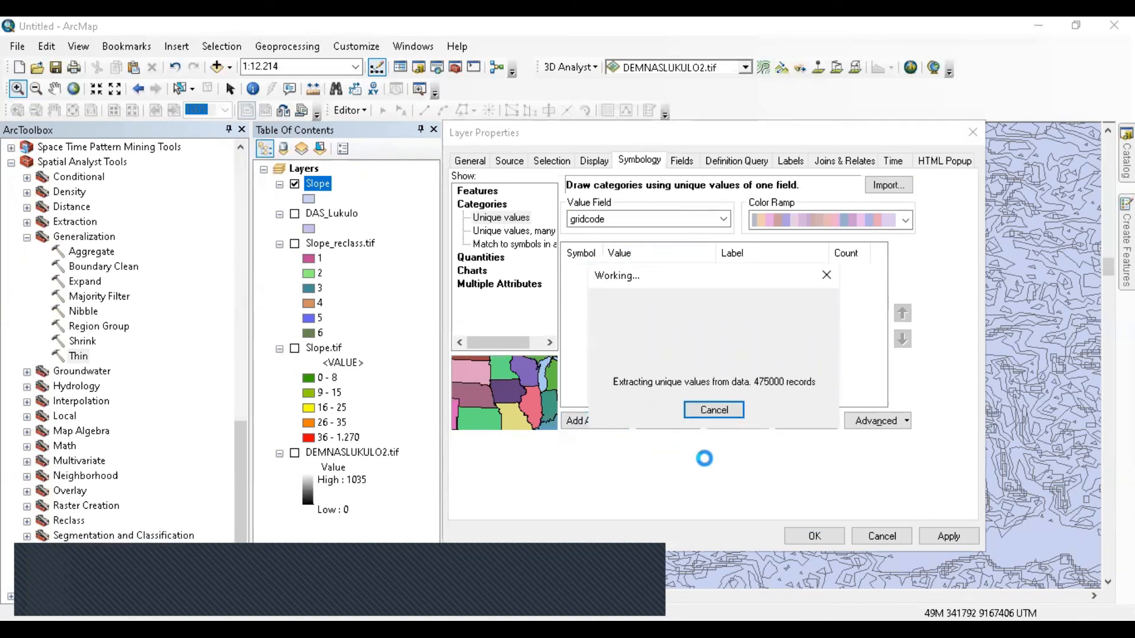
{"action": "left_click", "coordinate": [815, 536]}
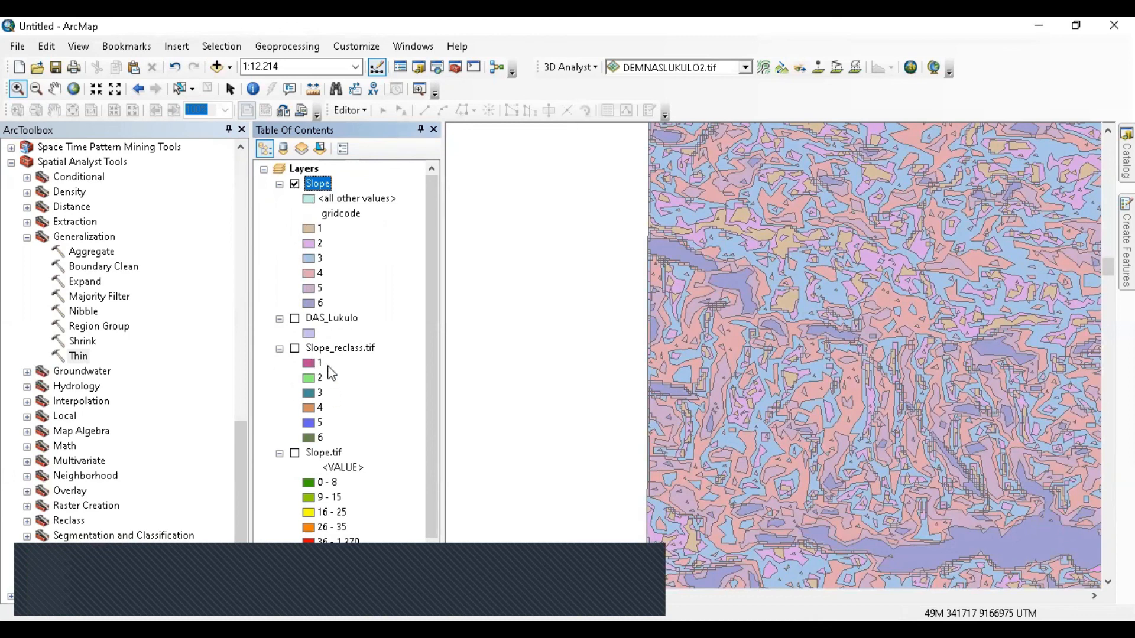
Step: Collapse the Slope polygon layer's legend and examine its small polygons on the map
{"action": "left_click", "coordinate": [294, 184]}
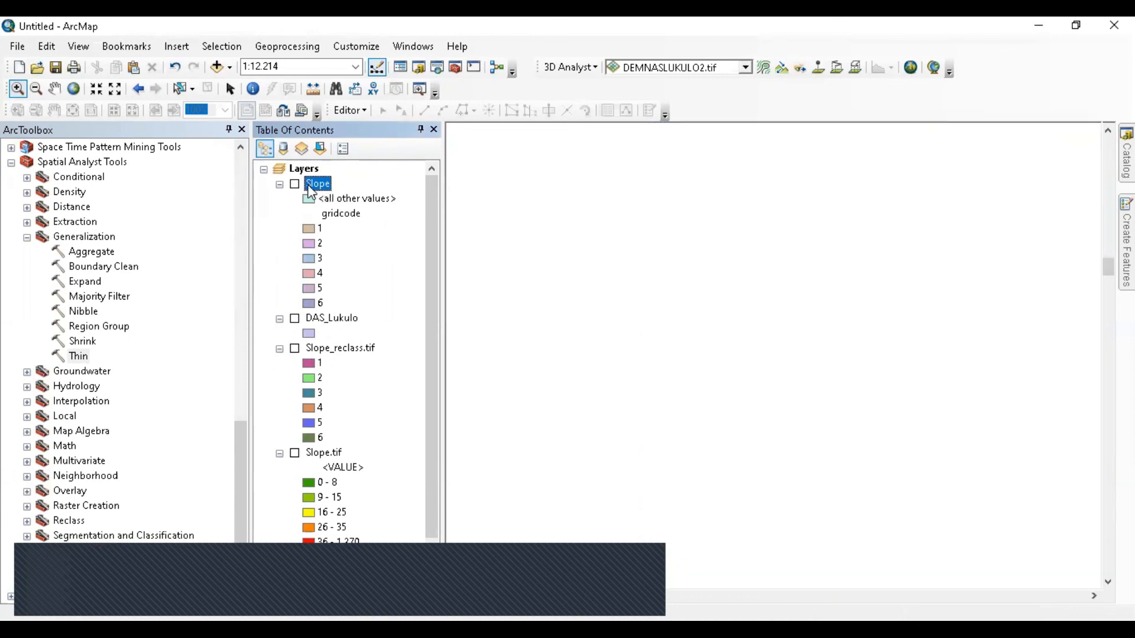
{"action": "left_click", "coordinate": [281, 184]}
{"action": "left_click", "coordinate": [294, 184]}
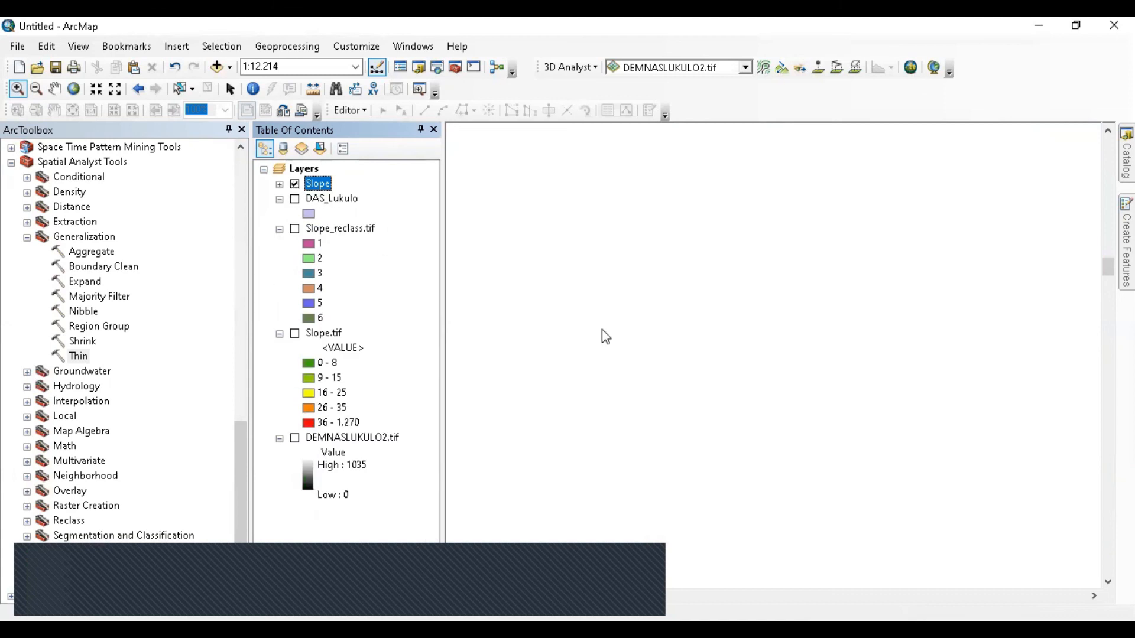
{"action": "left_click_drag", "start_coordinate": [641, 287], "coordinate": [761, 385]}
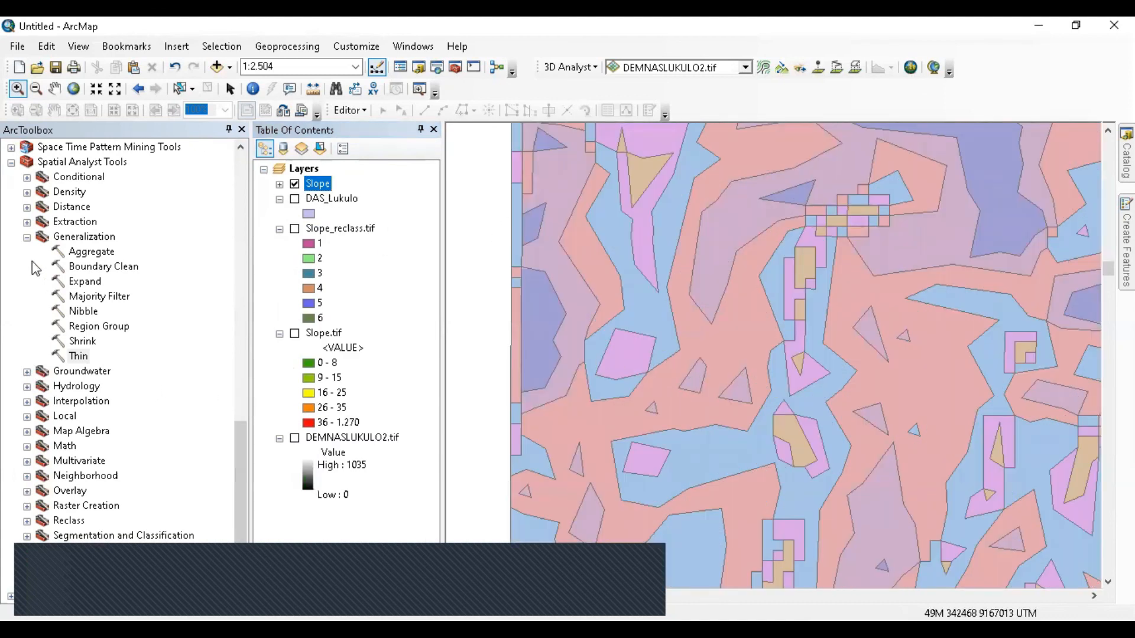
Step: Find the Eliminate tool among the generalization tools of Data Management Tools
{"action": "left_click", "coordinate": [26, 237]}
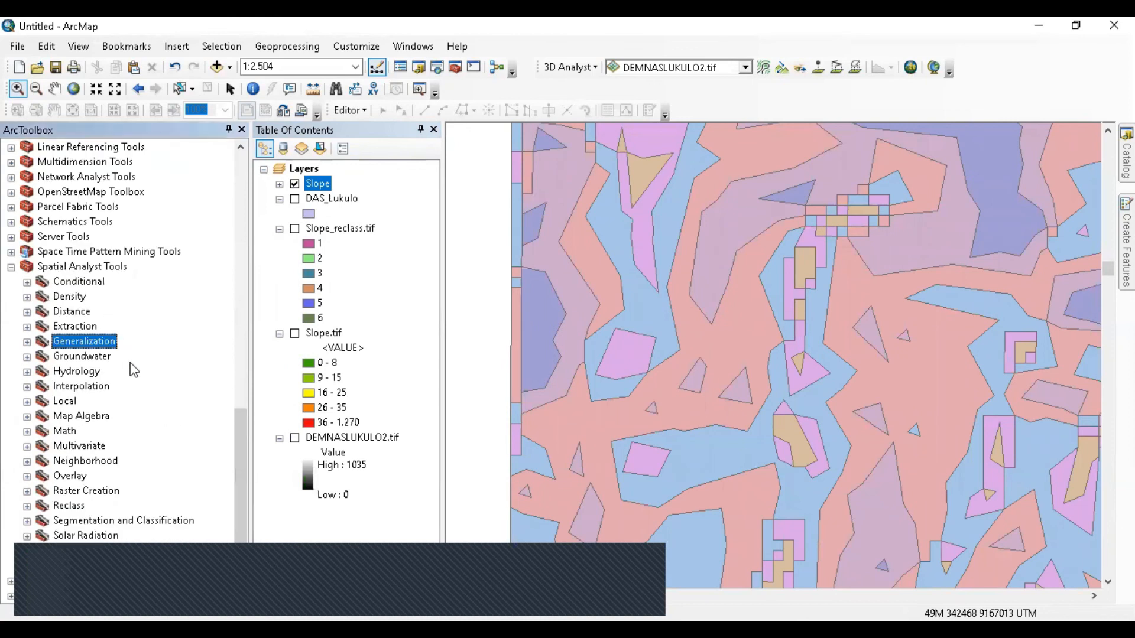
{"action": "scroll", "coordinate": [131, 369], "scroll_direction": "up", "scroll_amount": 15}
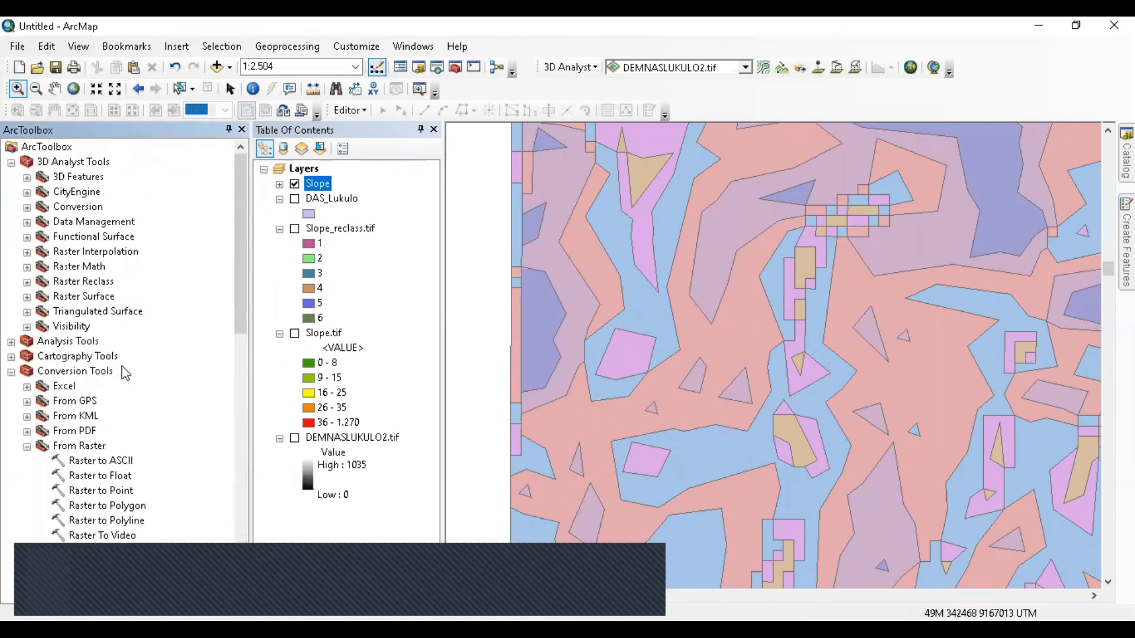
{"action": "scroll", "coordinate": [121, 372], "scroll_direction": "down", "scroll_amount": 14}
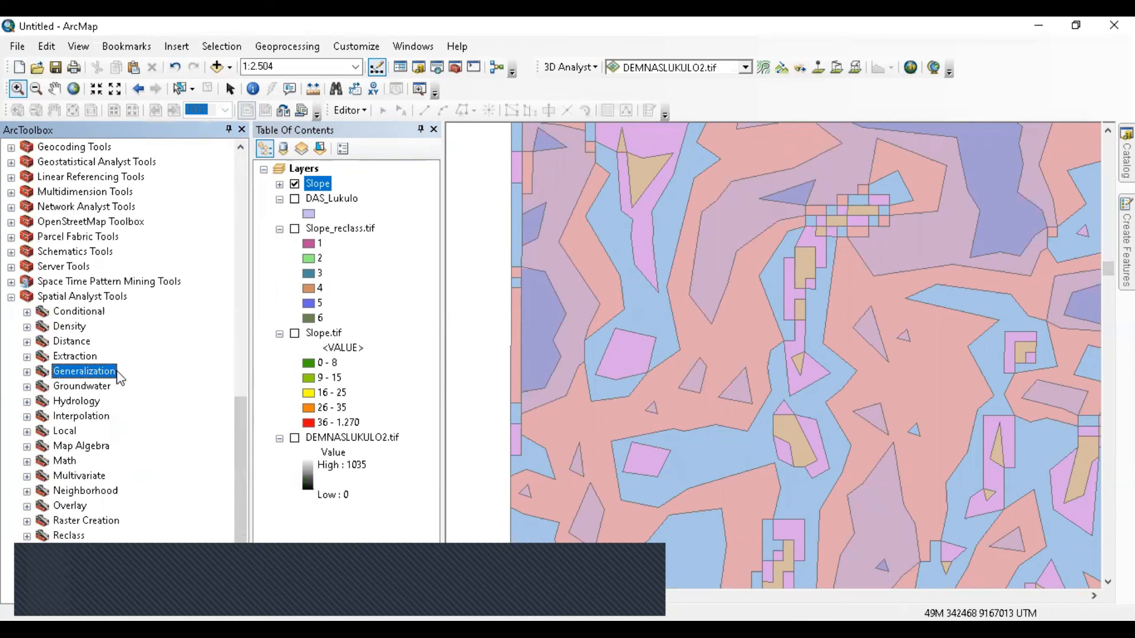
{"action": "double_click", "coordinate": [112, 377]}
{"action": "left_click", "coordinate": [27, 373]}
{"action": "scroll", "coordinate": [112, 376], "scroll_direction": "up", "scroll_amount": 6}
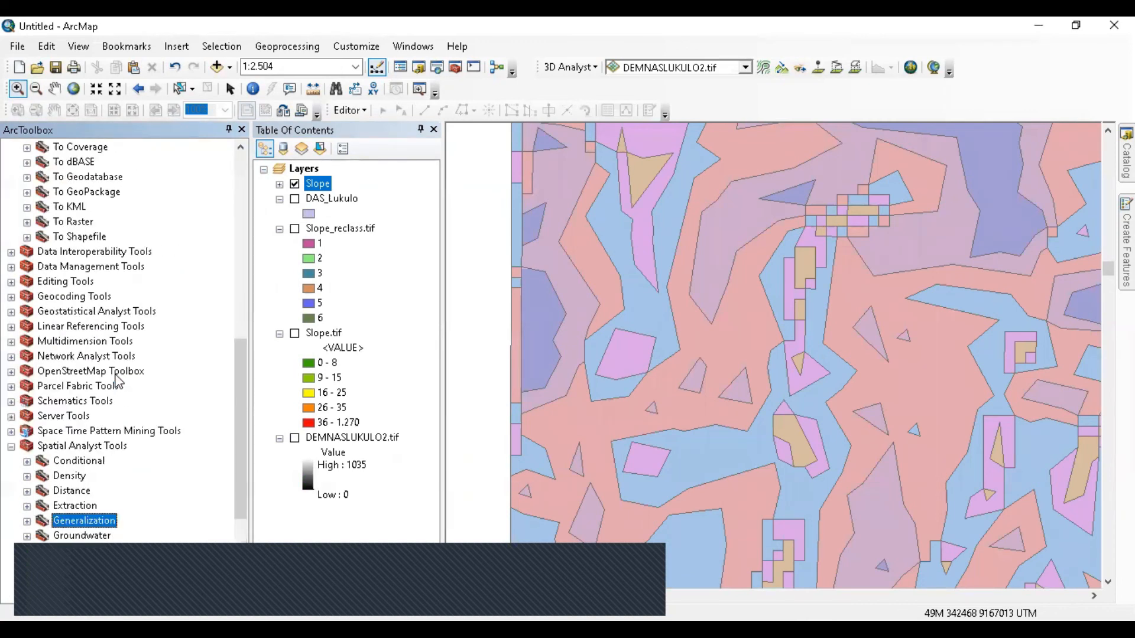
{"action": "scroll", "coordinate": [116, 381], "scroll_direction": "up", "scroll_amount": 1}
{"action": "double_click", "coordinate": [77, 441]}
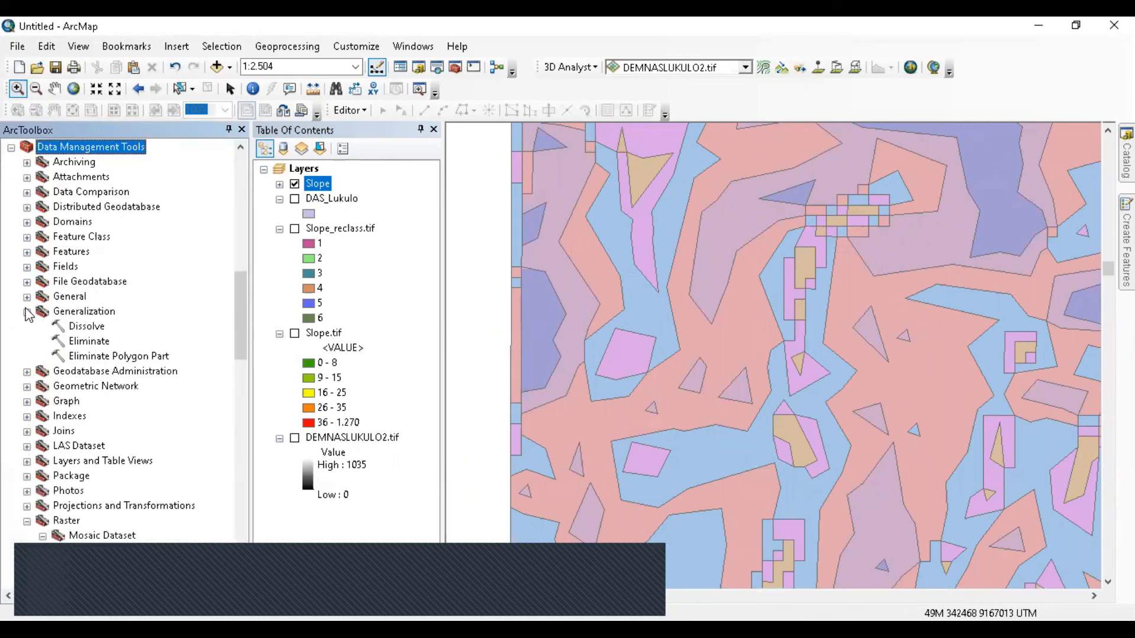
{"action": "left_click", "coordinate": [104, 348]}
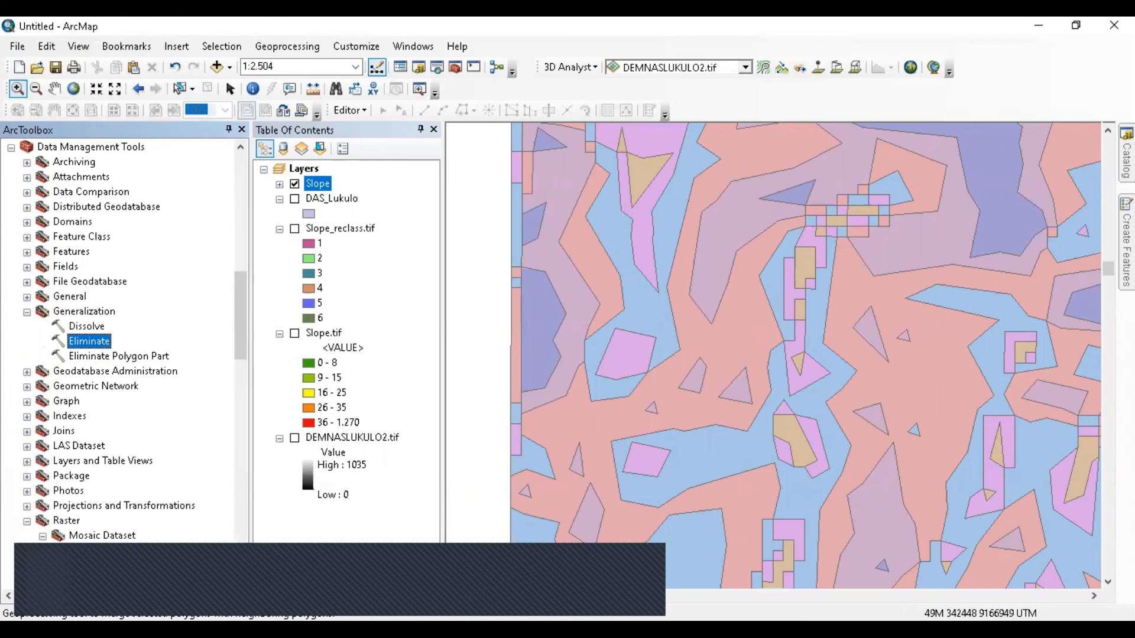
{"action": "double_click", "coordinate": [83, 357]}
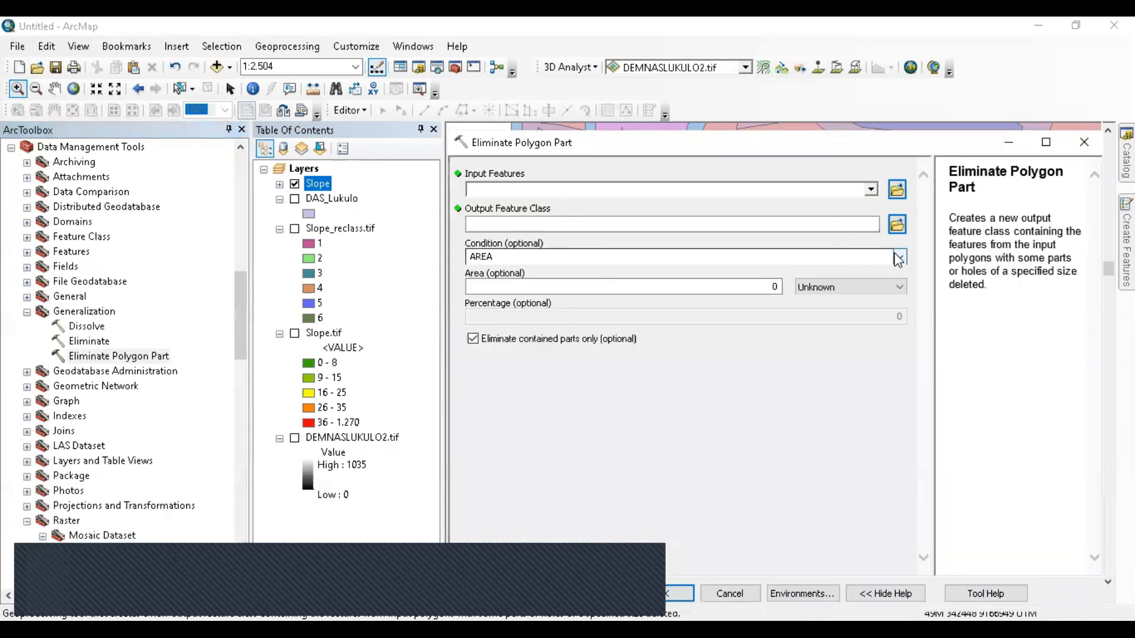
{"action": "left_click", "coordinate": [793, 256]}
{"action": "left_click", "coordinate": [777, 257]}
{"action": "left_click", "coordinate": [622, 287]}
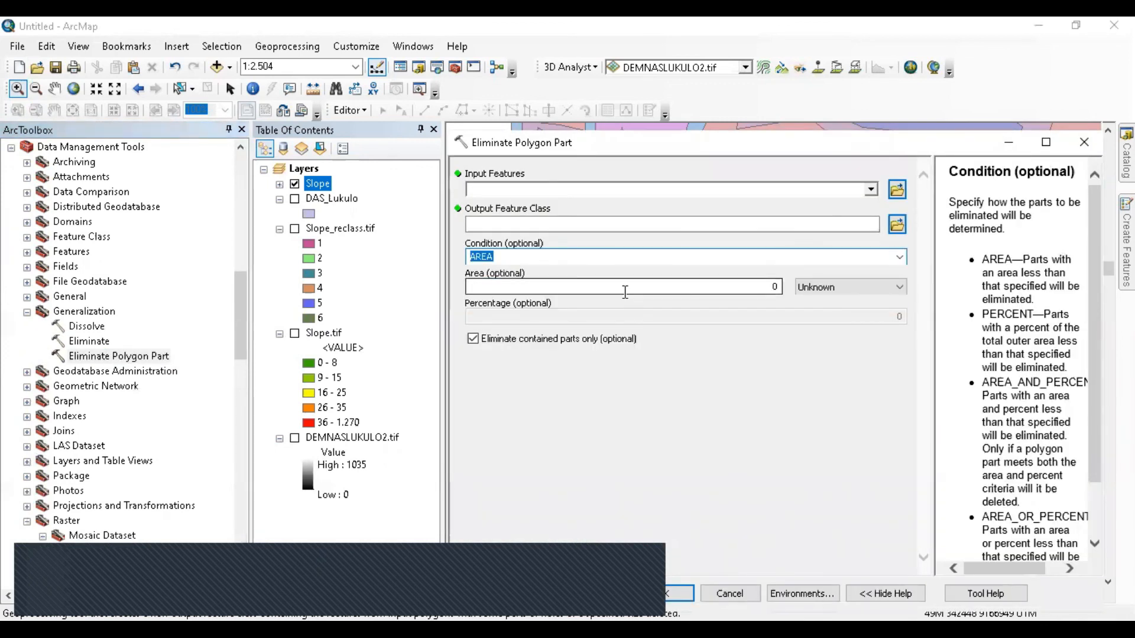
{"action": "left_click", "coordinate": [828, 287]}
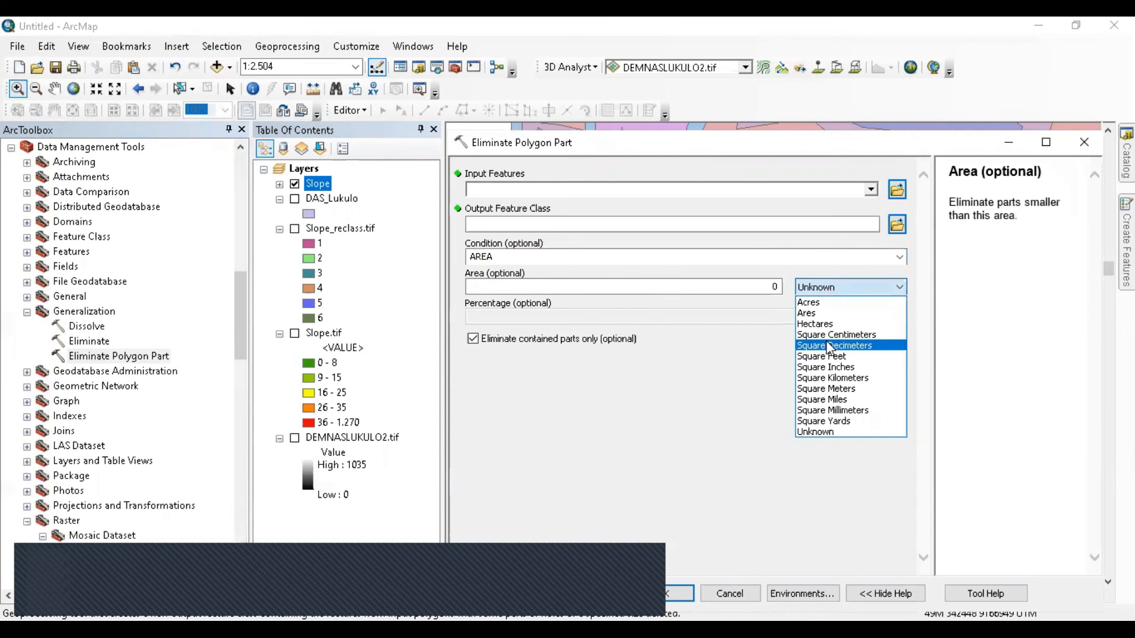
{"action": "left_click", "coordinate": [825, 389]}
{"action": "left_click", "coordinate": [681, 284]}
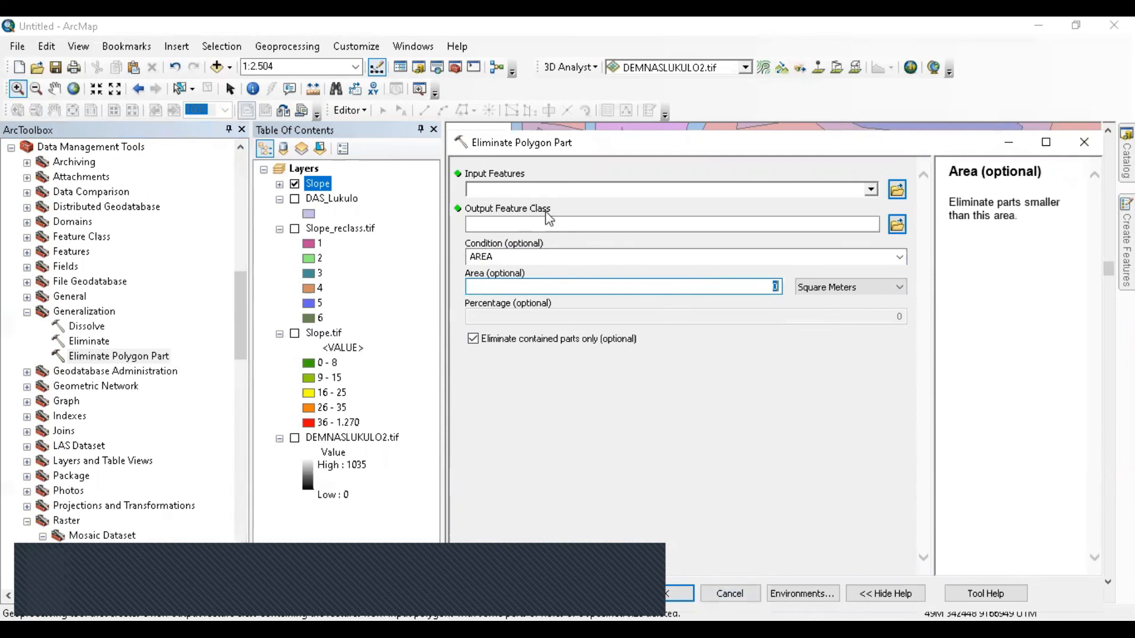
{"action": "left_click_drag", "start_coordinate": [566, 148], "coordinate": [349, 126]}
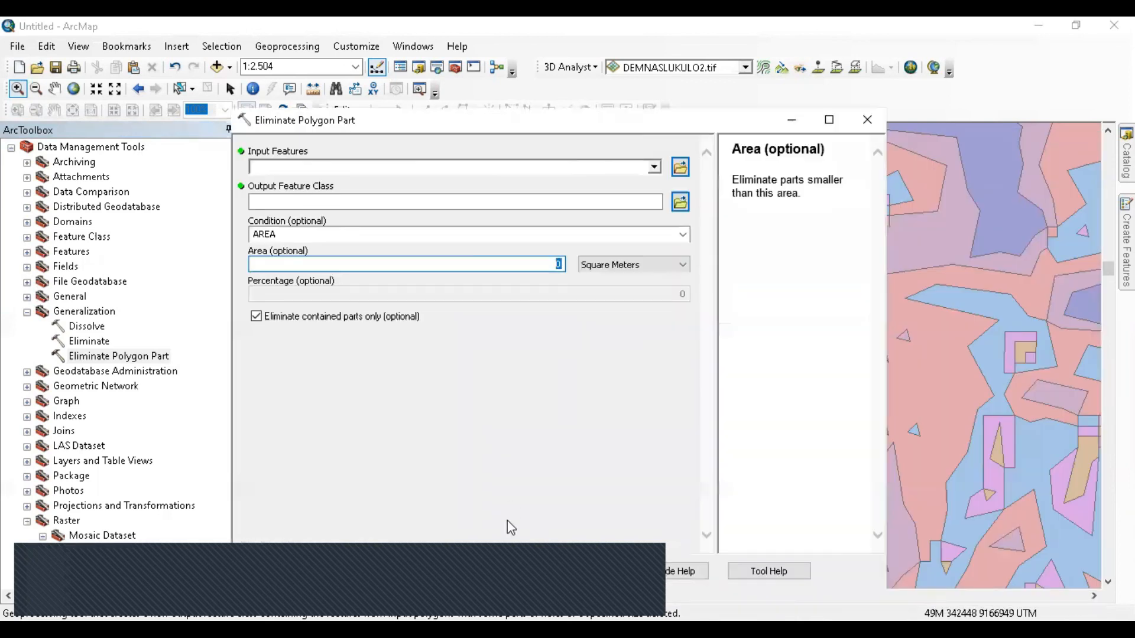
{"action": "left_click", "coordinate": [522, 578]}
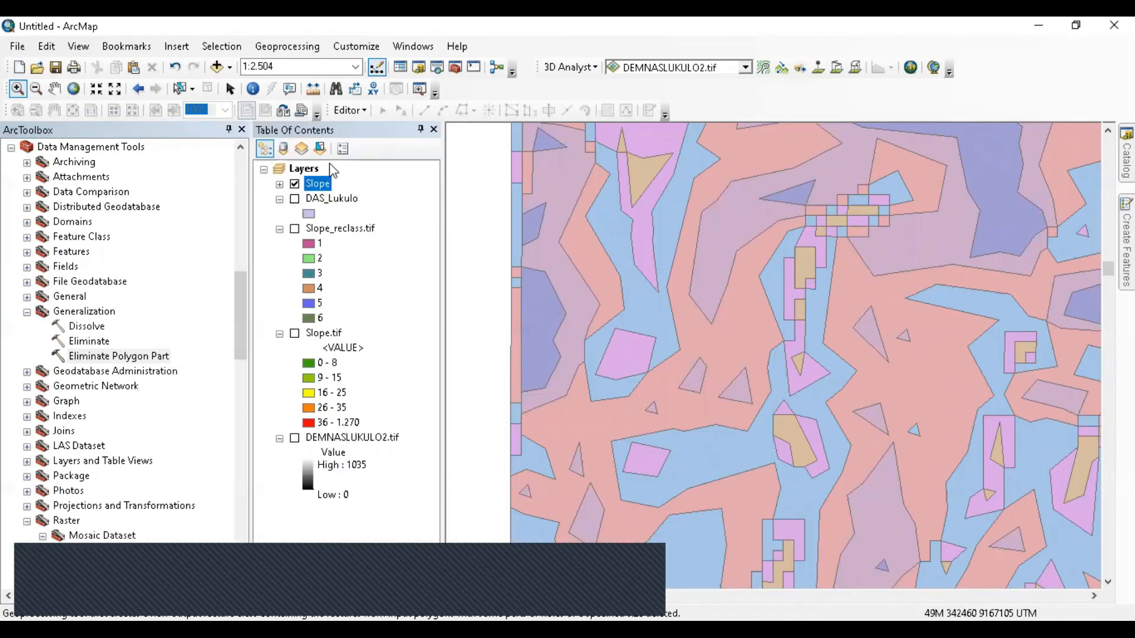
Step: Zoom the map to the extent of the Slope polygon layer
{"action": "right_click", "coordinate": [313, 189]}
{"action": "left_click", "coordinate": [396, 273]}
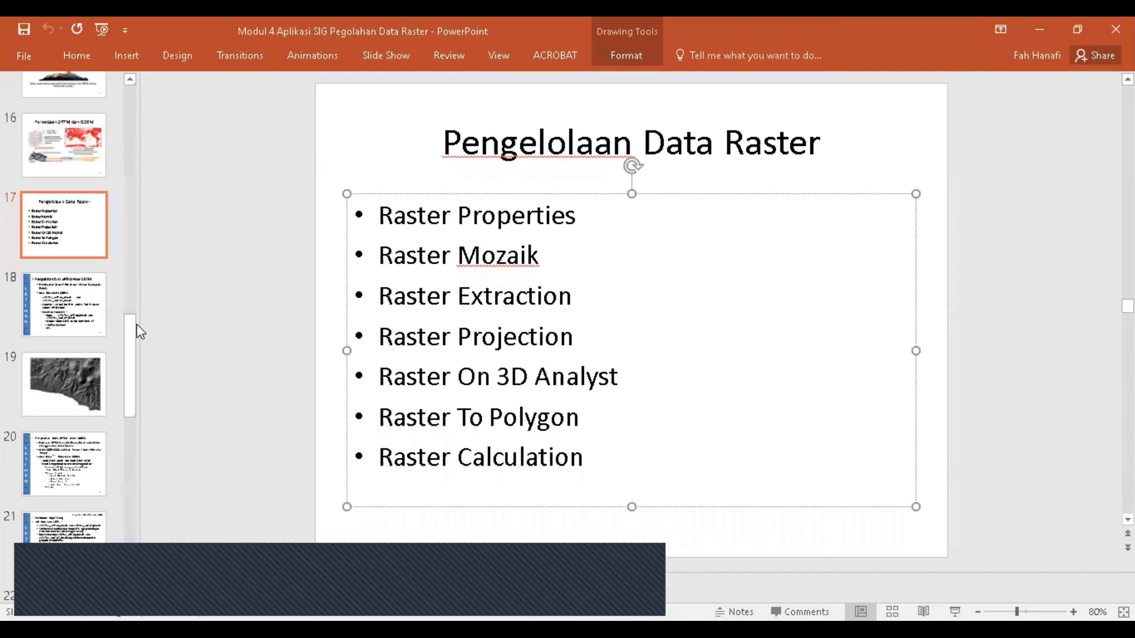
Step: Switch to the PowerPoint presentation and review the Raster Calculation topic with the slides on raster arithmetic and overlay analysis
{"action": "triple_click", "coordinate": [434, 456]}
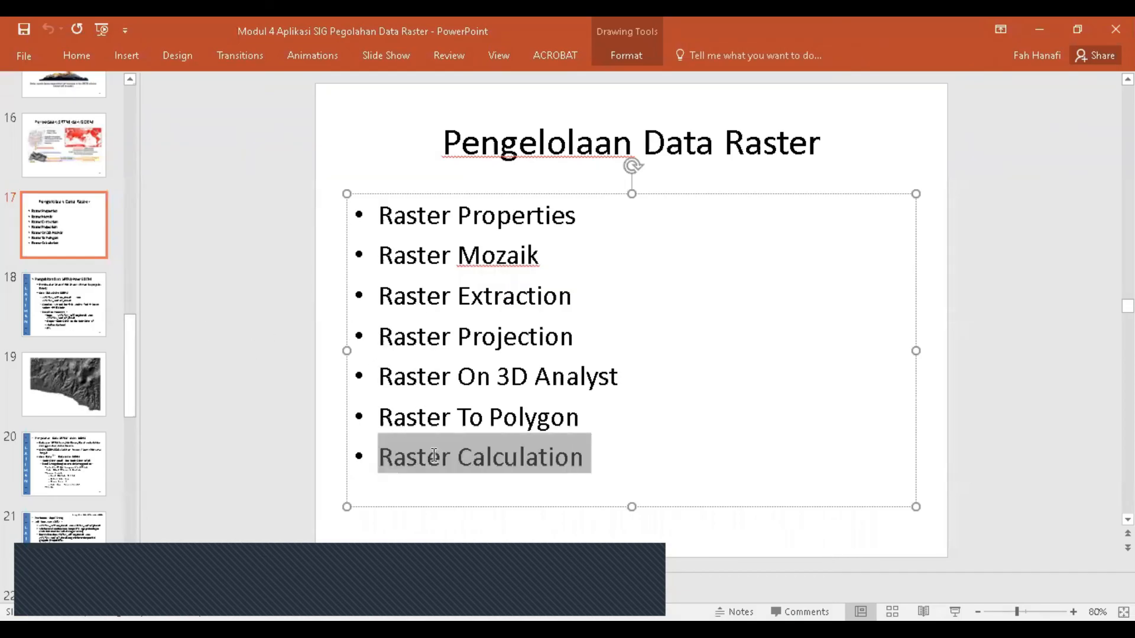
{"action": "scroll", "coordinate": [65, 332], "scroll_direction": "up", "scroll_amount": 5}
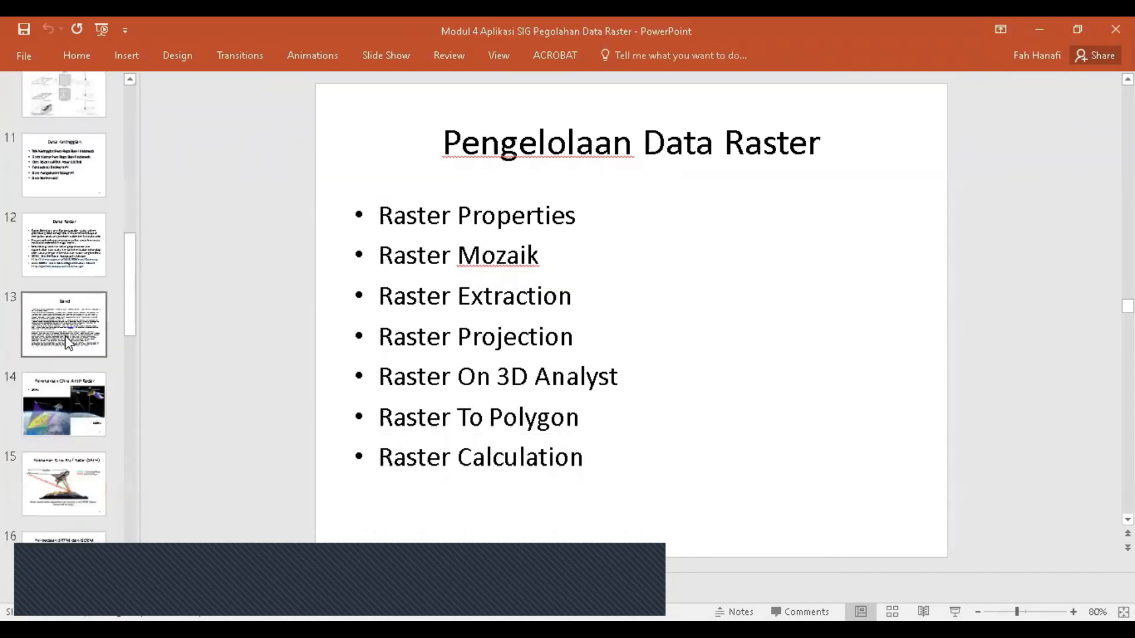
{"action": "scroll", "coordinate": [65, 338], "scroll_direction": "up", "scroll_amount": 5}
{"action": "left_click", "coordinate": [67, 395]}
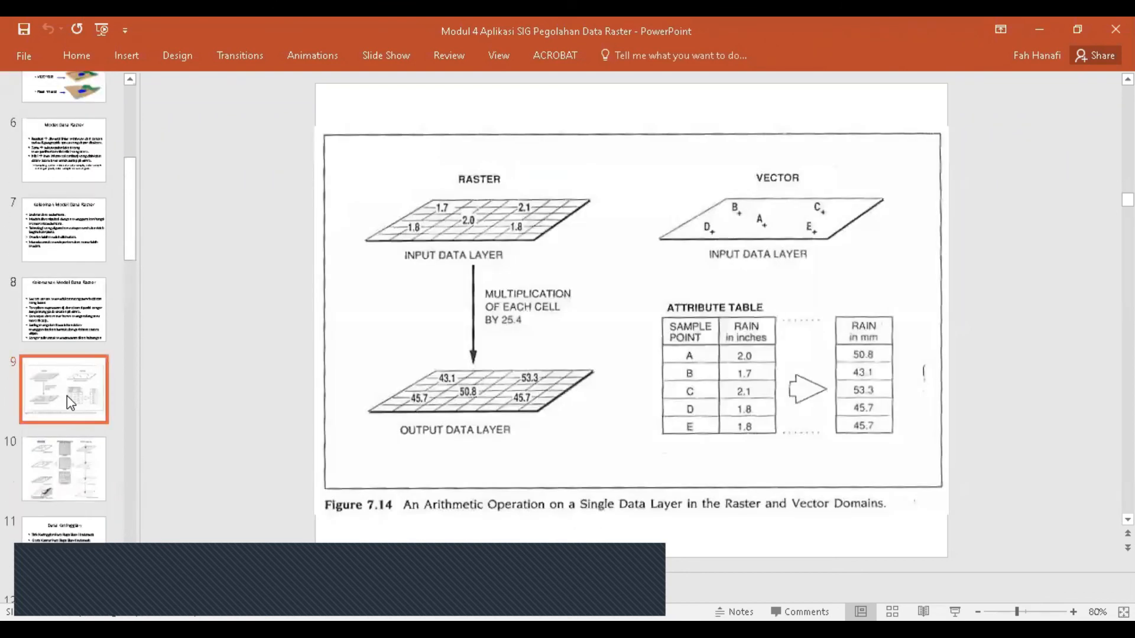
{"action": "left_click", "coordinate": [95, 464]}
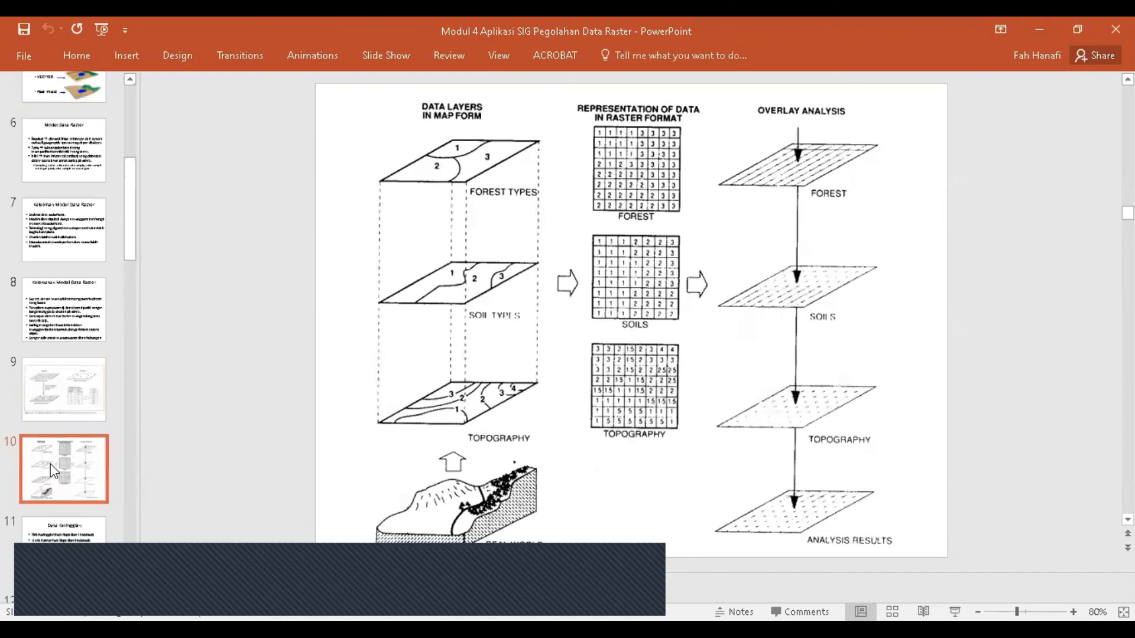
Step: Find the USLE slide and examine the LS factor in its erosion formula
{"action": "scroll", "coordinate": [51, 463], "scroll_direction": "down", "scroll_amount": 6}
{"action": "scroll", "coordinate": [45, 479], "scroll_direction": "down", "scroll_amount": 10}
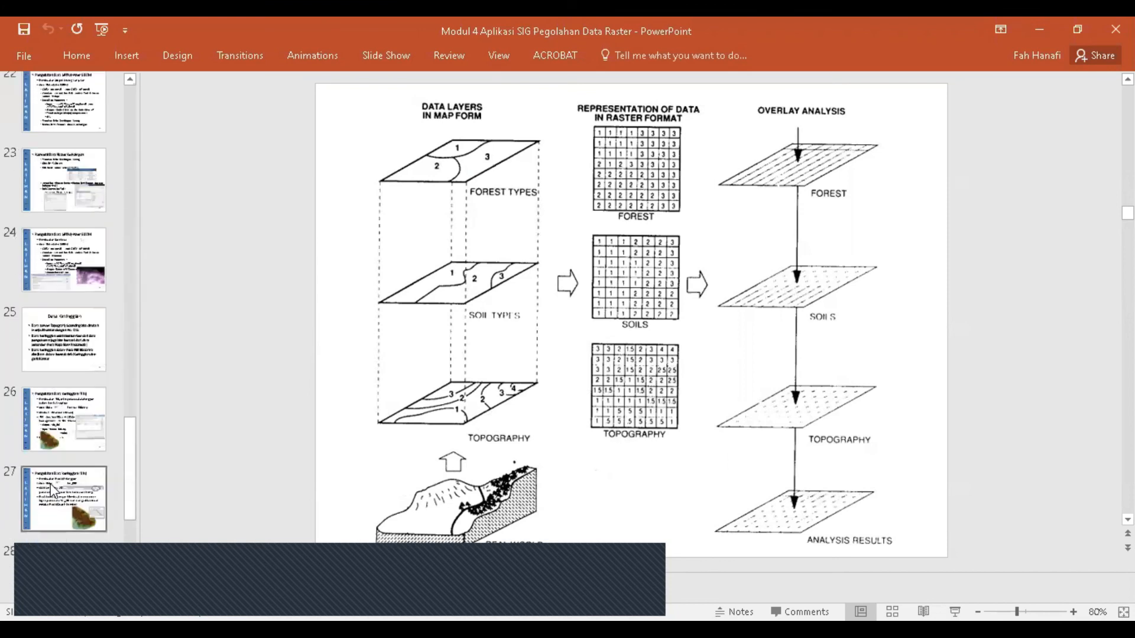
{"action": "scroll", "coordinate": [51, 484], "scroll_direction": "down", "scroll_amount": 4}
{"action": "left_click", "coordinate": [57, 317]}
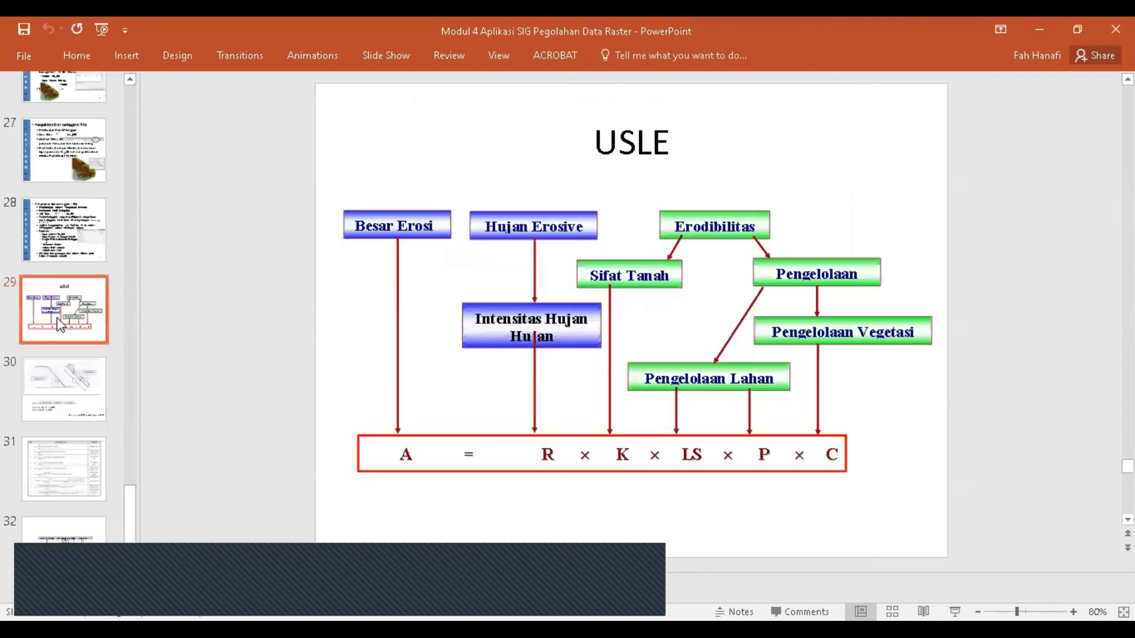
{"action": "left_click", "coordinate": [695, 458]}
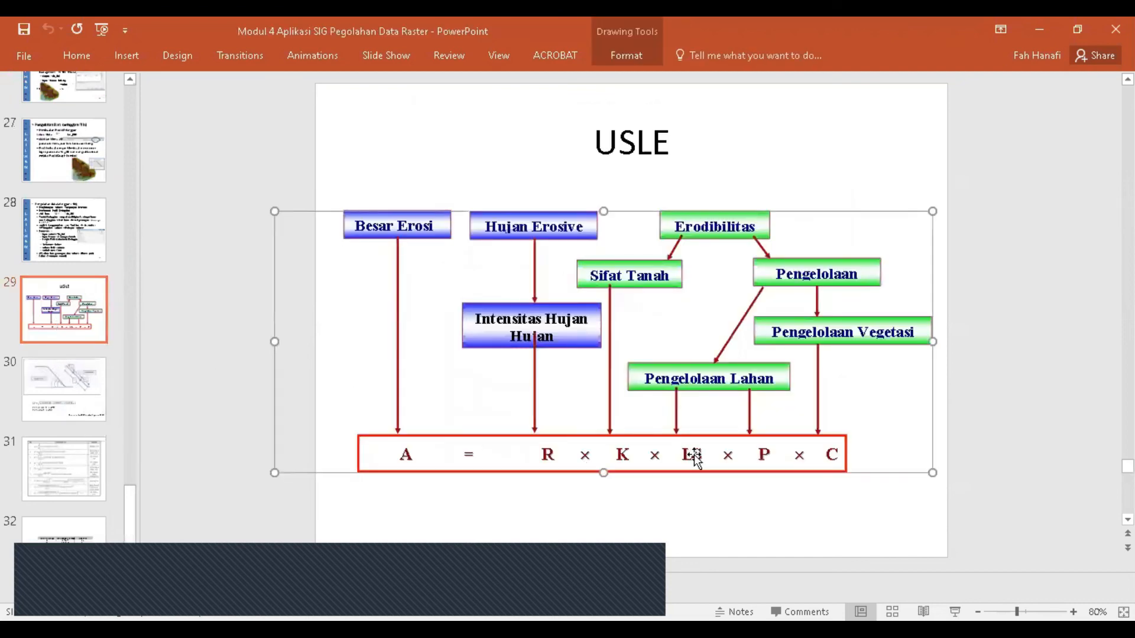
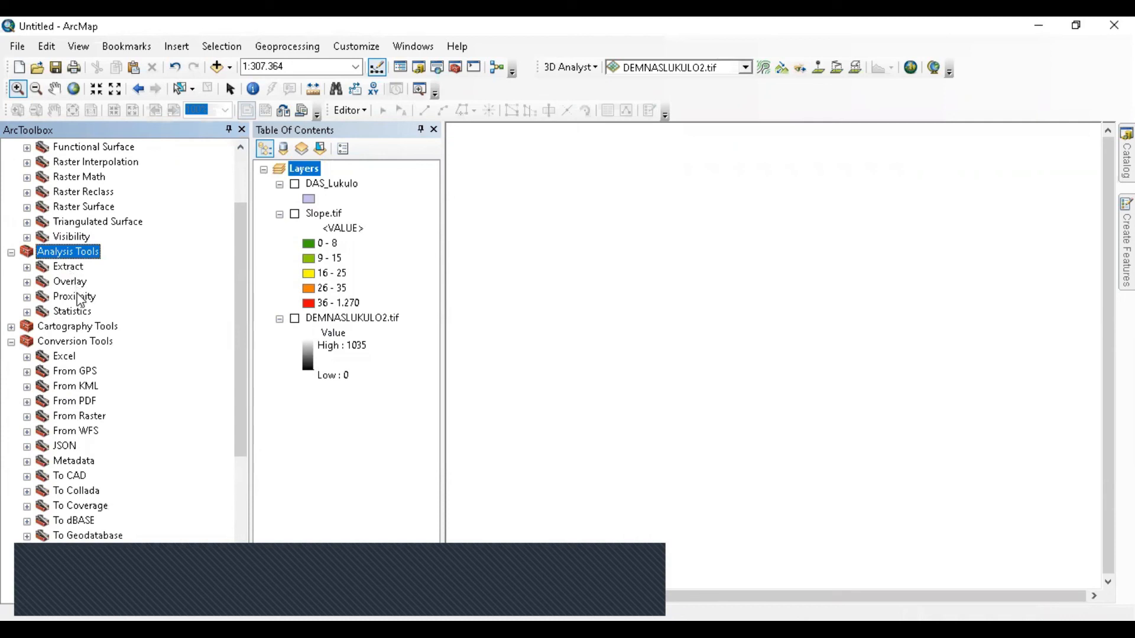
Step: In ArcMap, look through the Overlay tools of Analysis Tools and the Raster Creation tools of Spatial Analyst Tools
{"action": "double_click", "coordinate": [74, 281]}
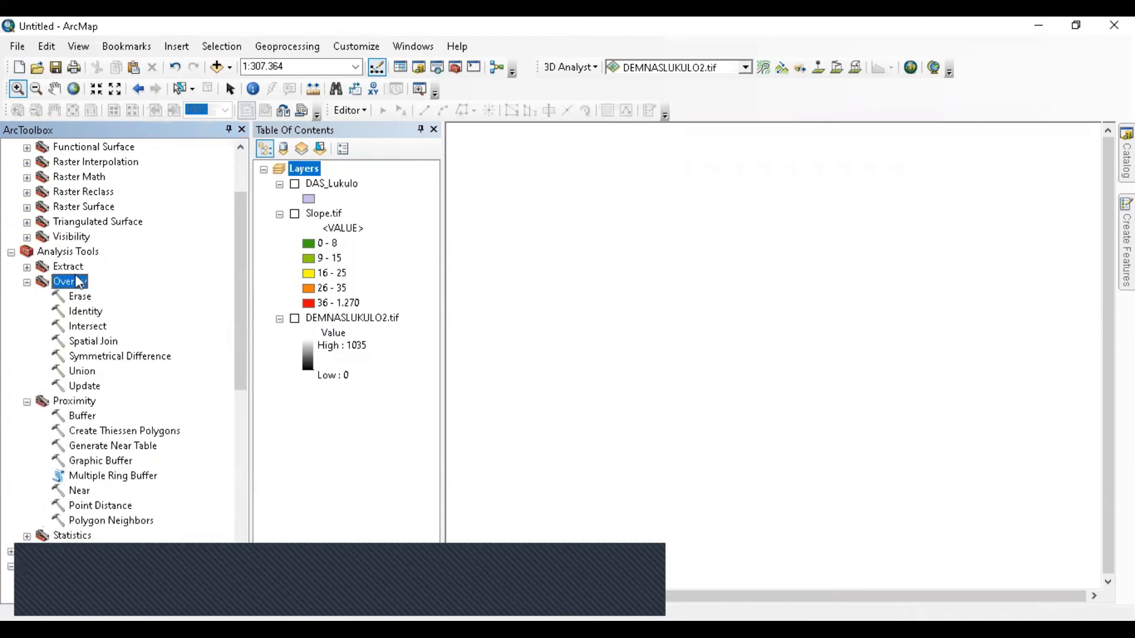
{"action": "scroll", "coordinate": [101, 332], "scroll_direction": "down", "scroll_amount": 10}
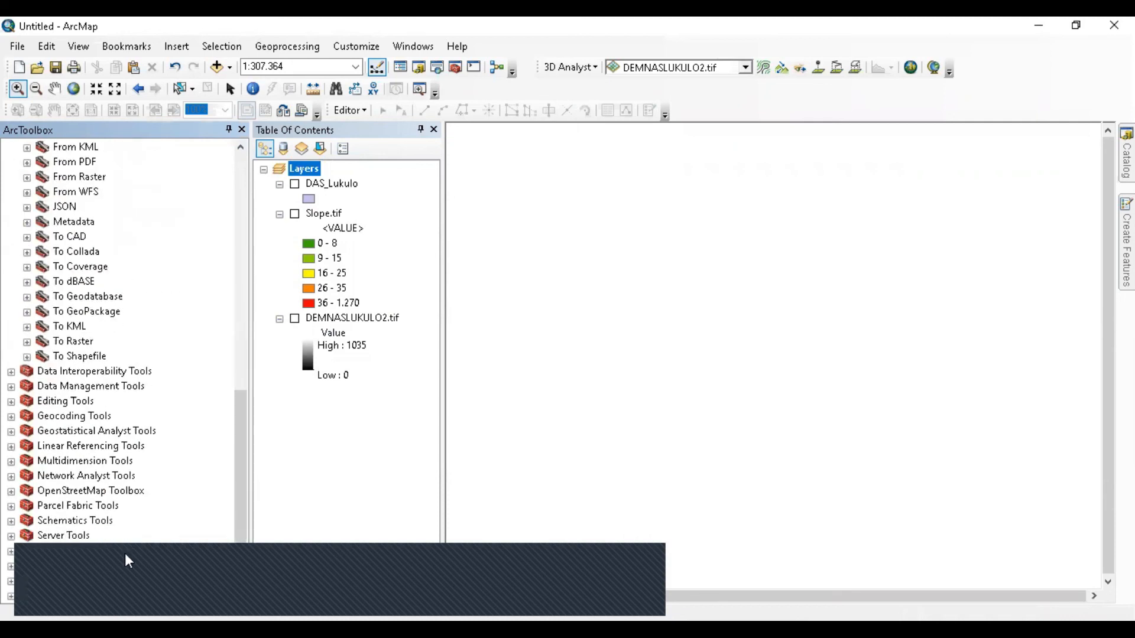
{"action": "double_click", "coordinate": [107, 566]}
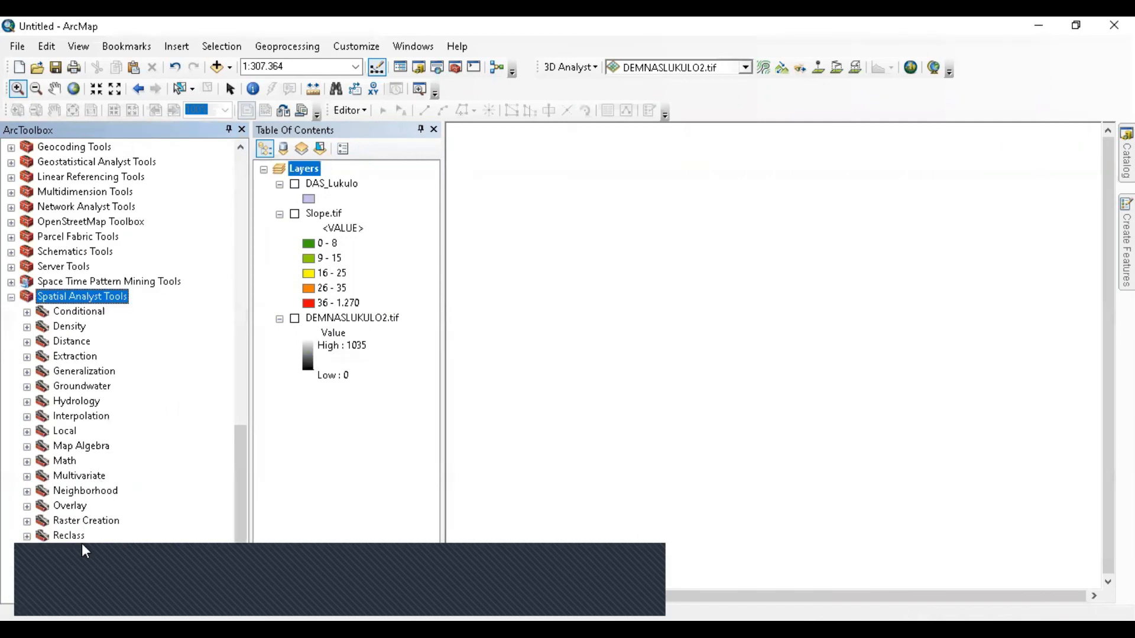
{"action": "double_click", "coordinate": [83, 522]}
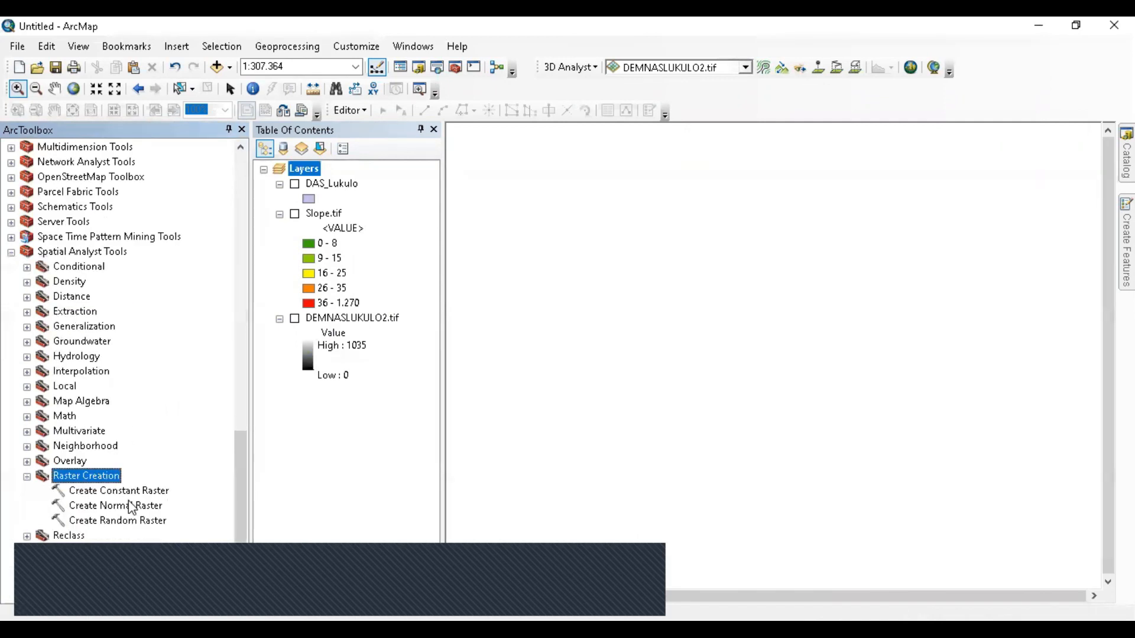
{"action": "left_click", "coordinate": [27, 476]}
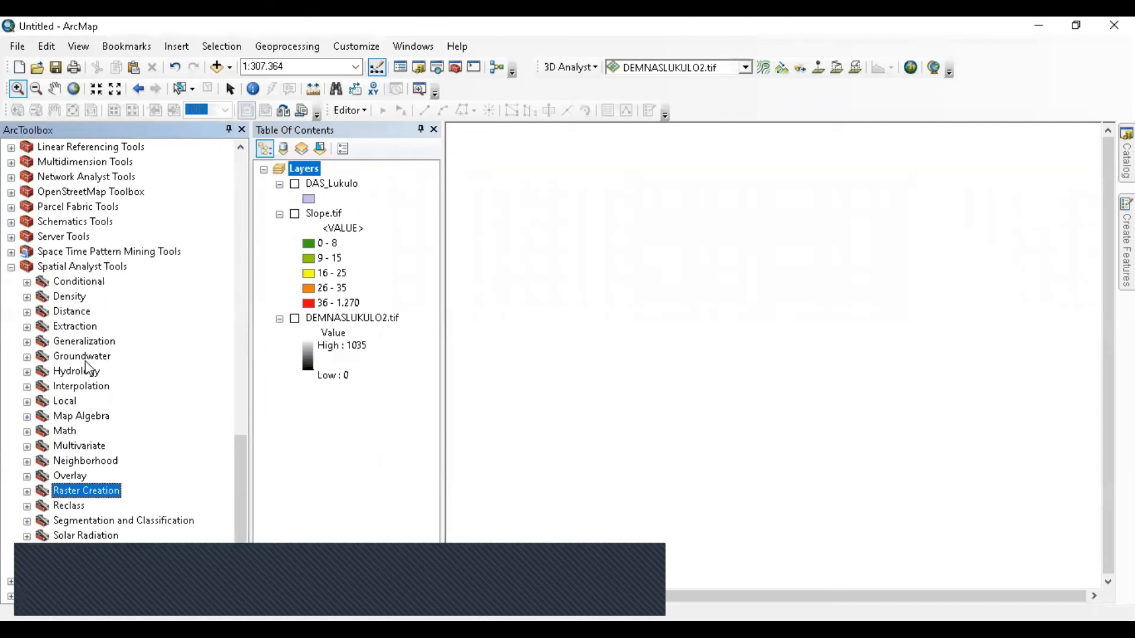
Step: Open the Raster Calculator from the Map Algebra tools and move its dialog clear of the layer list
{"action": "left_click", "coordinate": [76, 419]}
{"action": "double_click", "coordinate": [76, 418]}
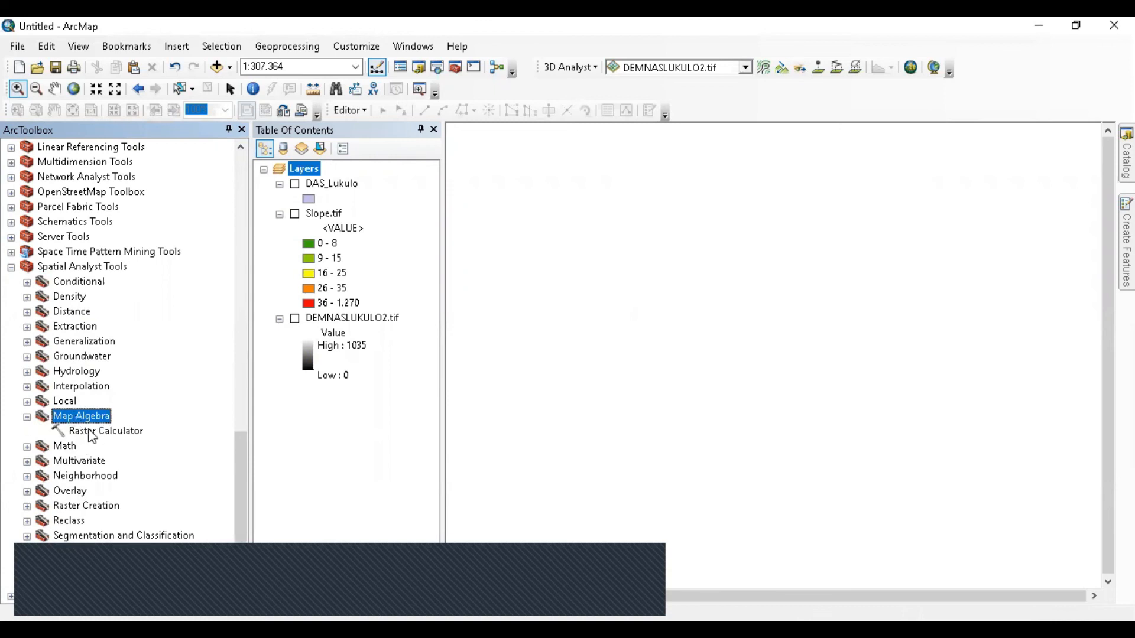
{"action": "left_click", "coordinate": [92, 433]}
{"action": "double_click", "coordinate": [64, 446]}
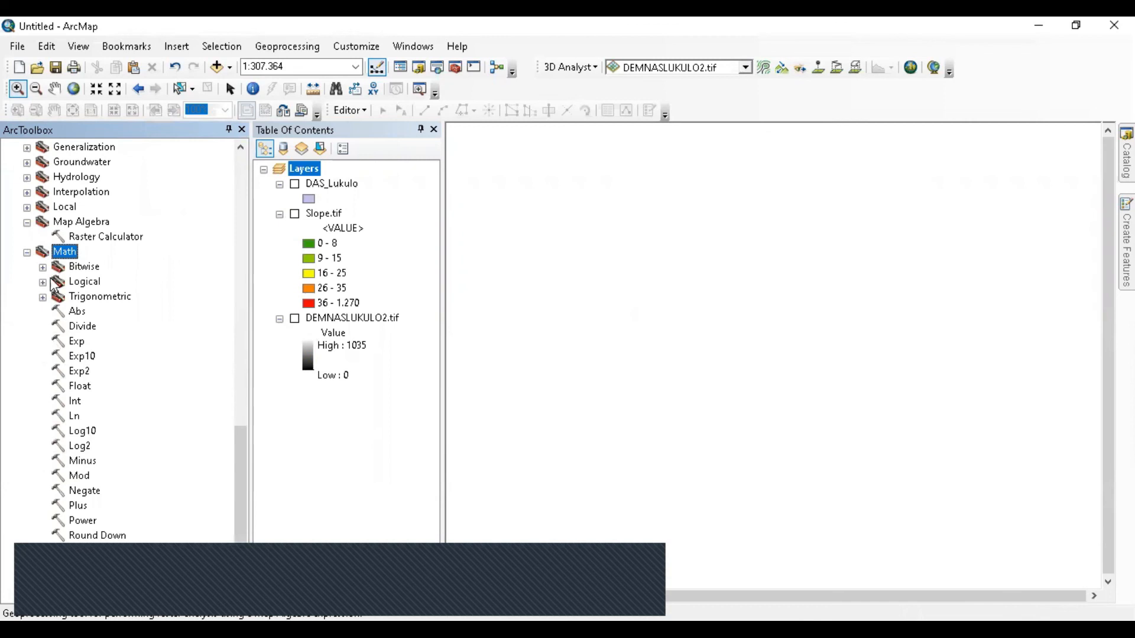
{"action": "left_click", "coordinate": [26, 253]}
{"action": "left_click", "coordinate": [115, 416]}
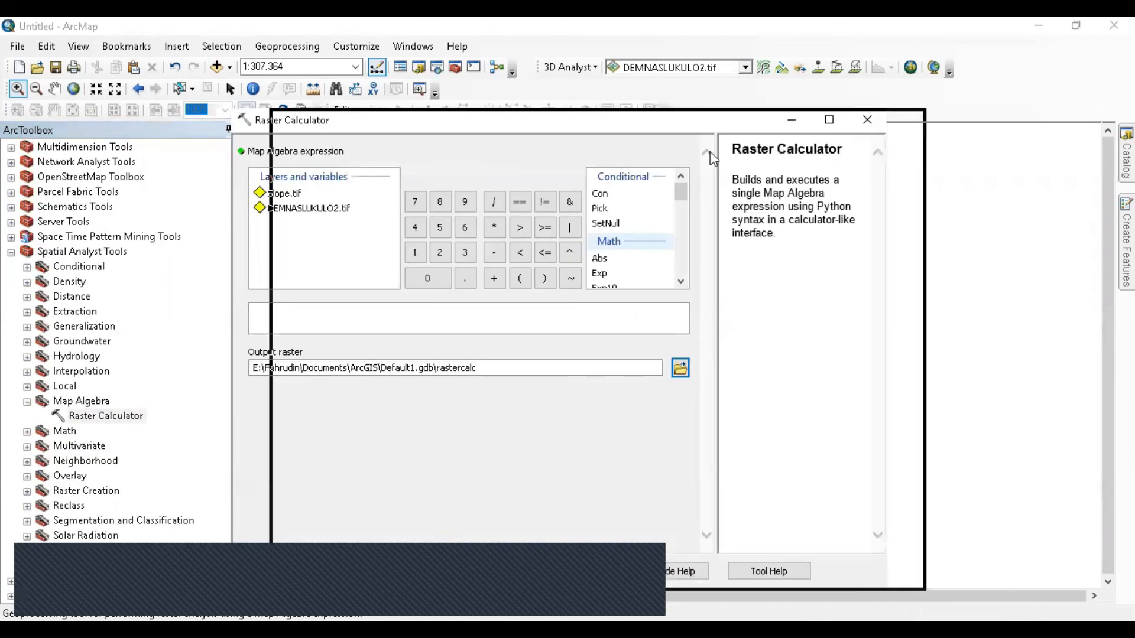
{"action": "left_click_drag", "start_coordinate": [550, 118], "coordinate": [823, 152]}
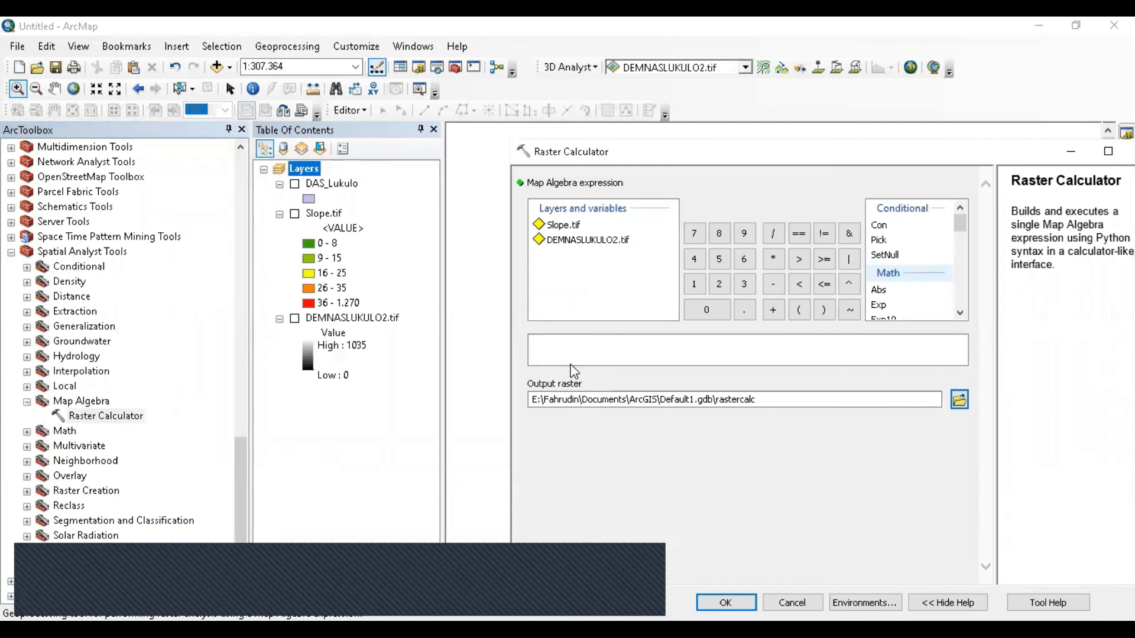
{"action": "left_click", "coordinate": [595, 357]}
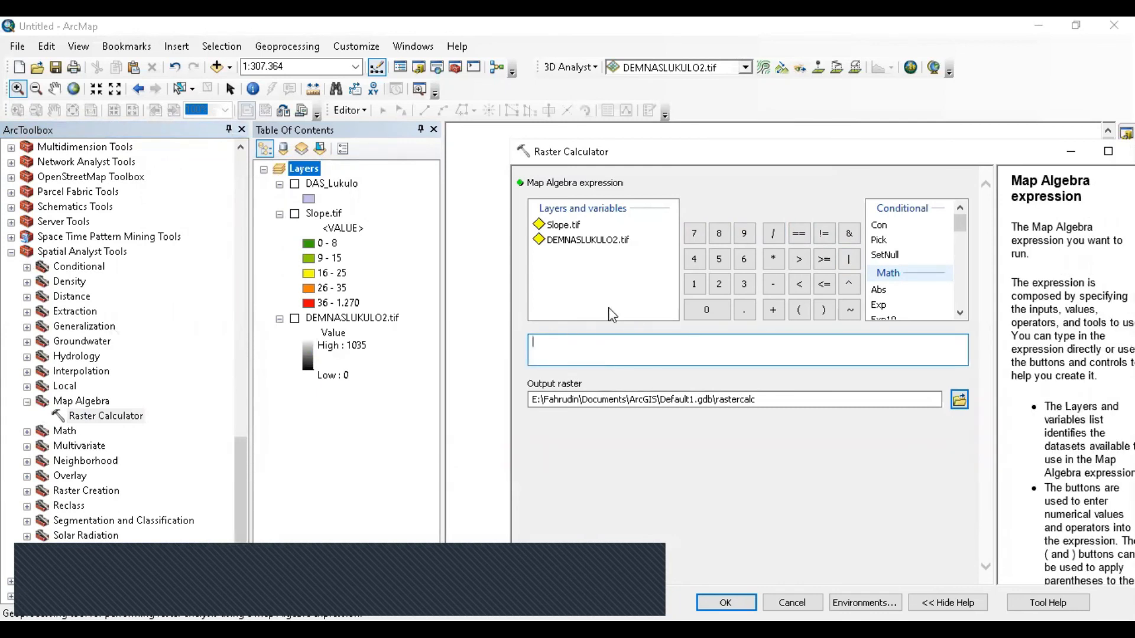
{"action": "left_click", "coordinate": [580, 226]}
{"action": "left_click", "coordinate": [586, 240]}
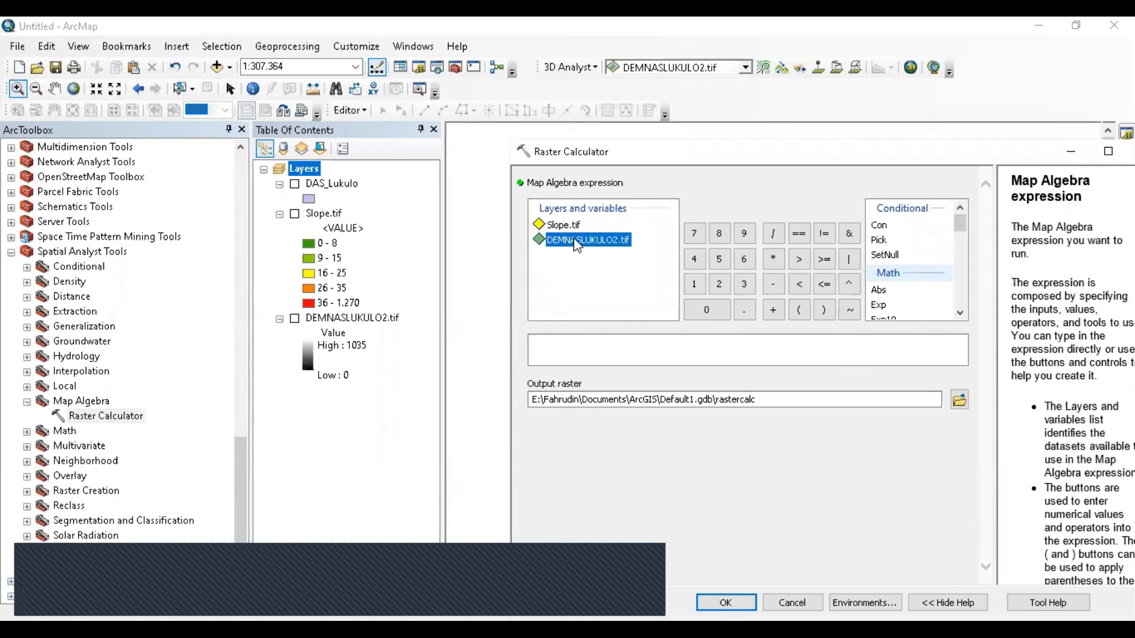
{"action": "double_click", "coordinate": [576, 244]}
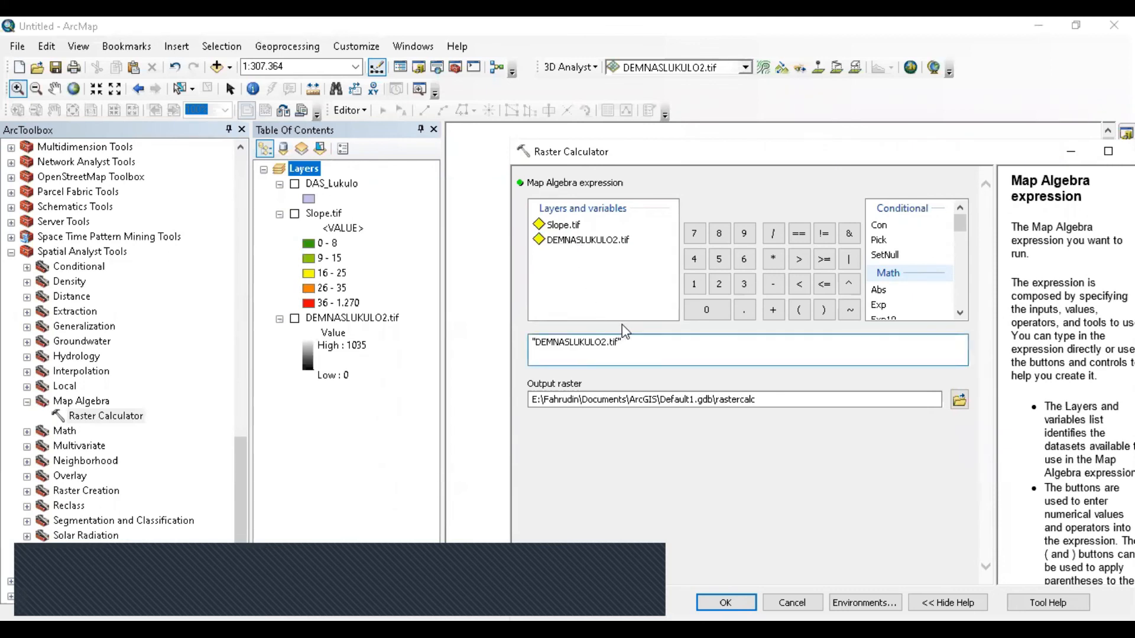
{"action": "left_click", "coordinate": [526, 348]}
{"action": "left_click_drag", "start_coordinate": [627, 344], "coordinate": [521, 329]}
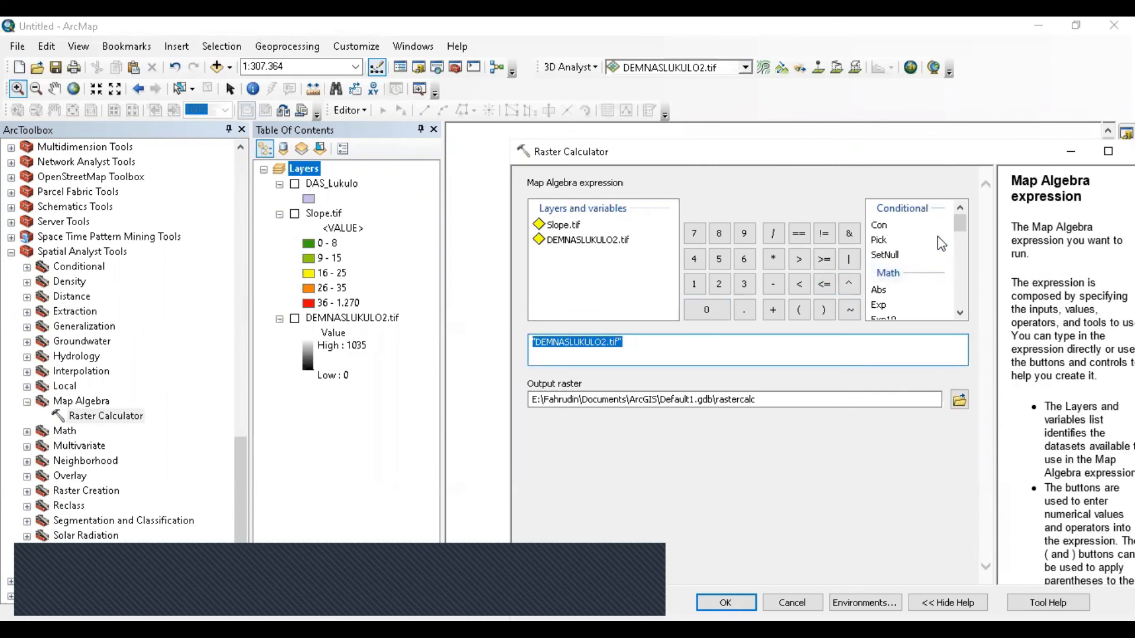
Step: Replace the map algebra expression with SquareRoot("DEMNASLUKULO2.tif")/100
{"action": "left_click_drag", "start_coordinate": [962, 228], "coordinate": [966, 256]}
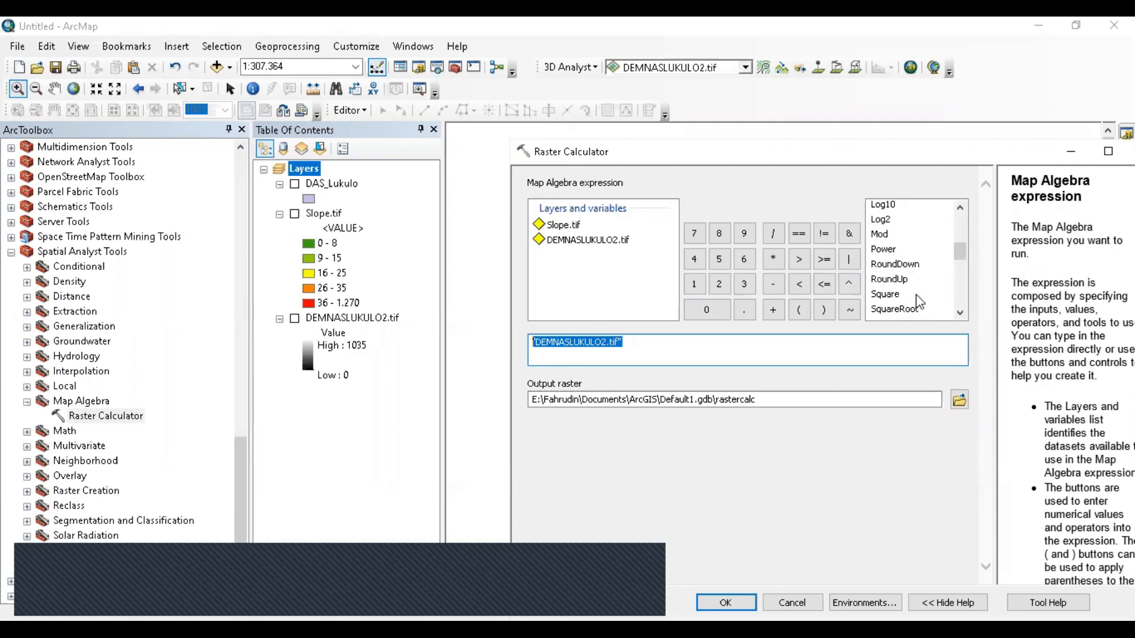
{"action": "scroll", "coordinate": [911, 308], "scroll_direction": "down", "scroll_amount": 1}
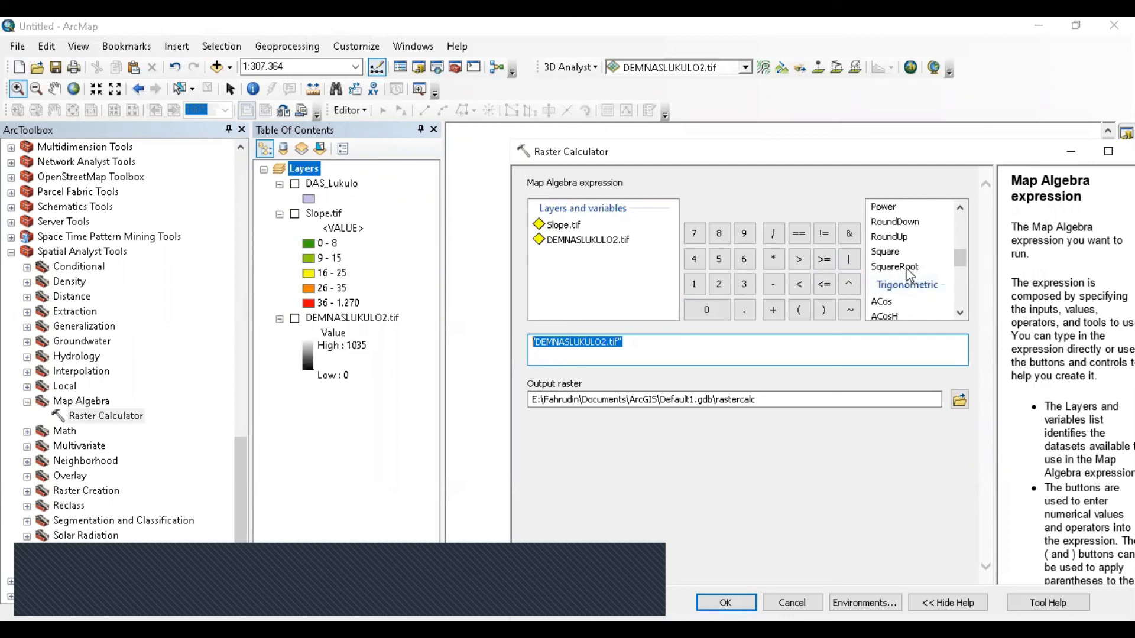
{"action": "left_click_drag", "start_coordinate": [669, 340], "coordinate": [462, 336]}
{"action": "key", "text": "Delete"}
{"action": "double_click", "coordinate": [905, 267]}
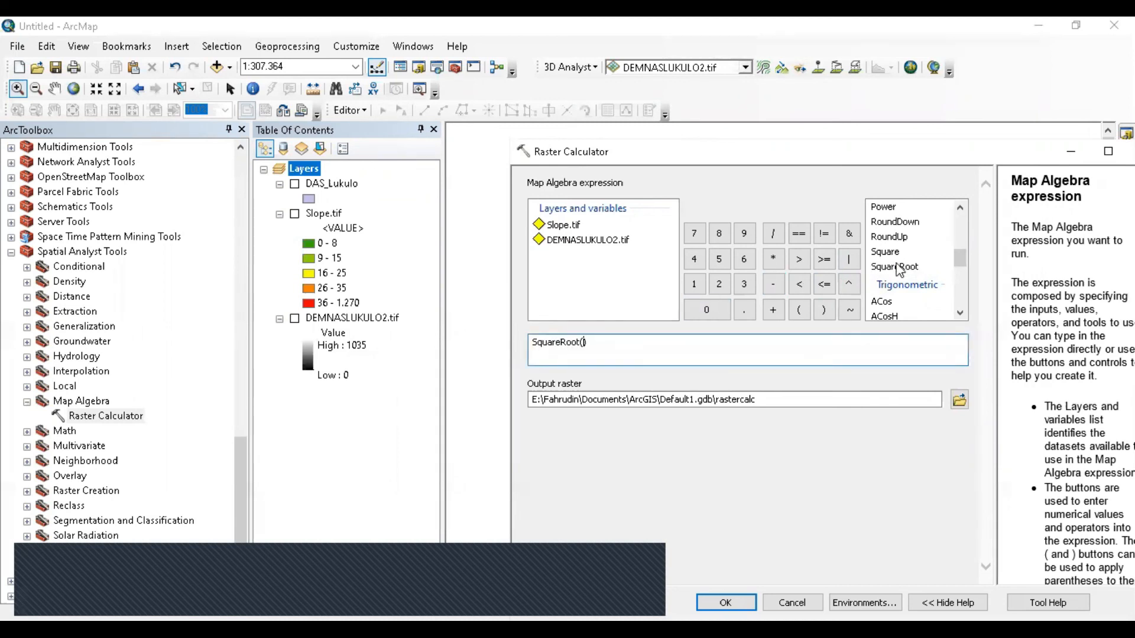
{"action": "double_click", "coordinate": [568, 241]}
{"action": "left_click", "coordinate": [683, 347]}
{"action": "type", "text": "/"}
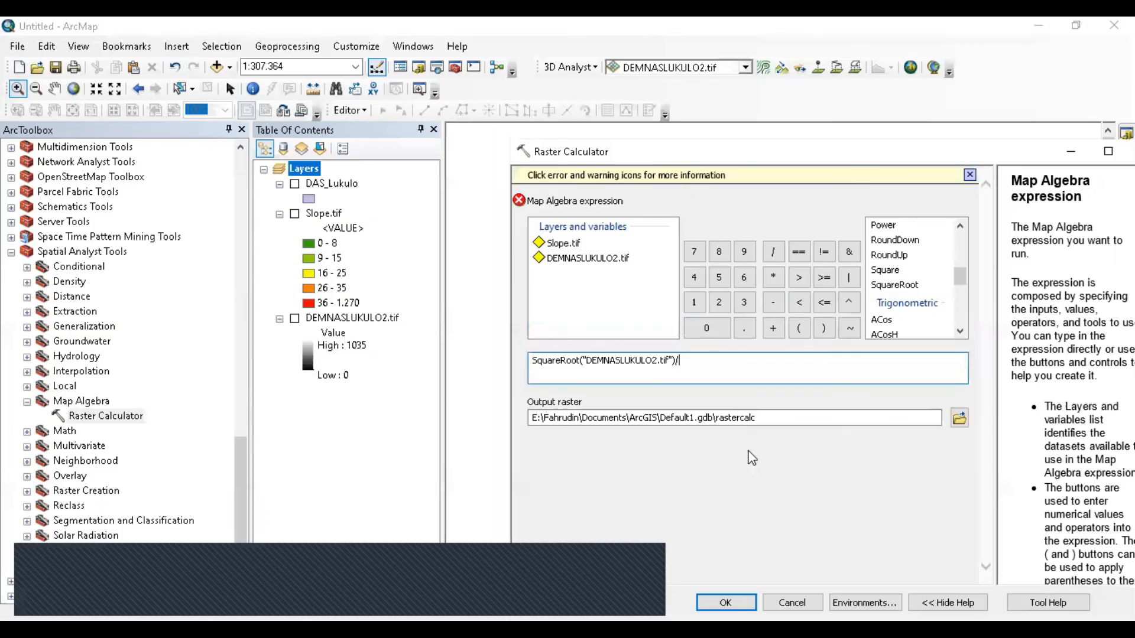
{"action": "type", "text": "100"}
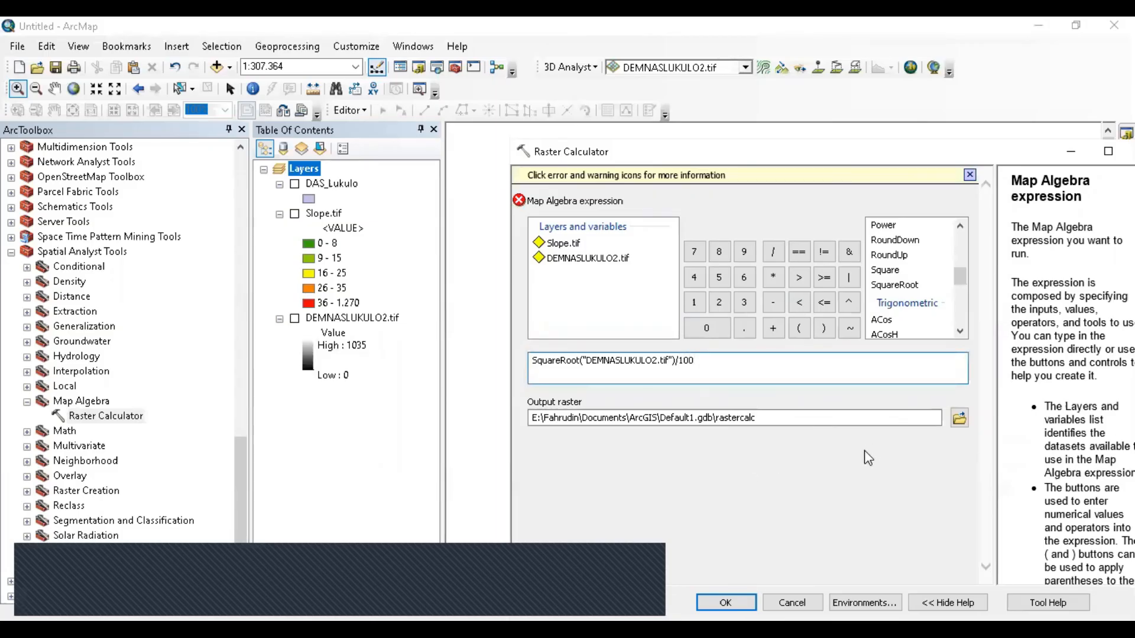
Step: Extend the map algebra expression with *(138+(0.965*"Slope.tif")
{"action": "left_click", "coordinate": [677, 174]}
{"action": "left_click", "coordinate": [708, 346]}
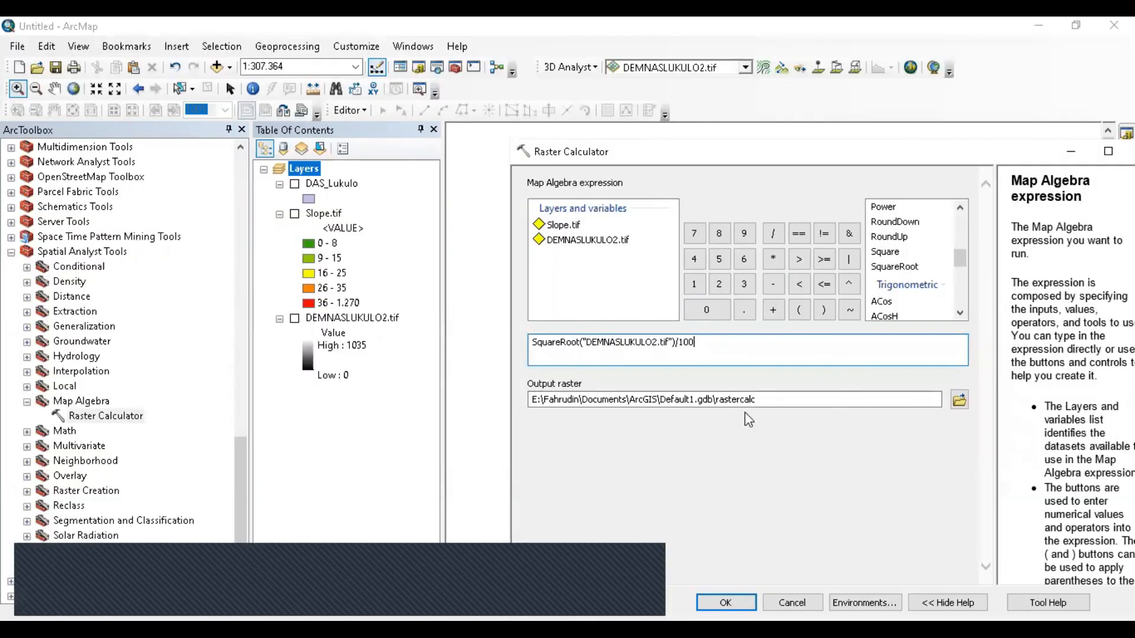
{"action": "type", "text": "*(138"}
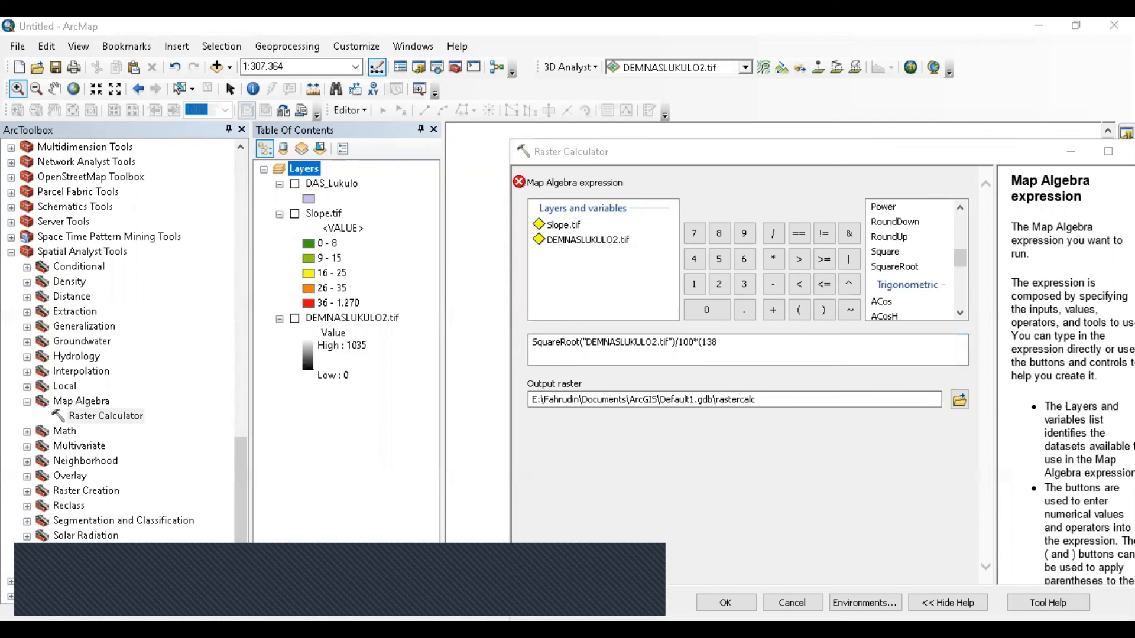
{"action": "left_click", "coordinate": [733, 356]}
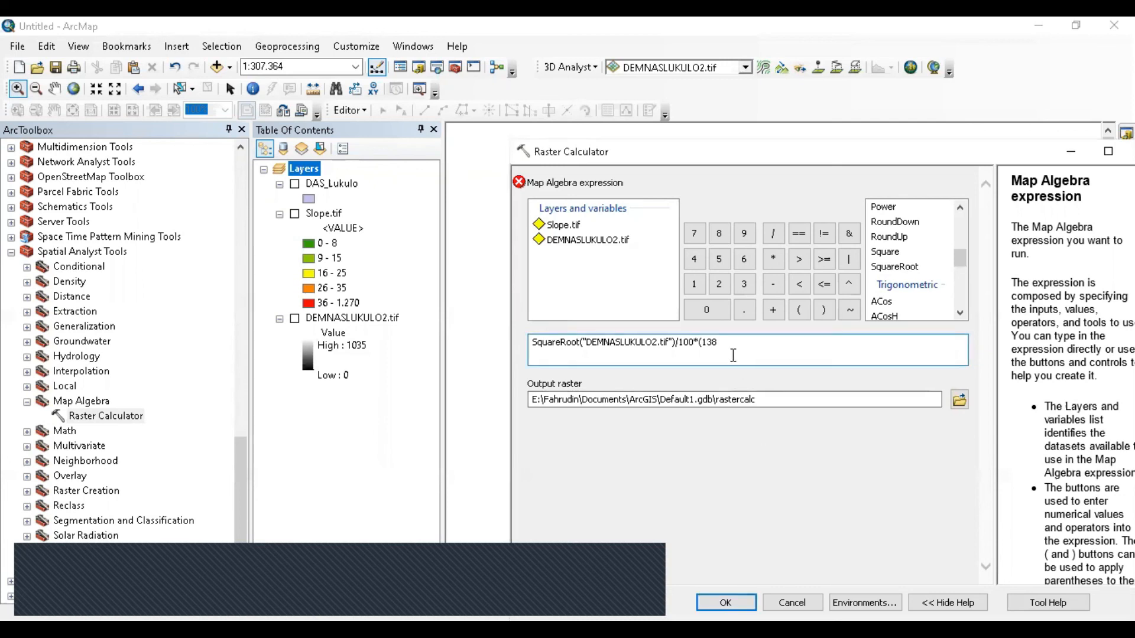
{"action": "type", "text": "+"}
{"action": "type", "text": "0.965*"}
{"action": "double_click", "coordinate": [564, 225]}
{"action": "type", "text": ")"}
Step: Check the LS formula and add +(0.138* to the end of the expression
{"action": "type", "text": "+(0.138"}
{"action": "key", "text": "alt+Tab"}
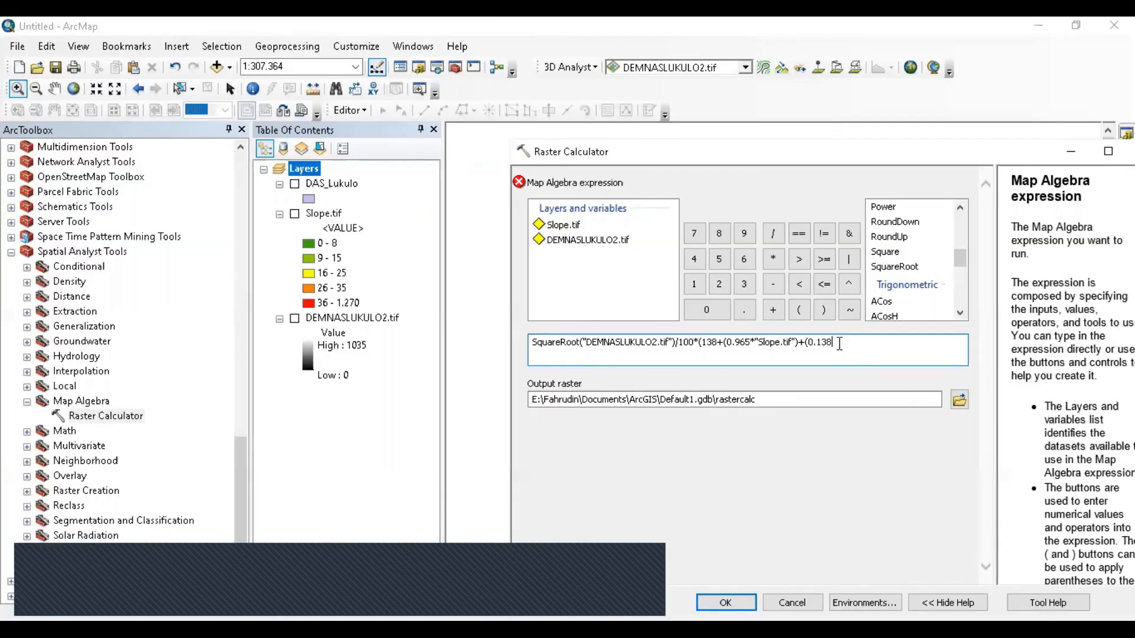
{"action": "key", "text": "alt+Tab"}
{"action": "left_click", "coordinate": [840, 344]}
{"action": "type", "text": "8"}
{"action": "key", "text": "BackSpace"}
{"action": "type", "text": "*"}
Step: Complete the last term with the Power function, raising Slope.tif to the power of 2
{"action": "scroll", "coordinate": [968, 262], "scroll_direction": "up", "scroll_amount": 2}
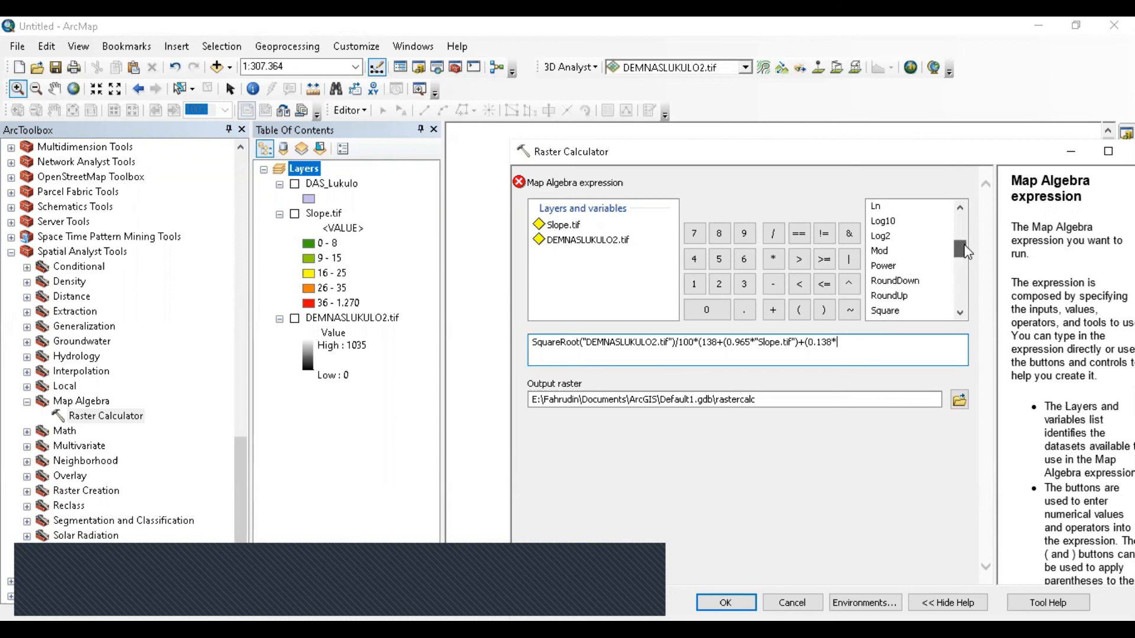
{"action": "double_click", "coordinate": [886, 267]}
{"action": "type", "text": ","}
{"action": "left_click", "coordinate": [861, 341]}
{"action": "double_click", "coordinate": [563, 226]}
{"action": "key", "text": "Right"}
{"action": "type", "text": "2"}
{"action": "key", "text": "alt+Tab"}
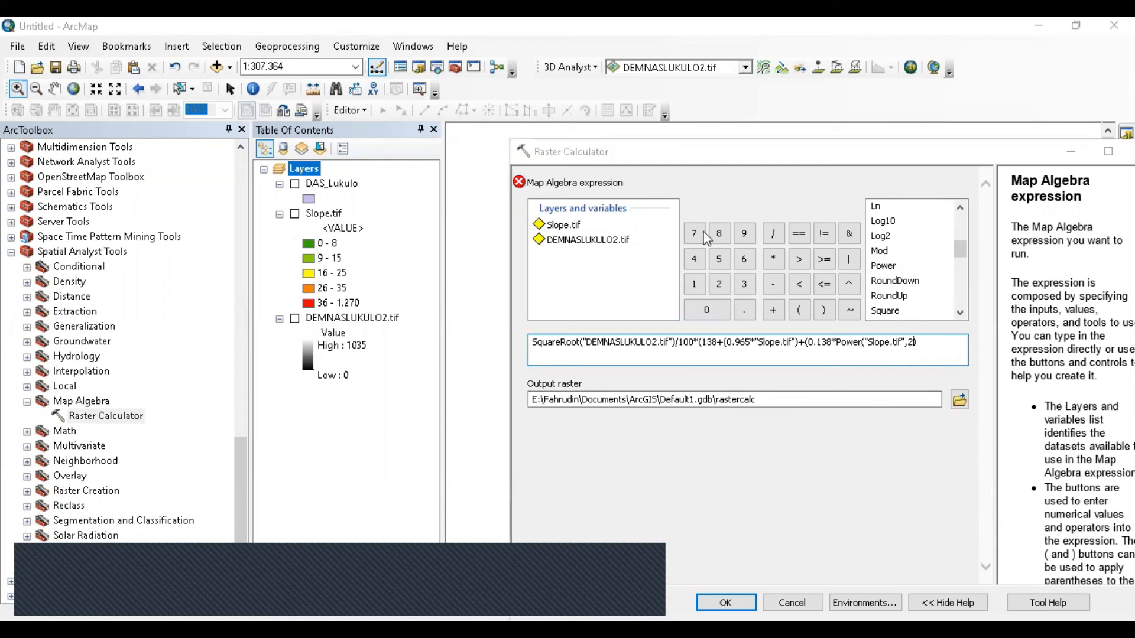
{"action": "left_click", "coordinate": [934, 340]}
{"action": "type", "text": ")"}
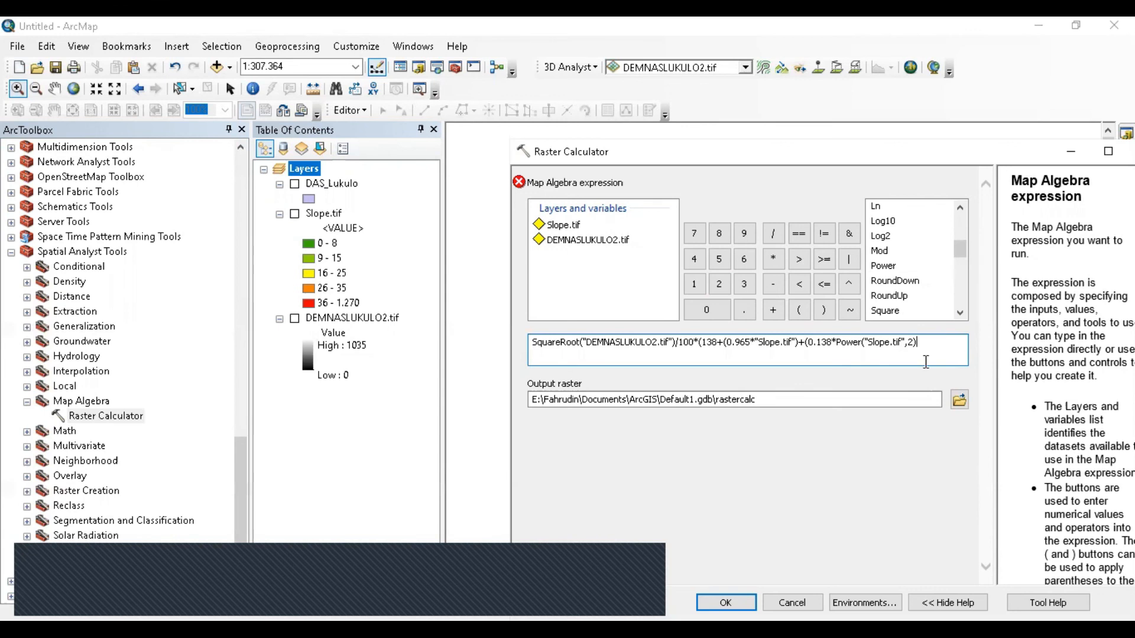
Step: Set the output raster to LS.TIF in the SIg Terapan Raster folder
{"action": "left_click", "coordinate": [958, 401]}
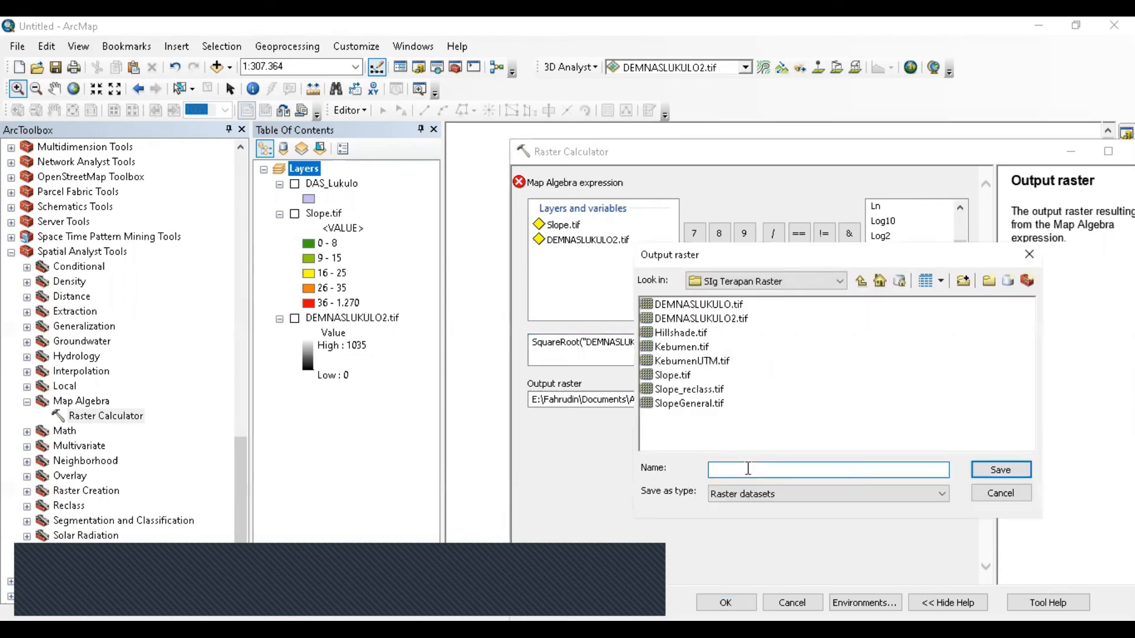
{"action": "type", "text": "LS/"}
{"action": "type", "text": "."}
{"action": "type", "text": "TIF"}
{"action": "left_click", "coordinate": [1019, 469]}
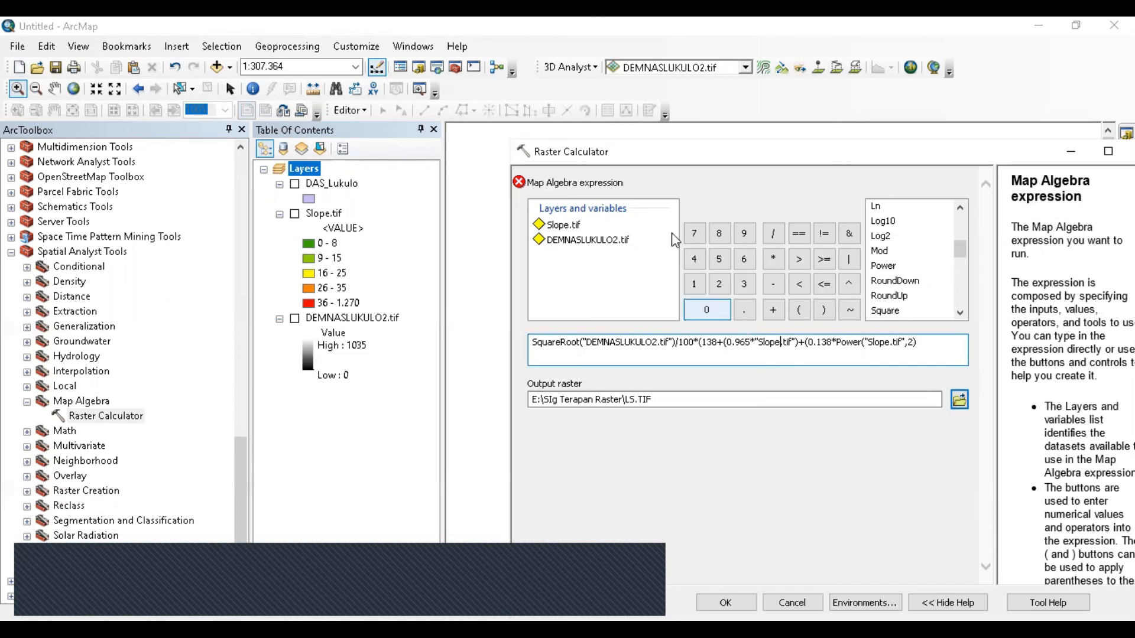
Step: Cut the slope terms after /100 to check the remaining expression, and paste them back
{"action": "left_click", "coordinate": [828, 354]}
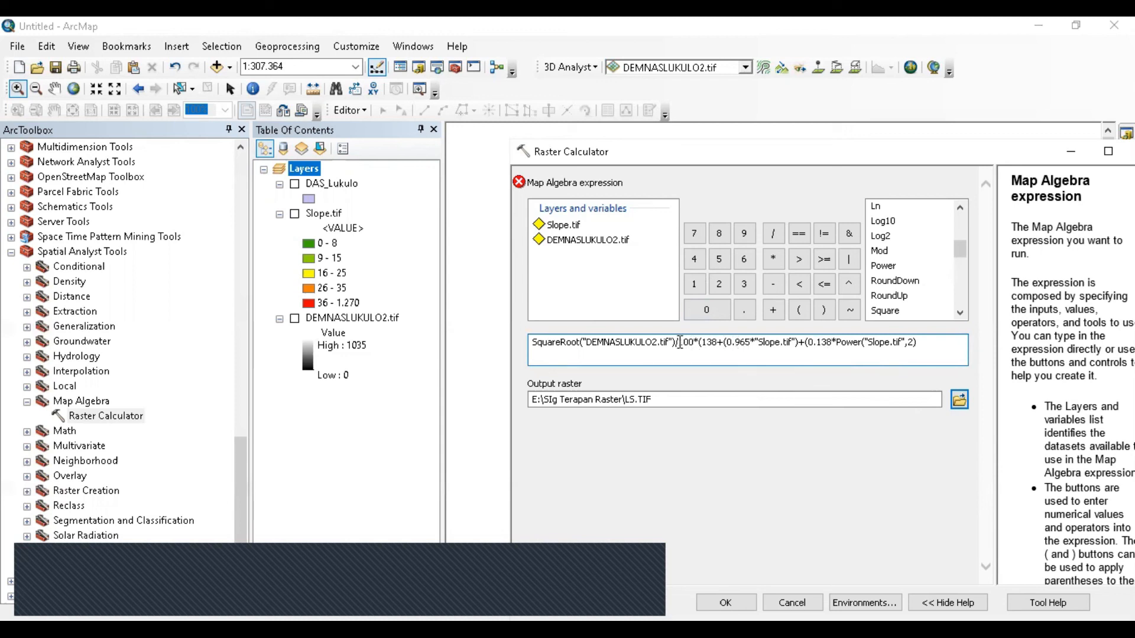
{"action": "left_click_drag", "start_coordinate": [696, 342], "coordinate": [945, 329]}
{"action": "key", "text": "ctrl+c"}
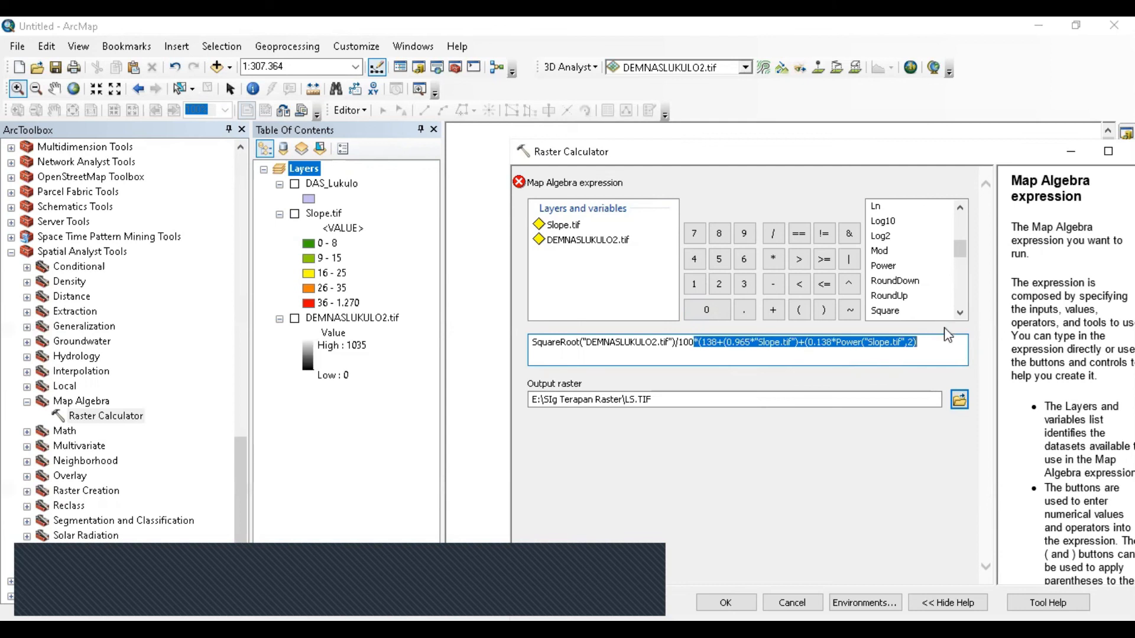
{"action": "key", "text": "BackSpace"}
{"action": "left_click", "coordinate": [612, 285]}
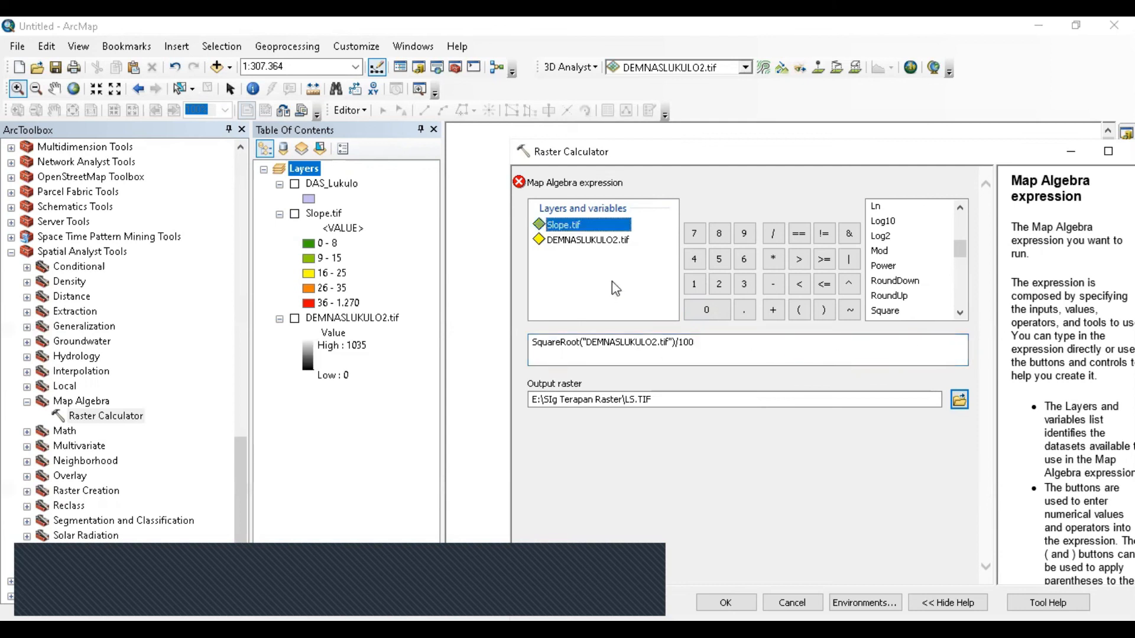
{"action": "left_click", "coordinate": [590, 345]}
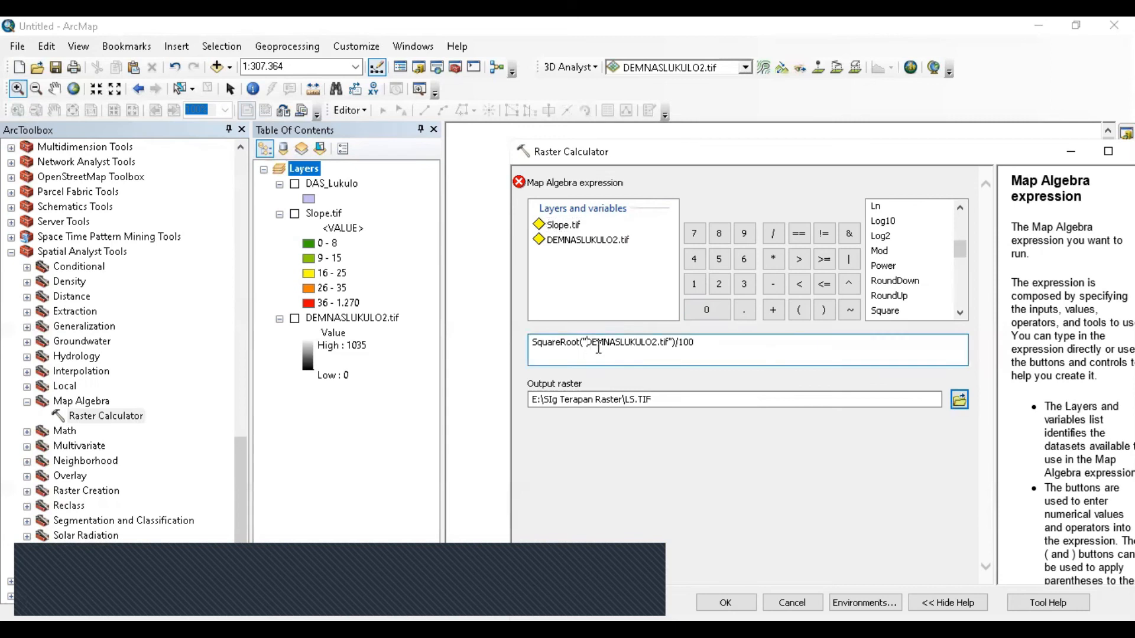
{"action": "key", "text": "ctrl+v"}
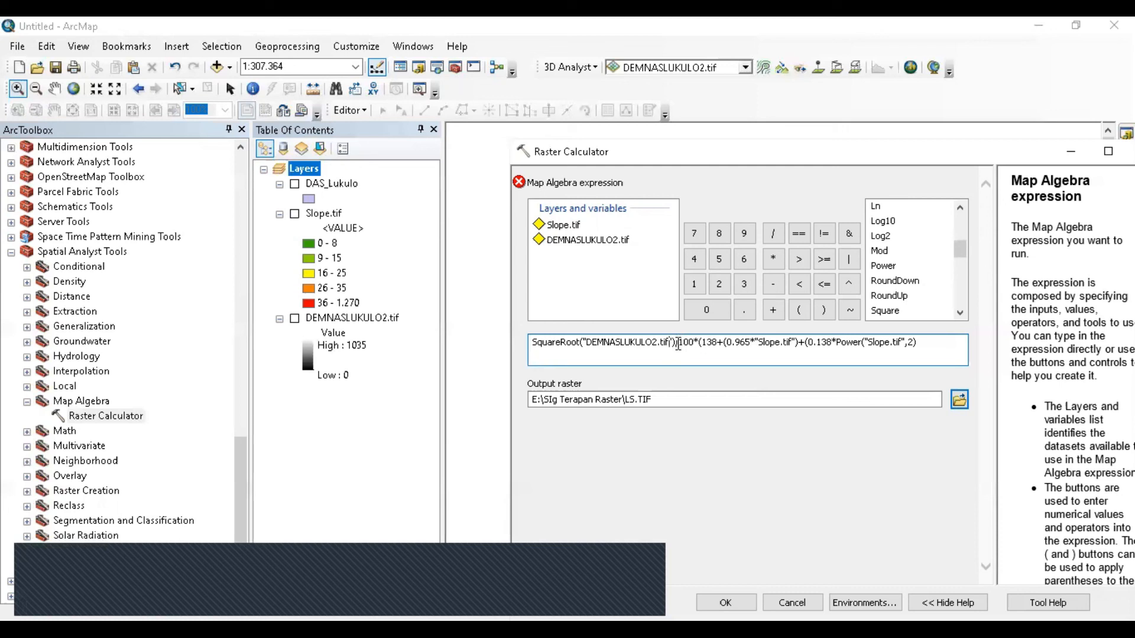
Step: Cut the leading SquareRoot("DEMNASLUKULO2.tif")/ to check the rest of the expression, and paste it back at the start
{"action": "left_click_drag", "start_coordinate": [678, 344], "coordinate": [499, 327]}
{"action": "key", "text": "ctrl+c"}
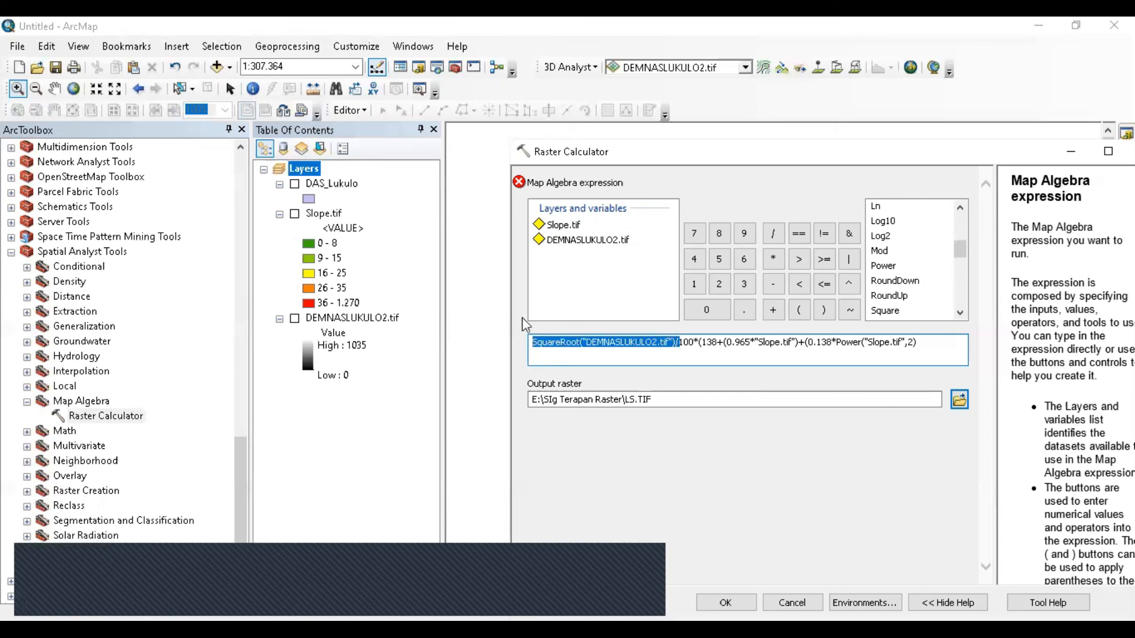
{"action": "key", "text": "Delete"}
{"action": "left_click", "coordinate": [740, 434]}
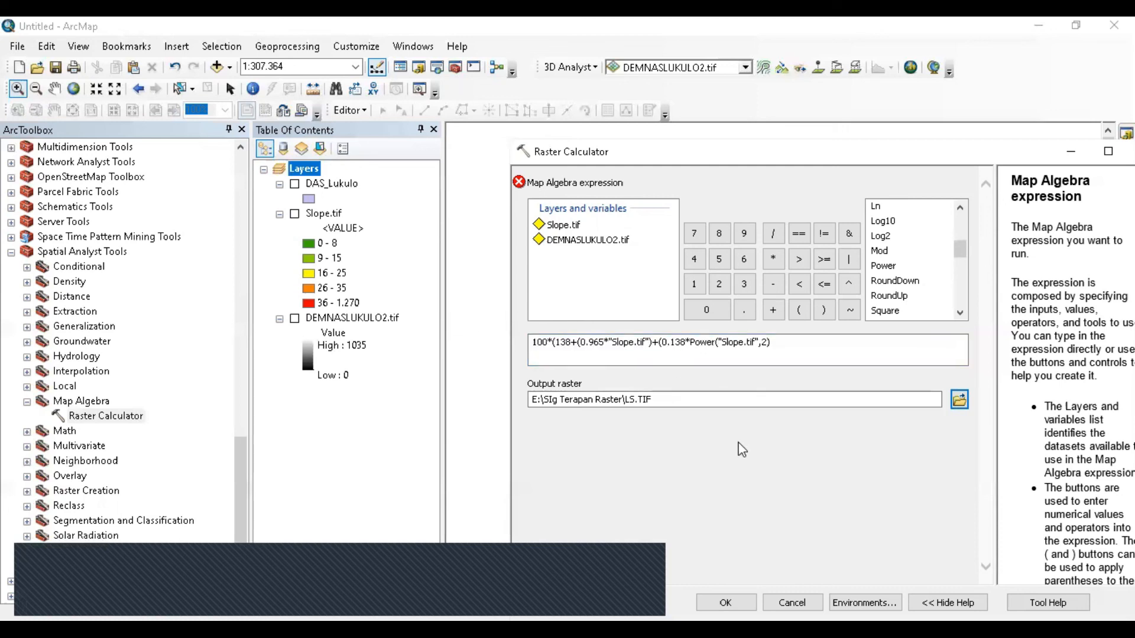
{"action": "left_click", "coordinate": [579, 188]}
{"action": "left_click_drag", "start_coordinate": [770, 140], "coordinate": [613, 125]}
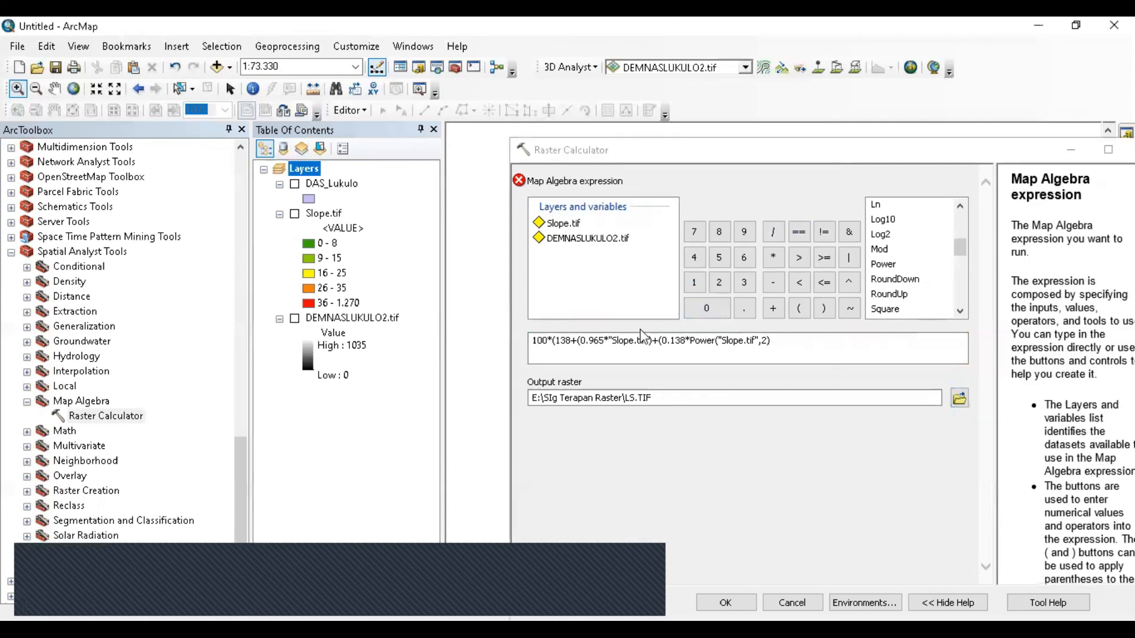
{"action": "left_click", "coordinate": [532, 341]}
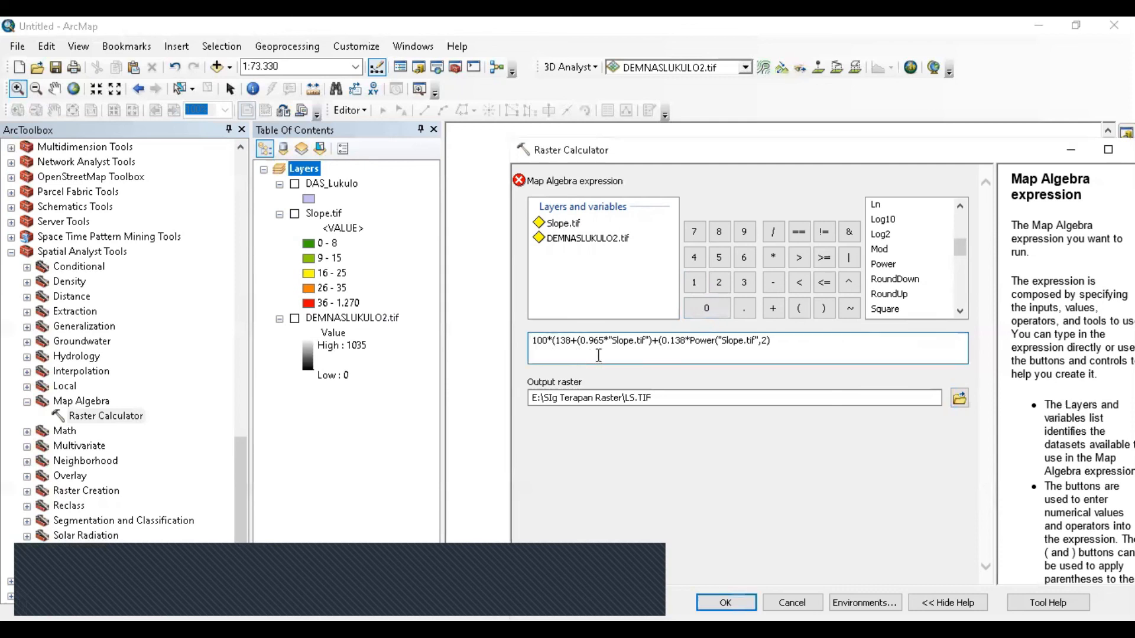
{"action": "key", "text": "ctrl+v"}
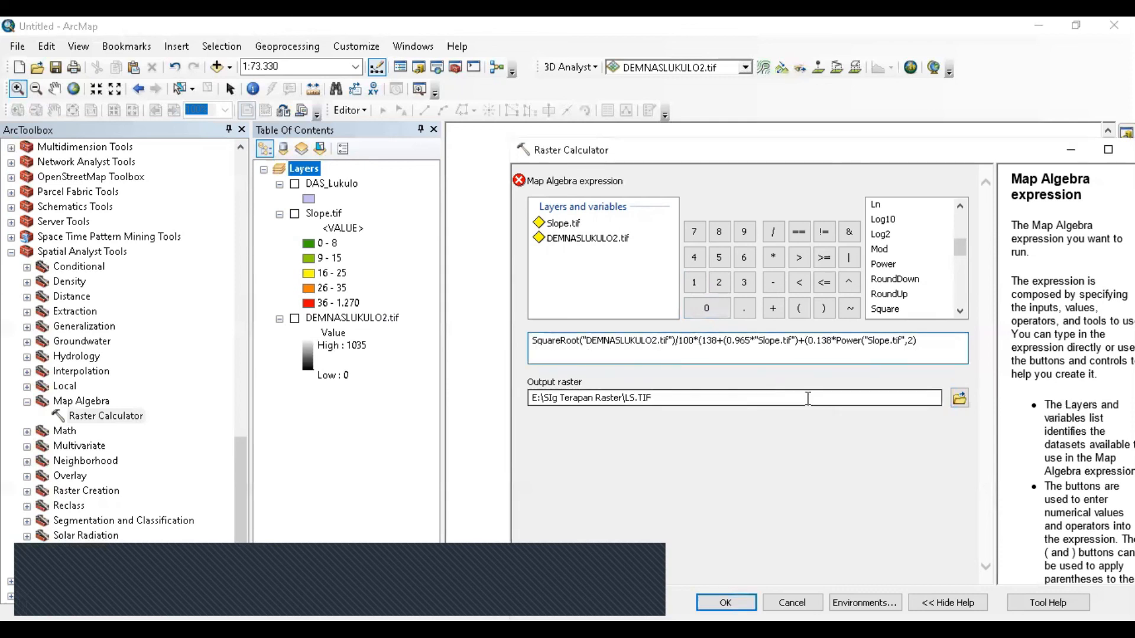
Step: Reposition the Raster Calculator dialog and re-enter the leading SquareRoot term with DEMNASLUKULO2.tif as its input
{"action": "left_click", "coordinate": [932, 346]}
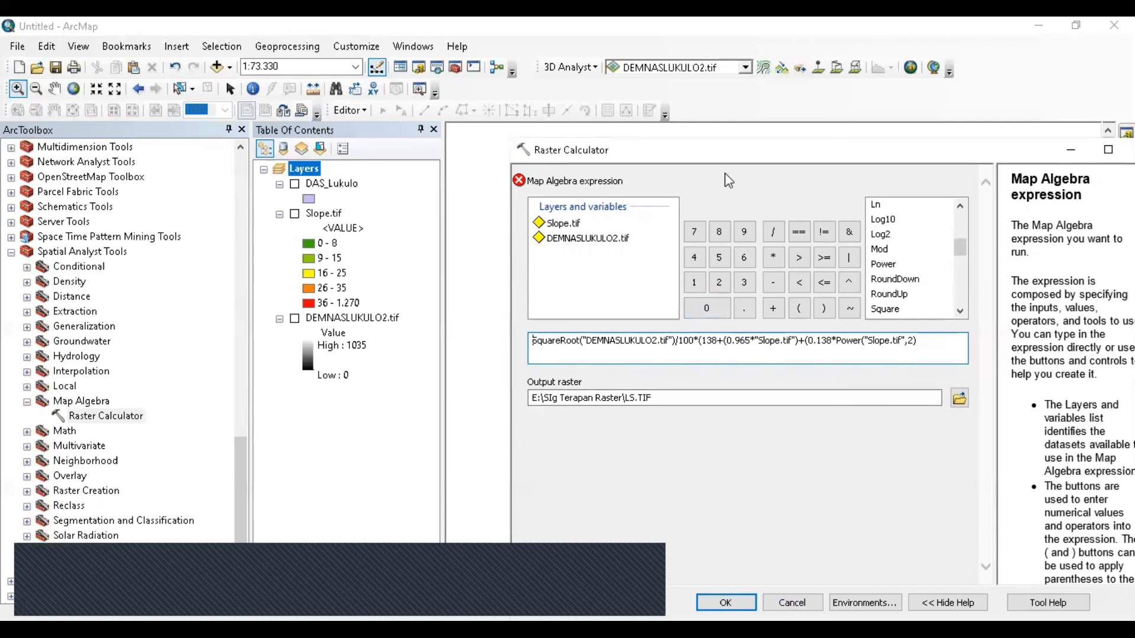
{"action": "left_click_drag", "start_coordinate": [703, 151], "coordinate": [503, 116]}
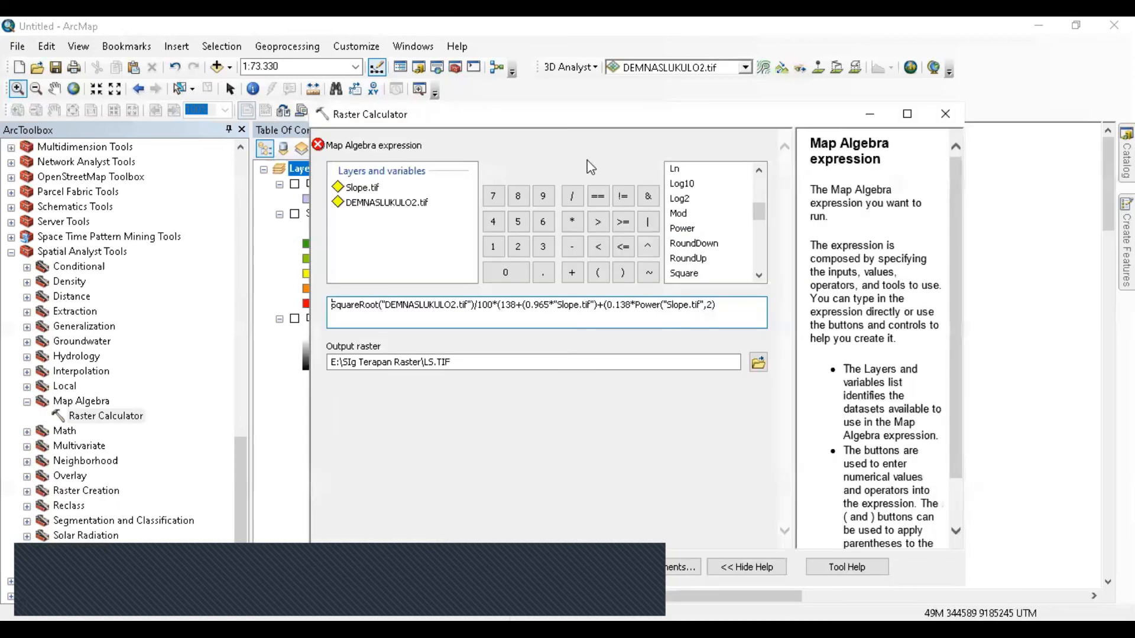
{"action": "left_click", "coordinate": [375, 305]}
{"action": "left_click_drag", "start_coordinate": [474, 305], "coordinate": [313, 286]}
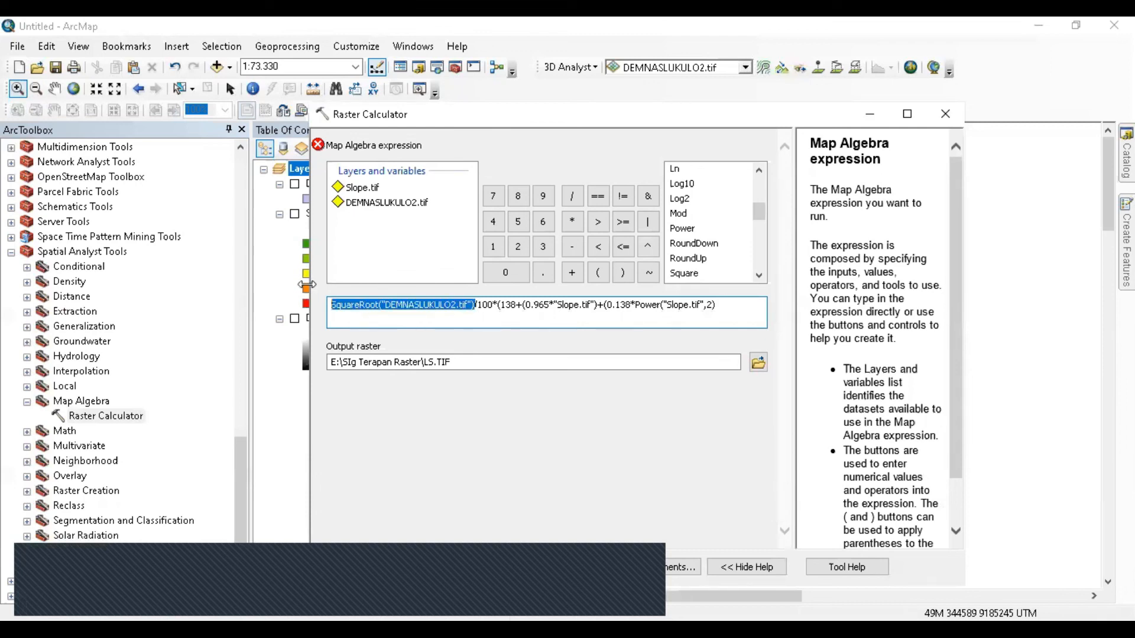
{"action": "key", "text": "Delete"}
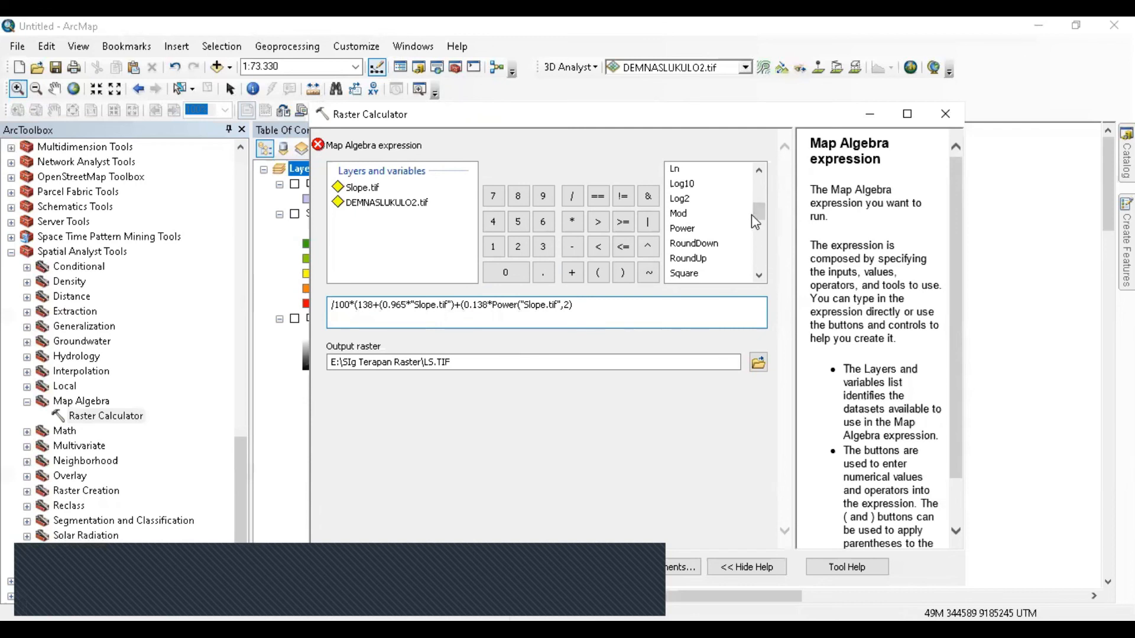
{"action": "scroll", "coordinate": [750, 271], "scroll_direction": "down", "scroll_amount": 1}
{"action": "double_click", "coordinate": [695, 274]}
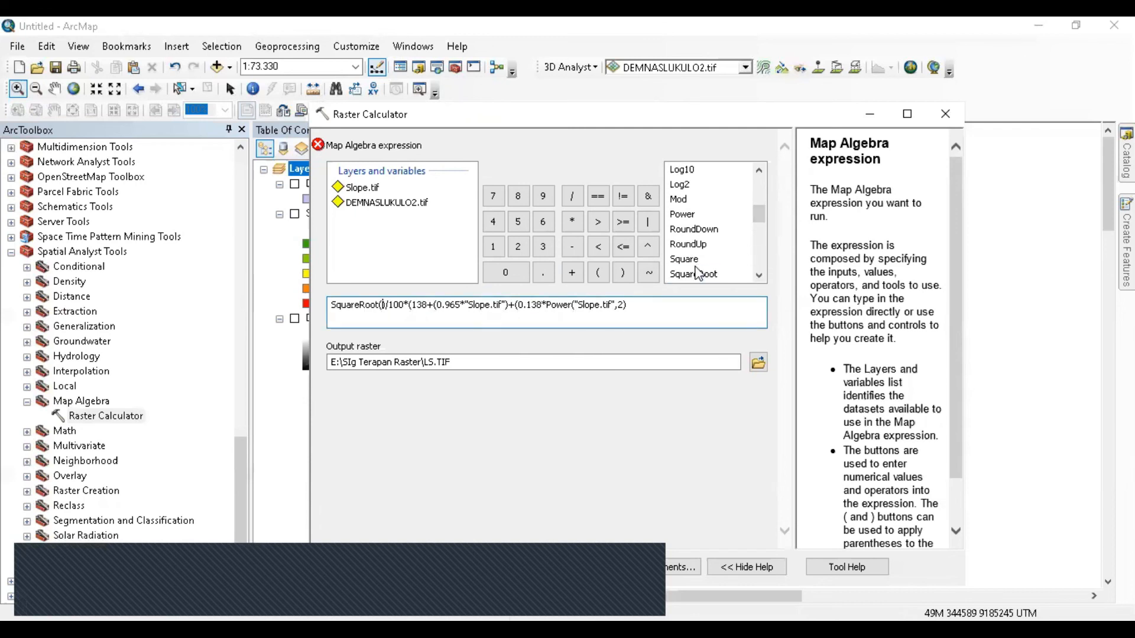
{"action": "double_click", "coordinate": [377, 203]}
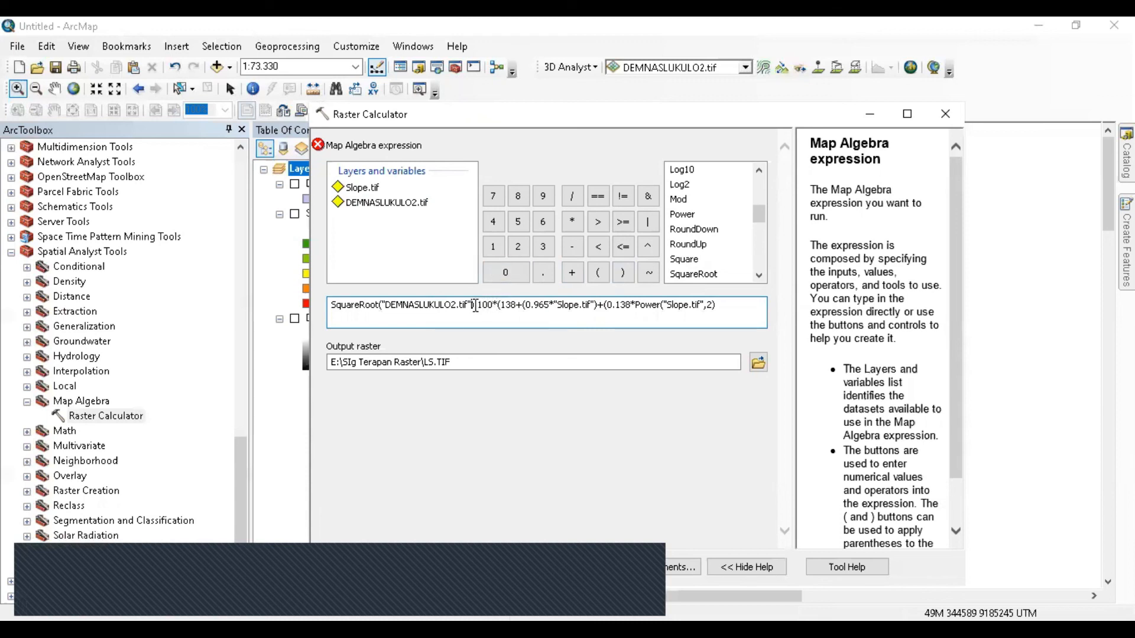
Step: Replace everything after SquareRoot("DEMNASLUKULO2.tif") in the expression with /100
{"action": "left_click_drag", "start_coordinate": [476, 305], "coordinate": [735, 305]}
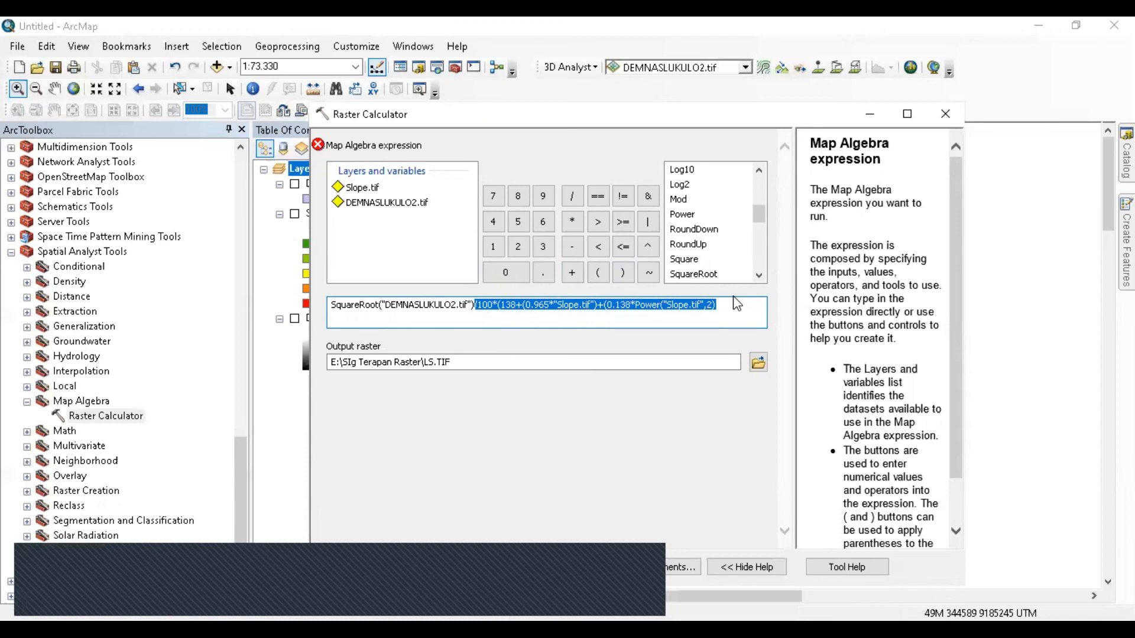
{"action": "key", "text": "Delete"}
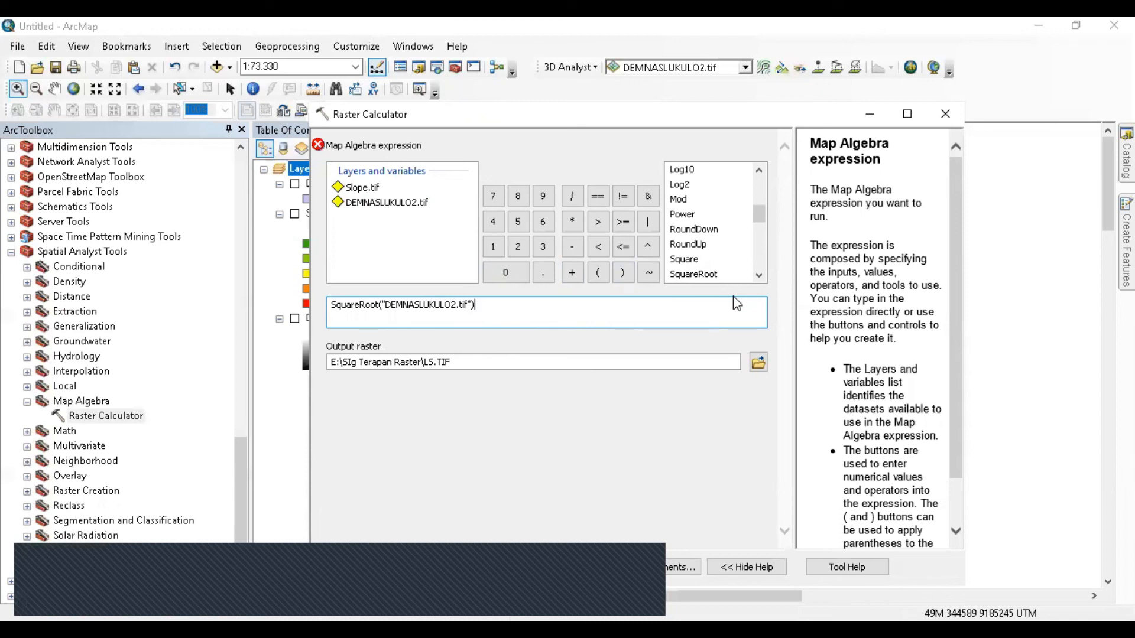
{"action": "left_click", "coordinate": [608, 418]}
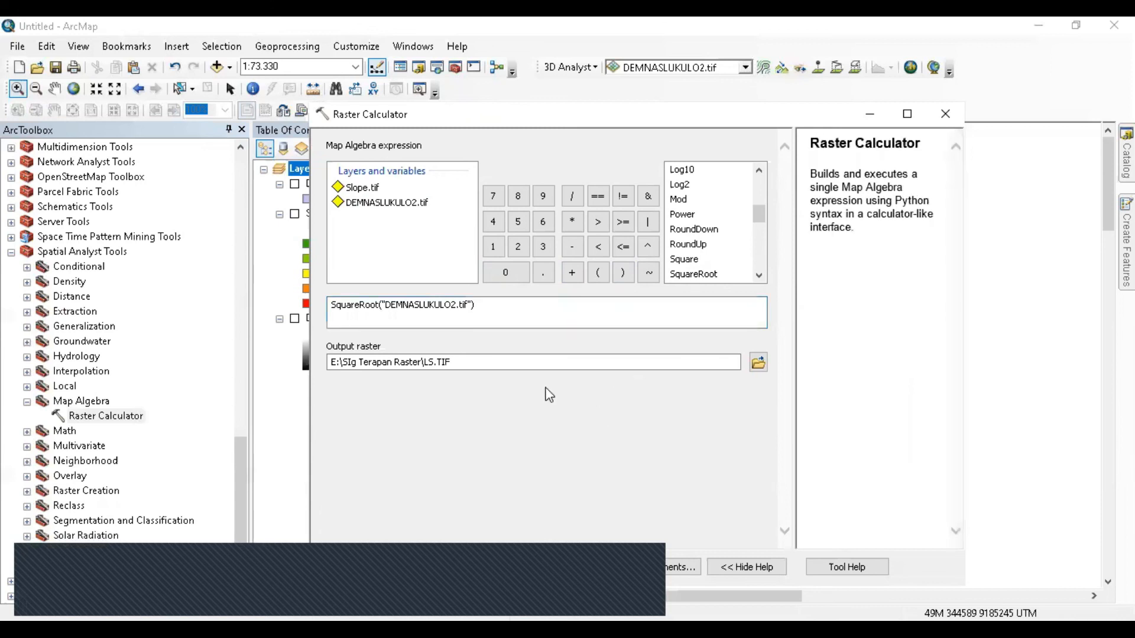
{"action": "left_click", "coordinate": [529, 317]}
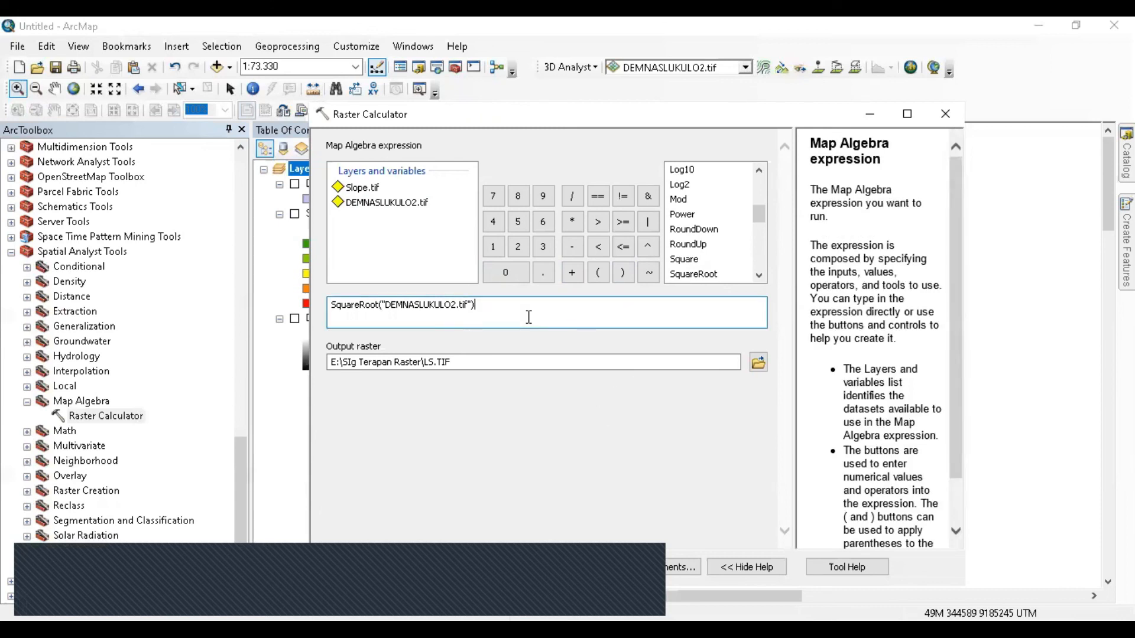
{"action": "type", "text": "/100"}
{"action": "left_click", "coordinate": [432, 489]}
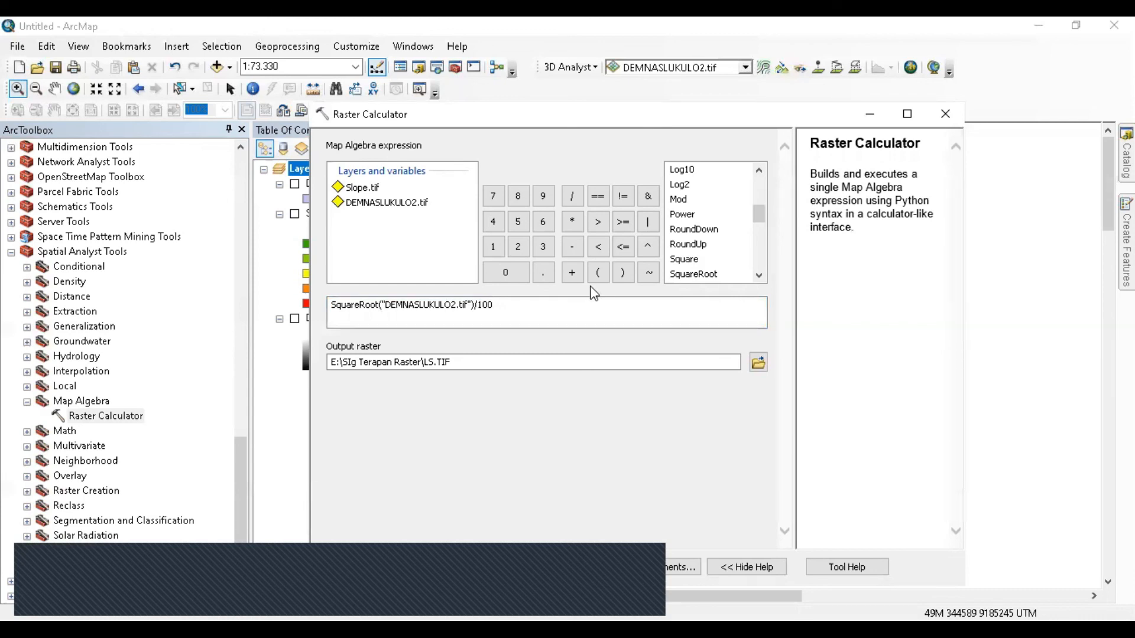
Step: Multiply the expression after /100 by a new parenthesised term that starts with 0.138+
{"action": "left_click", "coordinate": [503, 315]}
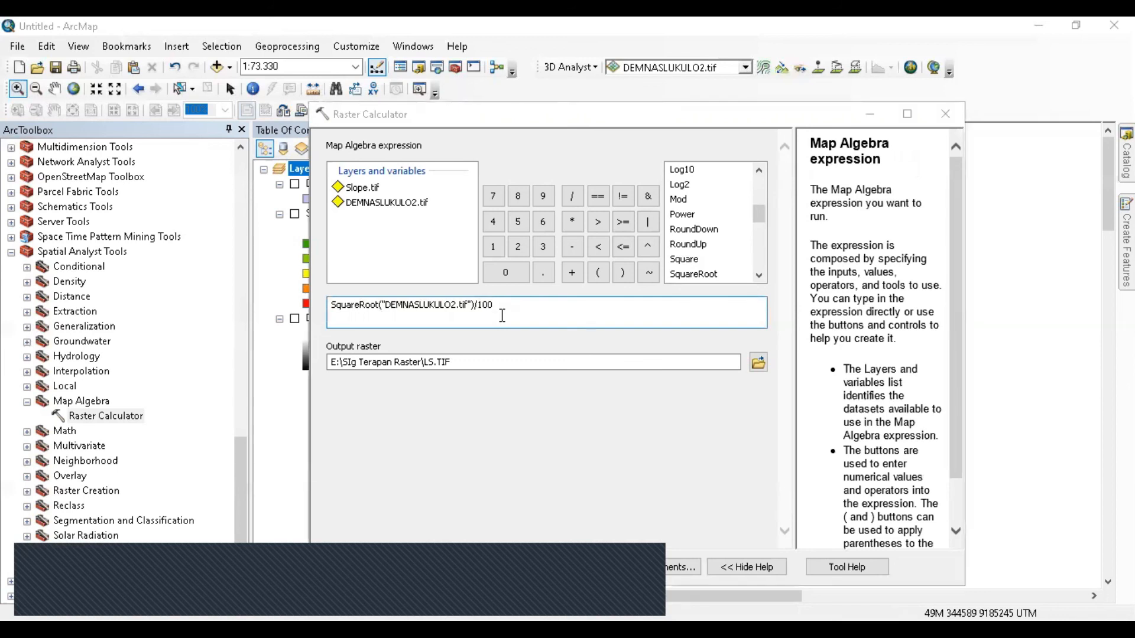
{"action": "left_click", "coordinate": [532, 310]}
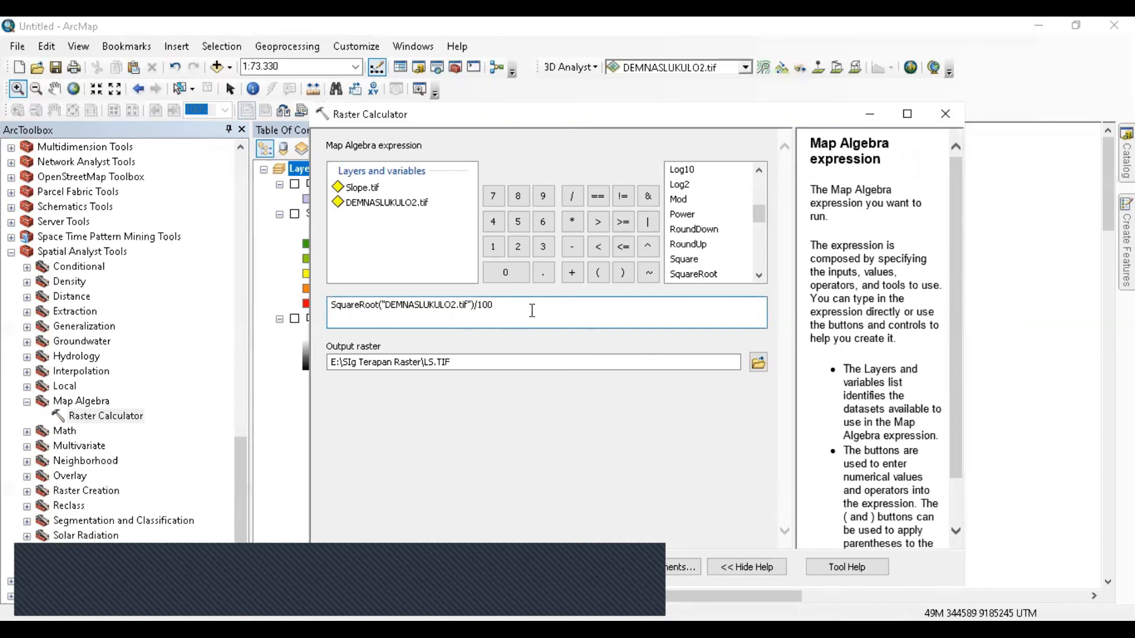
{"action": "type", "text": "*("}
{"action": "left_click", "coordinate": [477, 435]}
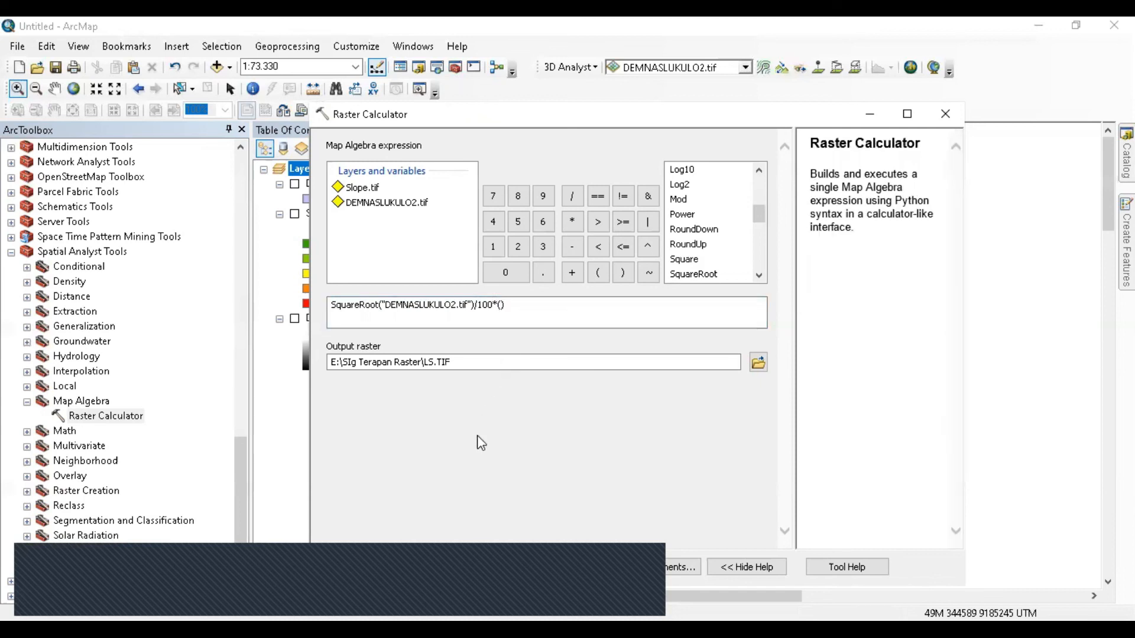
{"action": "left_click", "coordinate": [500, 305]}
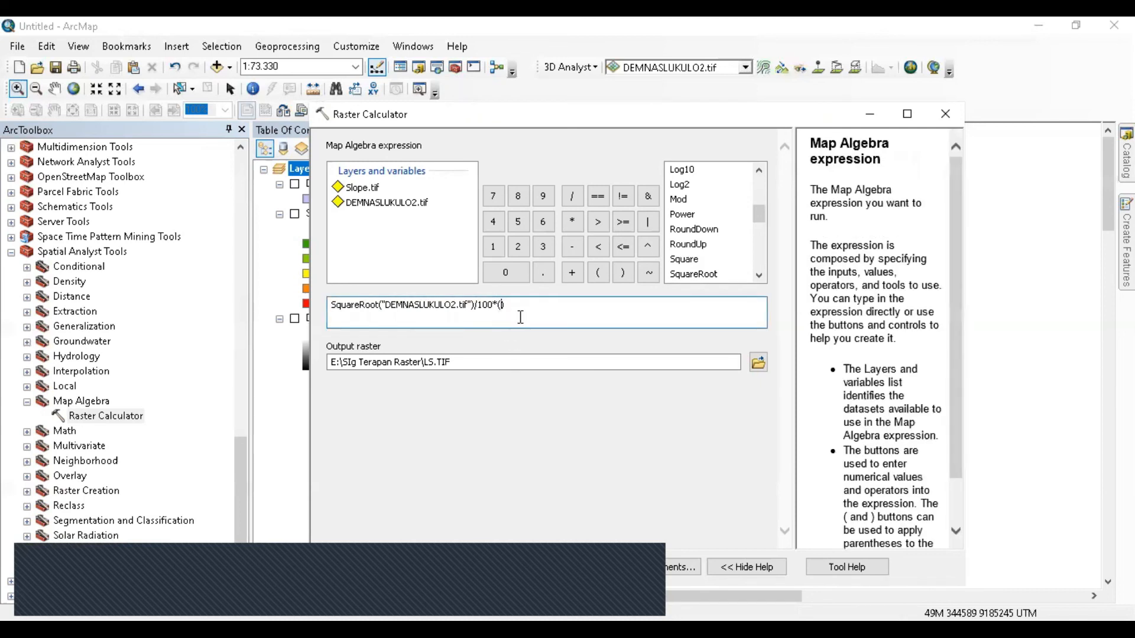
{"action": "left_click", "coordinate": [541, 628]}
{"action": "type", "text": "0.138+"}
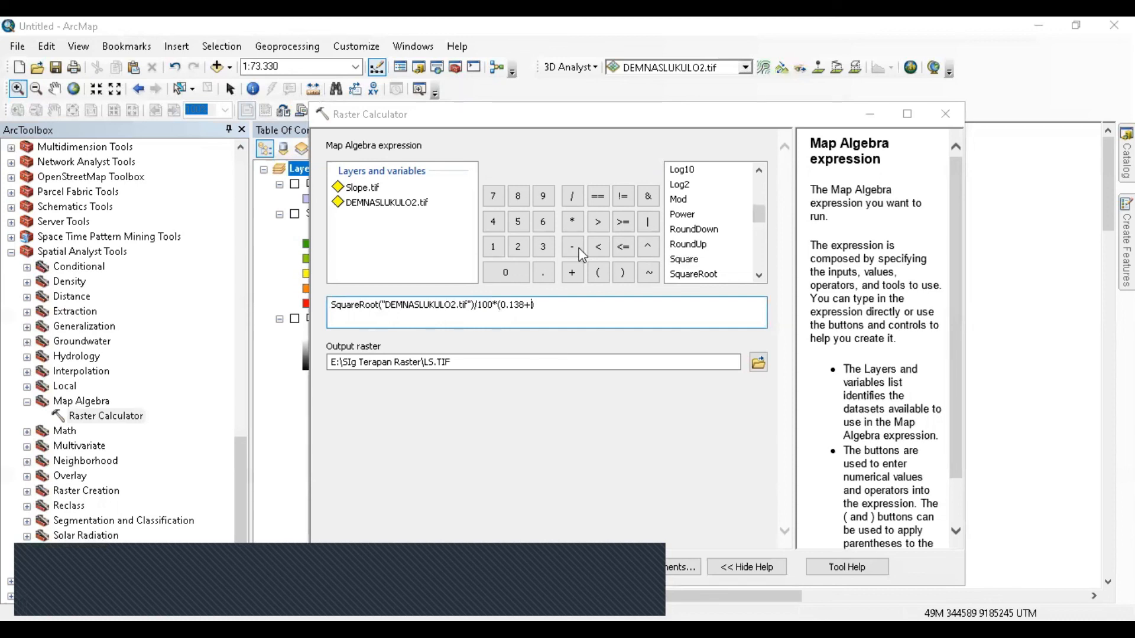
Step: Add the nested term (0.965*"Slope.tif") after 0.138+ inside the parentheses, keeping the brackets balanced
{"action": "left_click", "coordinate": [551, 319]}
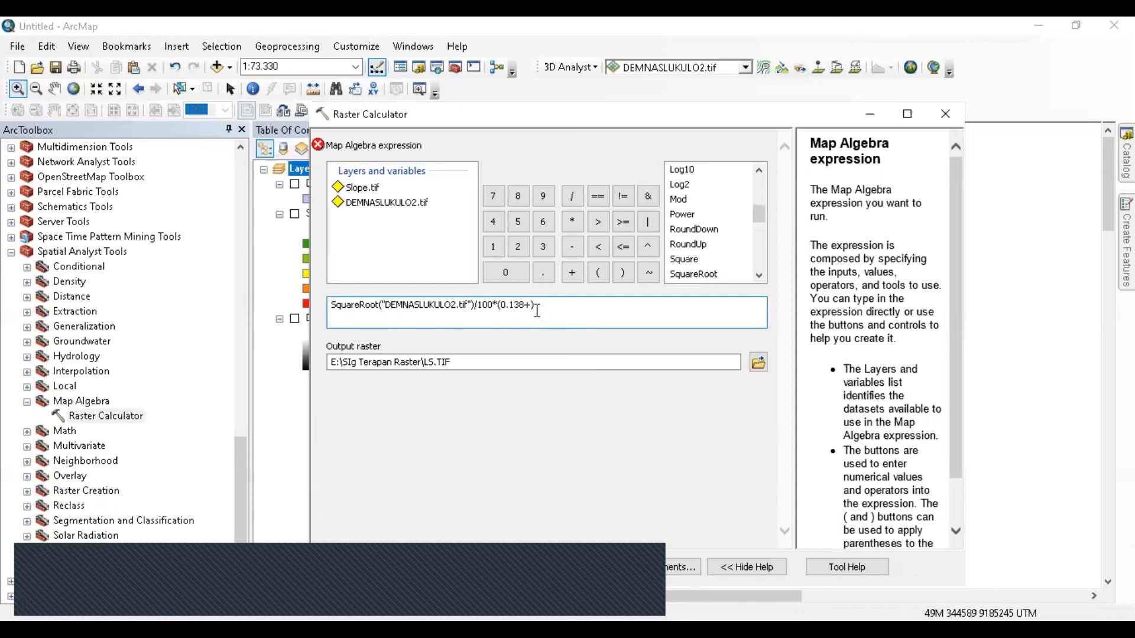
{"action": "type", "text": "0.965*"}
{"action": "double_click", "coordinate": [371, 188]}
{"action": "left_click", "coordinate": [532, 306]}
{"action": "type", "text": "("}
{"action": "left_click_drag", "start_coordinate": [601, 308], "coordinate": [618, 310]}
{"action": "type", "text": "))"}
{"action": "left_click", "coordinate": [594, 443]}
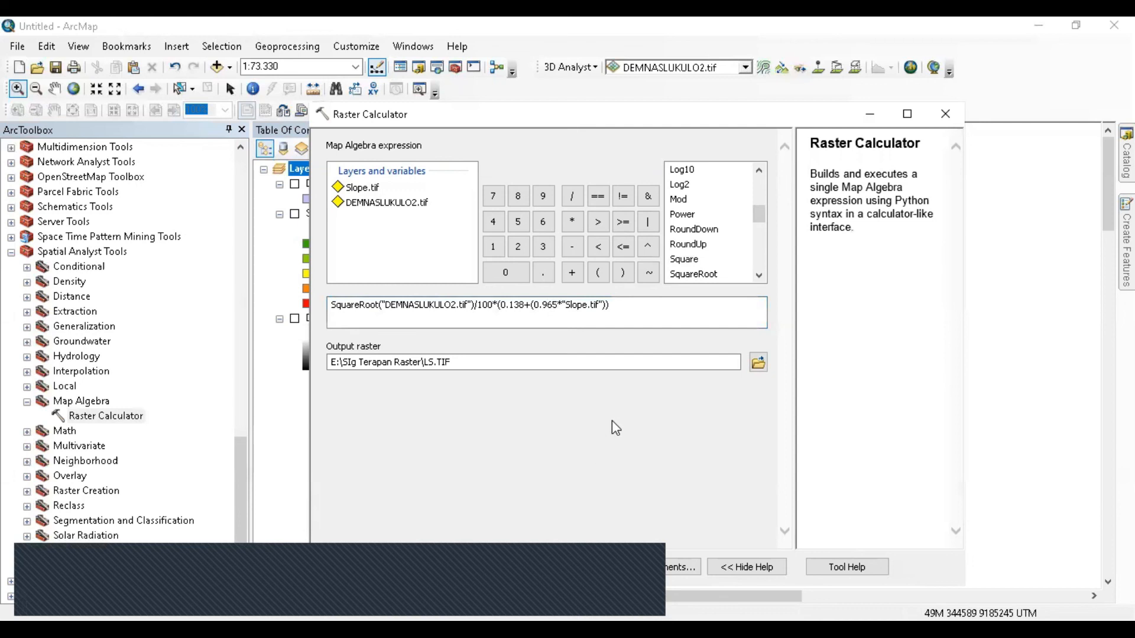
{"action": "left_click", "coordinate": [537, 366]}
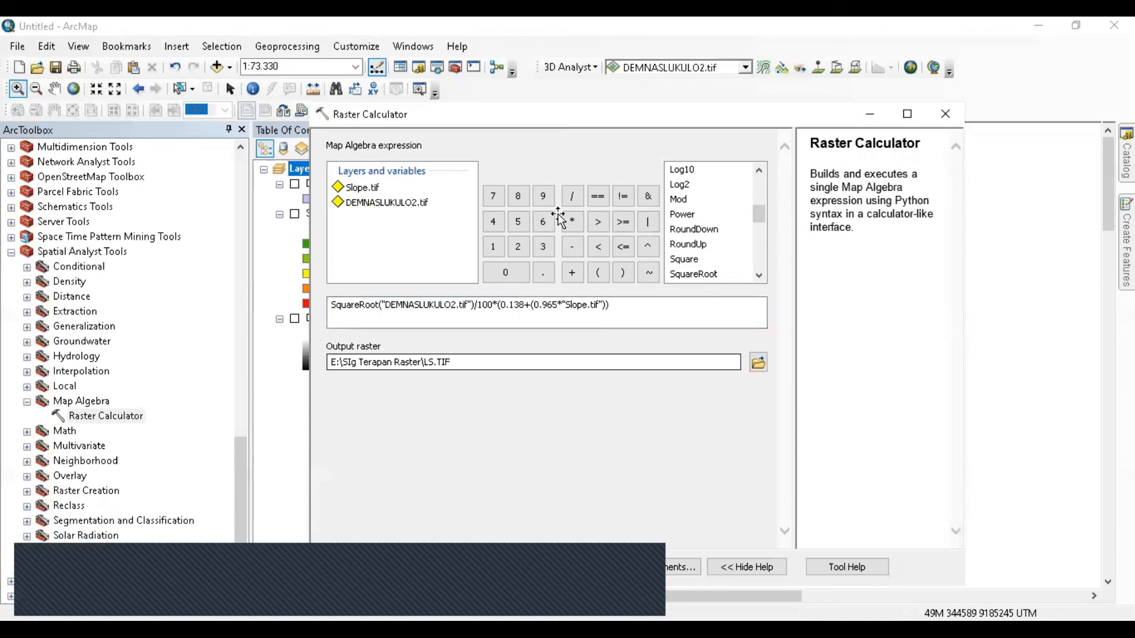
Step: Append +0.138* and the Power function of Slope.tif with exponent 2, and run the calculation to produce LS.TIF
{"action": "left_click", "coordinate": [628, 312]}
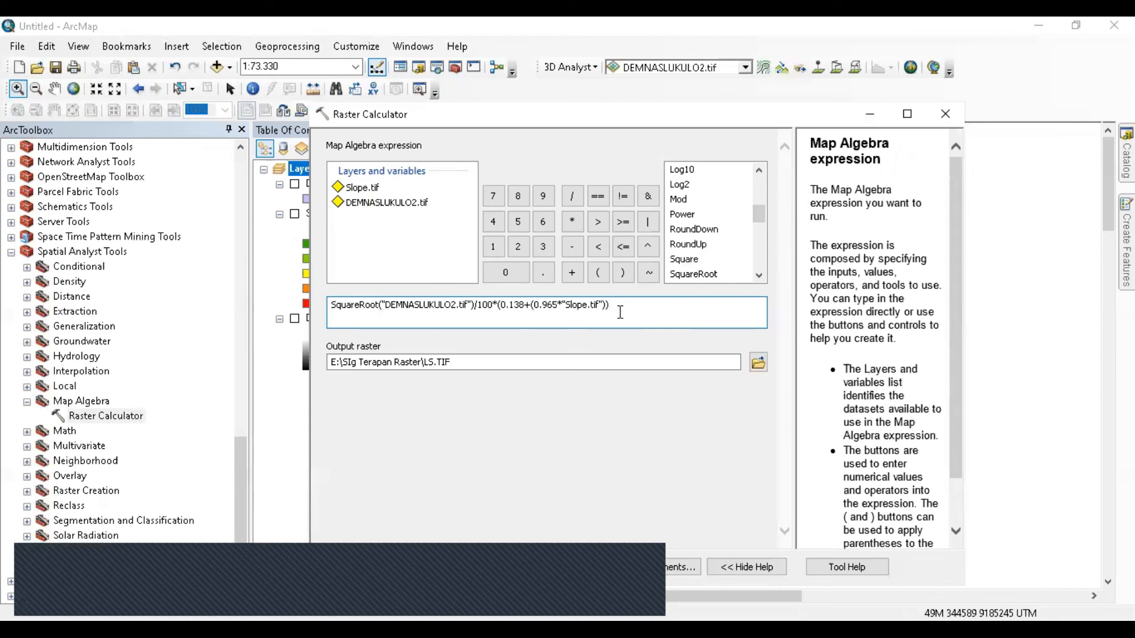
{"action": "type", "text": "+0.138*"}
{"action": "left_click", "coordinate": [686, 214]}
{"action": "double_click", "coordinate": [371, 189]}
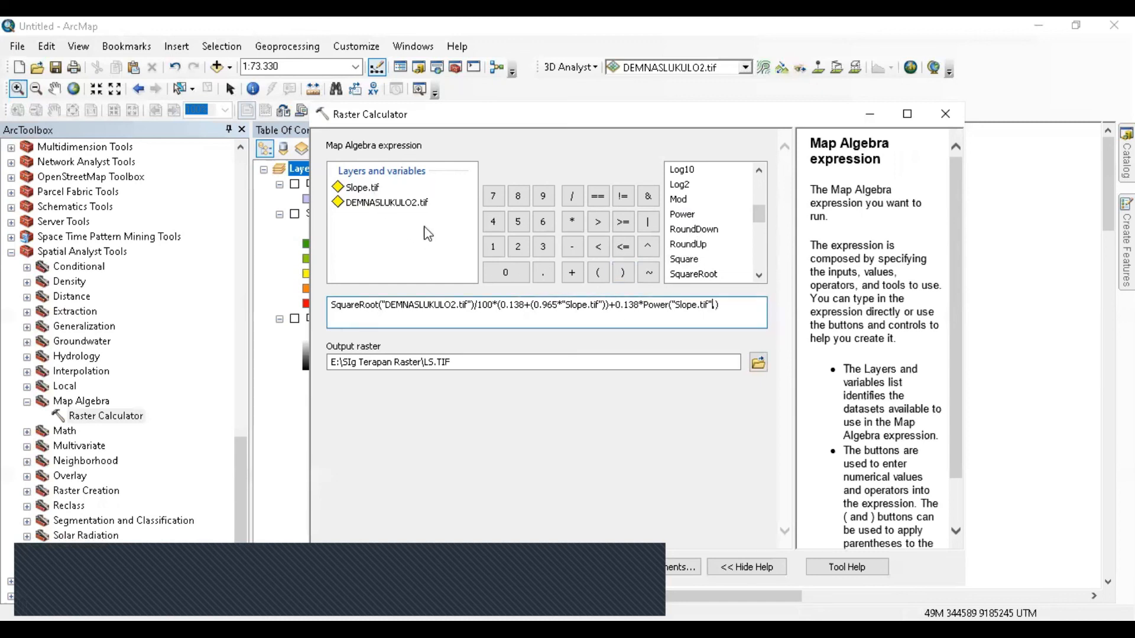
{"action": "left_click", "coordinate": [717, 320]}
{"action": "type", "text": "2"}
{"action": "left_click", "coordinate": [662, 482]}
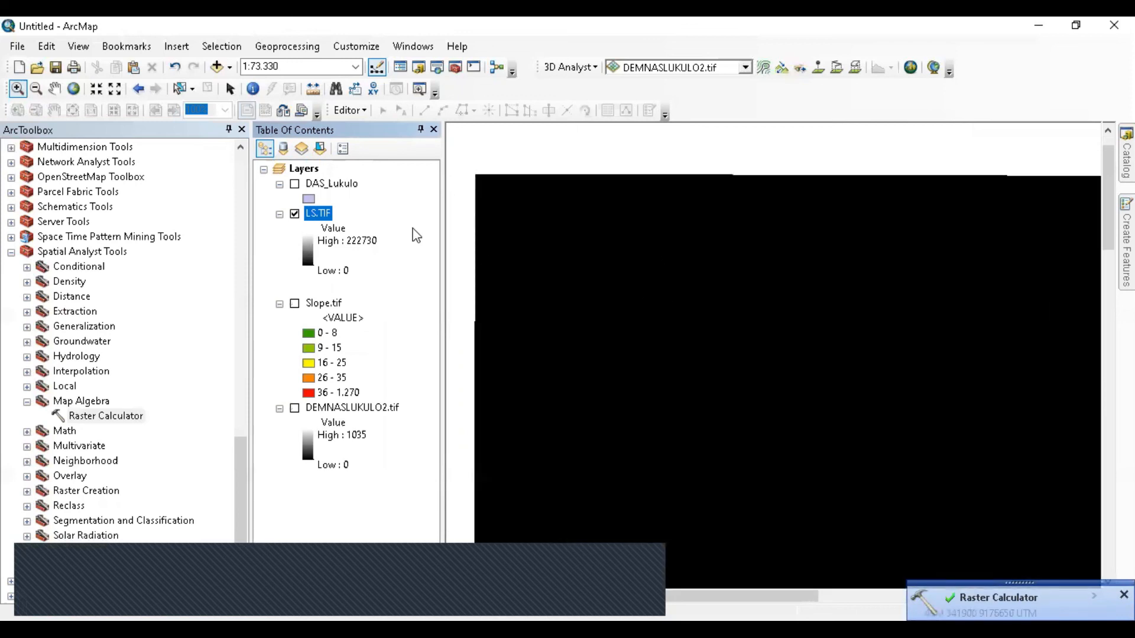
Step: Zoom the map to the full extent of the LS.TIF layer
{"action": "right_click", "coordinate": [319, 214]}
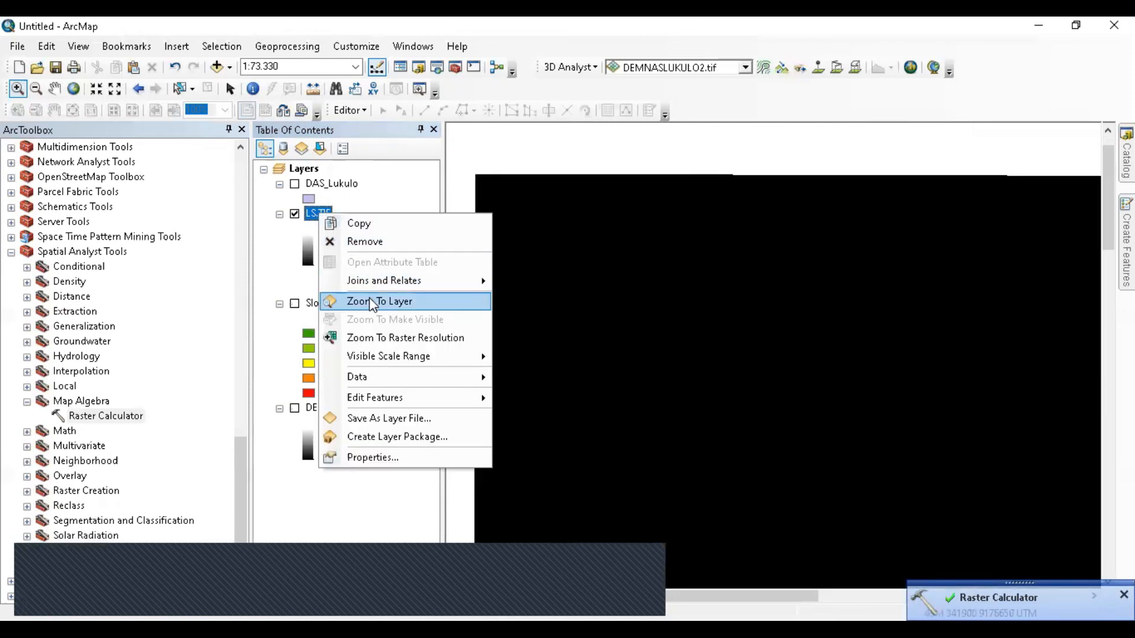
{"action": "left_click", "coordinate": [373, 303]}
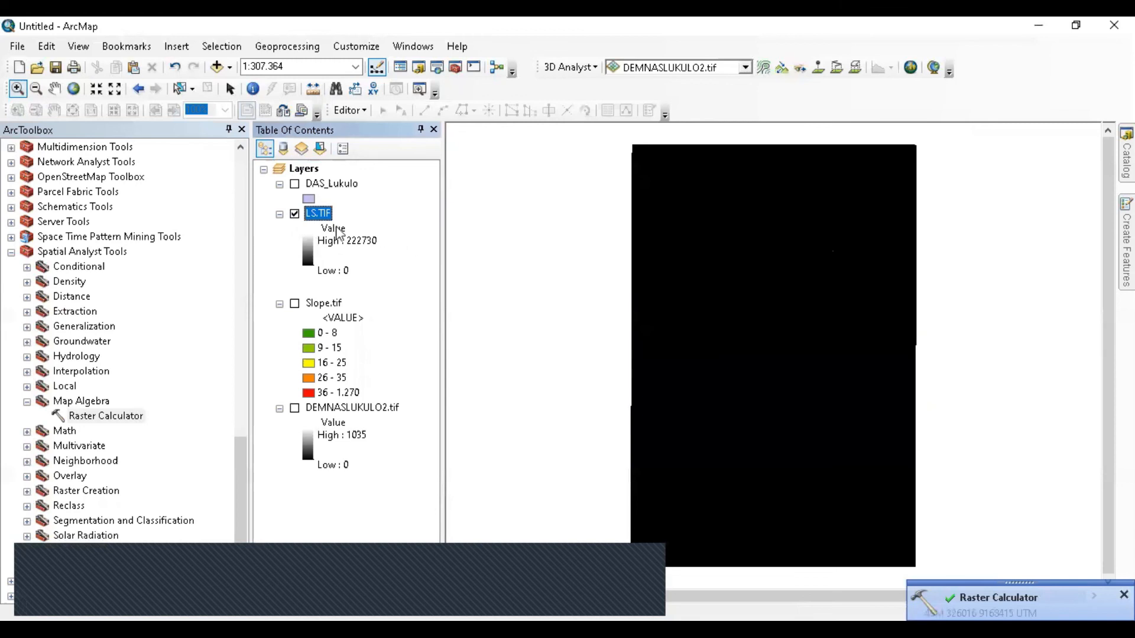
{"action": "right_click", "coordinate": [321, 213]}
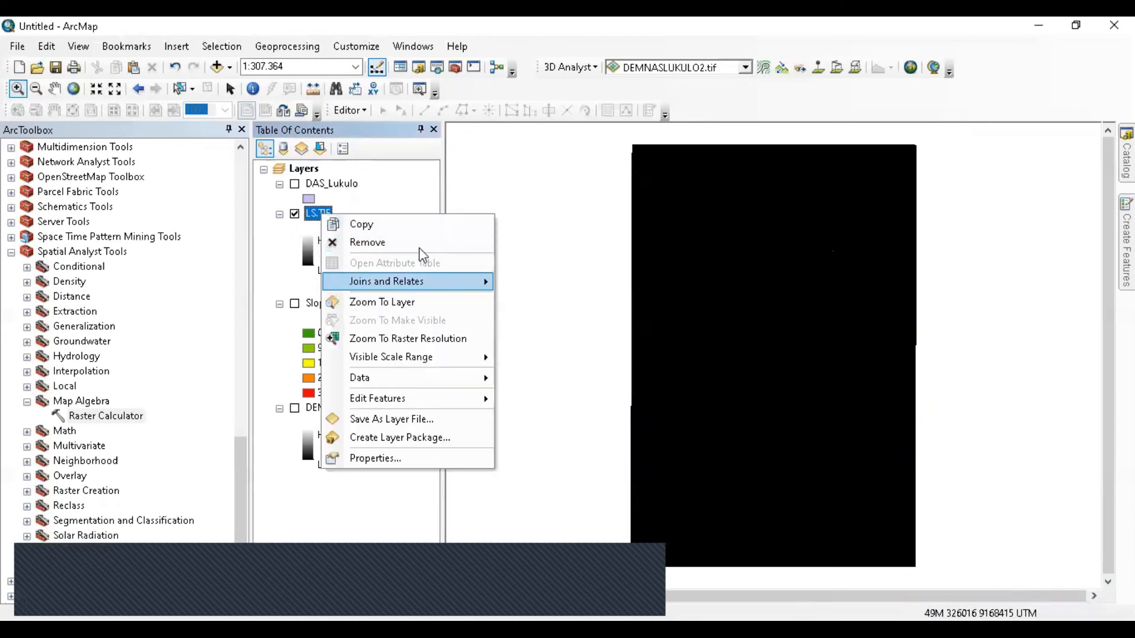
{"action": "left_click", "coordinate": [410, 188]}
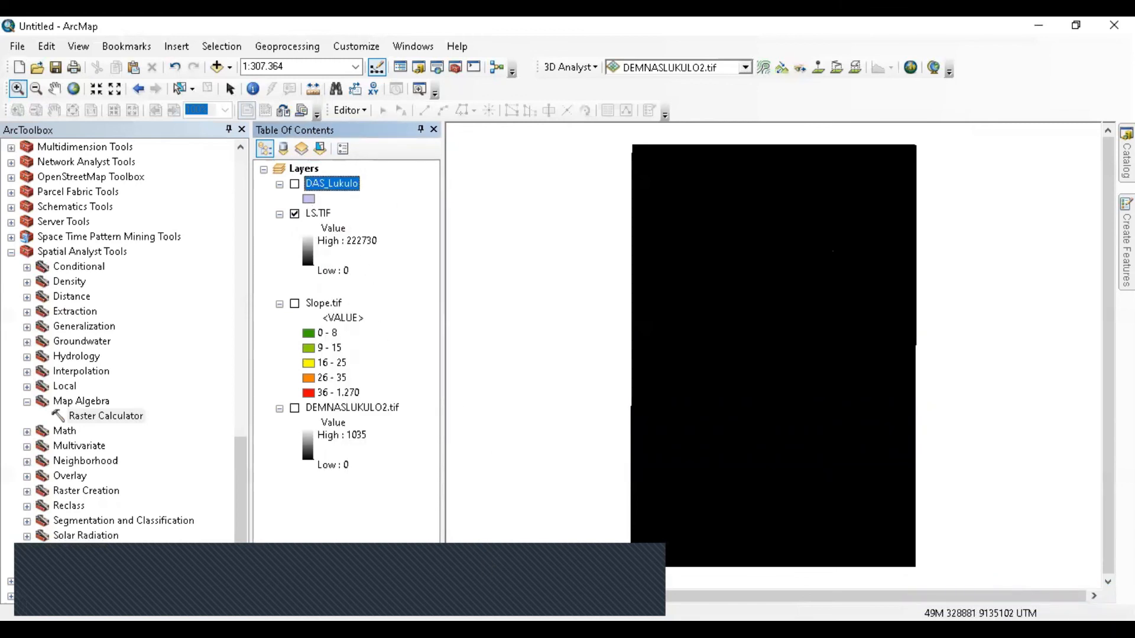